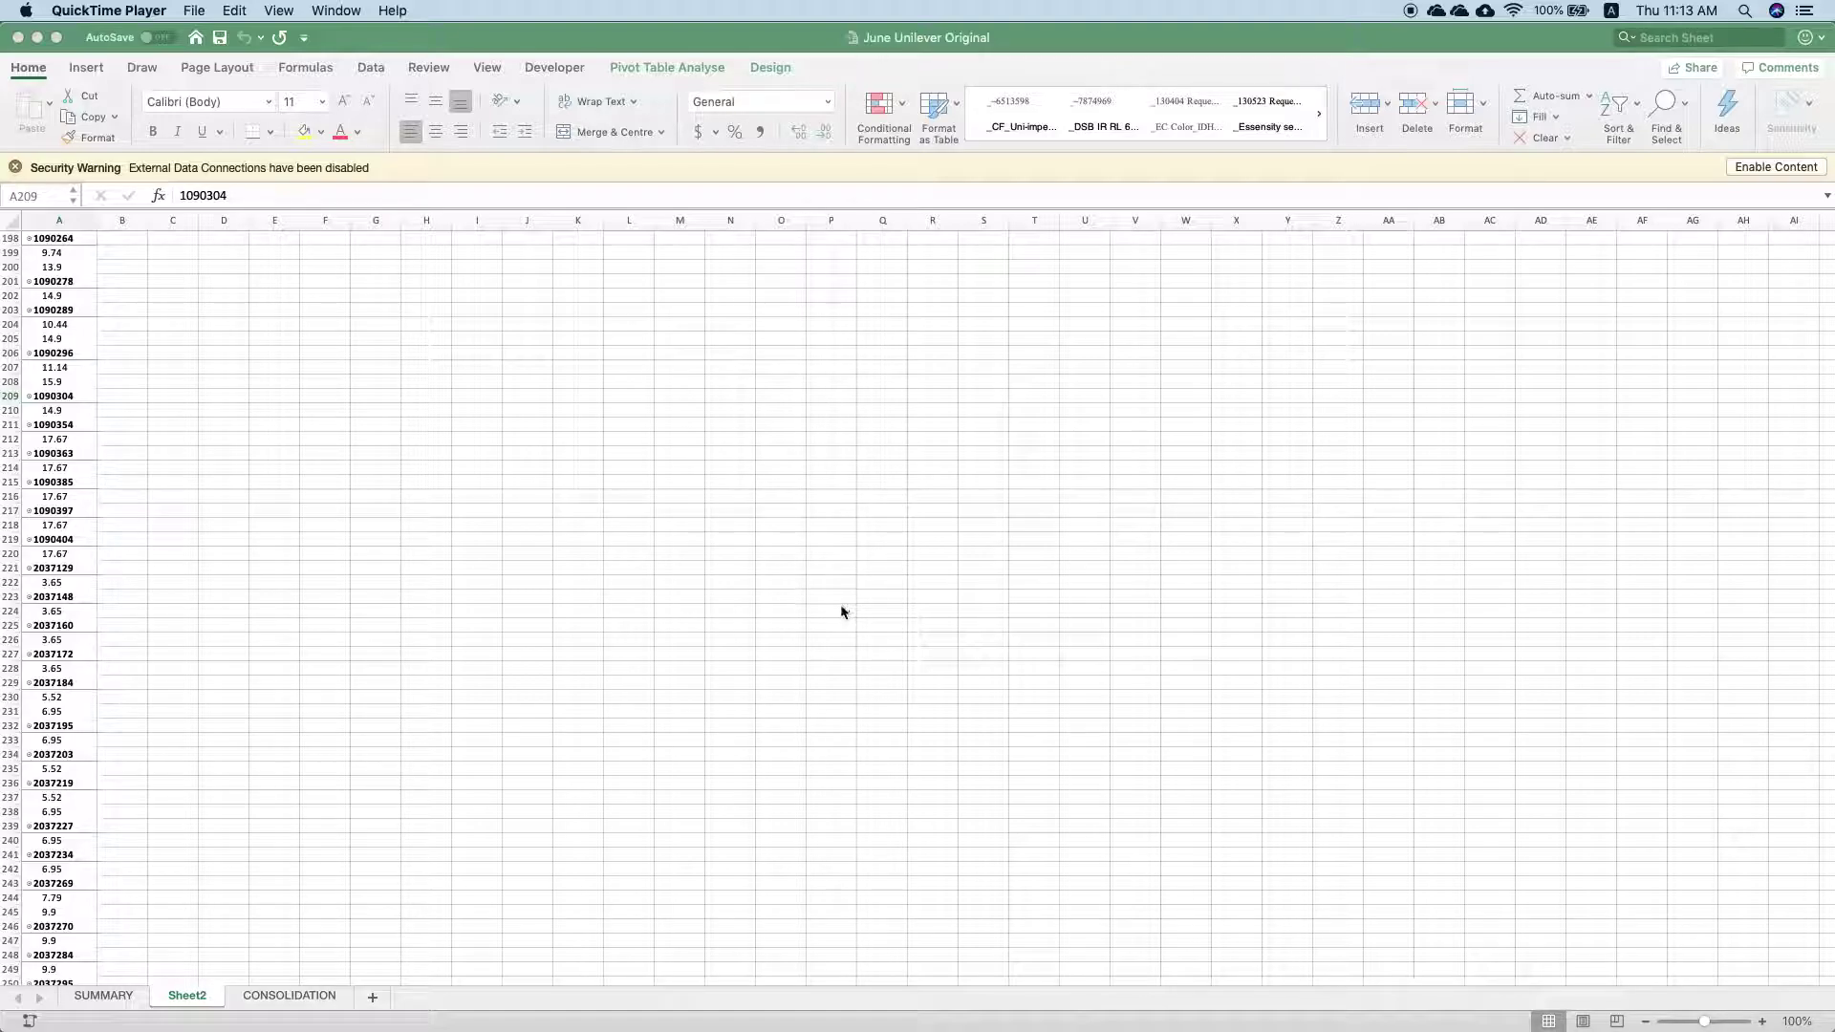
Look through the CONSOLIDATION and Sheet2 worksheets of the June Unilever Original workbook
click(378, 997)
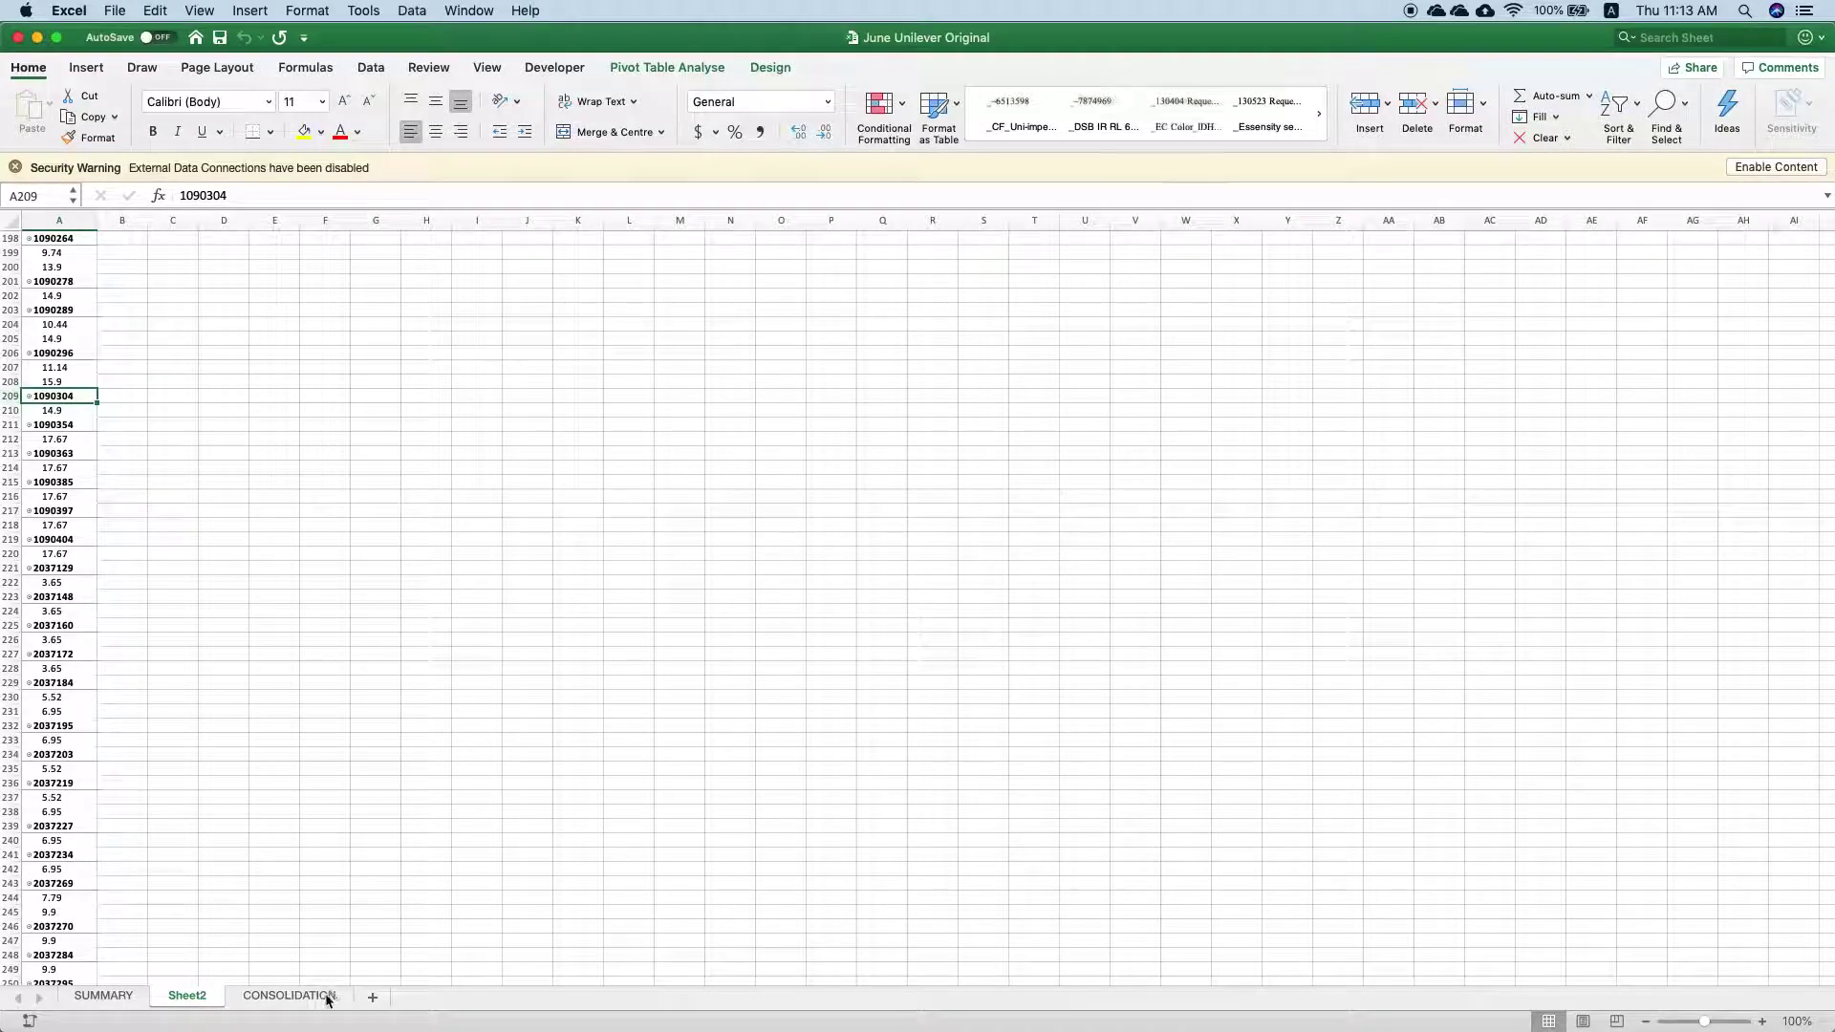
click(304, 1000)
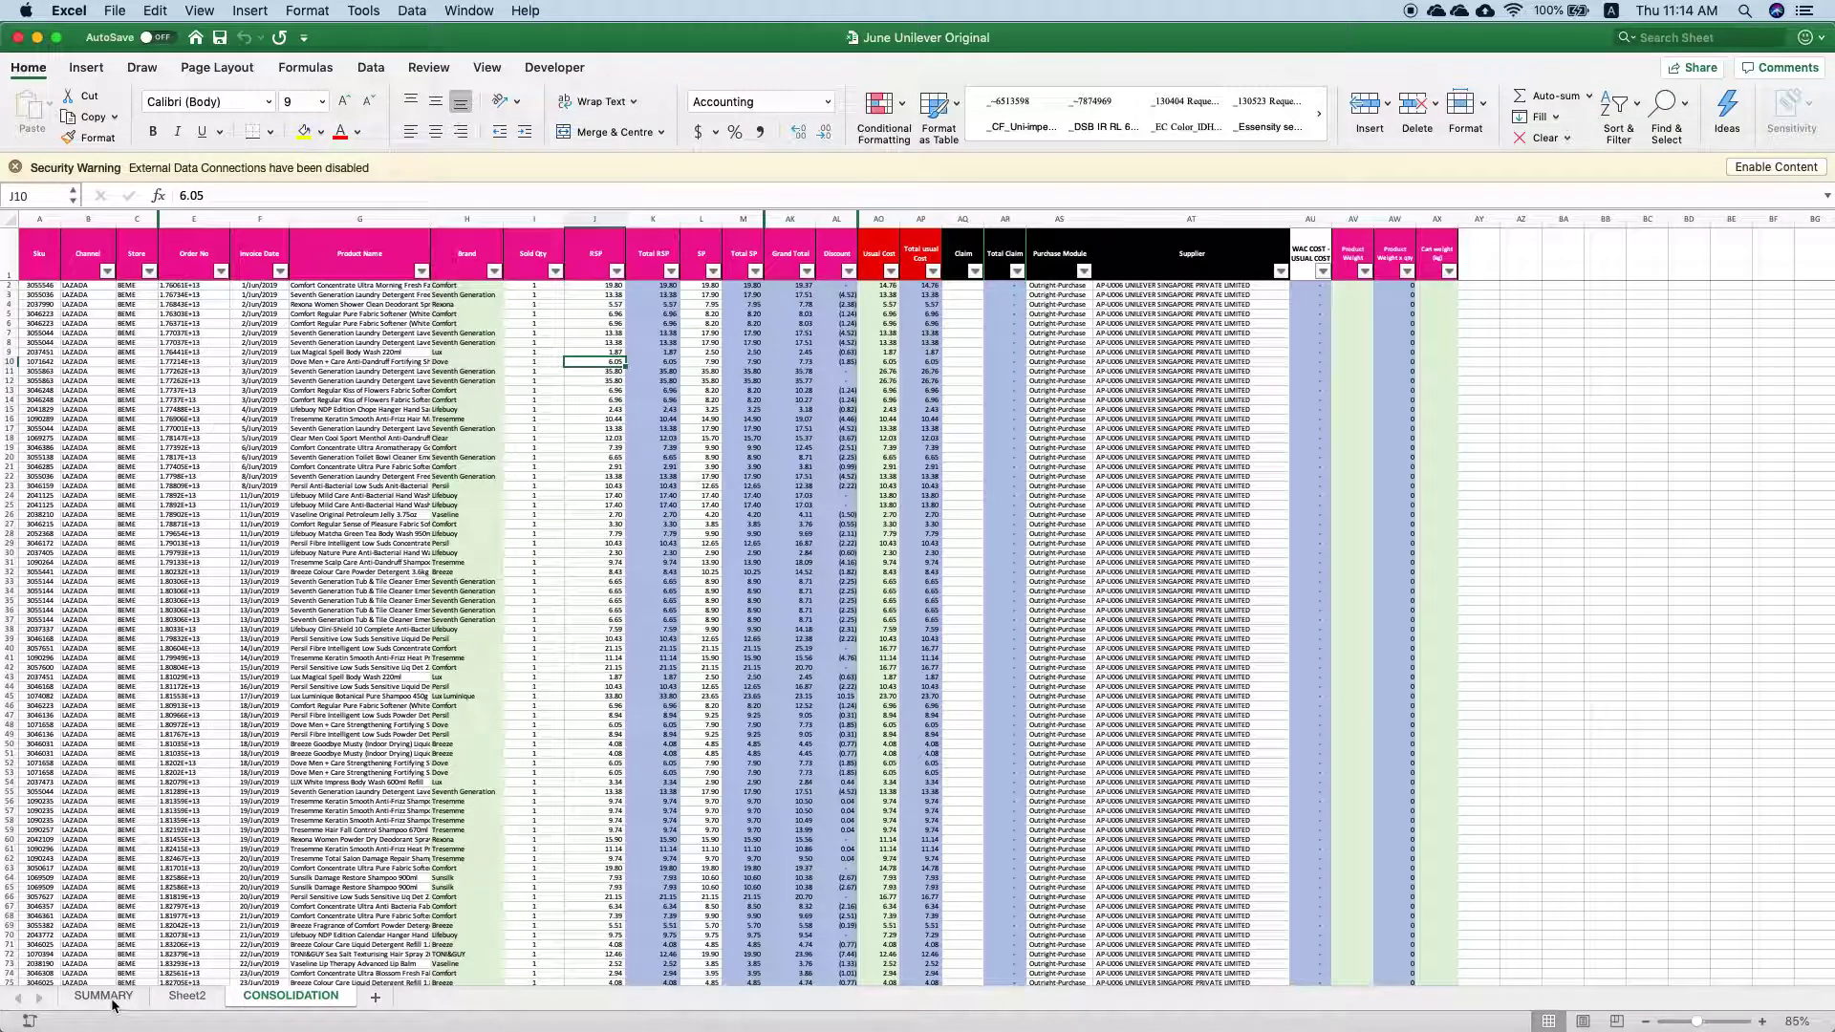
click(145, 999)
click(181, 1000)
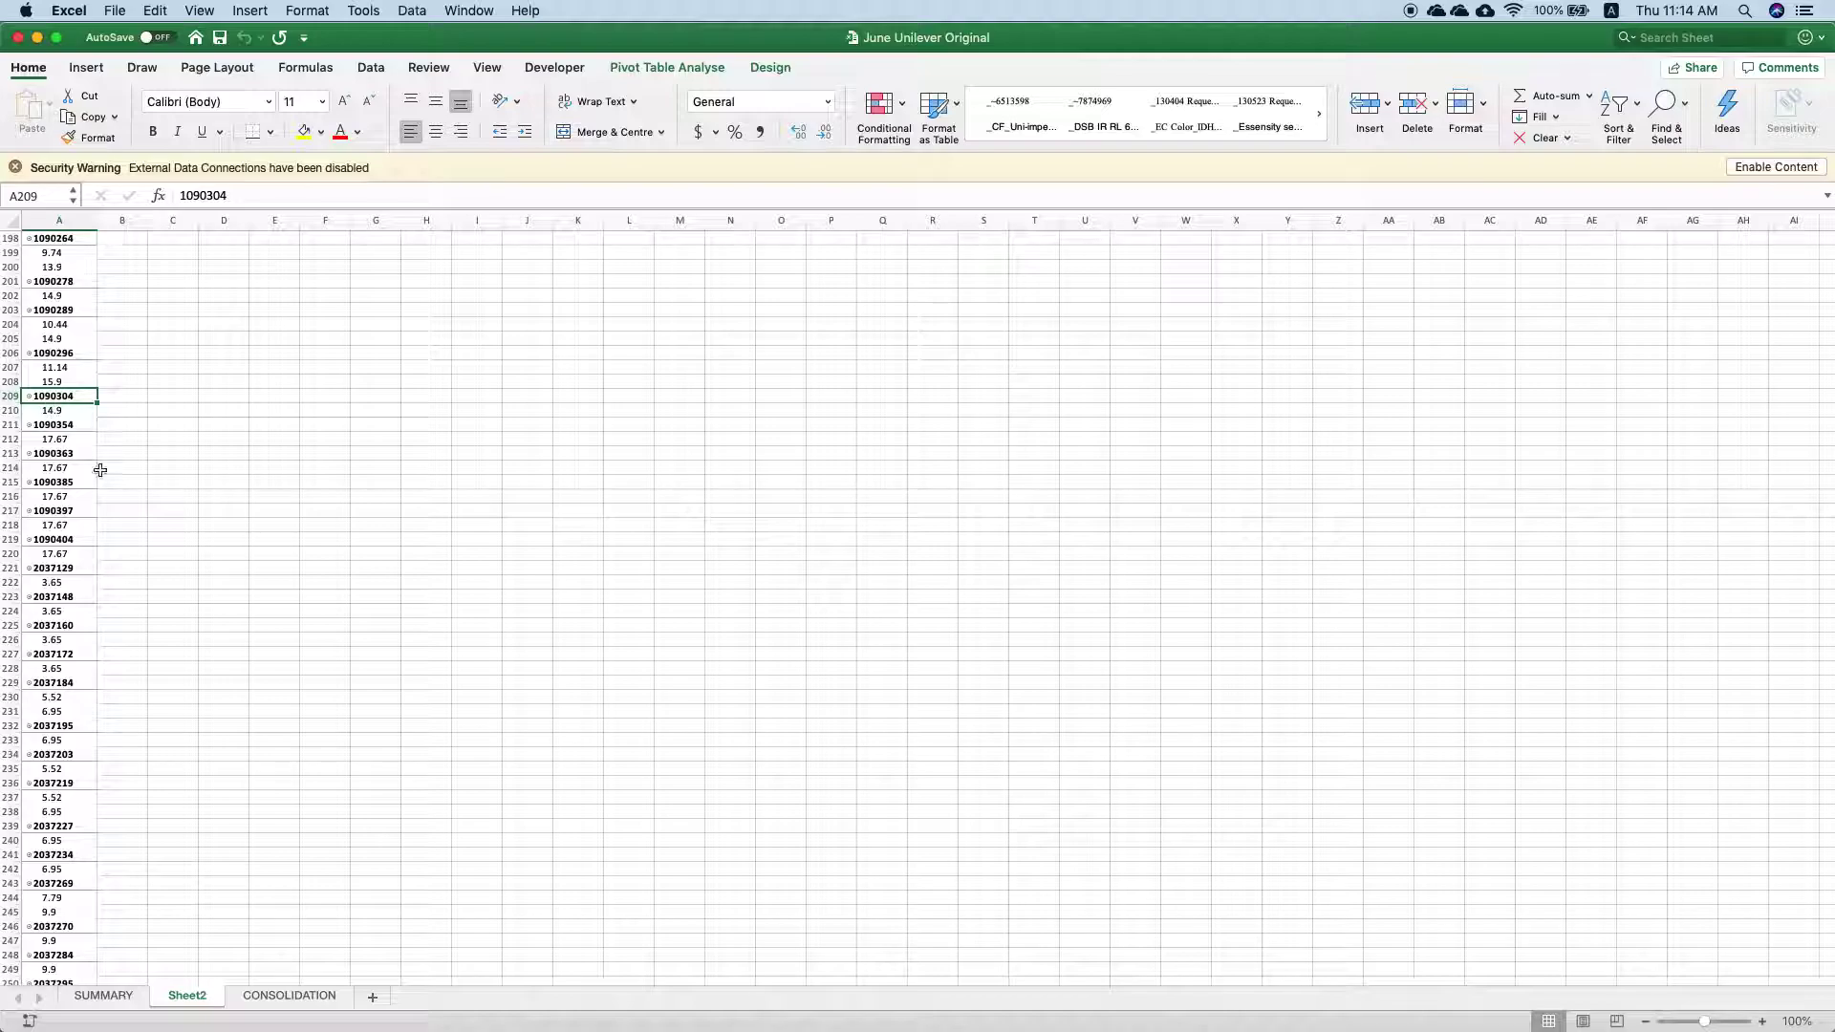
click(263, 1000)
click(187, 996)
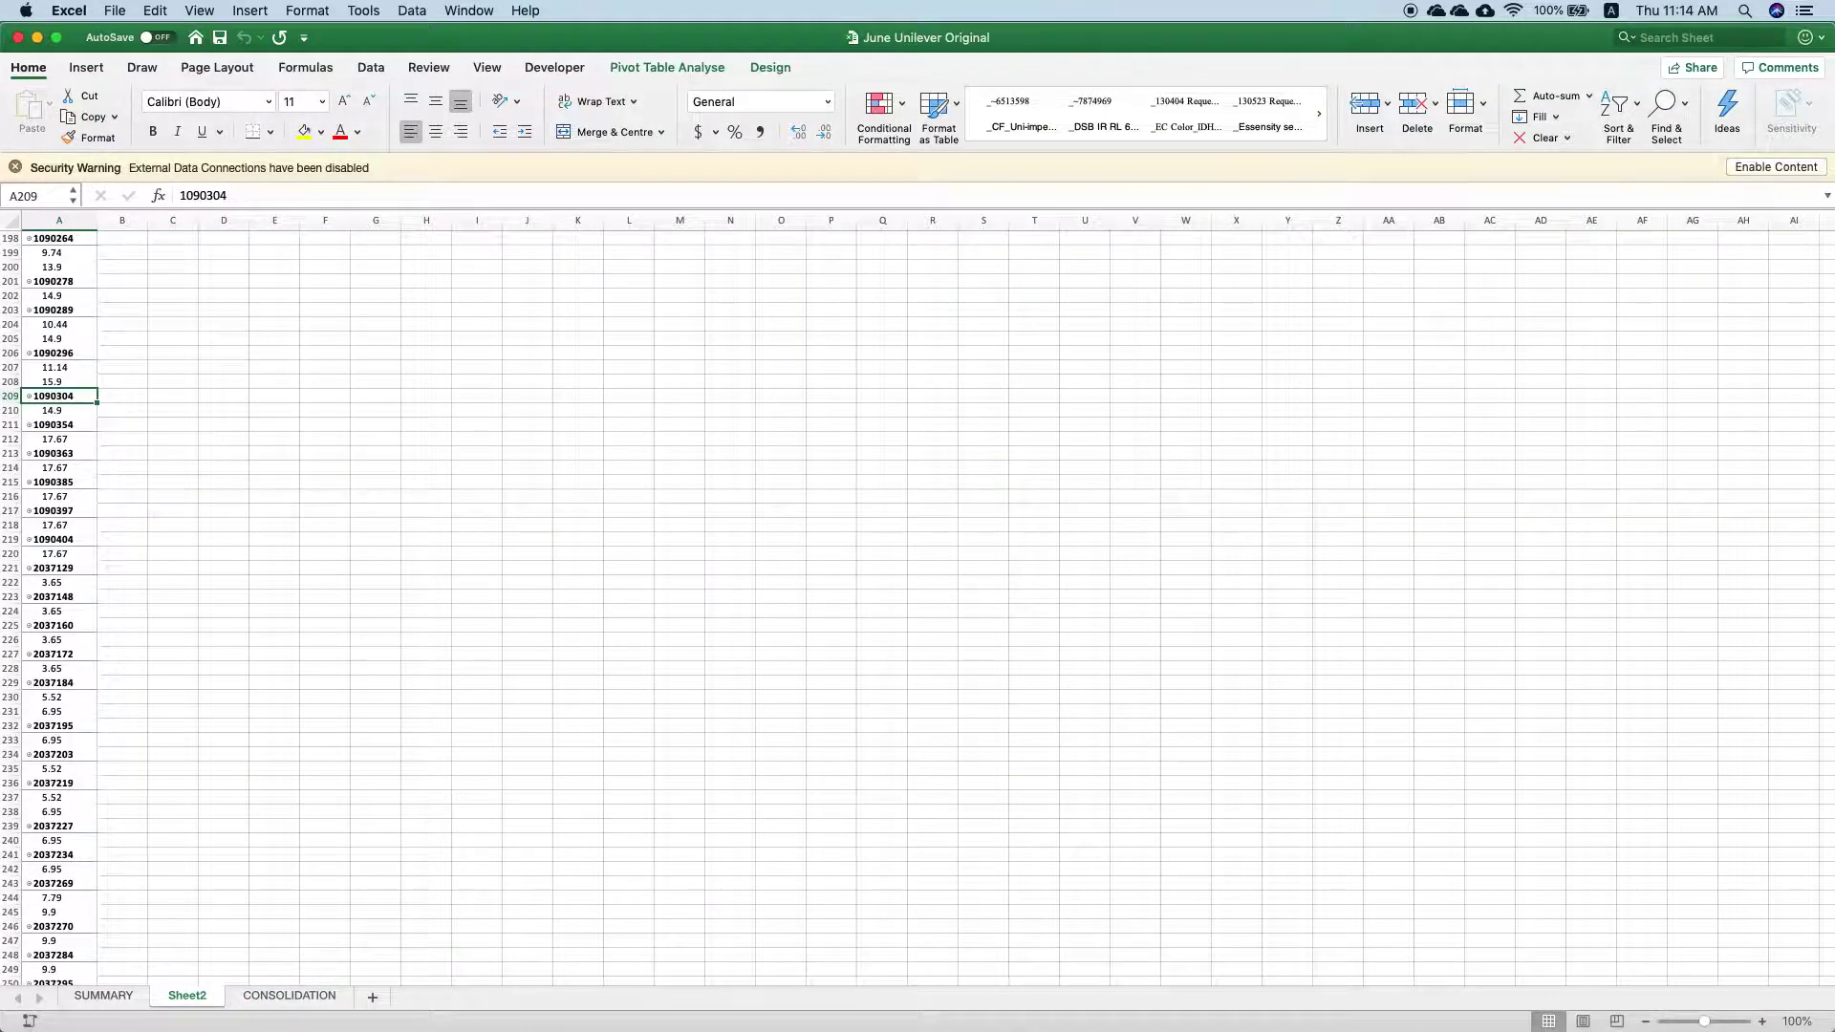
key(ctrl+Up)
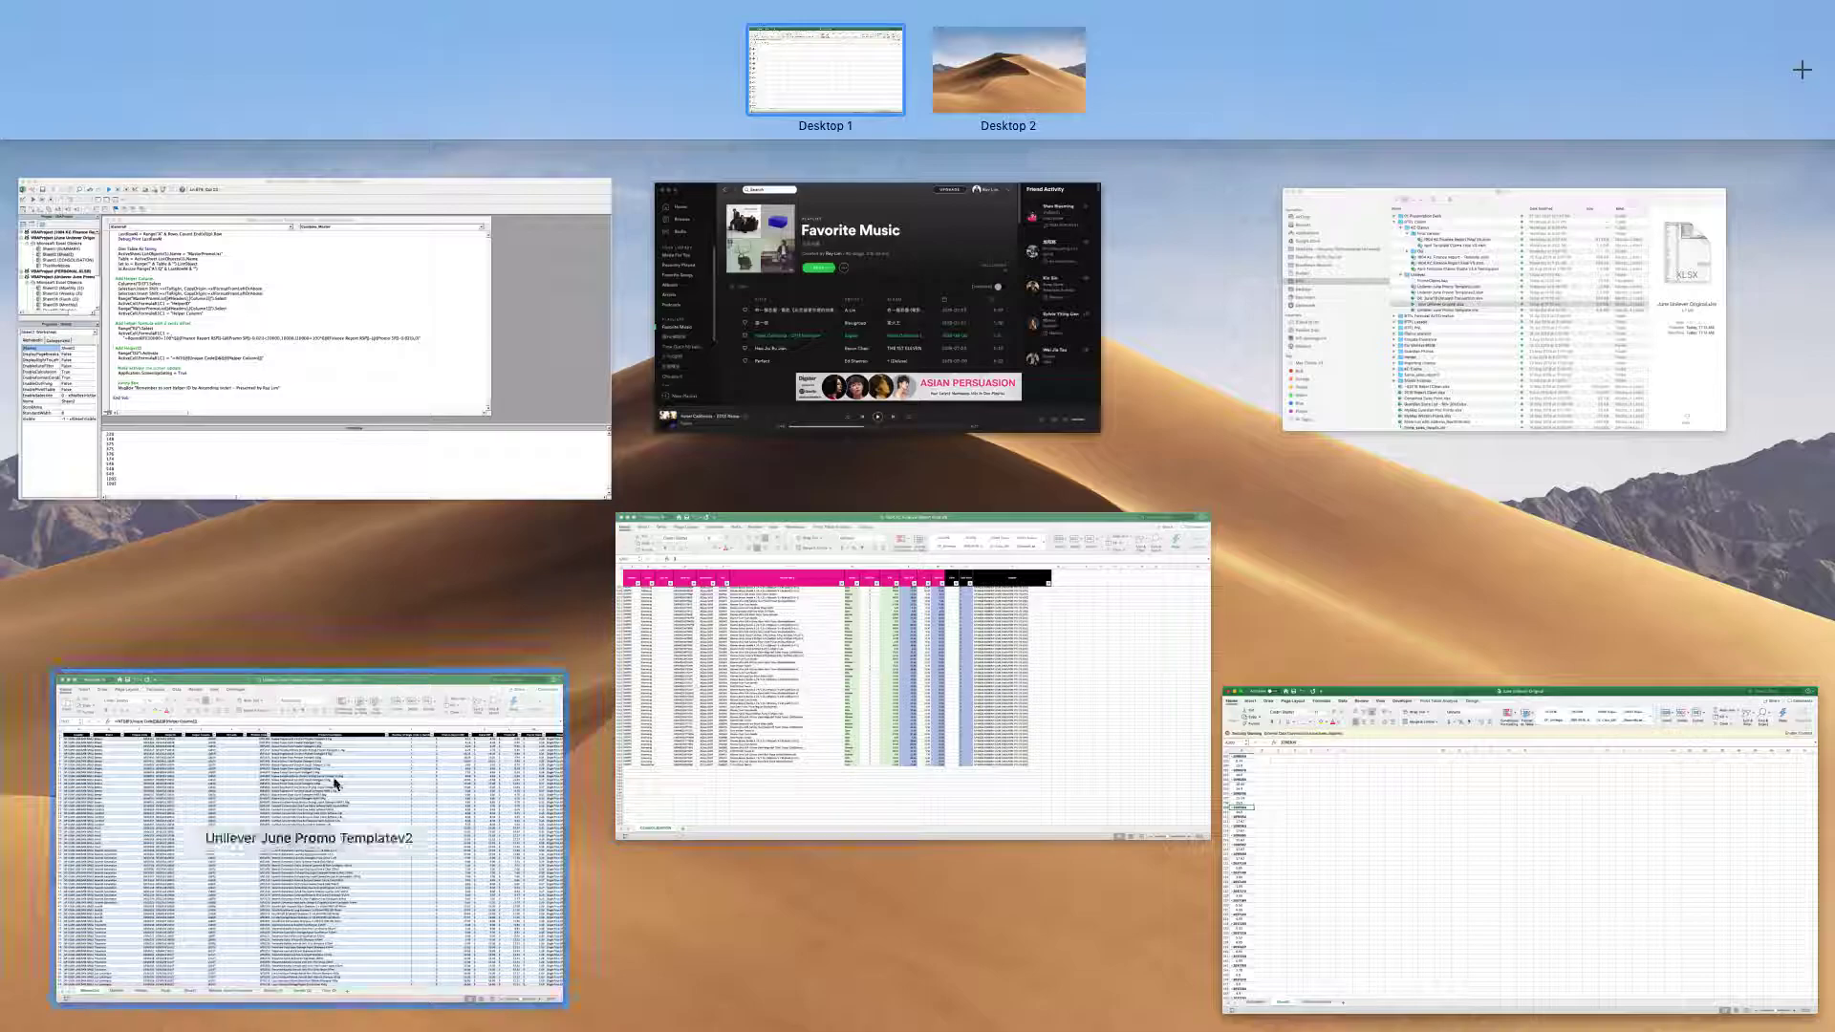
click(1364, 252)
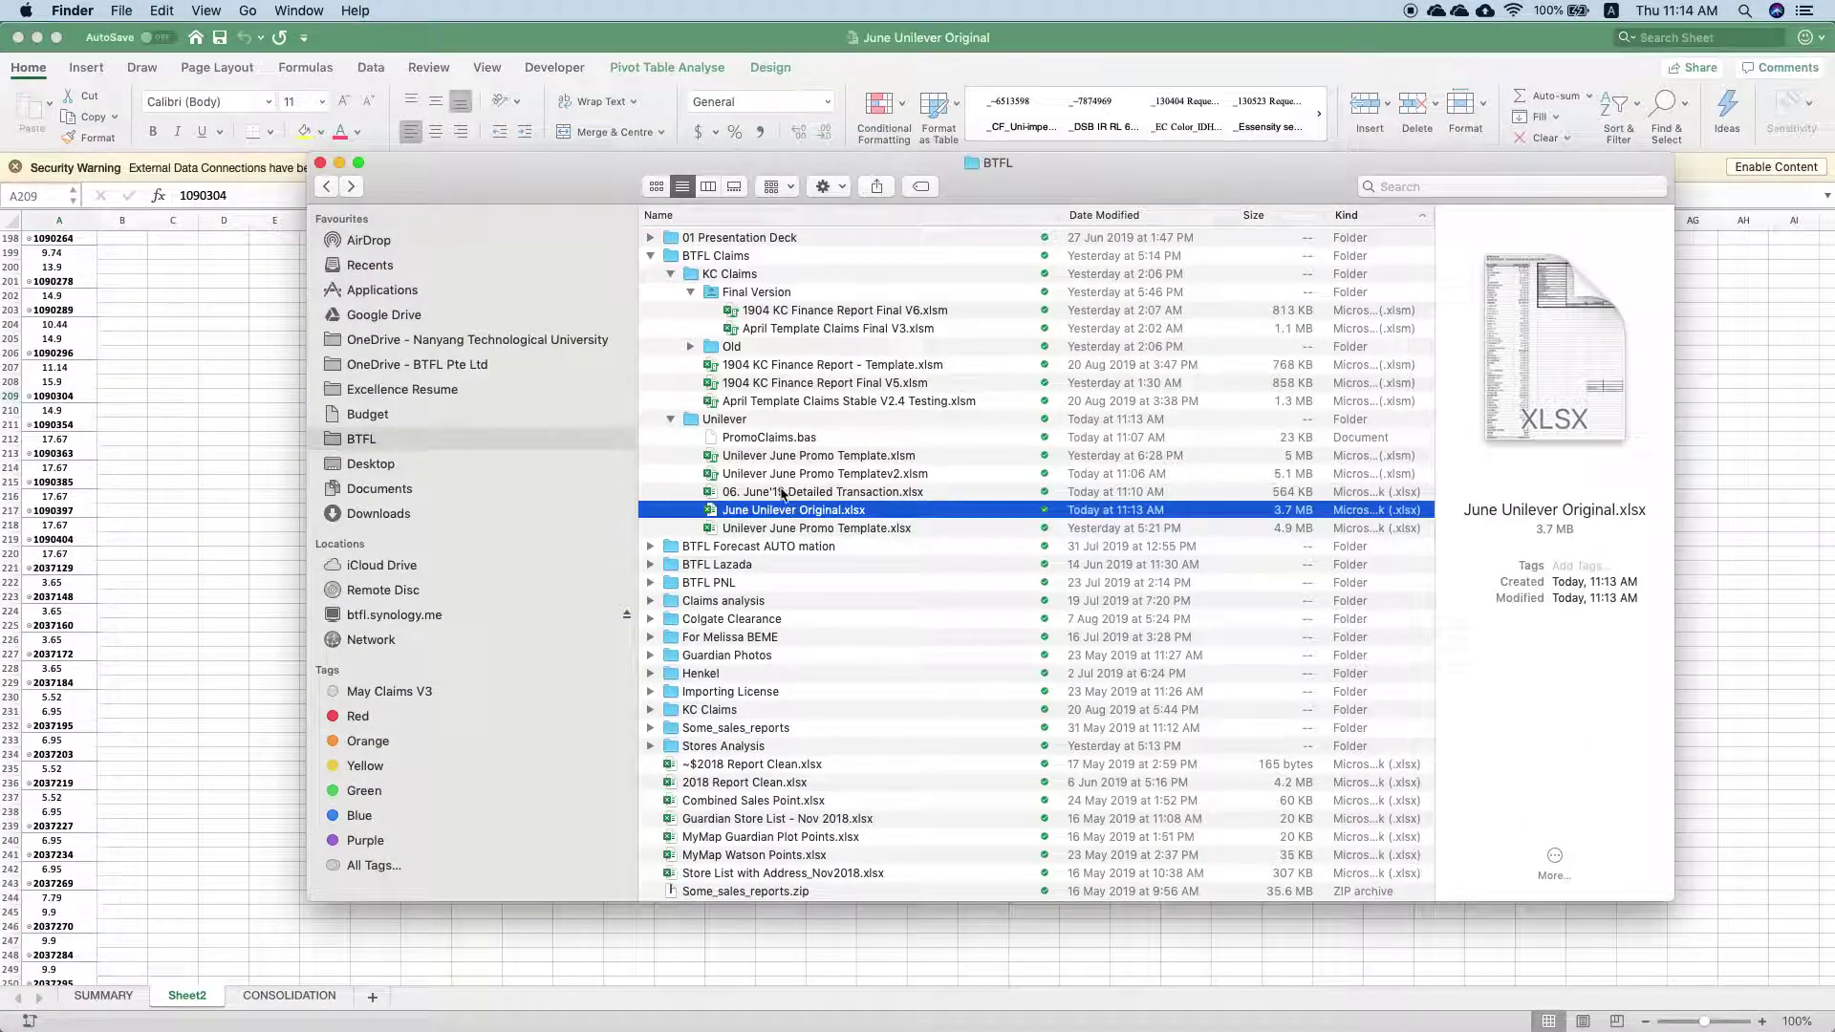
double_click(842, 527)
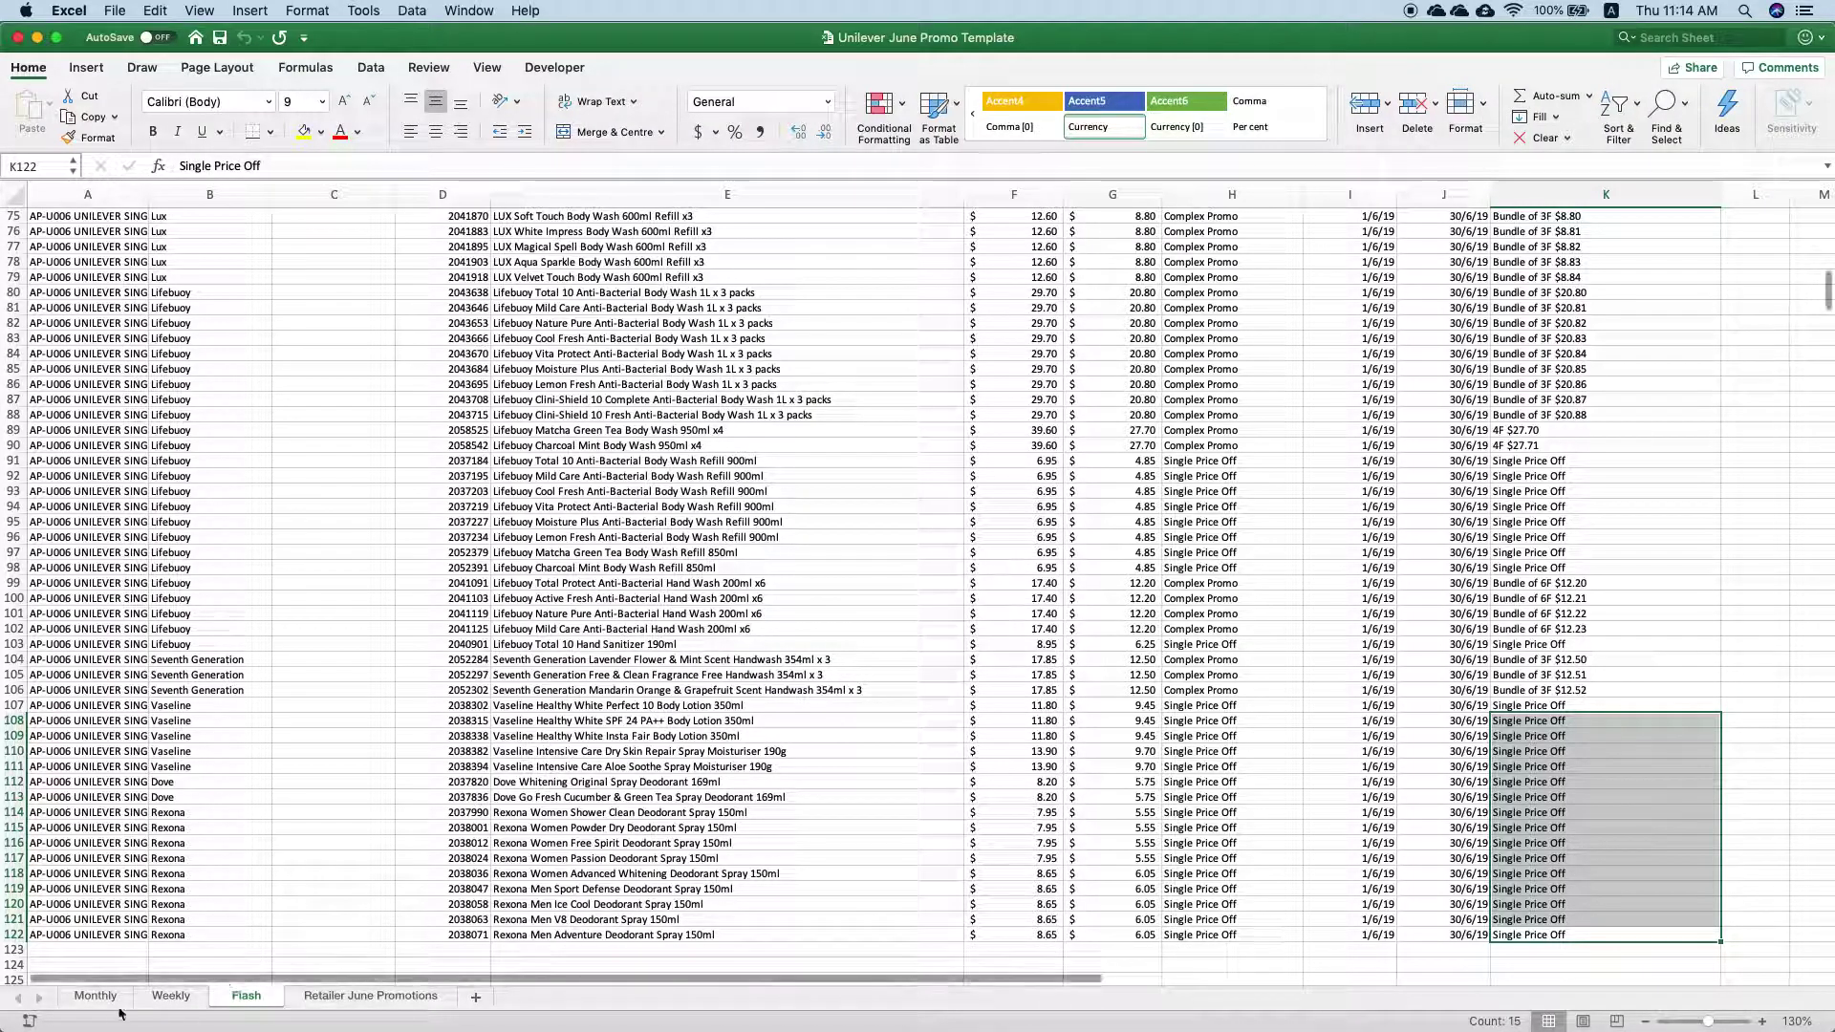
mouse_move(0, 0)
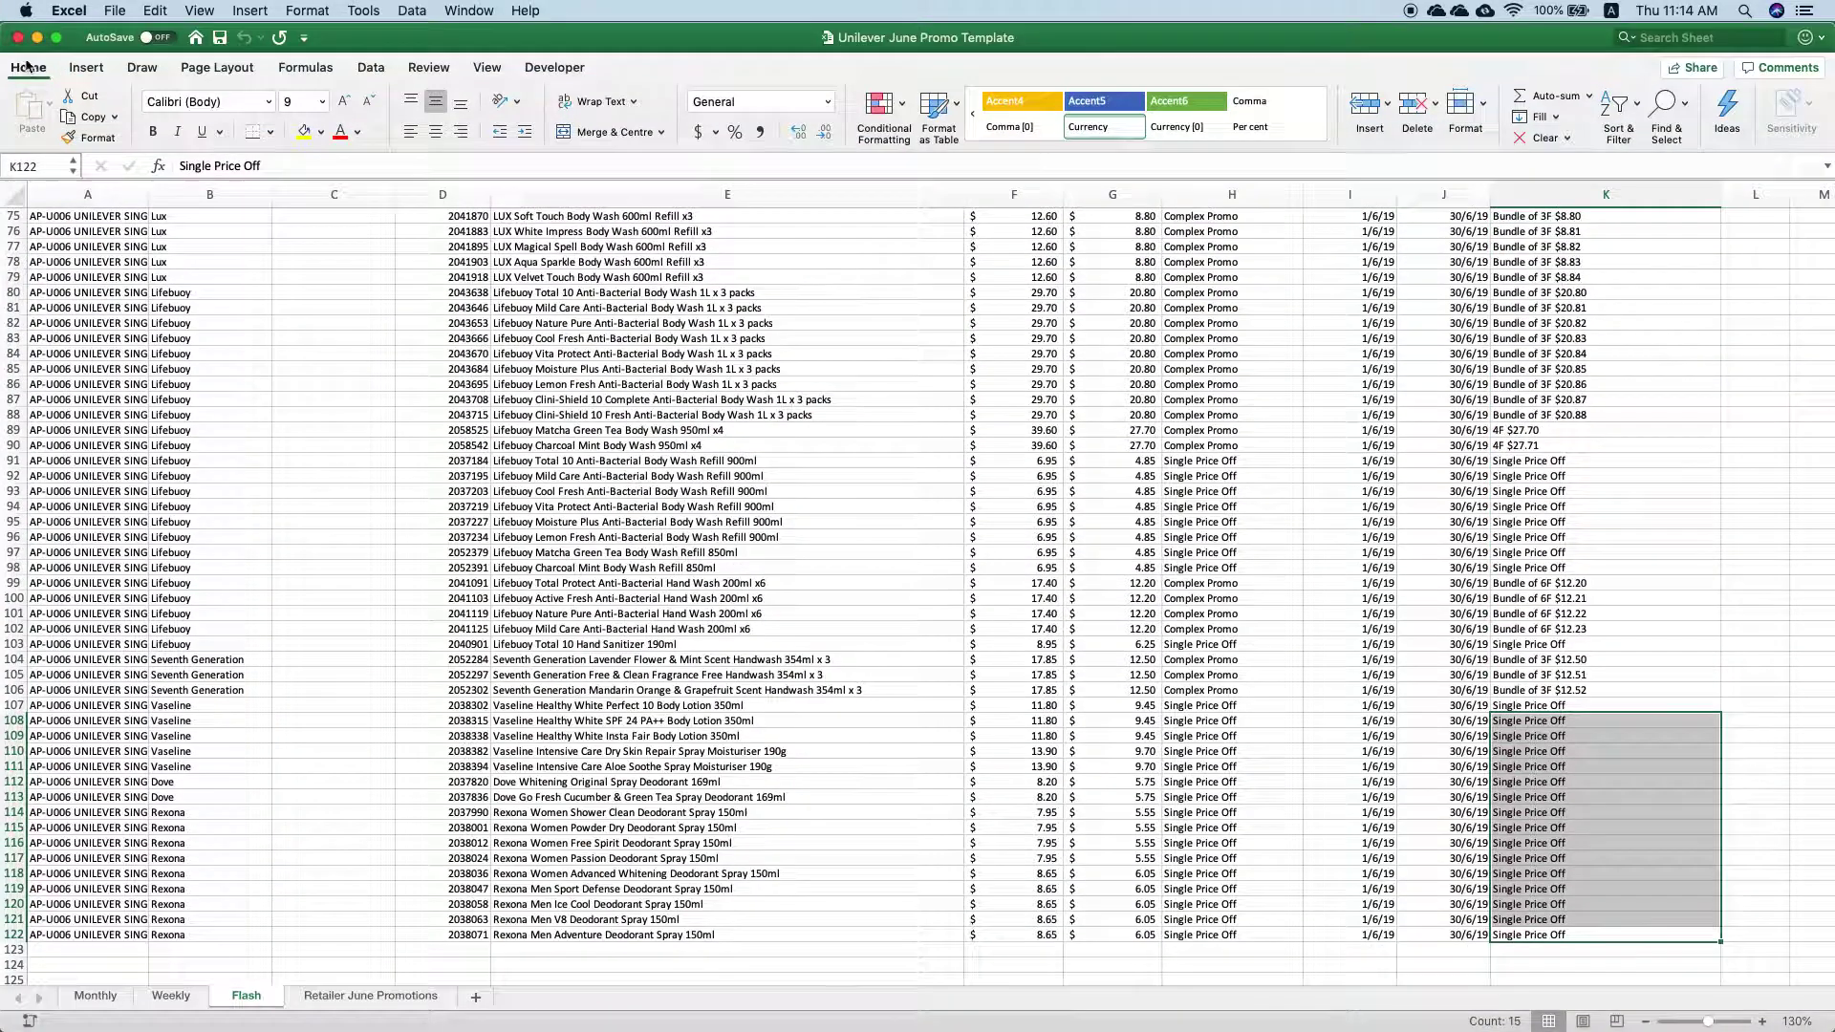
click(15, 35)
Open the workbook Unilever June Promo Templatev2.xlsm from the Unilever folder and bring it to the front
mouse_move(1834, 0)
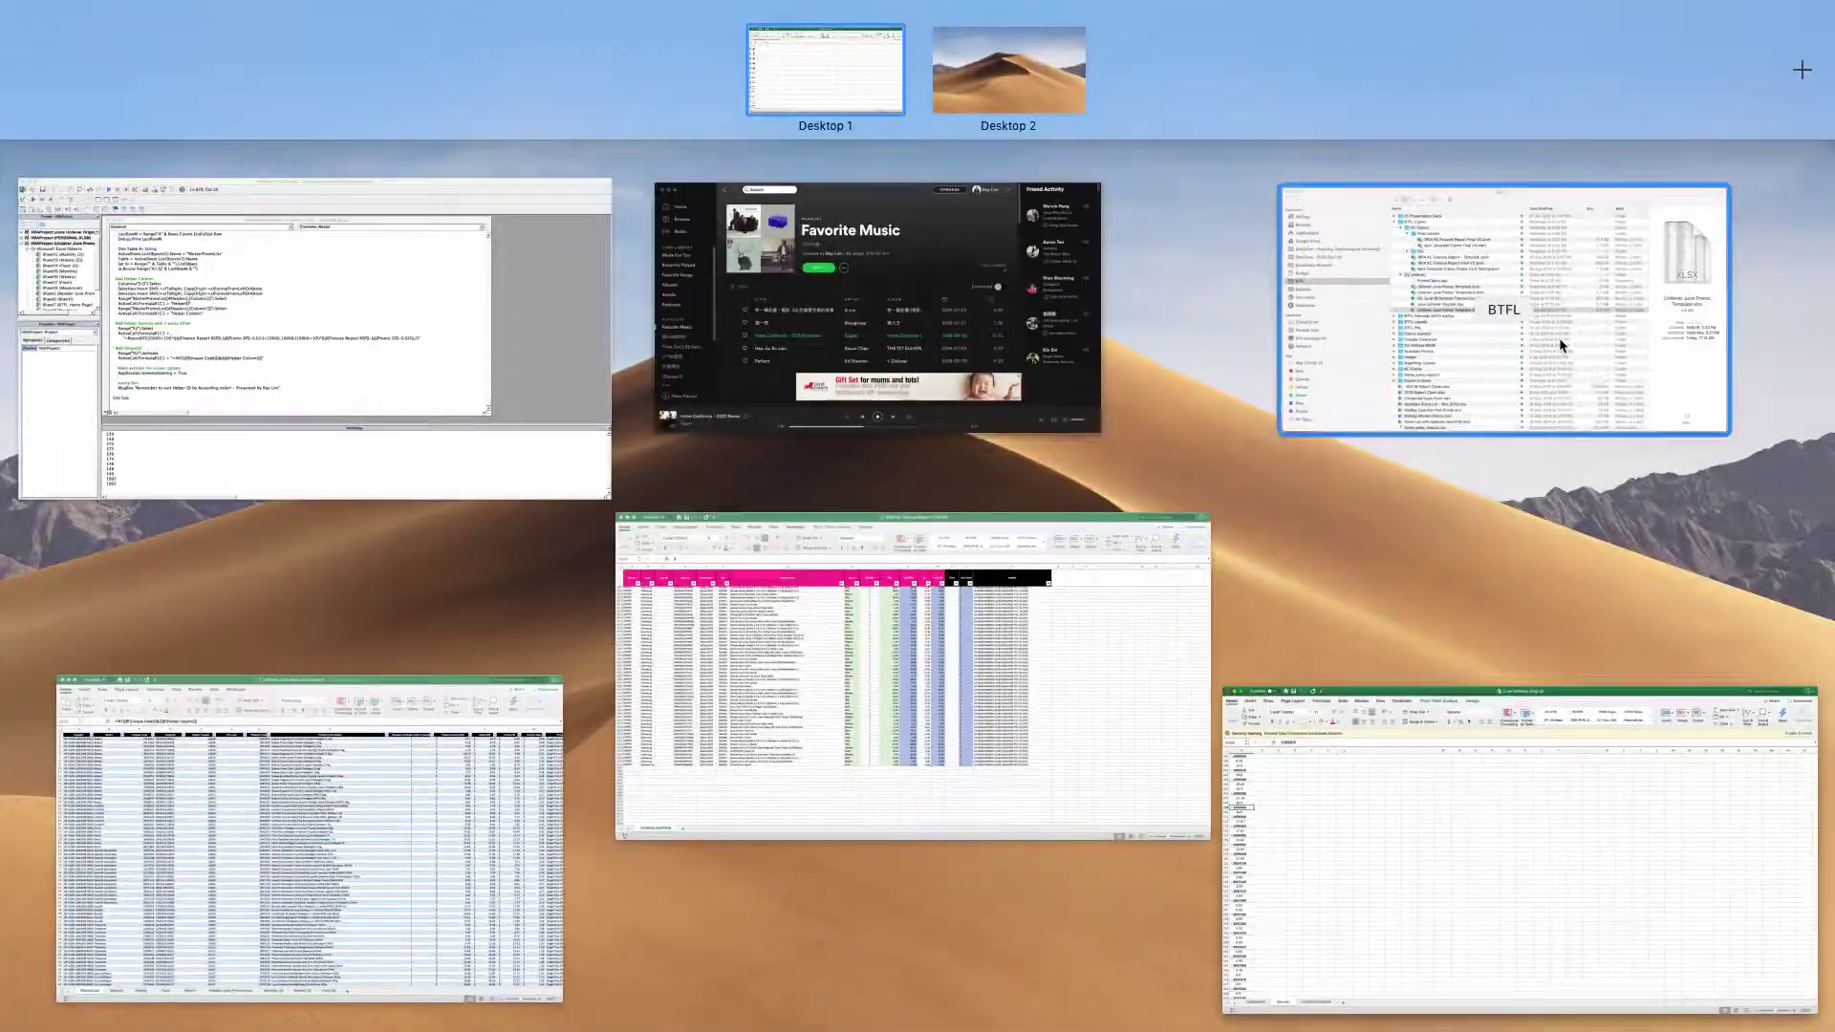
click(1558, 336)
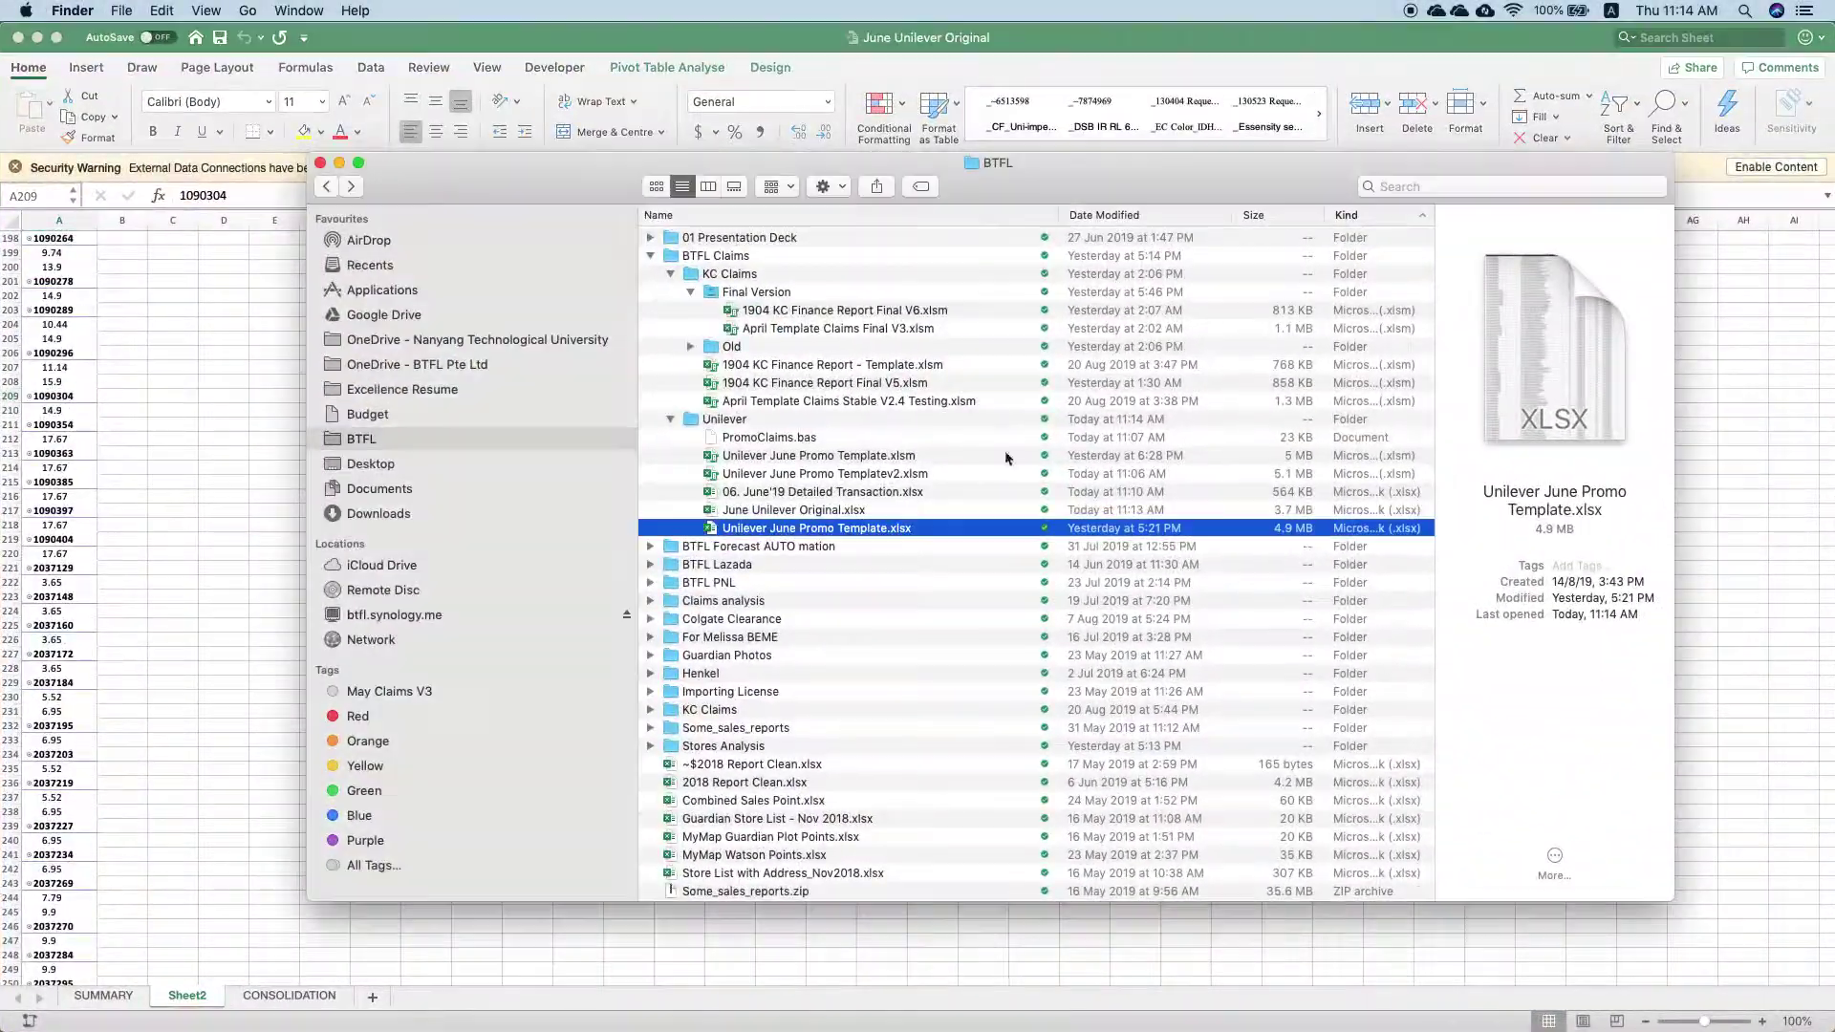
double_click(887, 478)
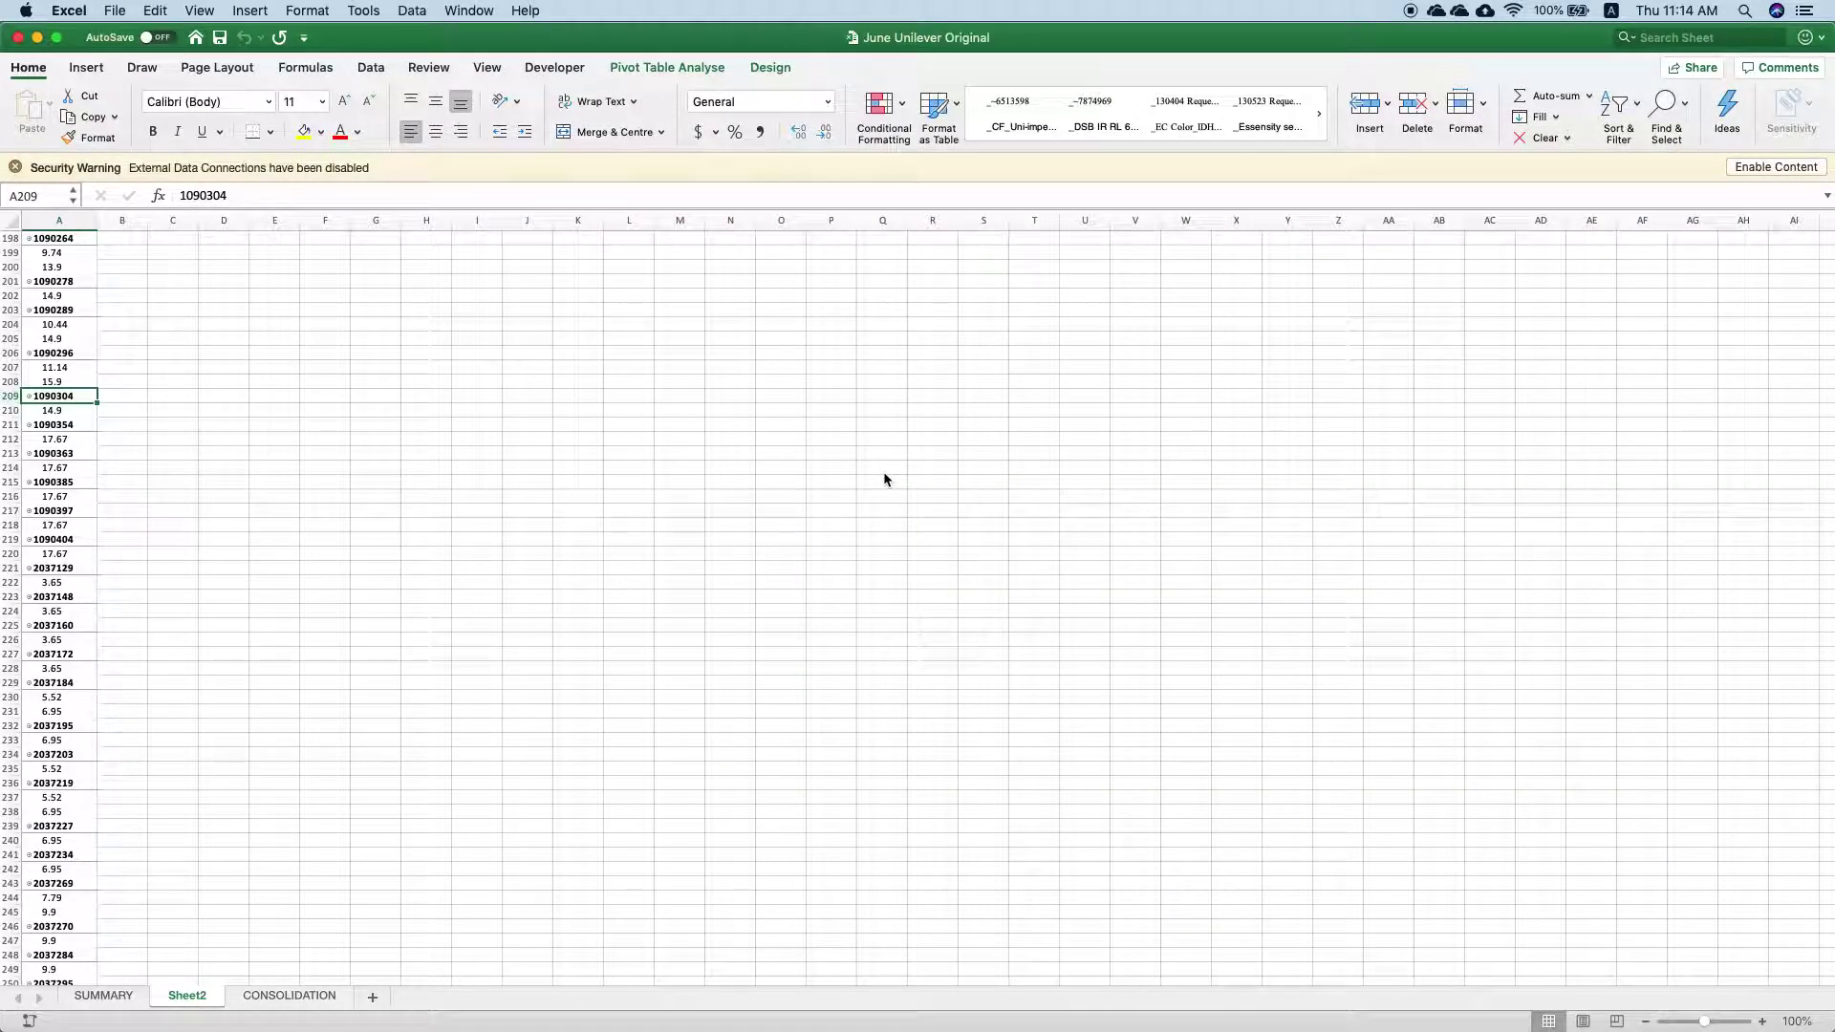
key(ctrl+Up)
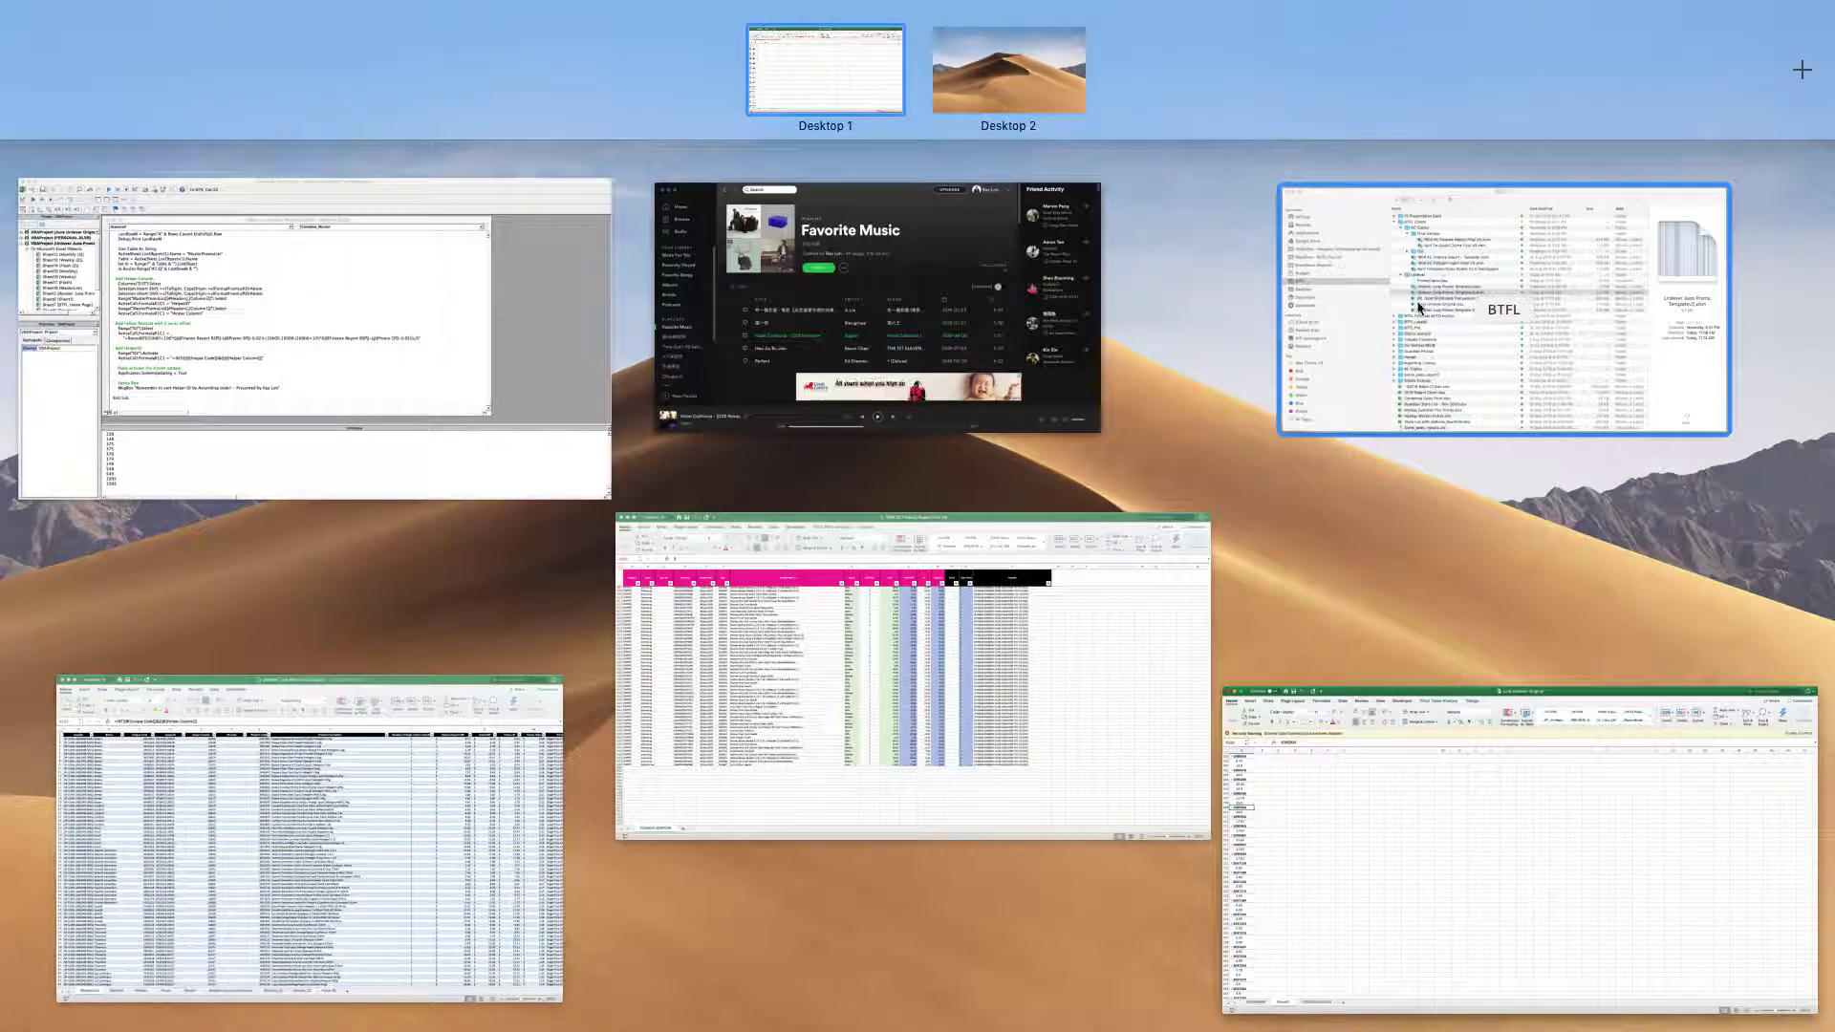
click(1414, 307)
key(super+Tab)
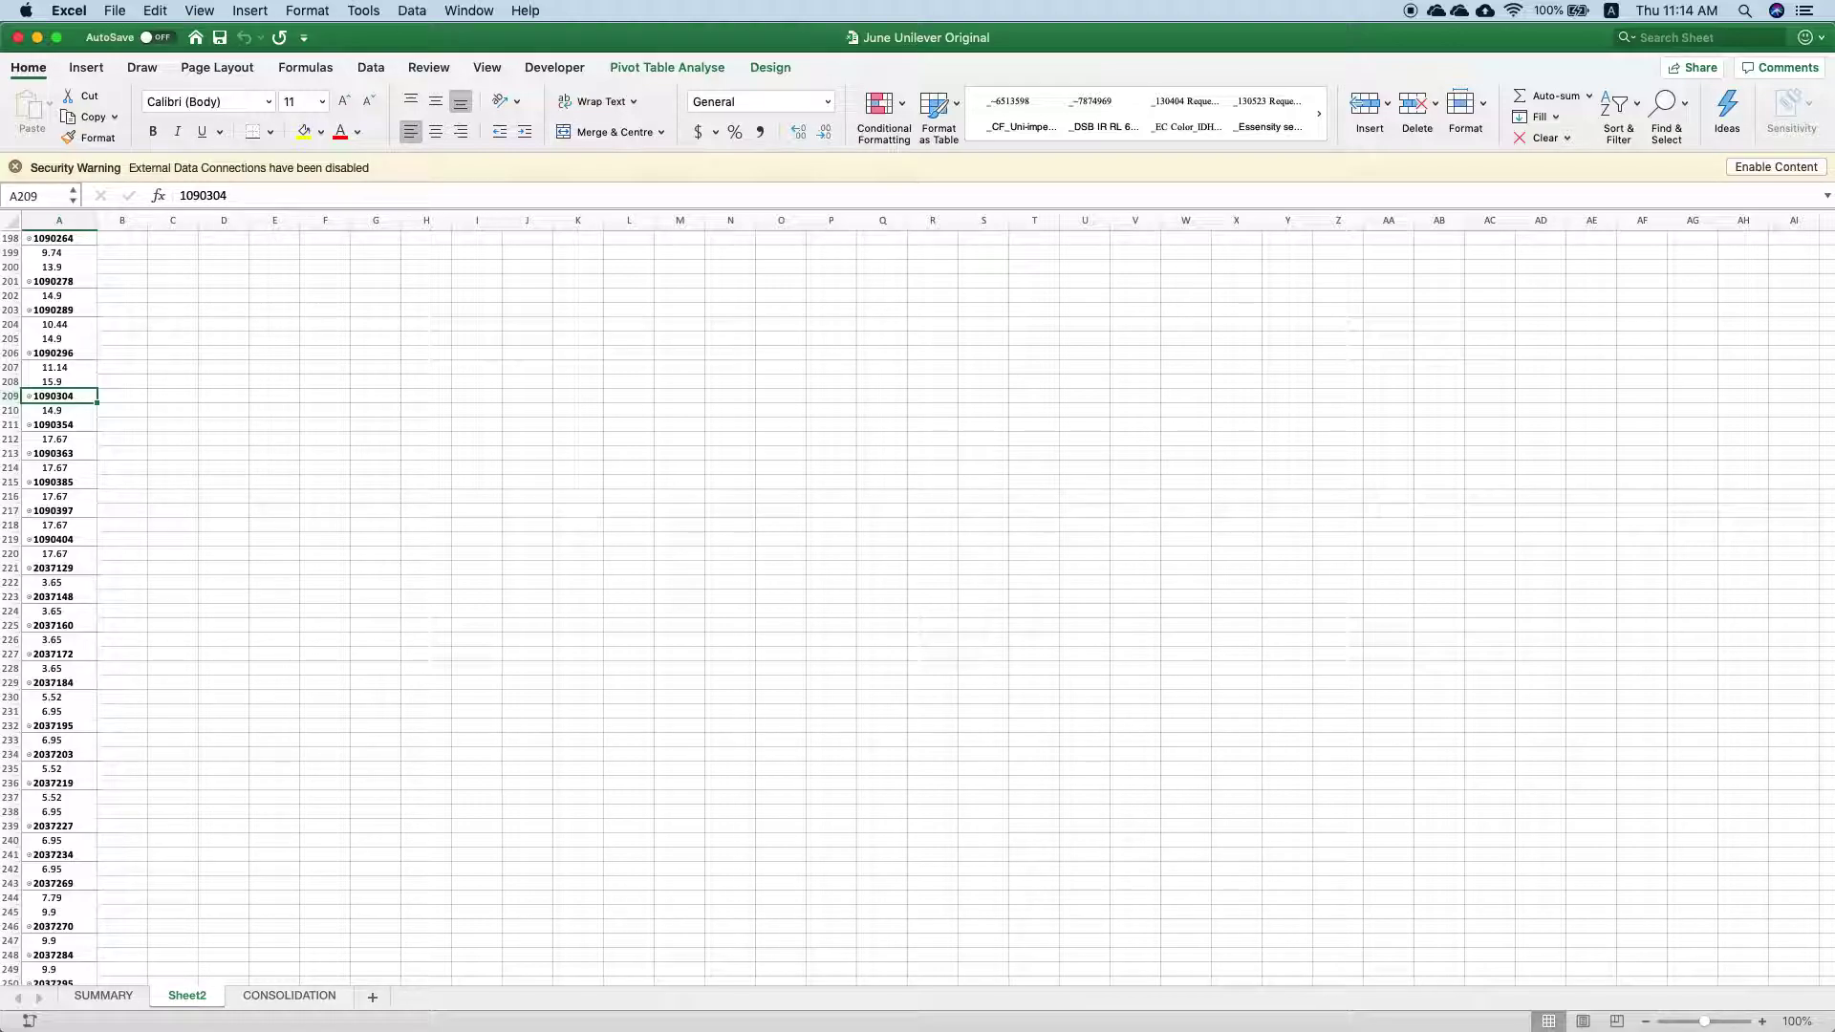
key(super+grave)
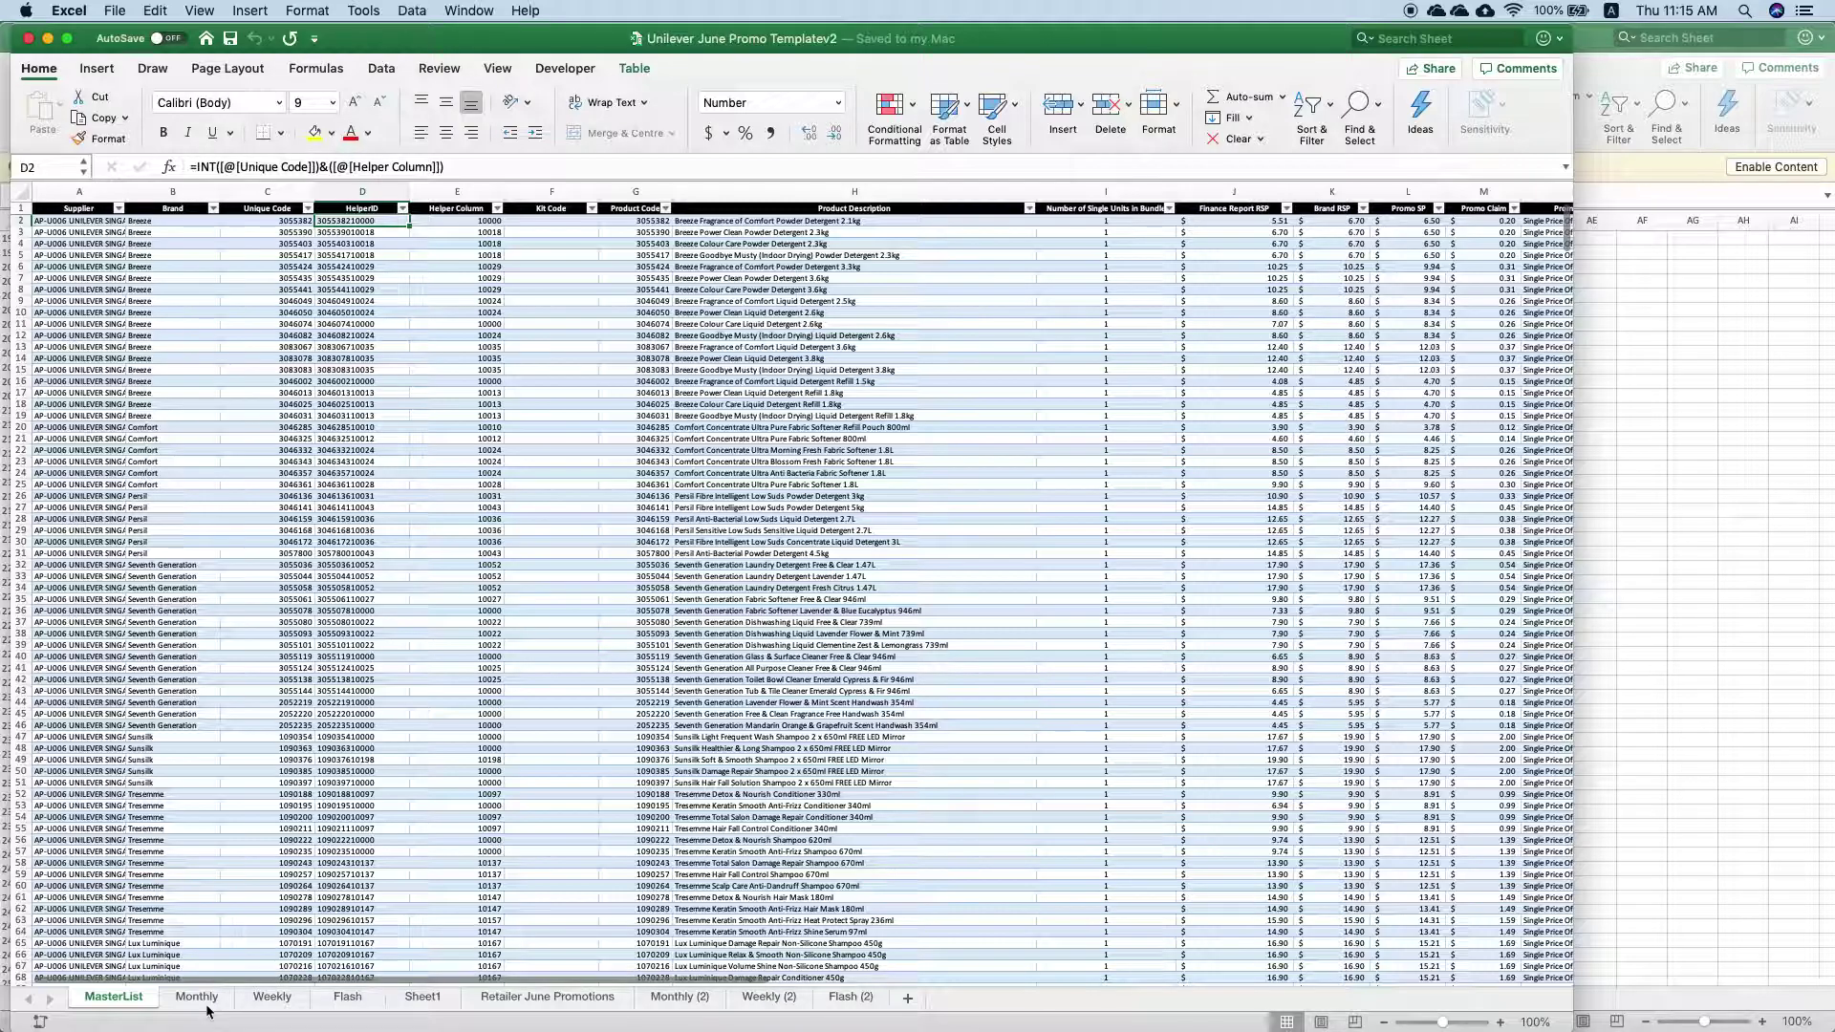
Delete the MasterList, Monthly and Weekly sheets together as a group
shift+click(274, 1004)
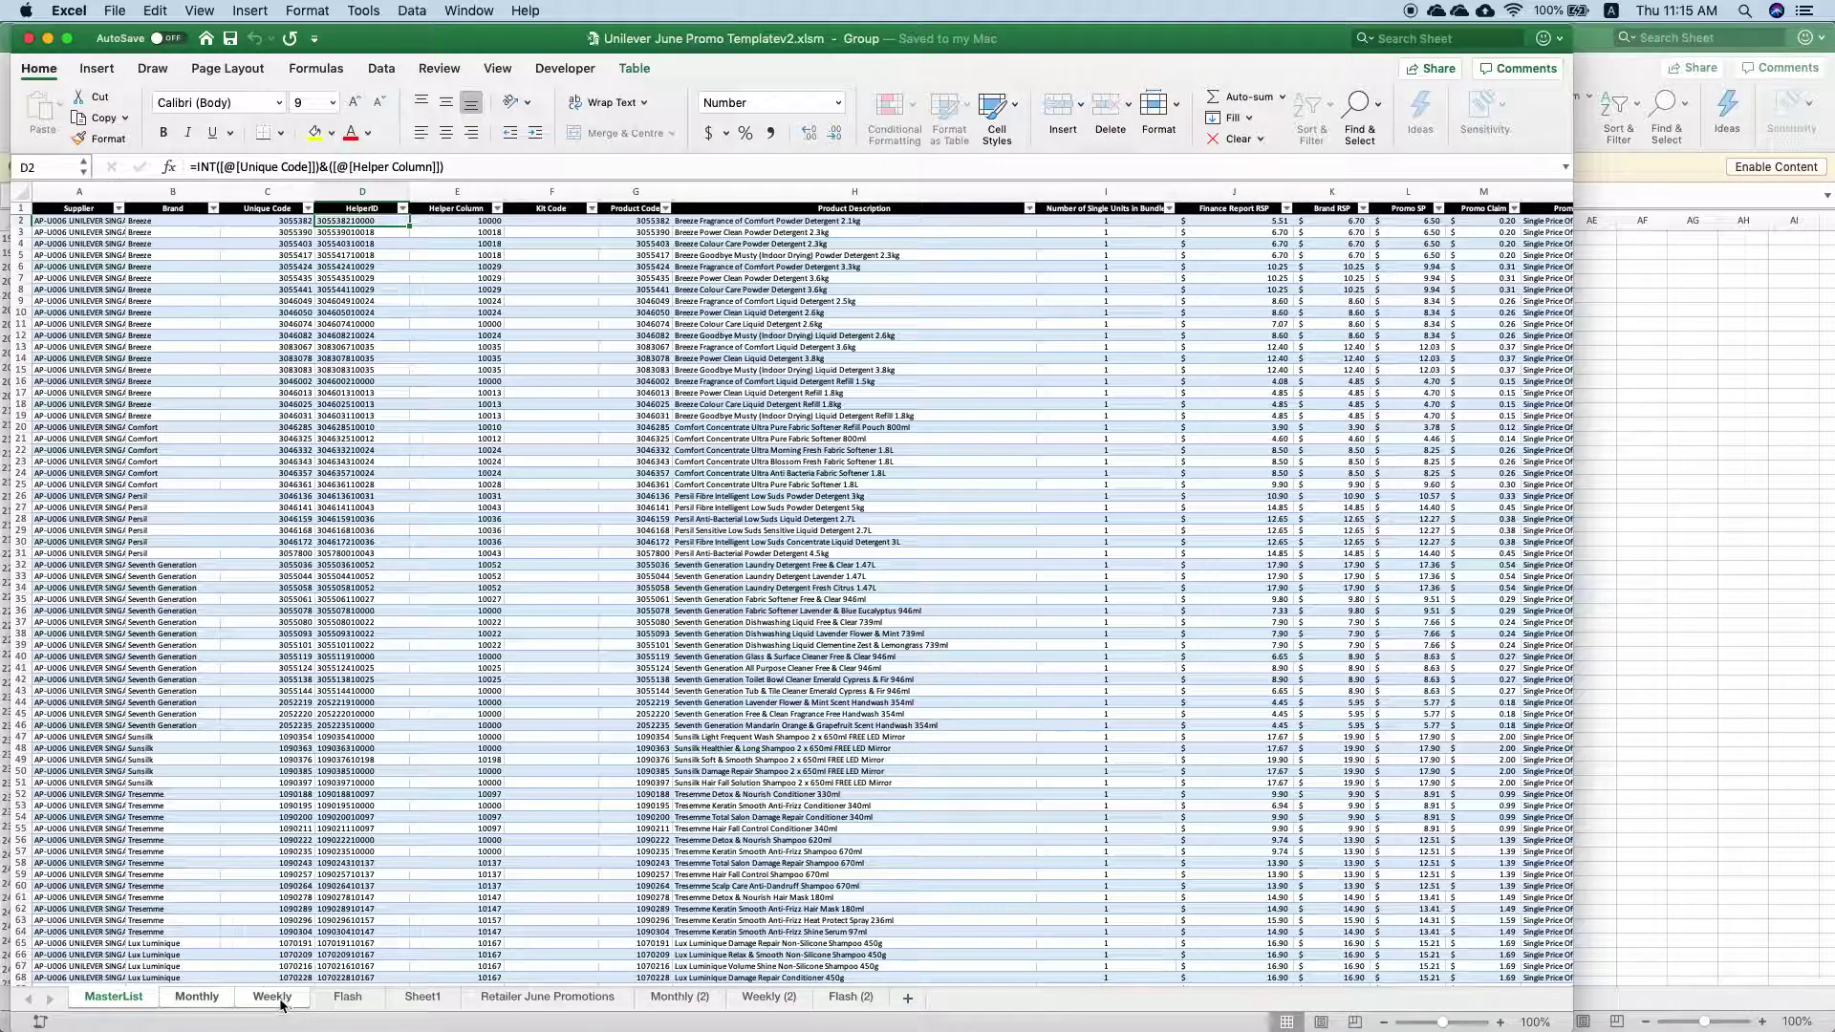
right_click(278, 999)
click(352, 831)
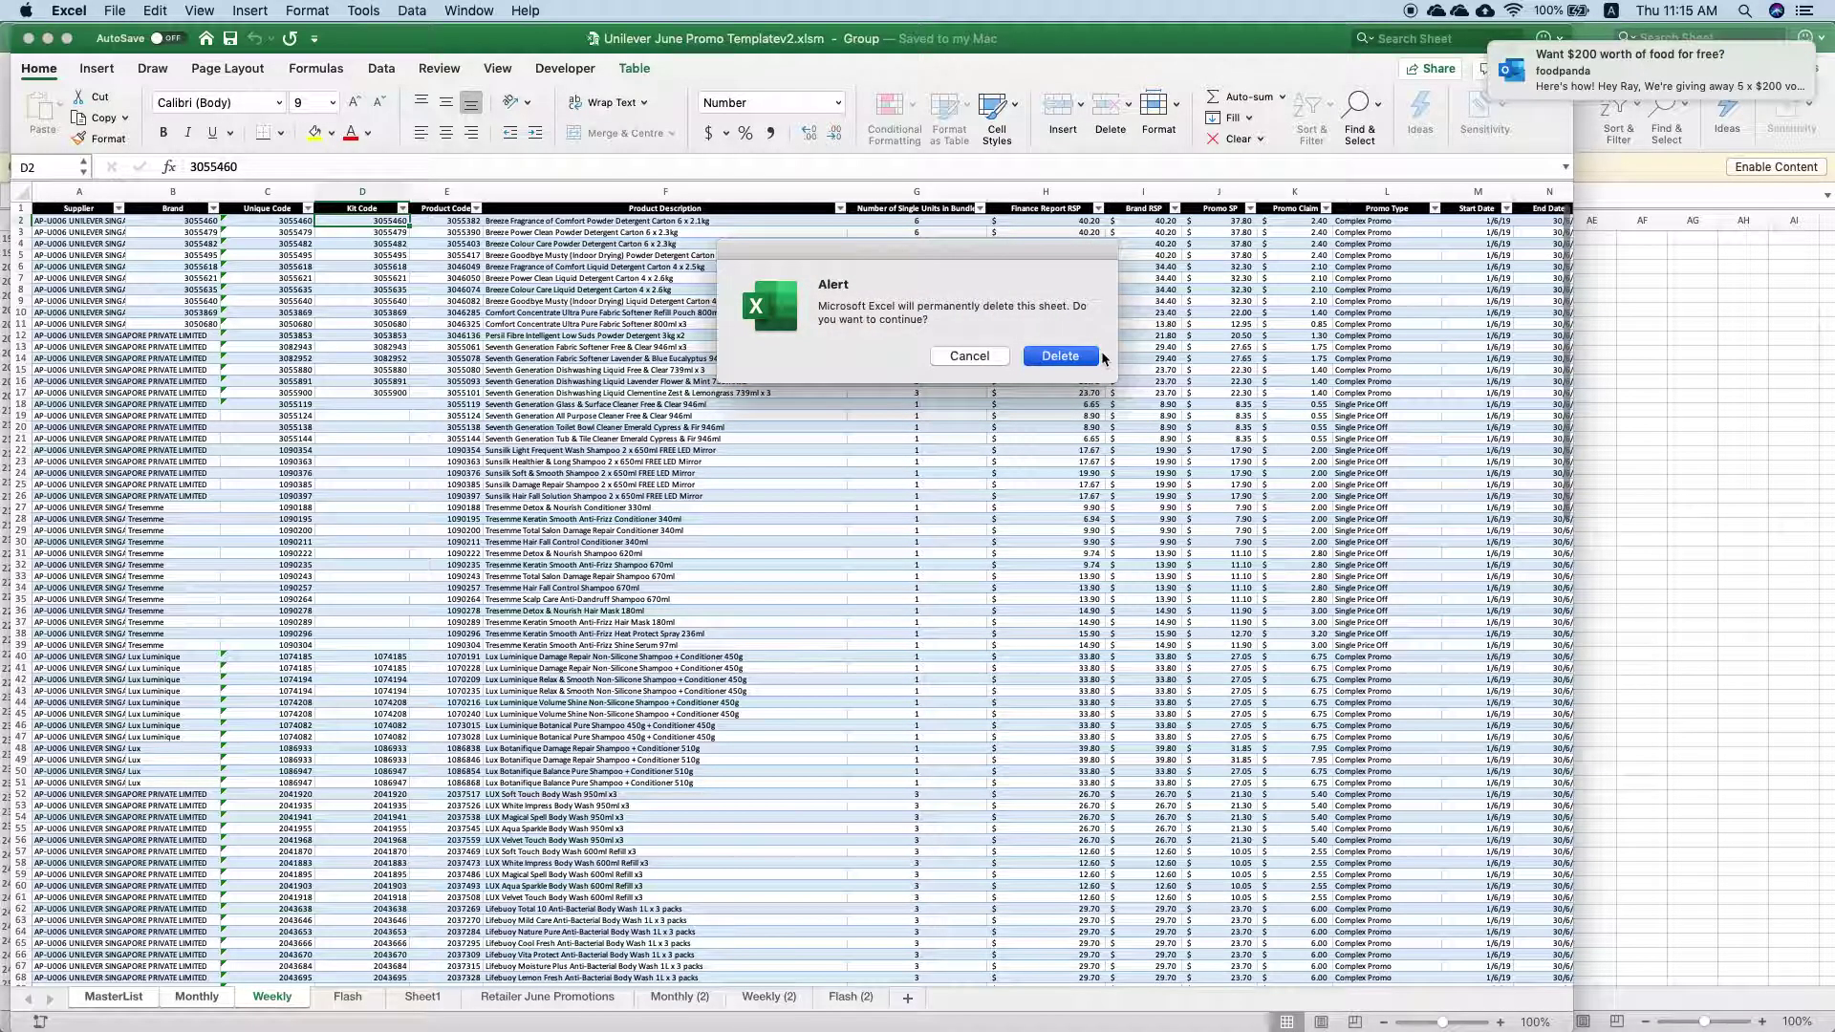
click(1061, 358)
click(1674, 59)
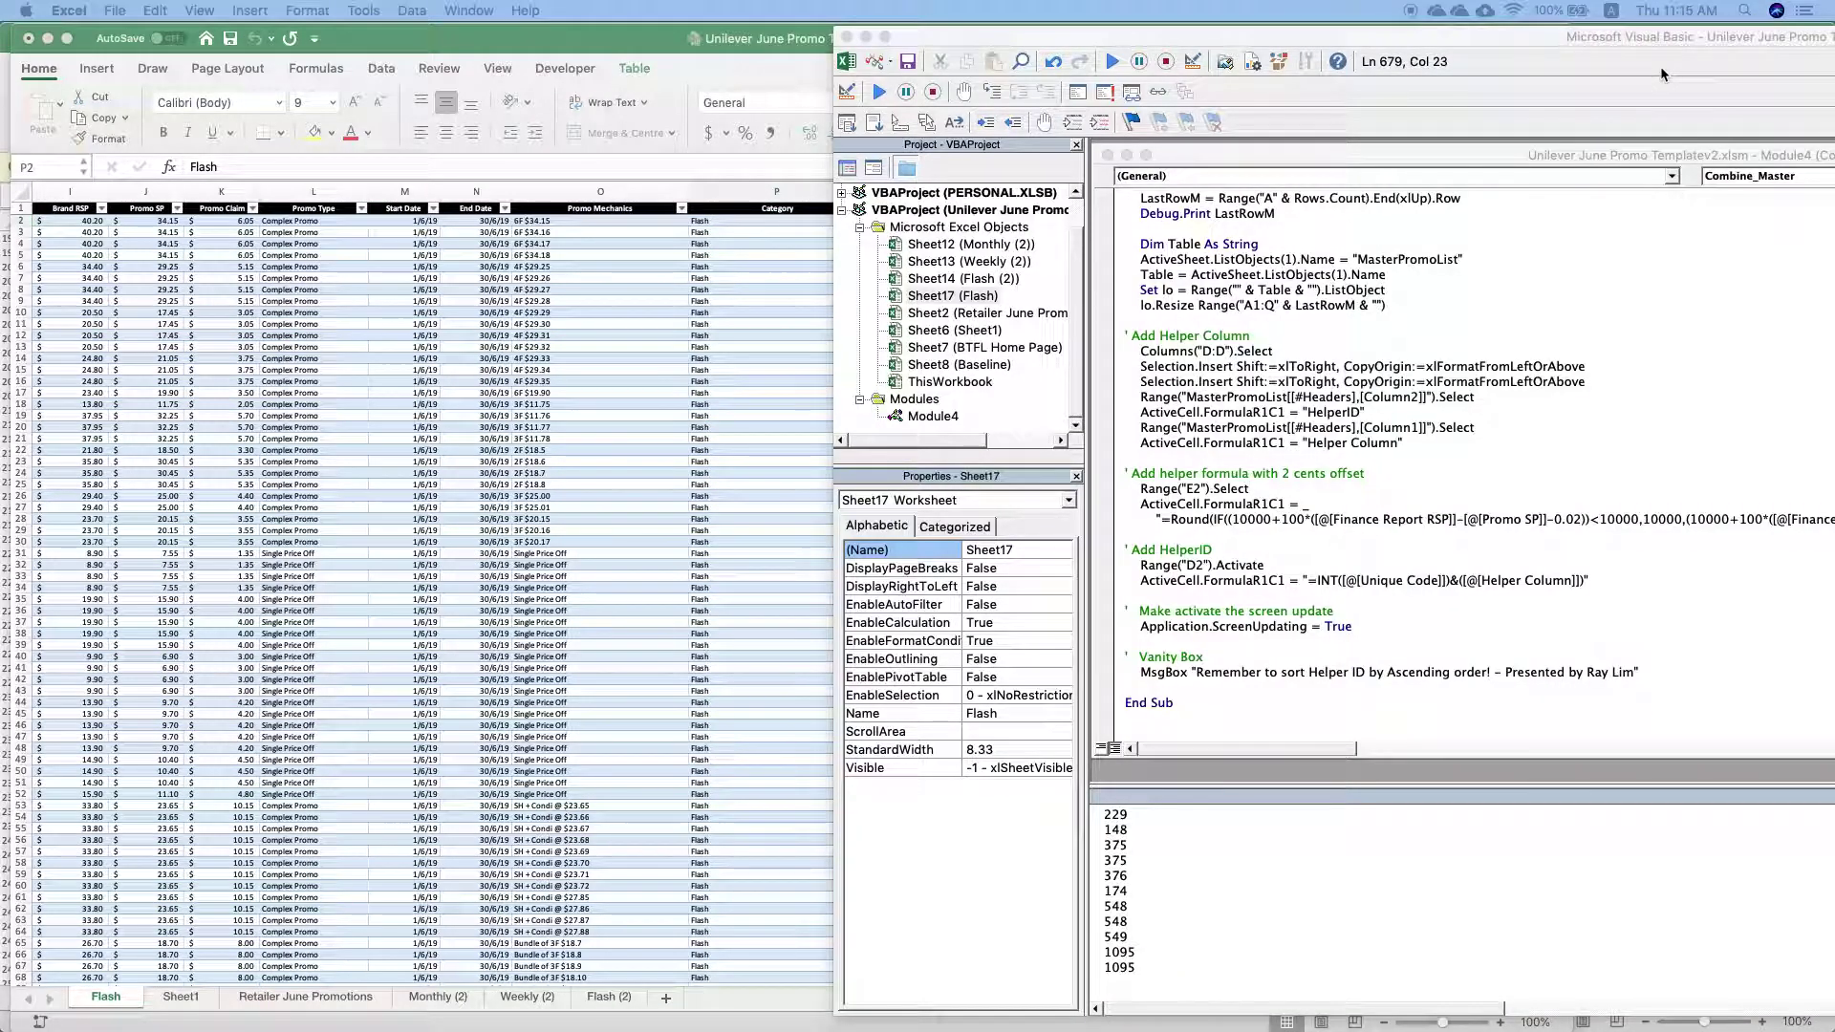
click(708, 355)
Copy the Monthly (2), Weekly (2) and Flash (2) sheets together, placing the copies before the Flash sheet
click(512, 1009)
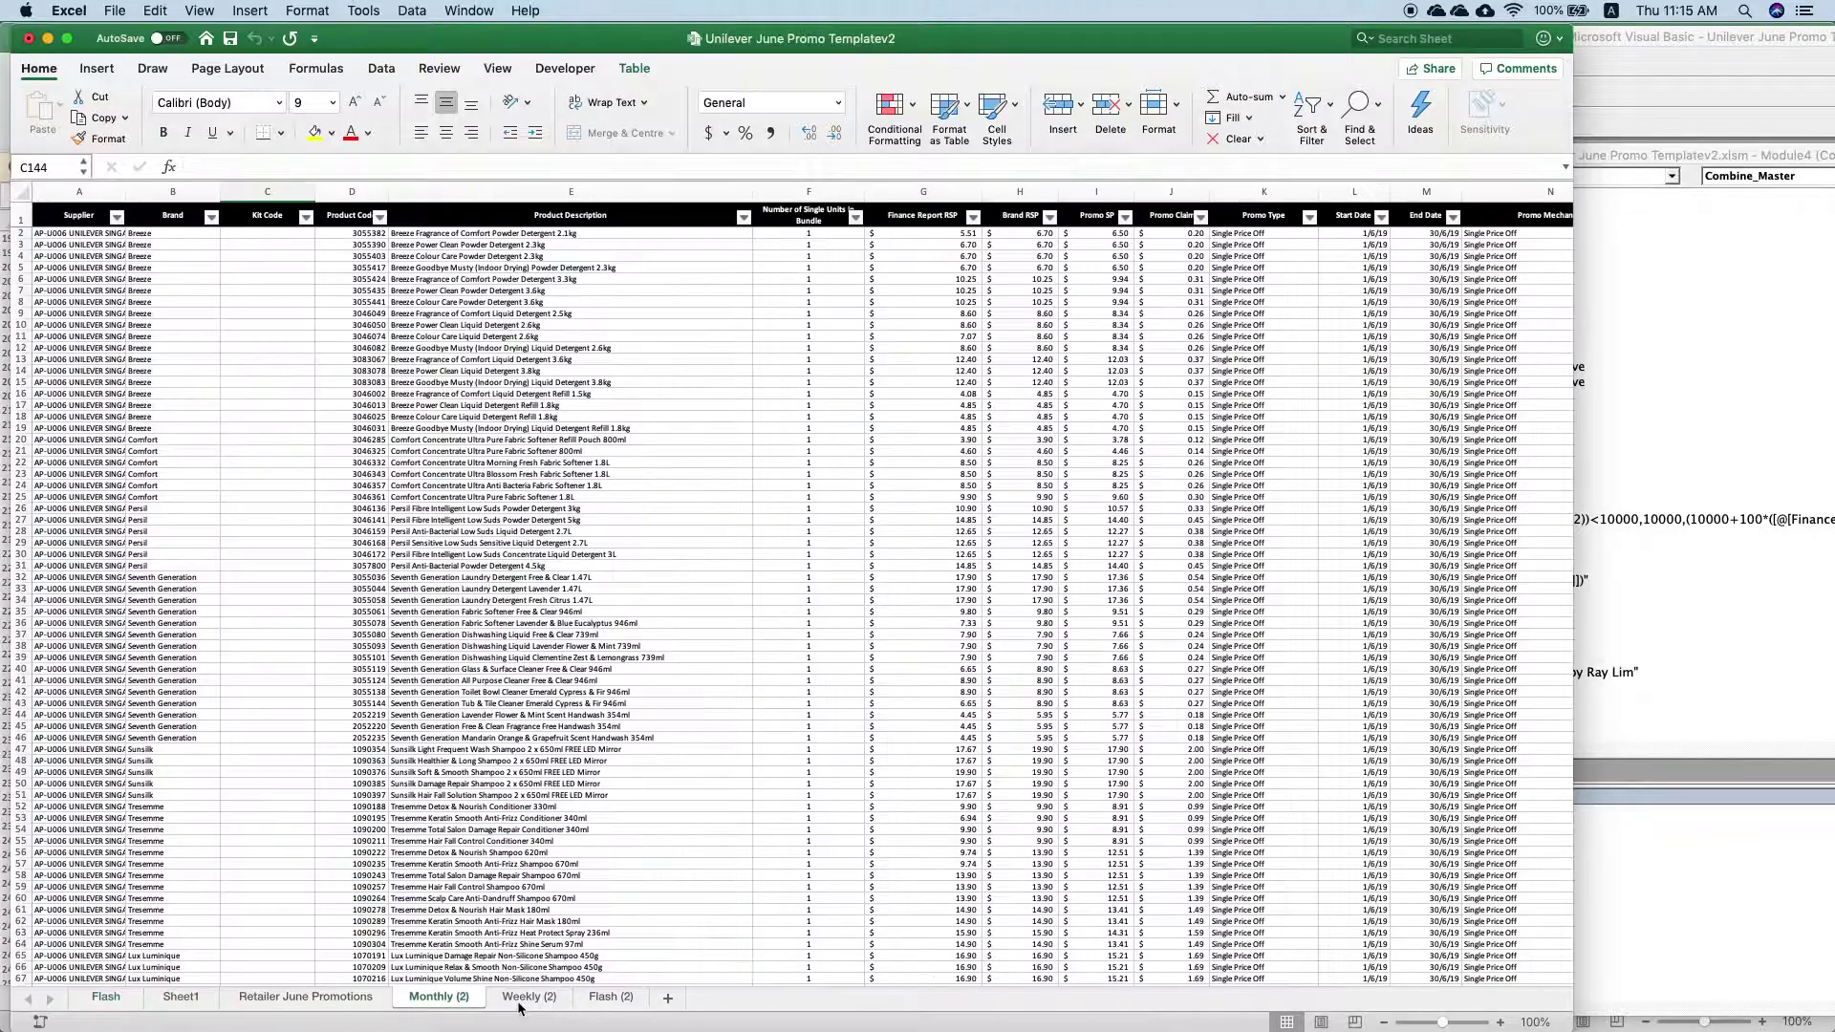
super+click(529, 1006)
super+click(617, 1004)
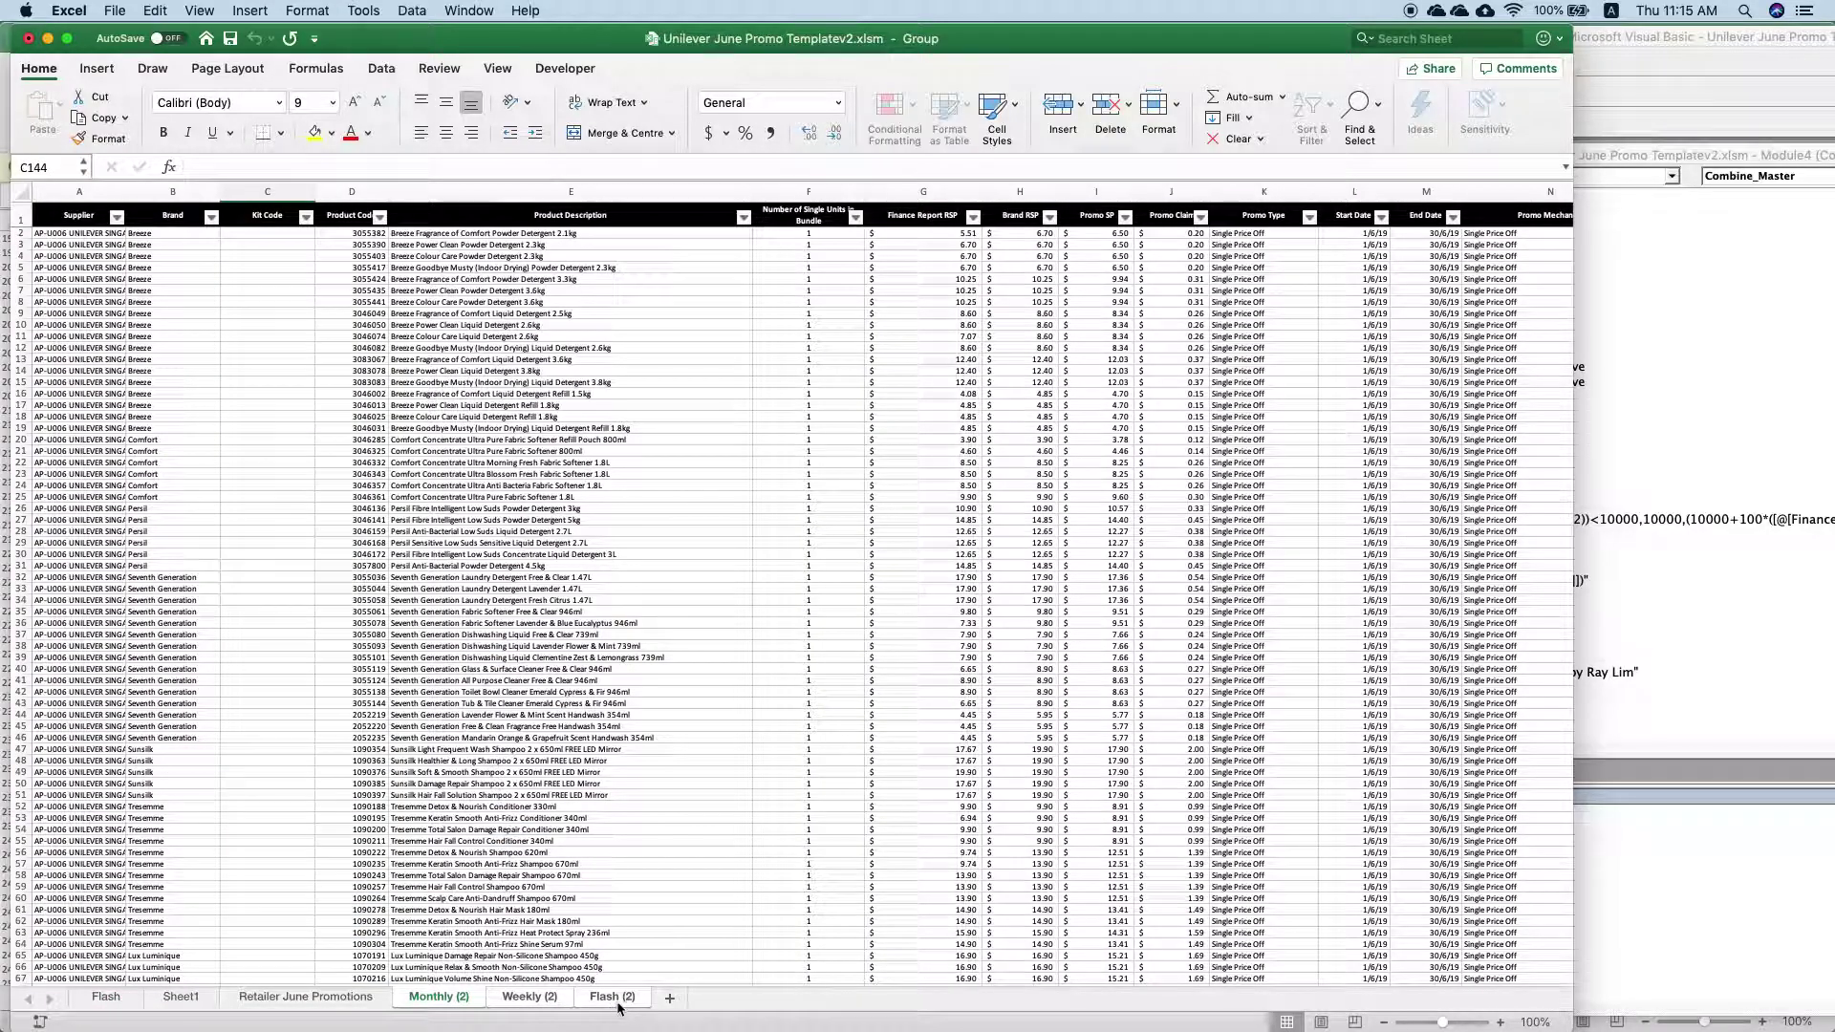
right_click(616, 1005)
click(698, 863)
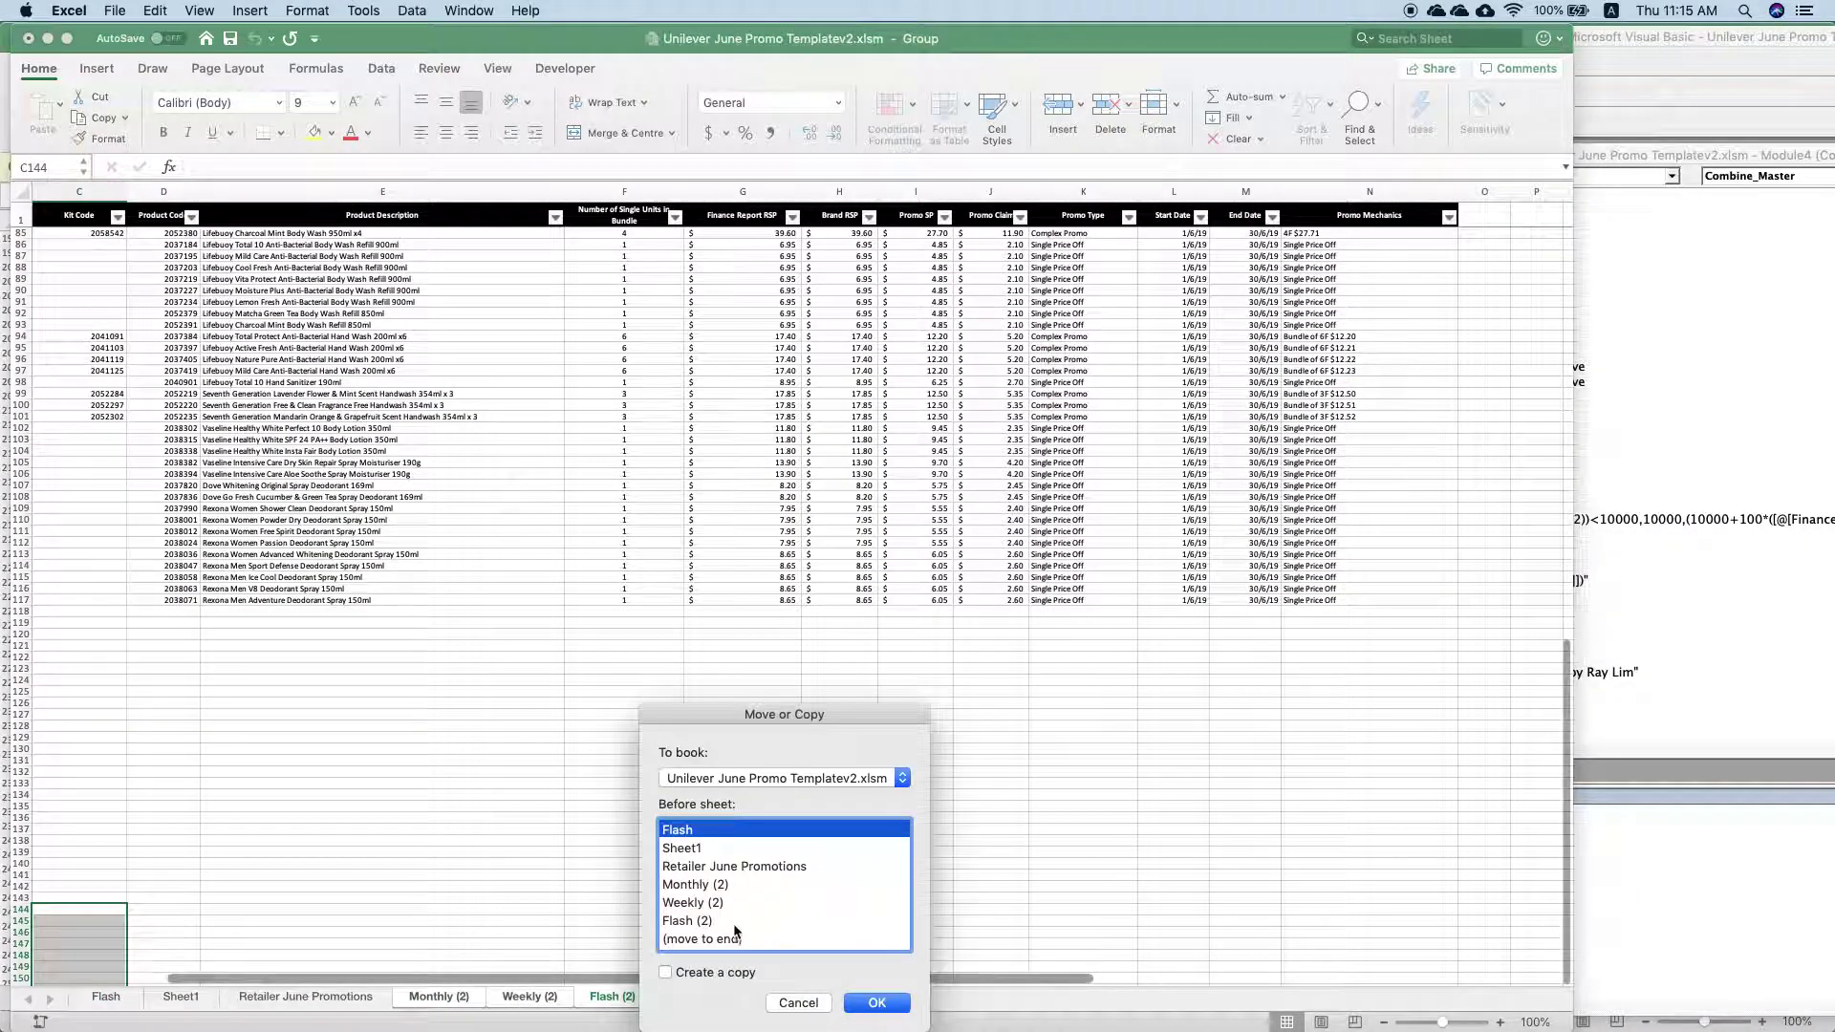
click(874, 1003)
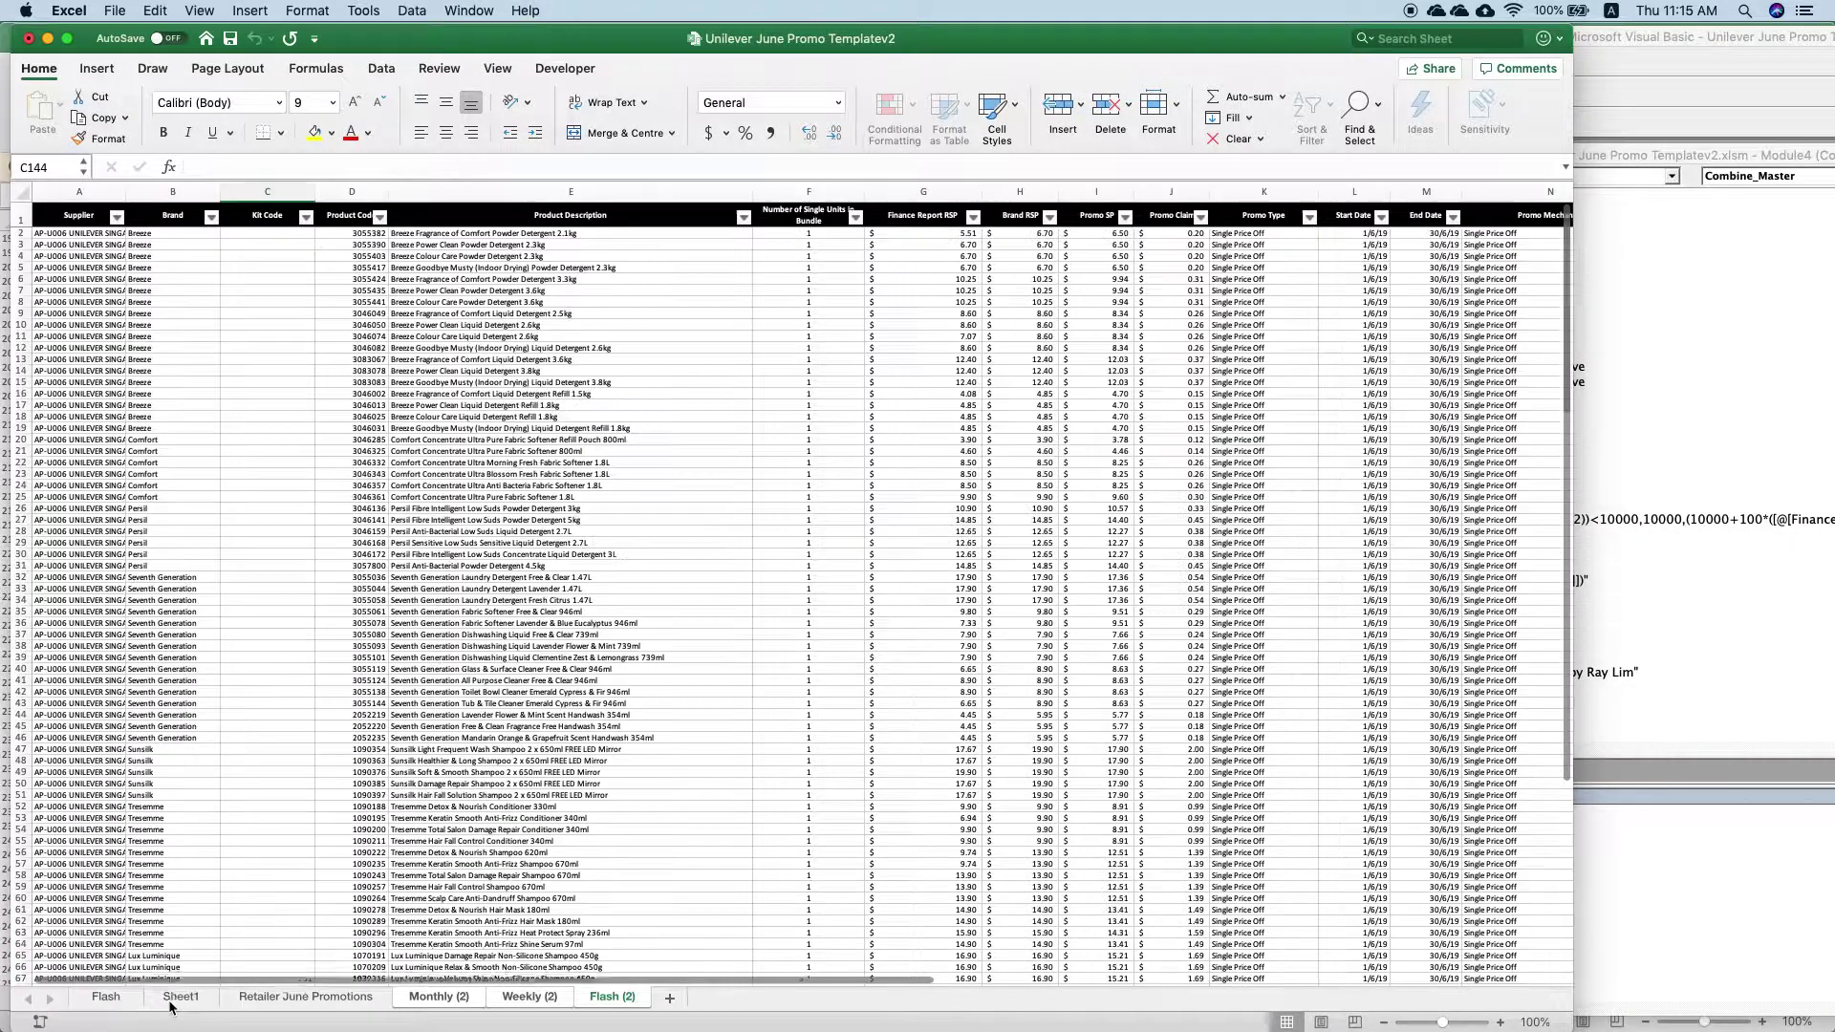
Delete the old Flash sheet that follows the newly copied sheets
click(368, 1001)
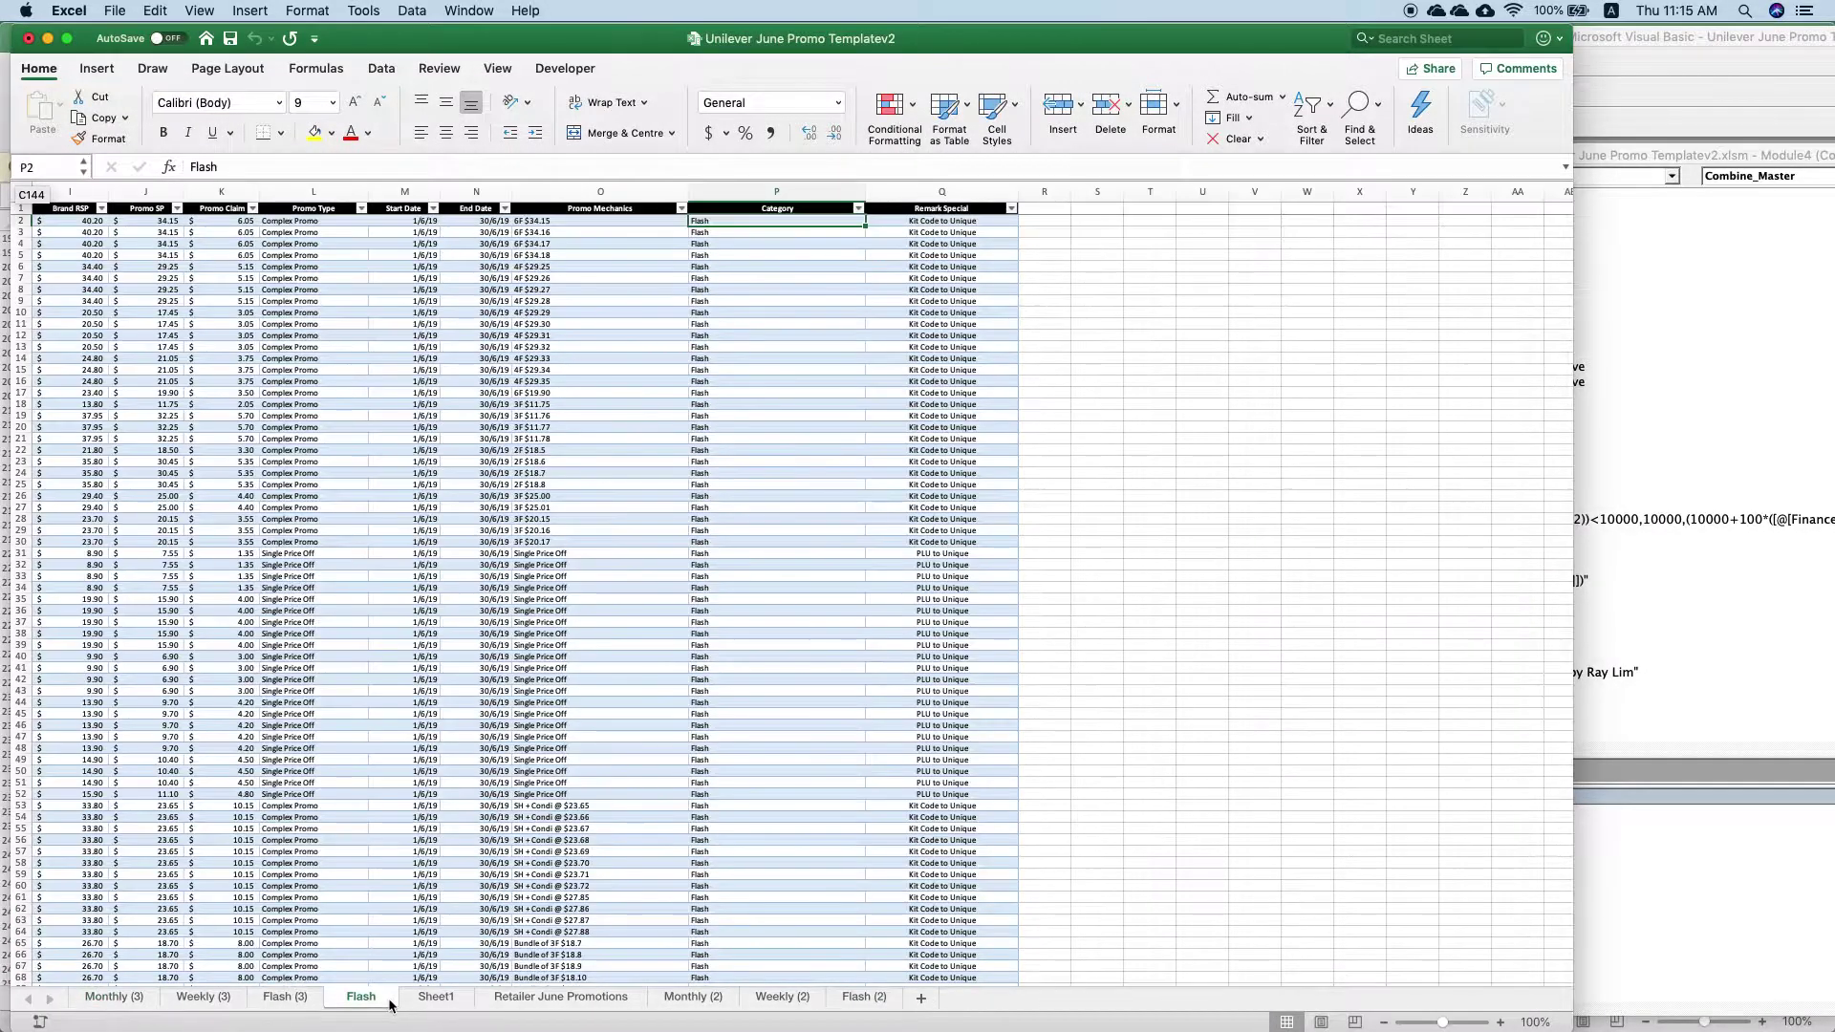
right_click(387, 999)
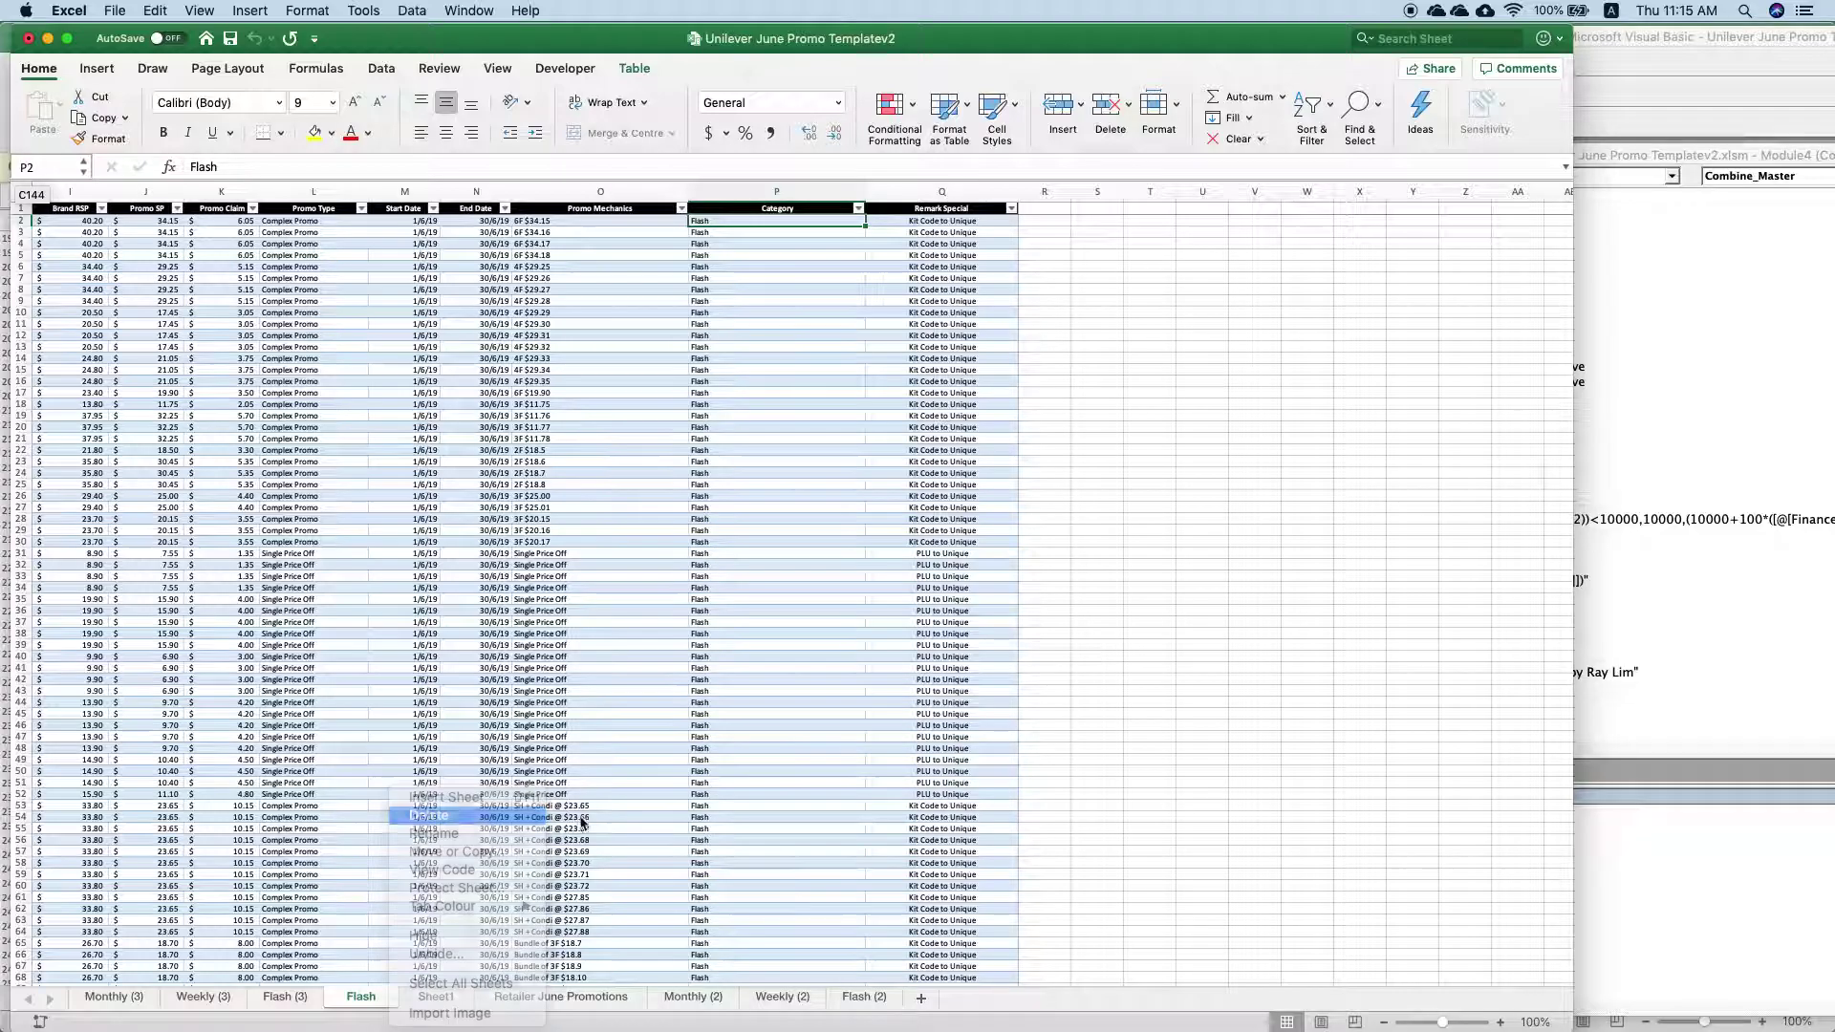
click(458, 816)
click(1059, 356)
Rename the Monthly (3) sheet as Monthly
click(134, 1006)
click(125, 999)
double_click(126, 999)
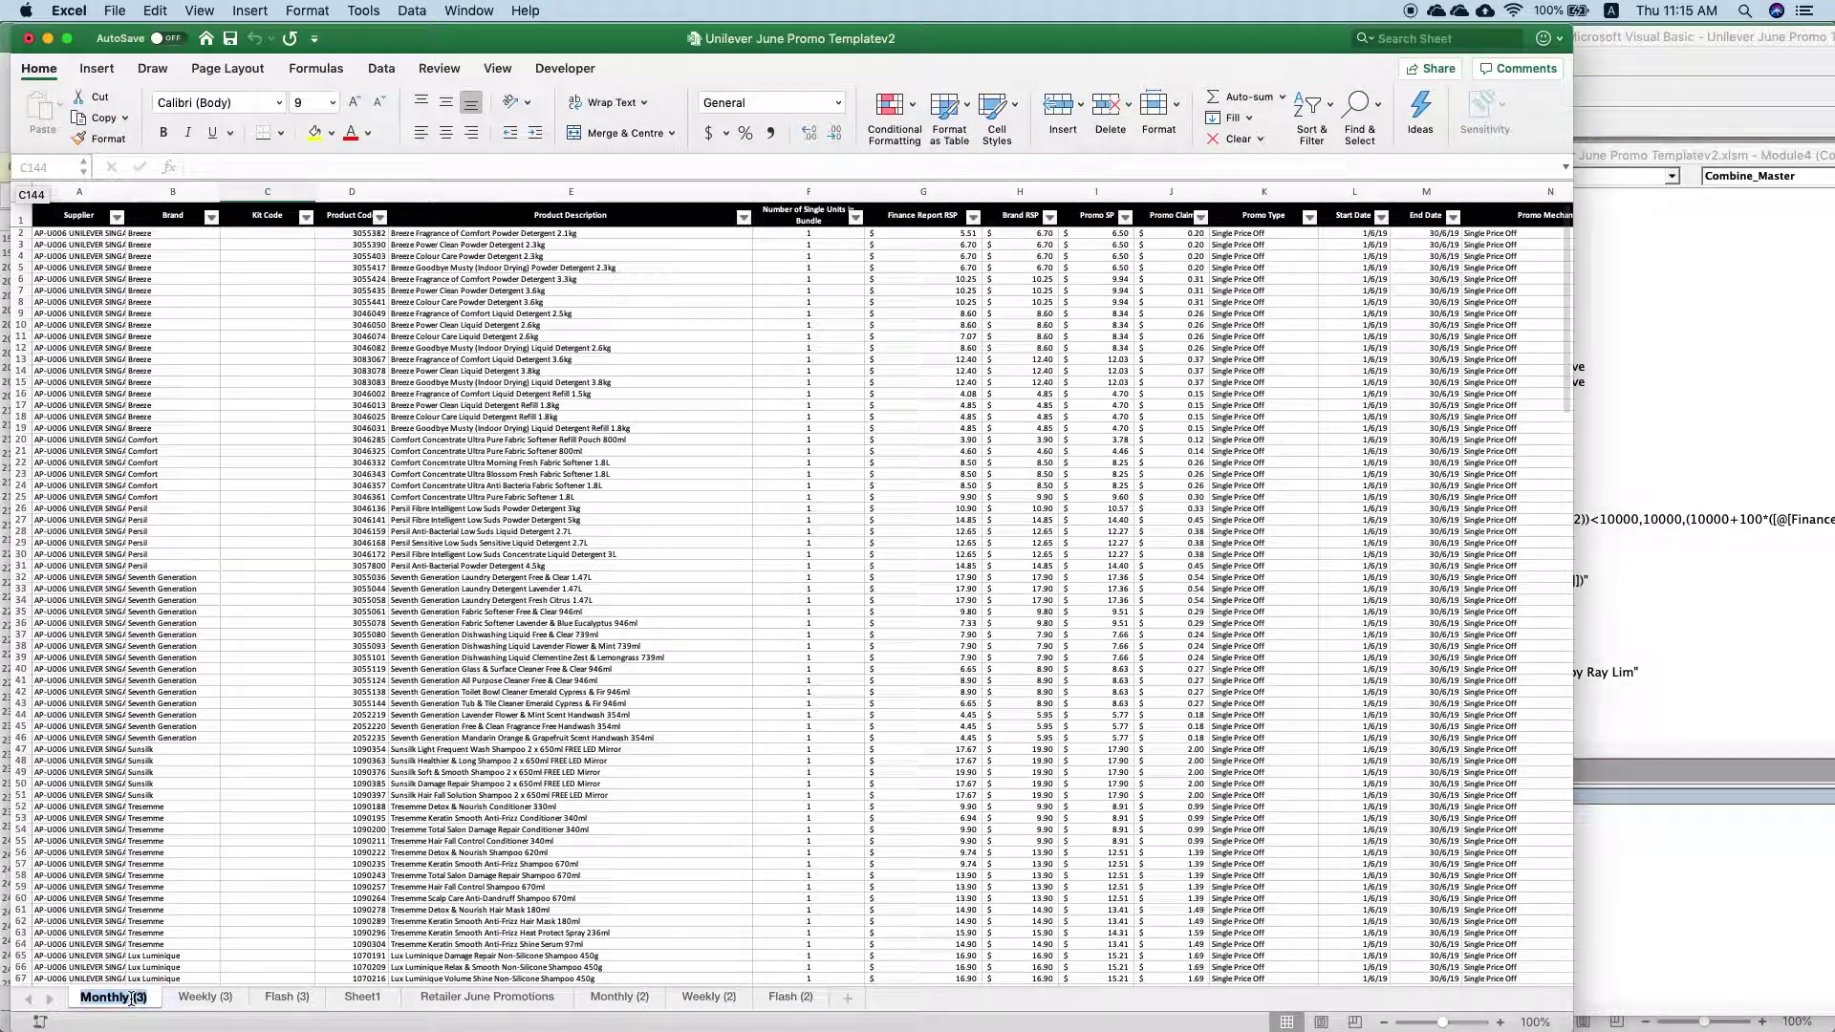
key(BackSpace)
key(BackSpace)
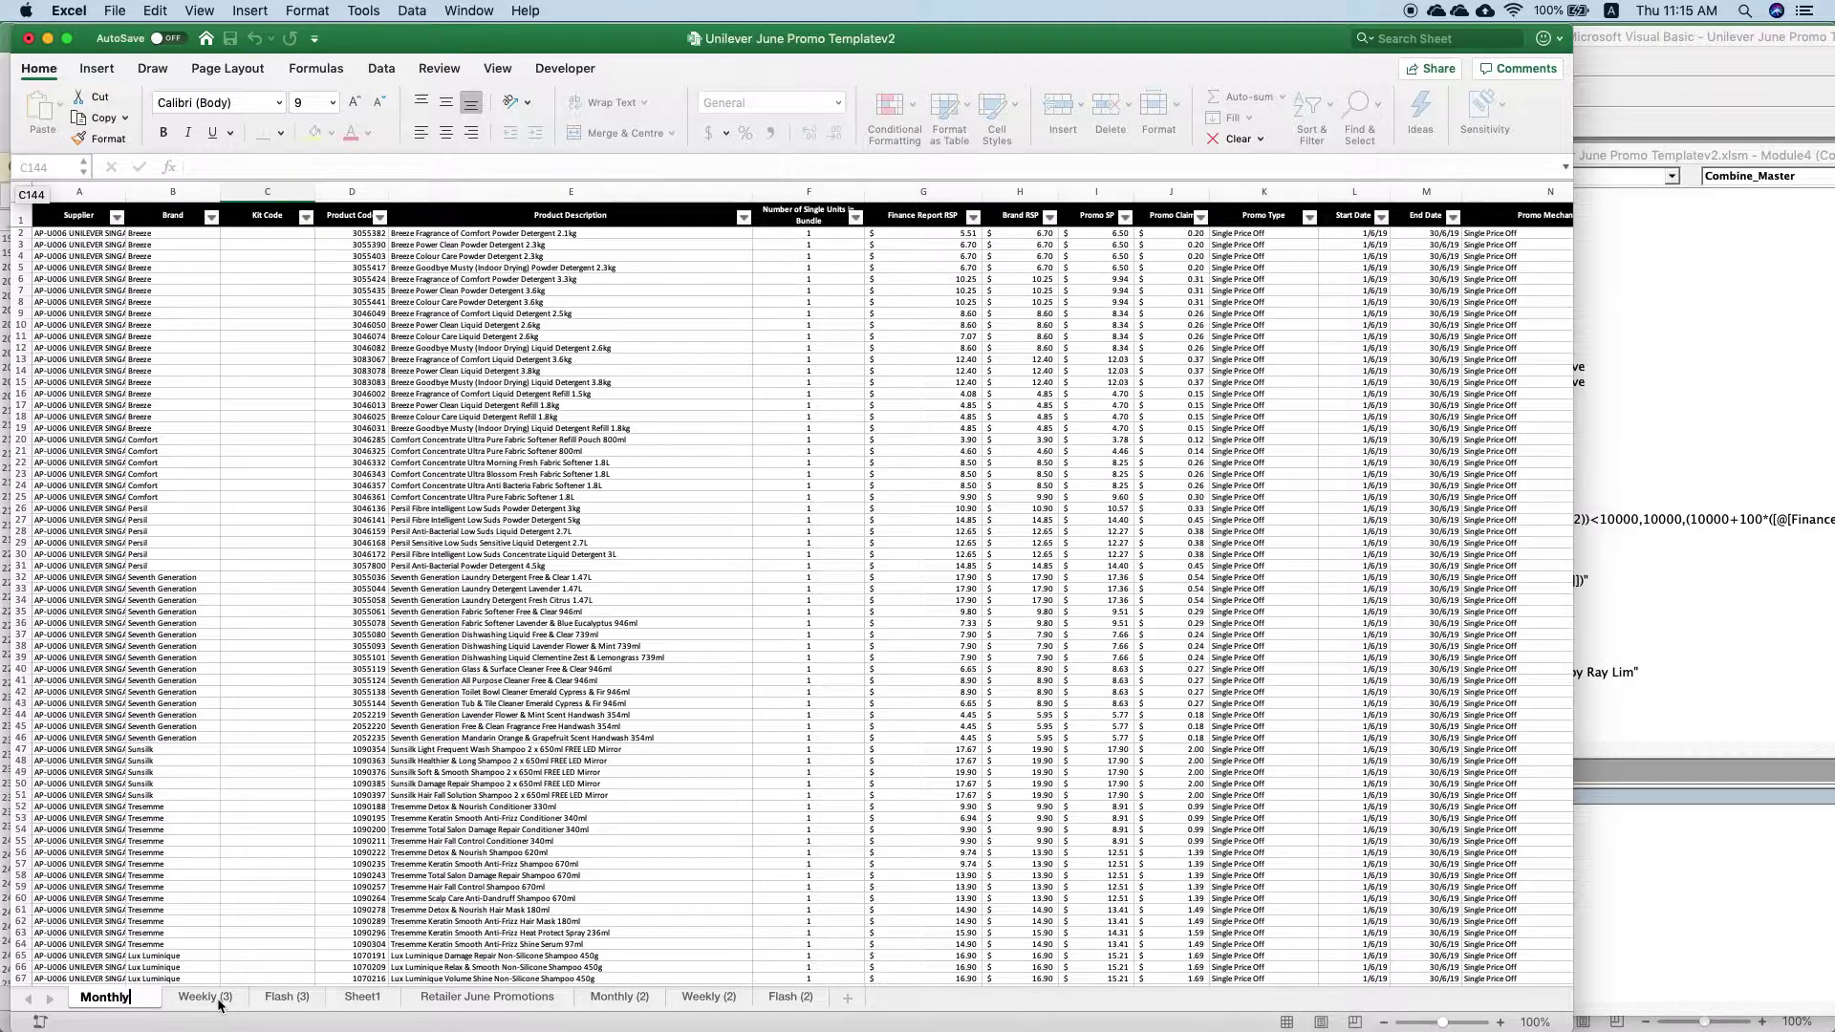
Rename the Weekly (3) sheet as Weekly
double_click(205, 997)
key(BackSpace)
key(BackSpace)
key(BackSpace)
key(BackSpace)
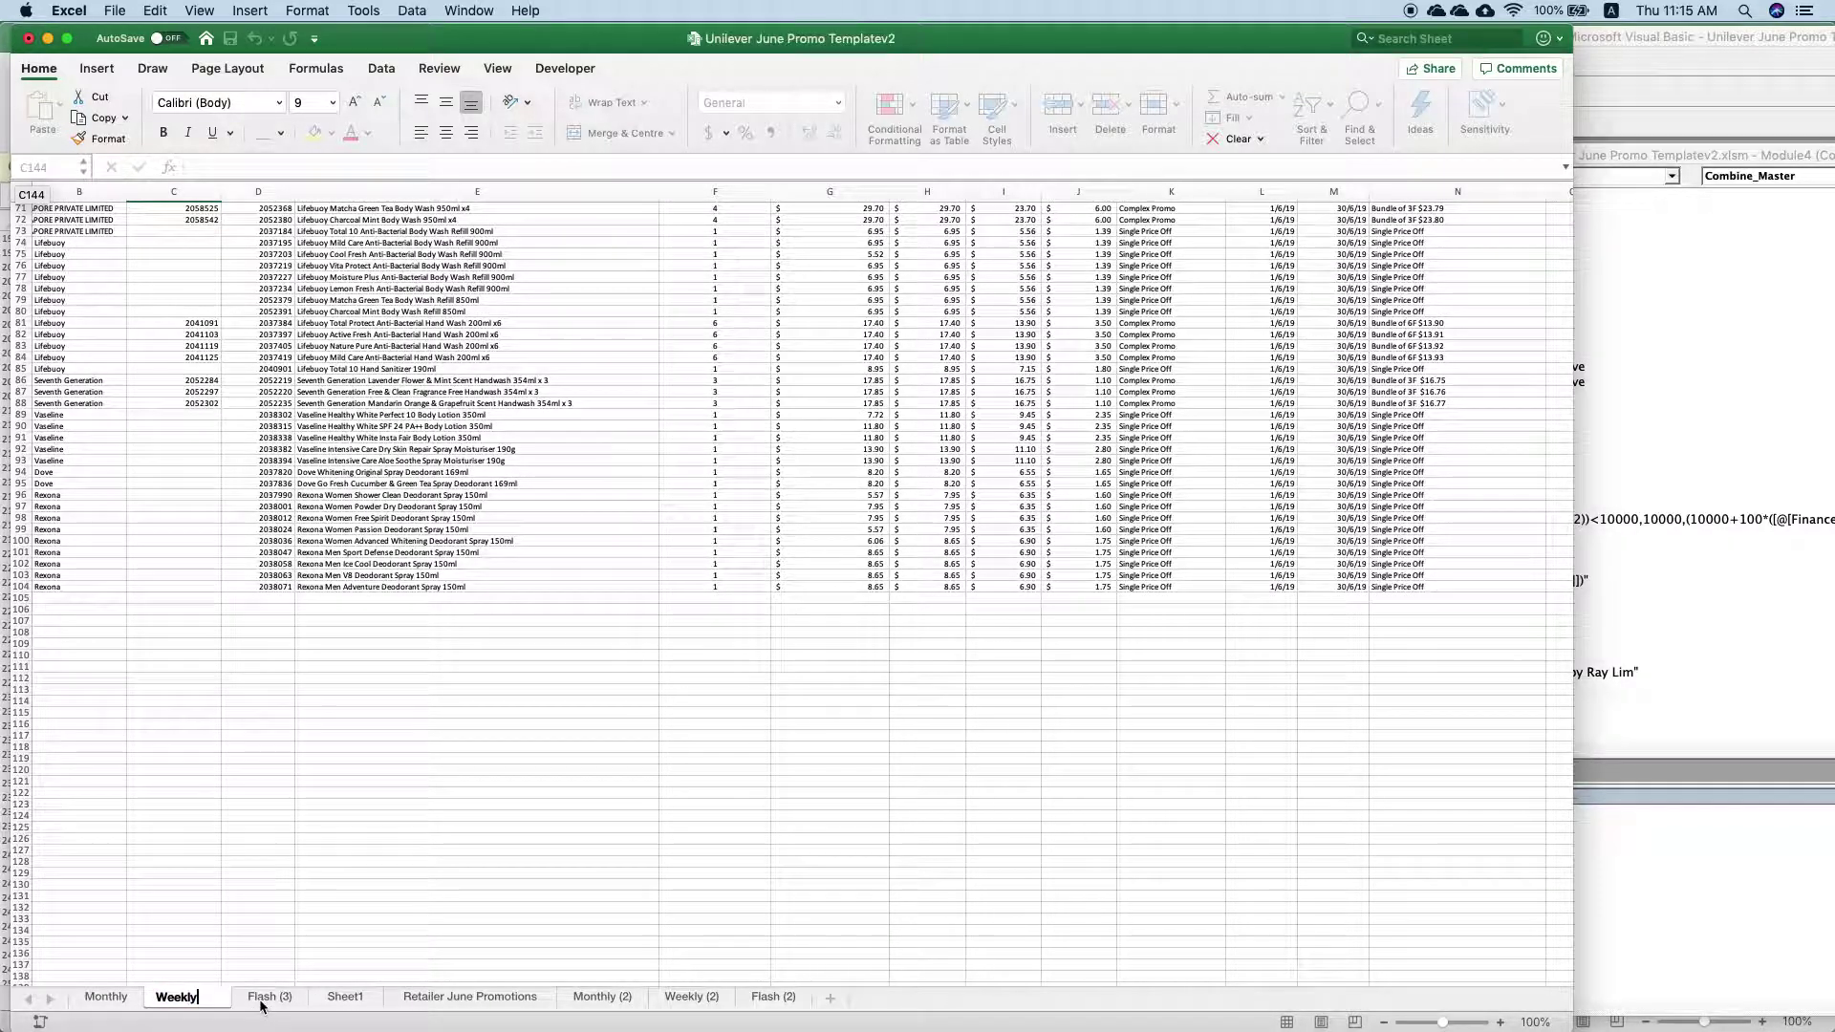
Rename the Flash (3) sheet as Flash
click(264, 998)
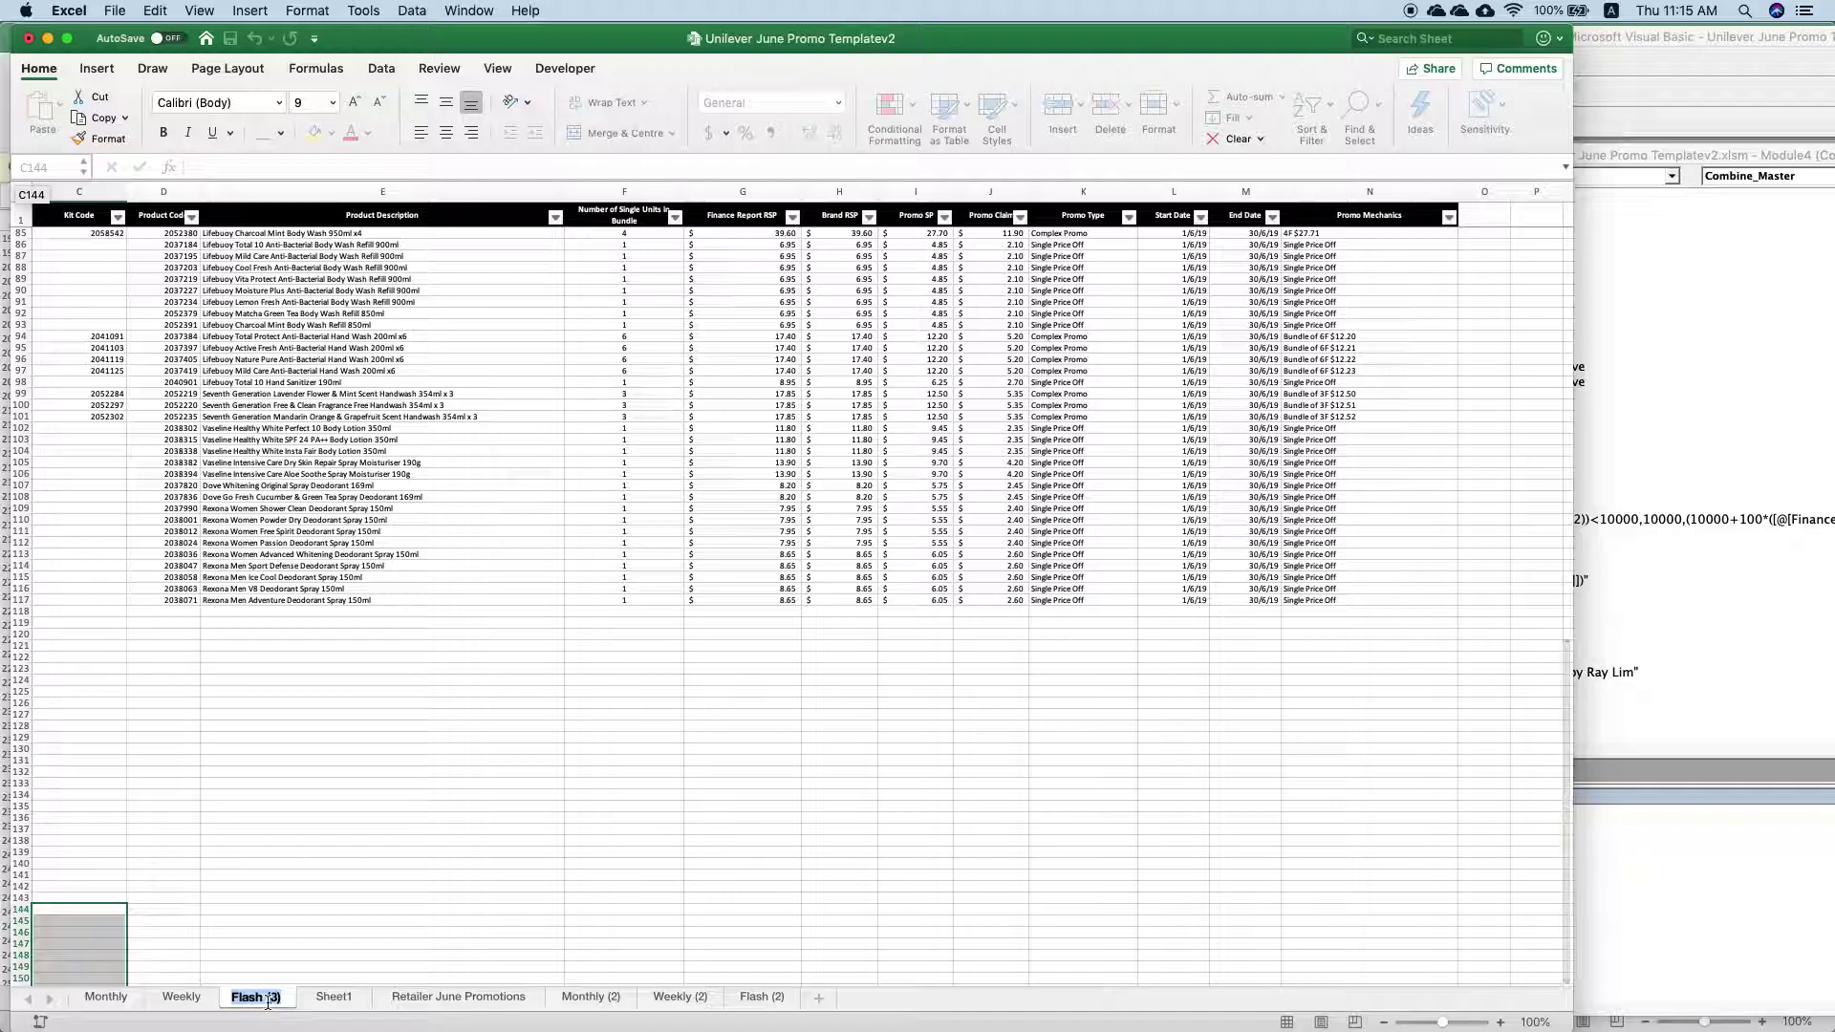
key(BackSpace)
key(BackSpace)
key(BackSpace)
key(BackSpace)
click(295, 916)
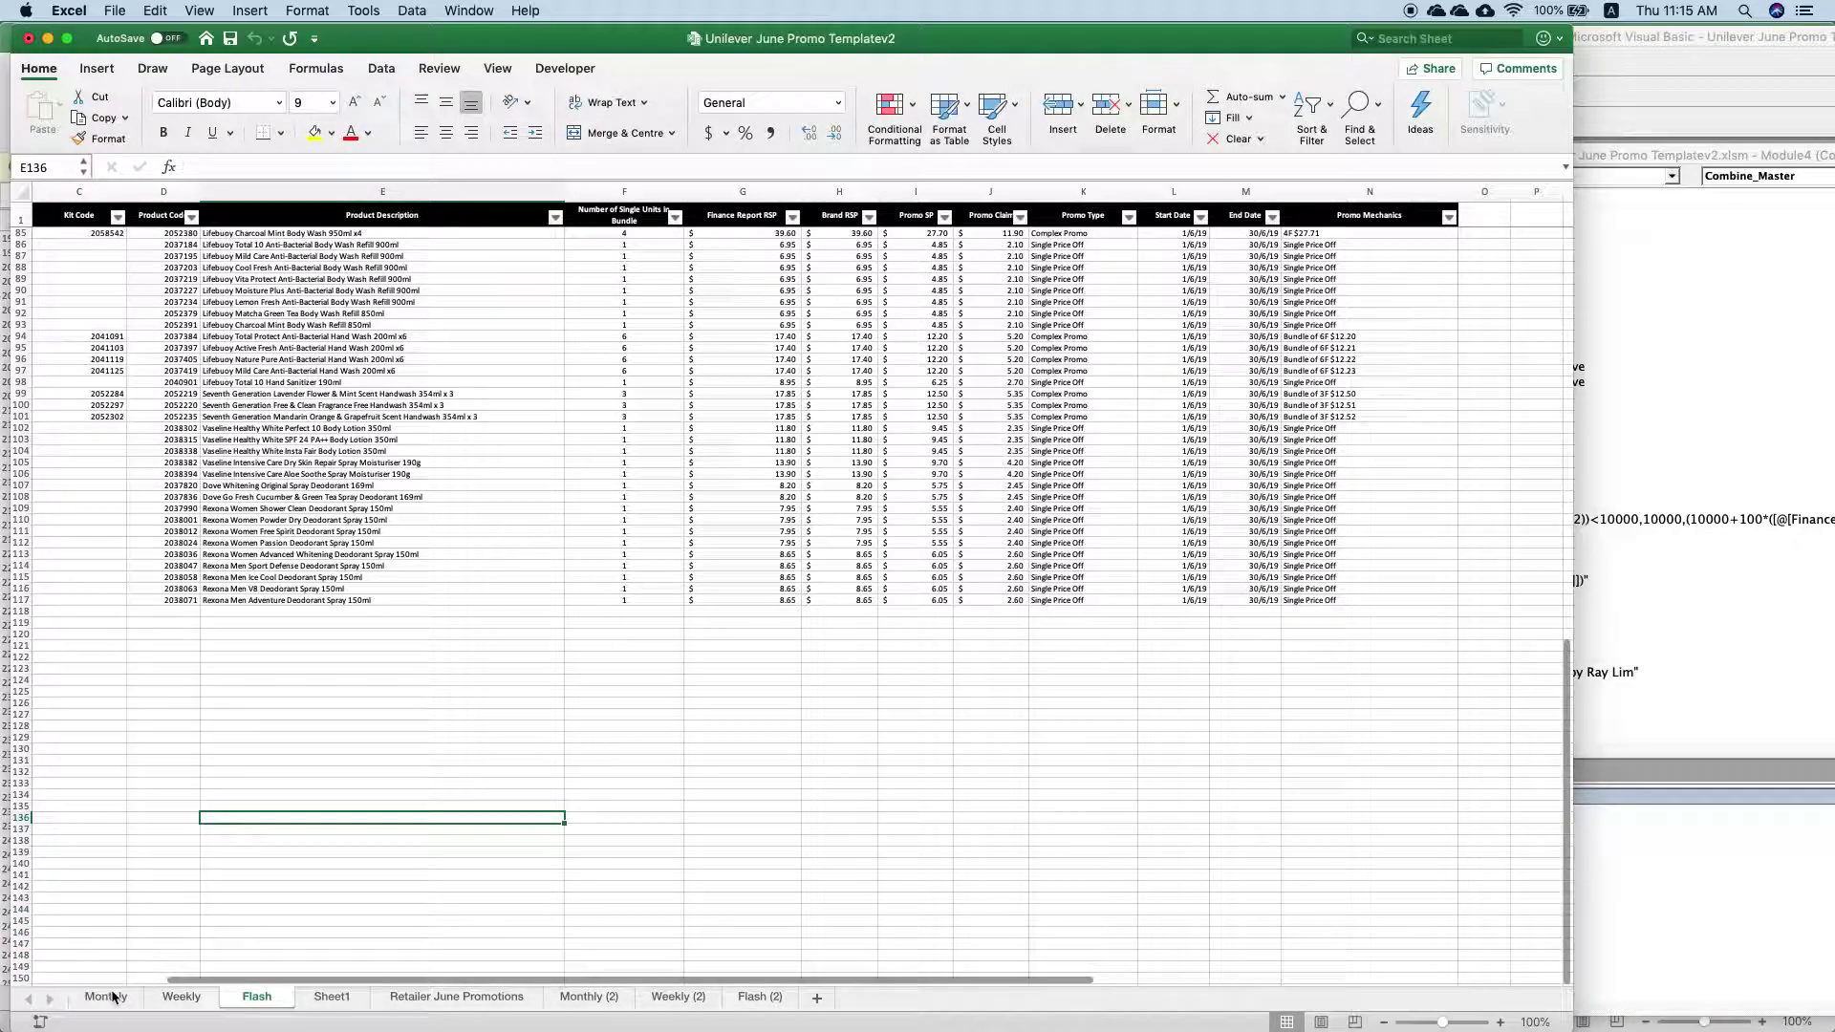
click(112, 998)
scroll(233, 533, down, 20)
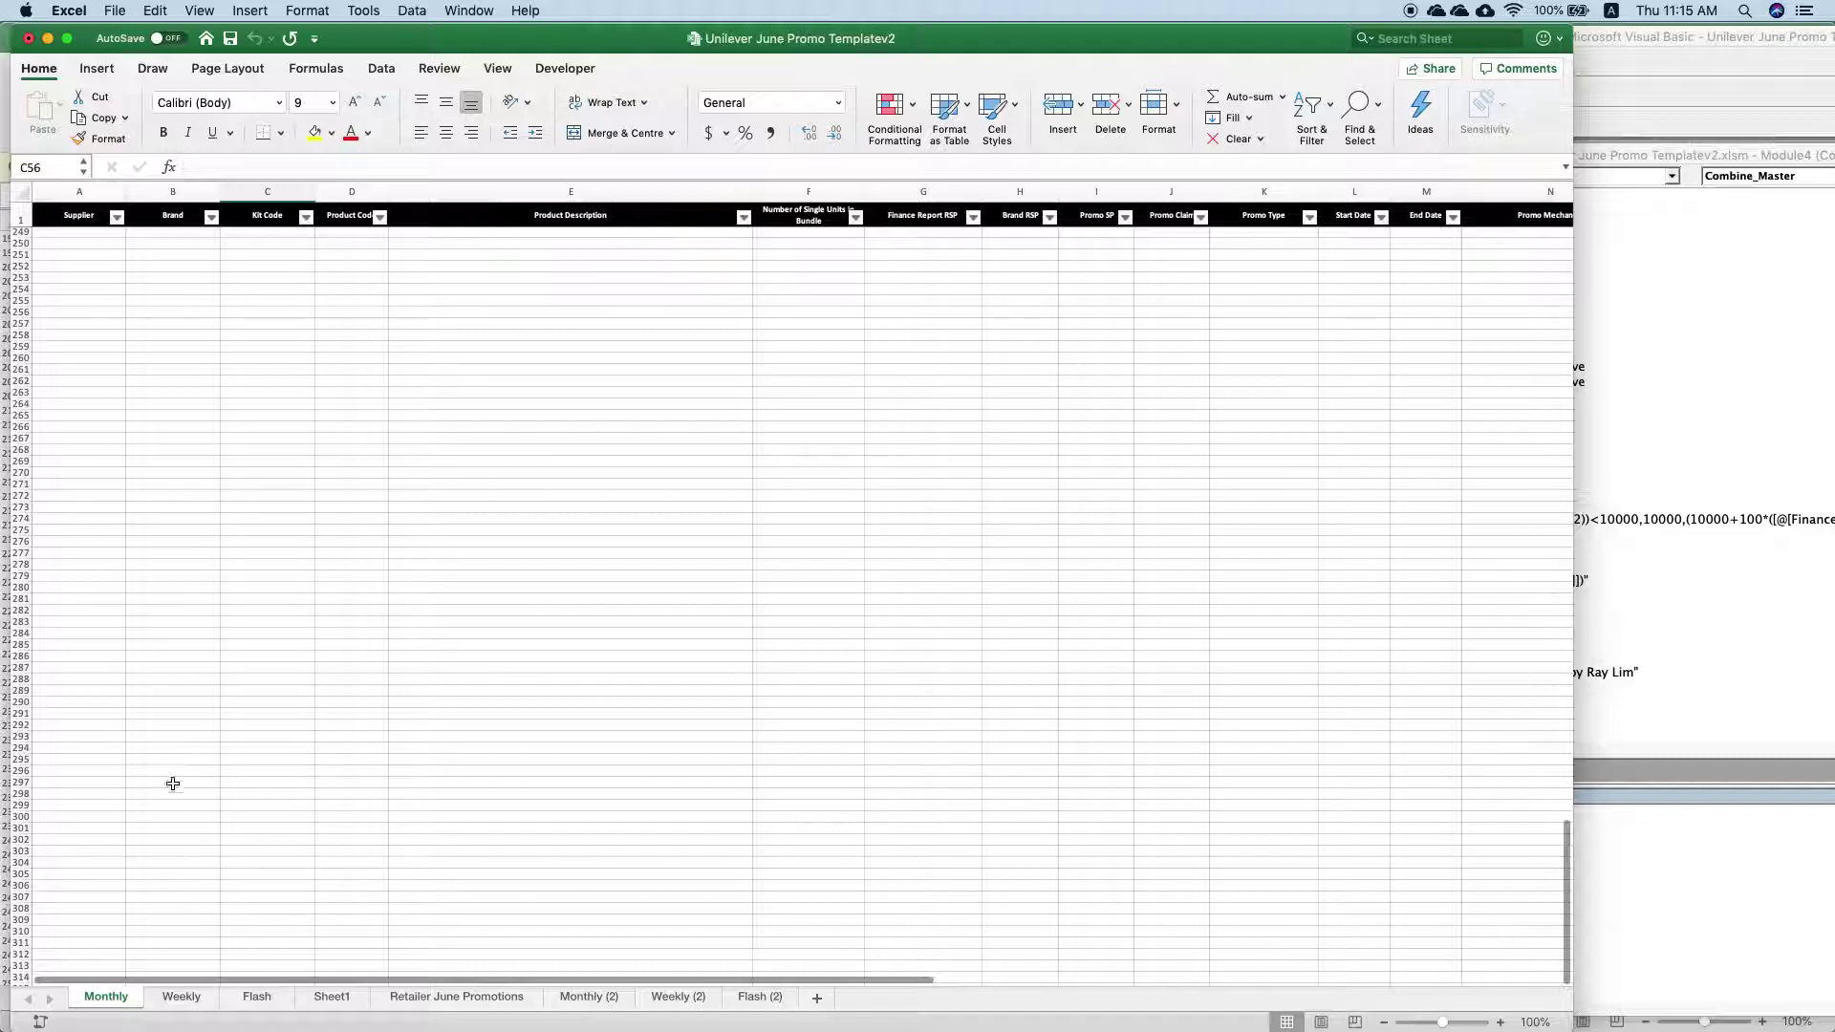
click(172, 817)
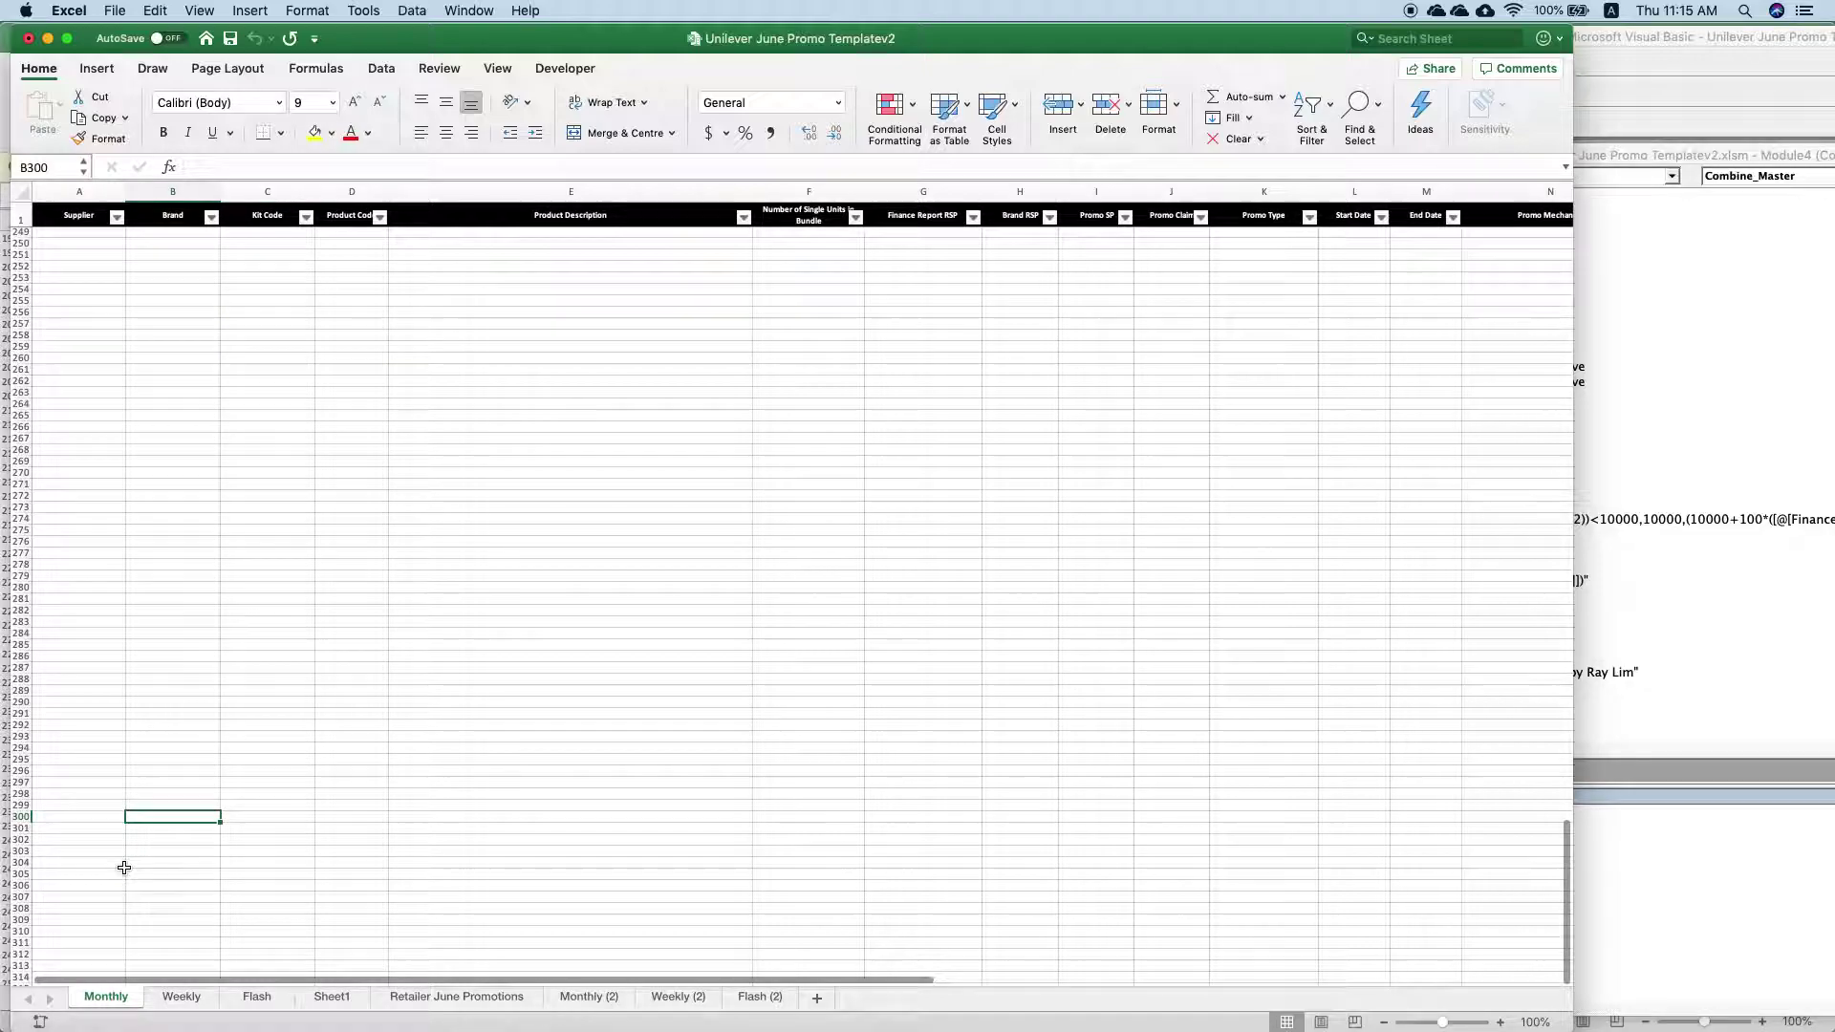
text(-)
click(351, 863)
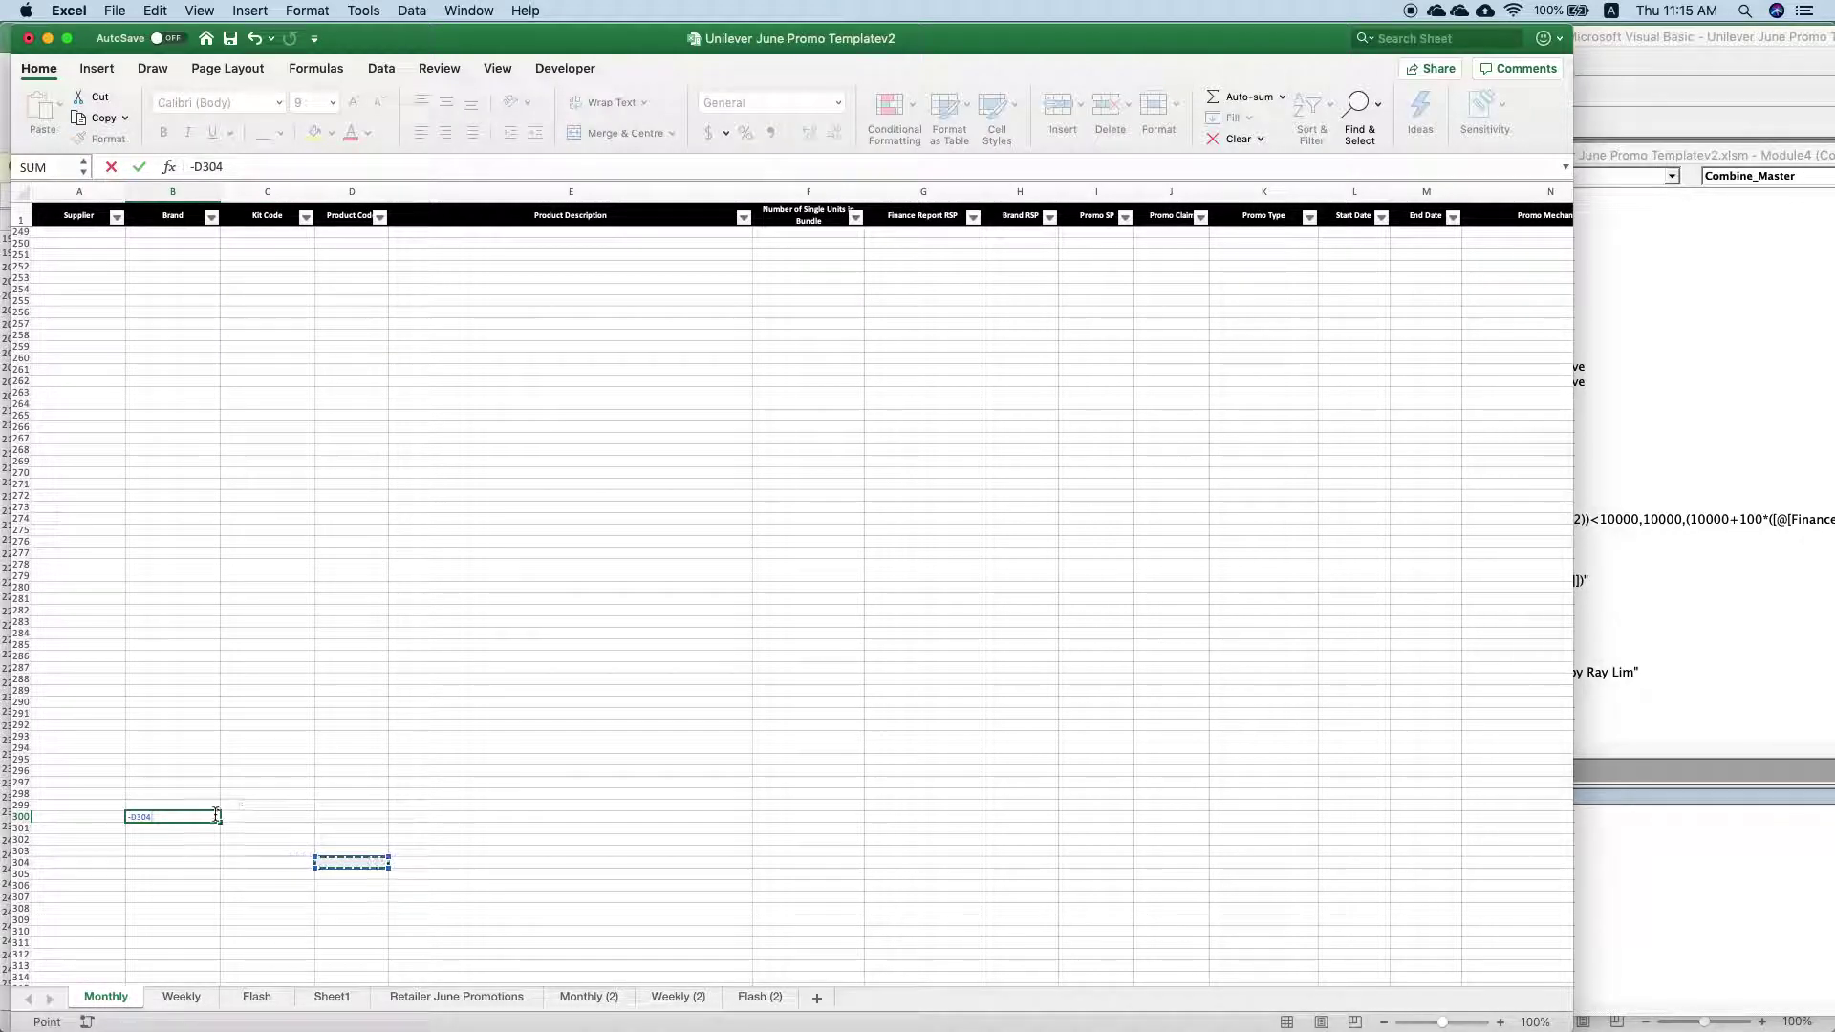
key(BackSpace)
key(BackSpace)
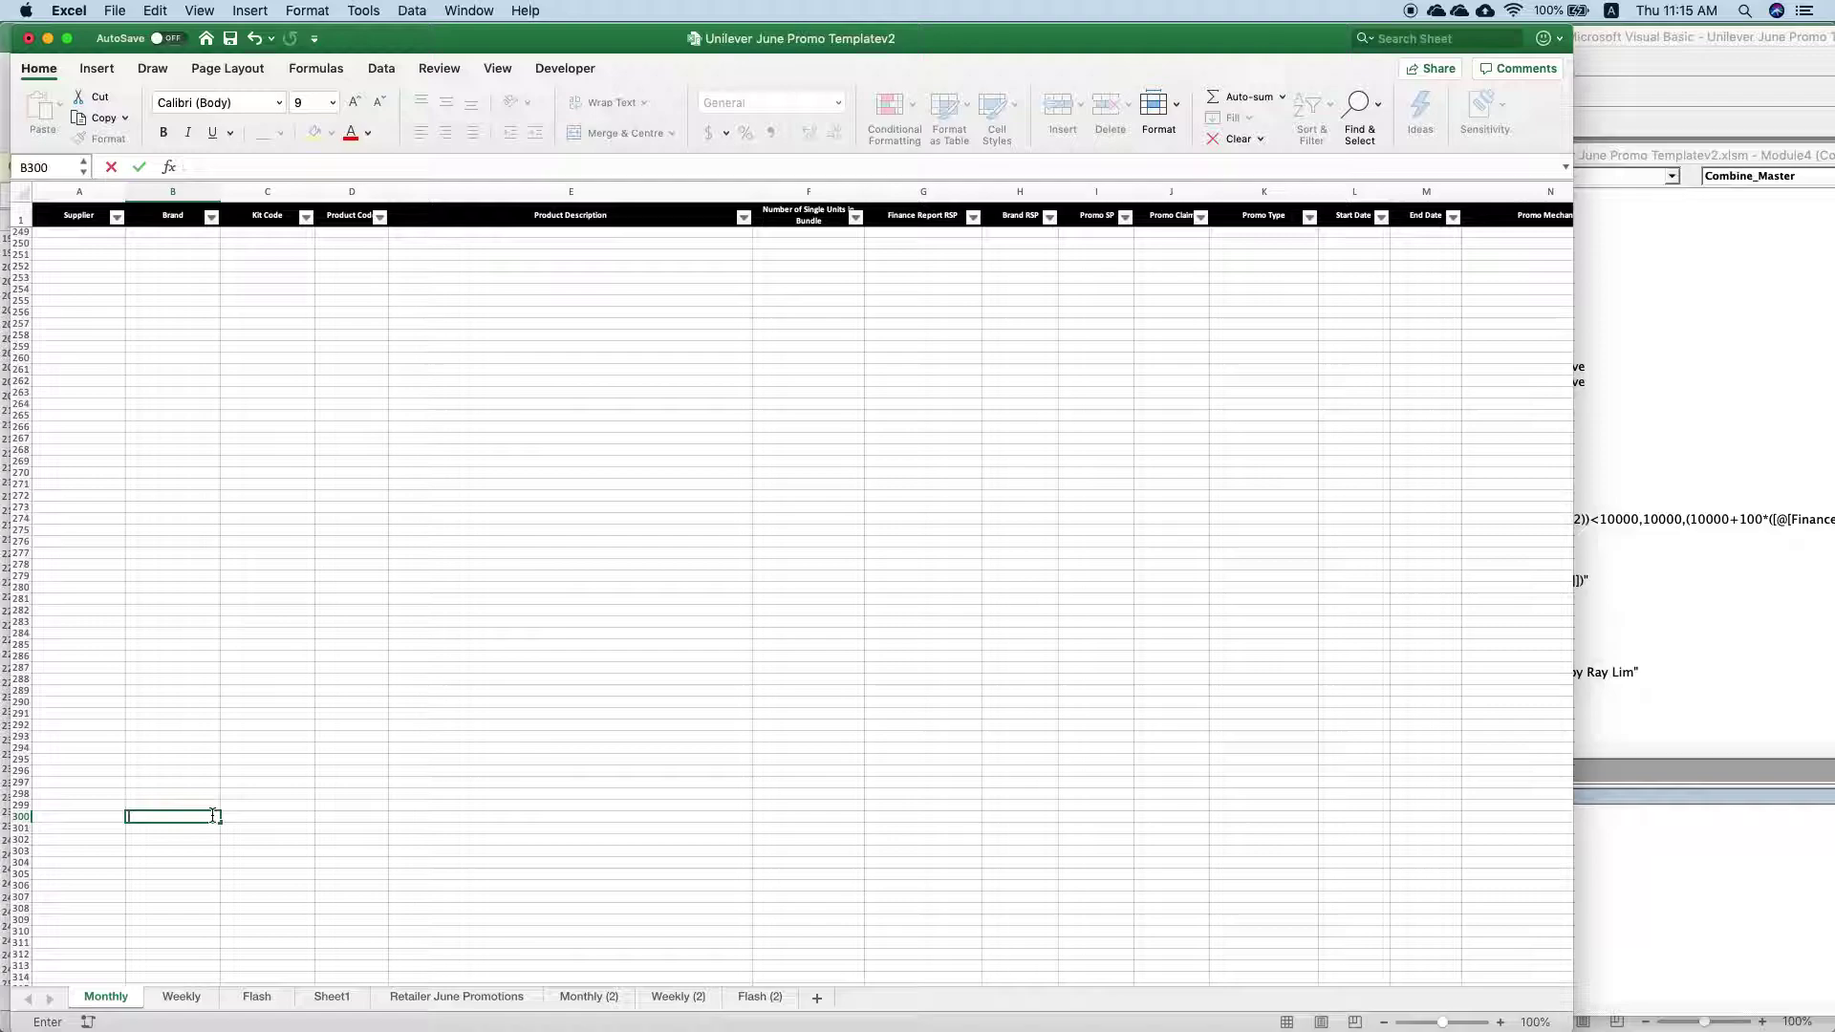
key(Return)
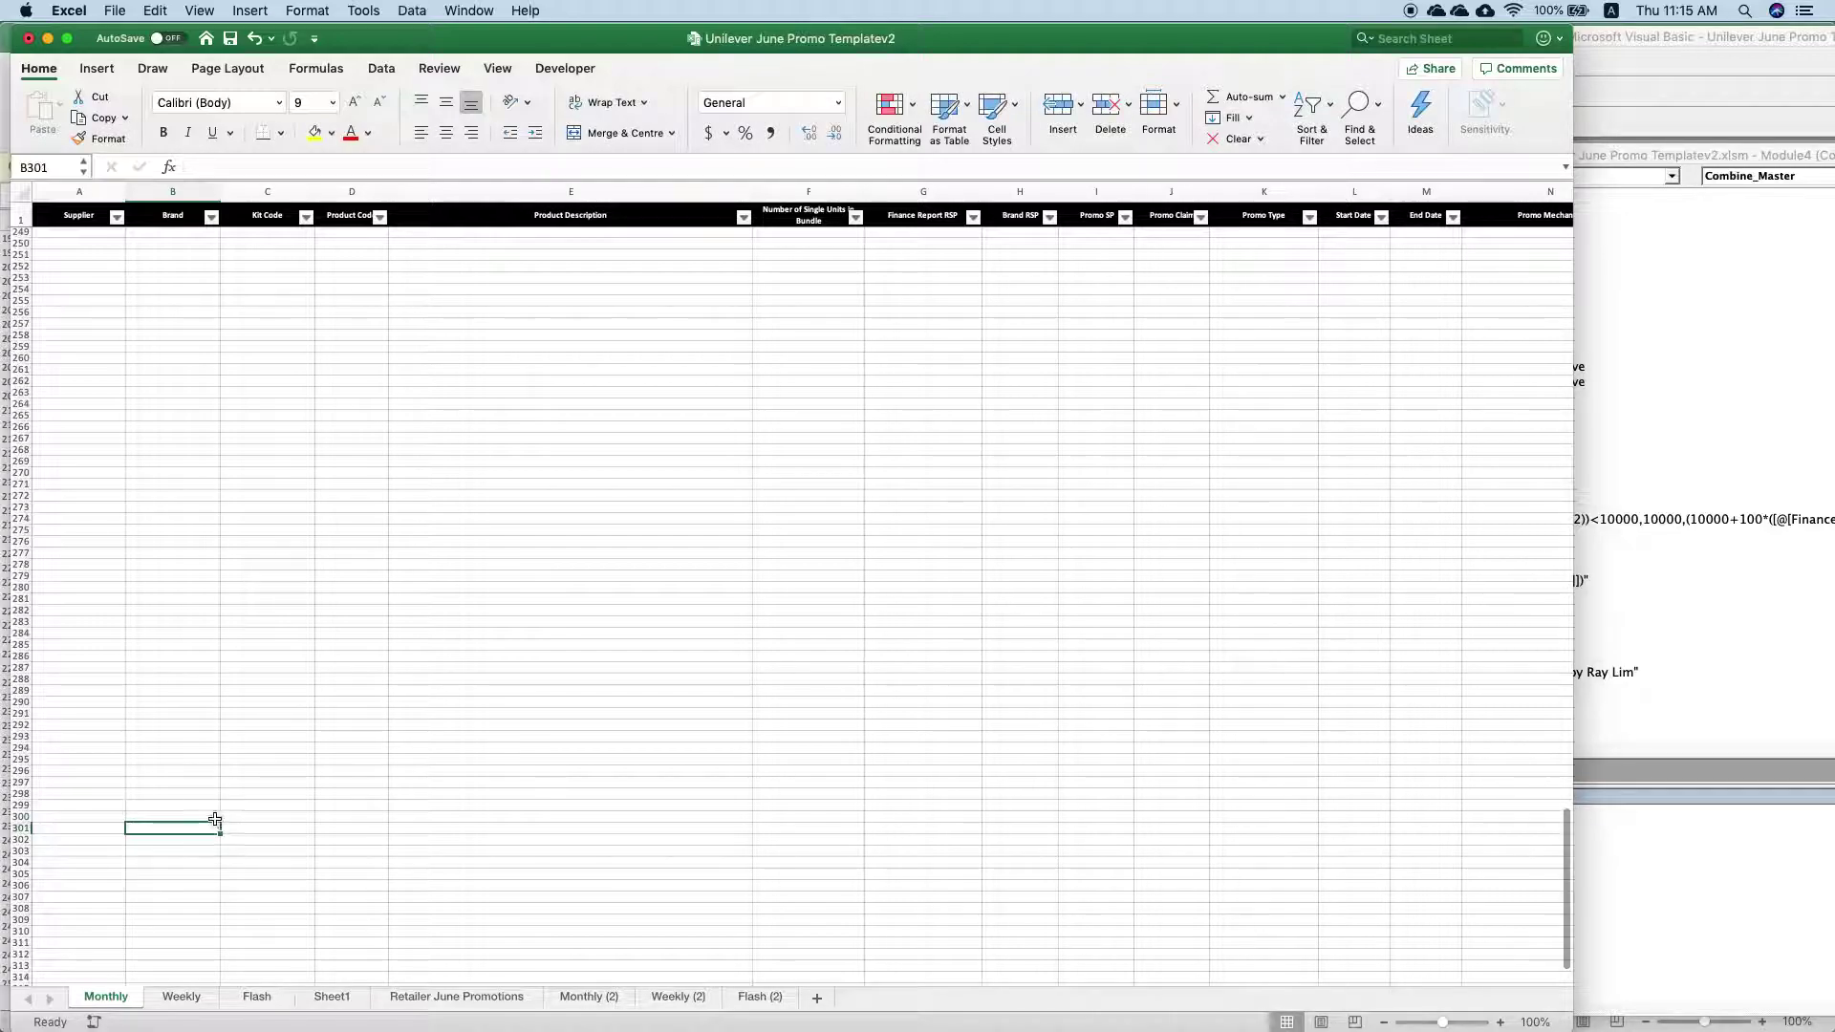
click(295, 820)
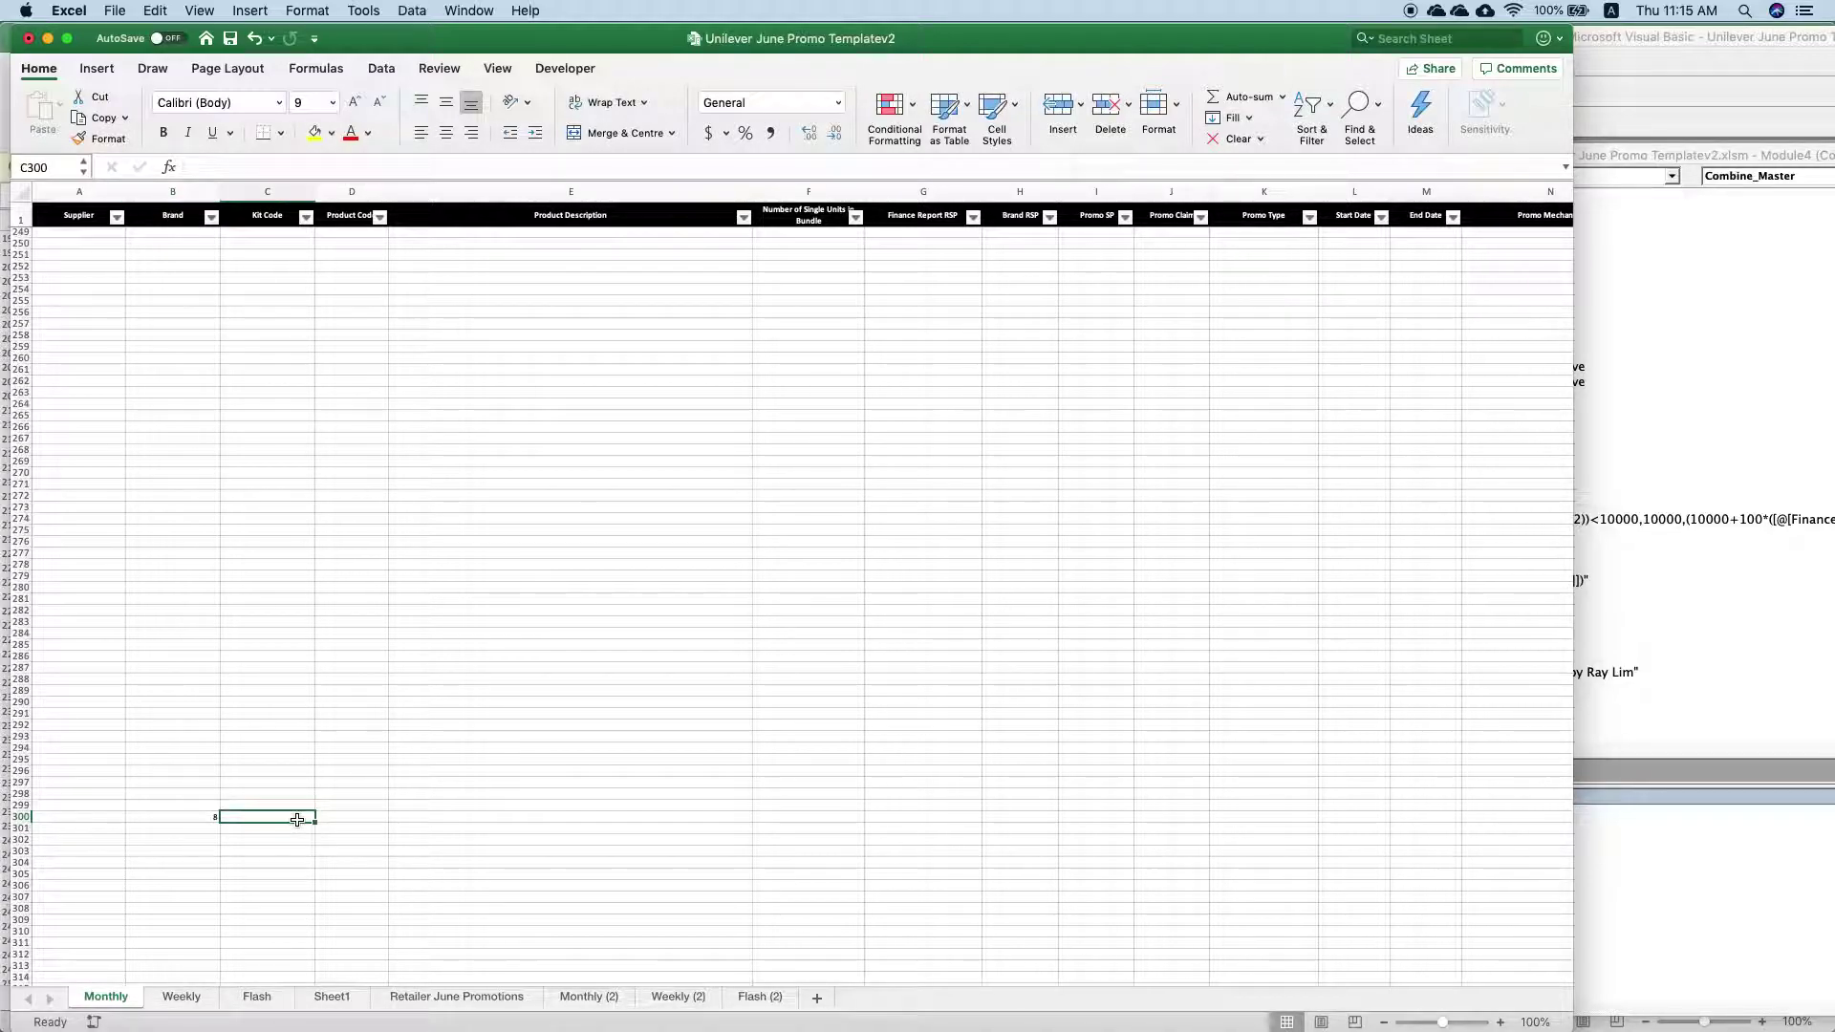
key(Return)
scroll(305, 697, up, 15)
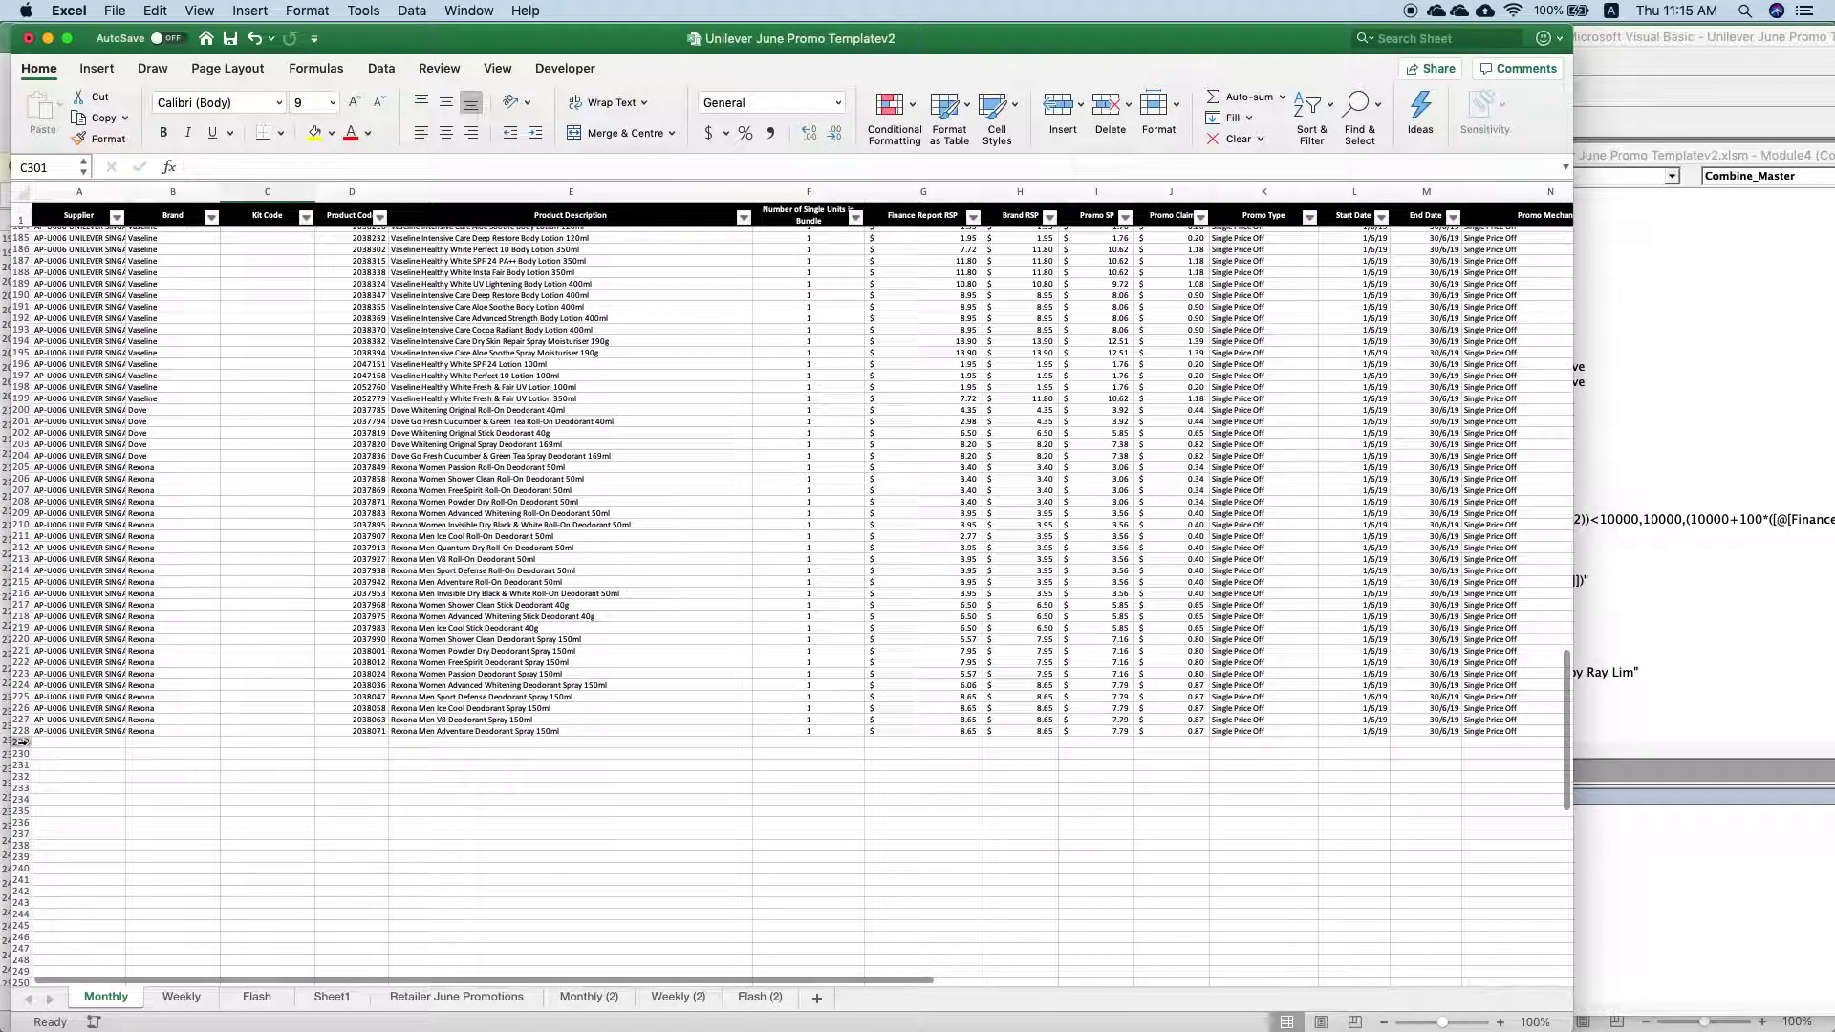
Delete all empty rows below the data on the Monthly sheet, from row 229 to the end
click(21, 742)
key(super+shift+Down)
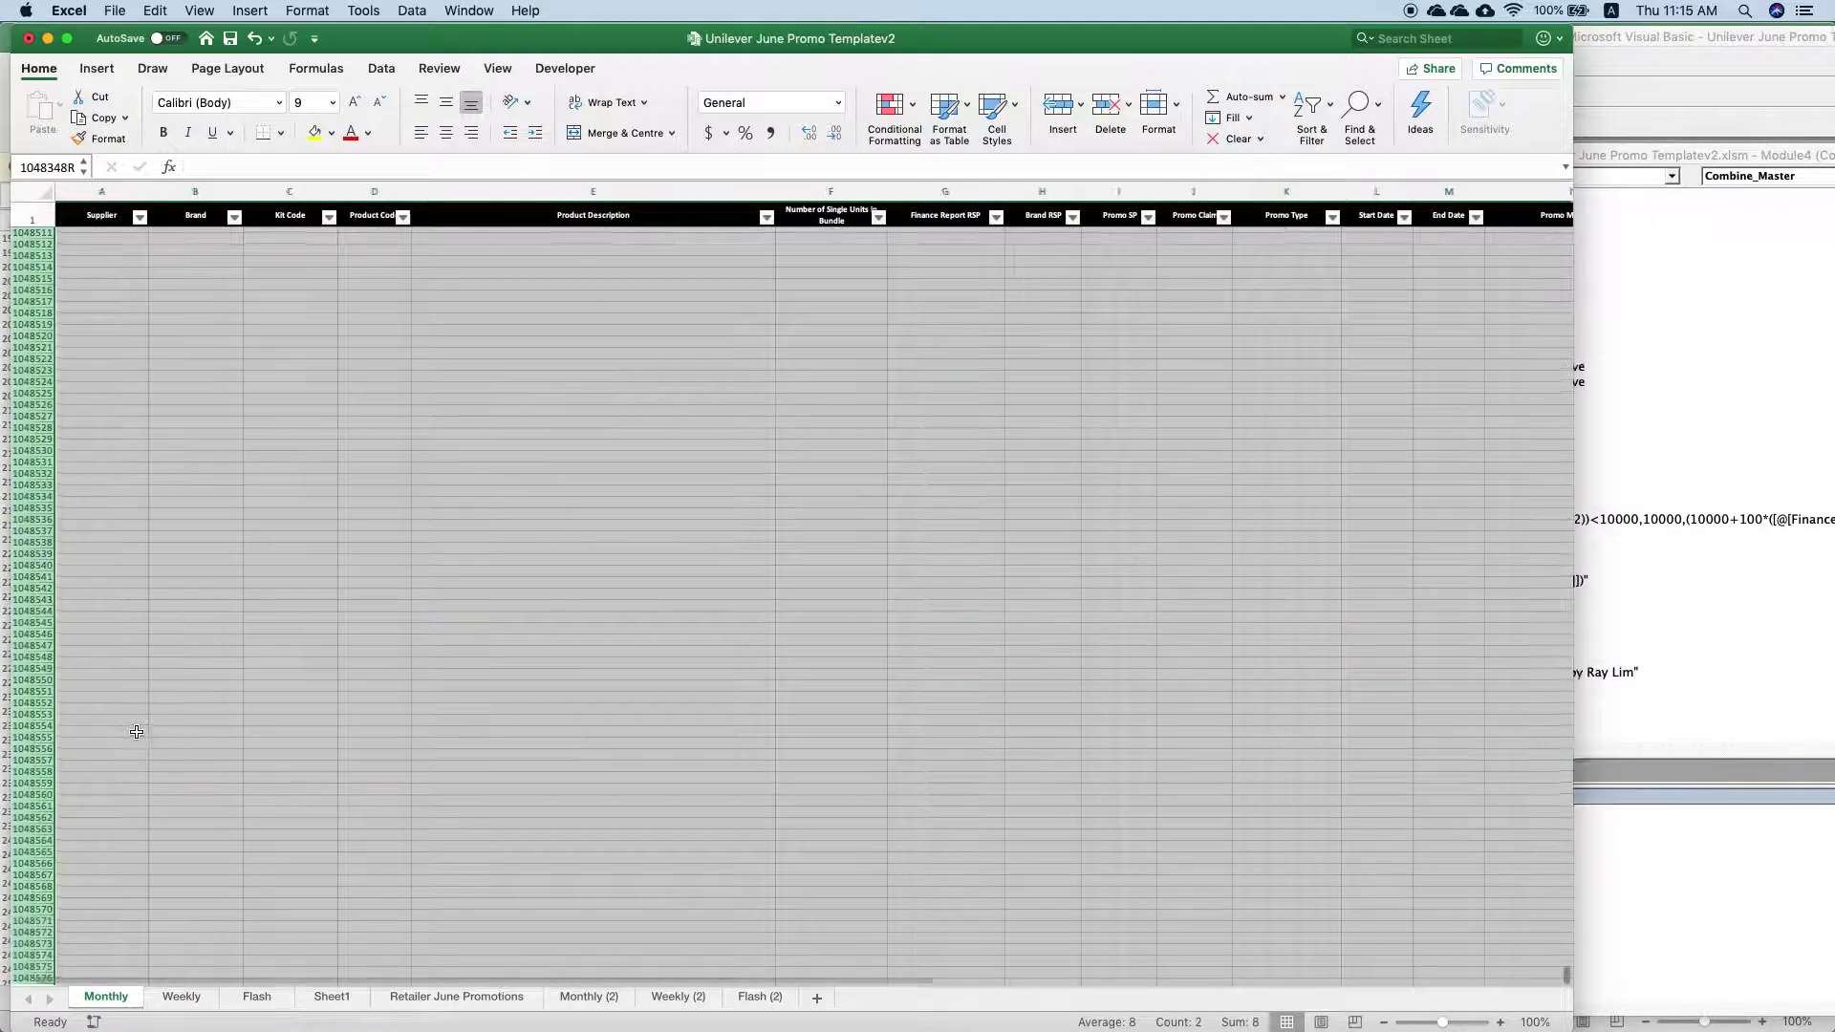
right_click(304, 584)
click(359, 707)
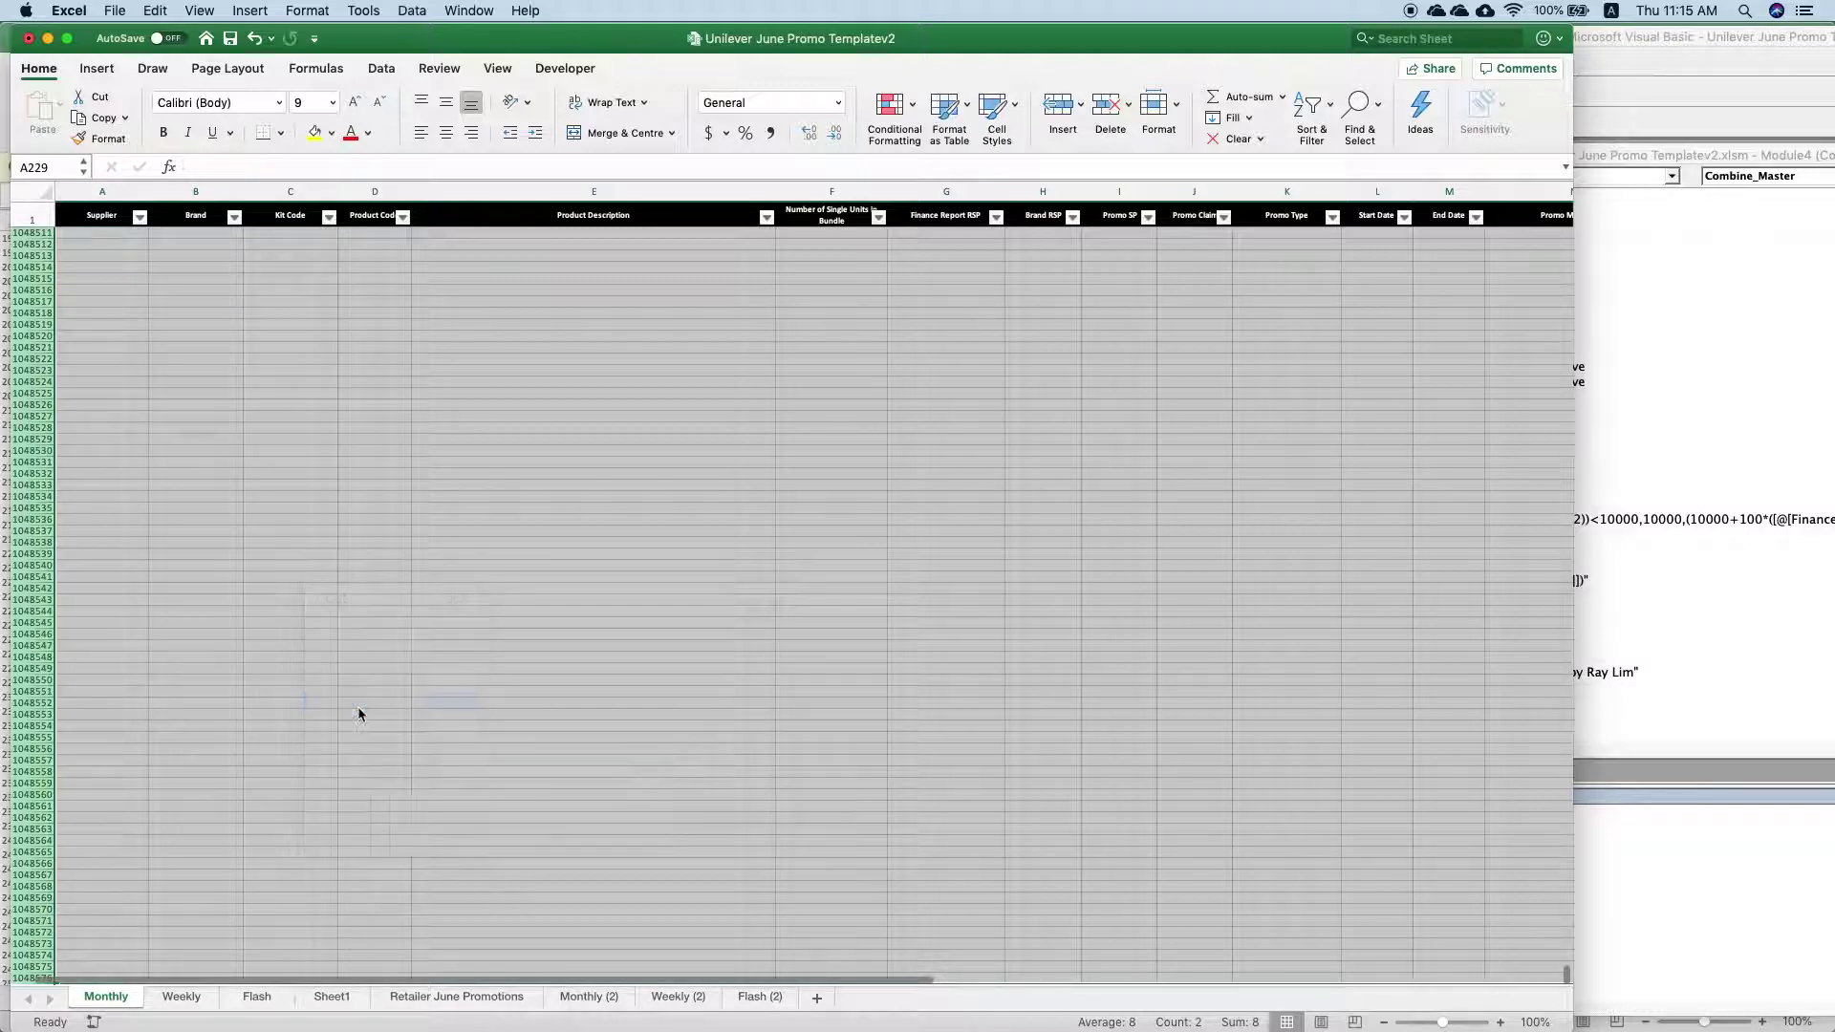
Delete all empty columns of the Monthly sheet to the right of Promo Mechanics, from column O onward
scroll(727, 267, right, 10)
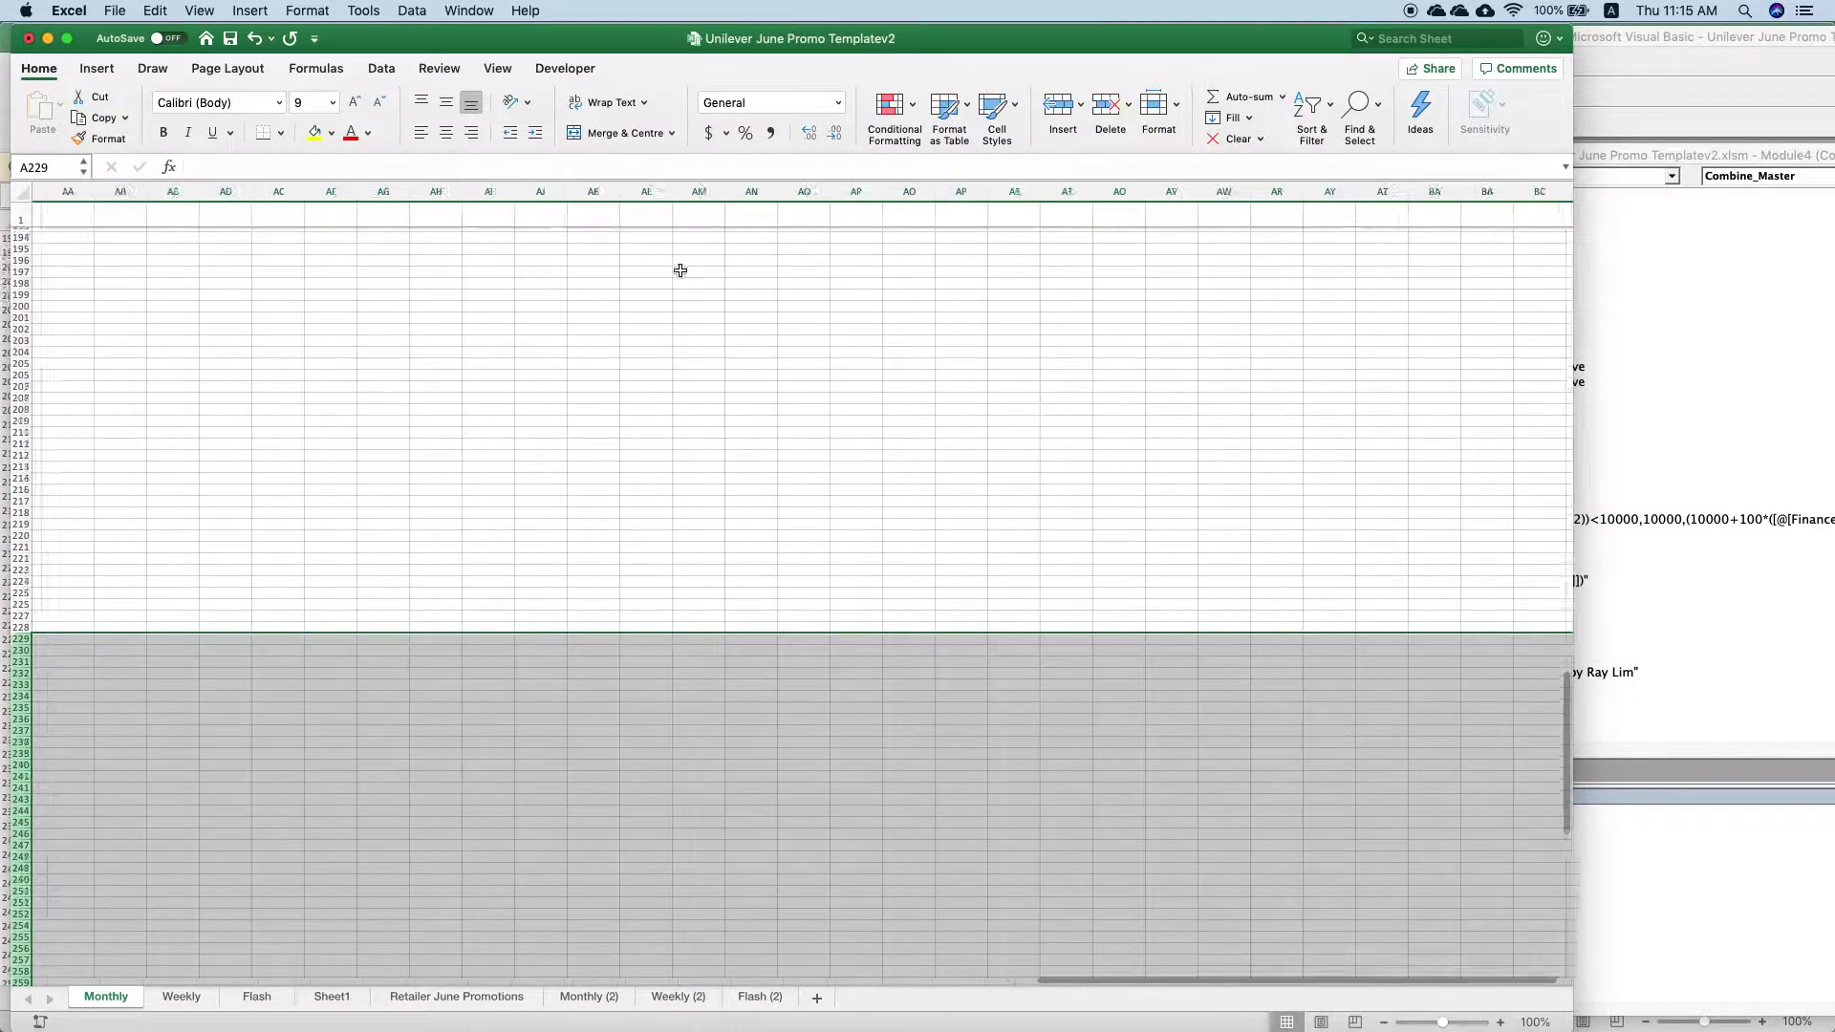
scroll(727, 267, left, 10)
scroll(727, 266, up, 15)
click(1081, 194)
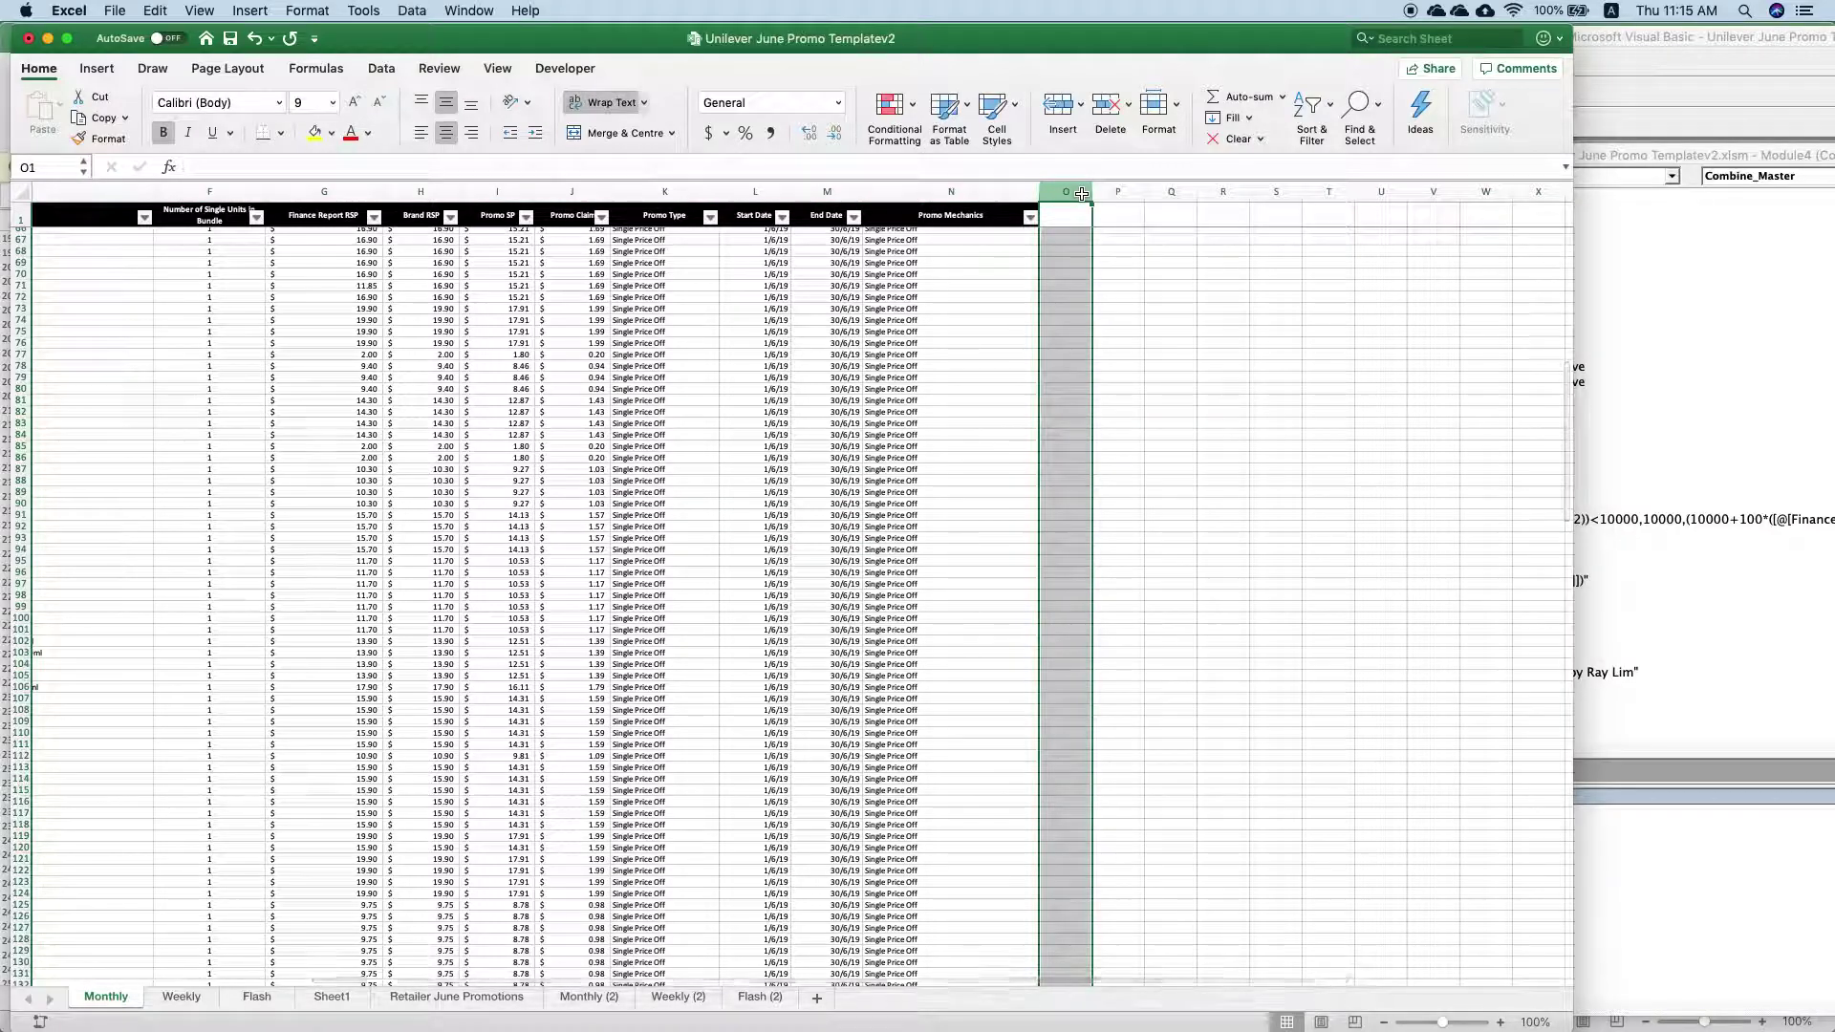
key(super+shift+Right)
right_click(918, 359)
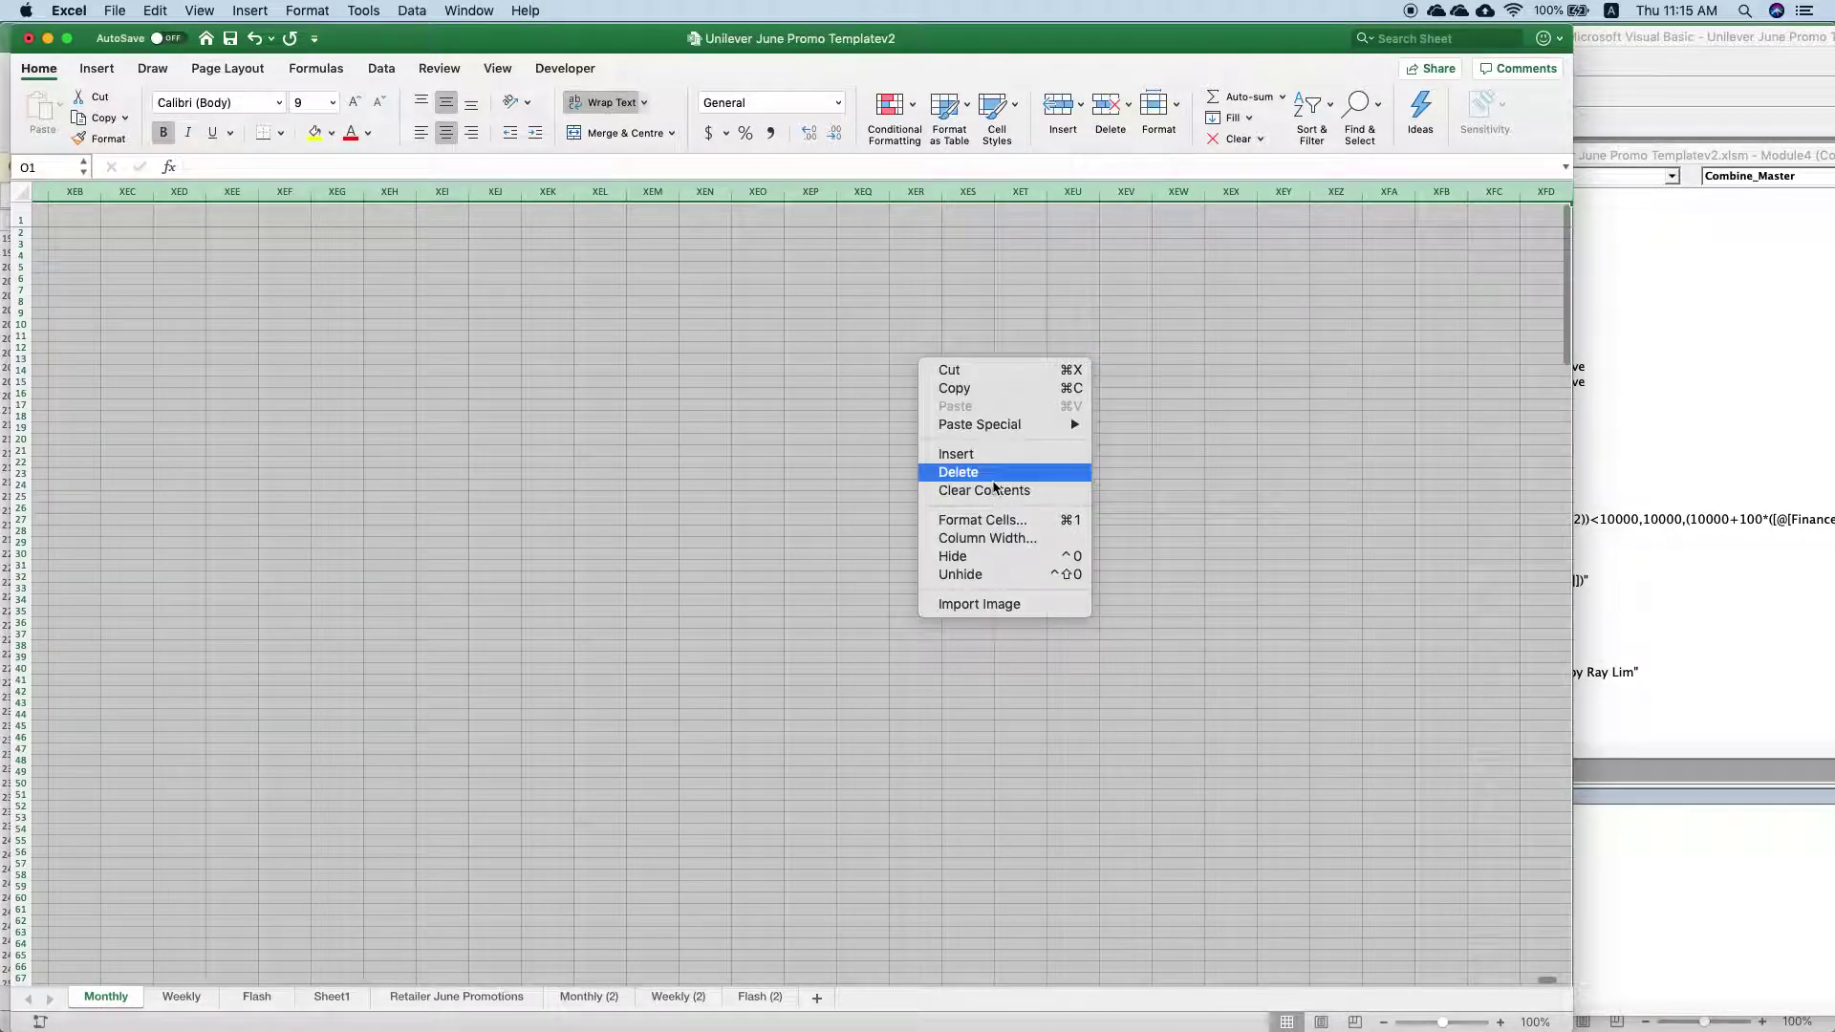
click(992, 478)
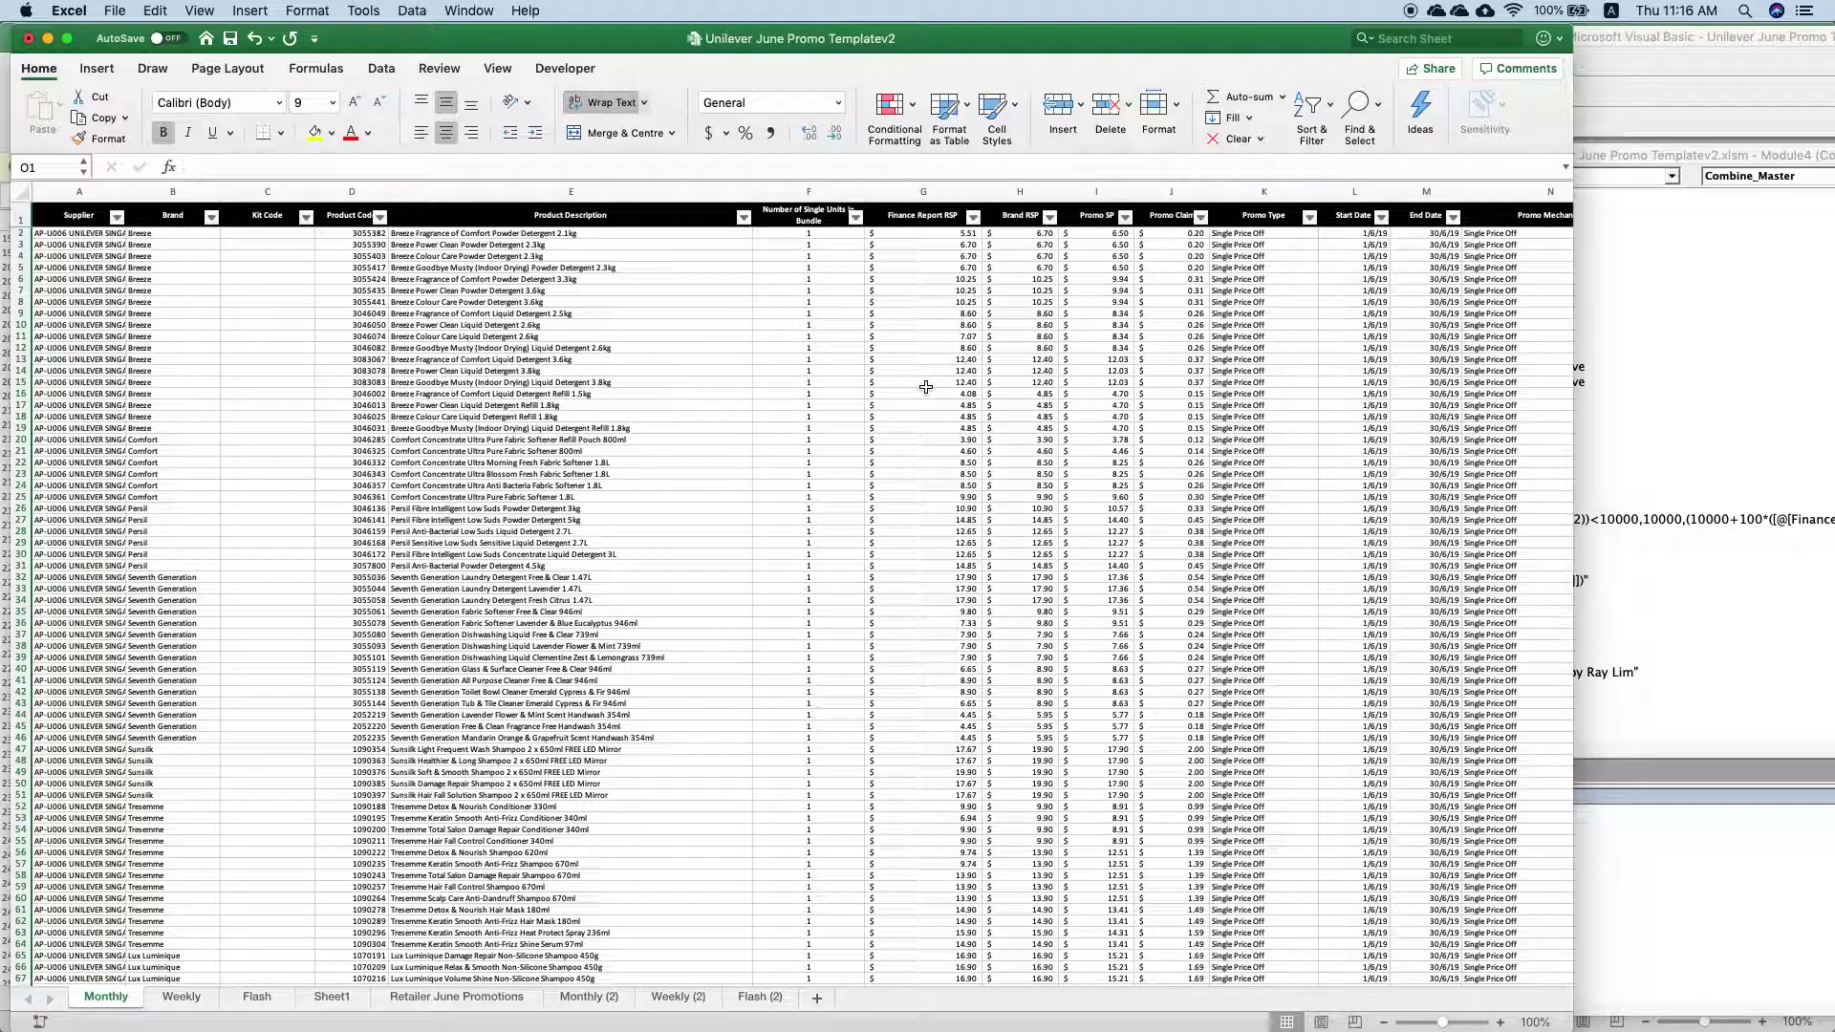
Merge and centre the Promo Type cells K2:K9 on the Monthly sheet, keeping only the first value
drag(1263, 235, 1263, 313)
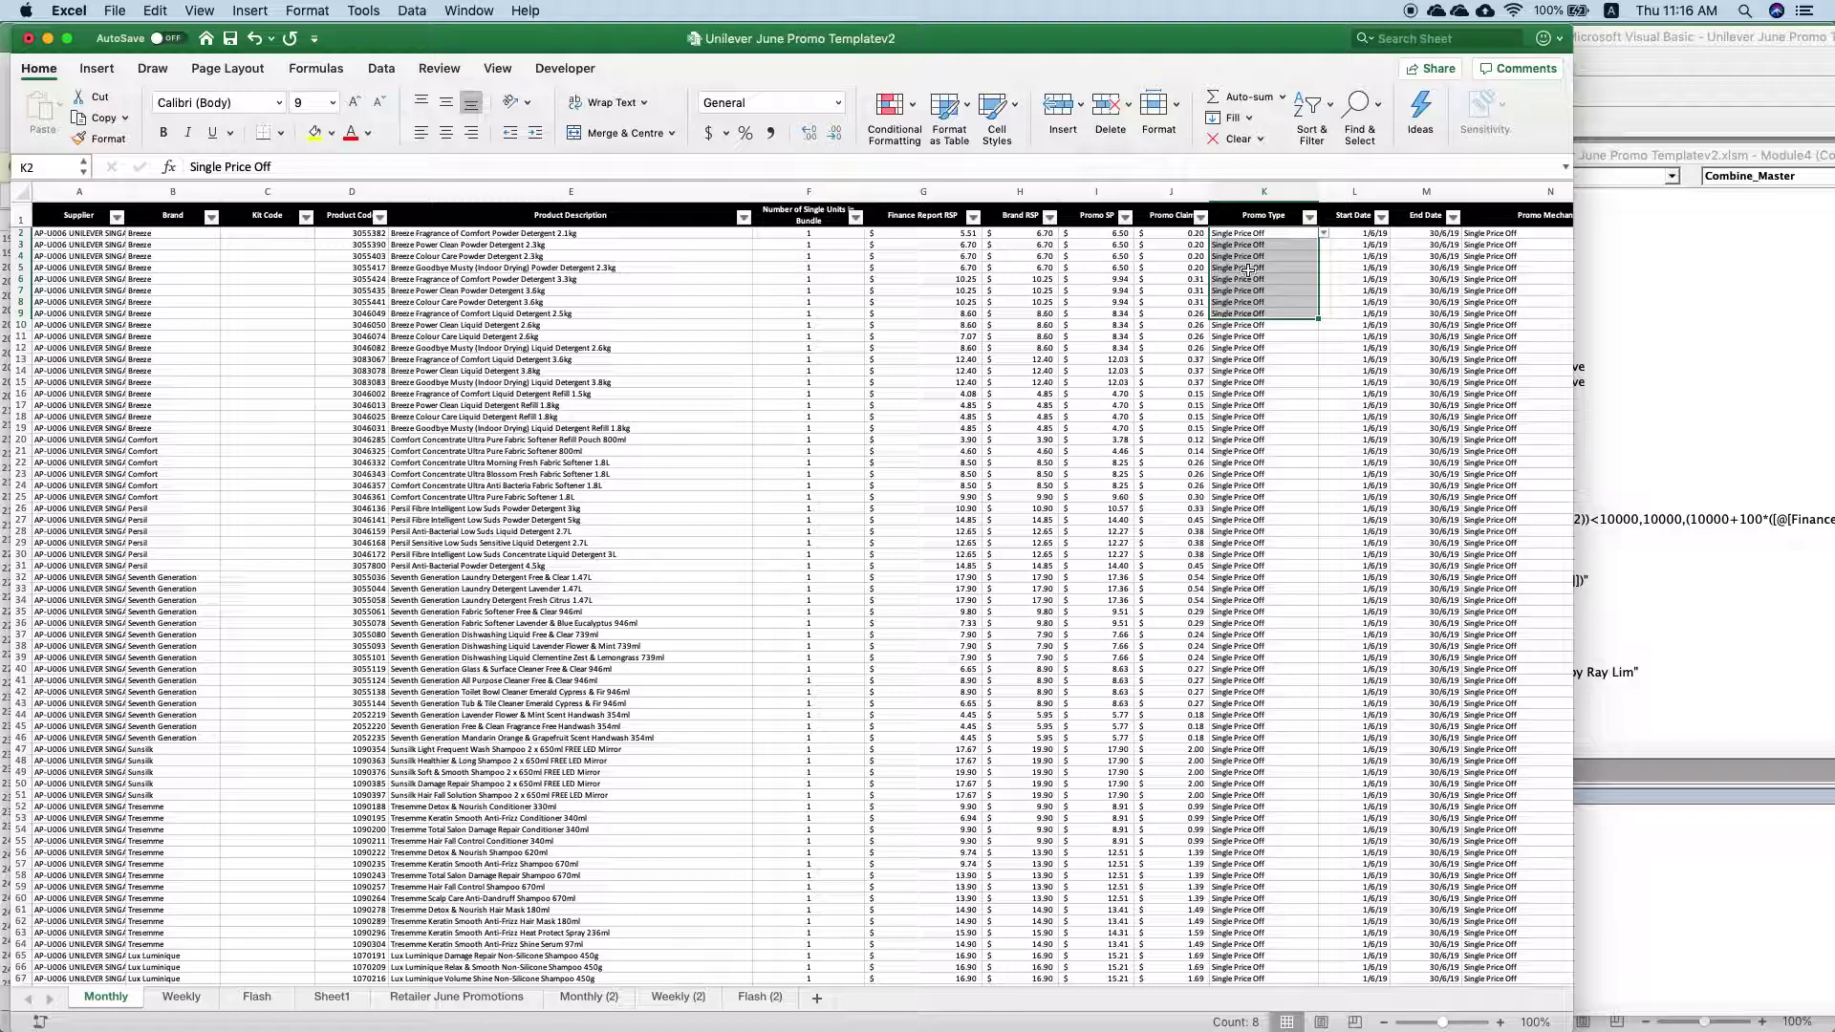
click(623, 133)
click(1061, 356)
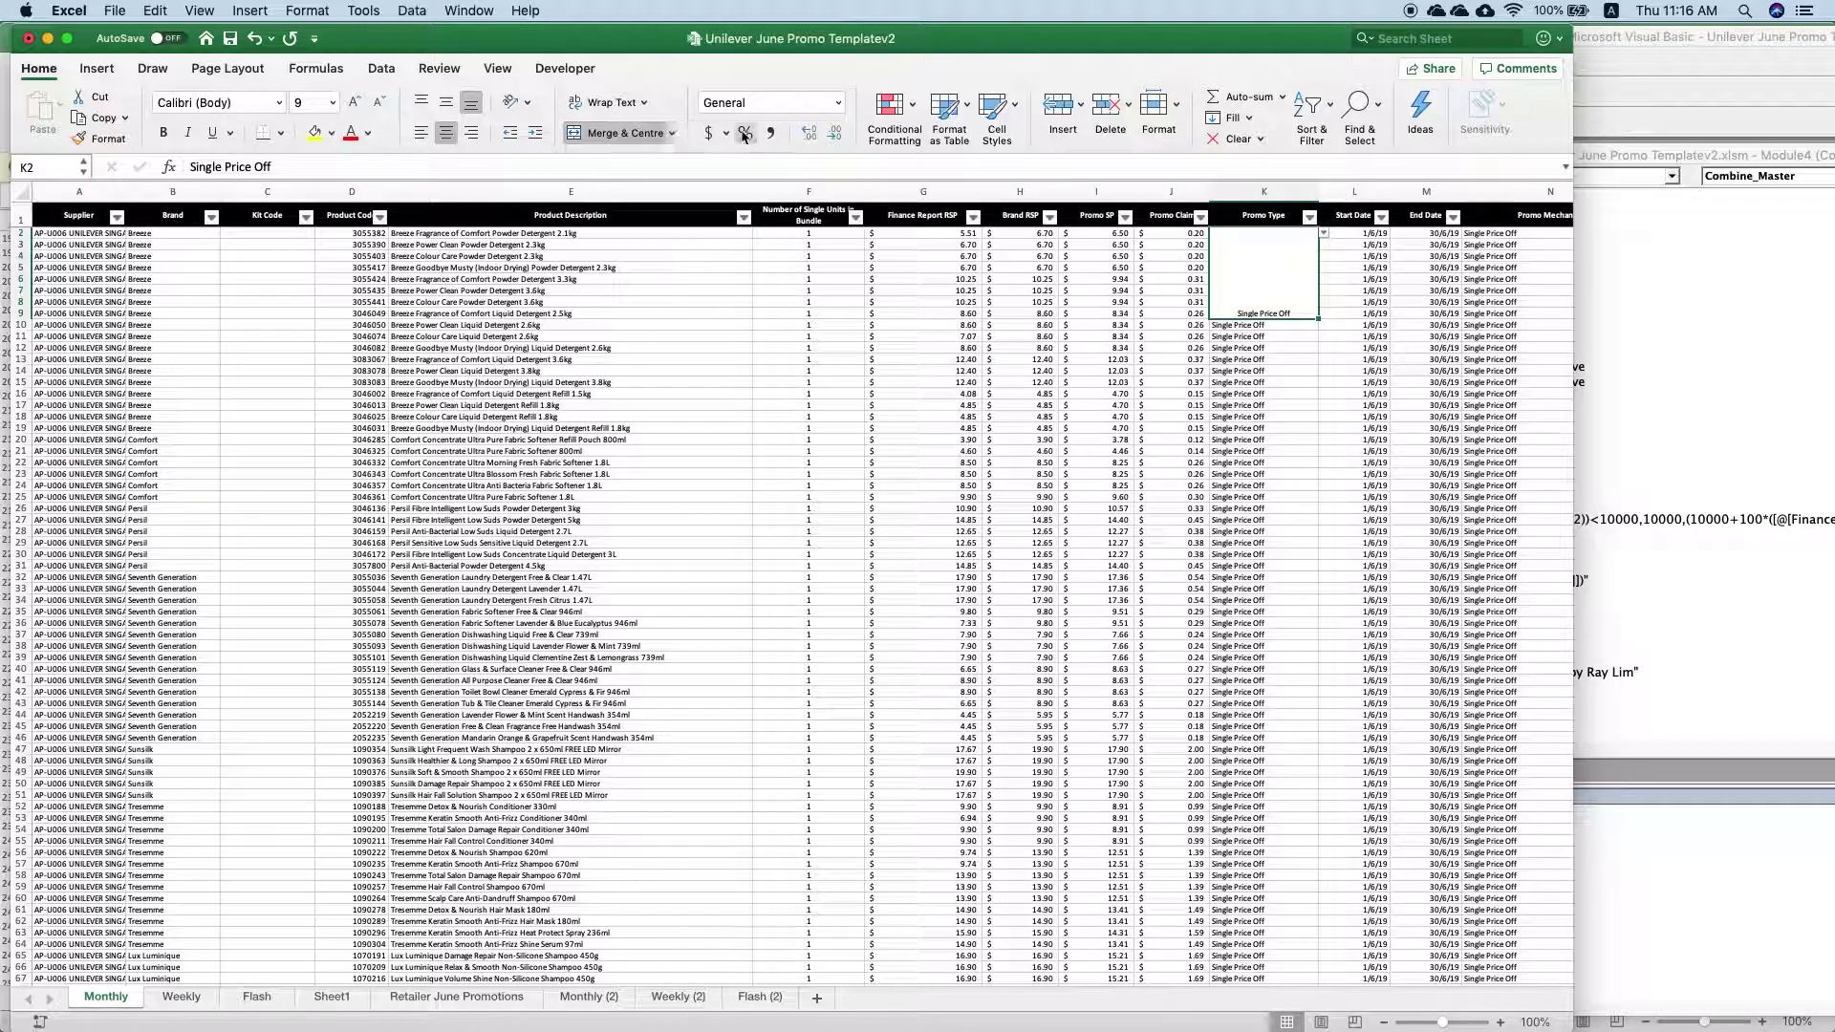
Unmerge the Promo Type cells K2:K9 and fill Single Price Off down through K9
click(622, 133)
click(1264, 239)
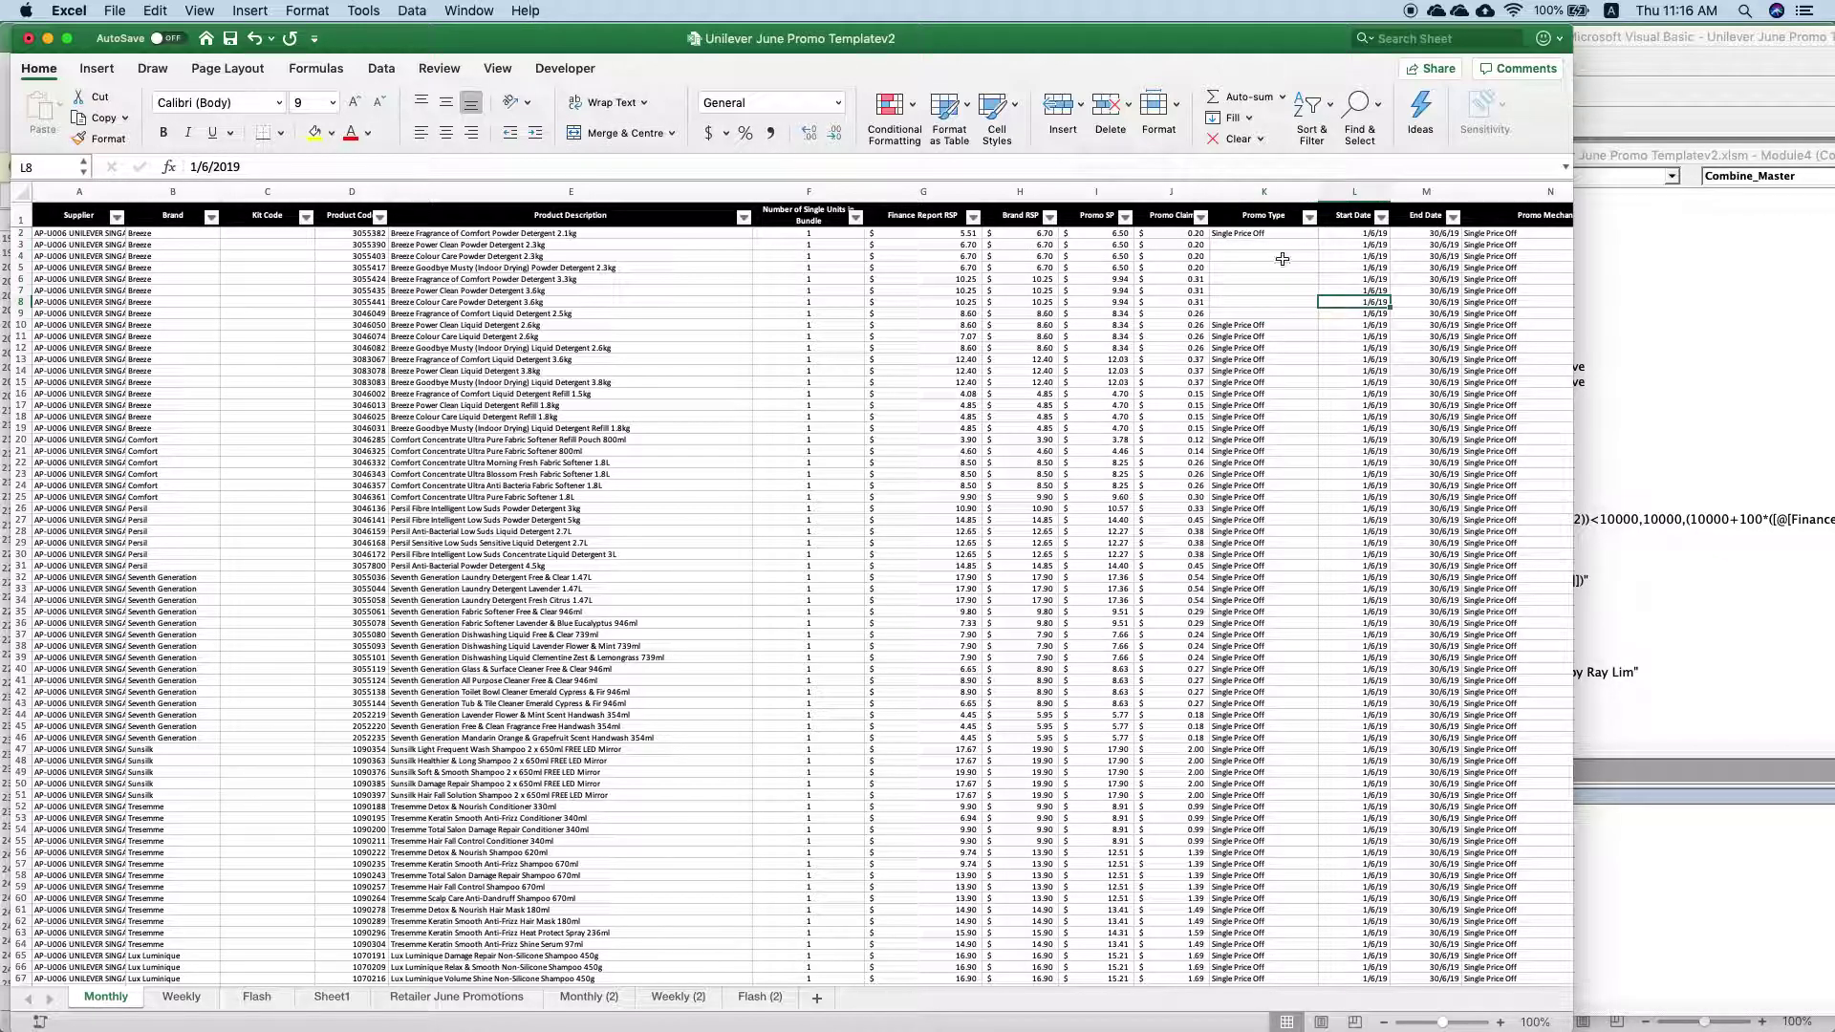
drag(1305, 238, 1314, 316)
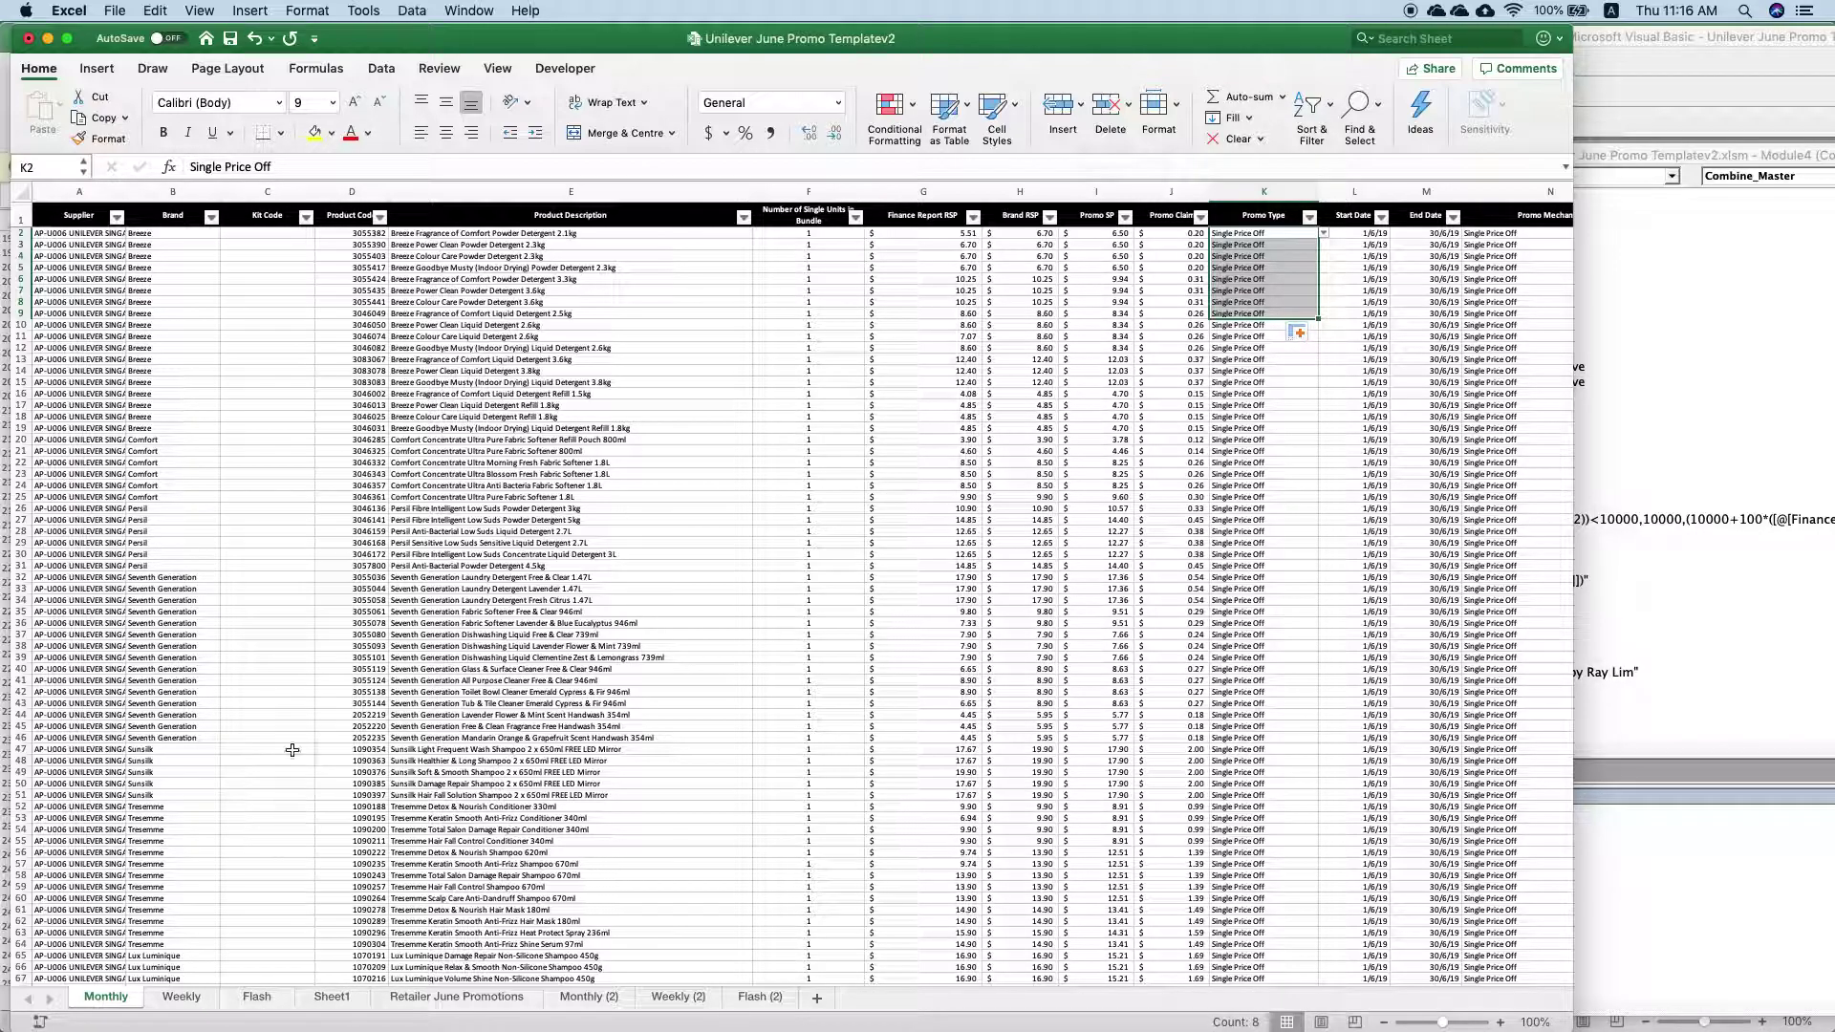
Run the Combine_Master macro to combine the Monthly, Weekly and Flash sheets, and dismiss its sorting reminder
click(565, 68)
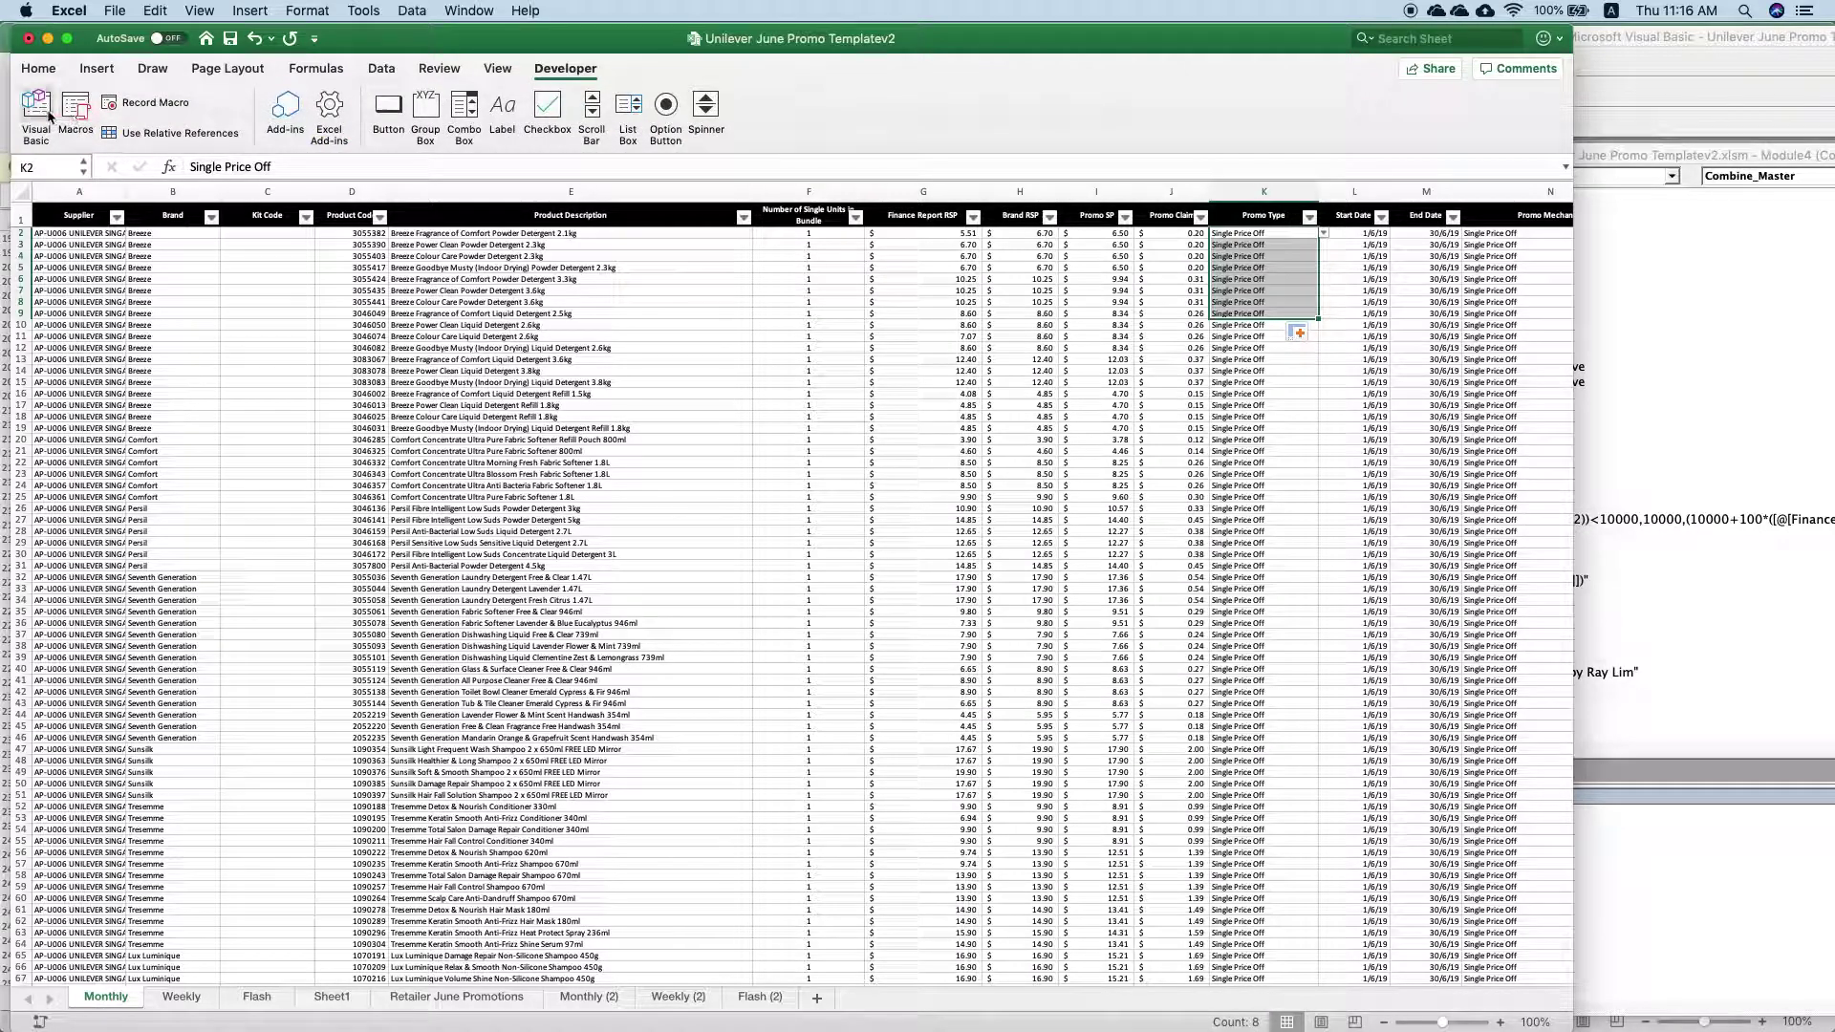
click(75, 109)
click(784, 286)
key(Return)
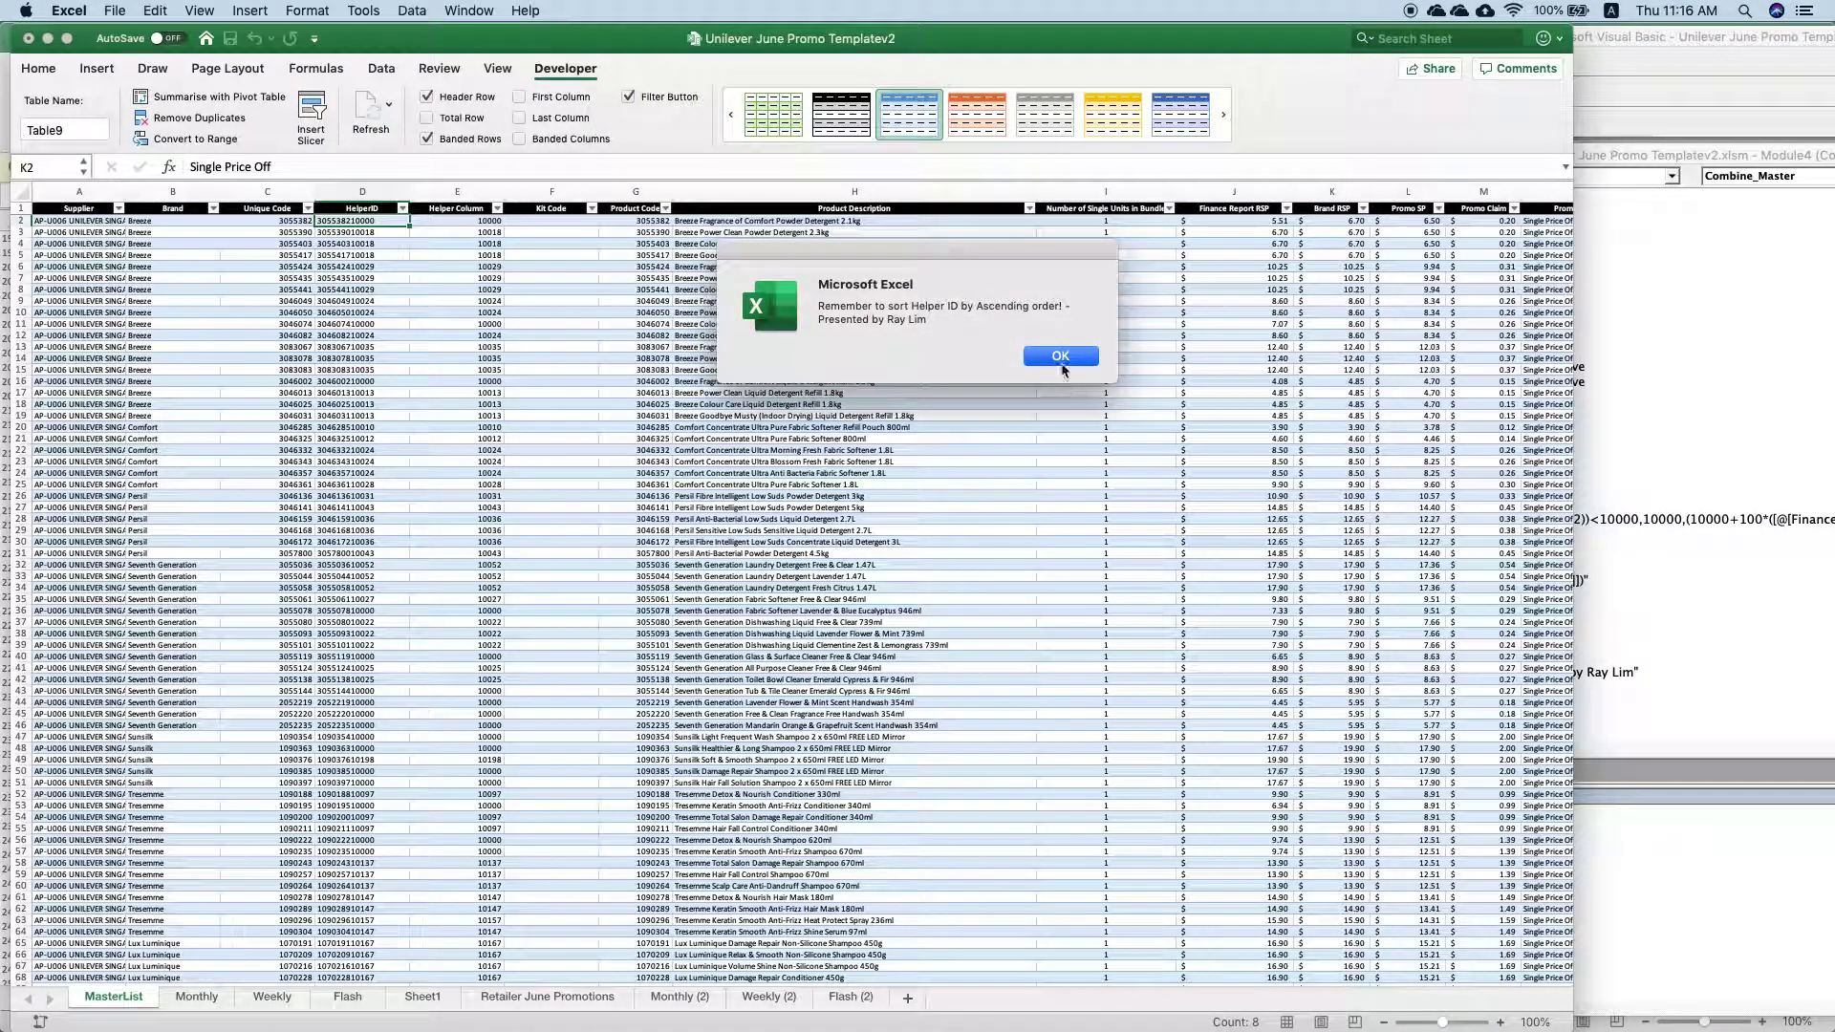
key(Return)
Copy the MasterList sheet into the June Unilever Original workbook, placing it before the SUMMARY sheet
right_click(126, 998)
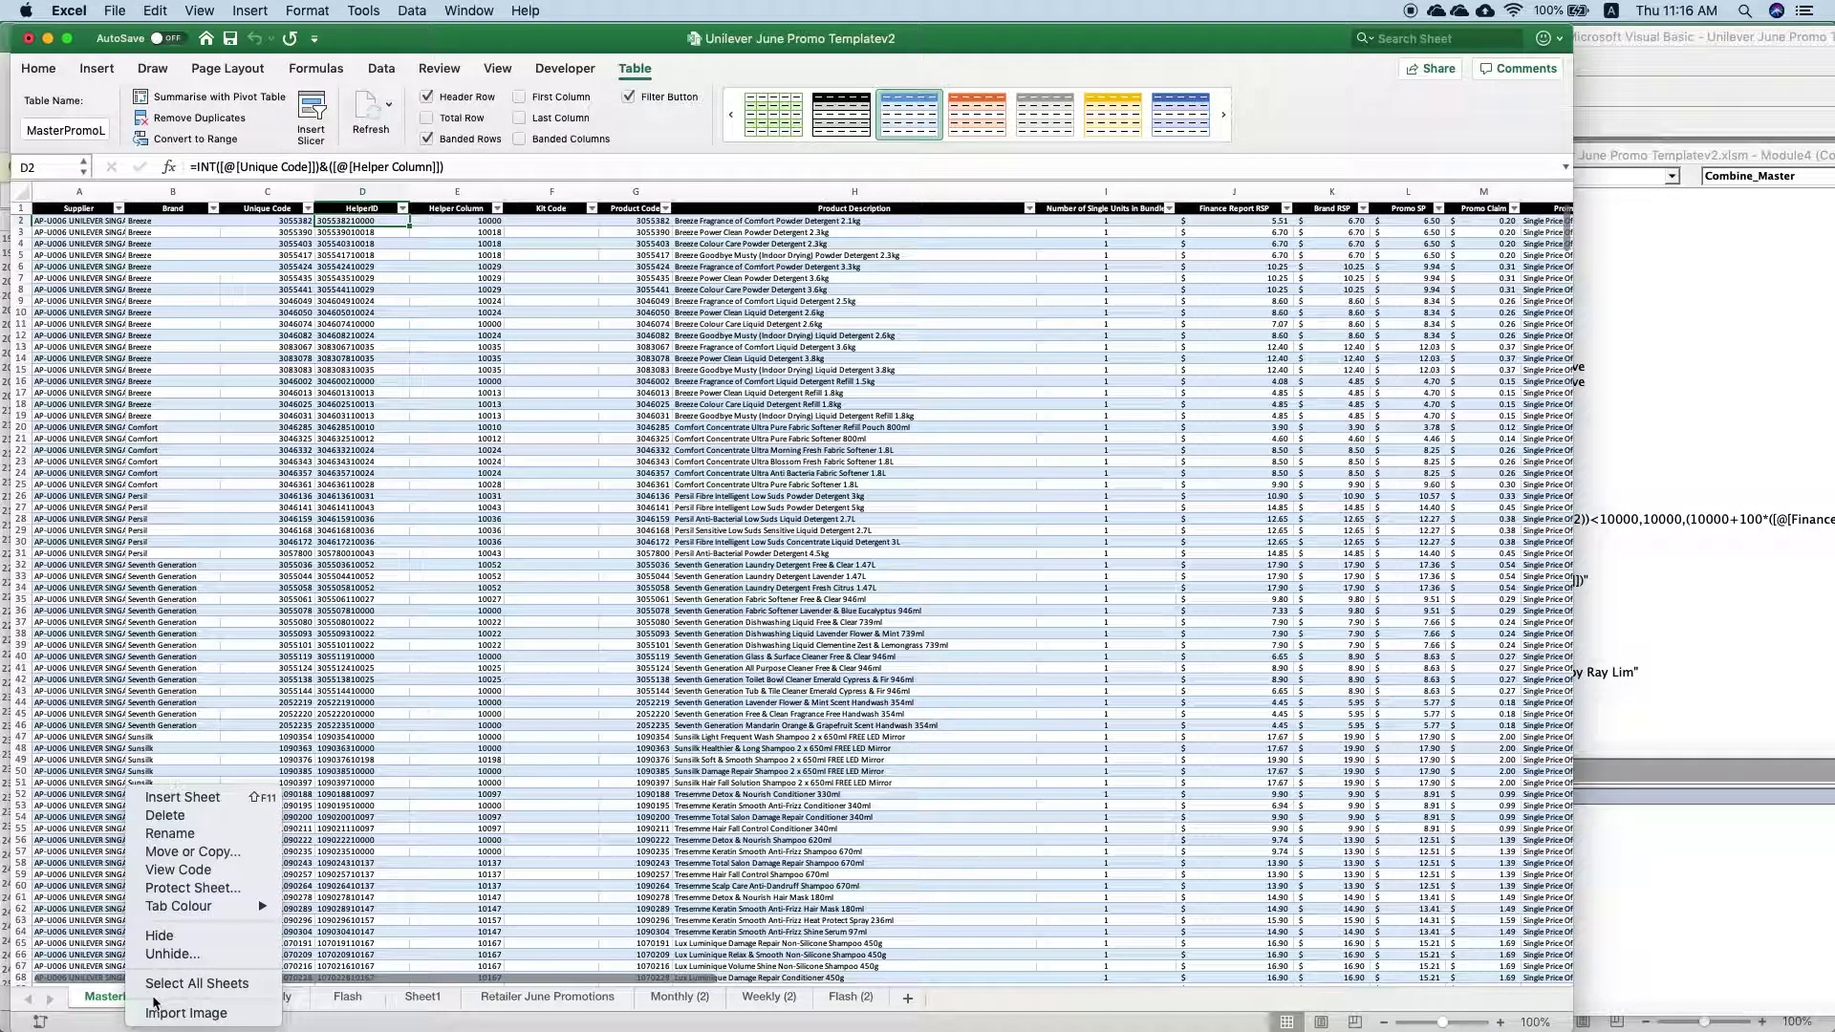
click(191, 852)
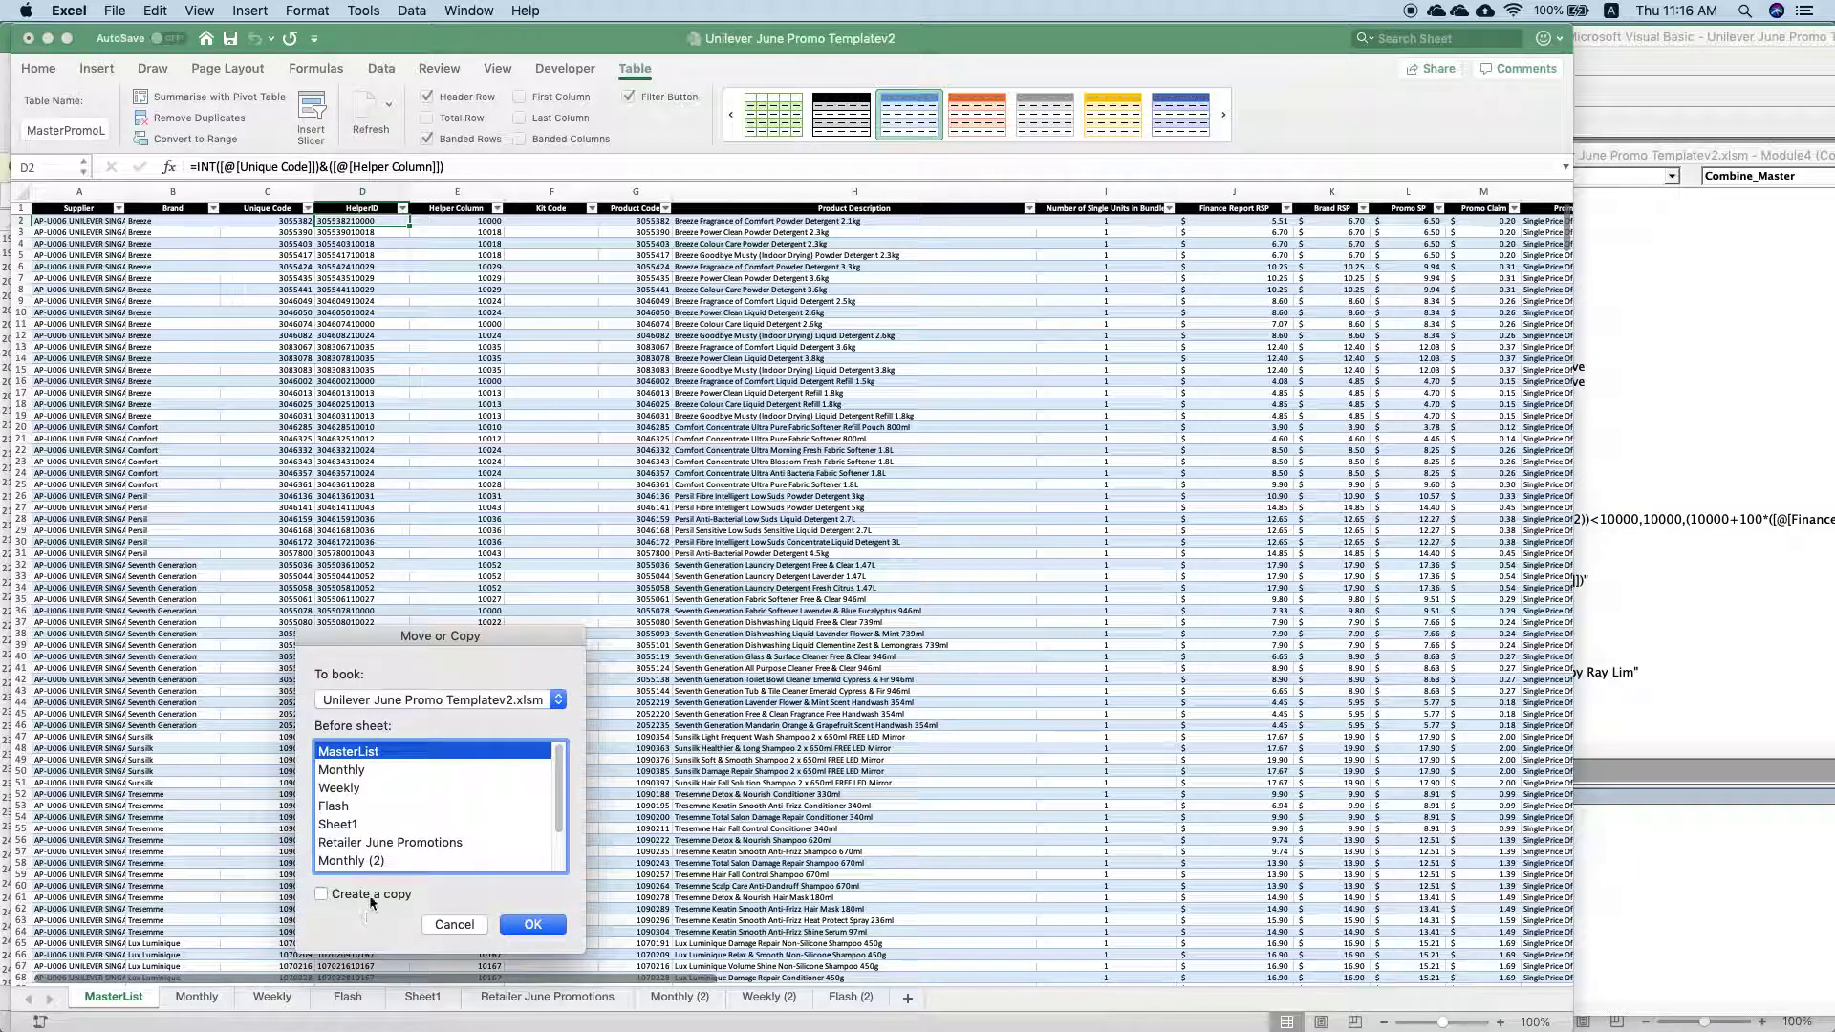
click(496, 706)
click(451, 734)
click(545, 918)
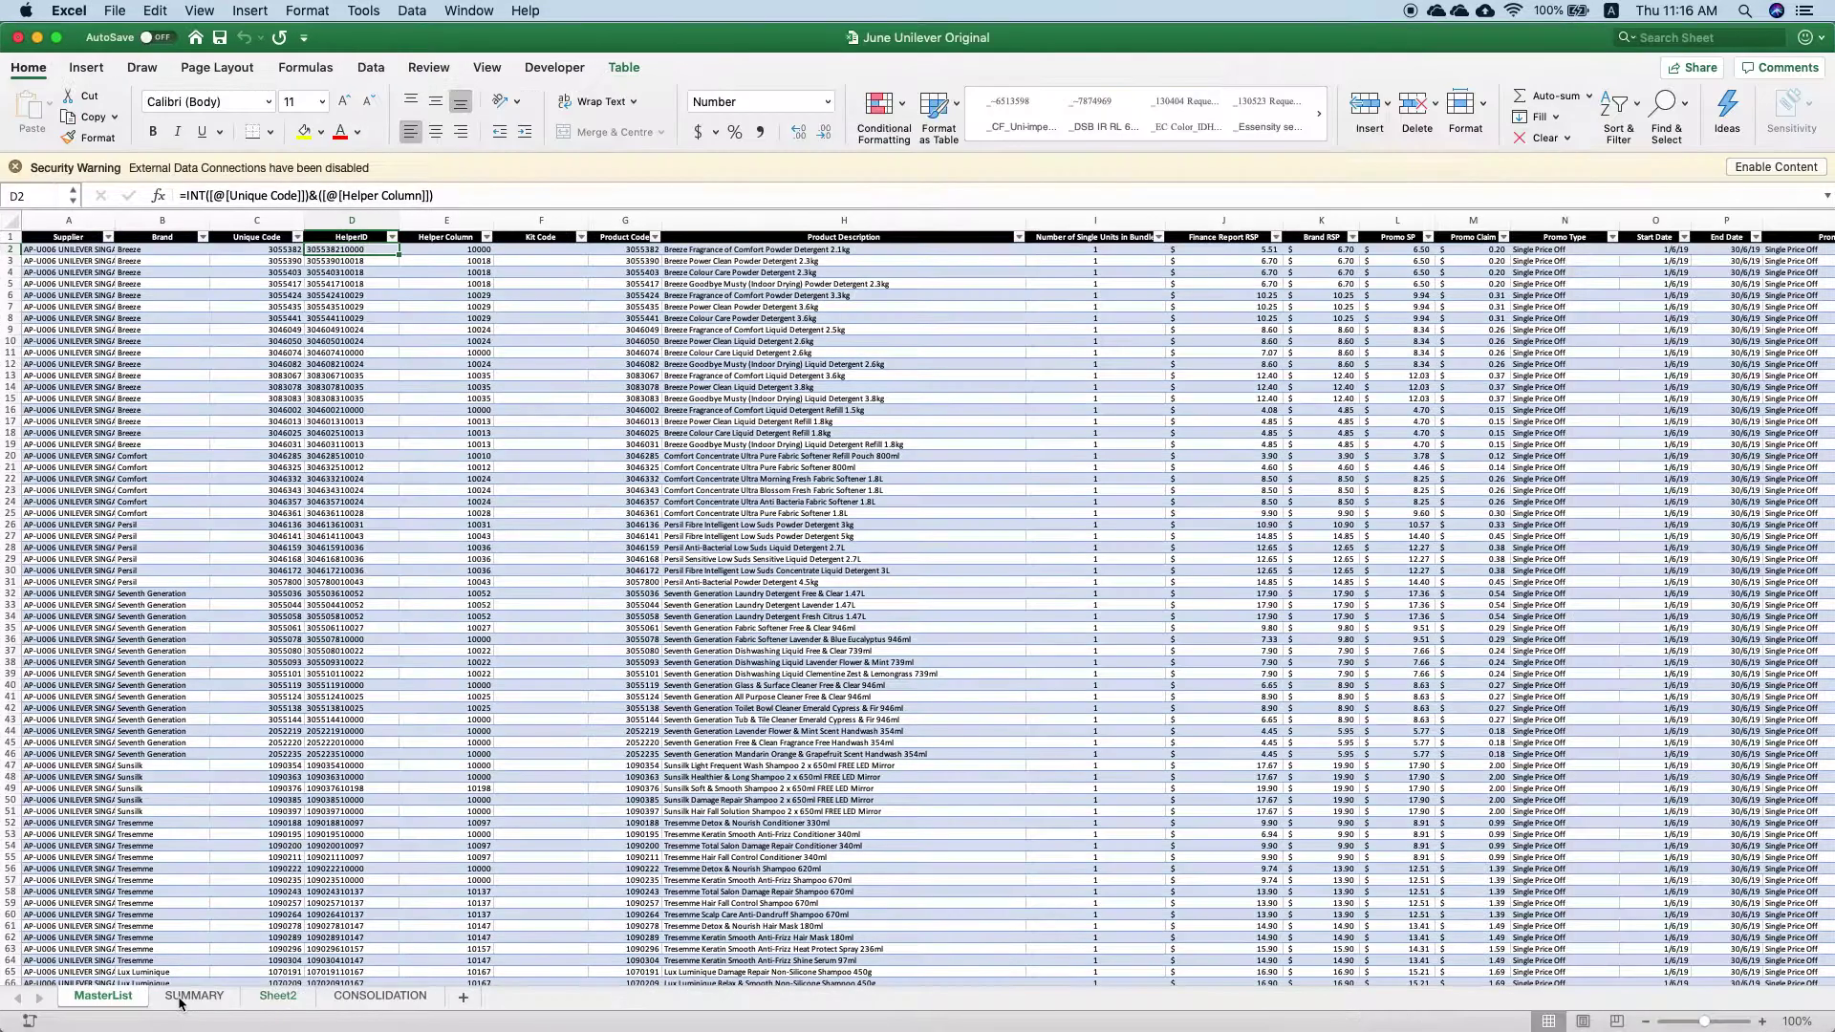
Switch back to the Unilever June Promo Templatev2 workbook and examine the Monthly sheet and the Finance Report RSP column on Monthly (2)
key(ctrl+Up)
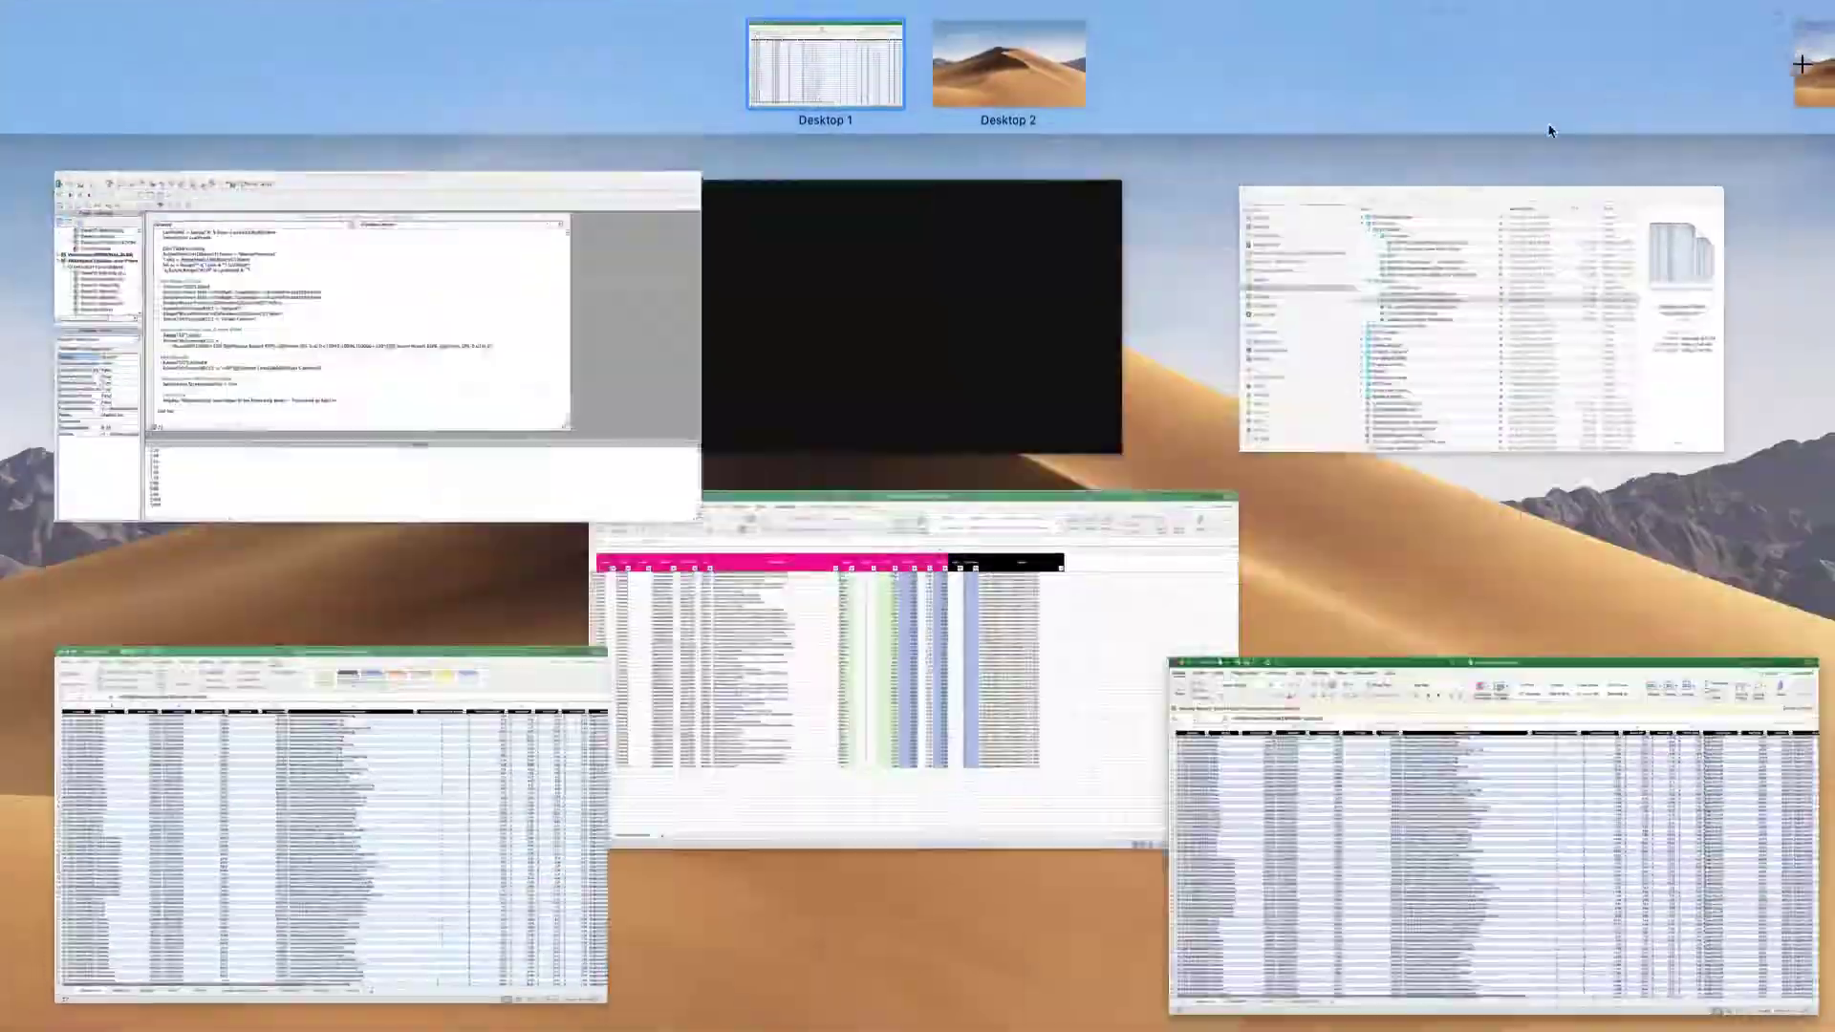
click(368, 828)
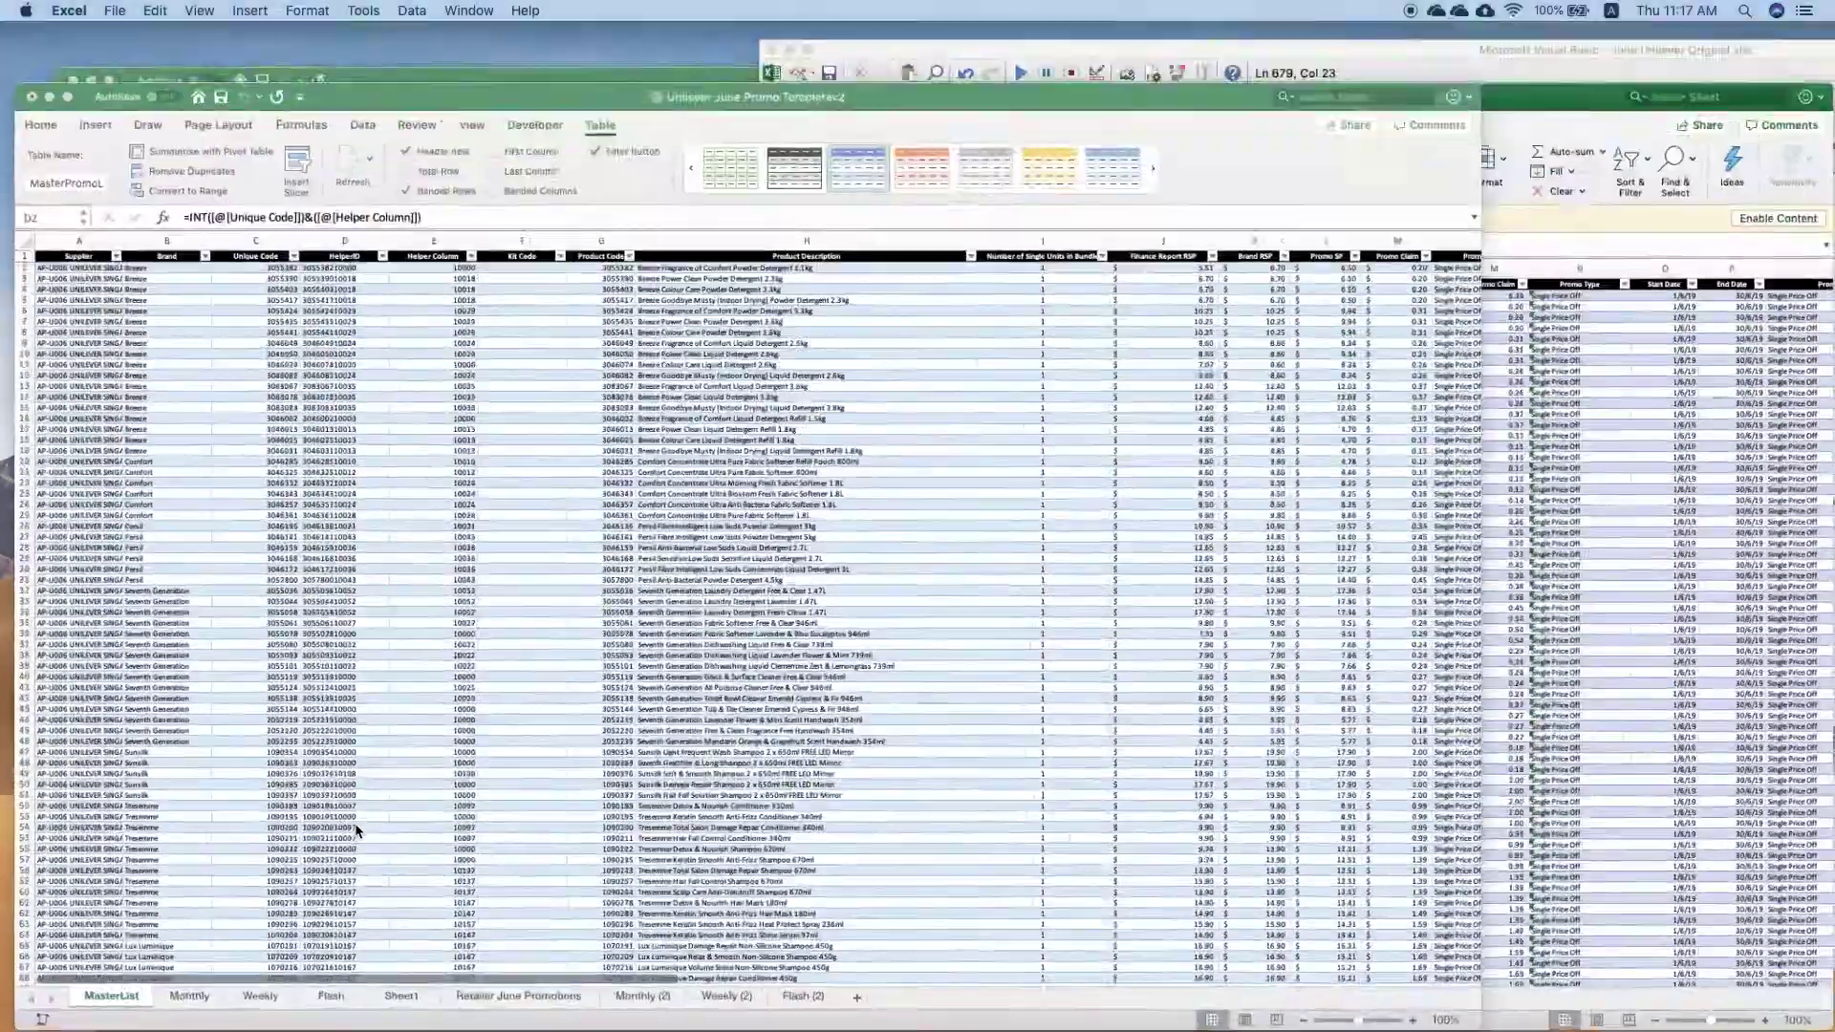
click(230, 995)
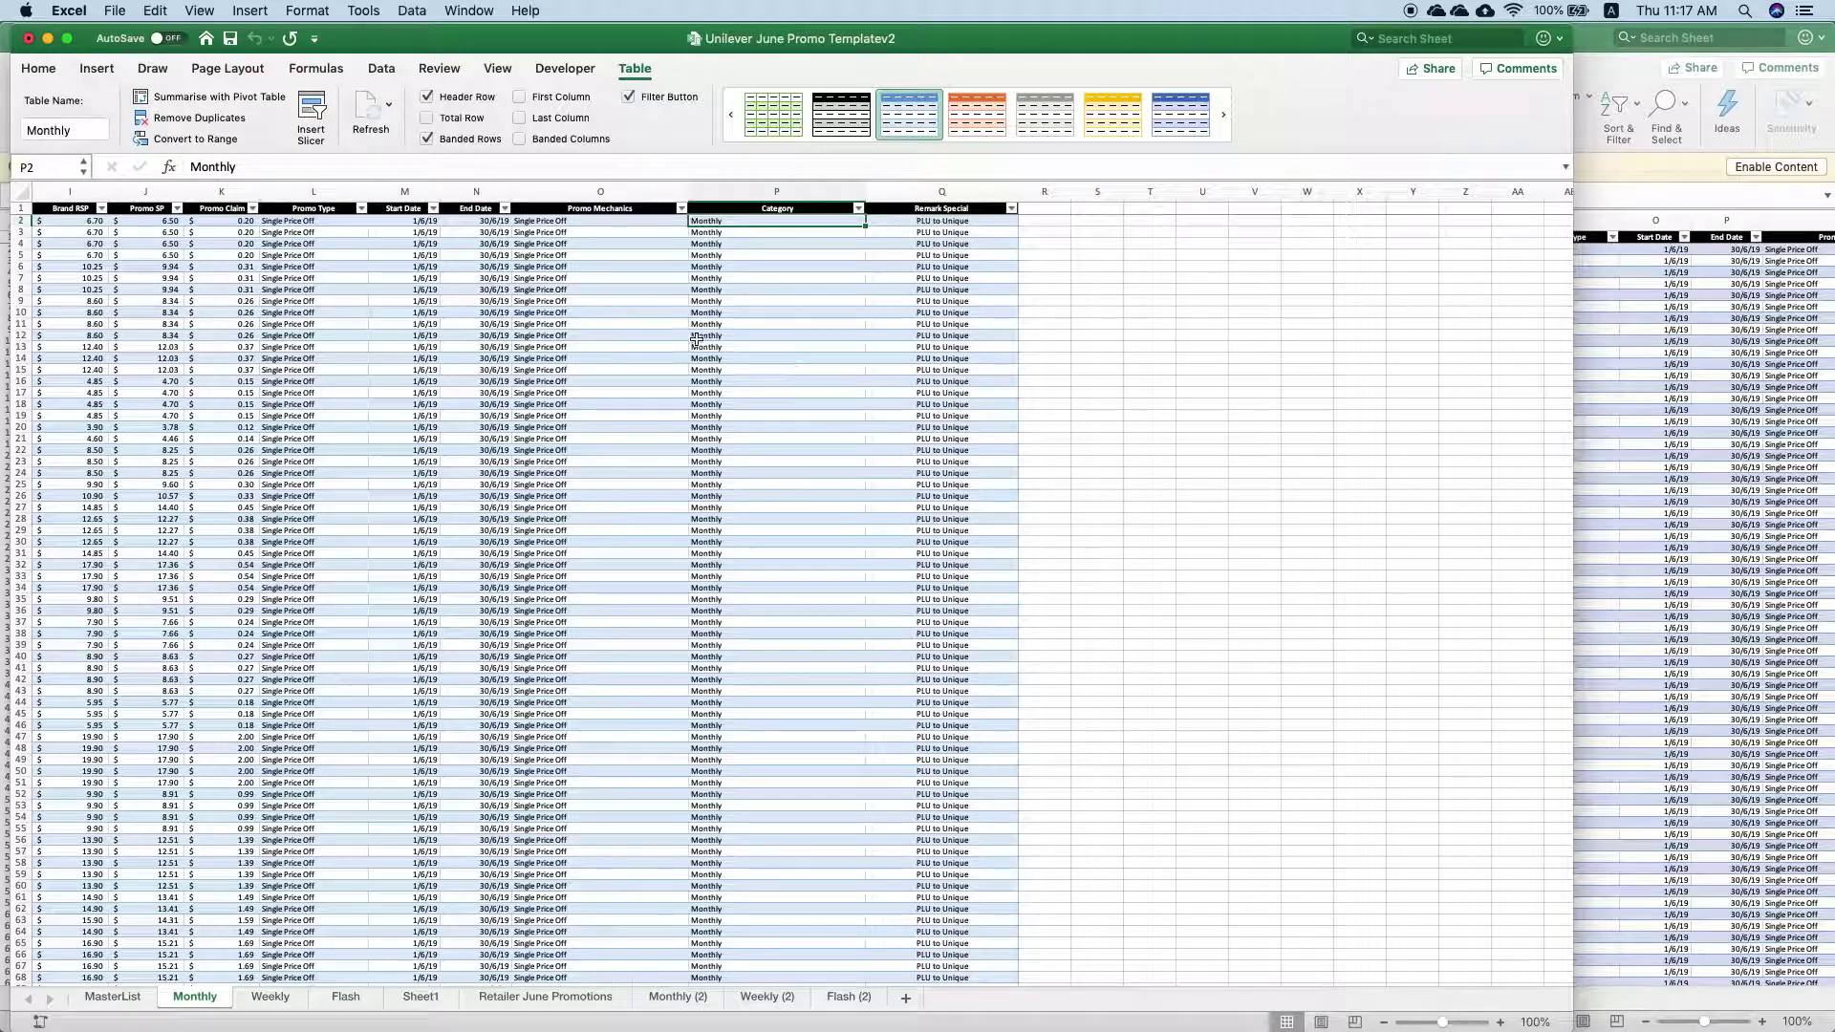
click(677, 997)
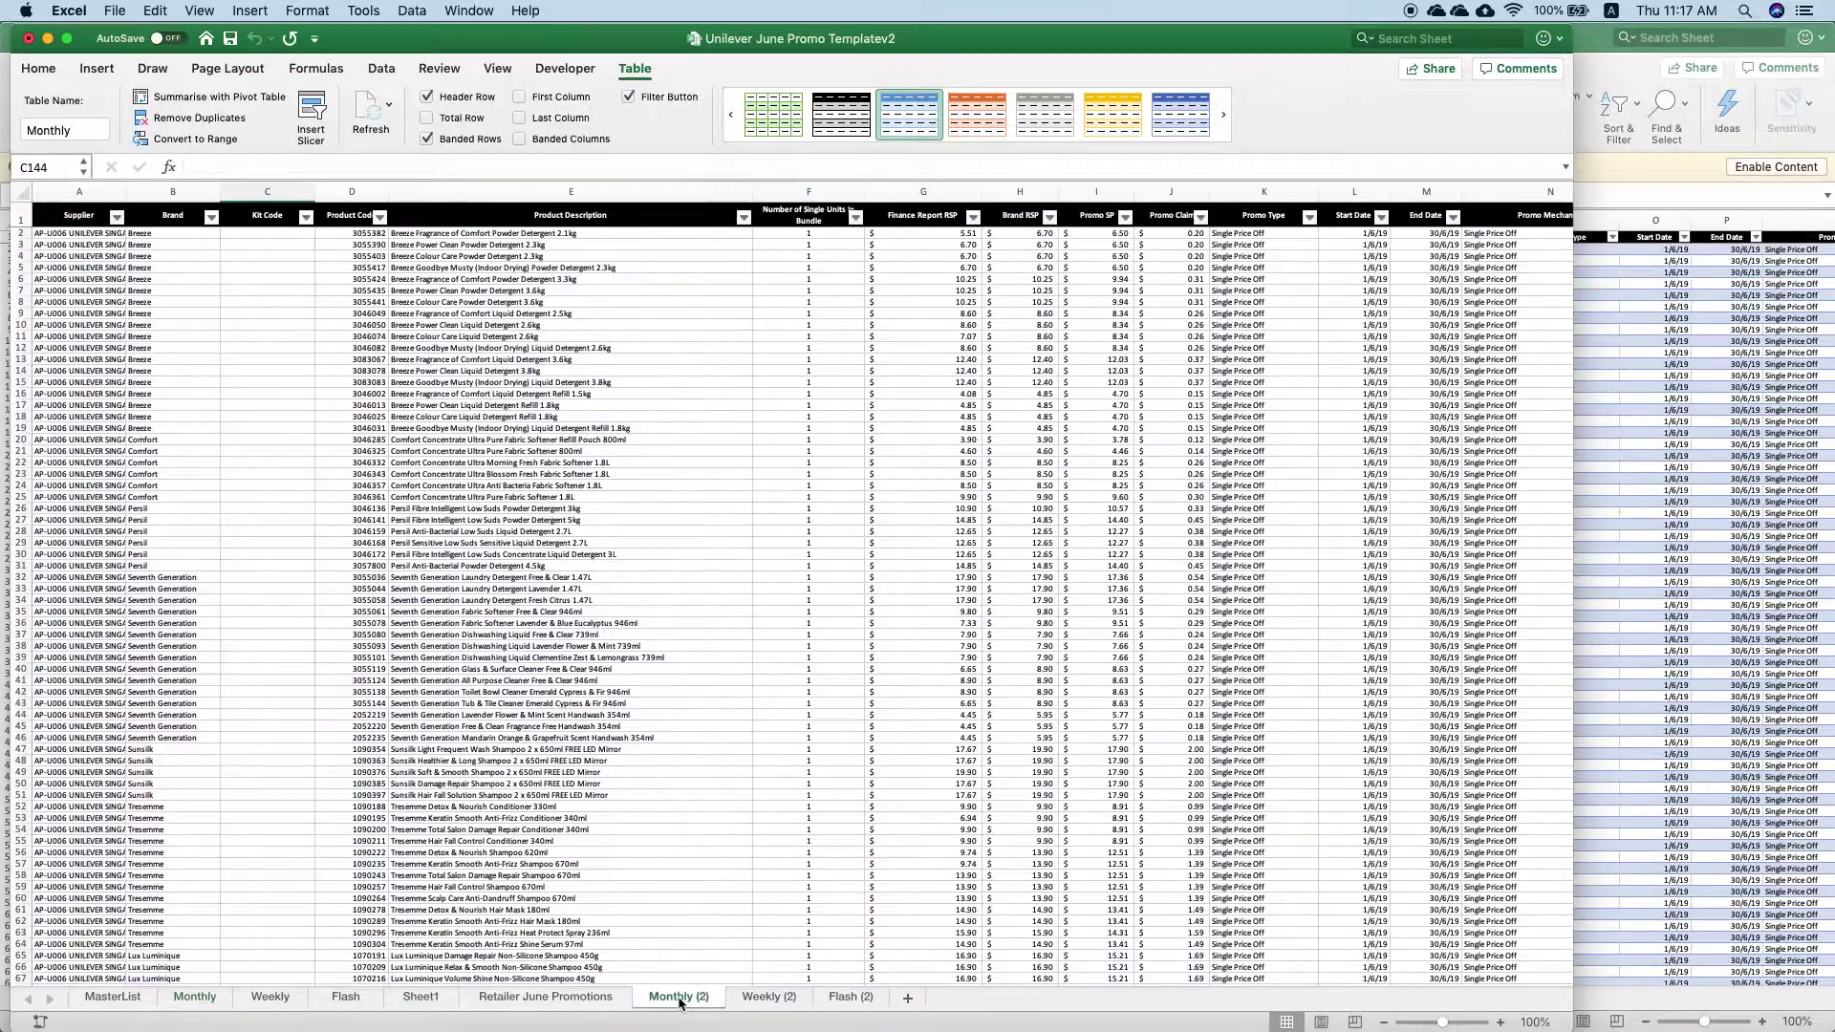
click(947, 233)
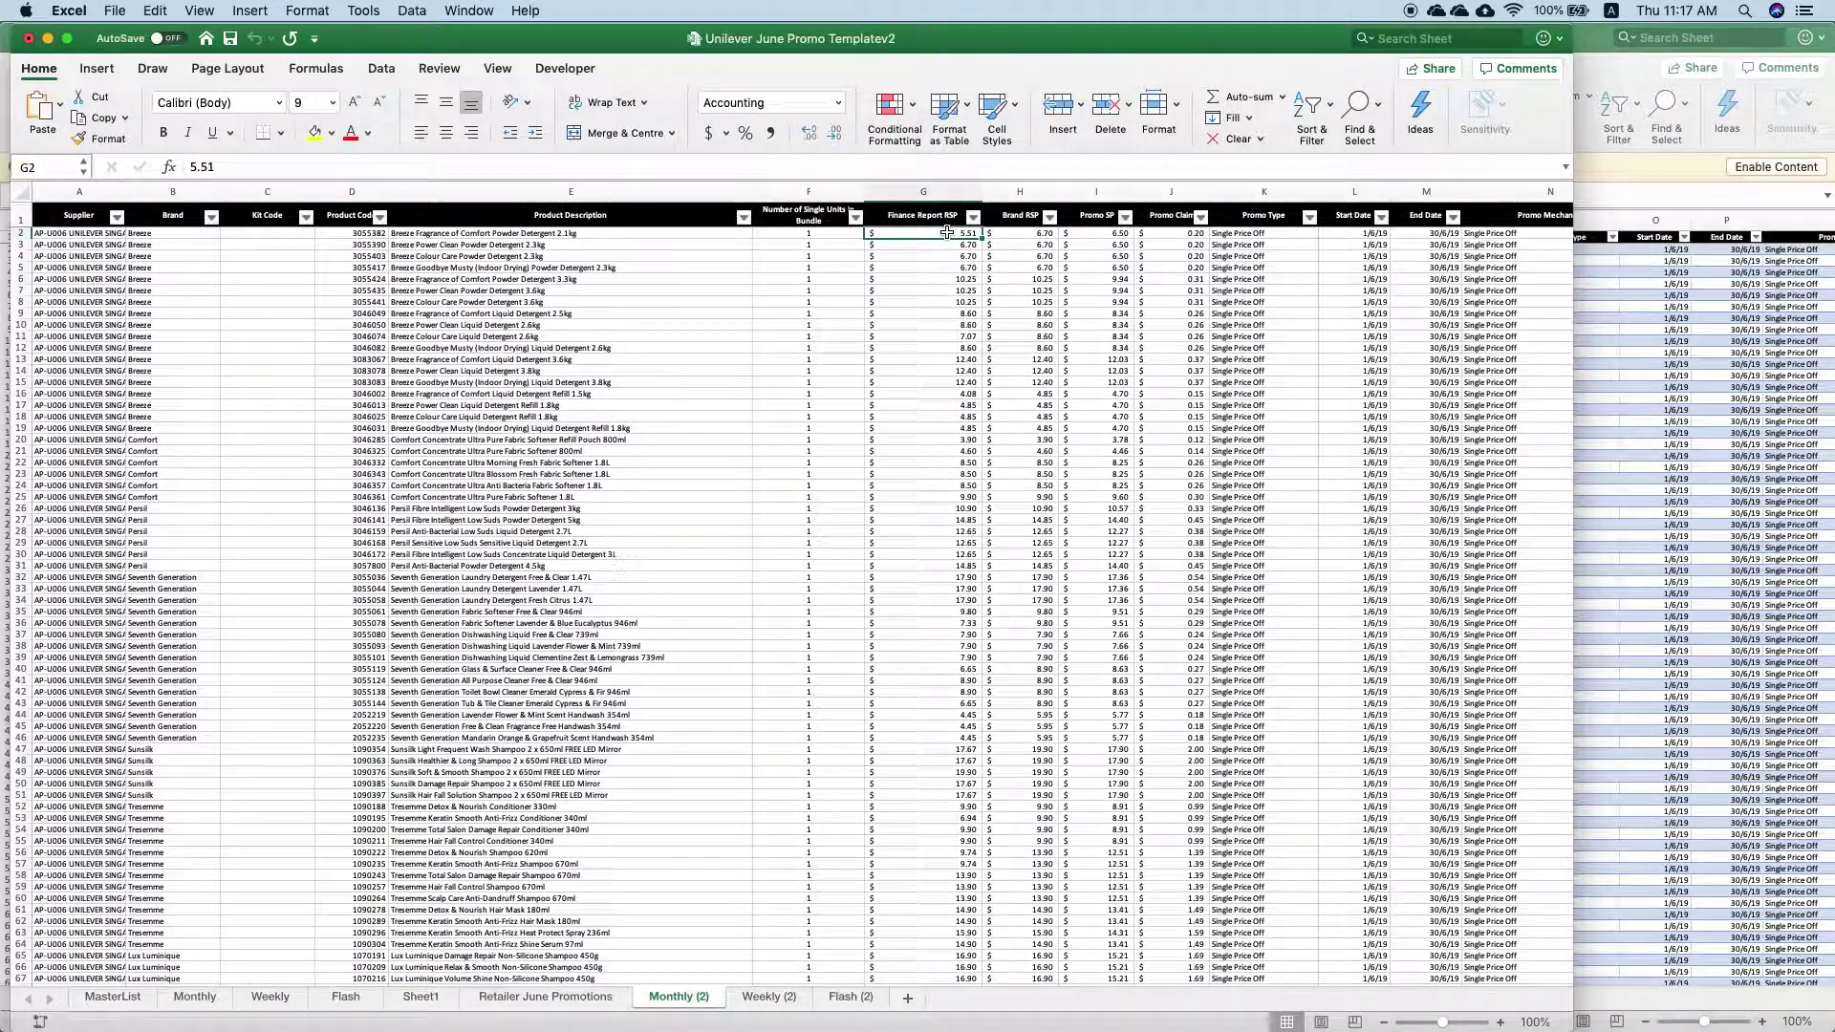
Switch to the June Unilever Original workbook and review its CONSOLIDATION, SUMMARY and Sheet2 sheets
key(ctrl+Up)
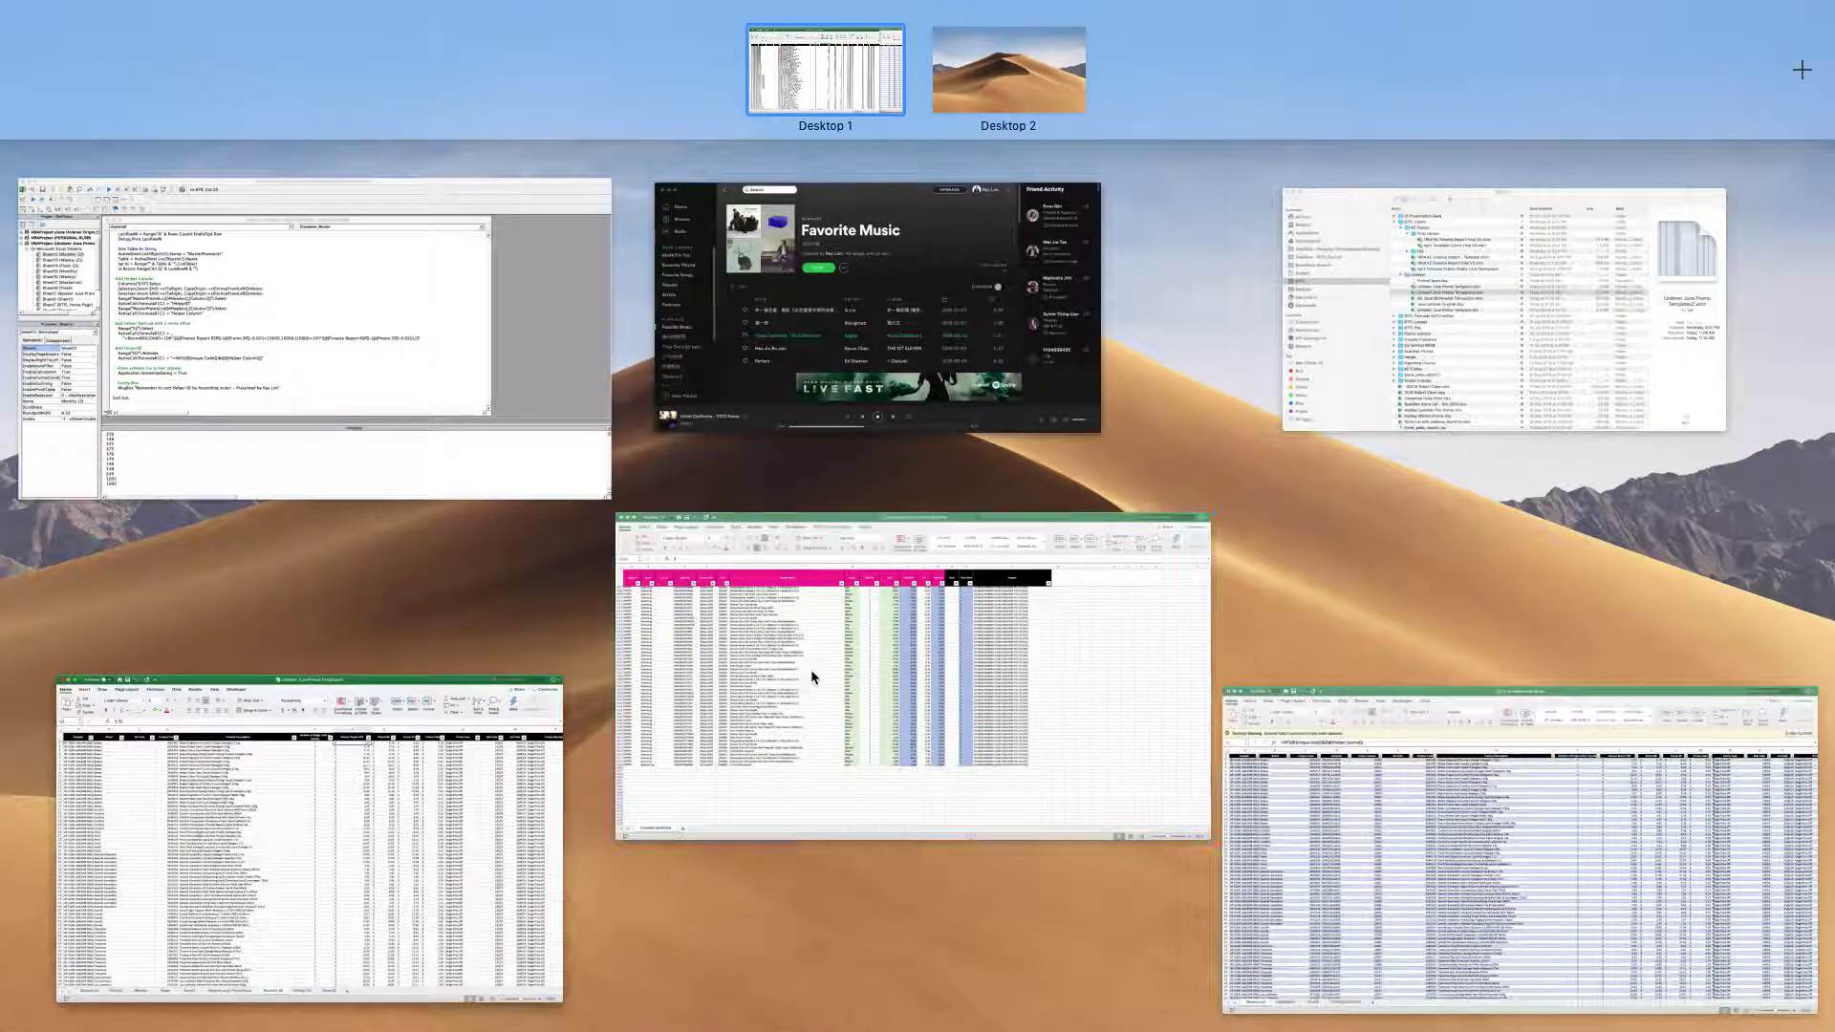
click(811, 674)
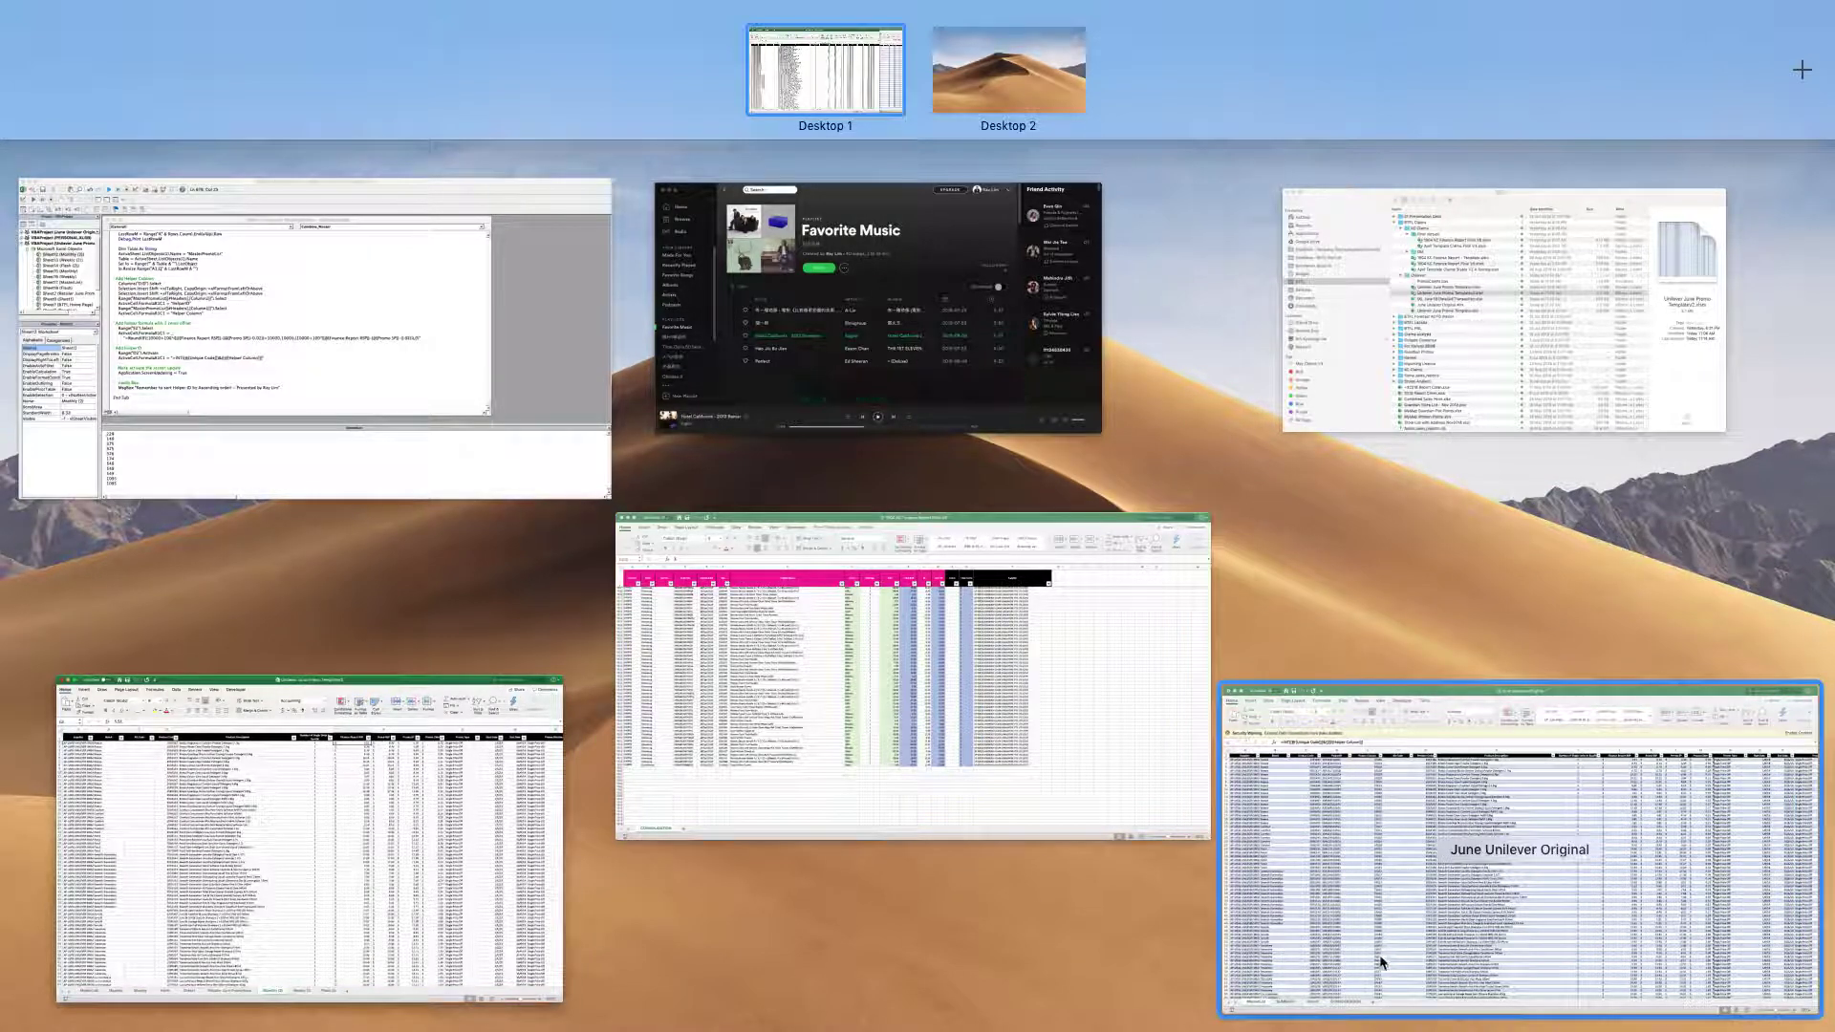
click(1328, 980)
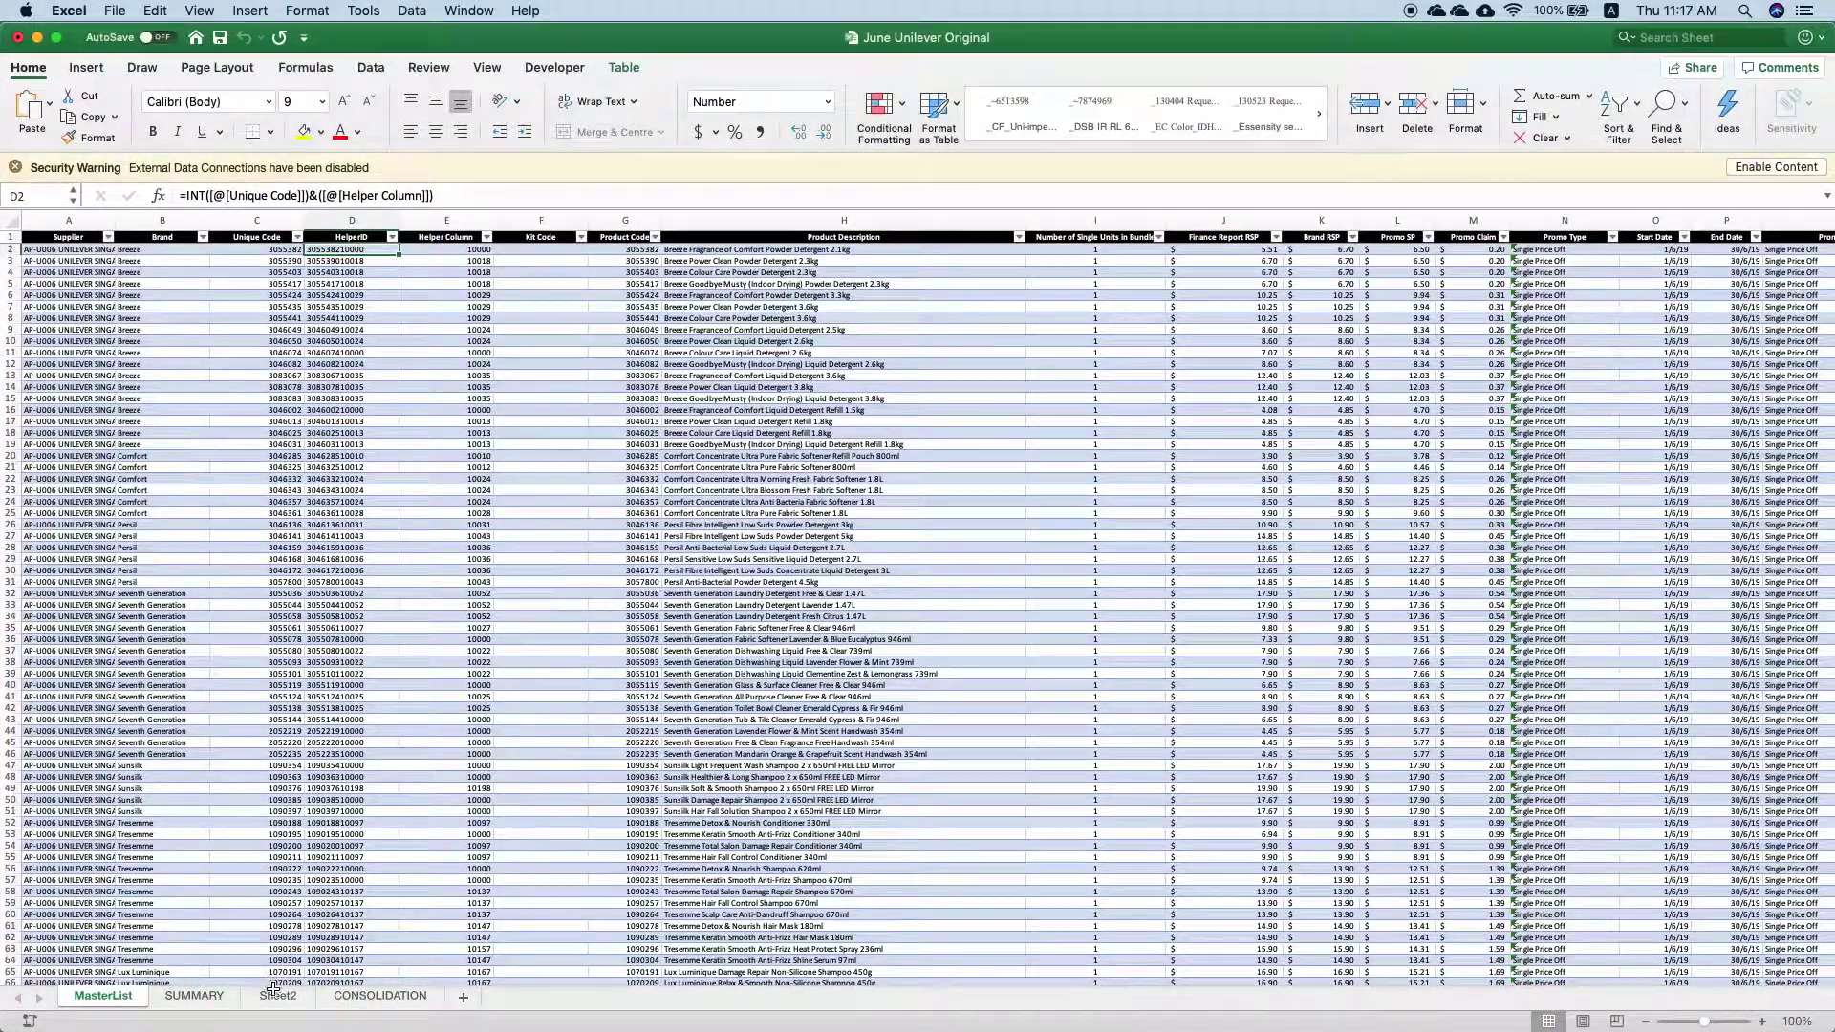
click(384, 999)
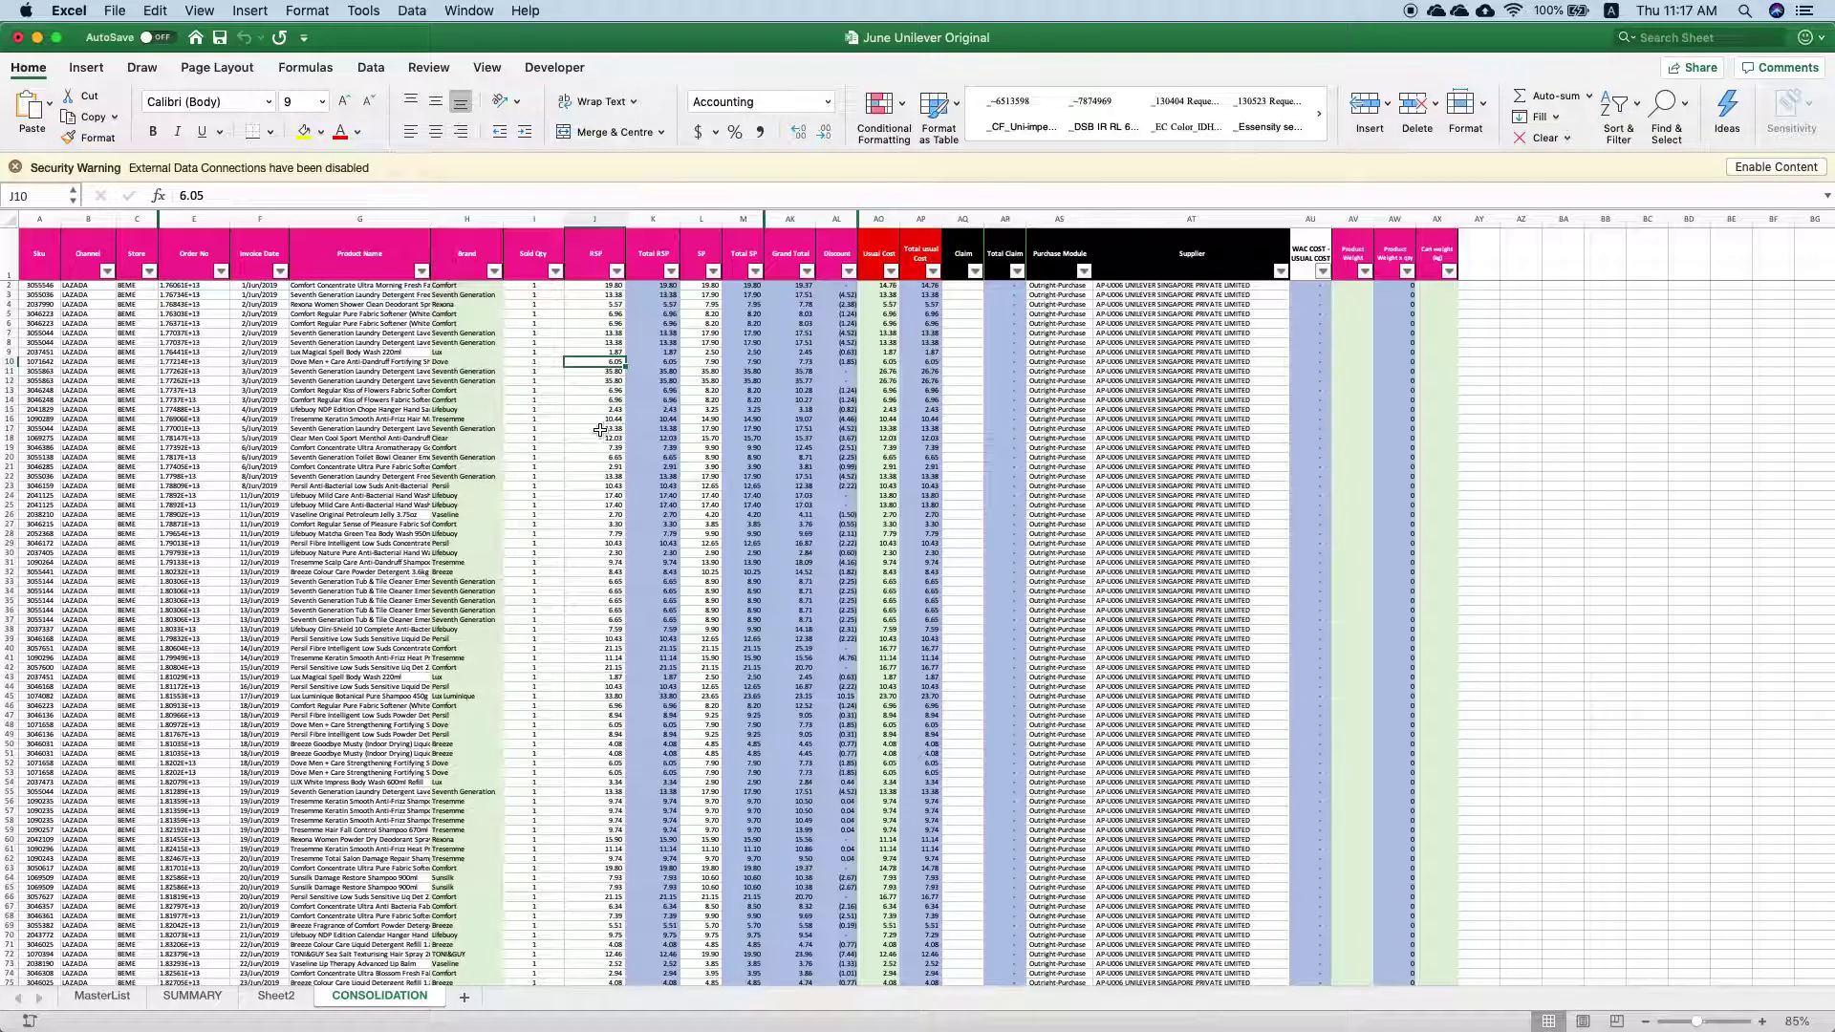
click(192, 995)
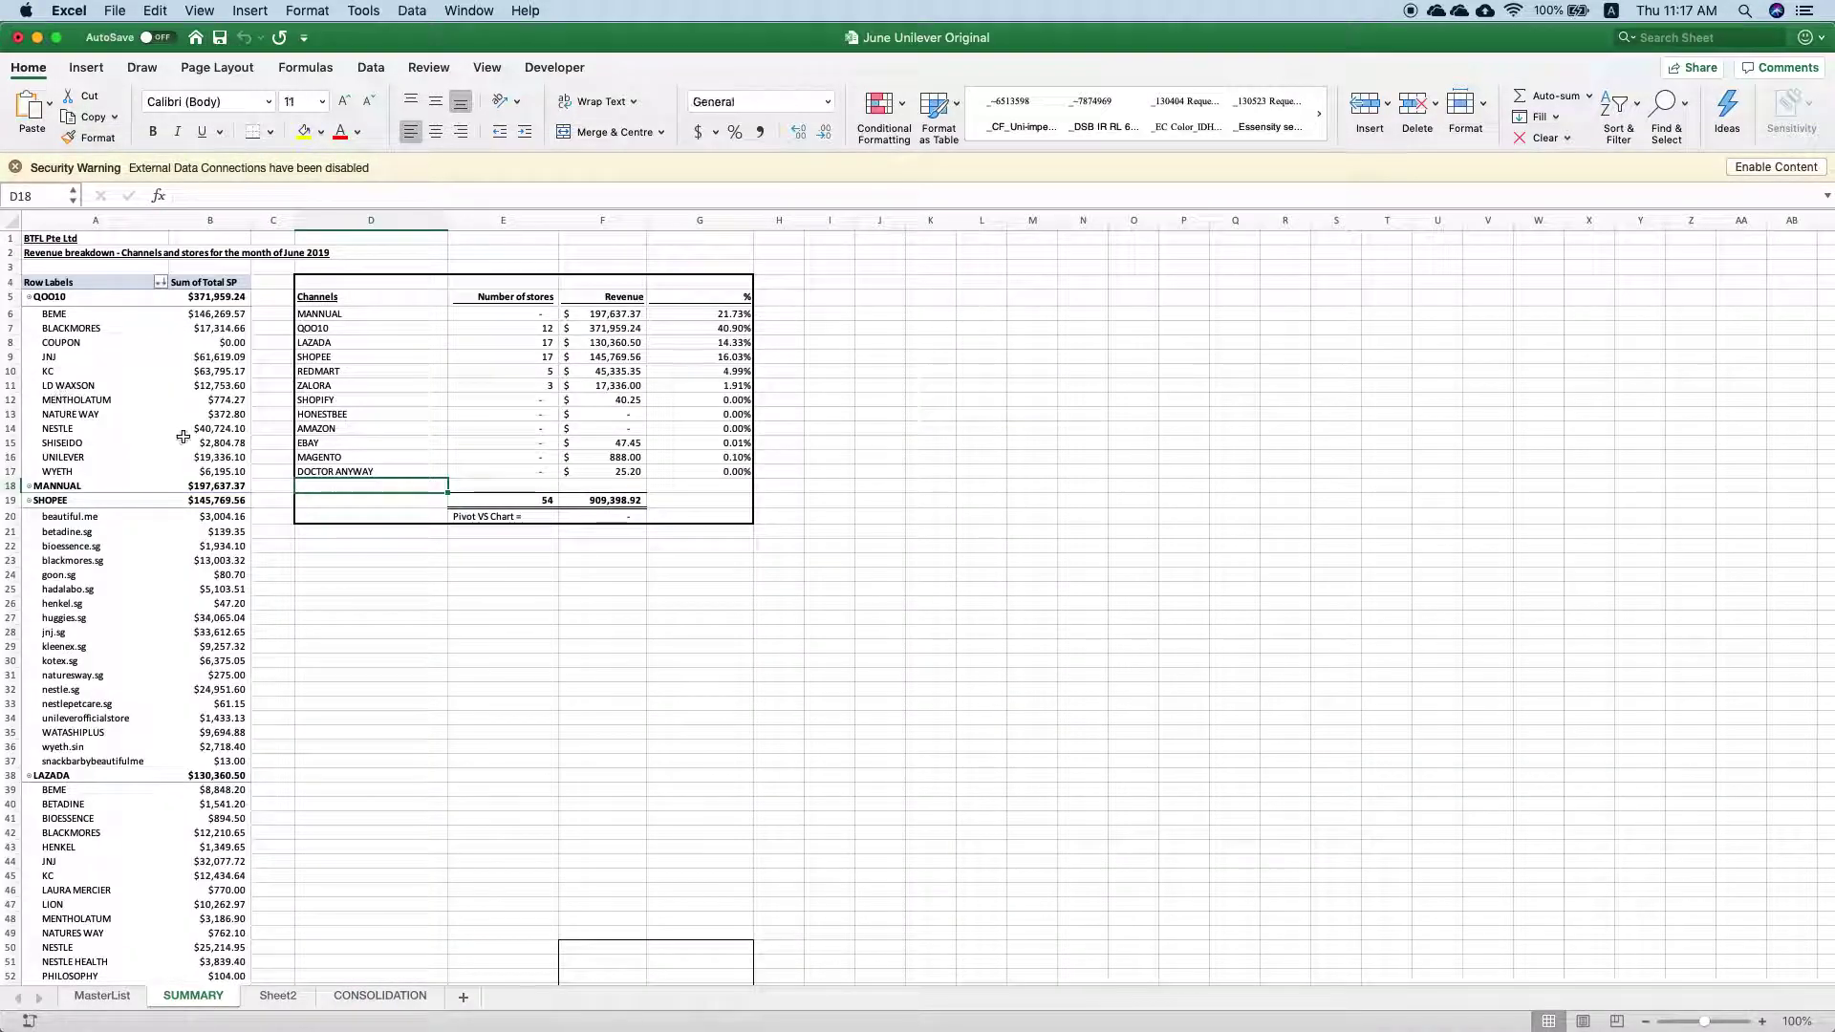
click(277, 995)
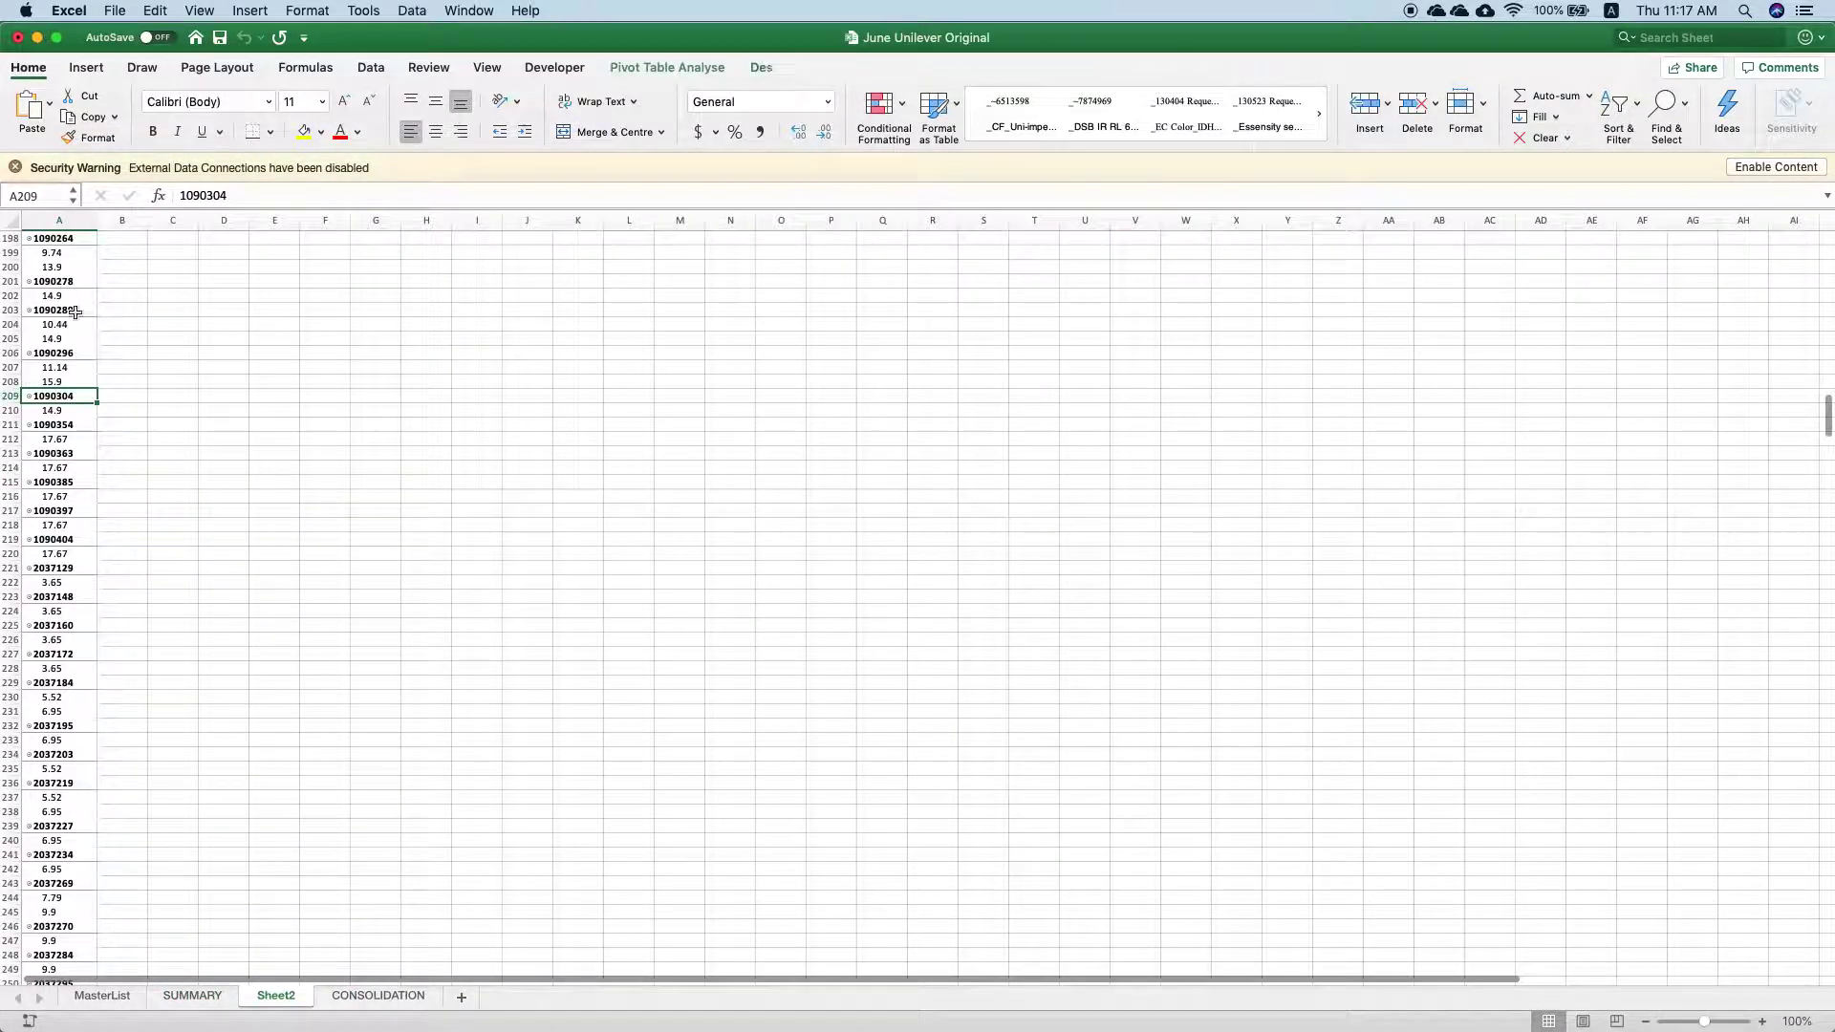
key(ctrl+Up)
click(1367, 794)
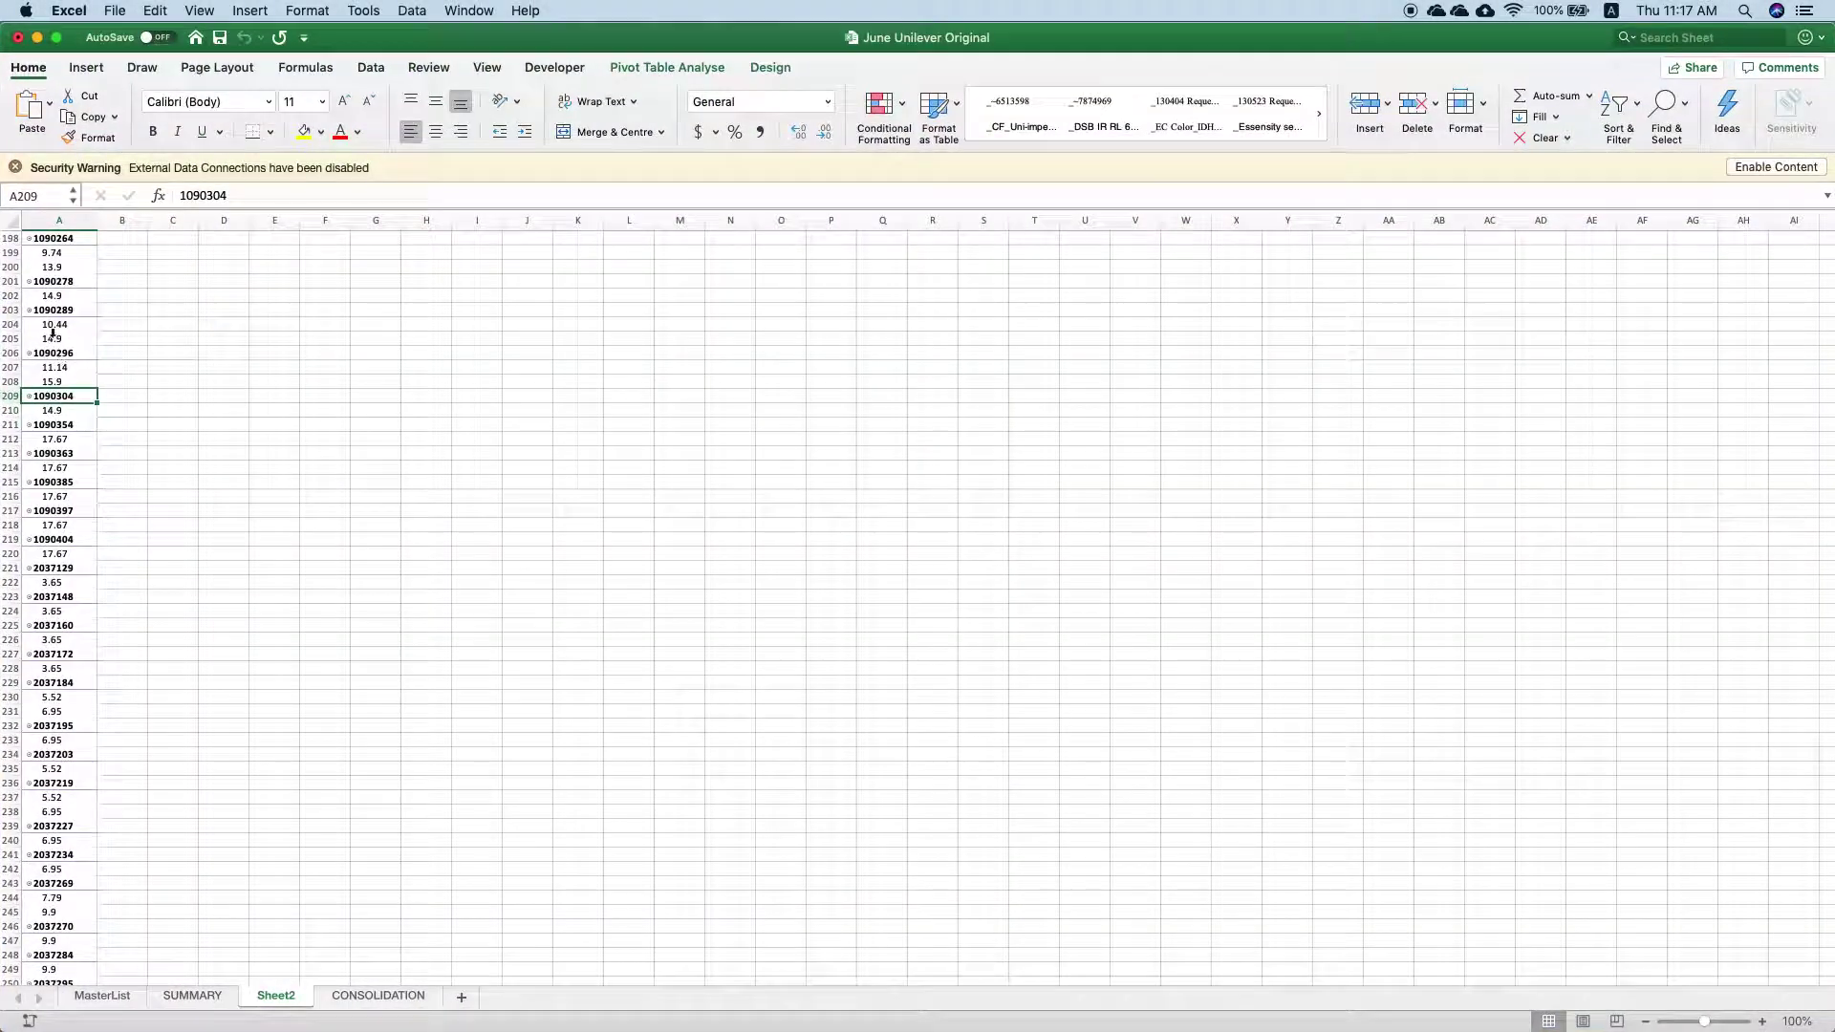
Return to the Unilever June Promo Templatev2 workbook and examine individual Finance Report RSP values on the Monthly (2) sheet
mouse_move(1833, 2)
click(1823, 38)
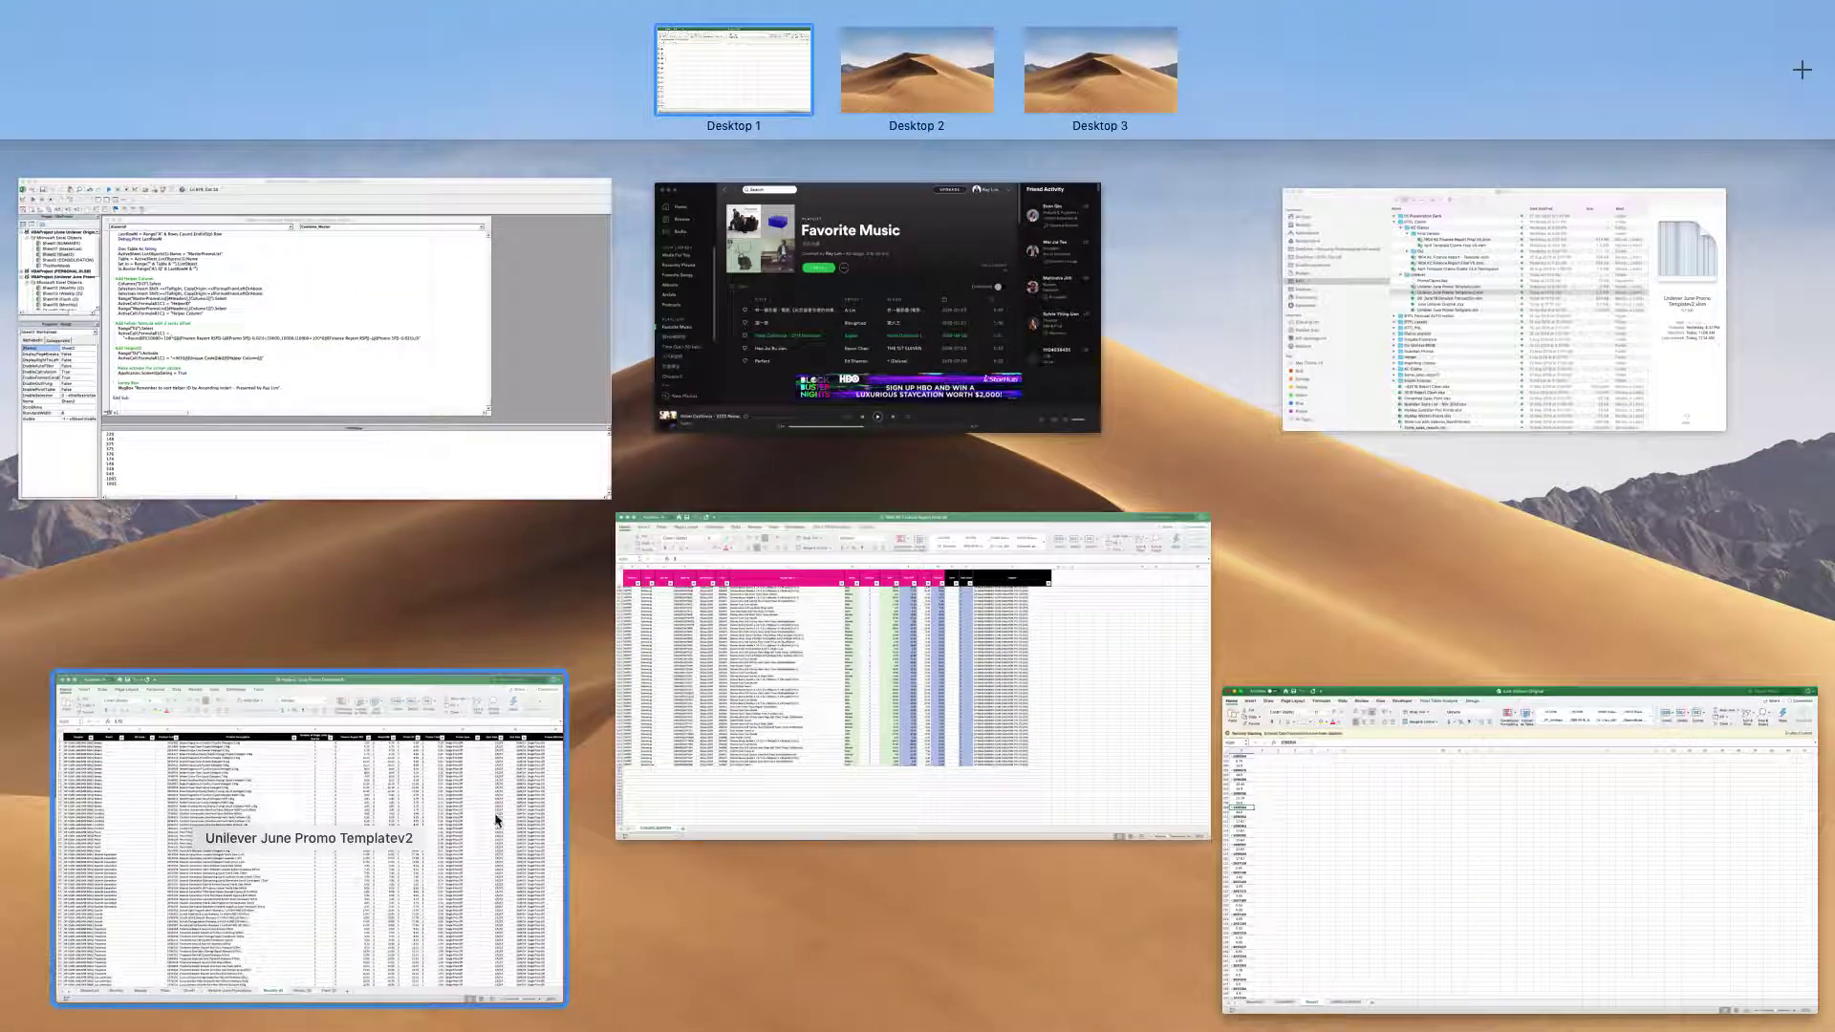
click(432, 821)
click(903, 234)
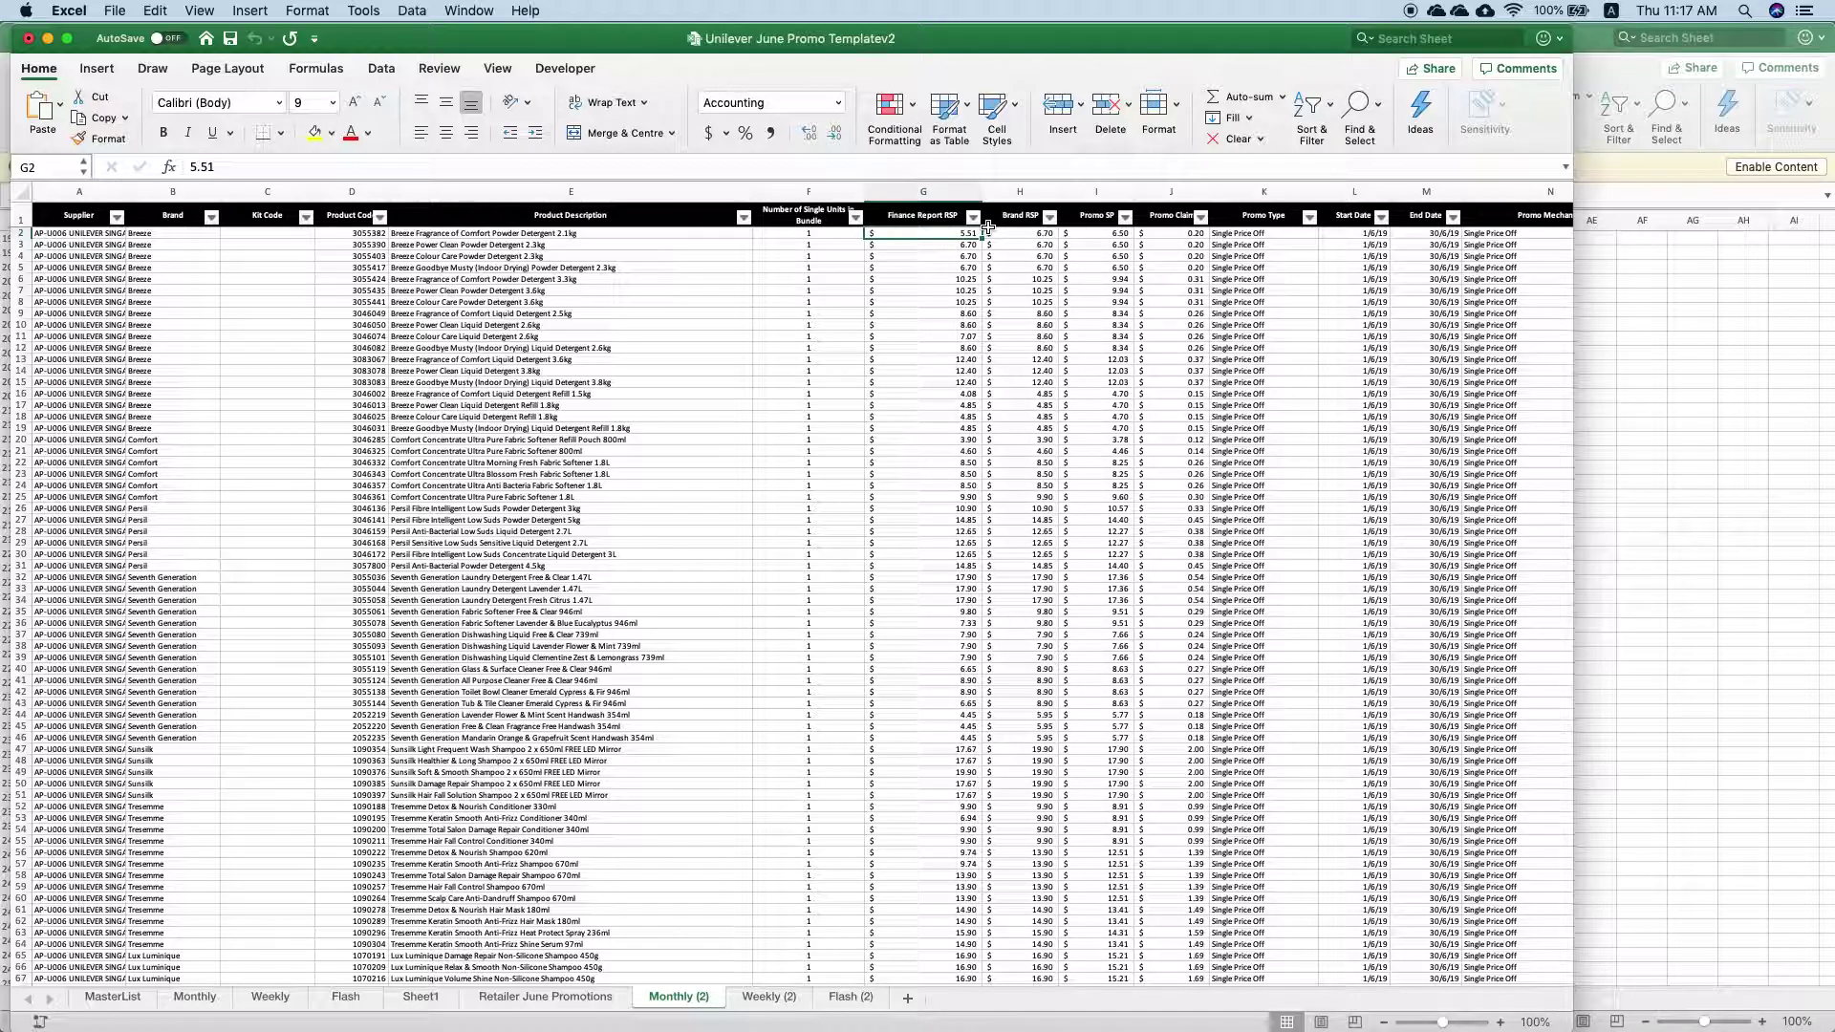
click(930, 248)
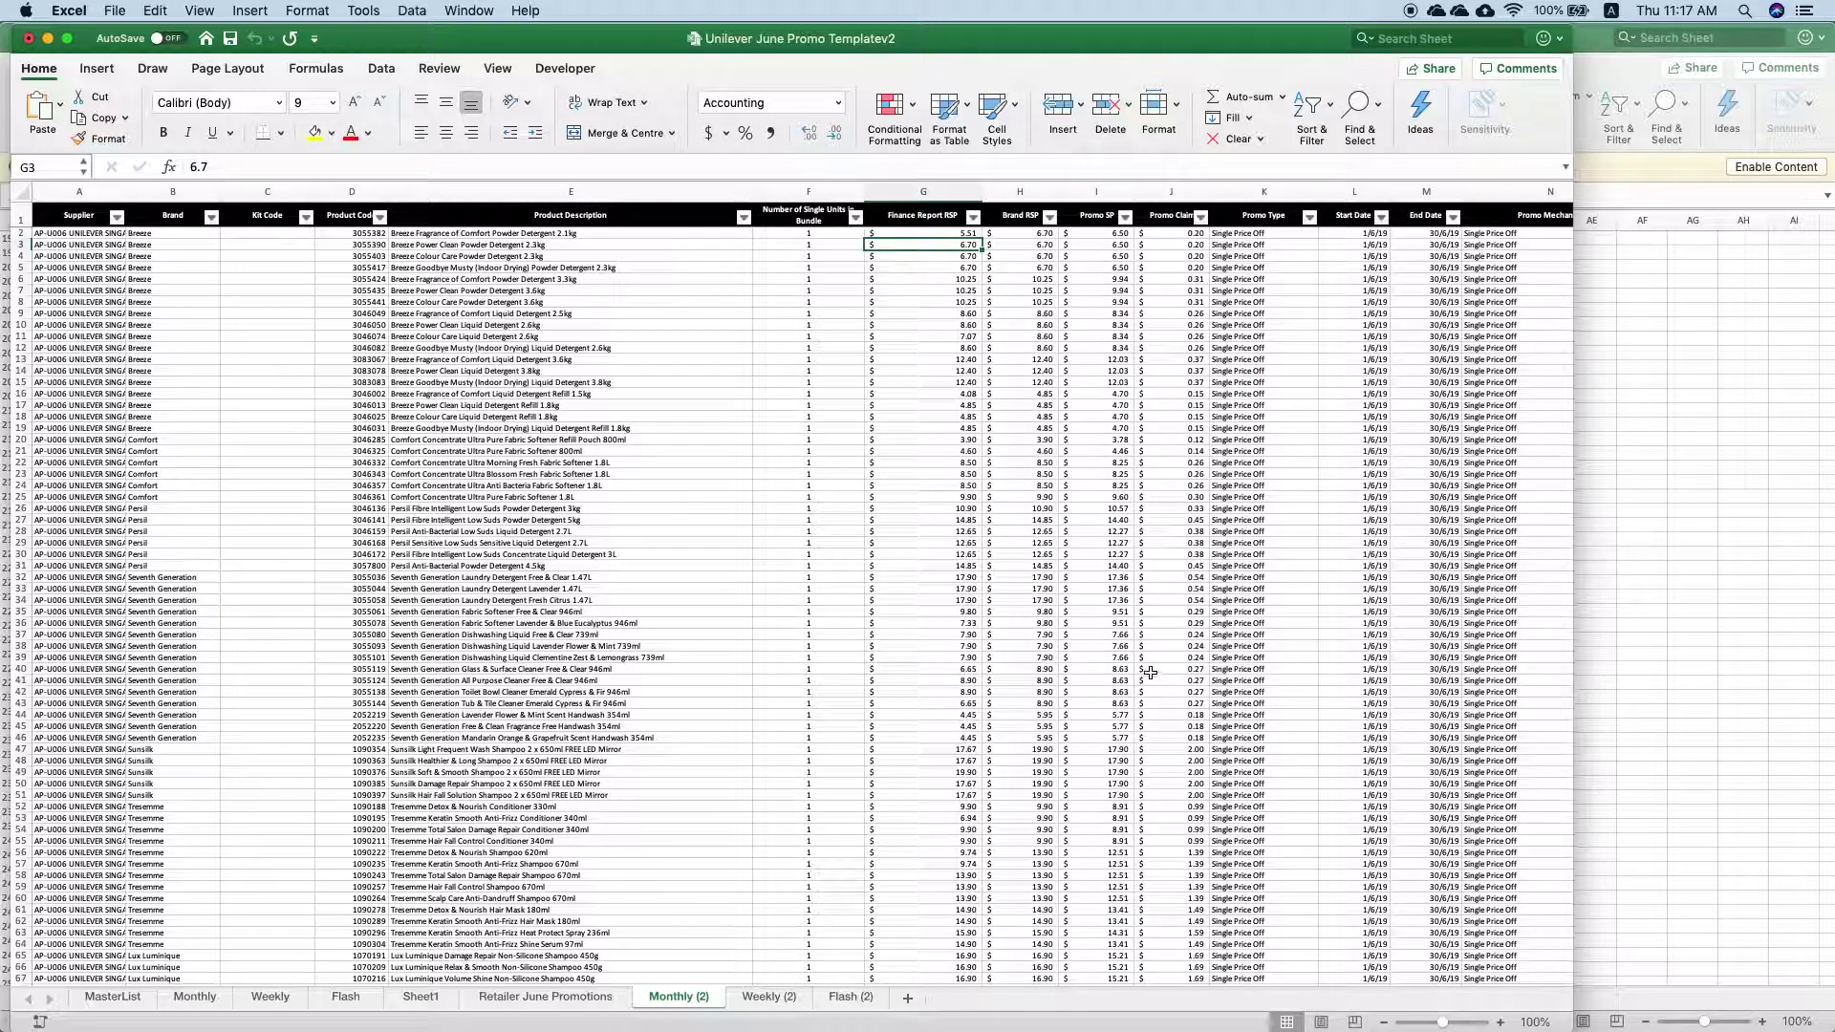
click(958, 577)
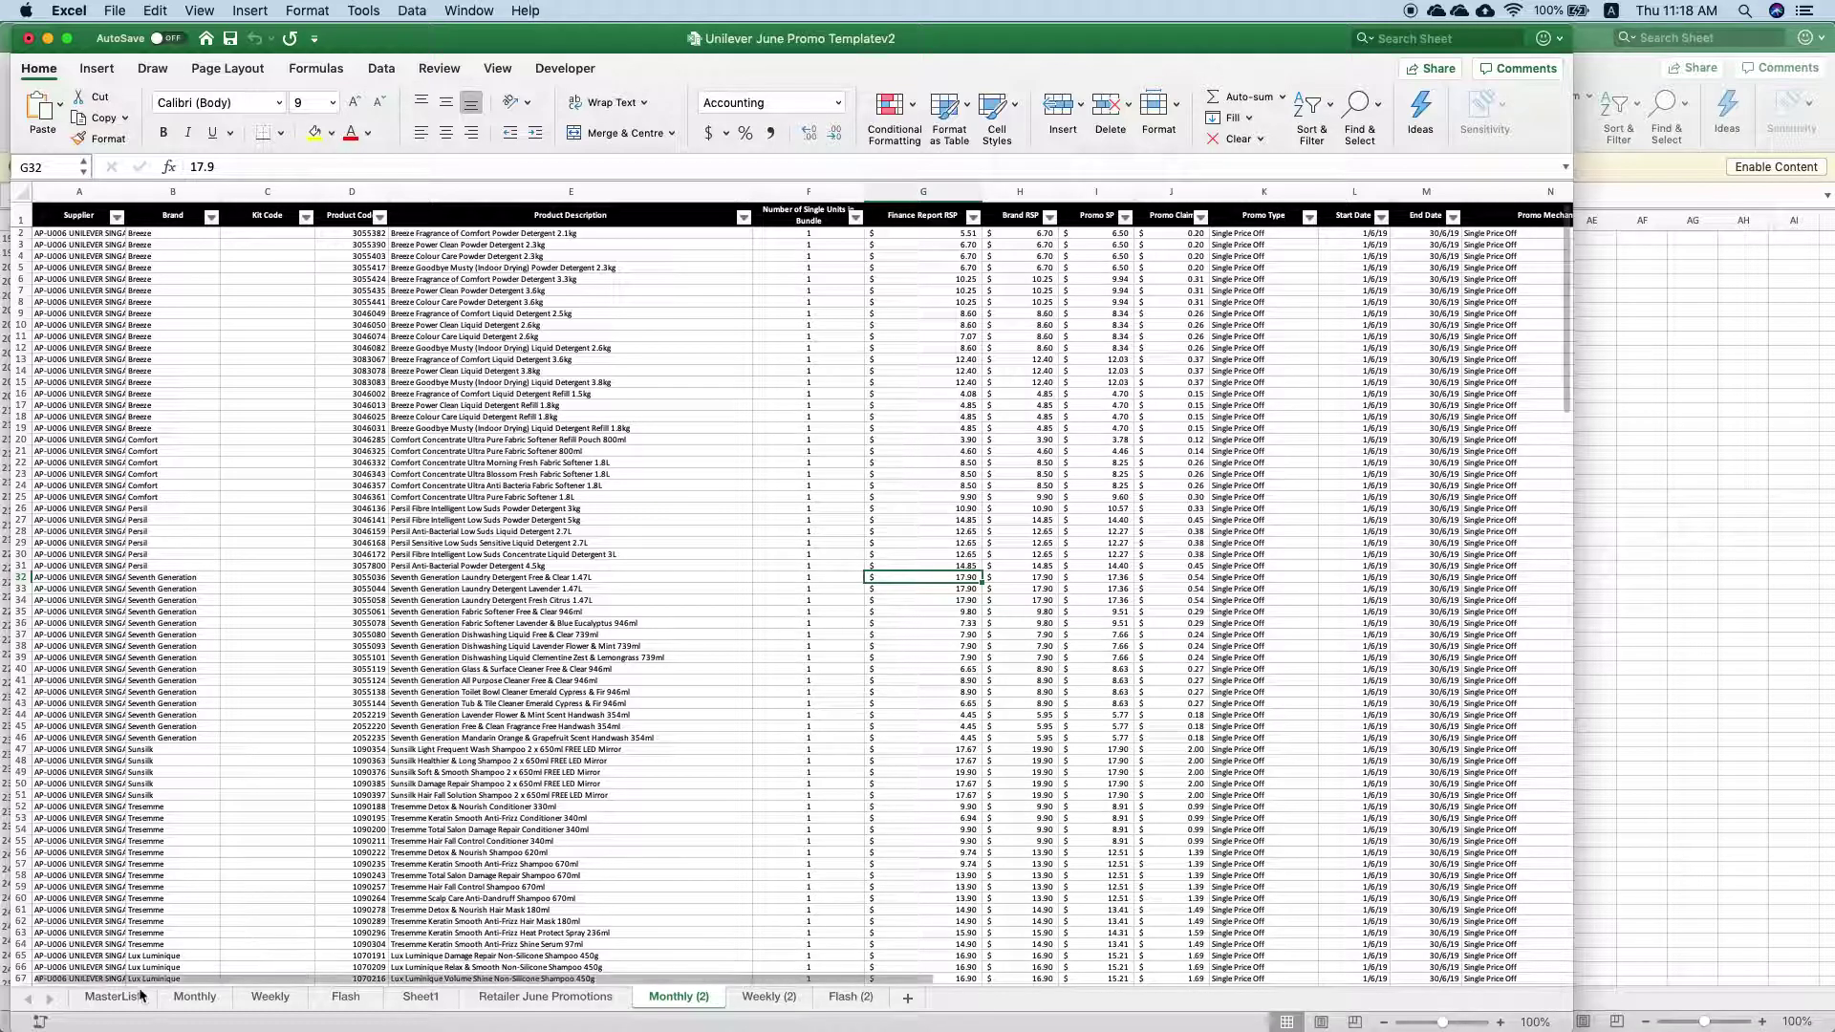
Examine the Helper Column formula on the MasterList sheet and check a further Finance Report RSP value on Monthly (2)
click(114, 996)
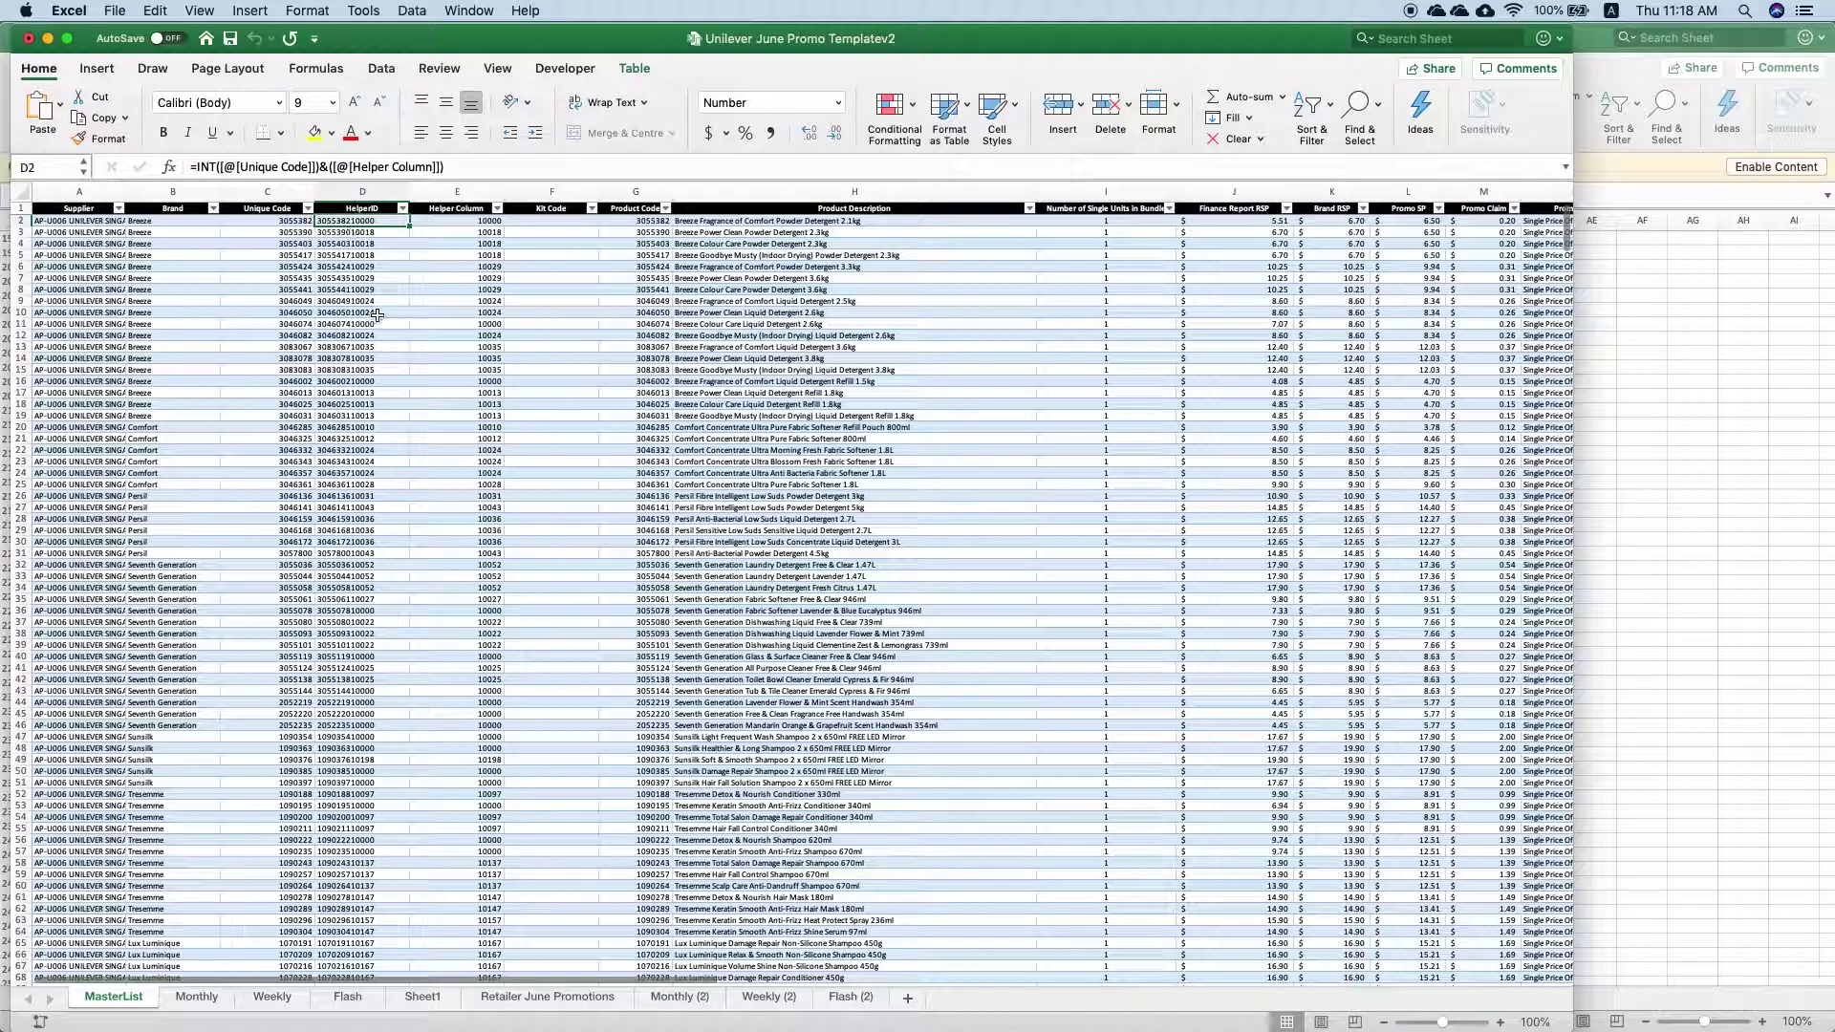
click(464, 232)
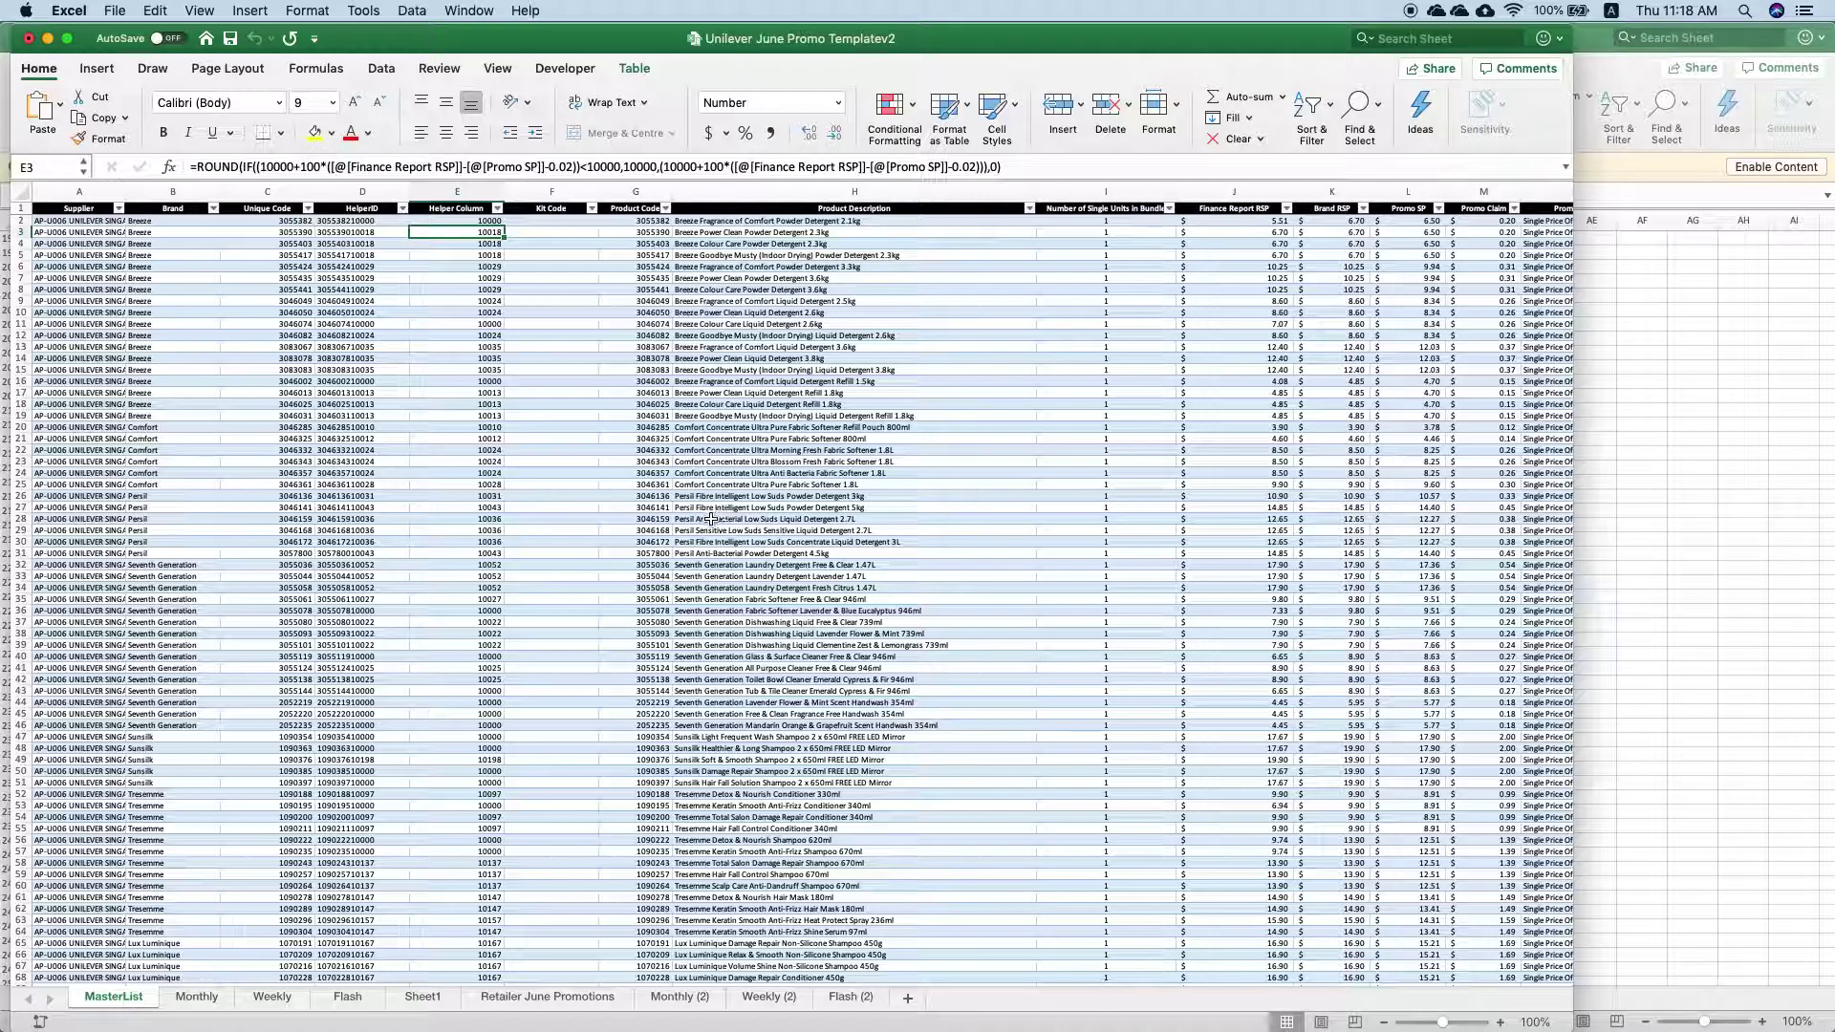
click(678, 997)
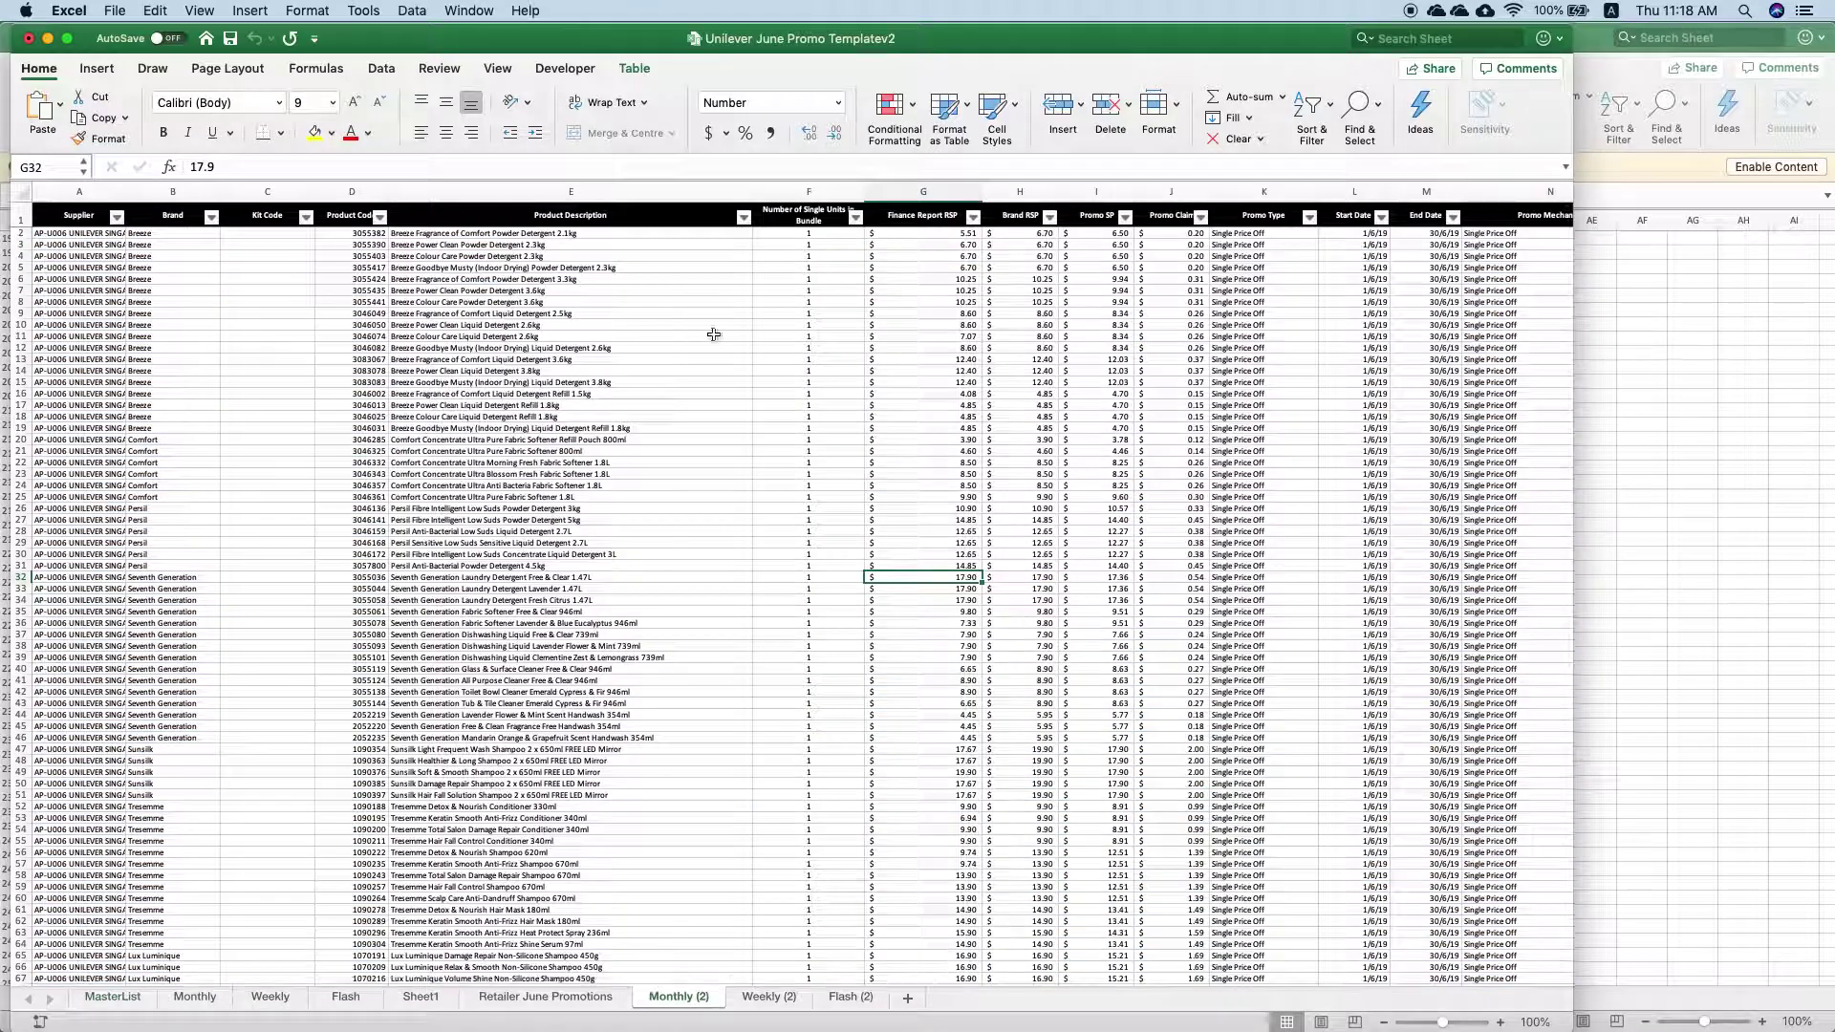
click(959, 702)
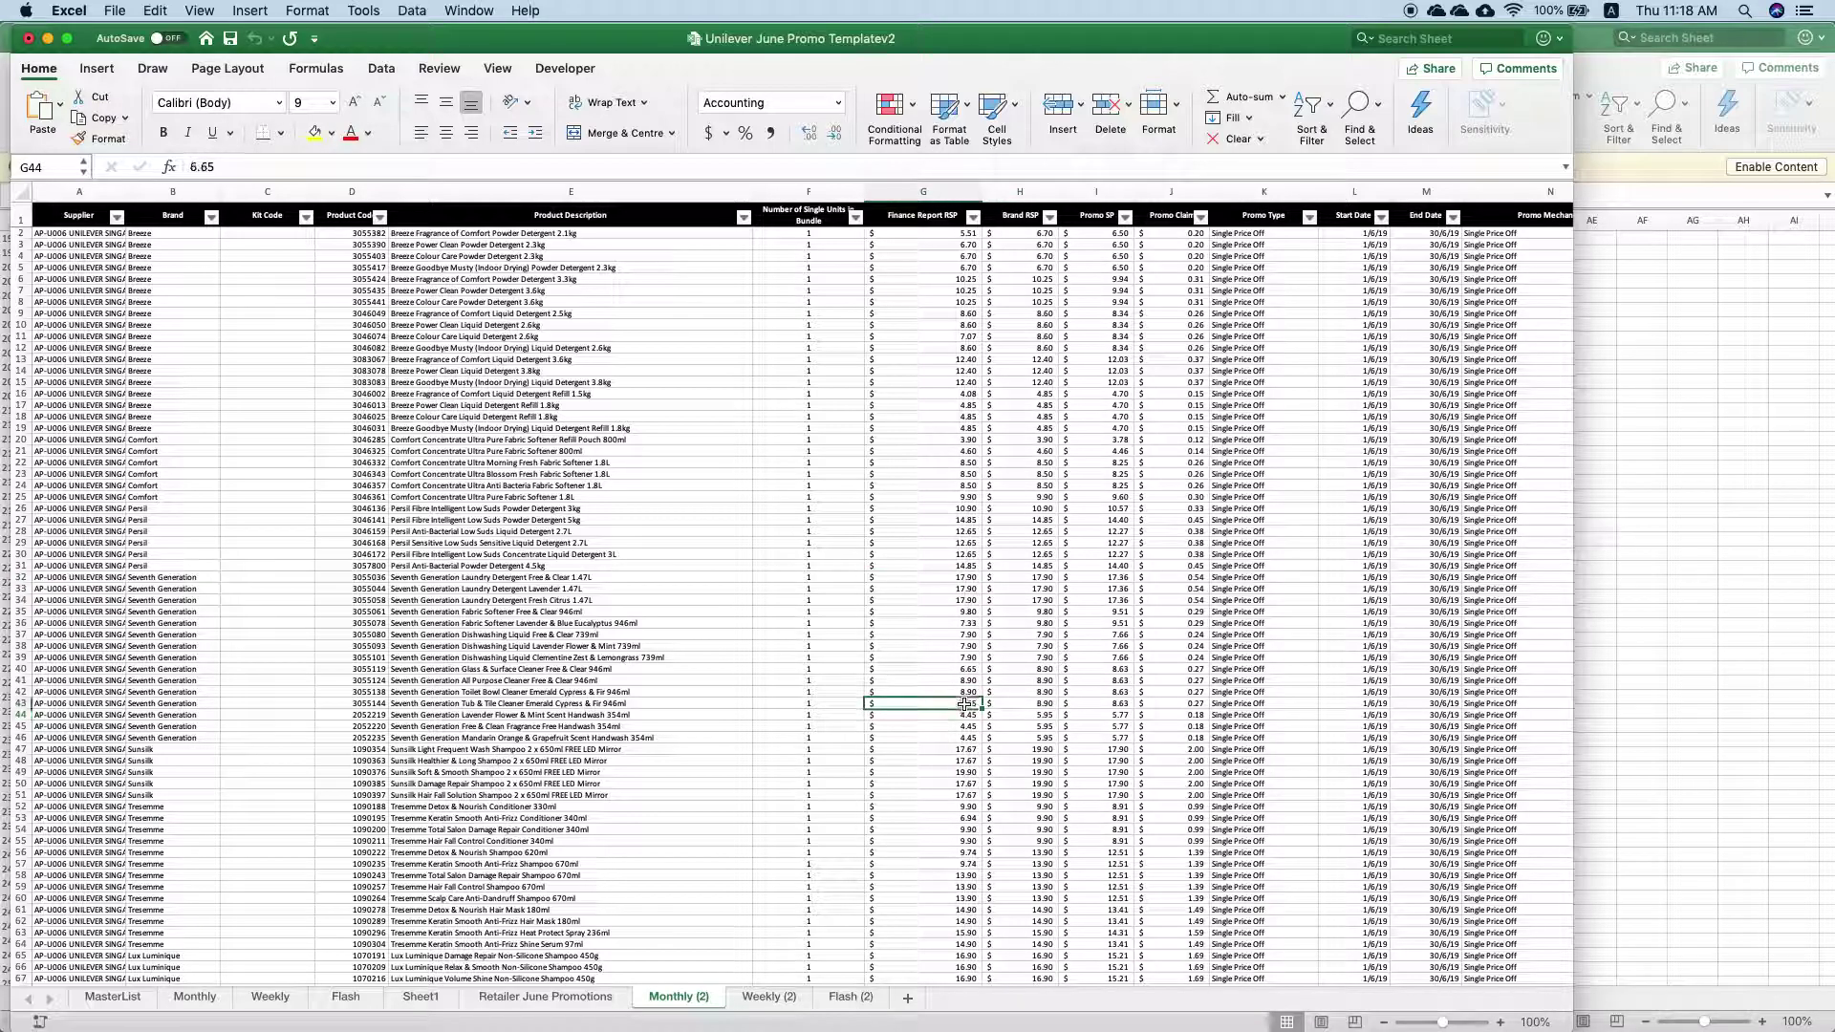
Check the Finance Report RSP values in G44:G46 and the Promo SP to End Date cells beside them on Monthly (2)
click(960, 717)
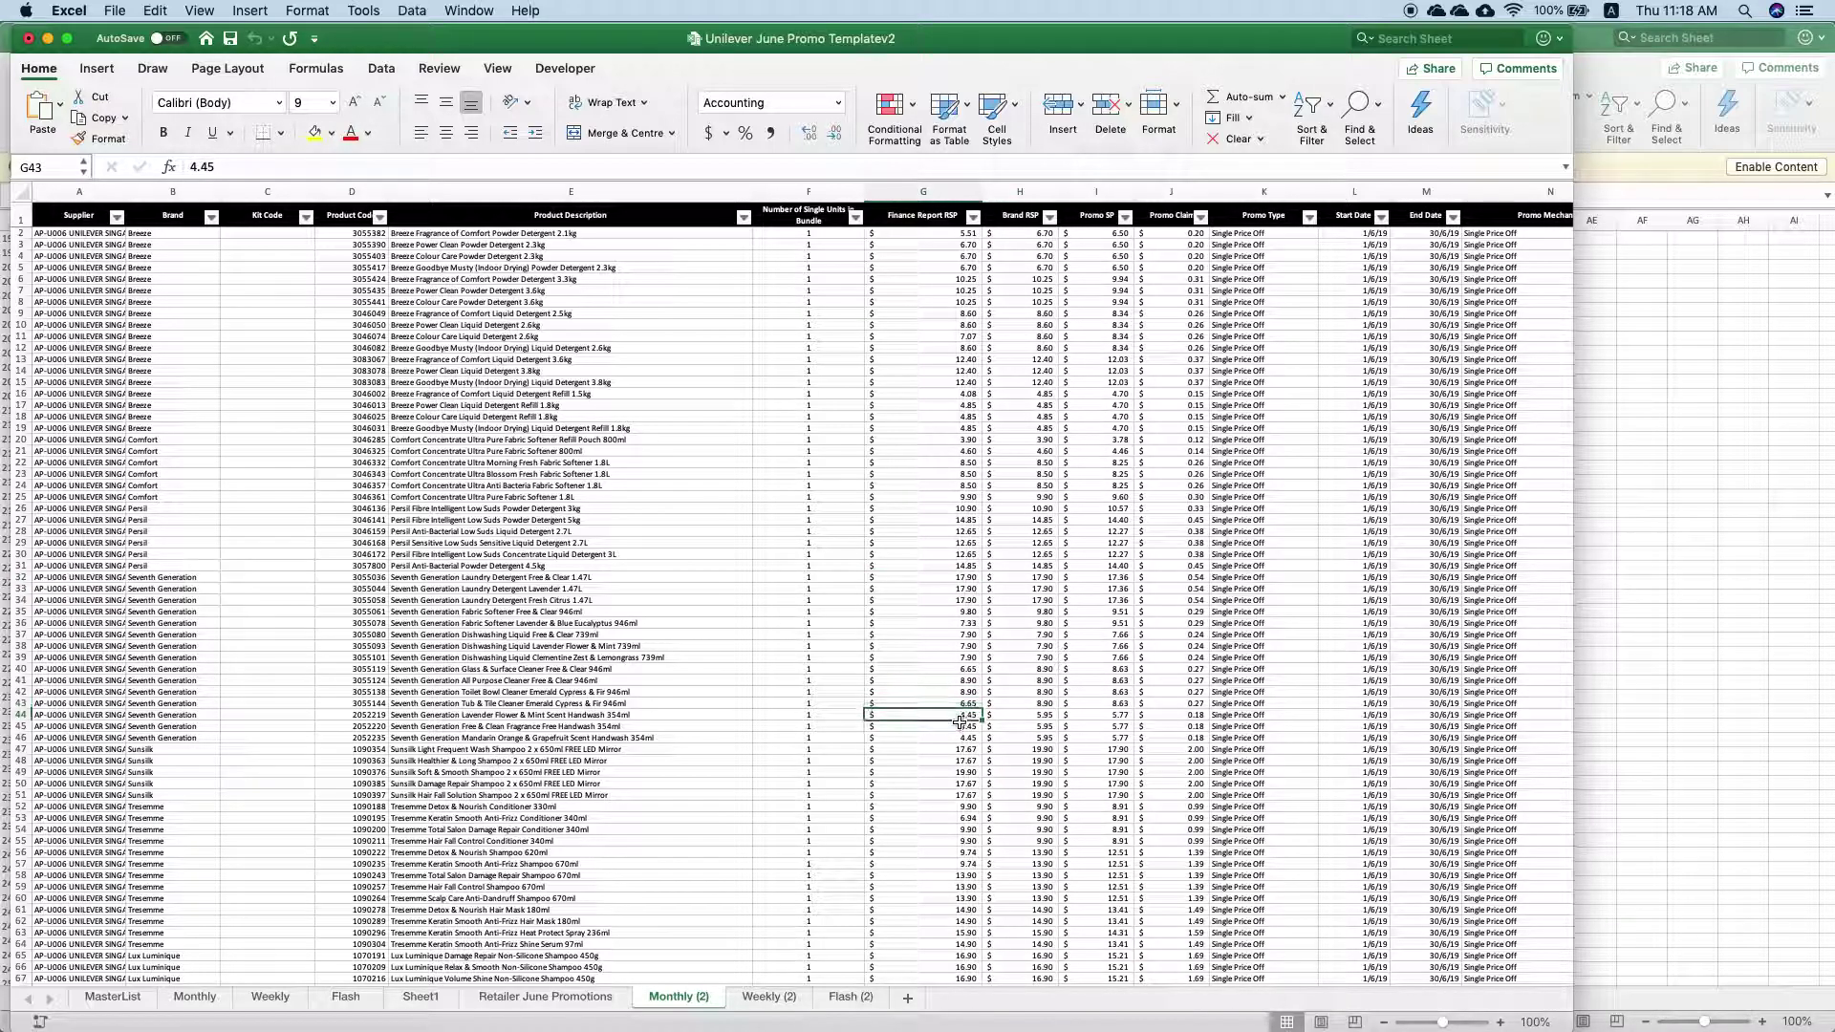
drag(959, 722, 958, 737)
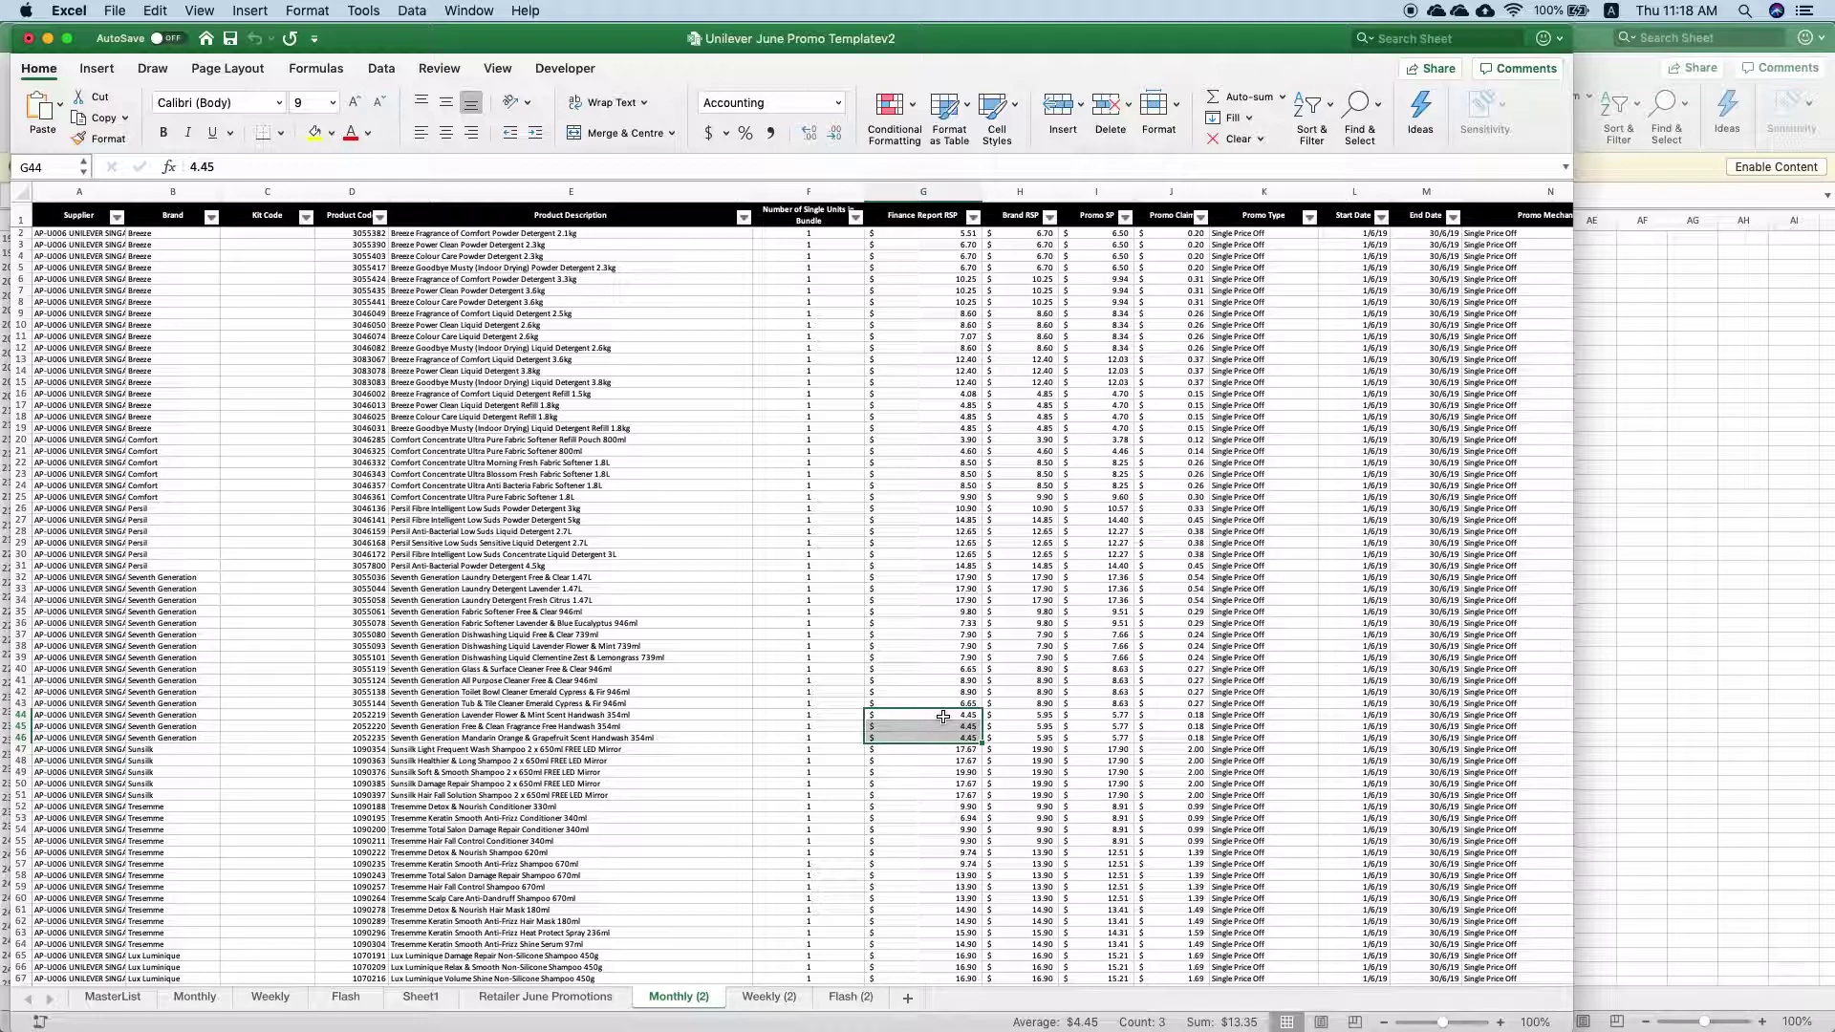
drag(1106, 715, 1520, 750)
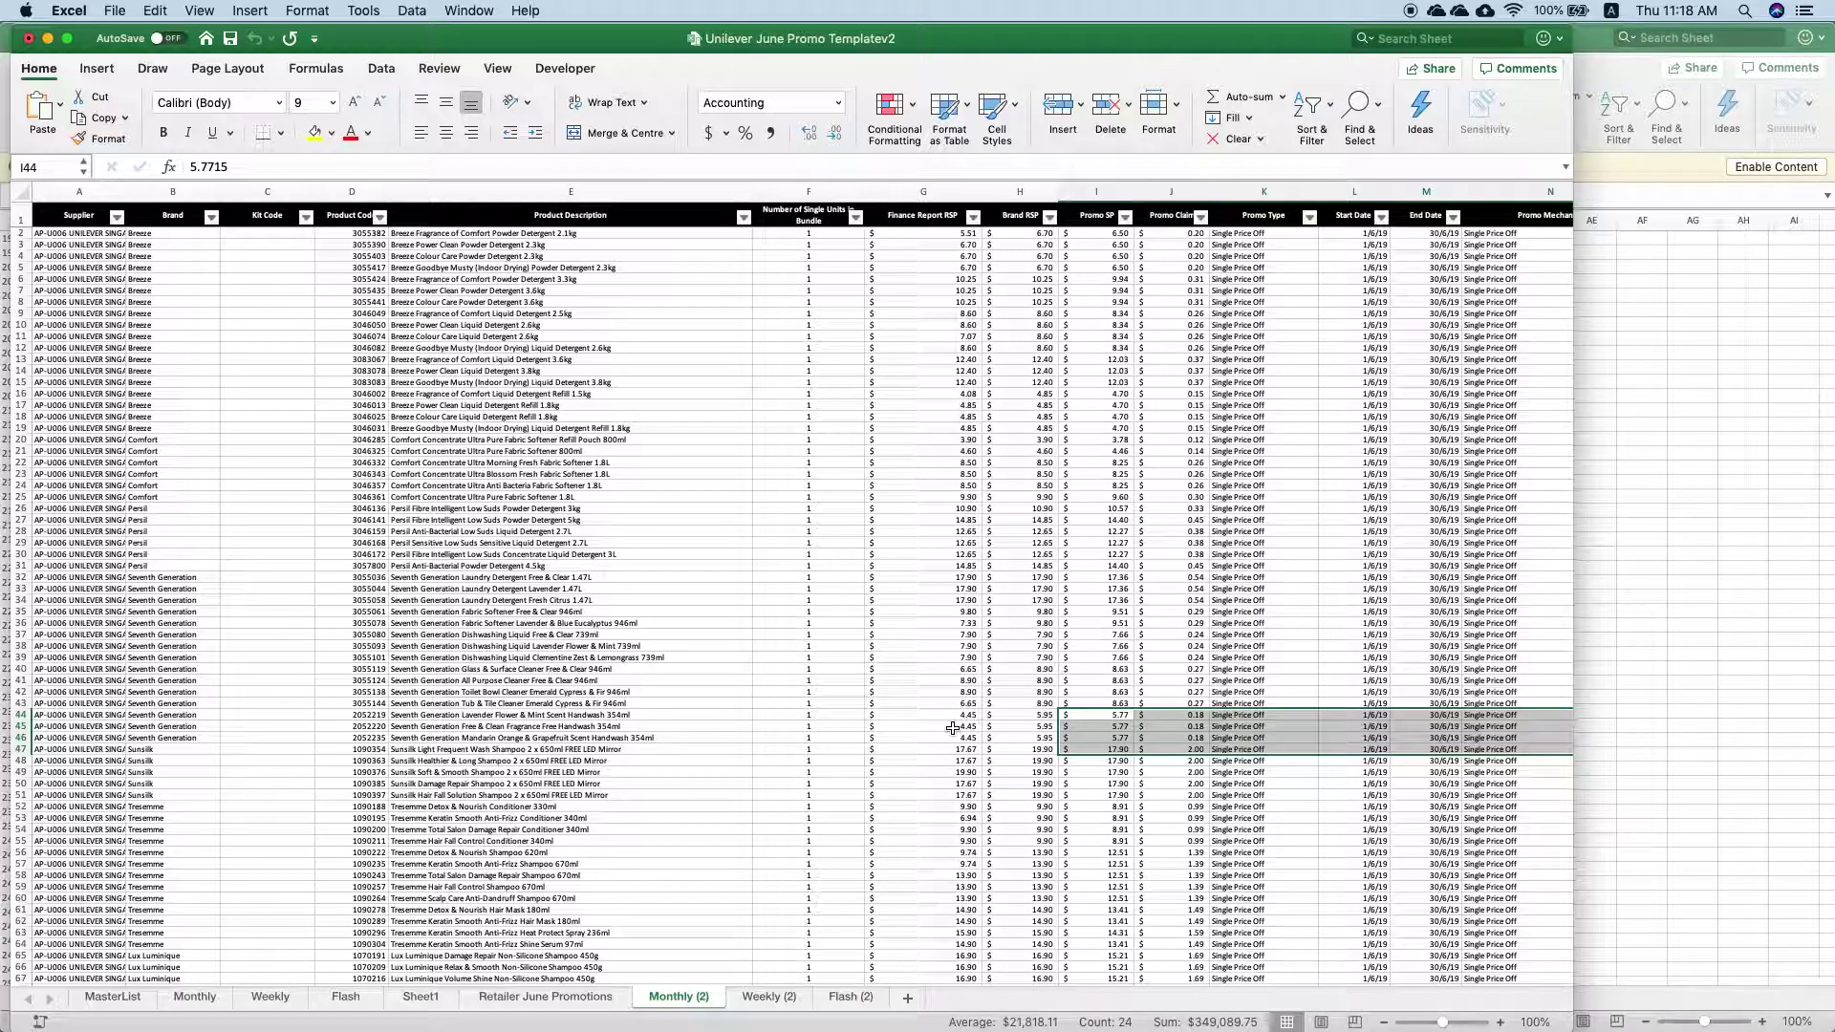
Switch to the 1904 KC Finance Report Final V6 workbook and examine the column layout of its CONSOLIDATION sheet
key(ctrl+Up)
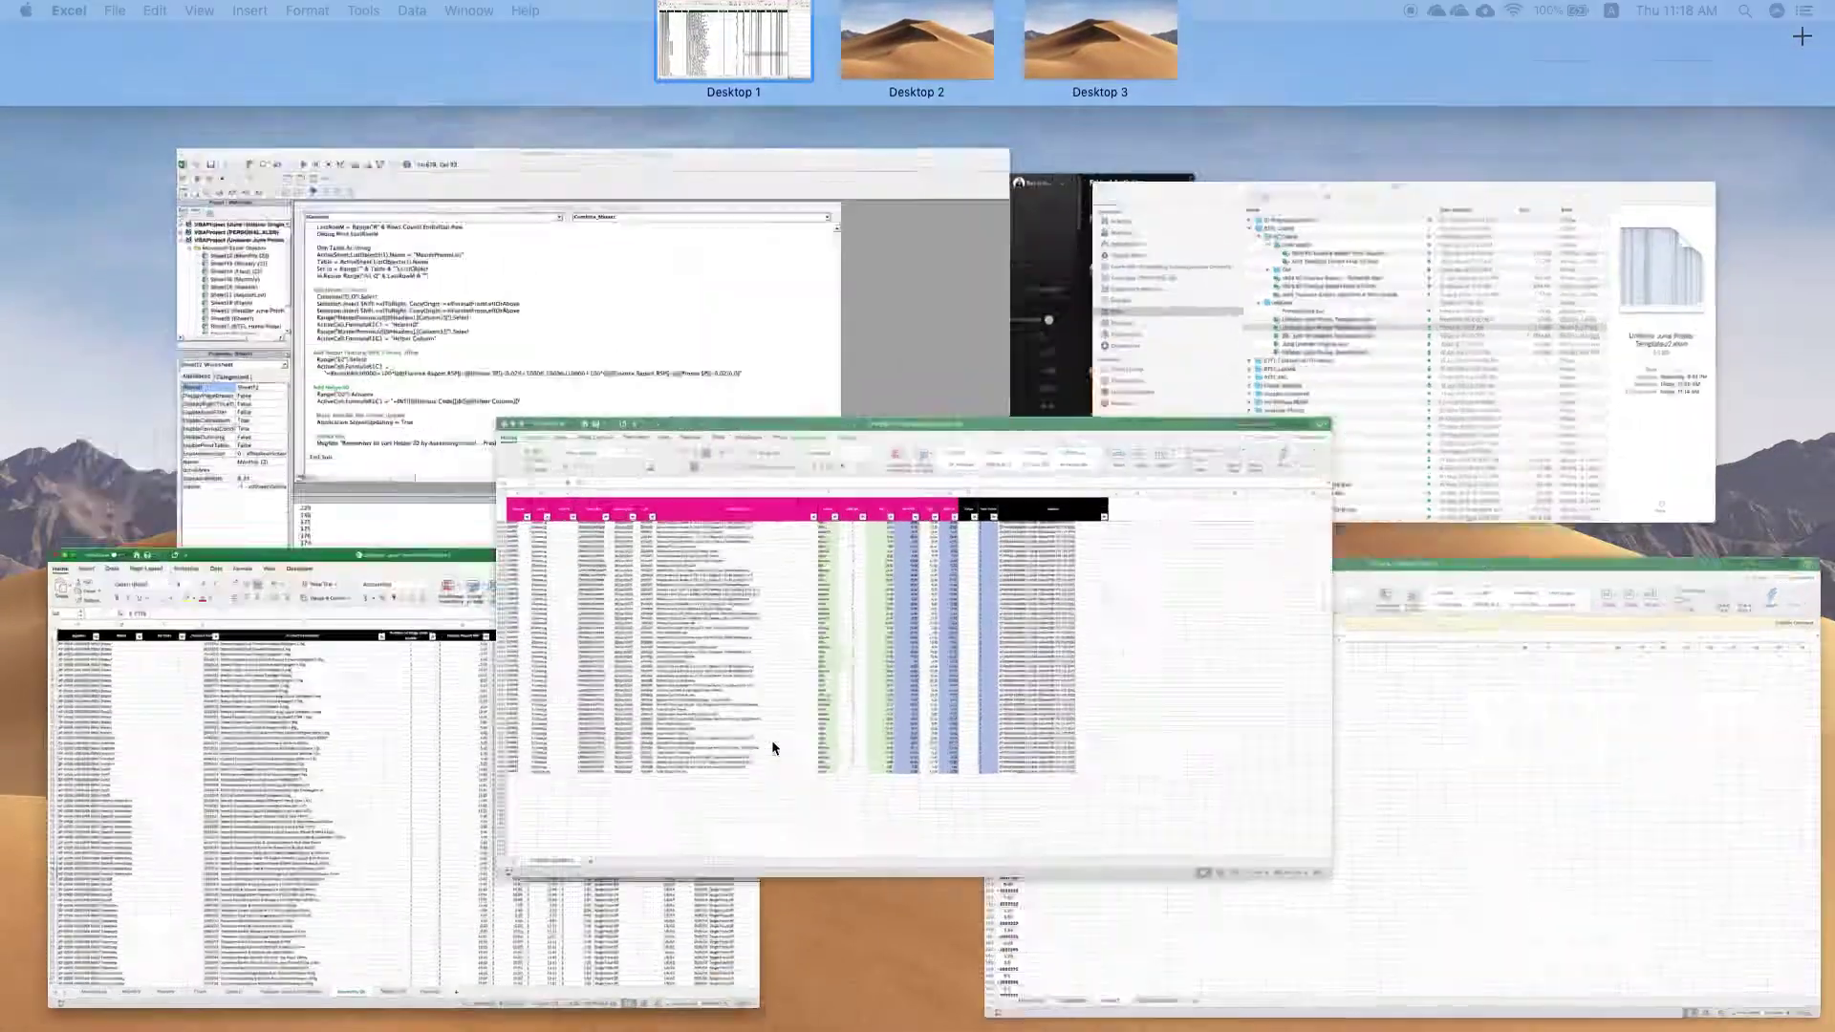
click(773, 747)
key(ctrl+Up)
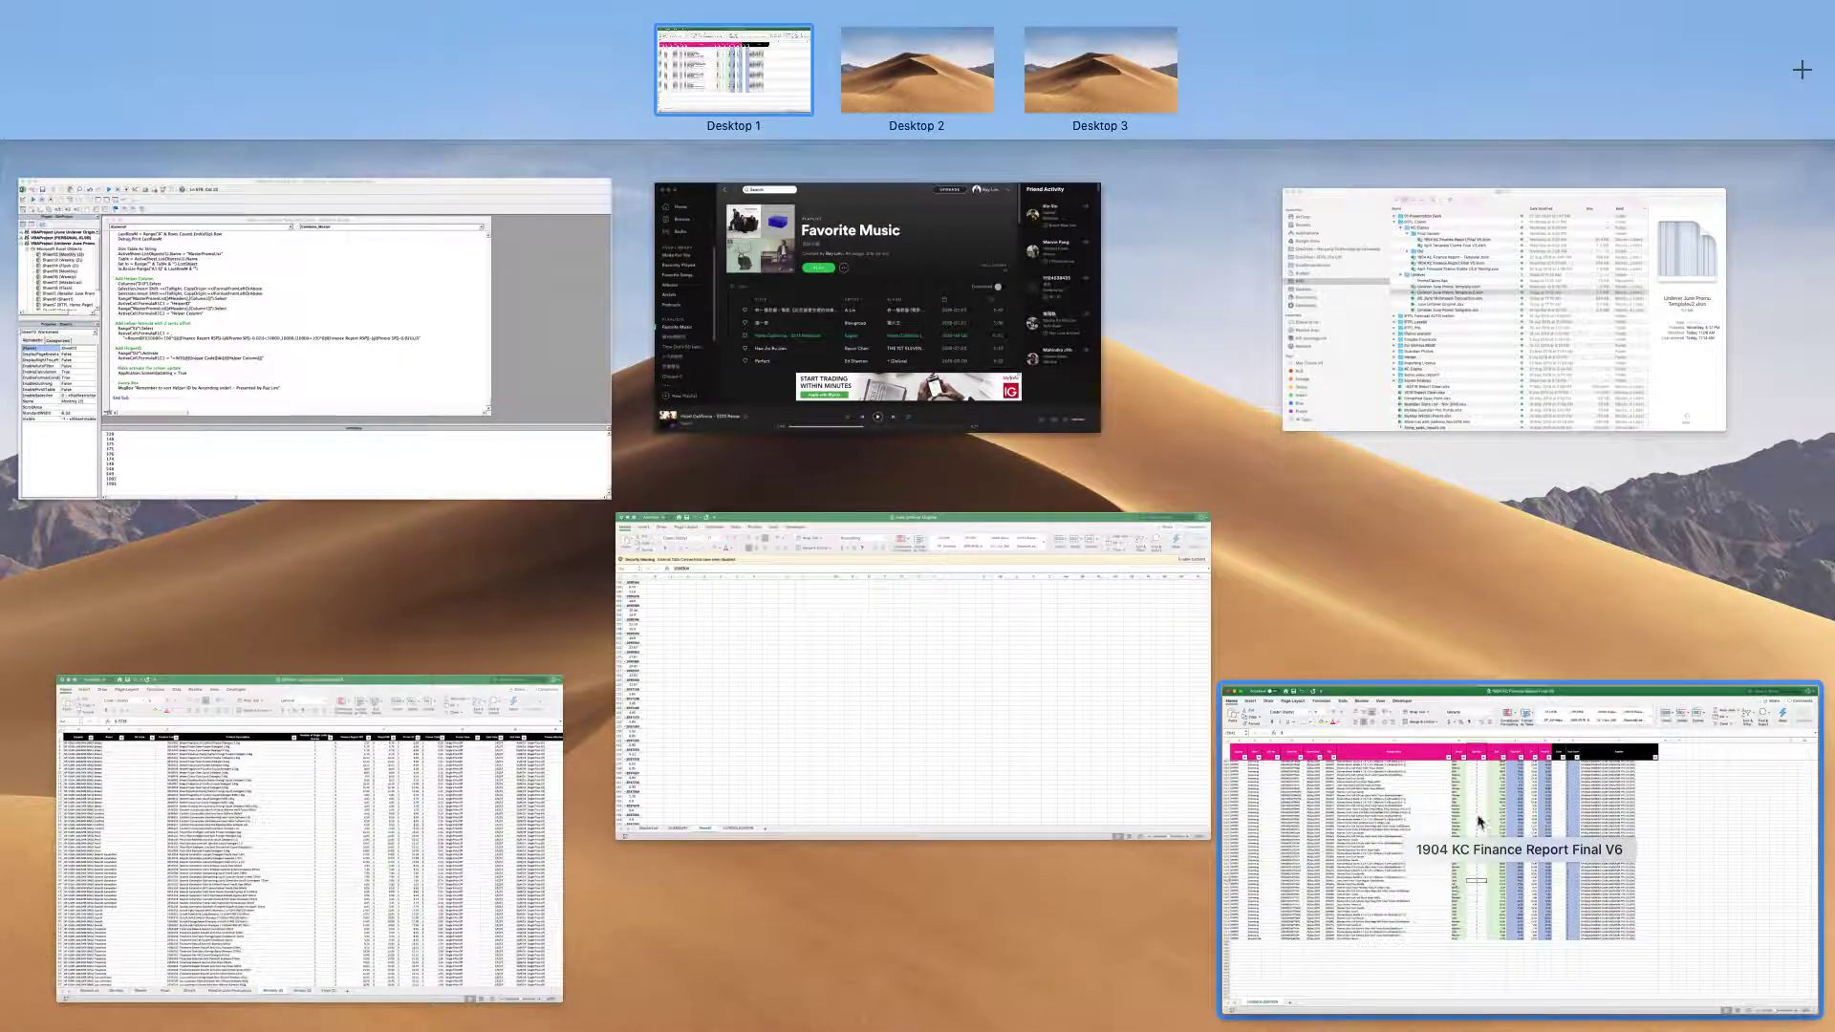
click(1465, 870)
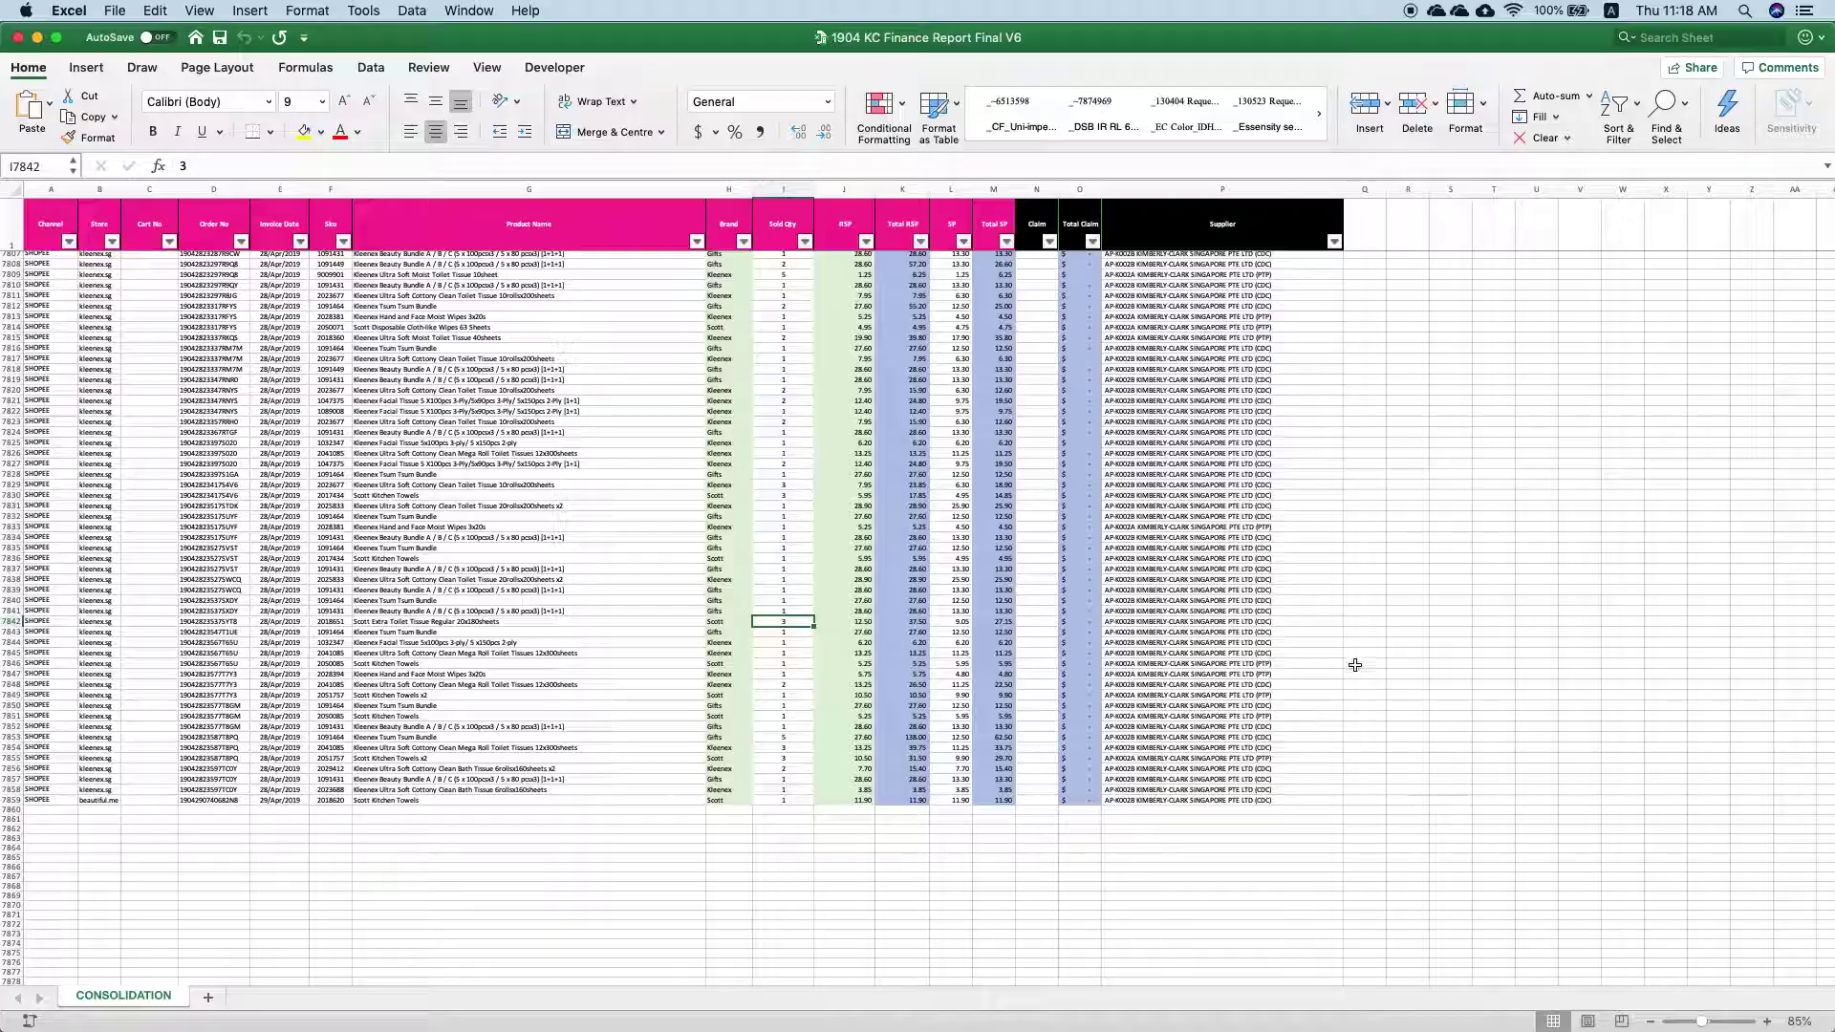
key(ctrl+Up)
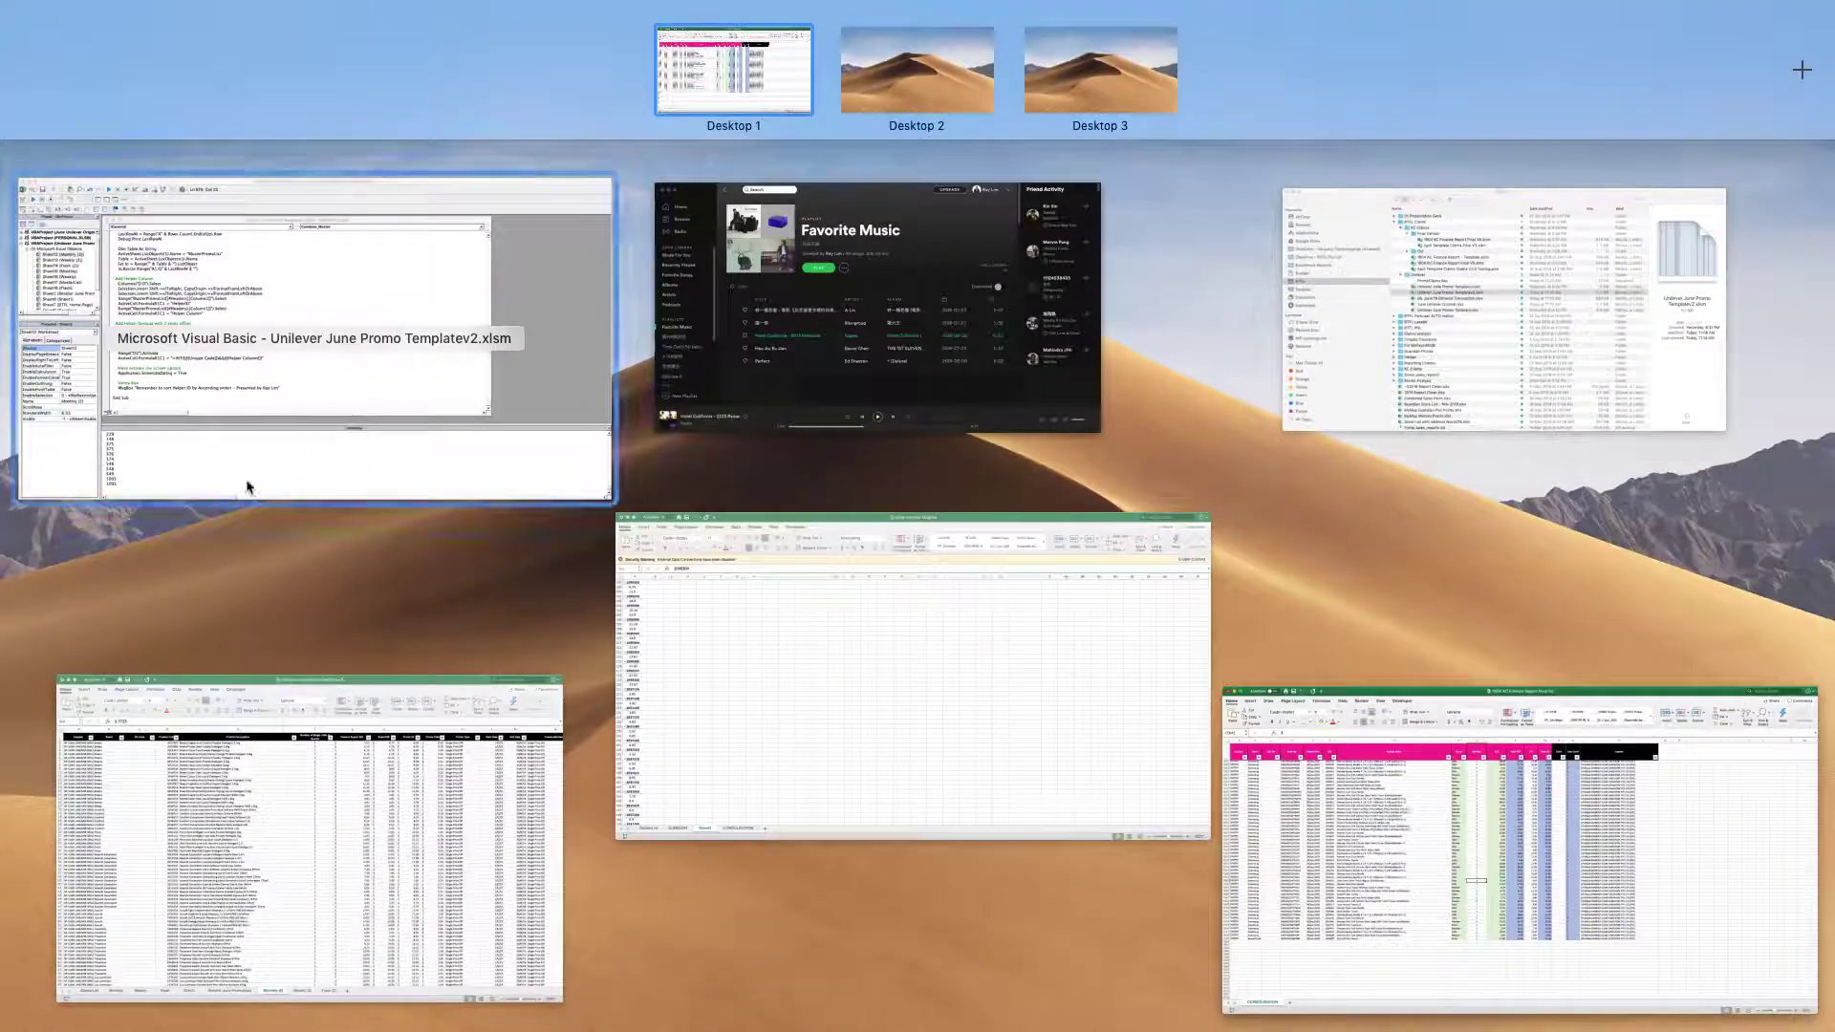
Switch to the June Unilever Original workbook and move the CONSOLIDATION sheet in front of MasterList
click(767, 595)
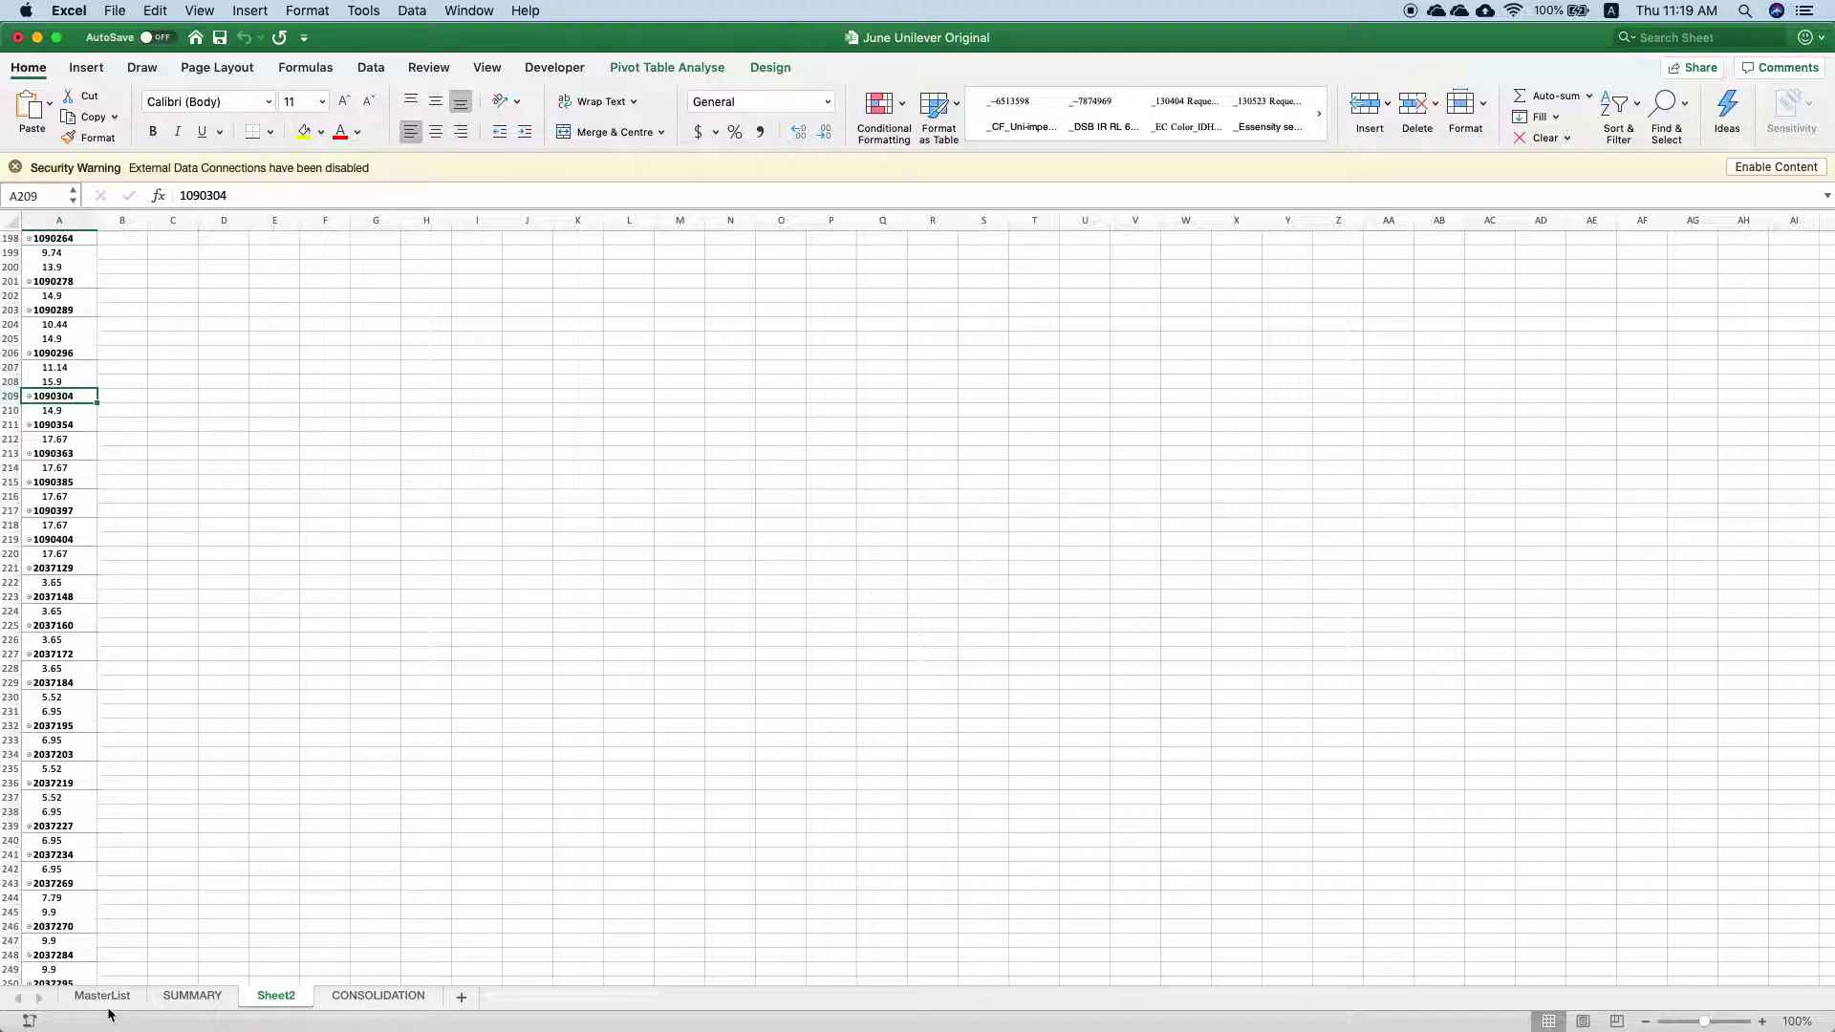
key(ctrl+Page_Down)
drag(77, 981, 132, 1005)
click(268, 997)
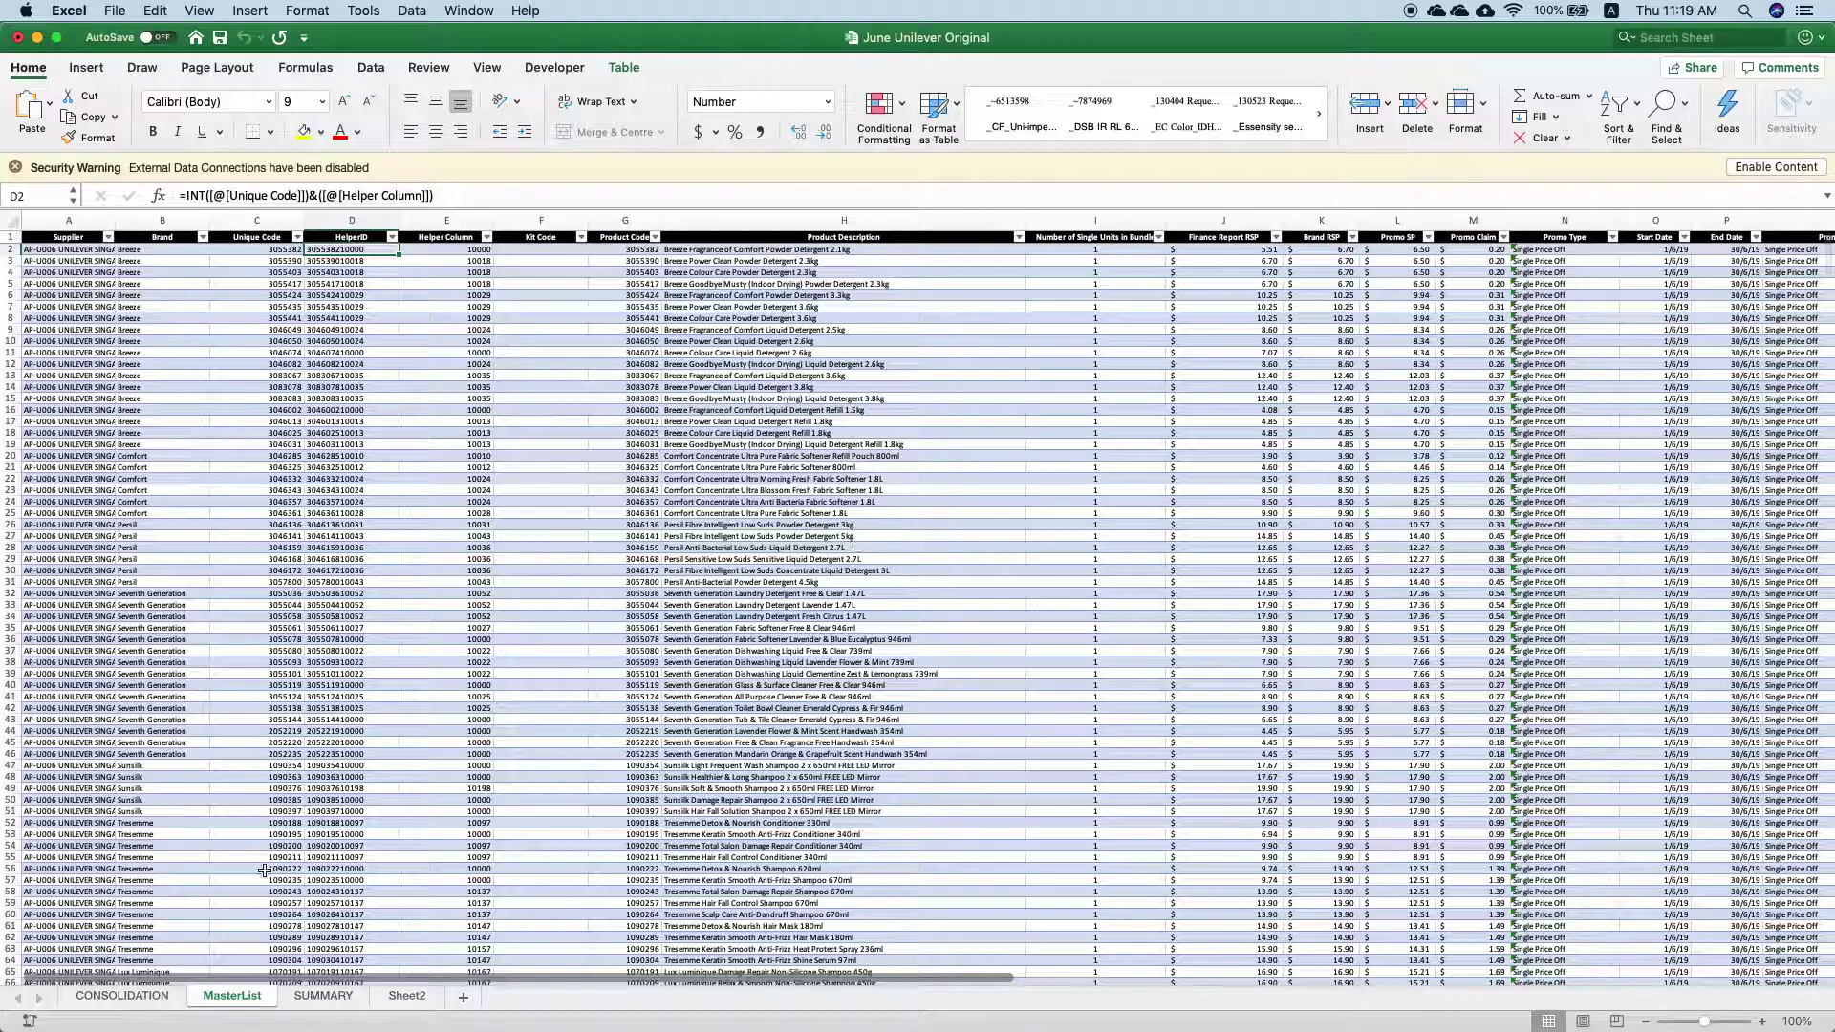
Unhide all hidden columns across the data range of the CONSOLIDATION sheet
click(123, 995)
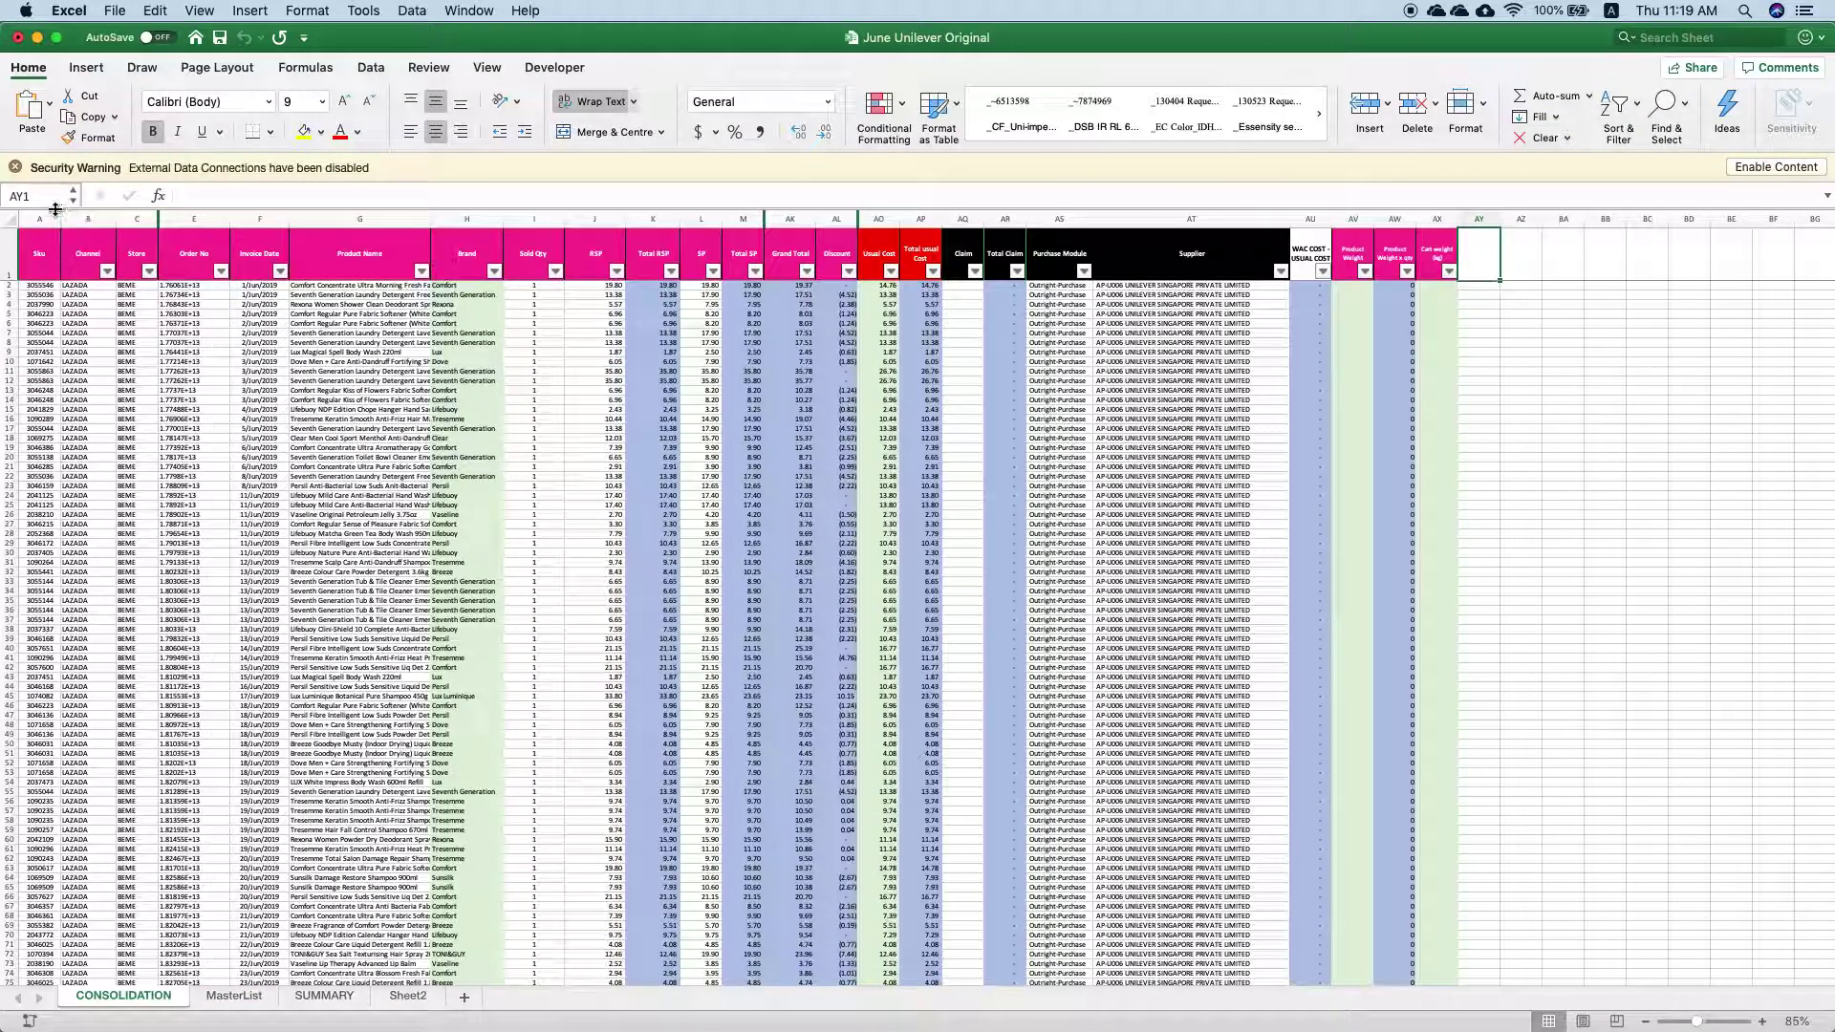
drag(39, 219, 1437, 219)
right_click(1436, 219)
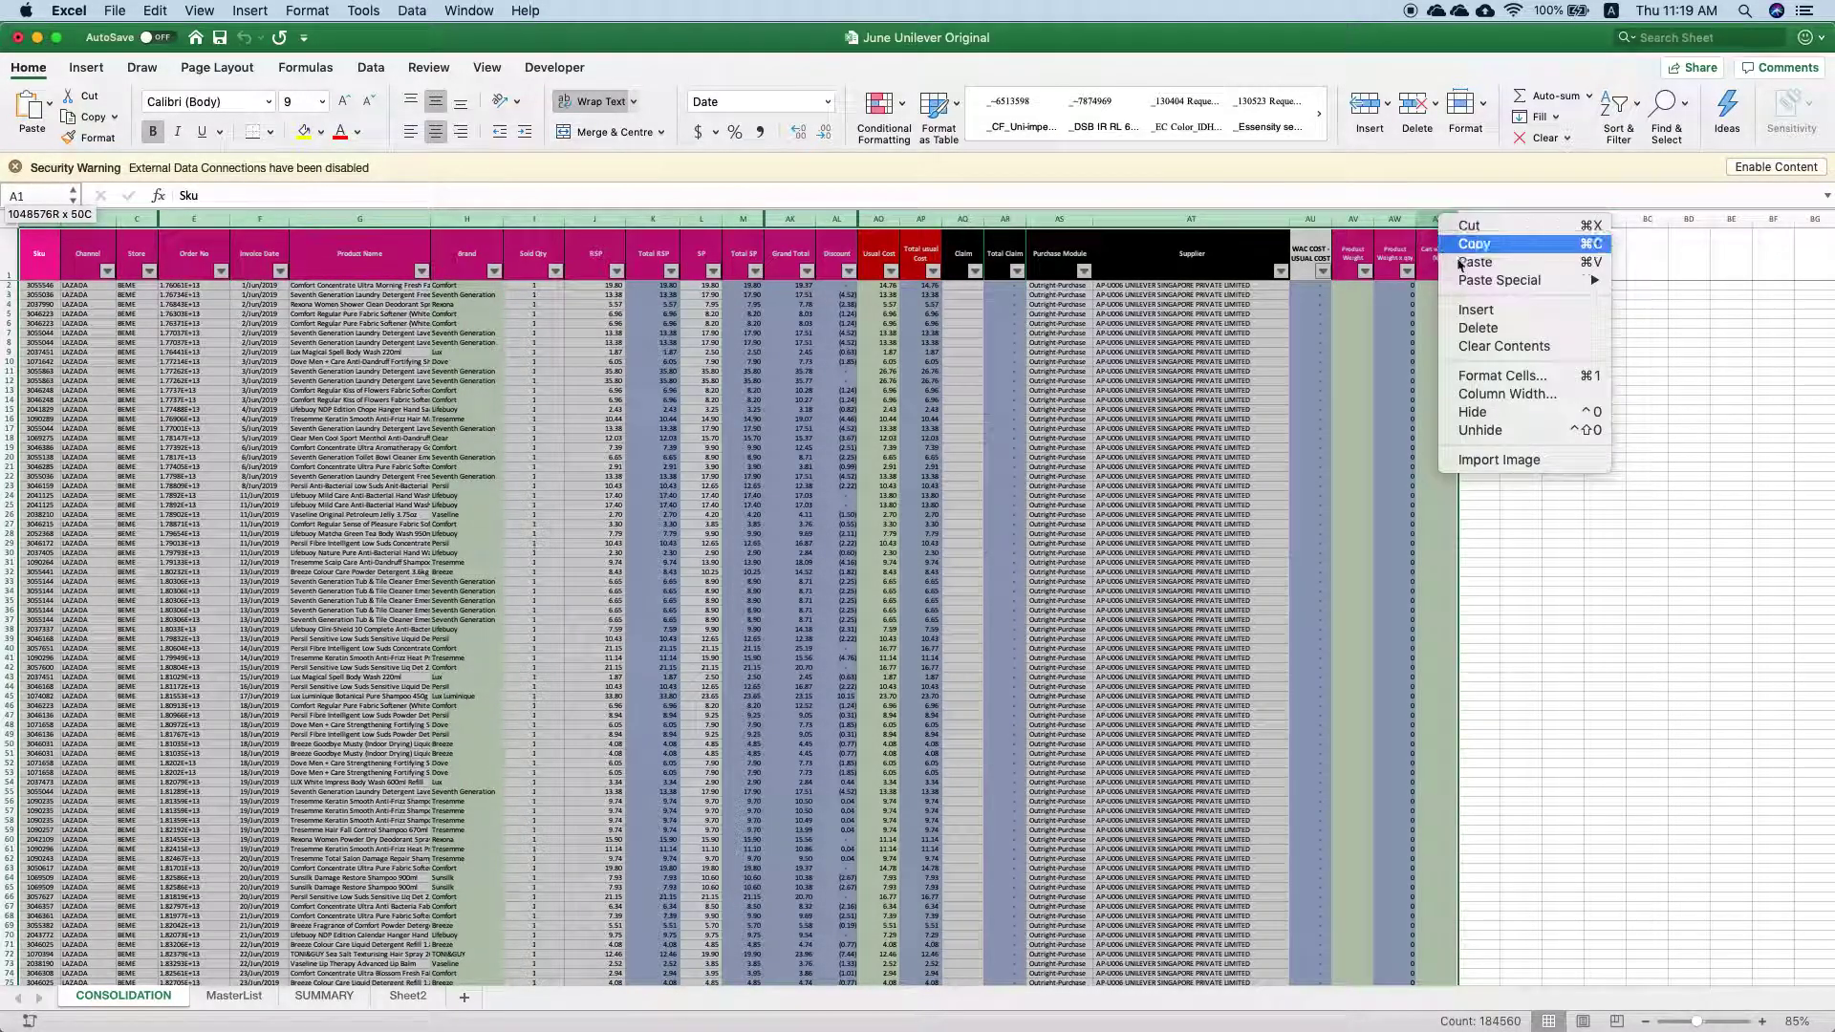
click(1486, 431)
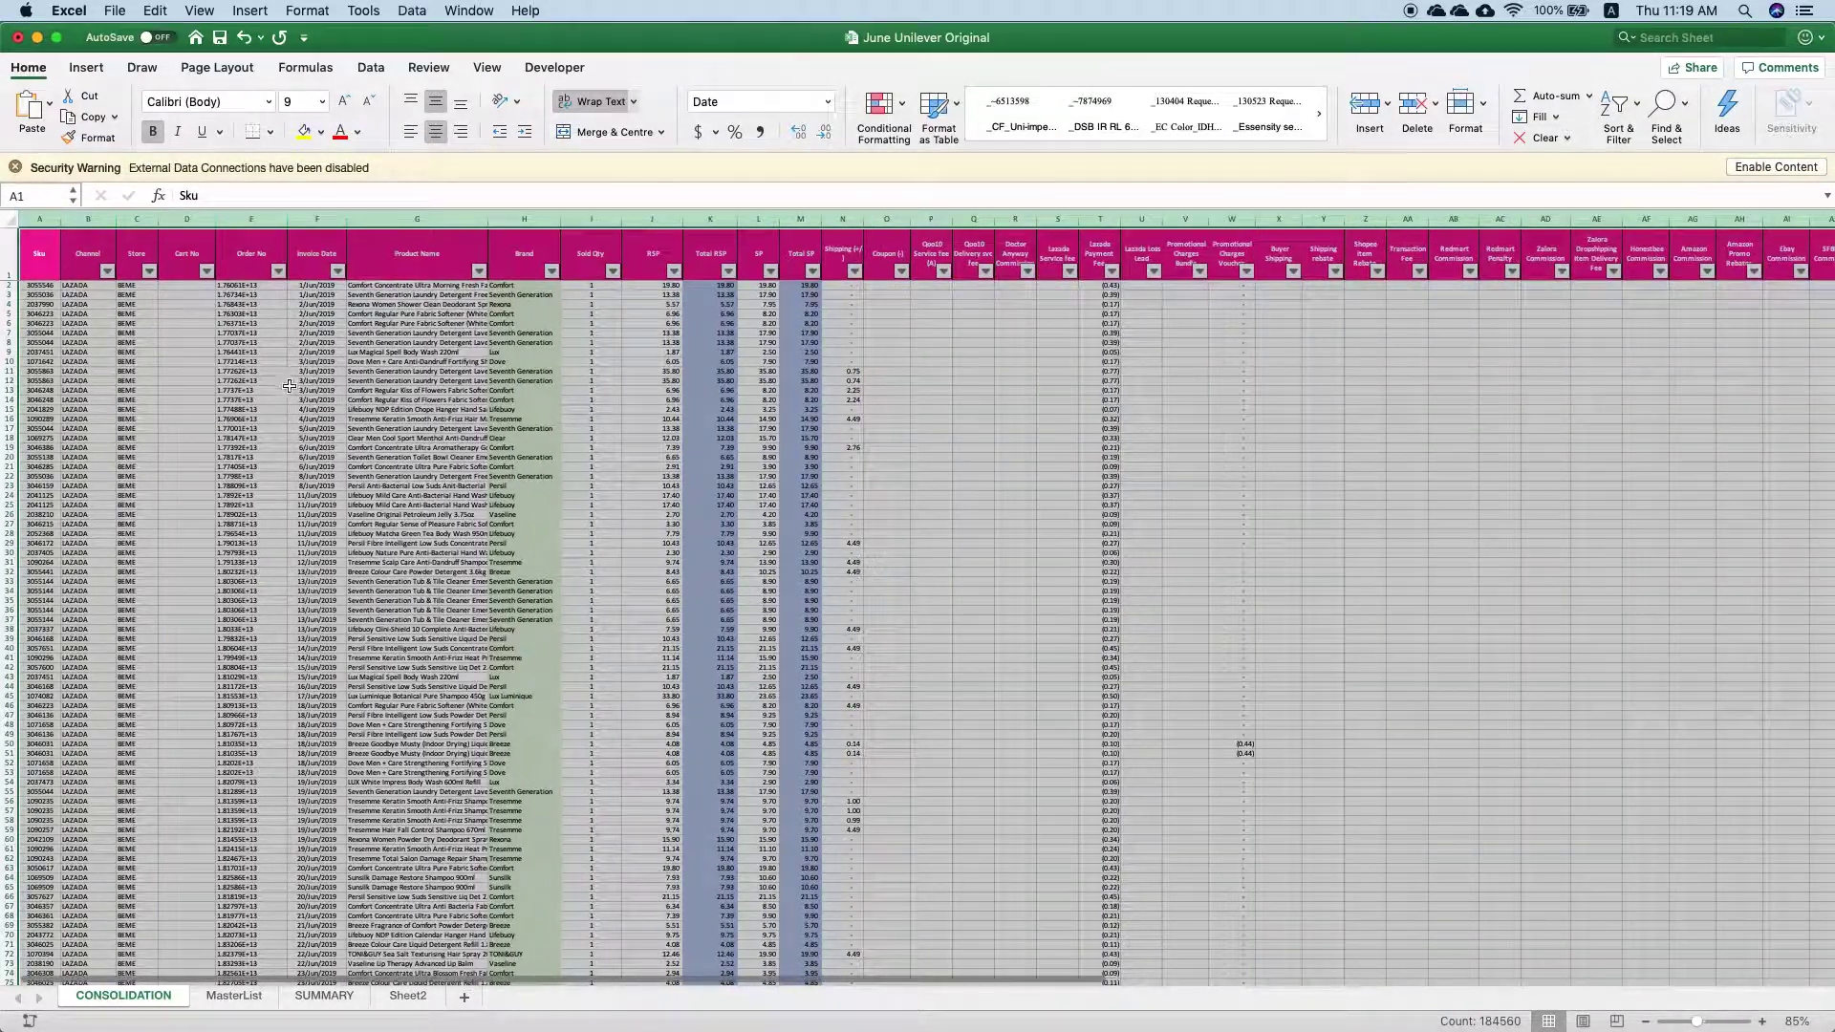
click(58, 293)
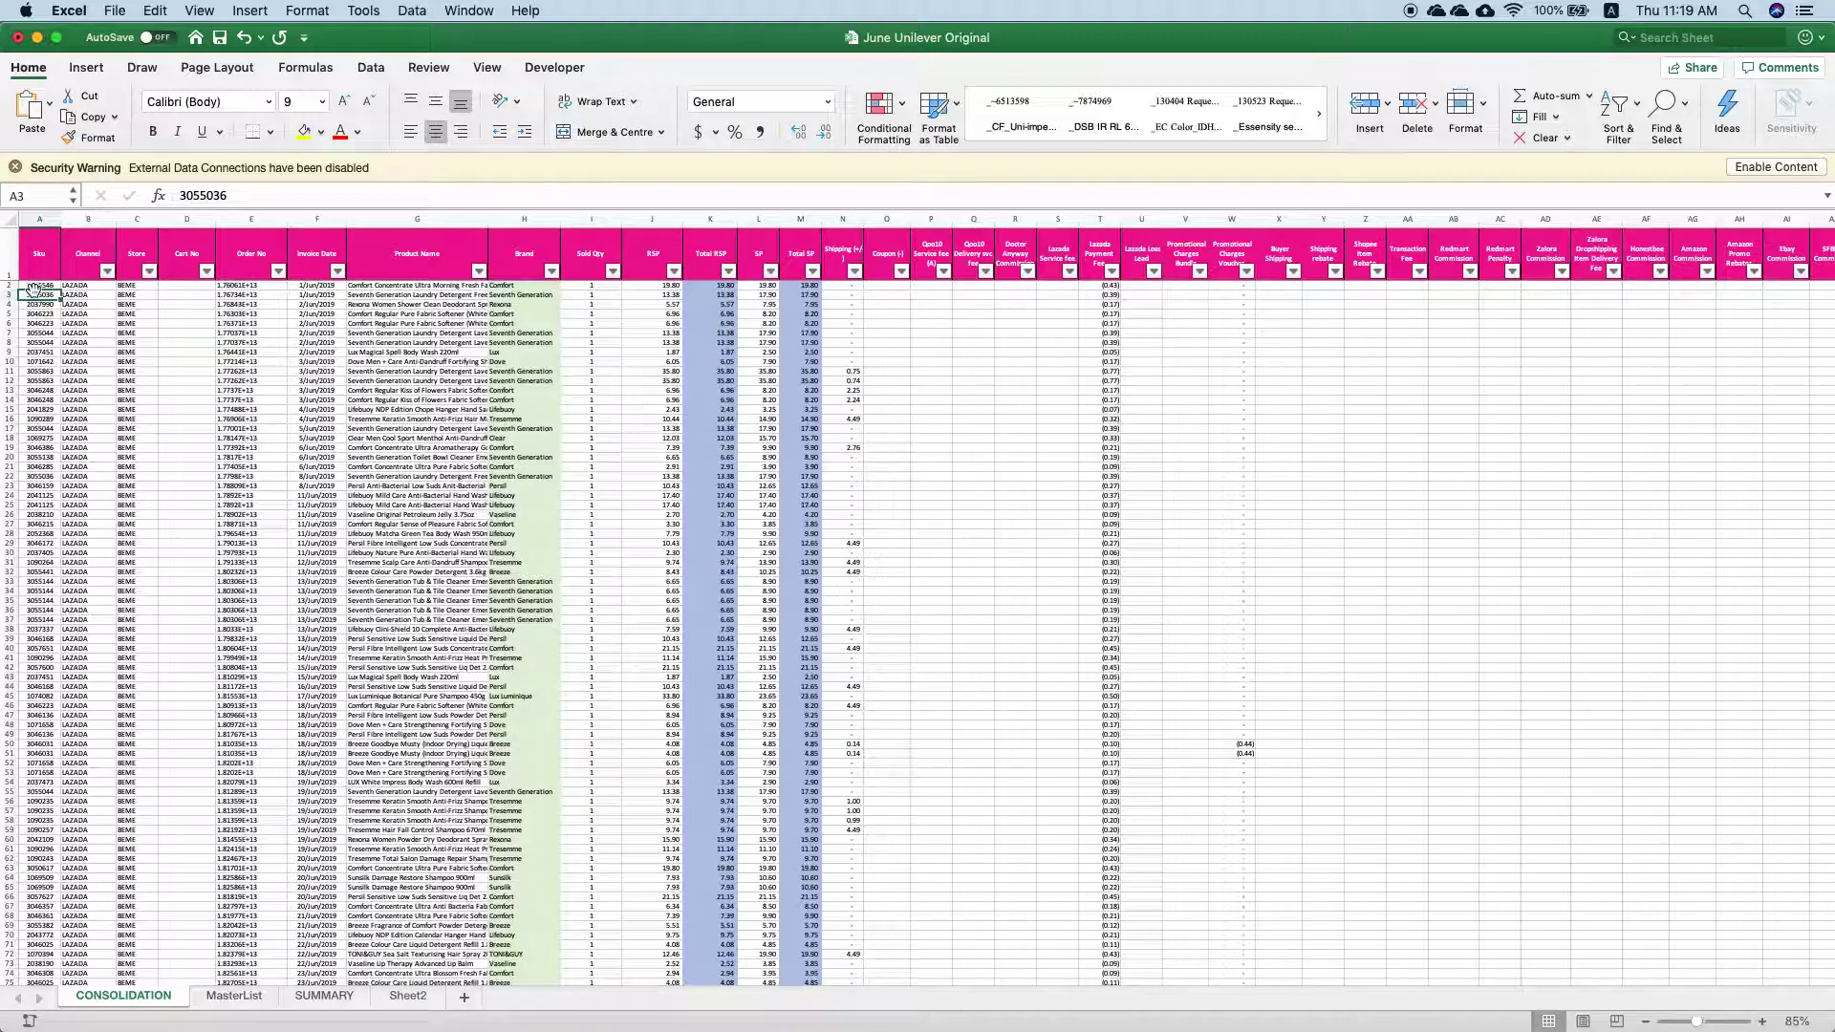
click(35, 285)
Turn off the header filters on CONSOLIDATION and move the Sku column between Order No and Invoice Date
click(52, 220)
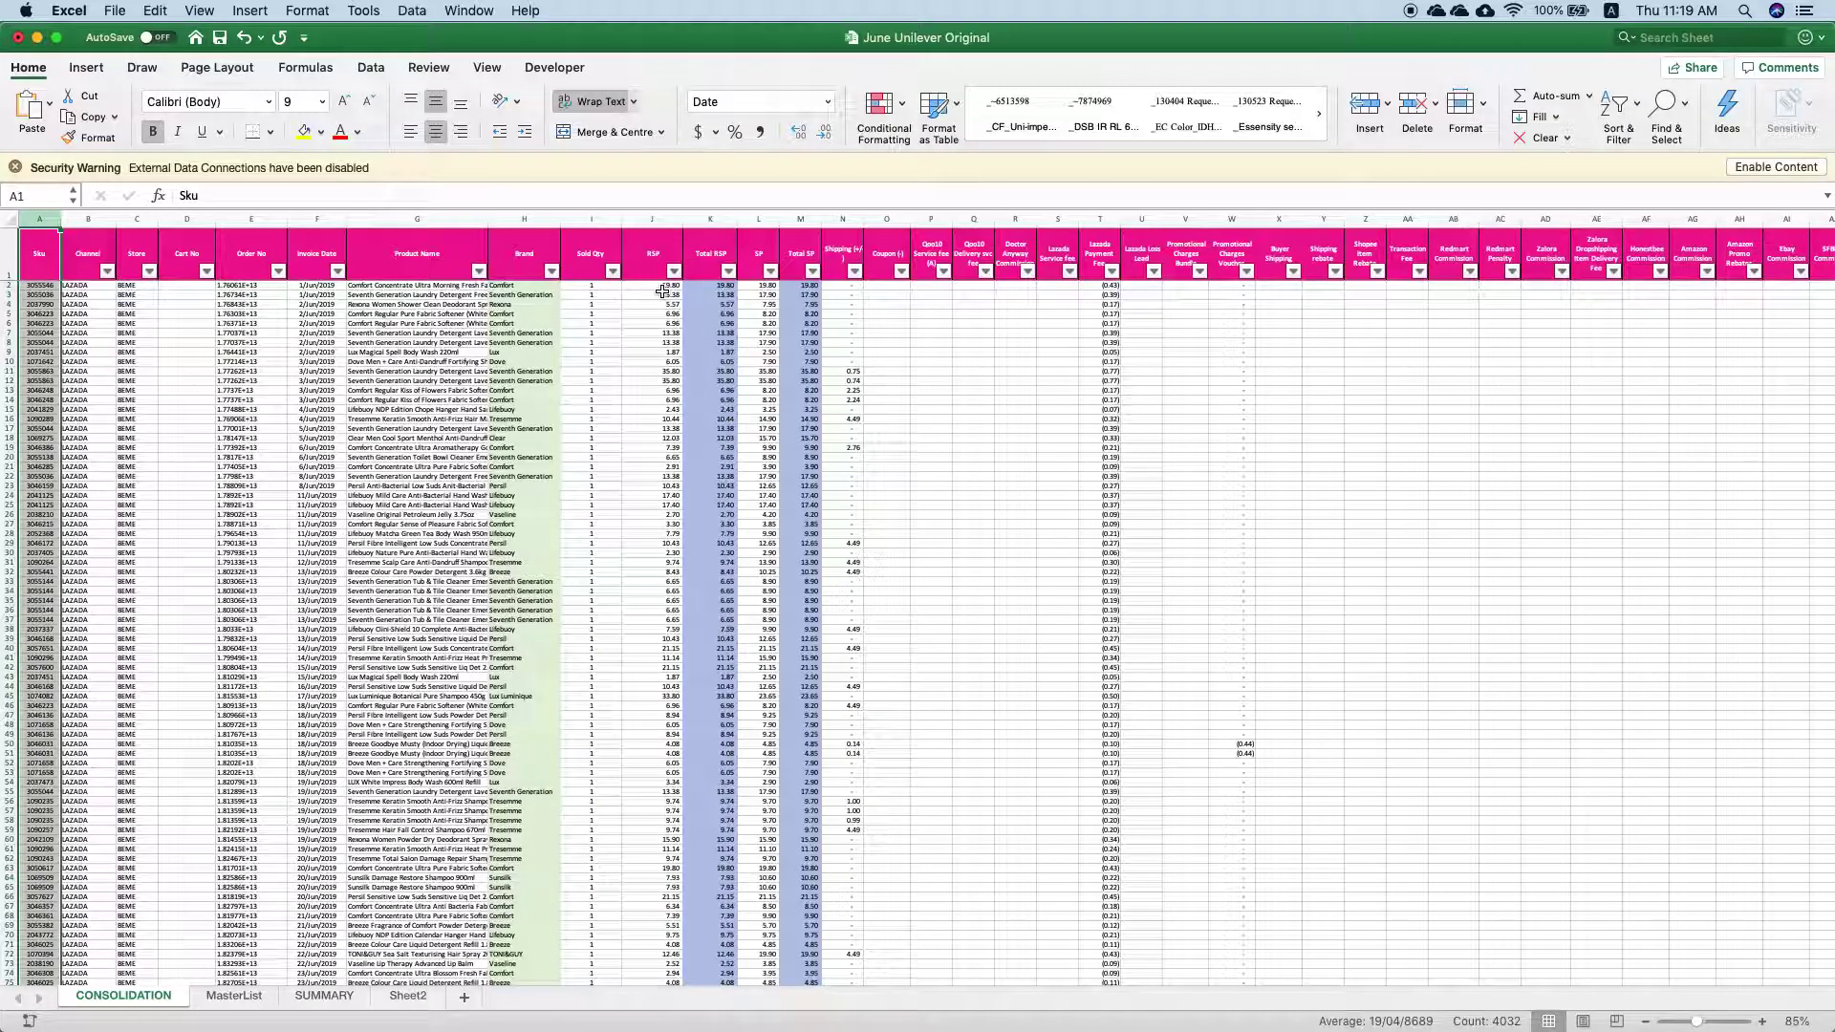
key(super+c)
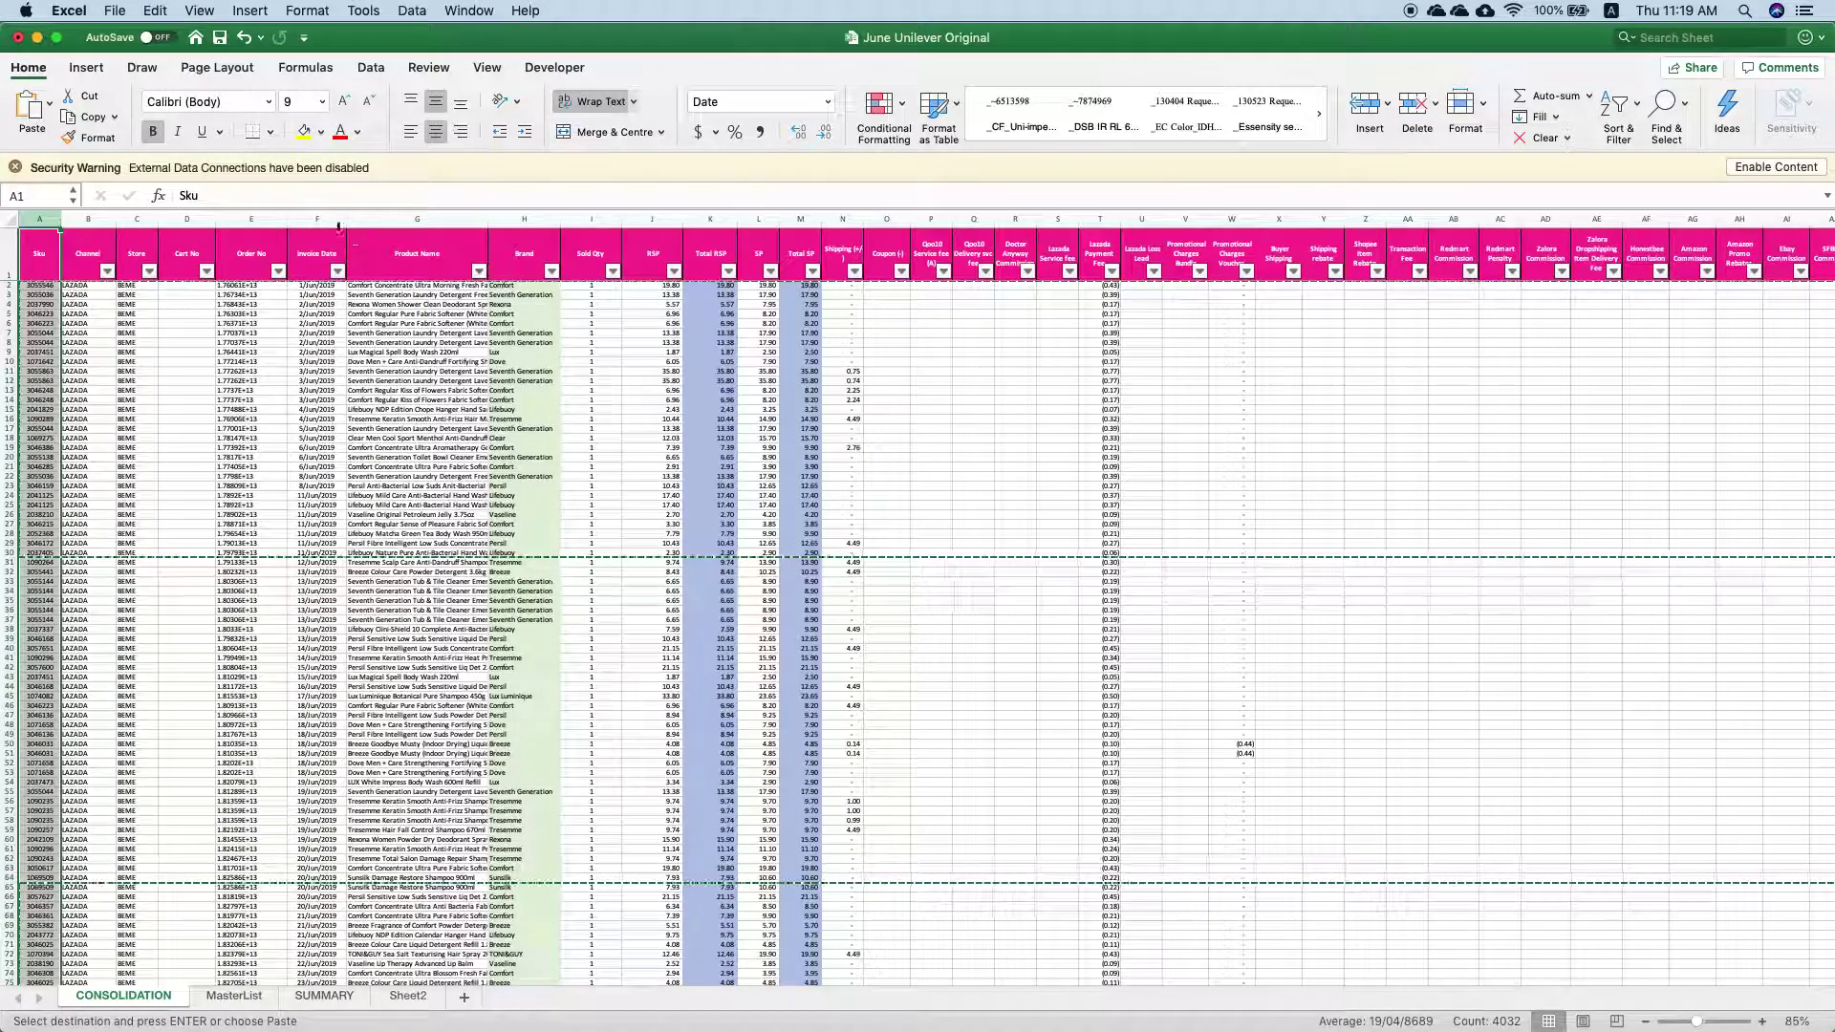
click(371, 68)
key(Escape)
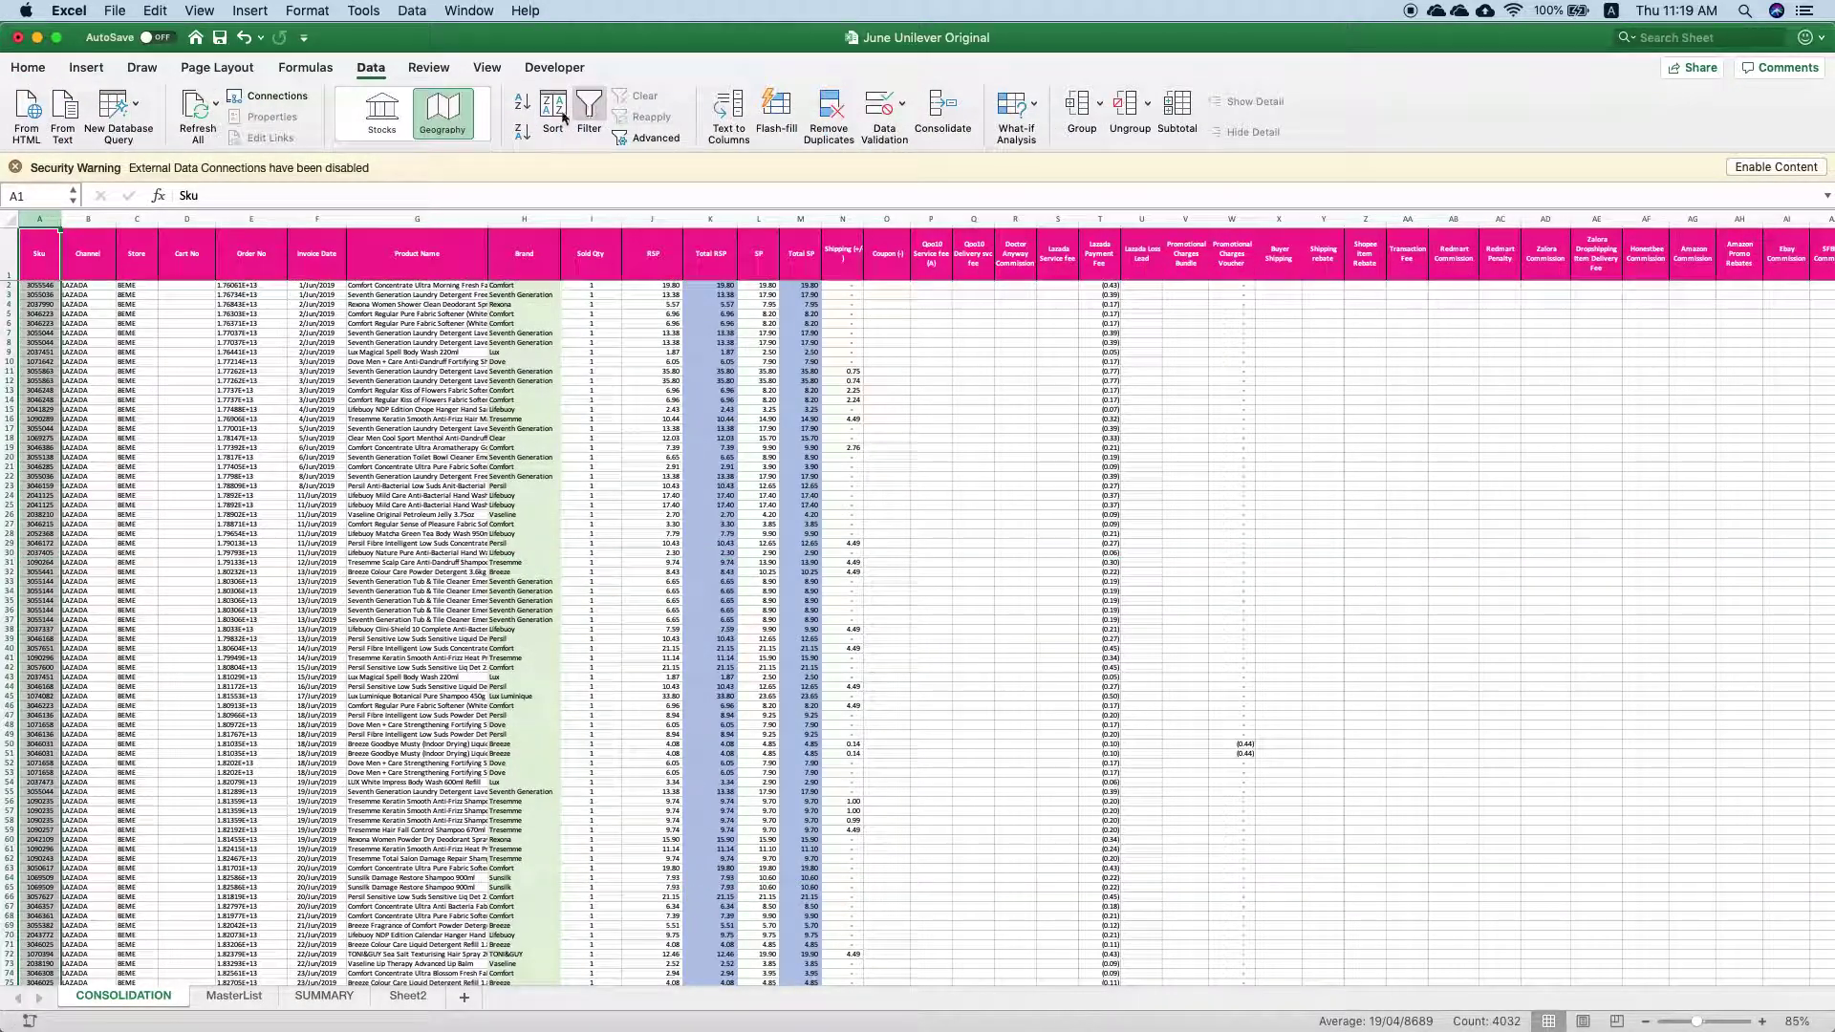
key(super+c)
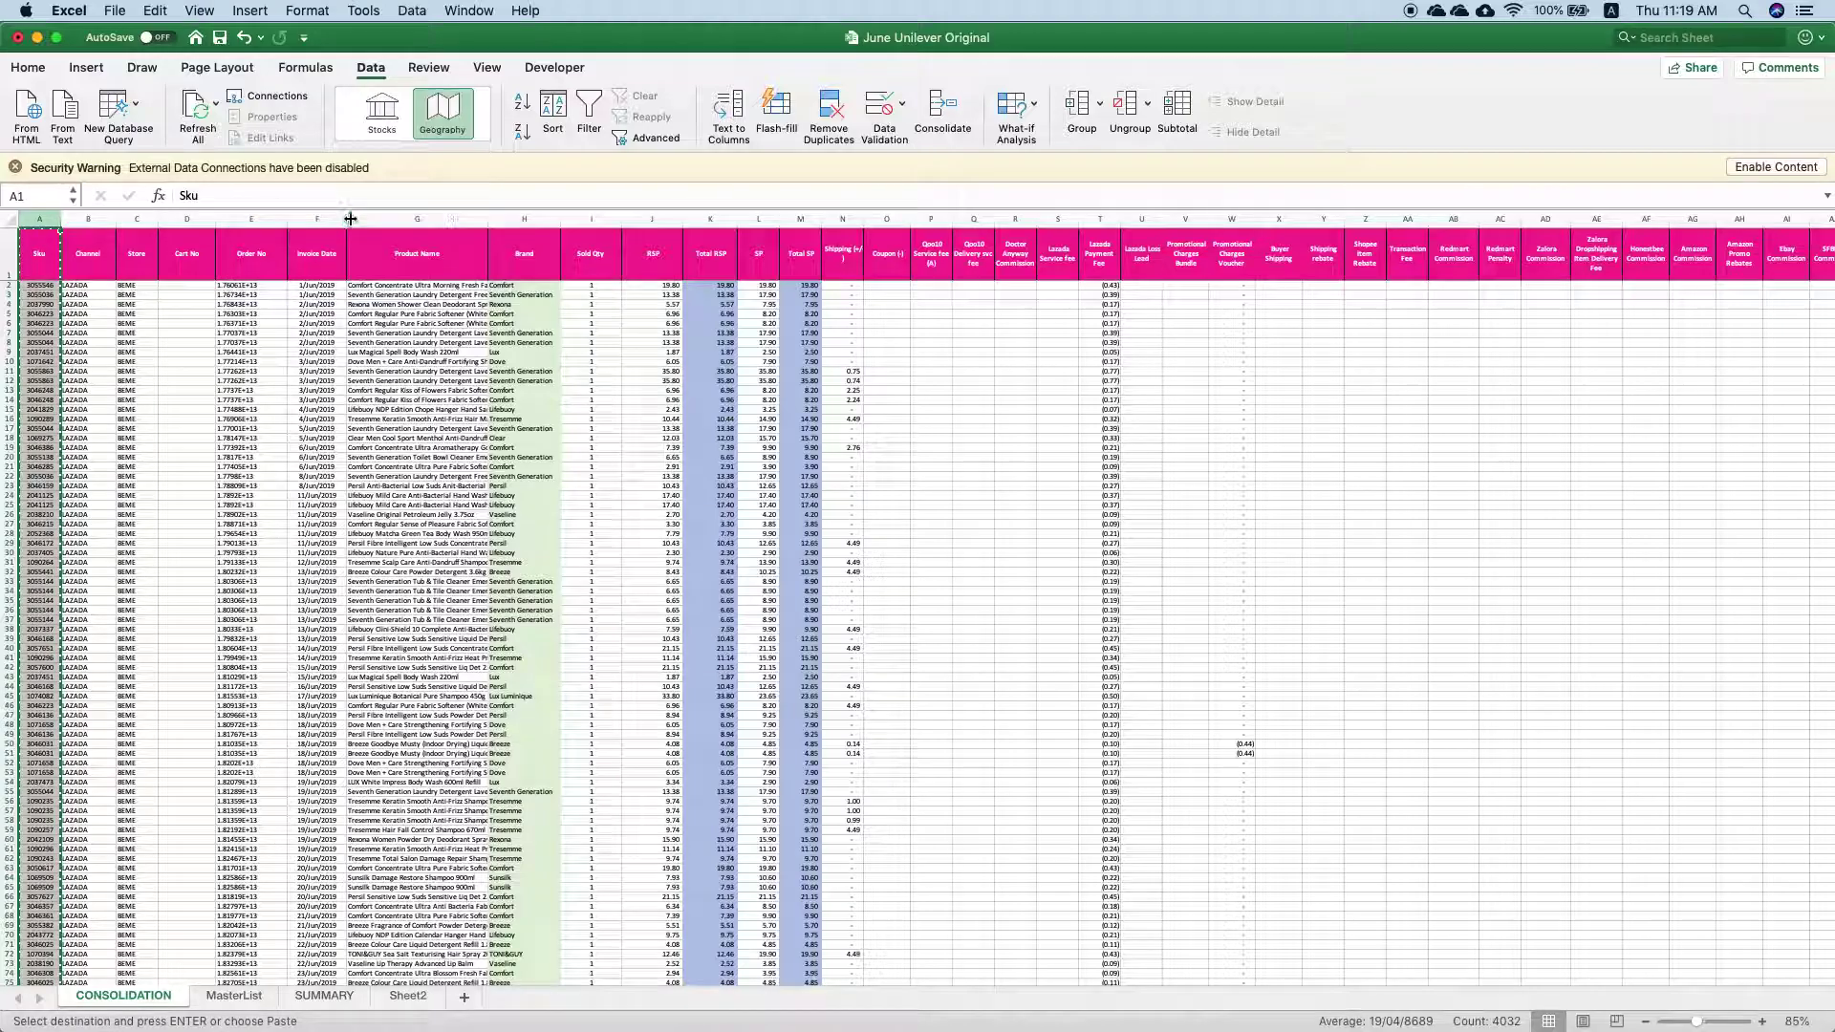
click(306, 219)
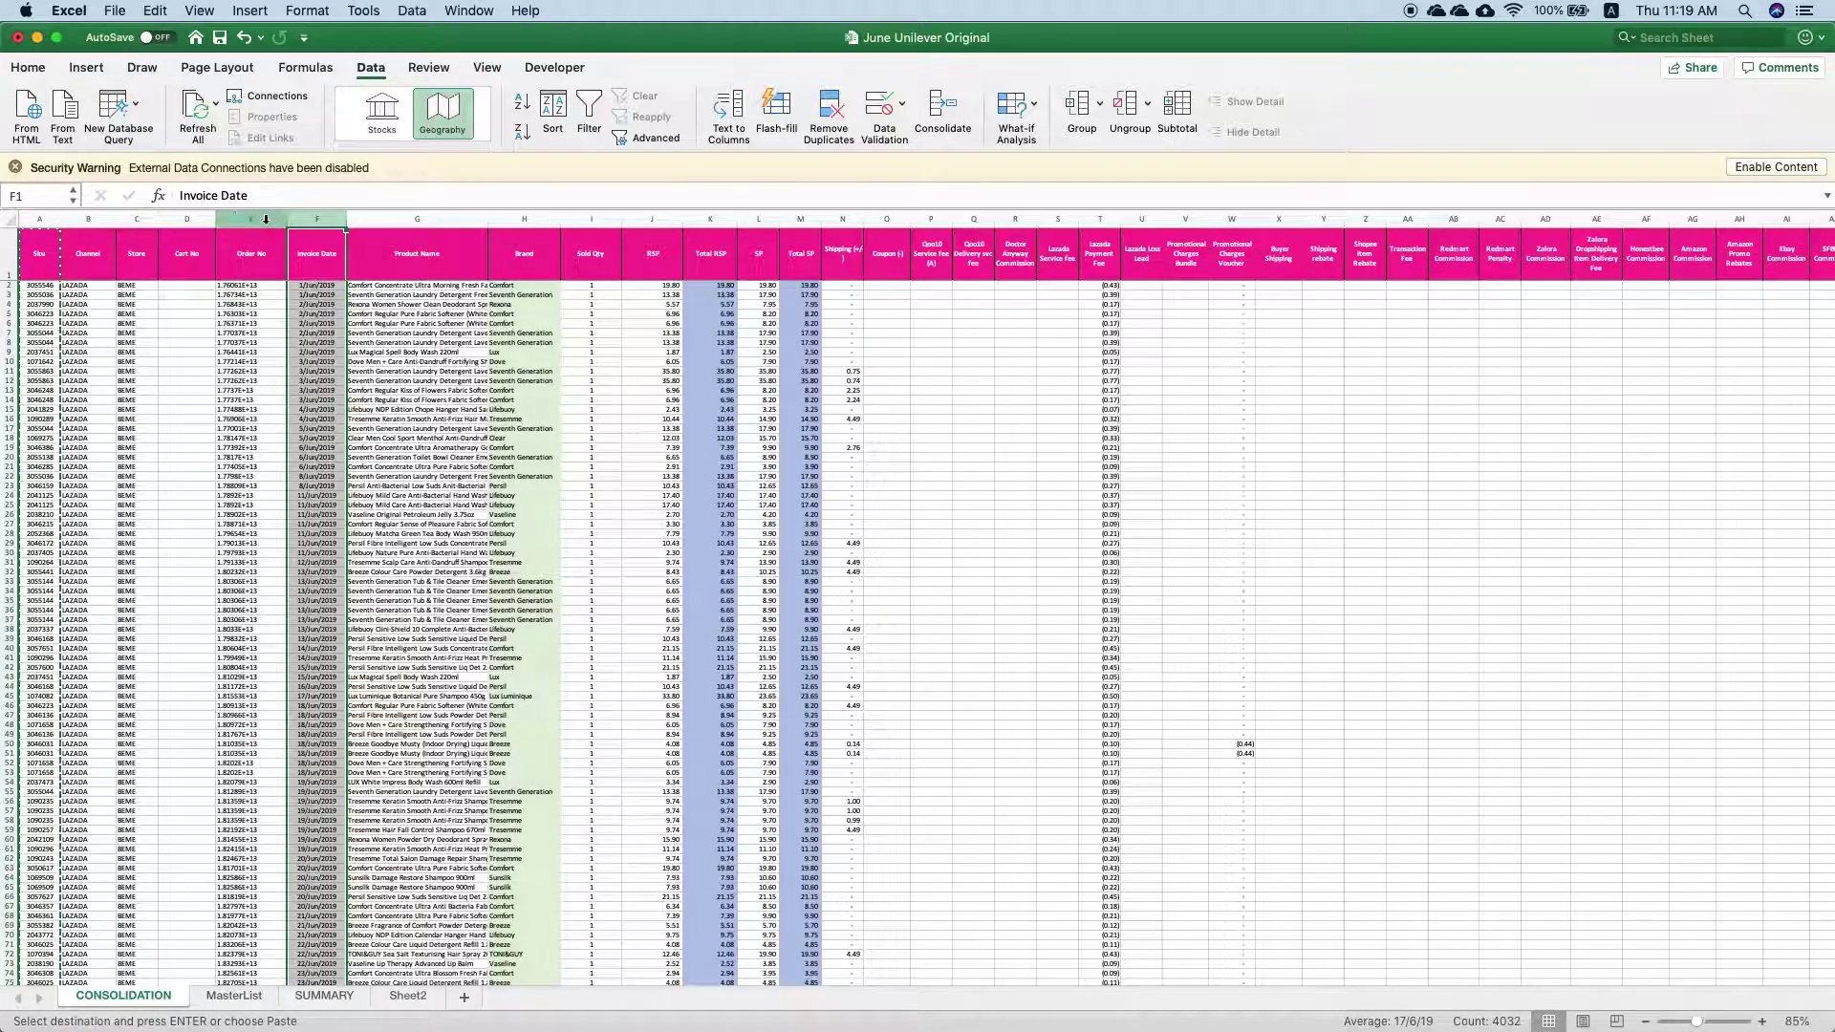
right_click(307, 218)
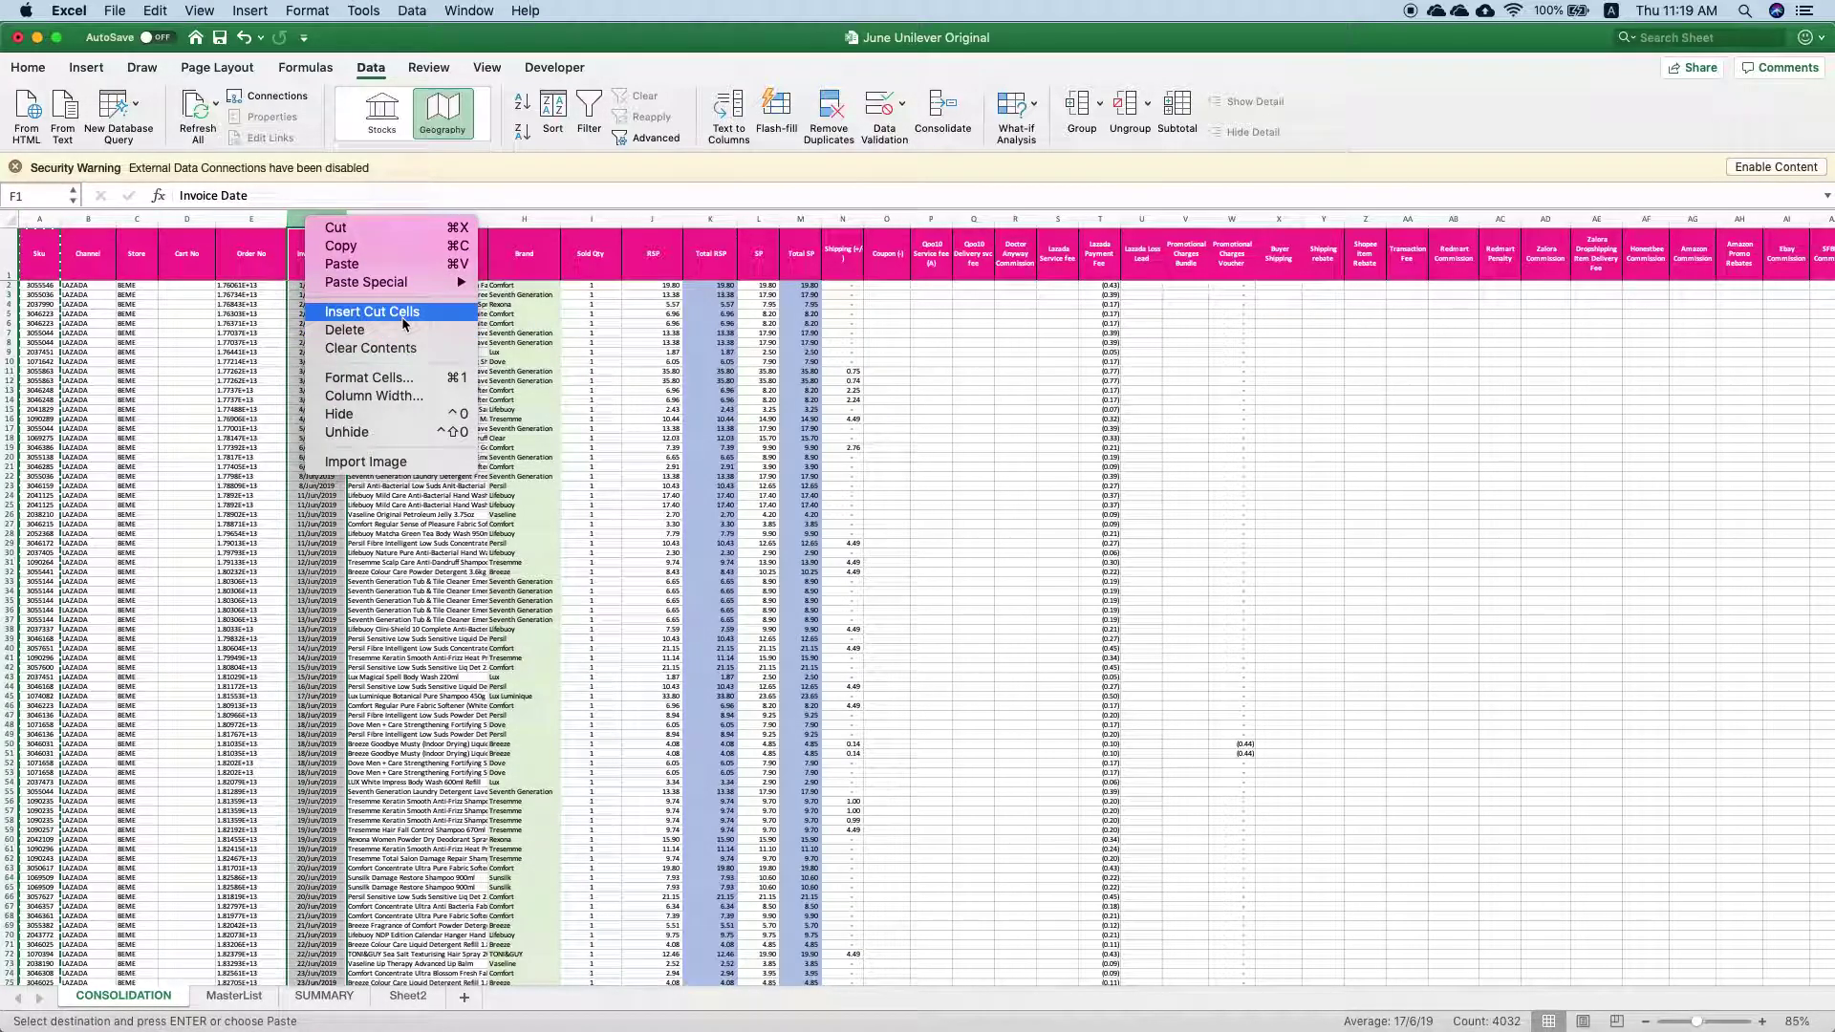
click(371, 313)
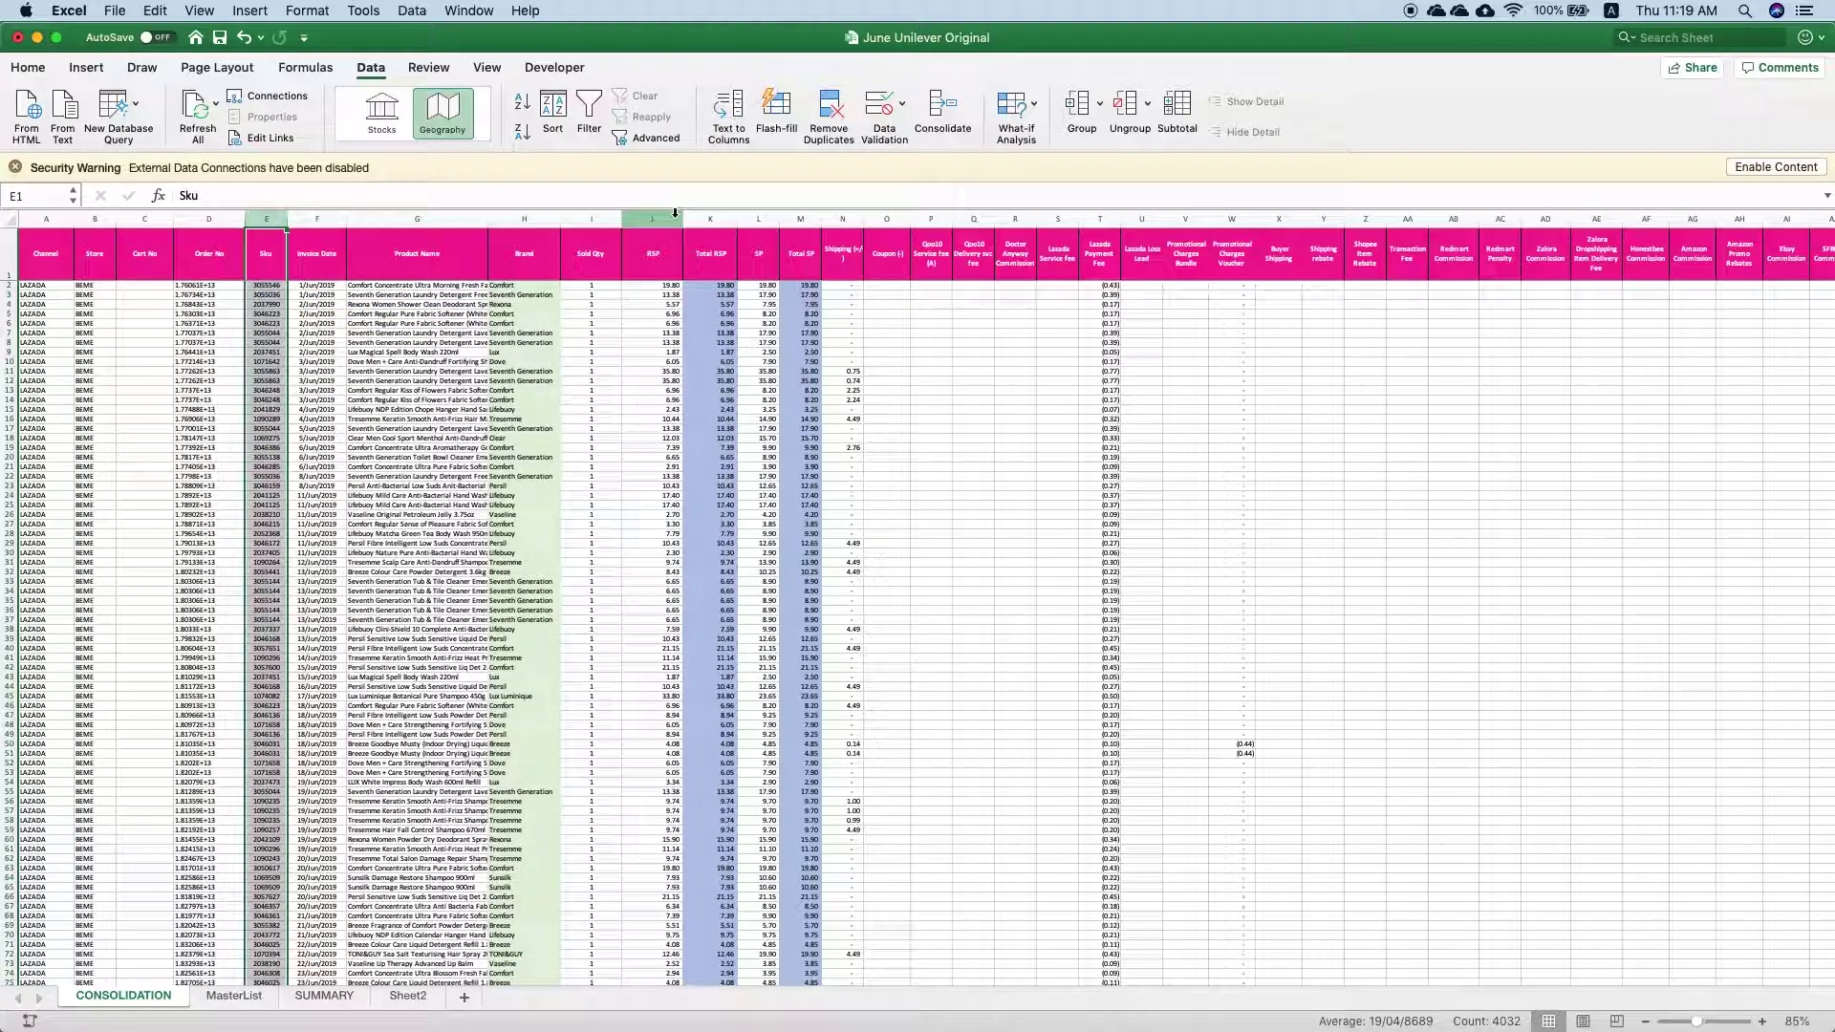
Delete the CONSOLIDATION columns from Shipping (+/-) through Total Usual Cost
click(843, 219)
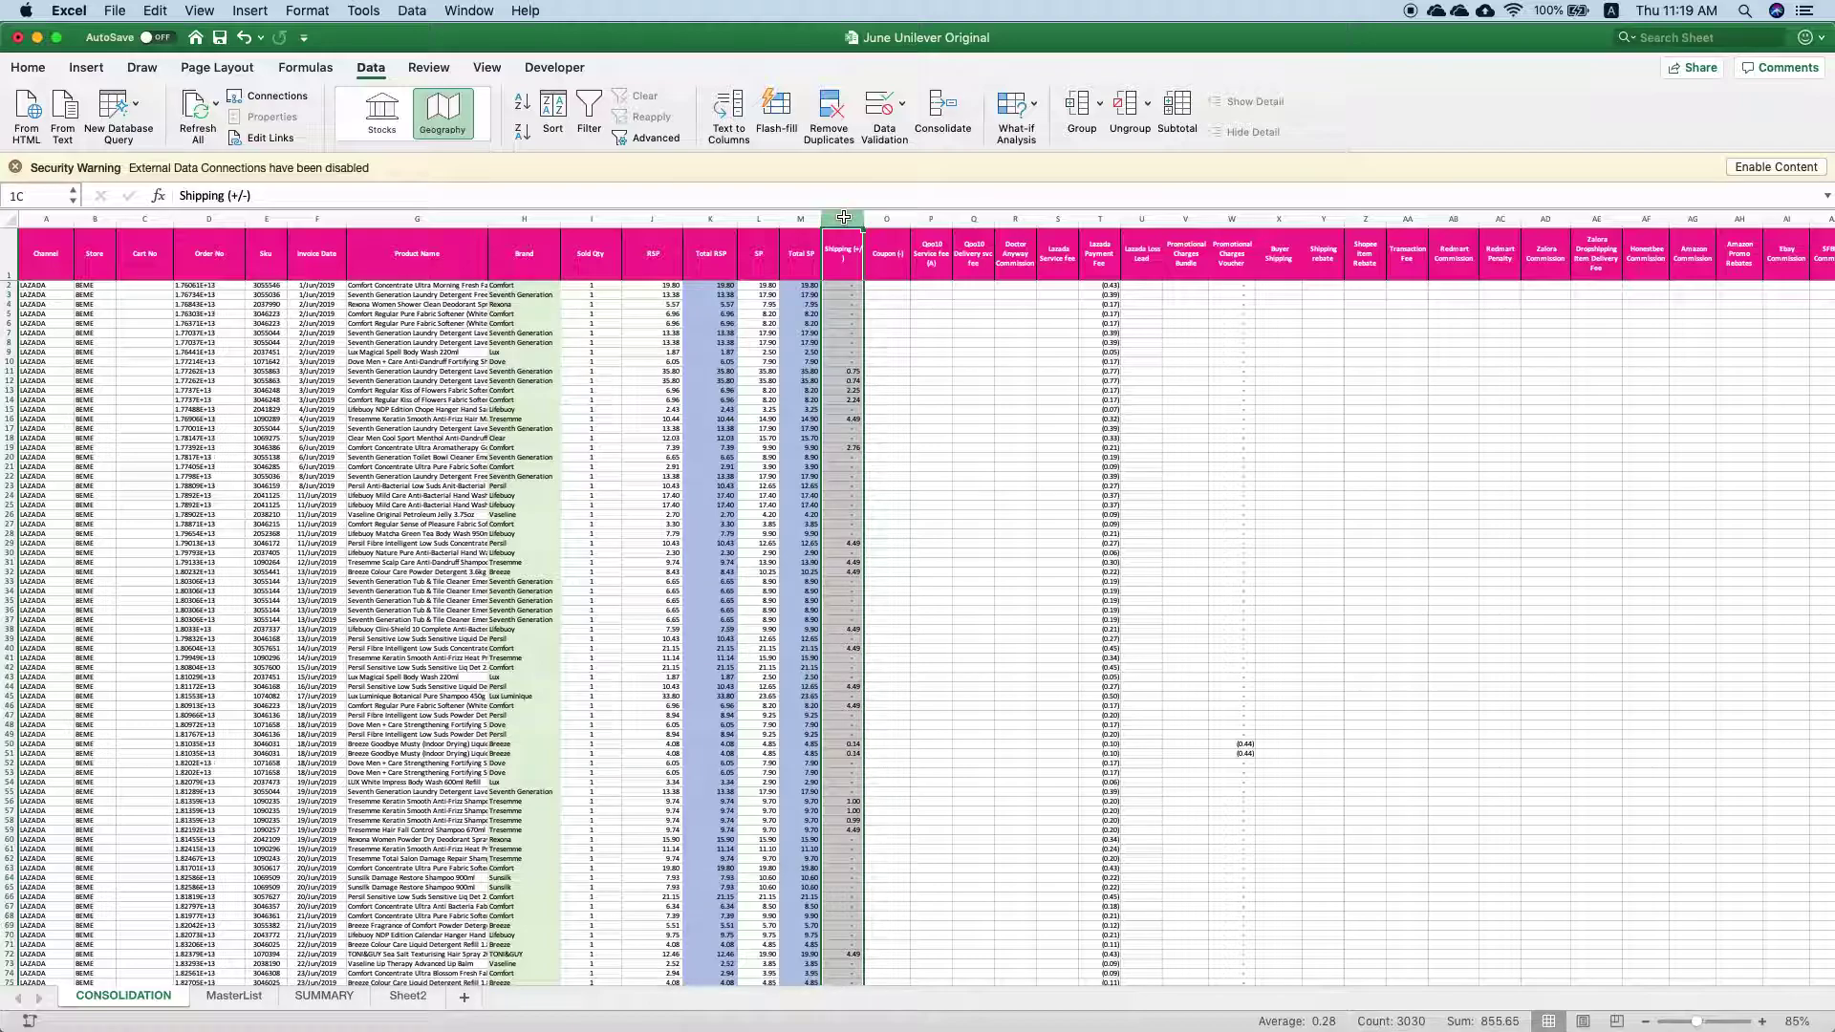
drag(846, 221, 1631, 220)
right_click(1631, 219)
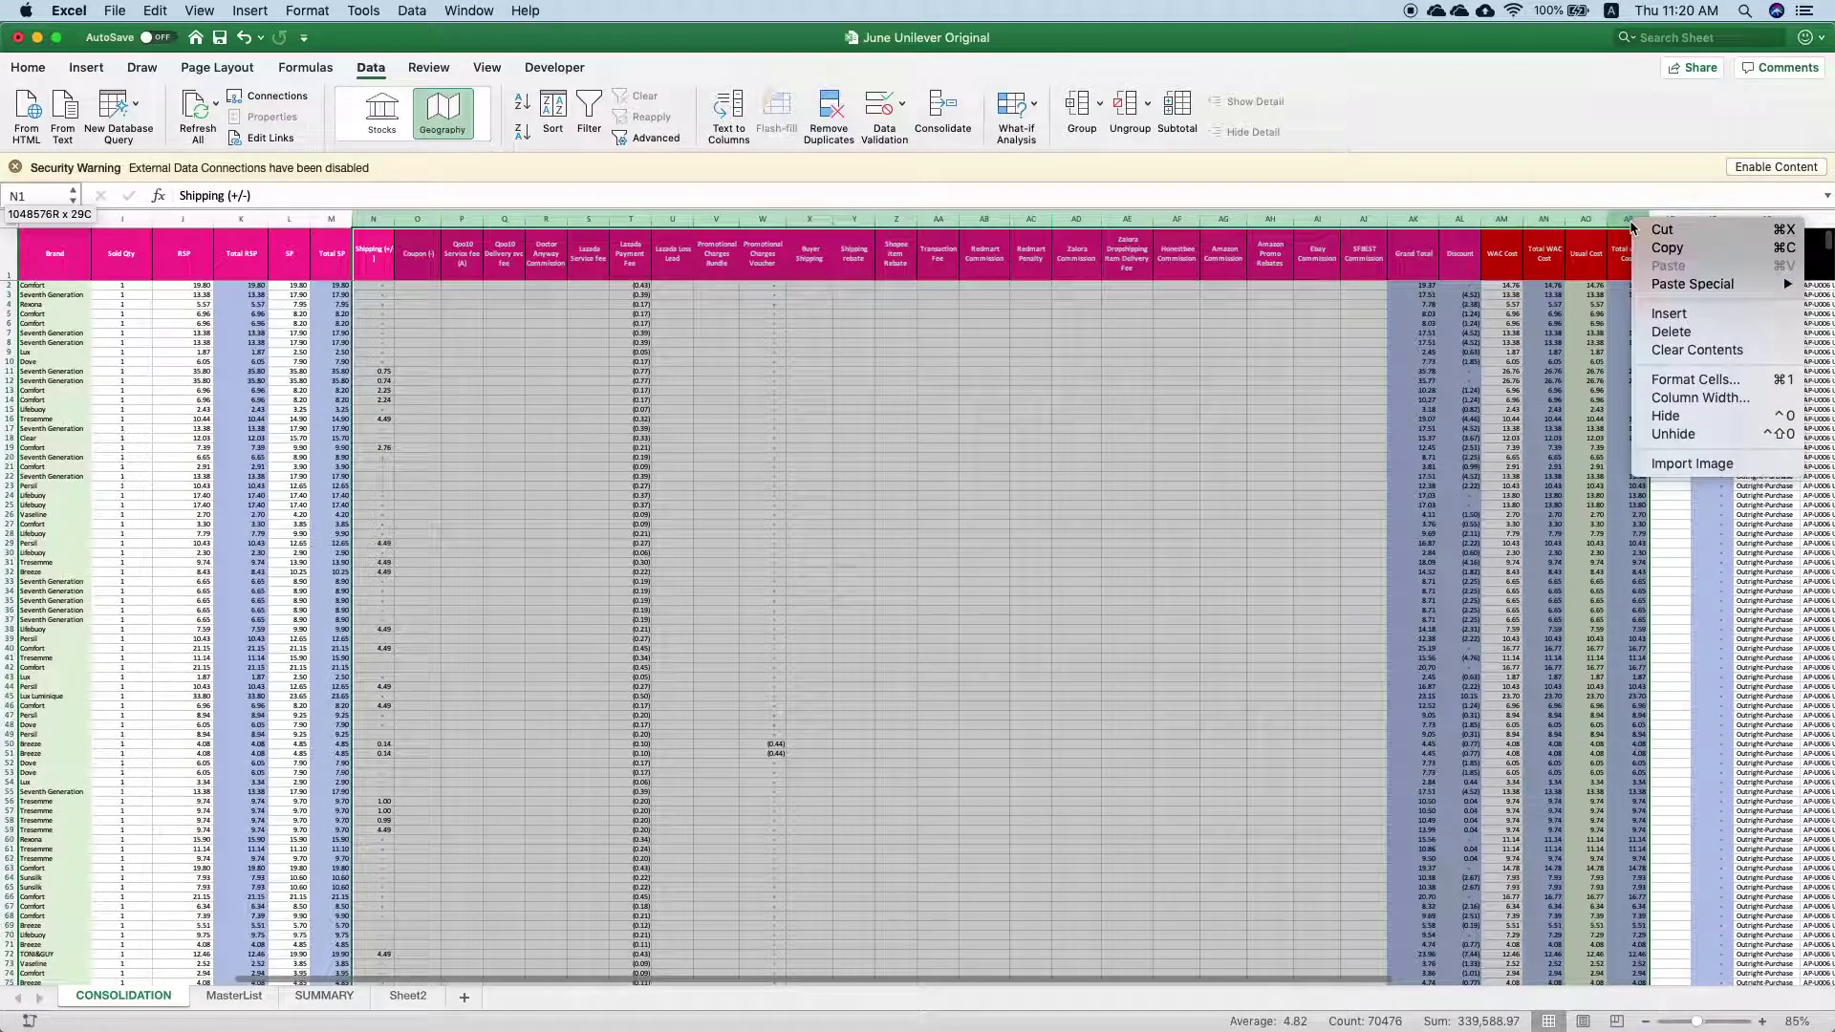
click(1682, 337)
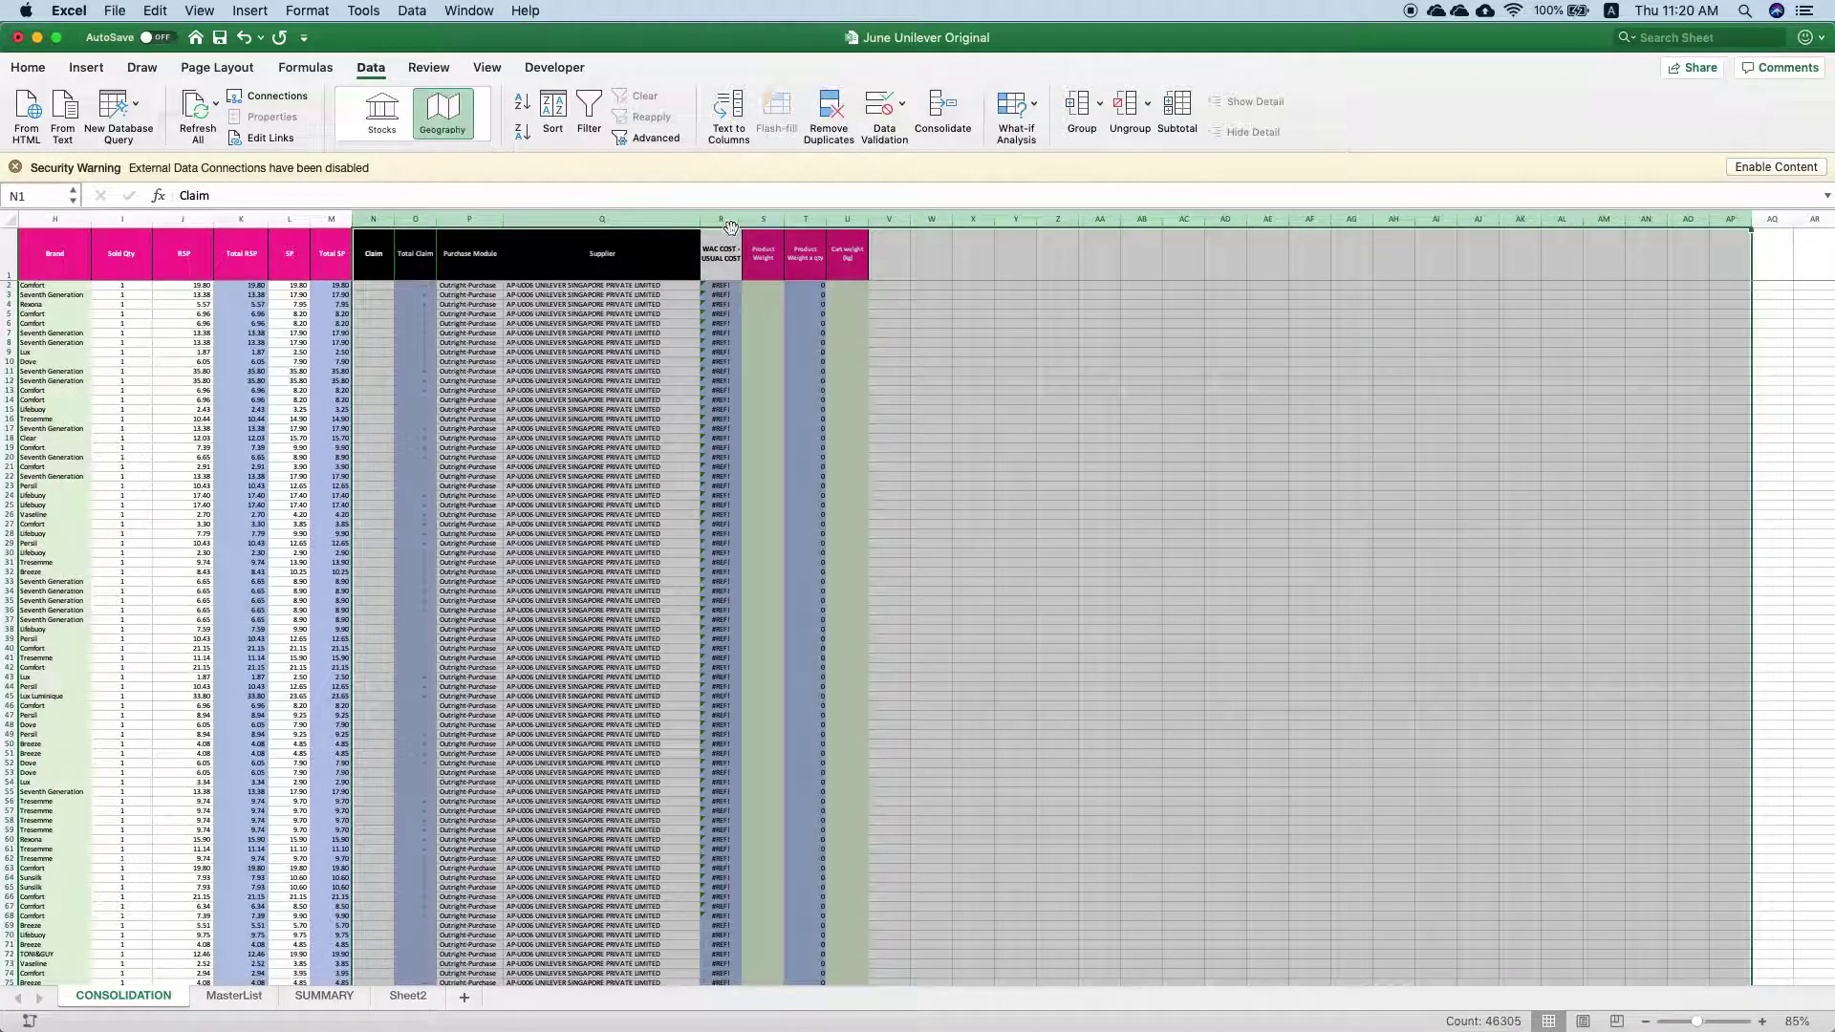
Delete the Purchase Module column between Total Claim and Supplier
click(631, 245)
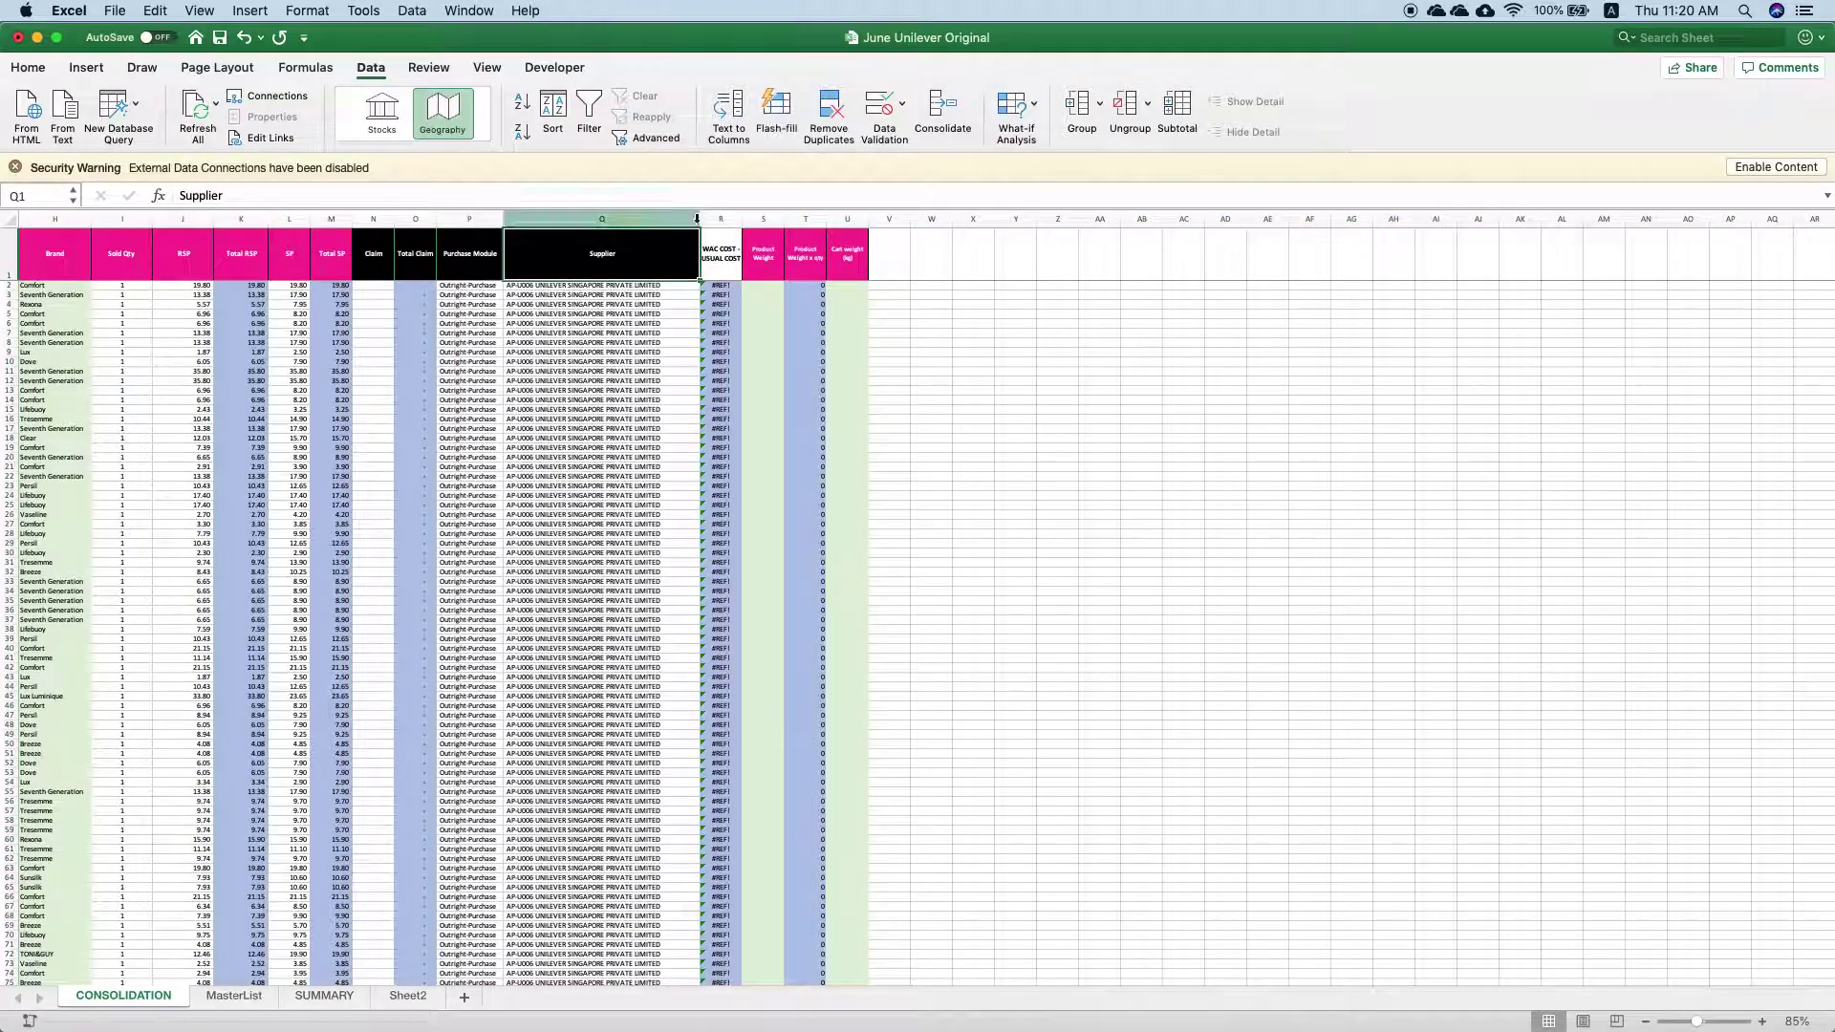
right_click(462, 219)
click(545, 337)
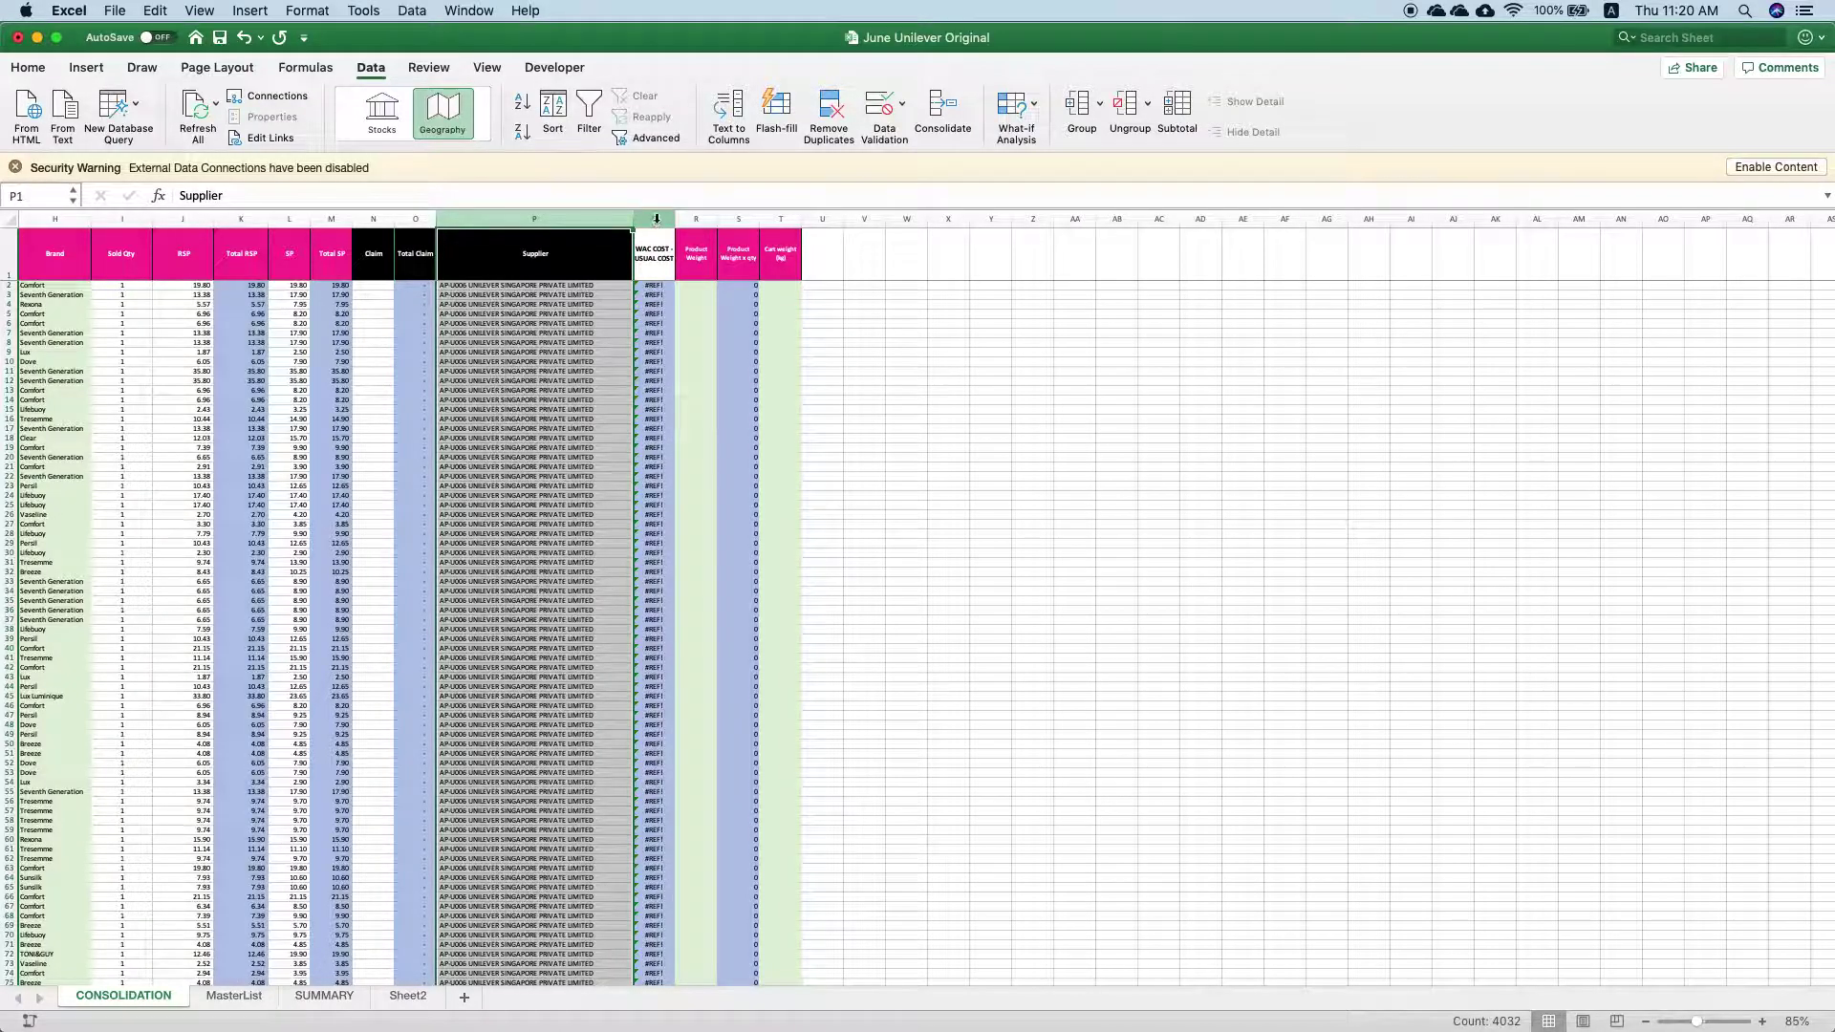
Delete the four columns after Supplier, starting with WAC Cost - Usual Cost, and save the workbook
drag(654, 219, 776, 219)
right_click(776, 219)
click(843, 335)
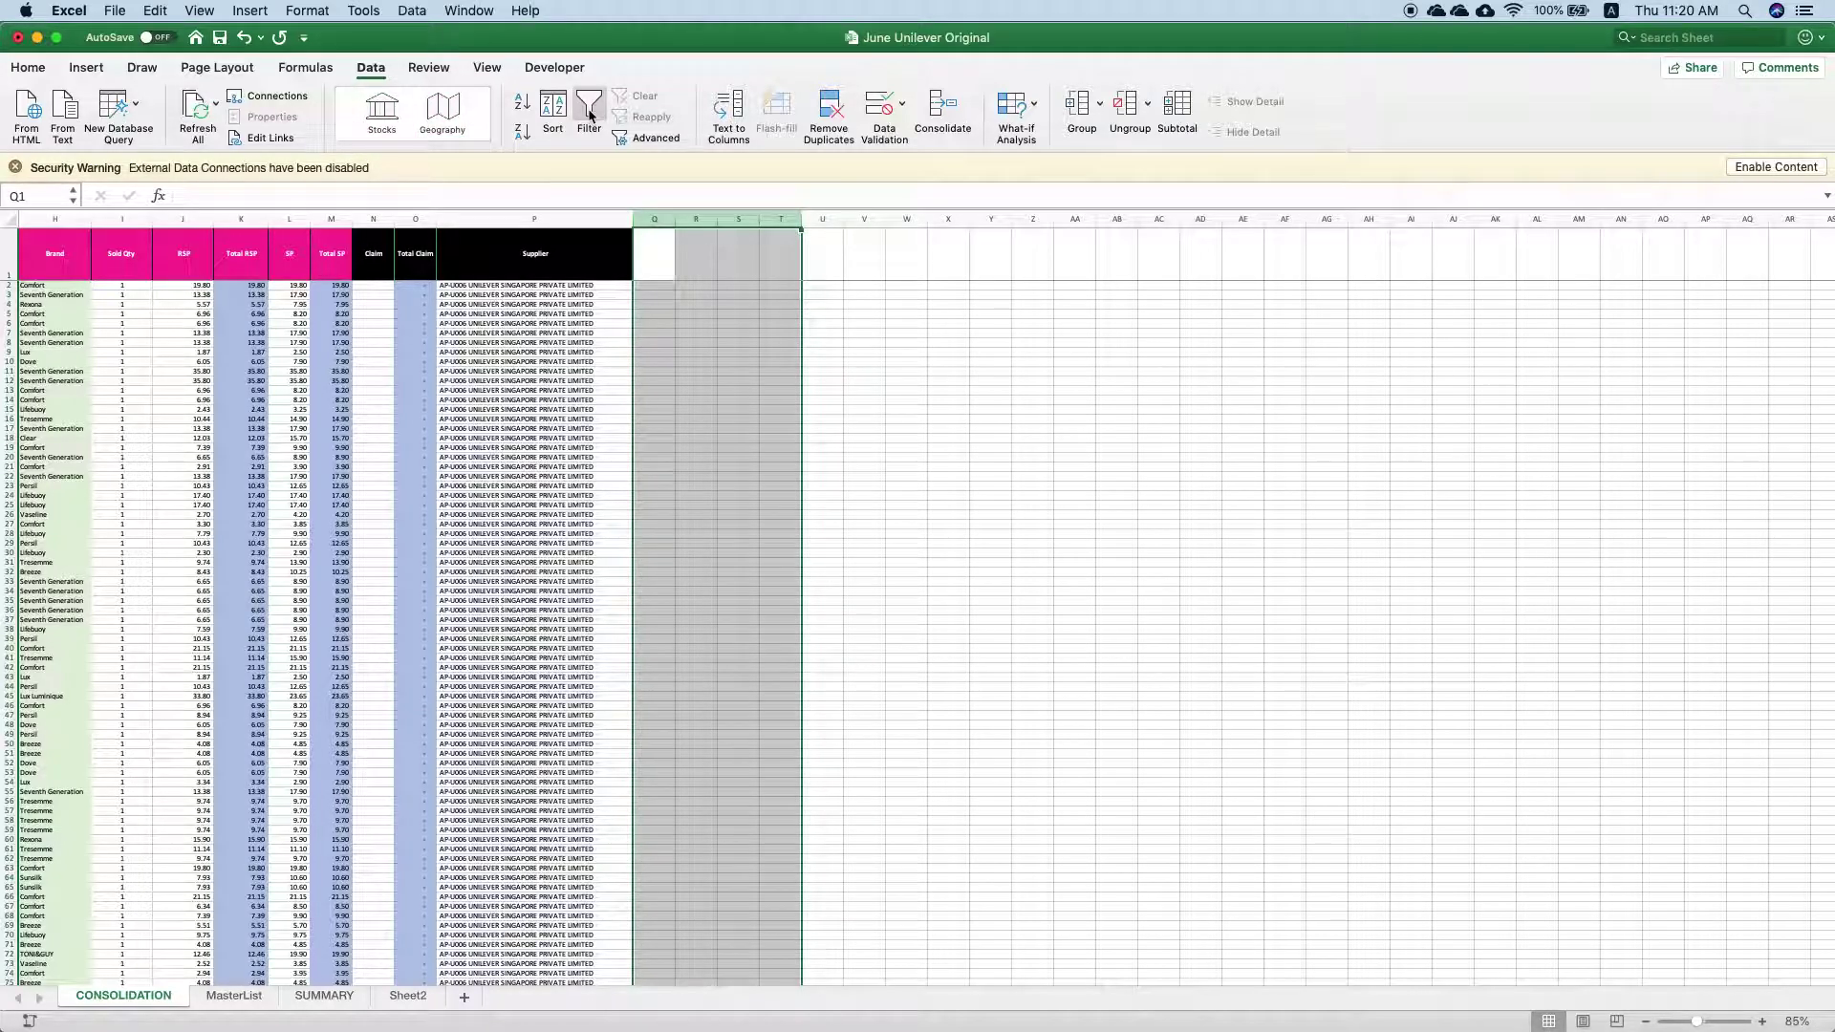
click(216, 42)
scroll(645, 305, left, 5)
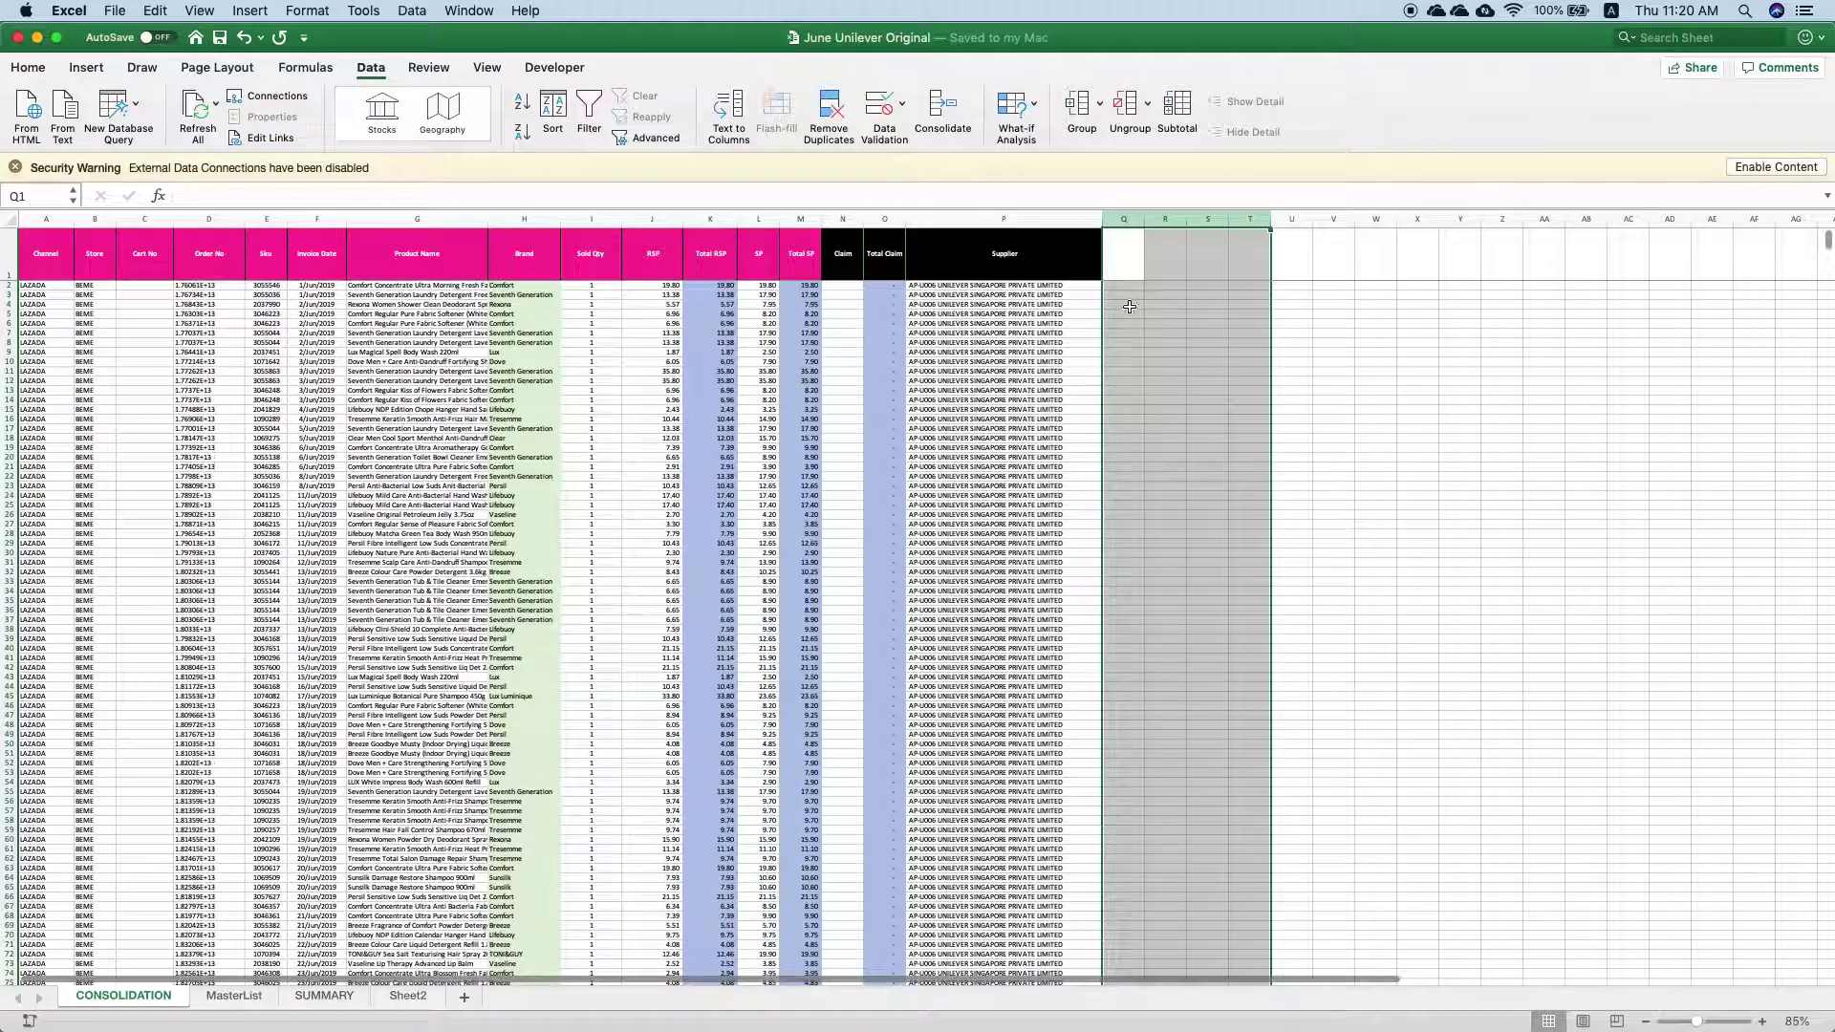
Add the header "Fix Rsp" in Q1, beside the Supplier column
click(1126, 262)
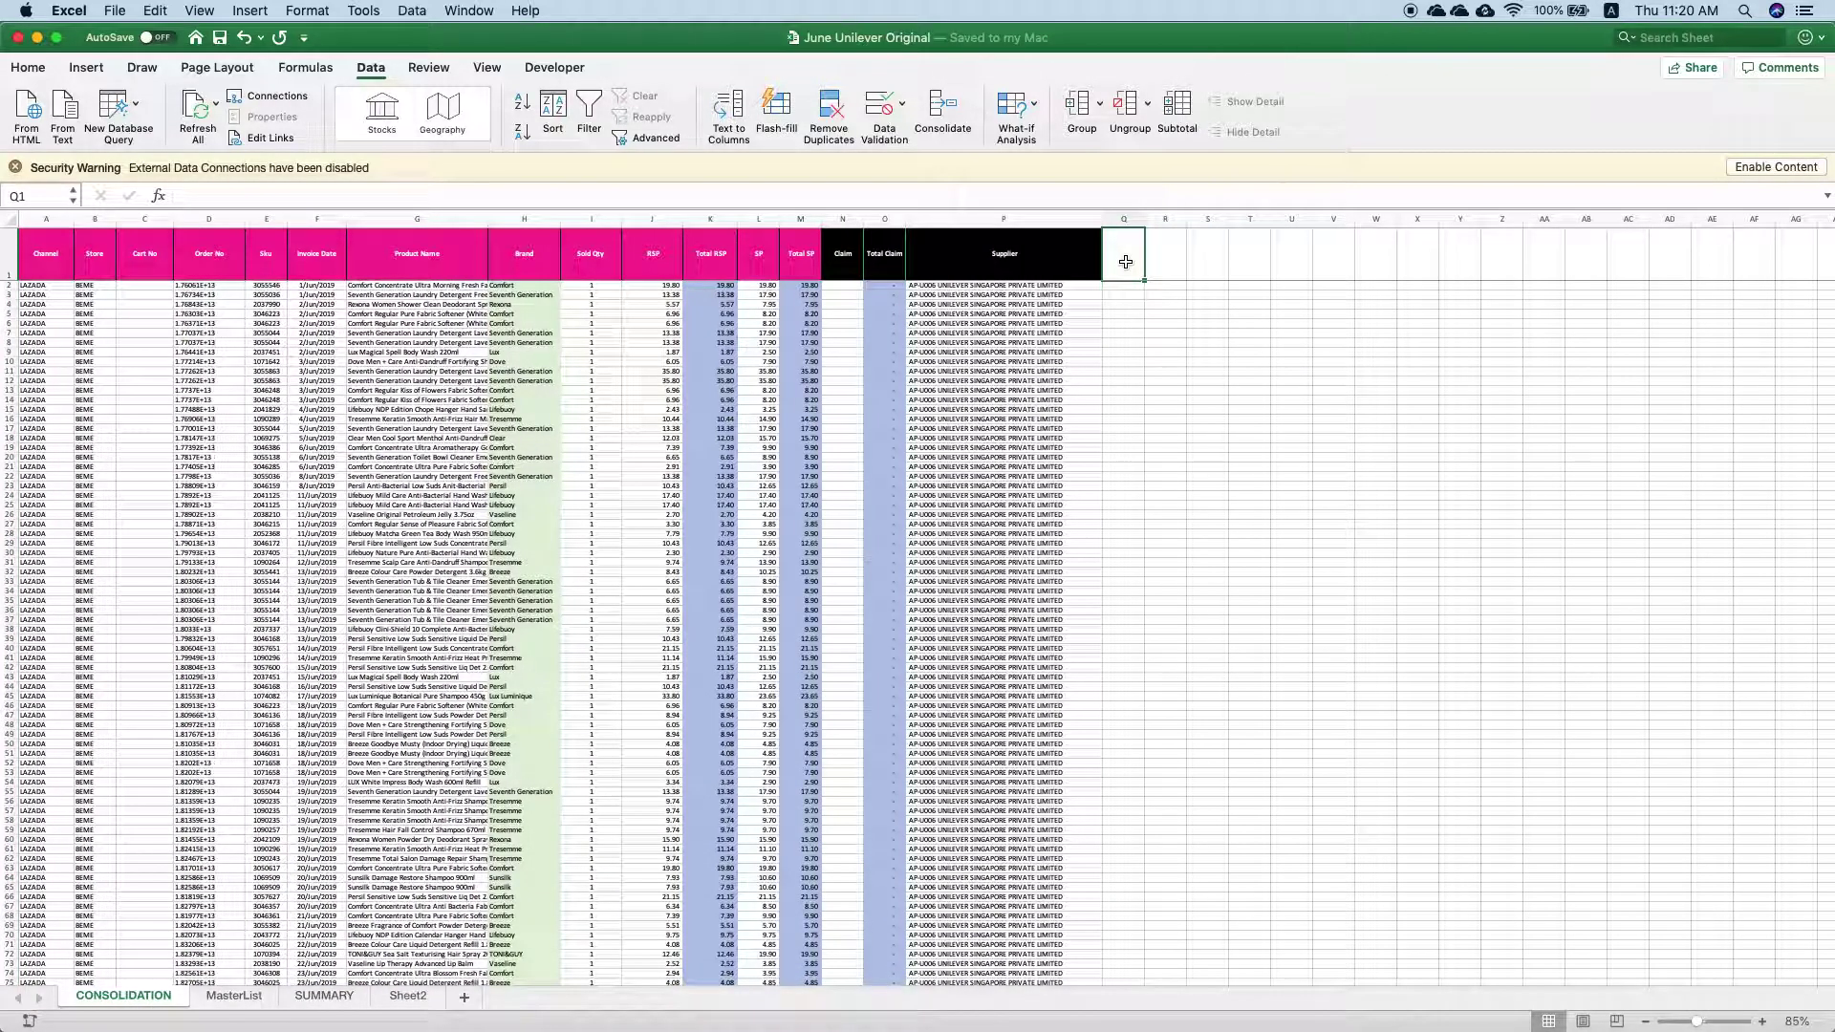
text(Fix Rsp)
key(Return)
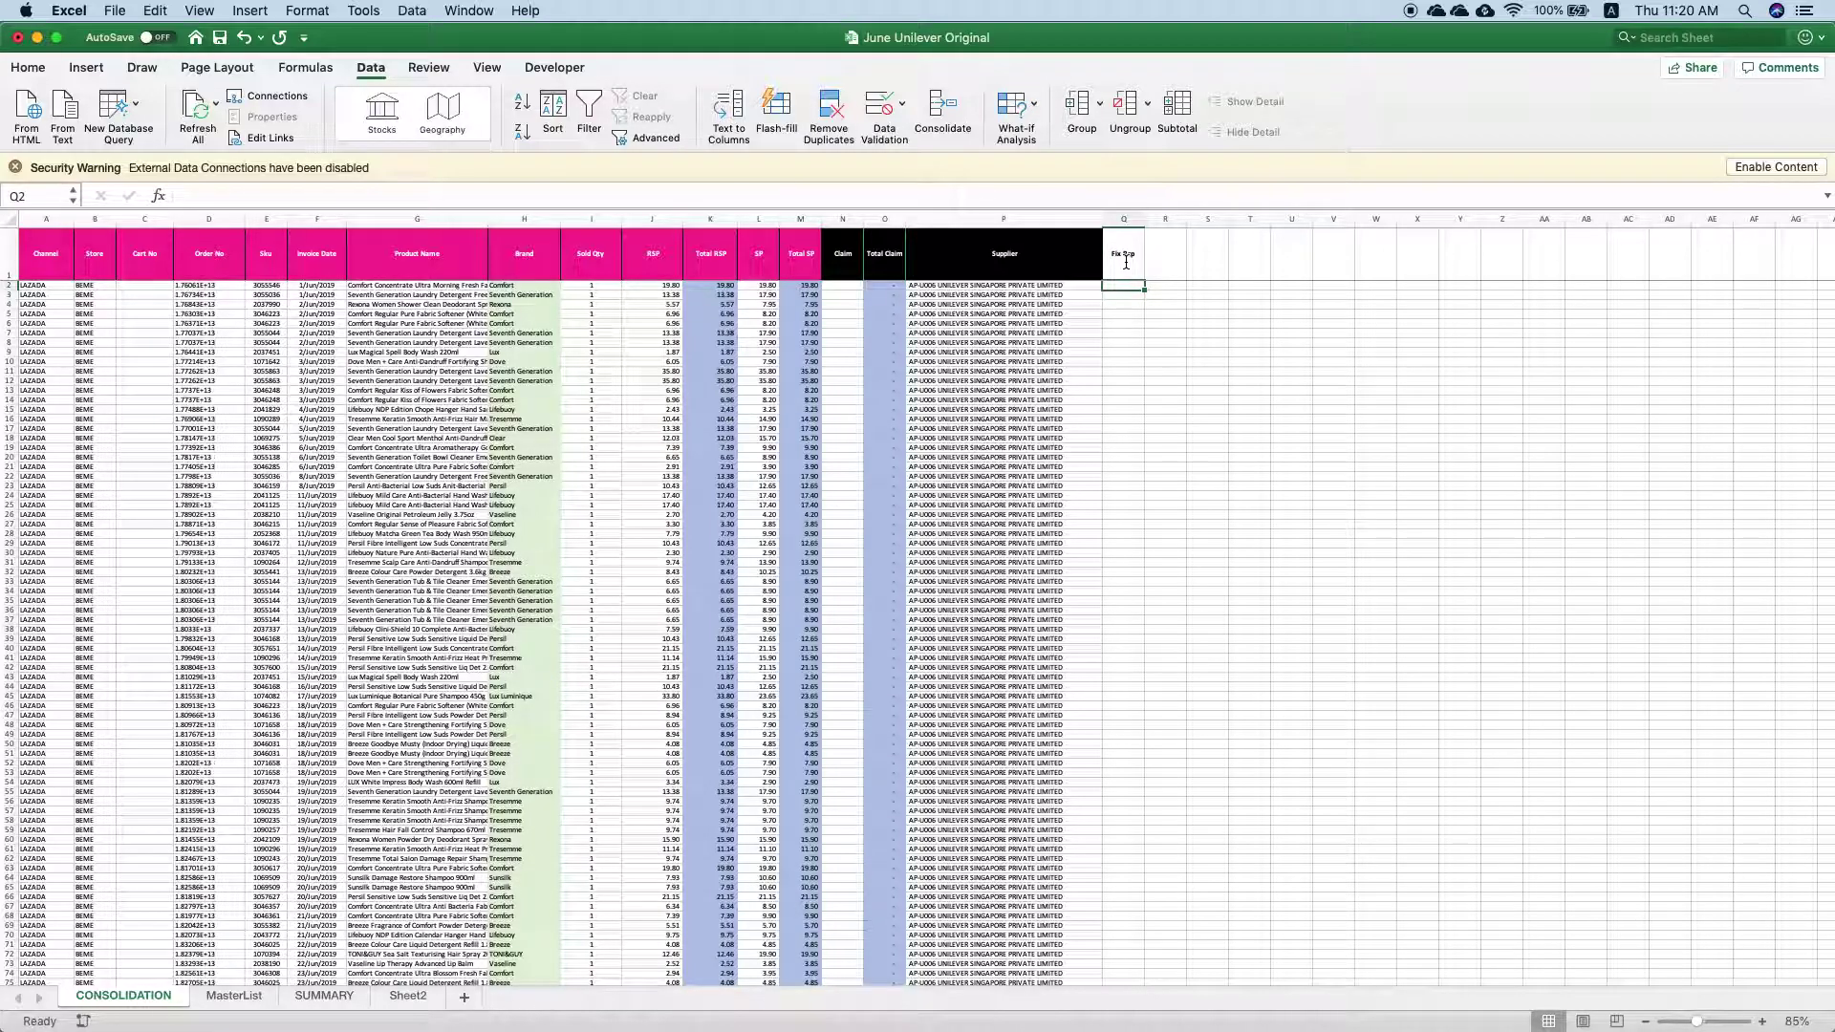
Start a MATCH formula in Q2 that looks up E2 in the entire Unique Code column of the MasterList table
text(=mat)
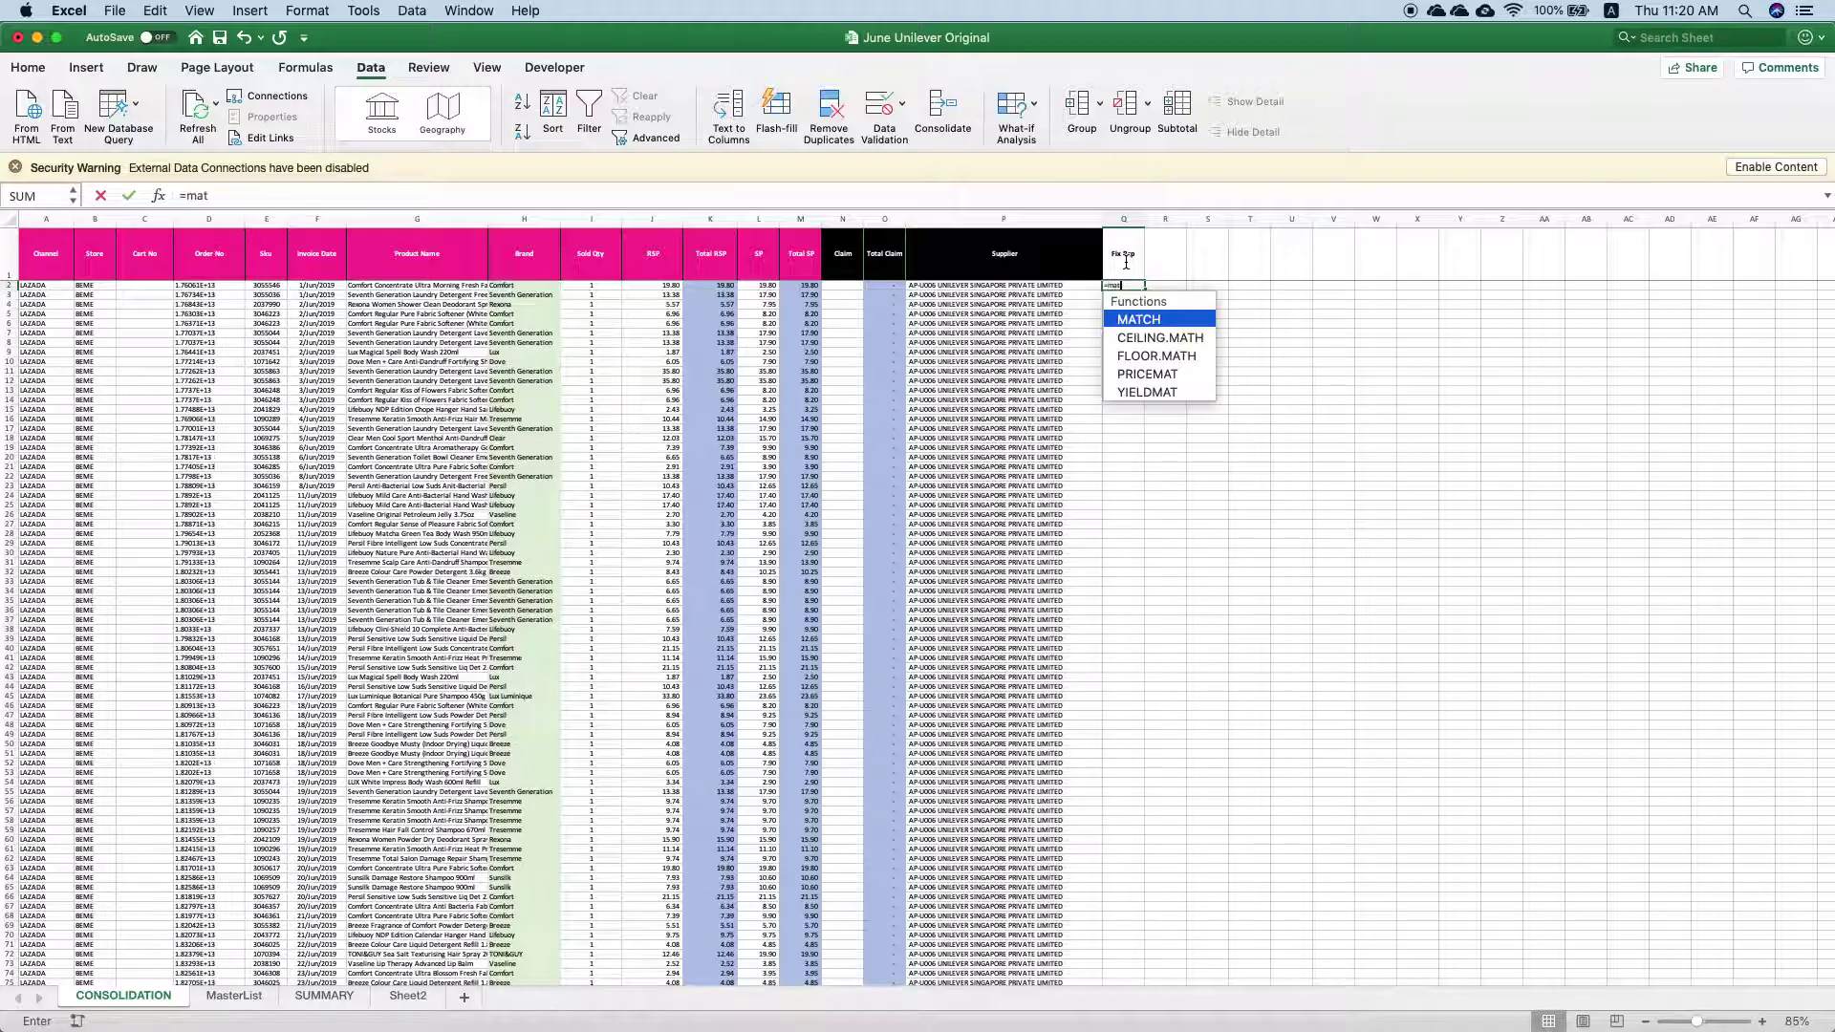
text(ch()
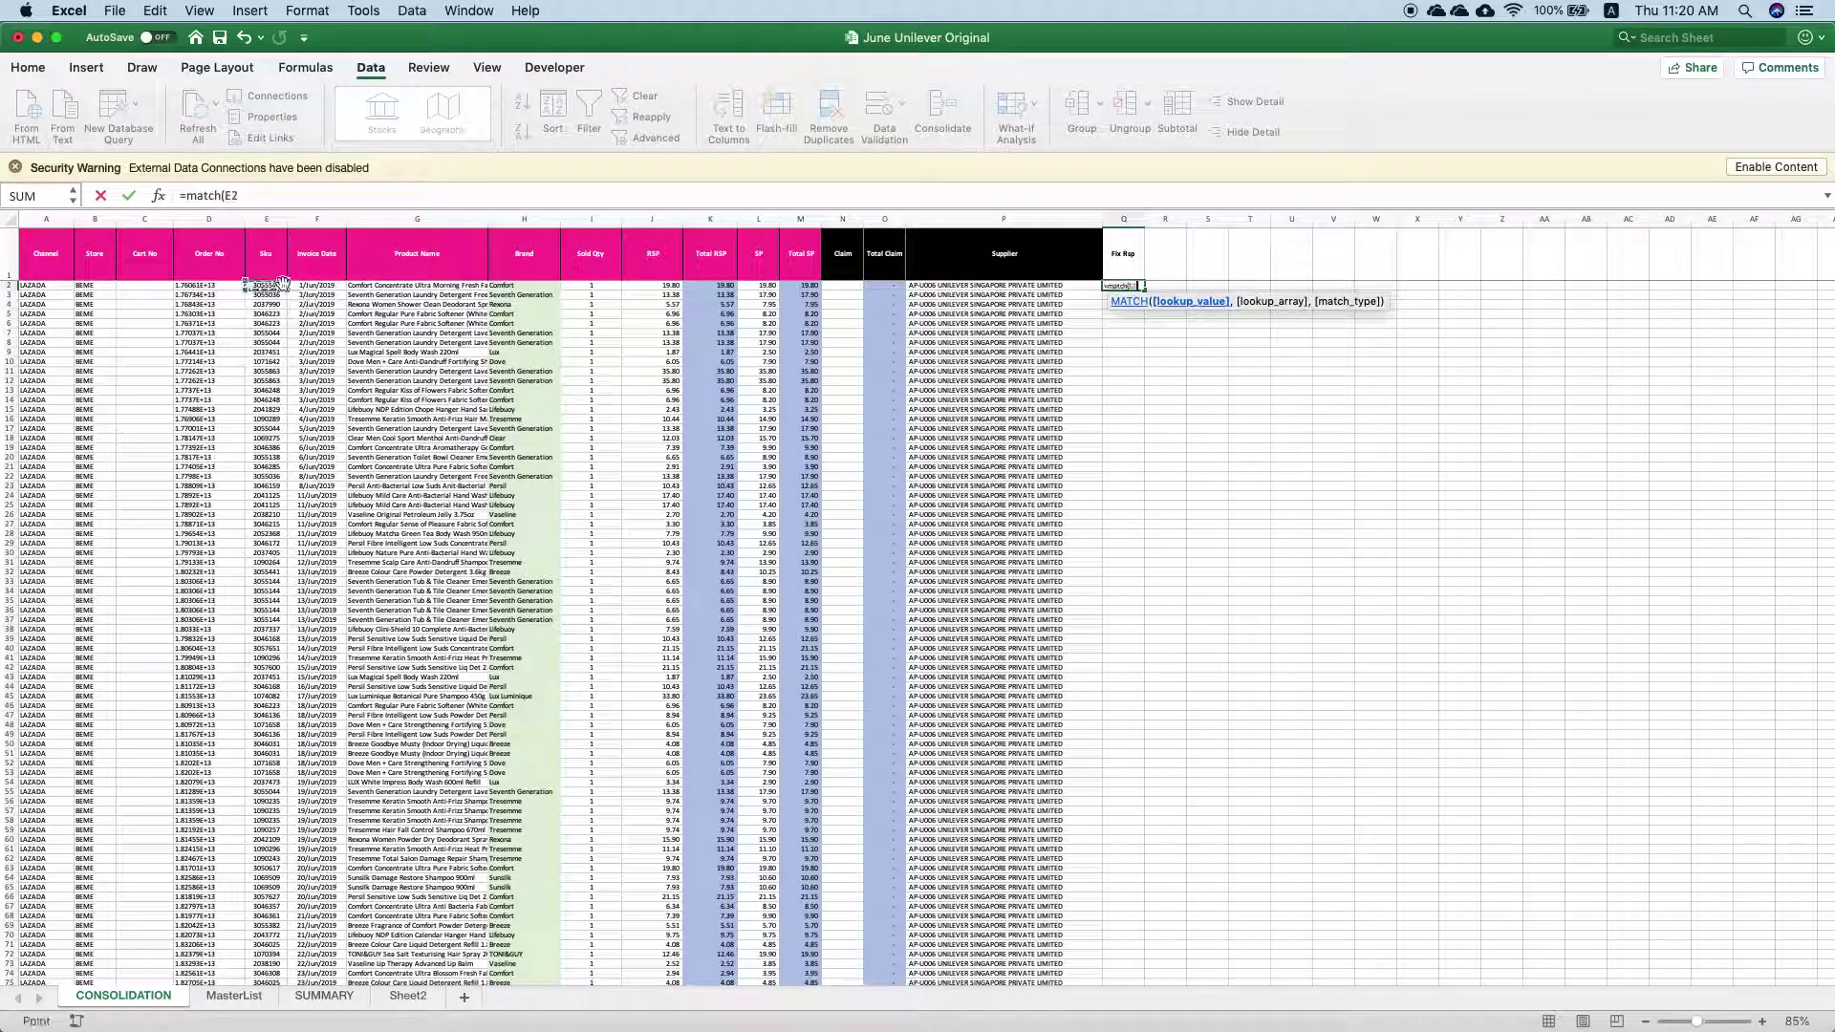
text(,)
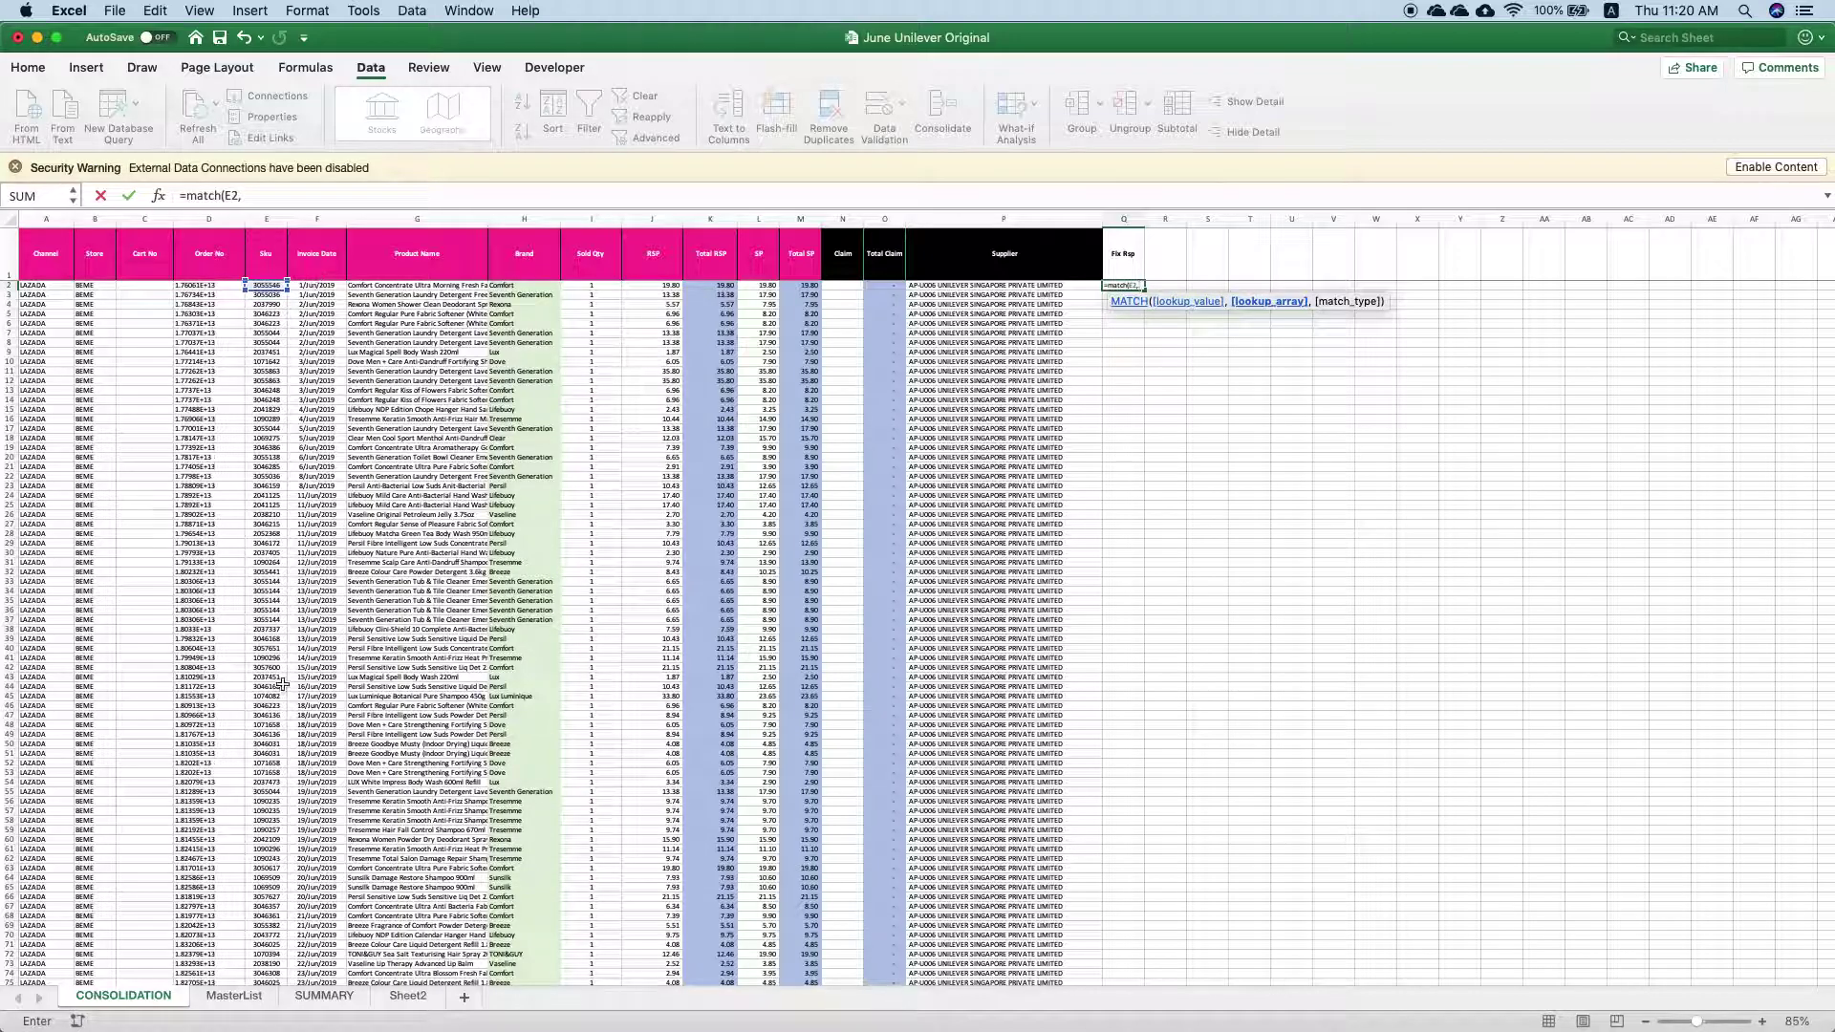
click(239, 996)
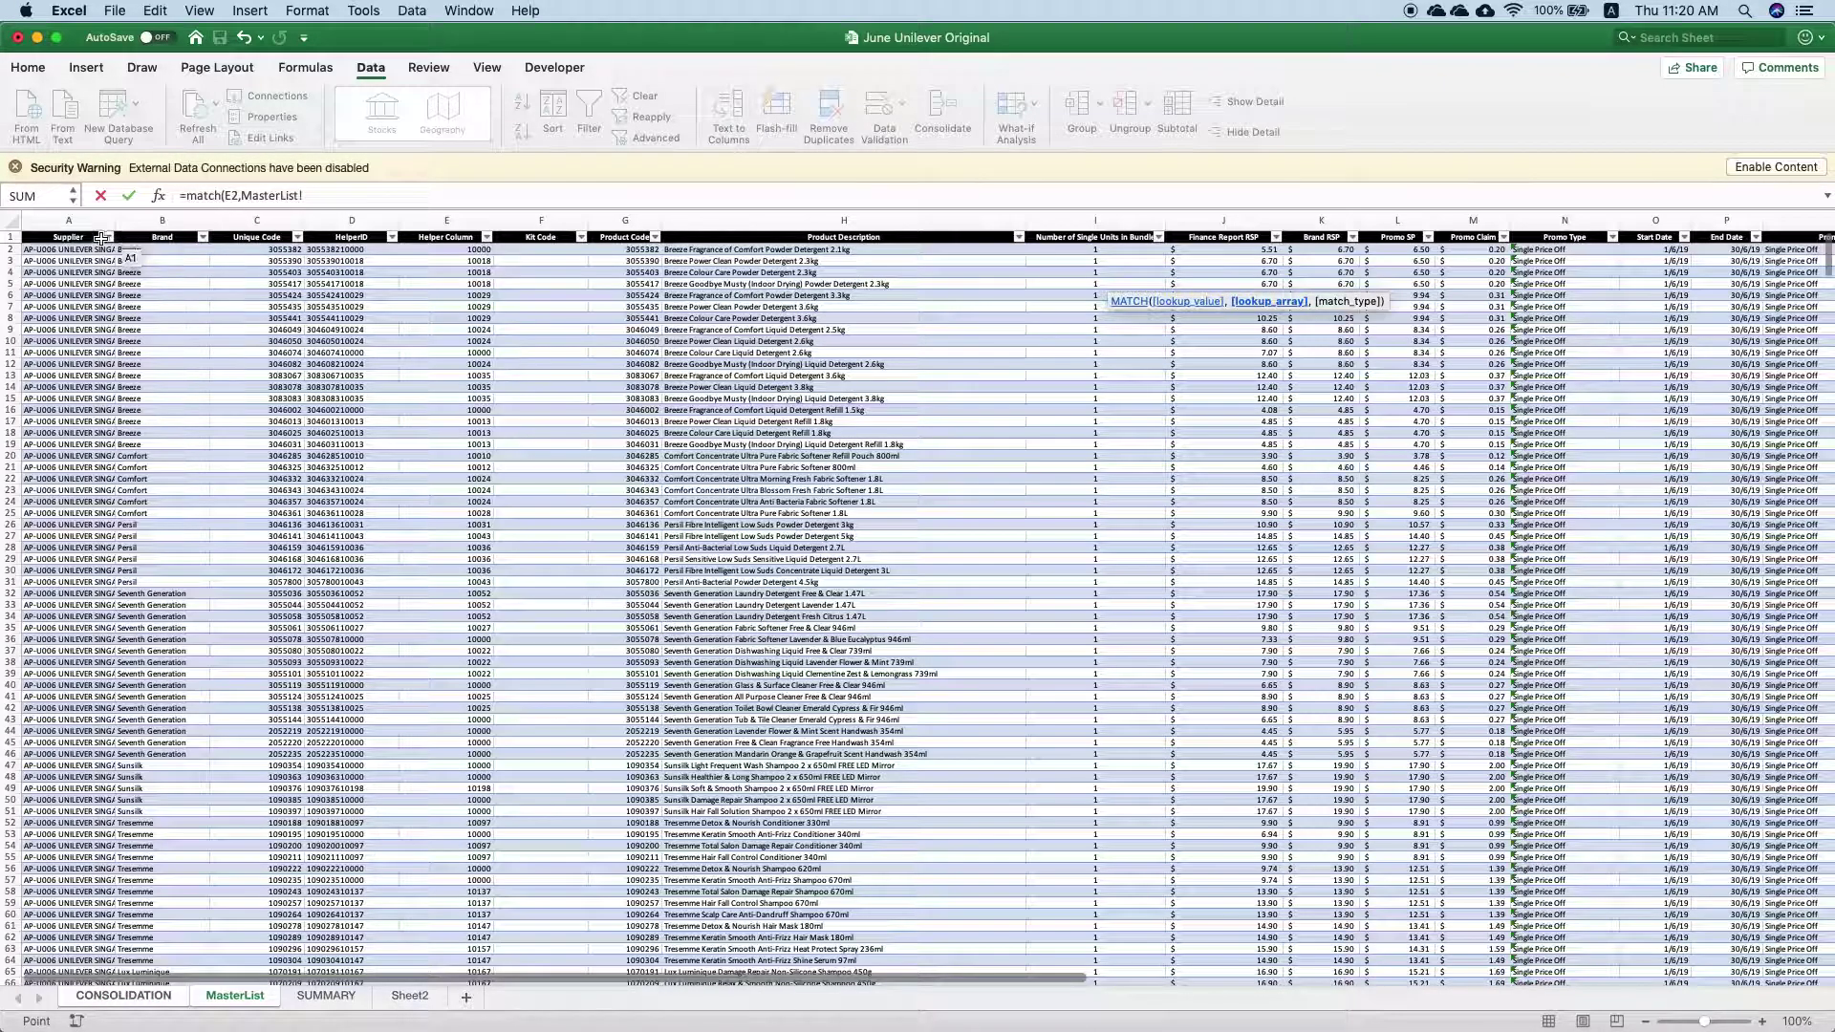
click(469, 237)
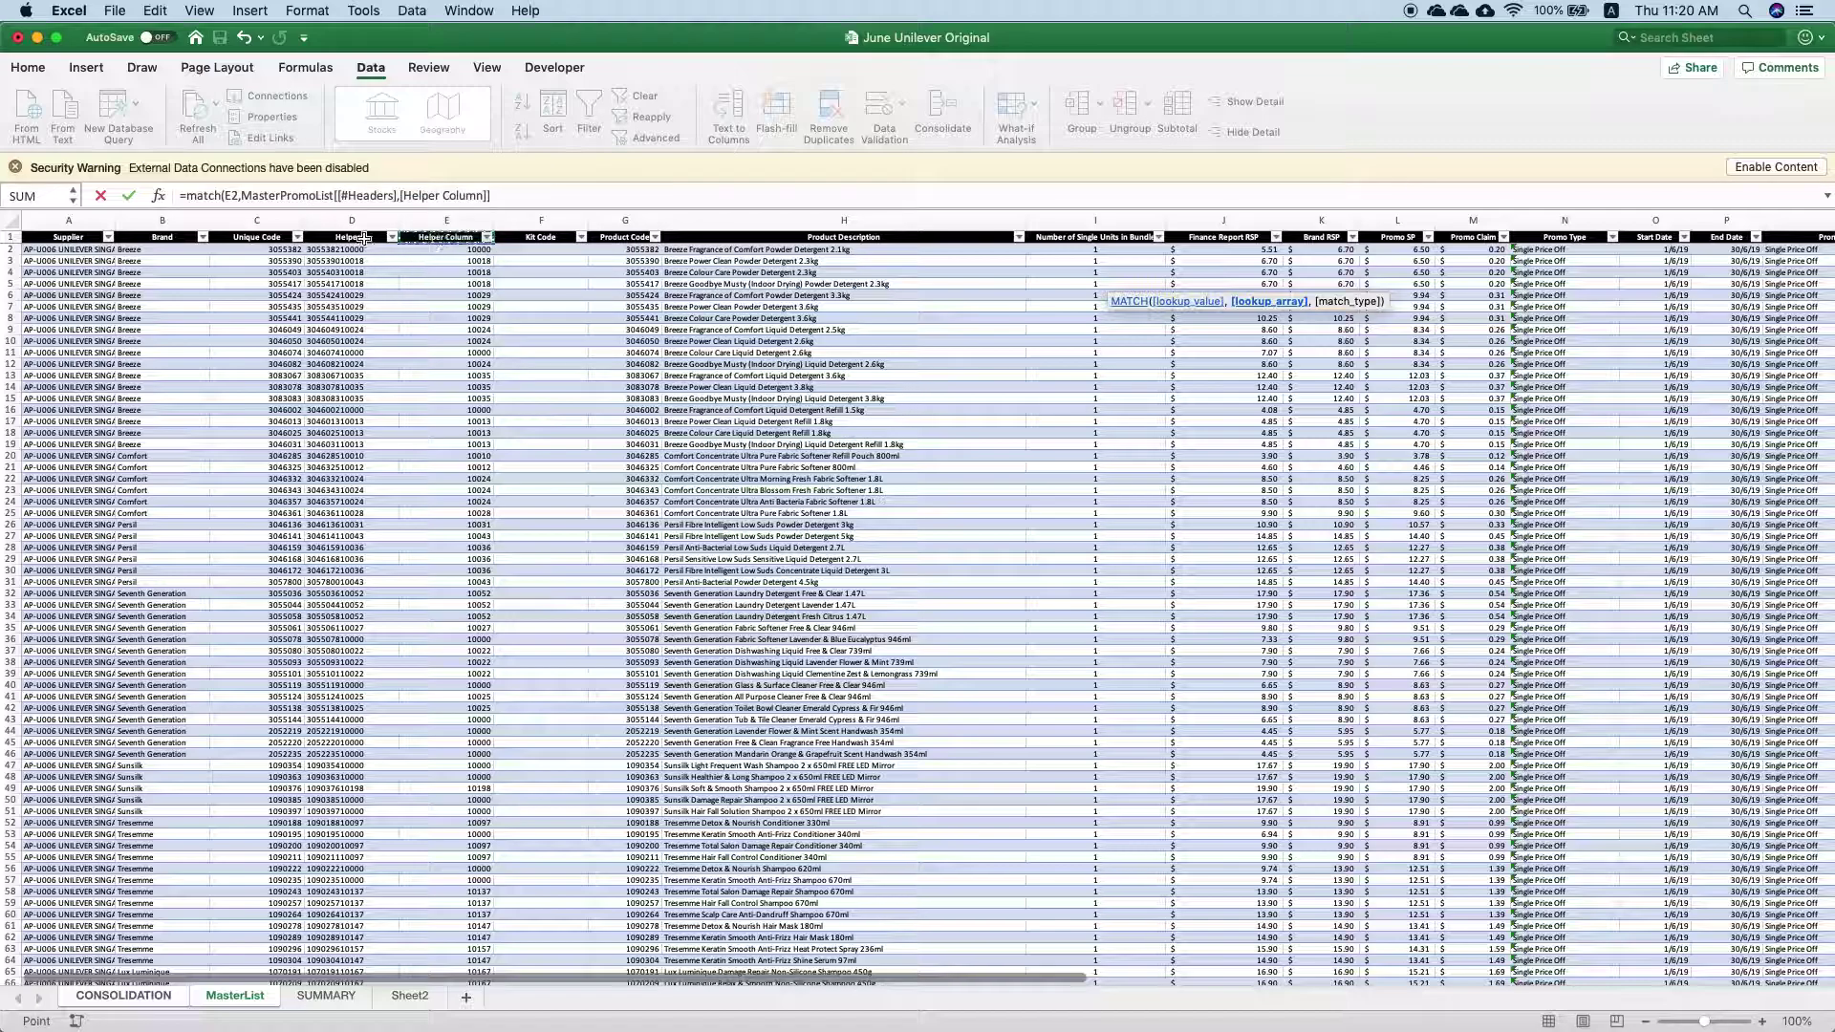
click(265, 238)
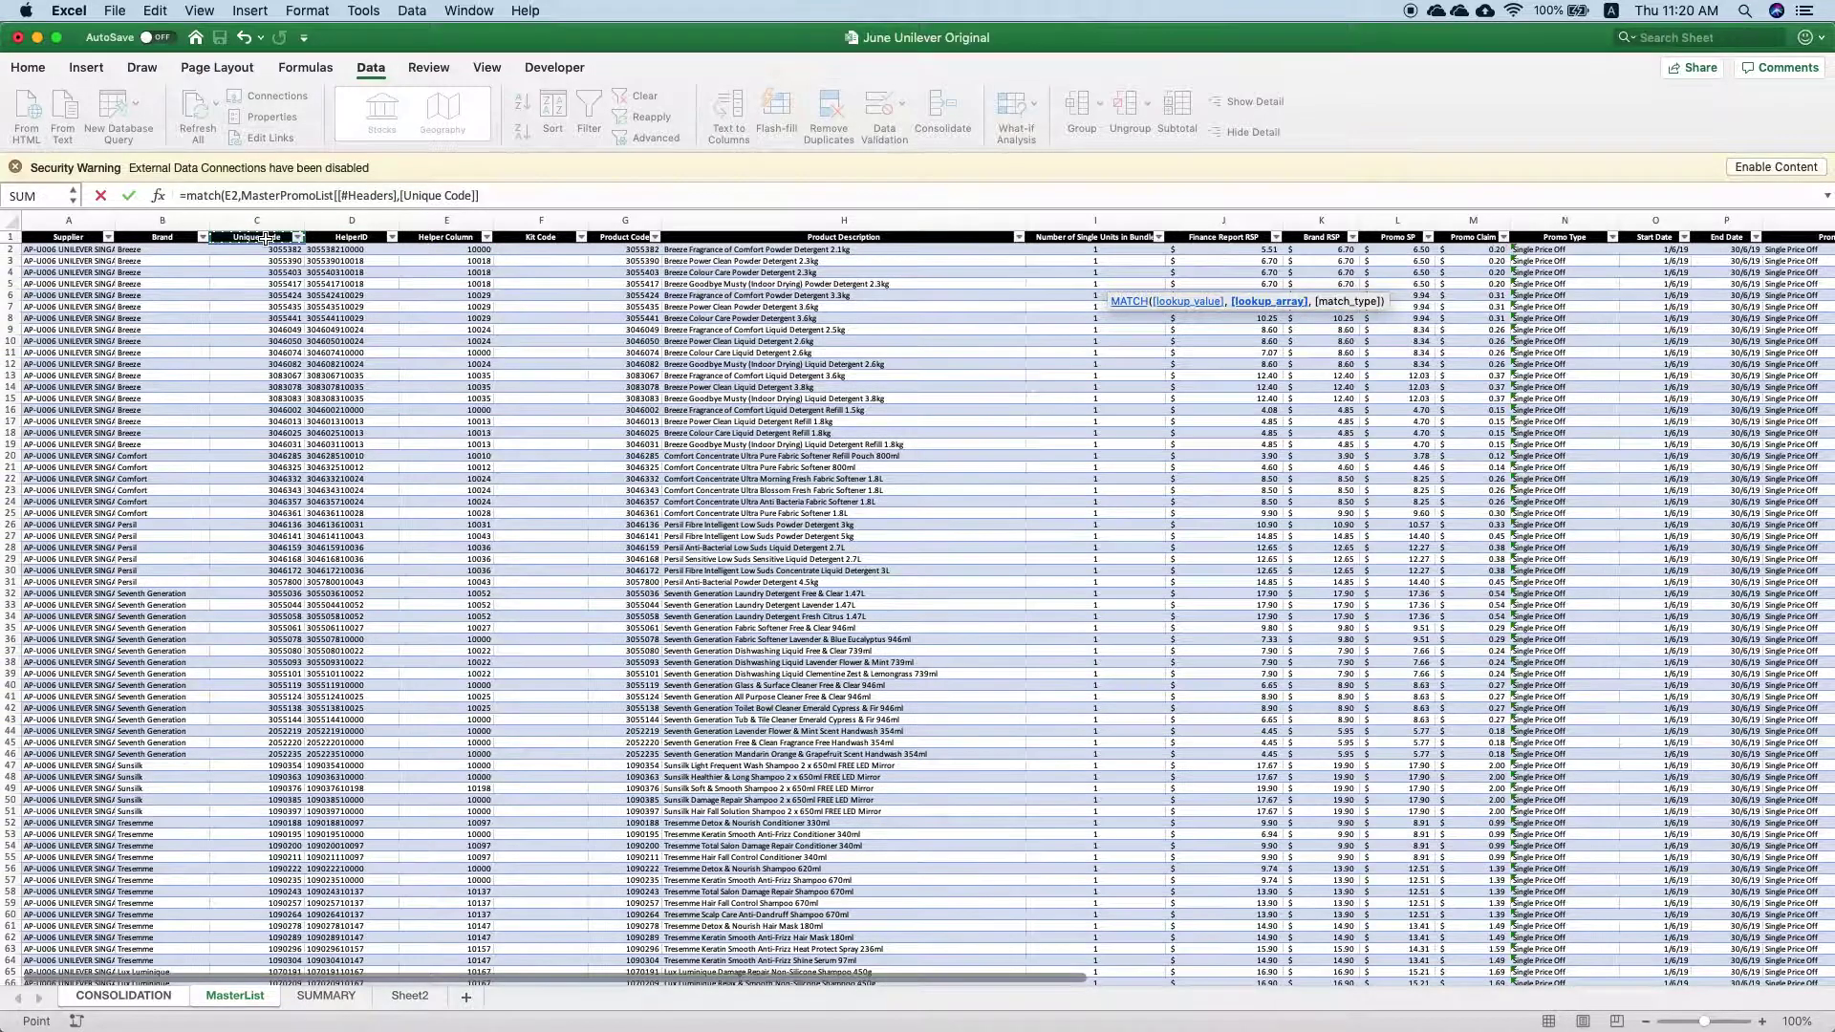
key(ctrl+shift+Down)
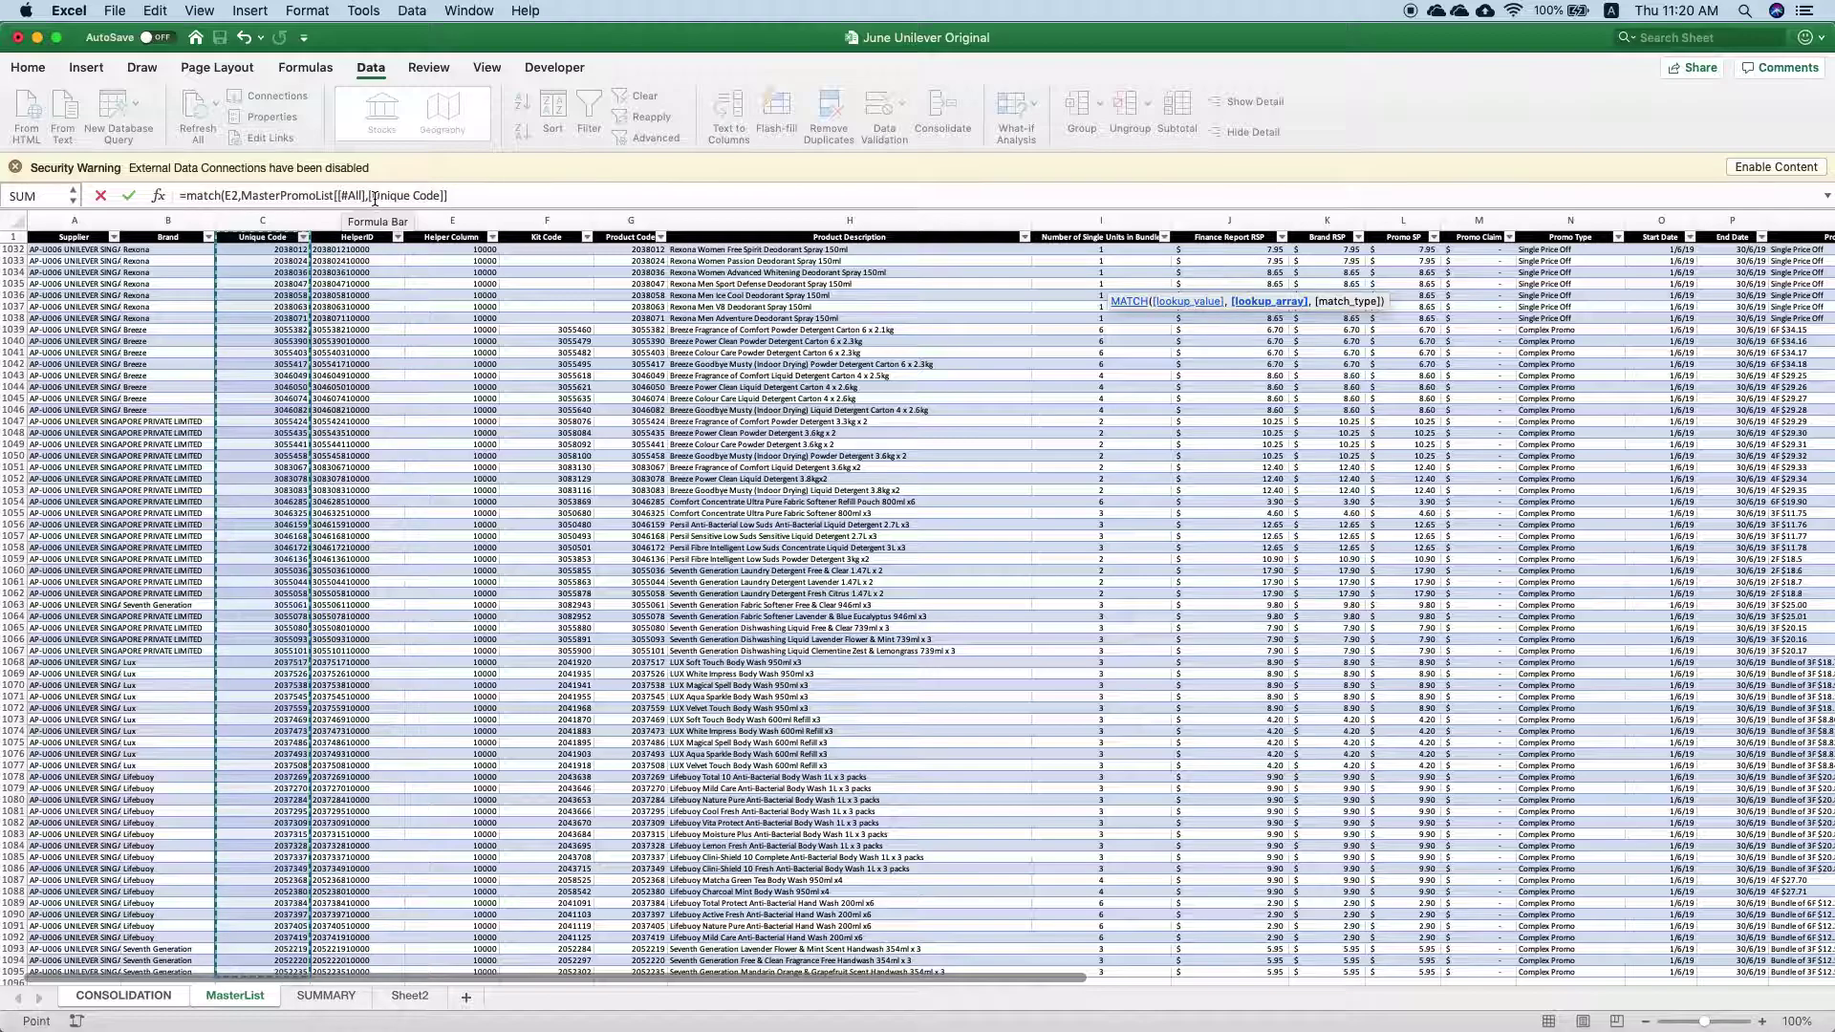
click(488, 194)
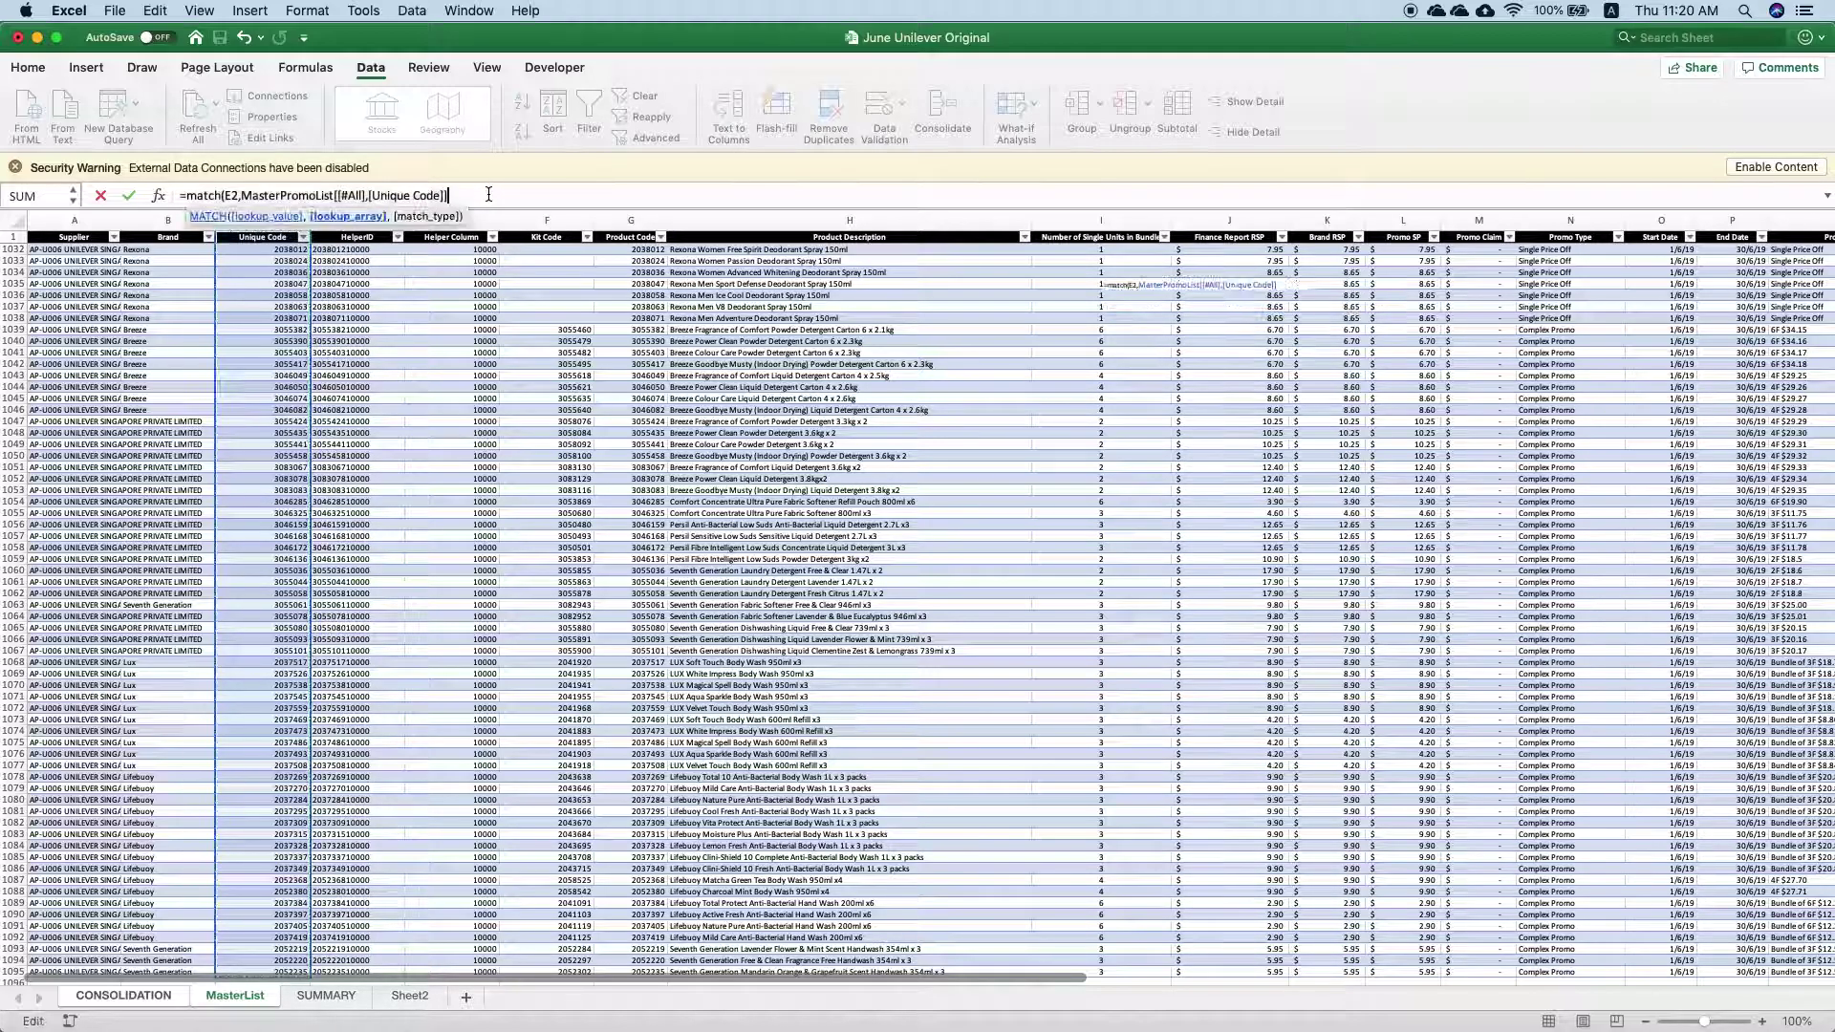
text($$$$)
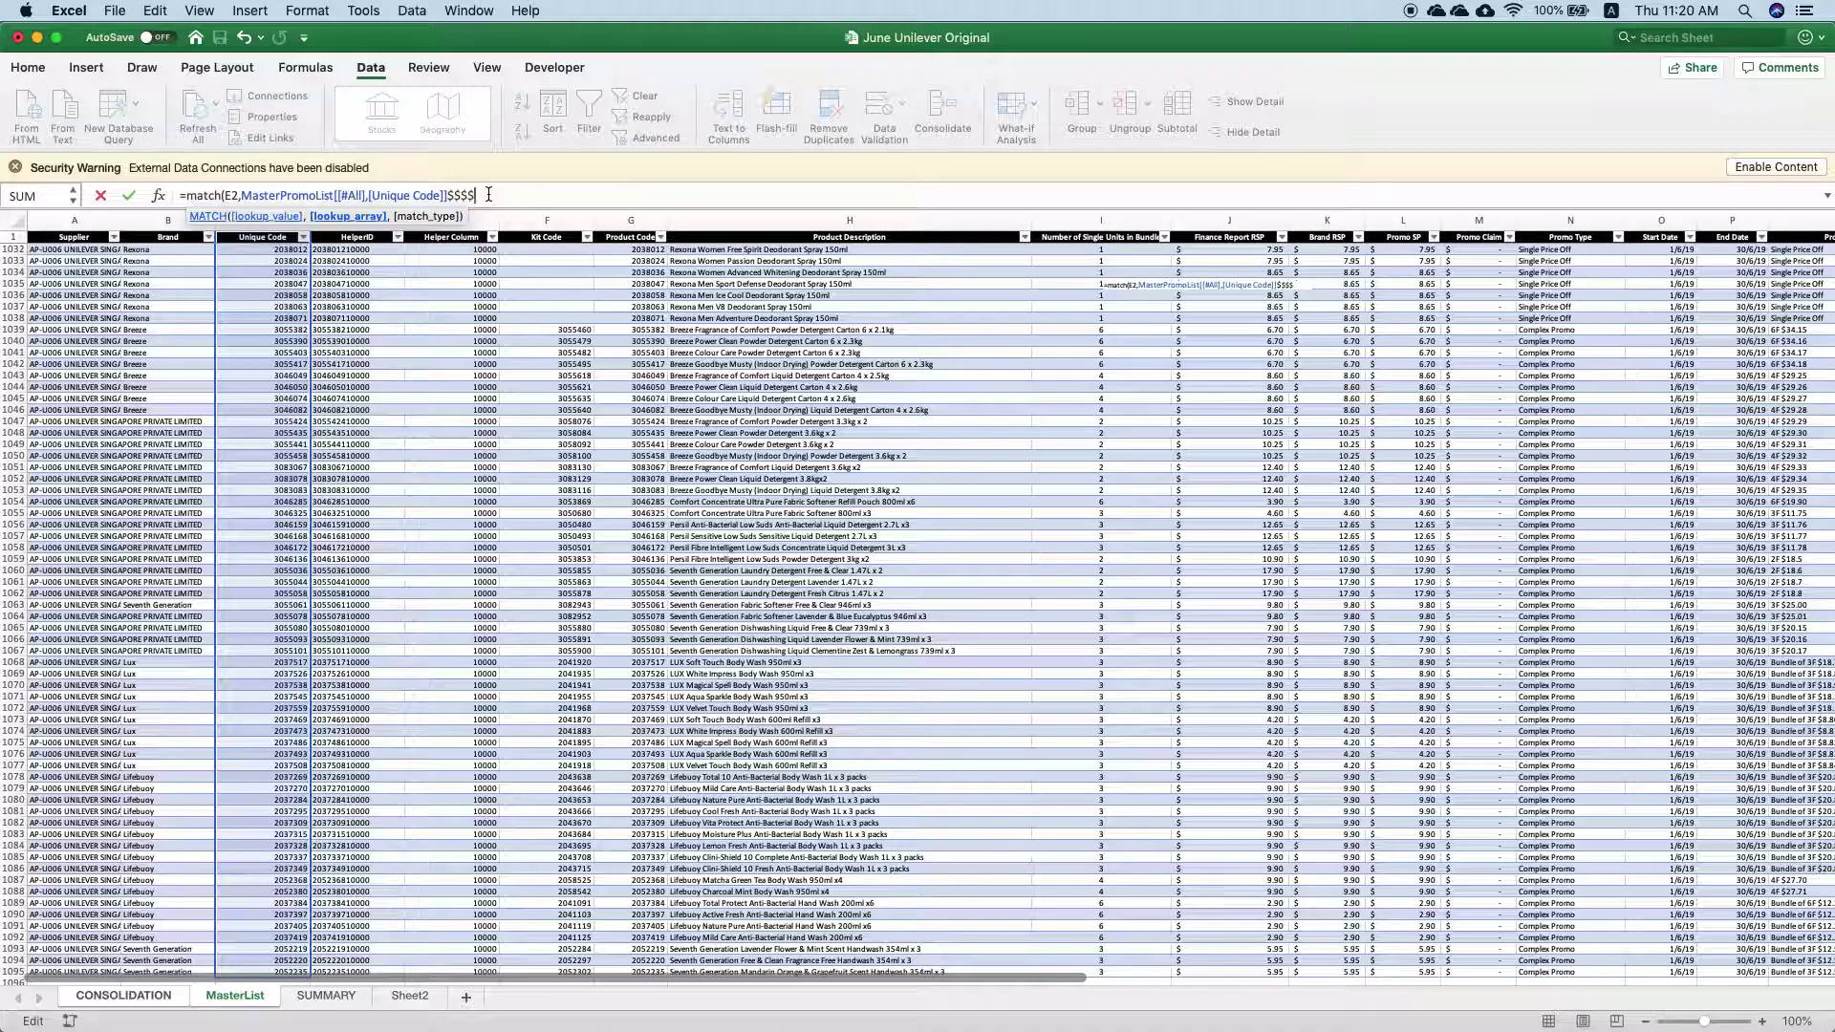
key(BackSpace)
key(BackSpace)
key(BackSpace)
key(BackSpace)
text($a)
text(1$)
text($1)
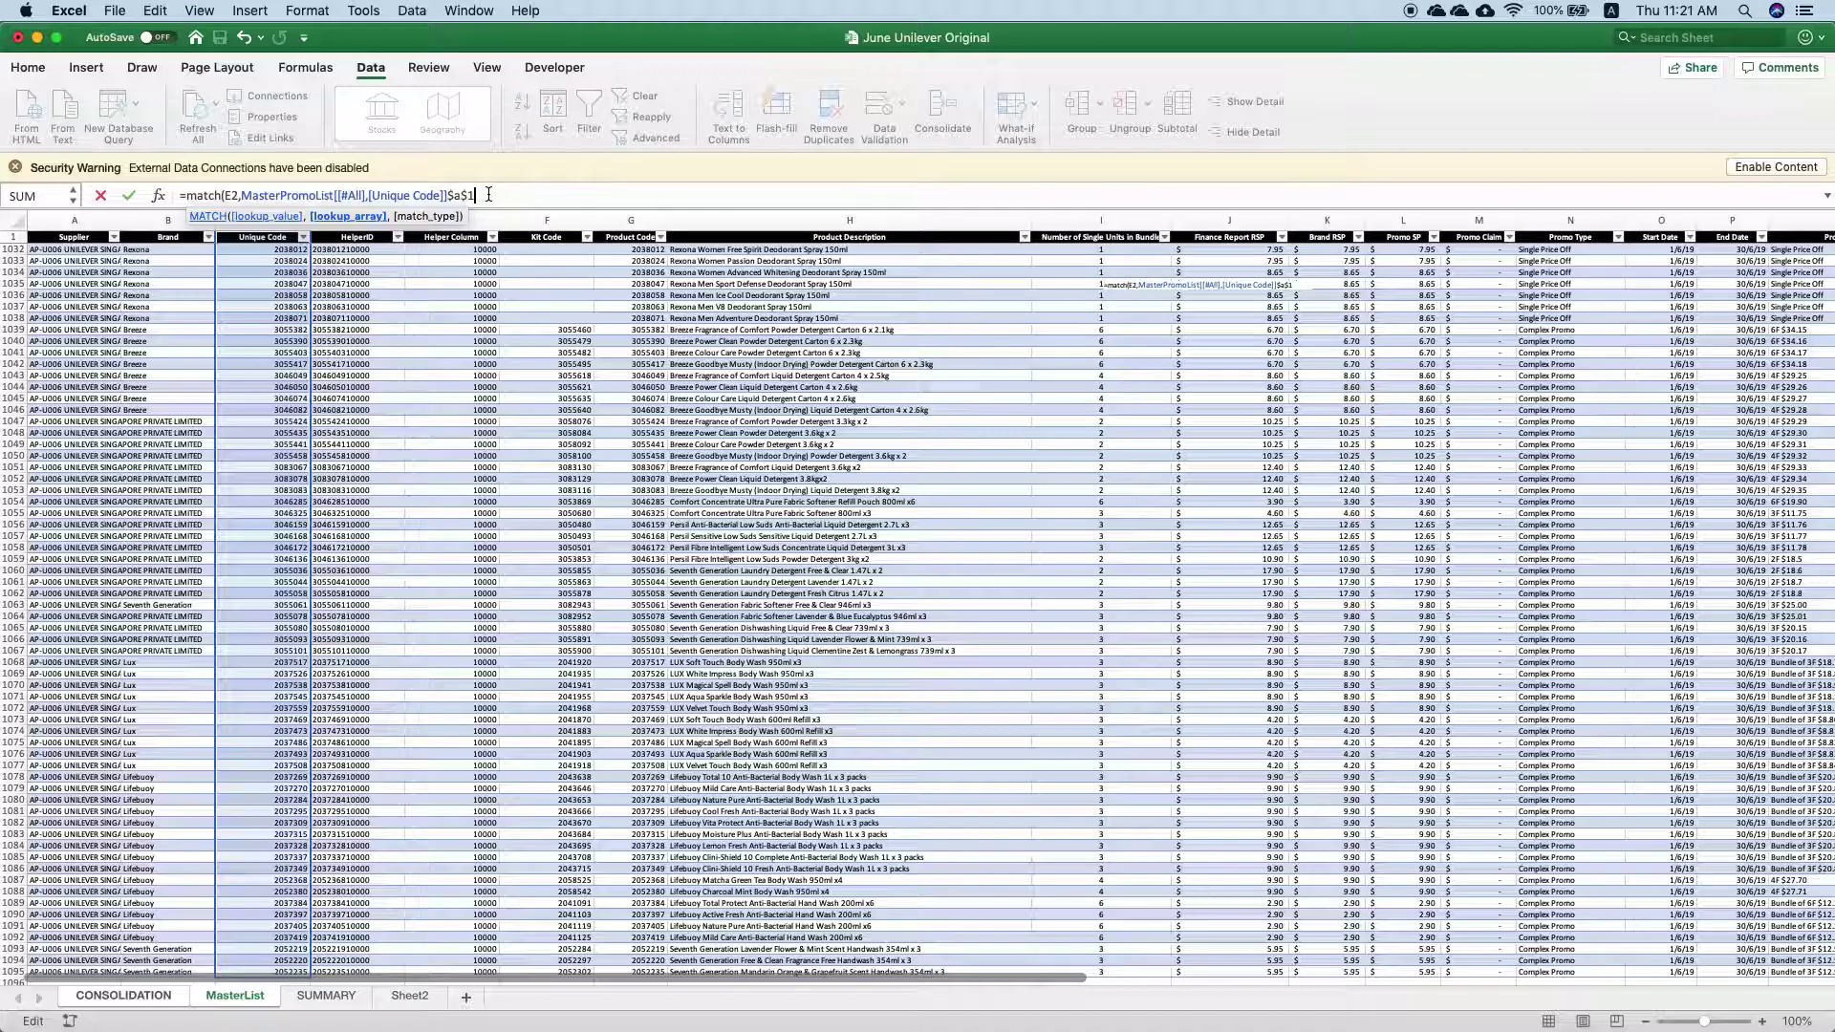
text(:Z)
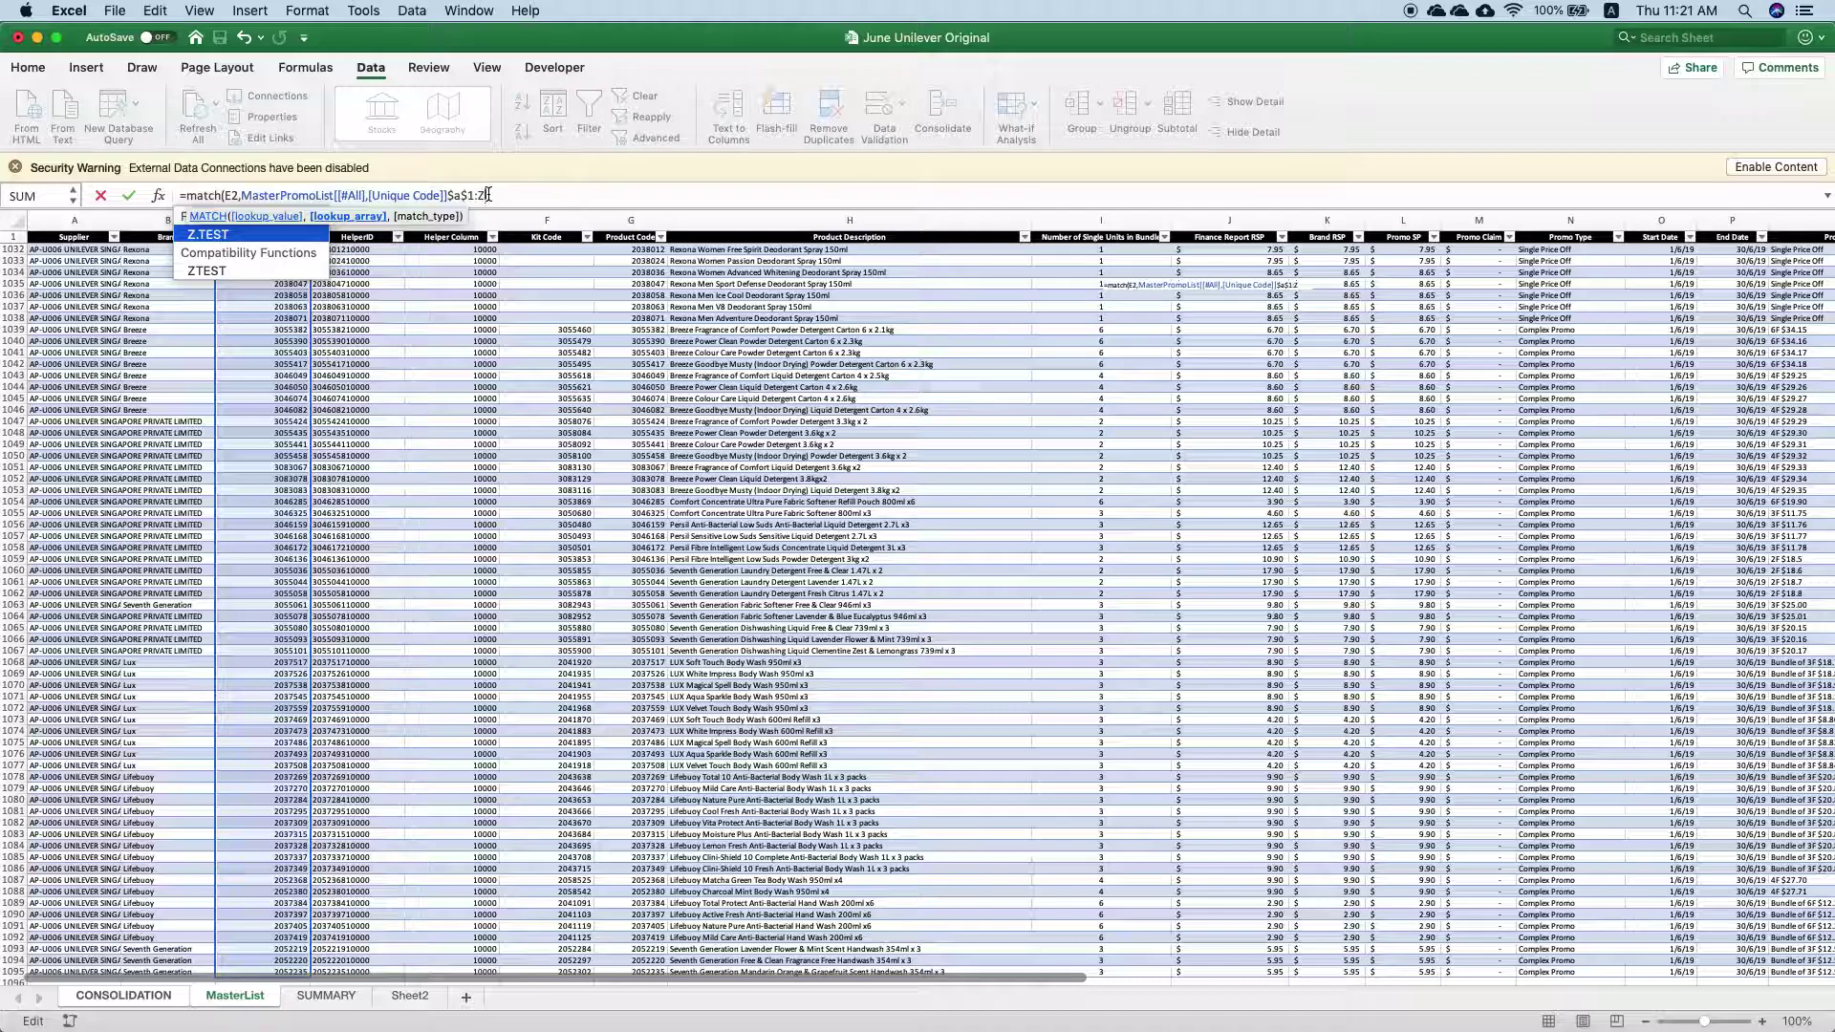
key(BackSpace)
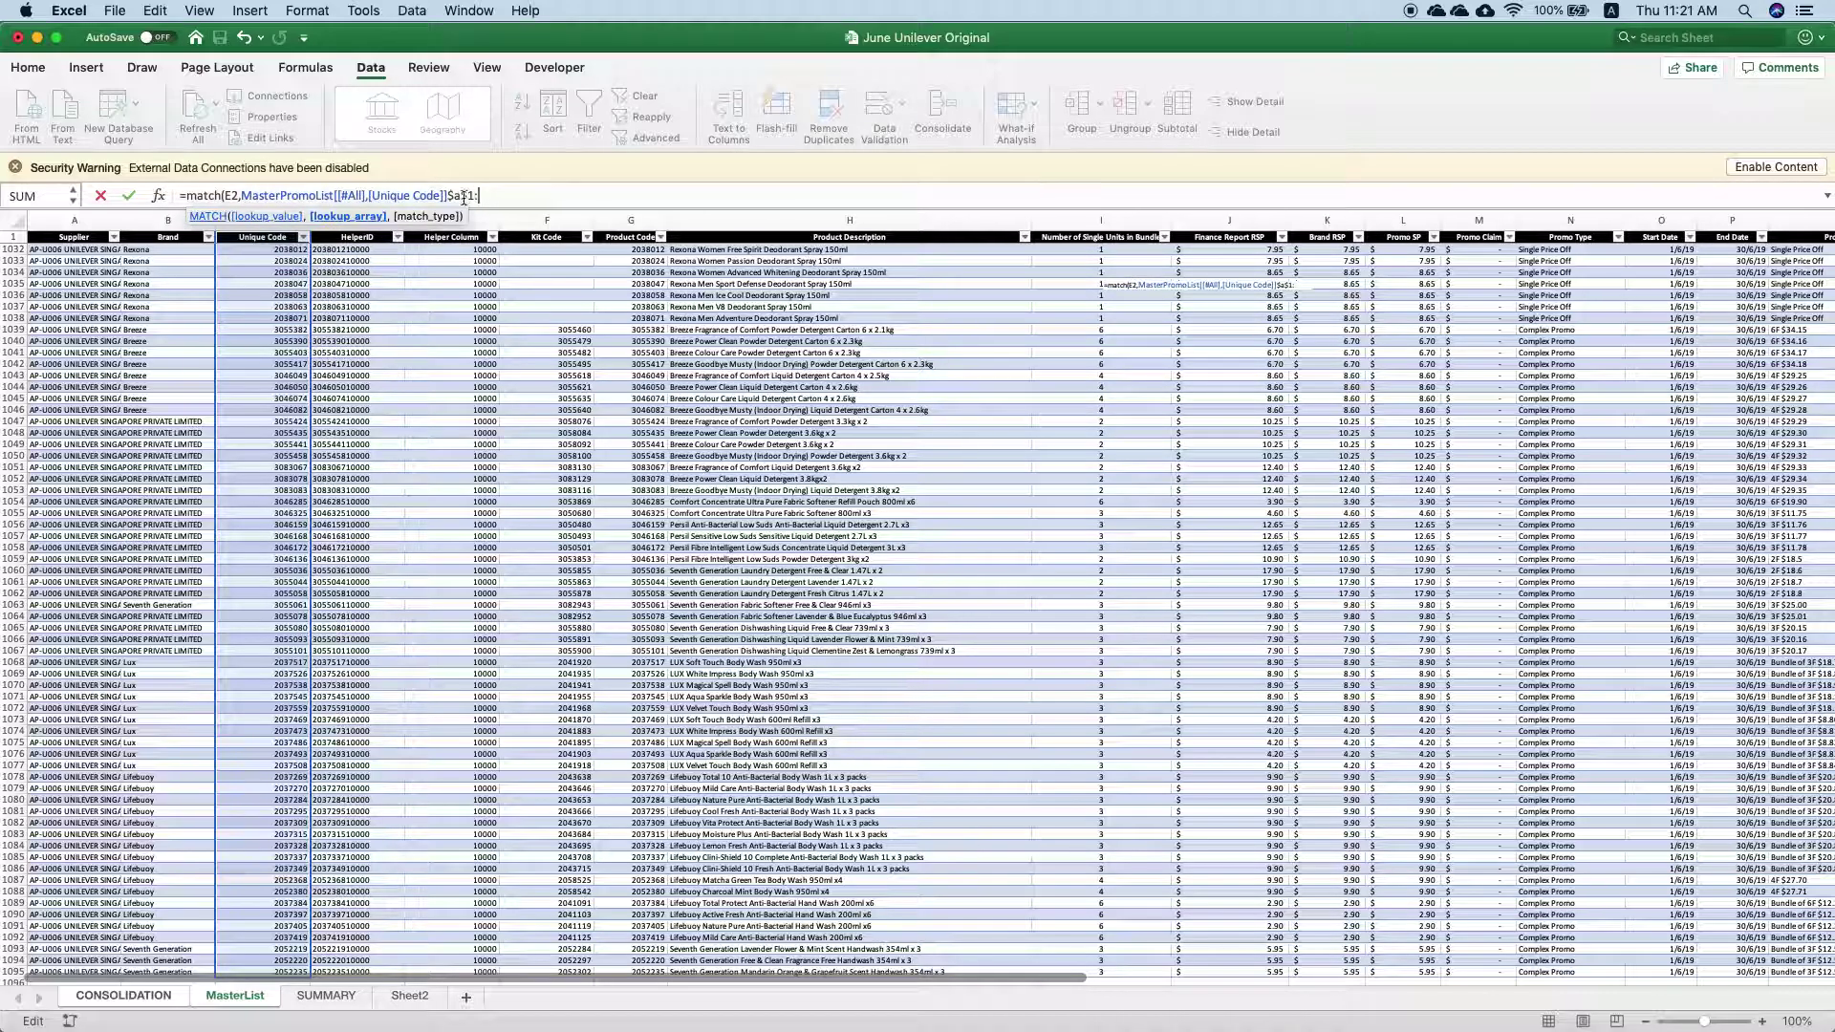
drag(448, 195, 501, 198)
key(BackSpace)
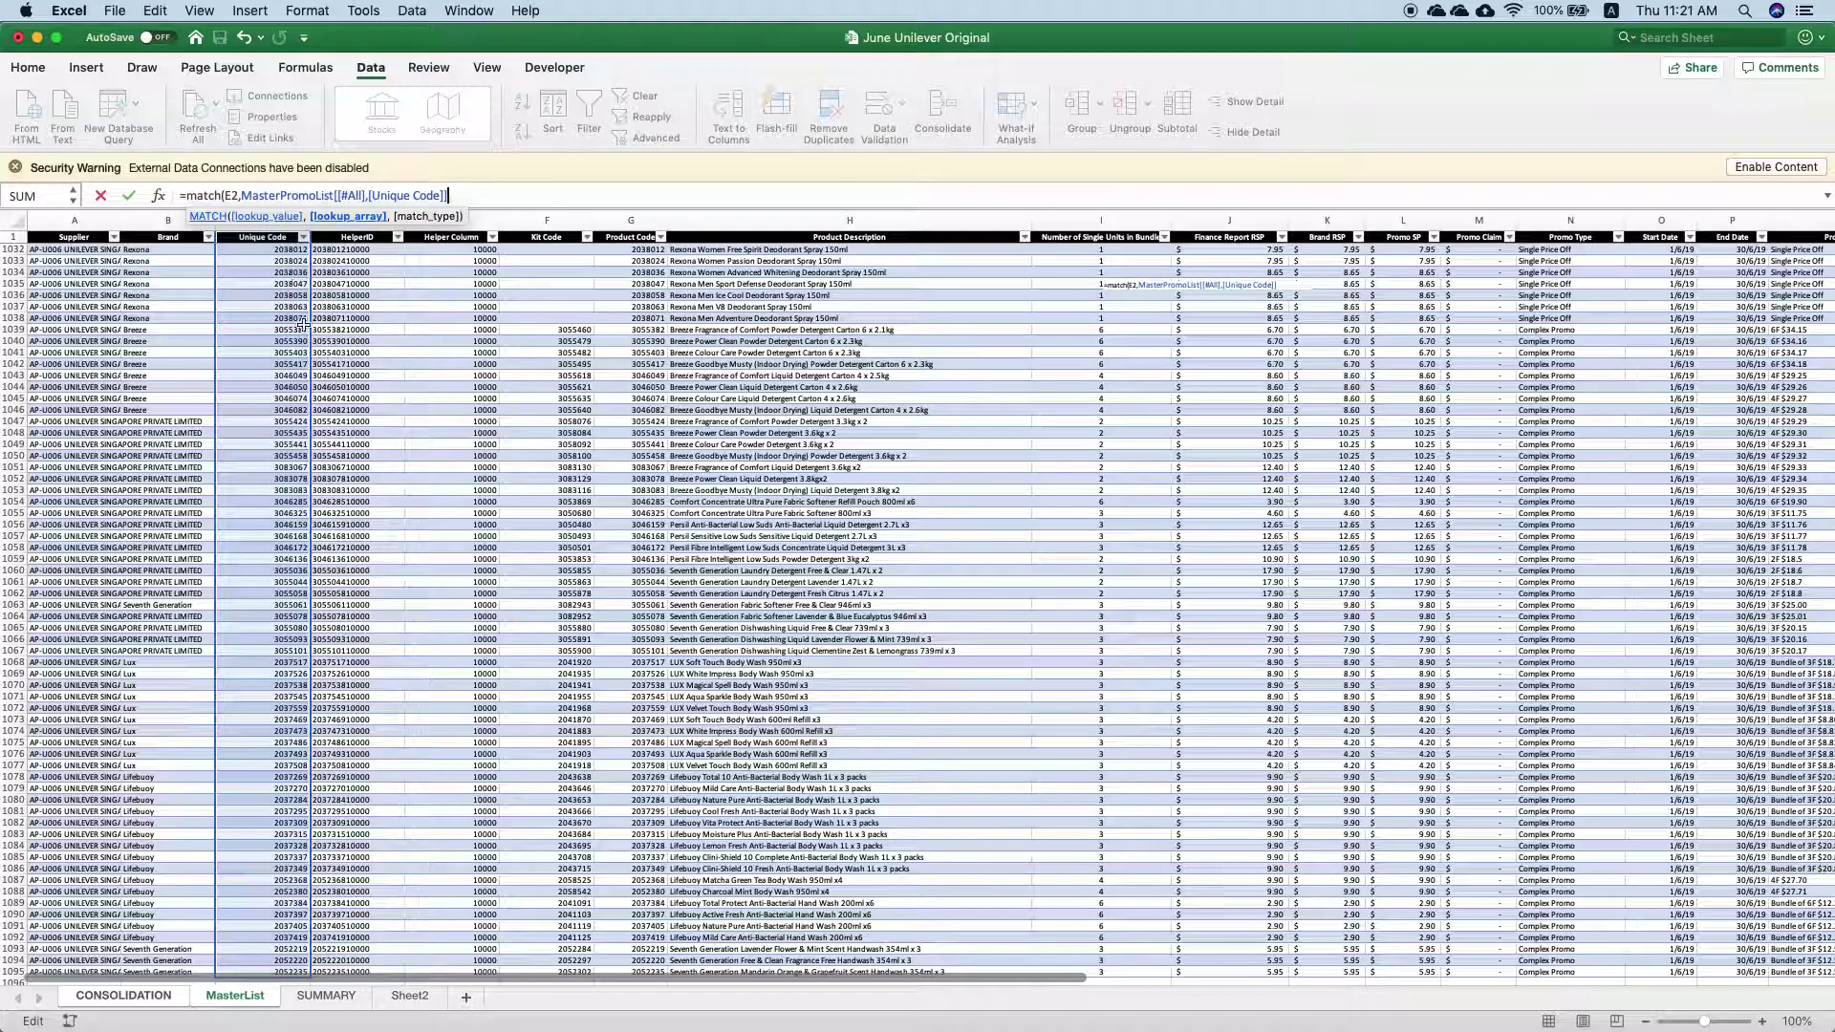
Complete the MATCH formula with match type 0 for an exact match and fill it down the Fix Rsp column
text(,)
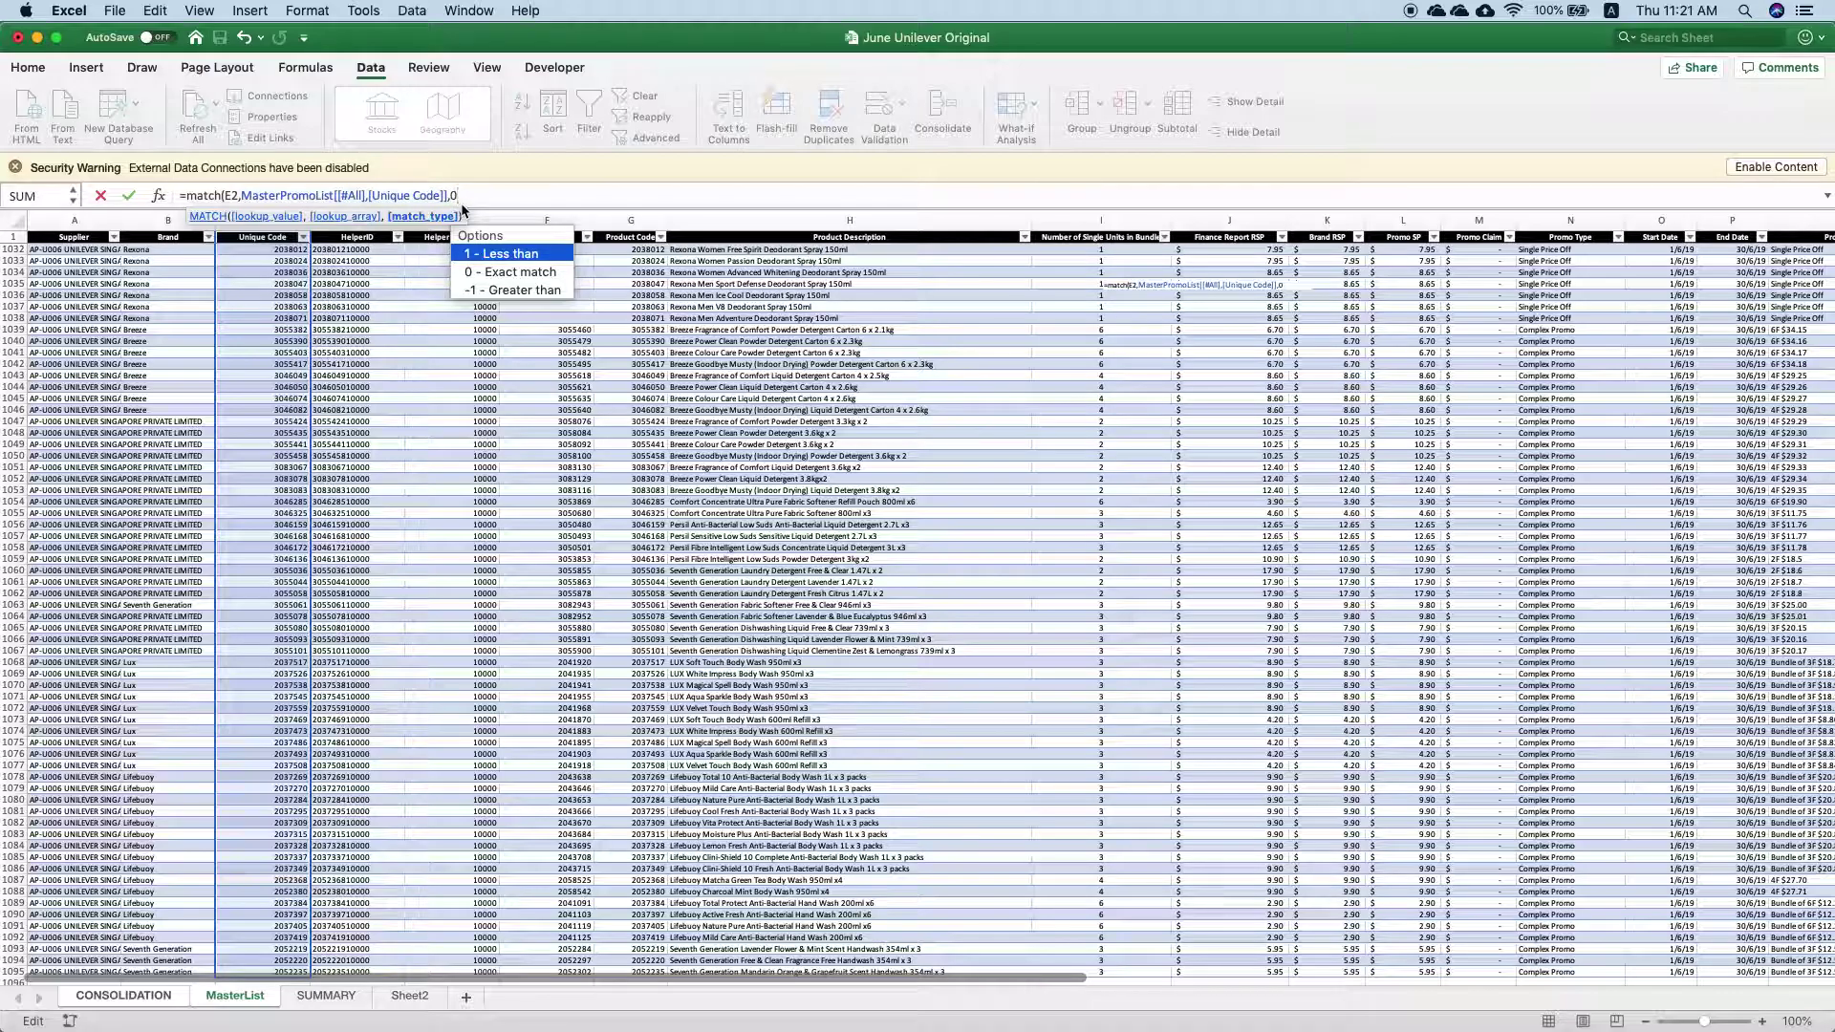
text(0))
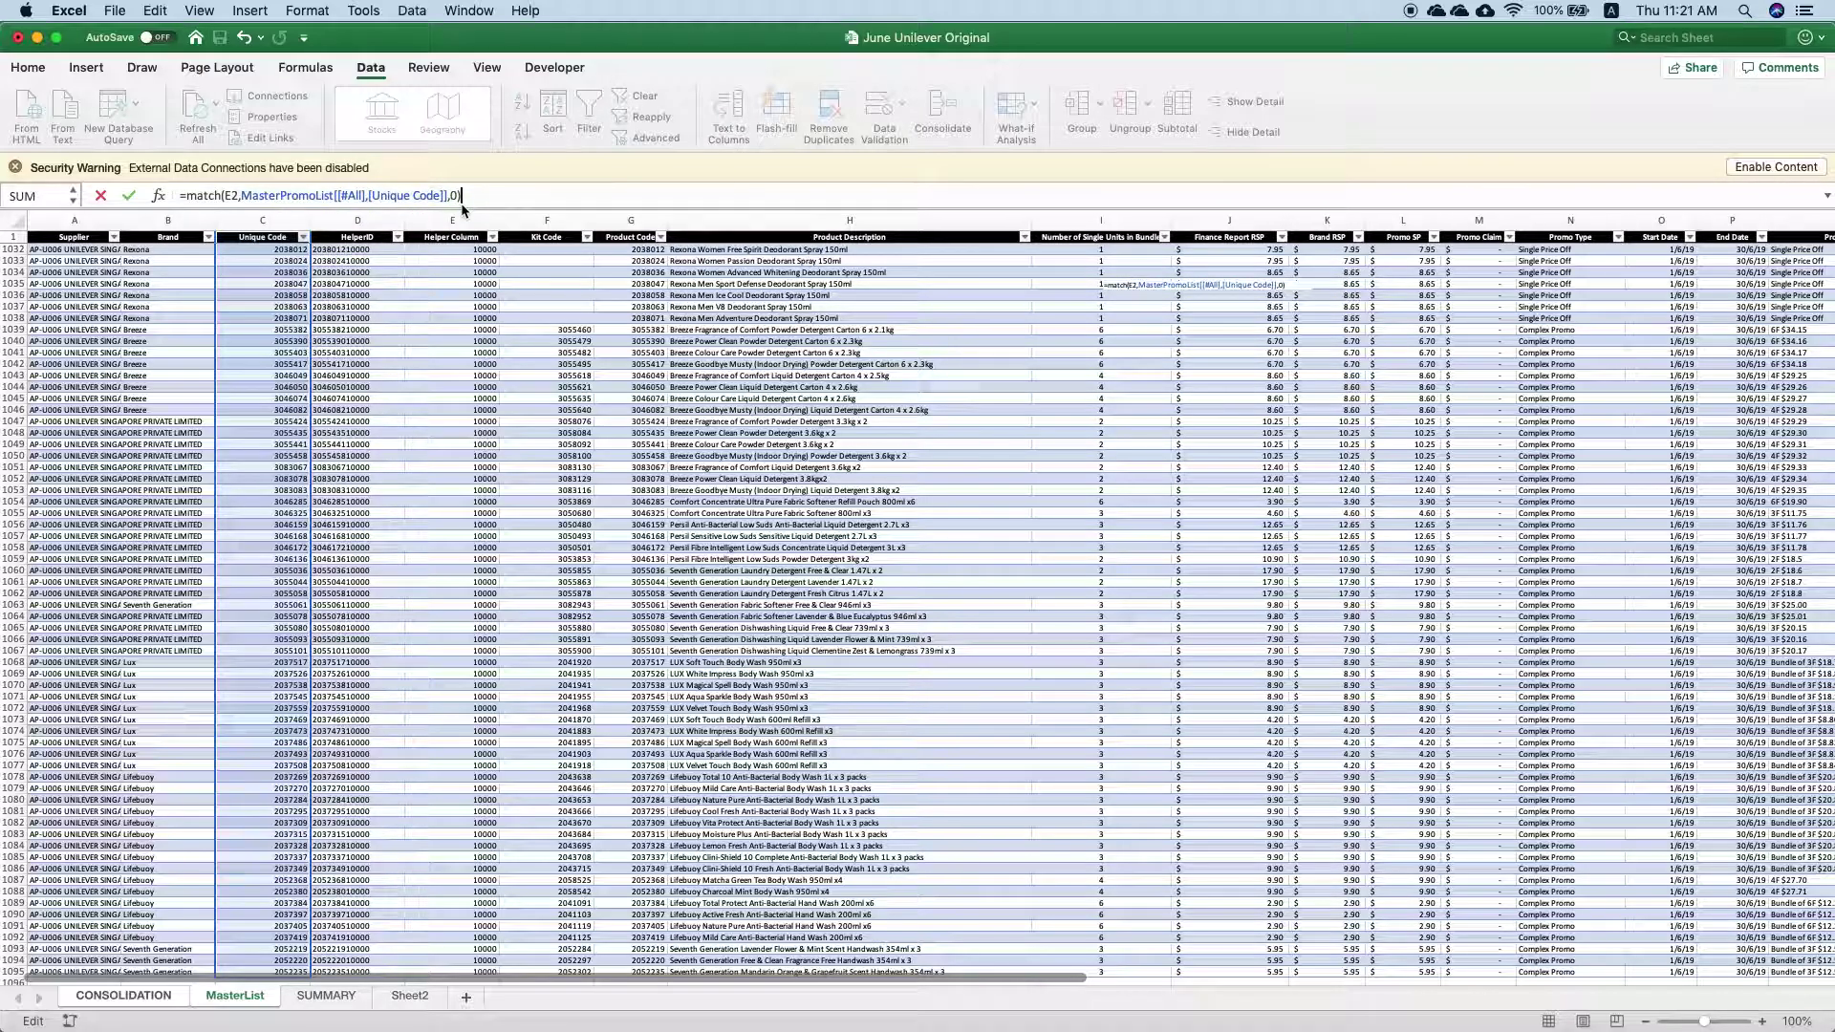
key(Return)
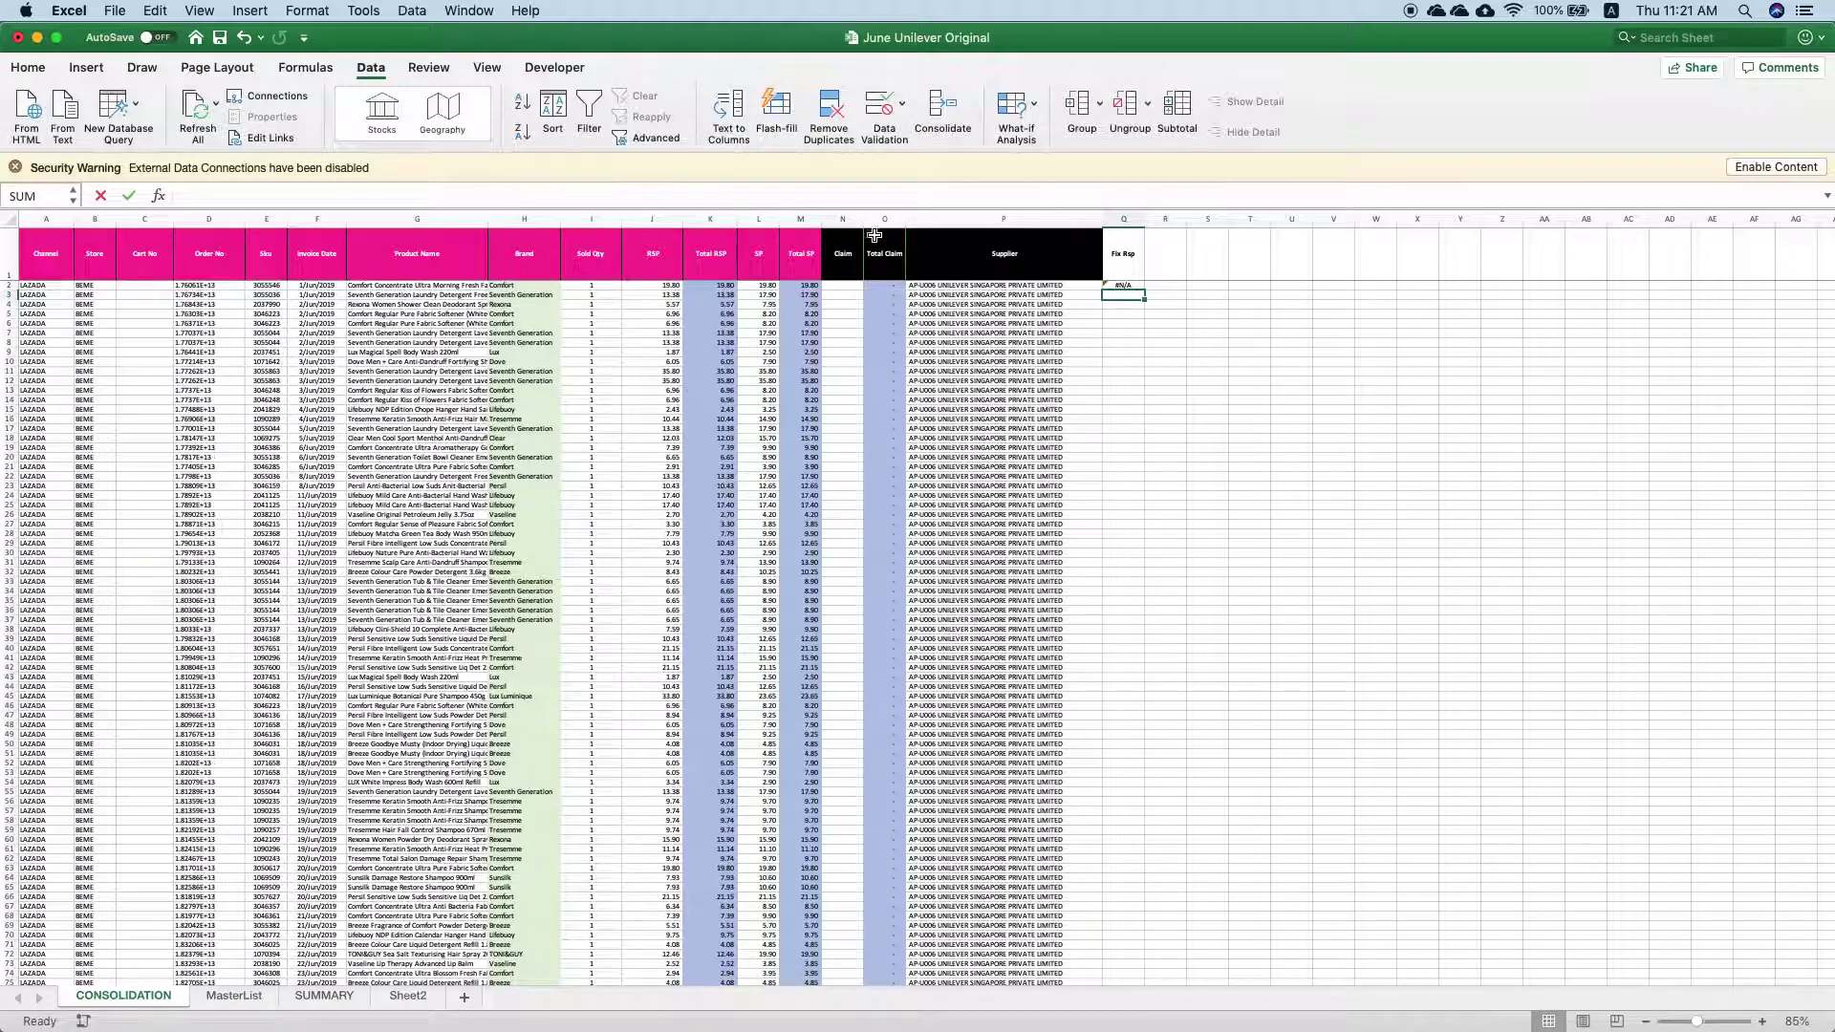
click(1134, 287)
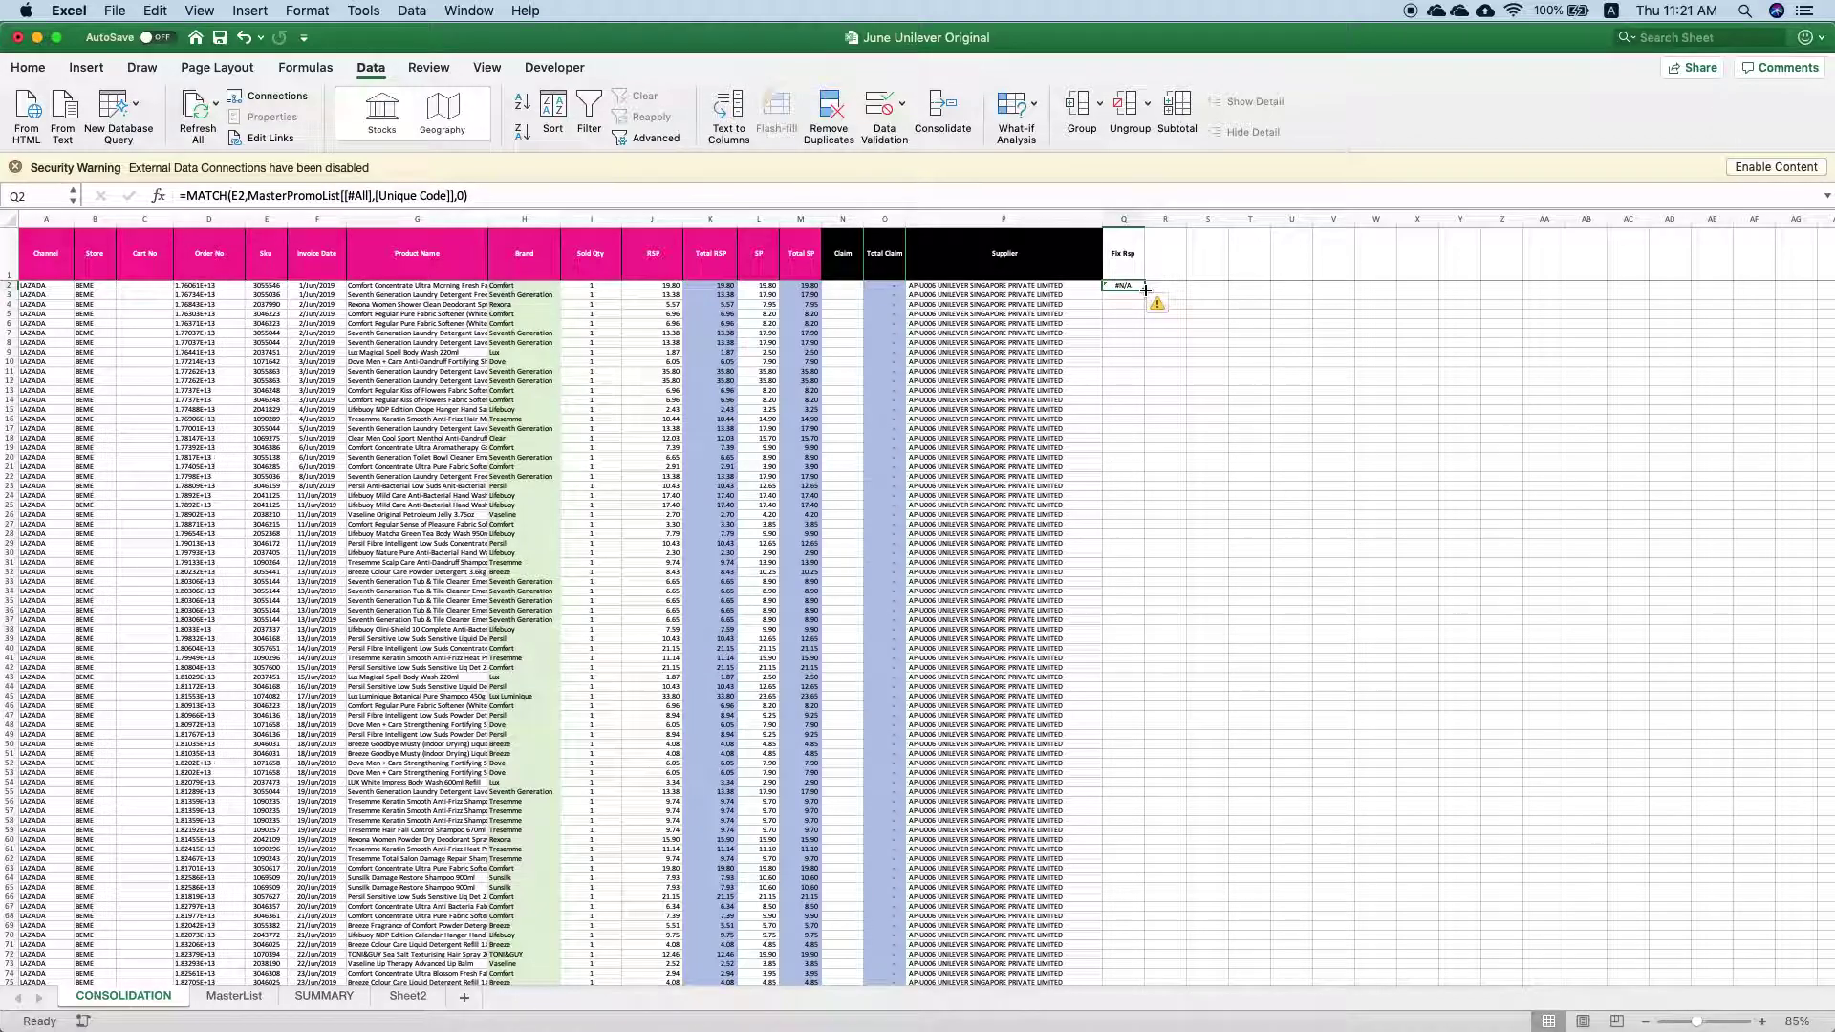
double_click(1146, 288)
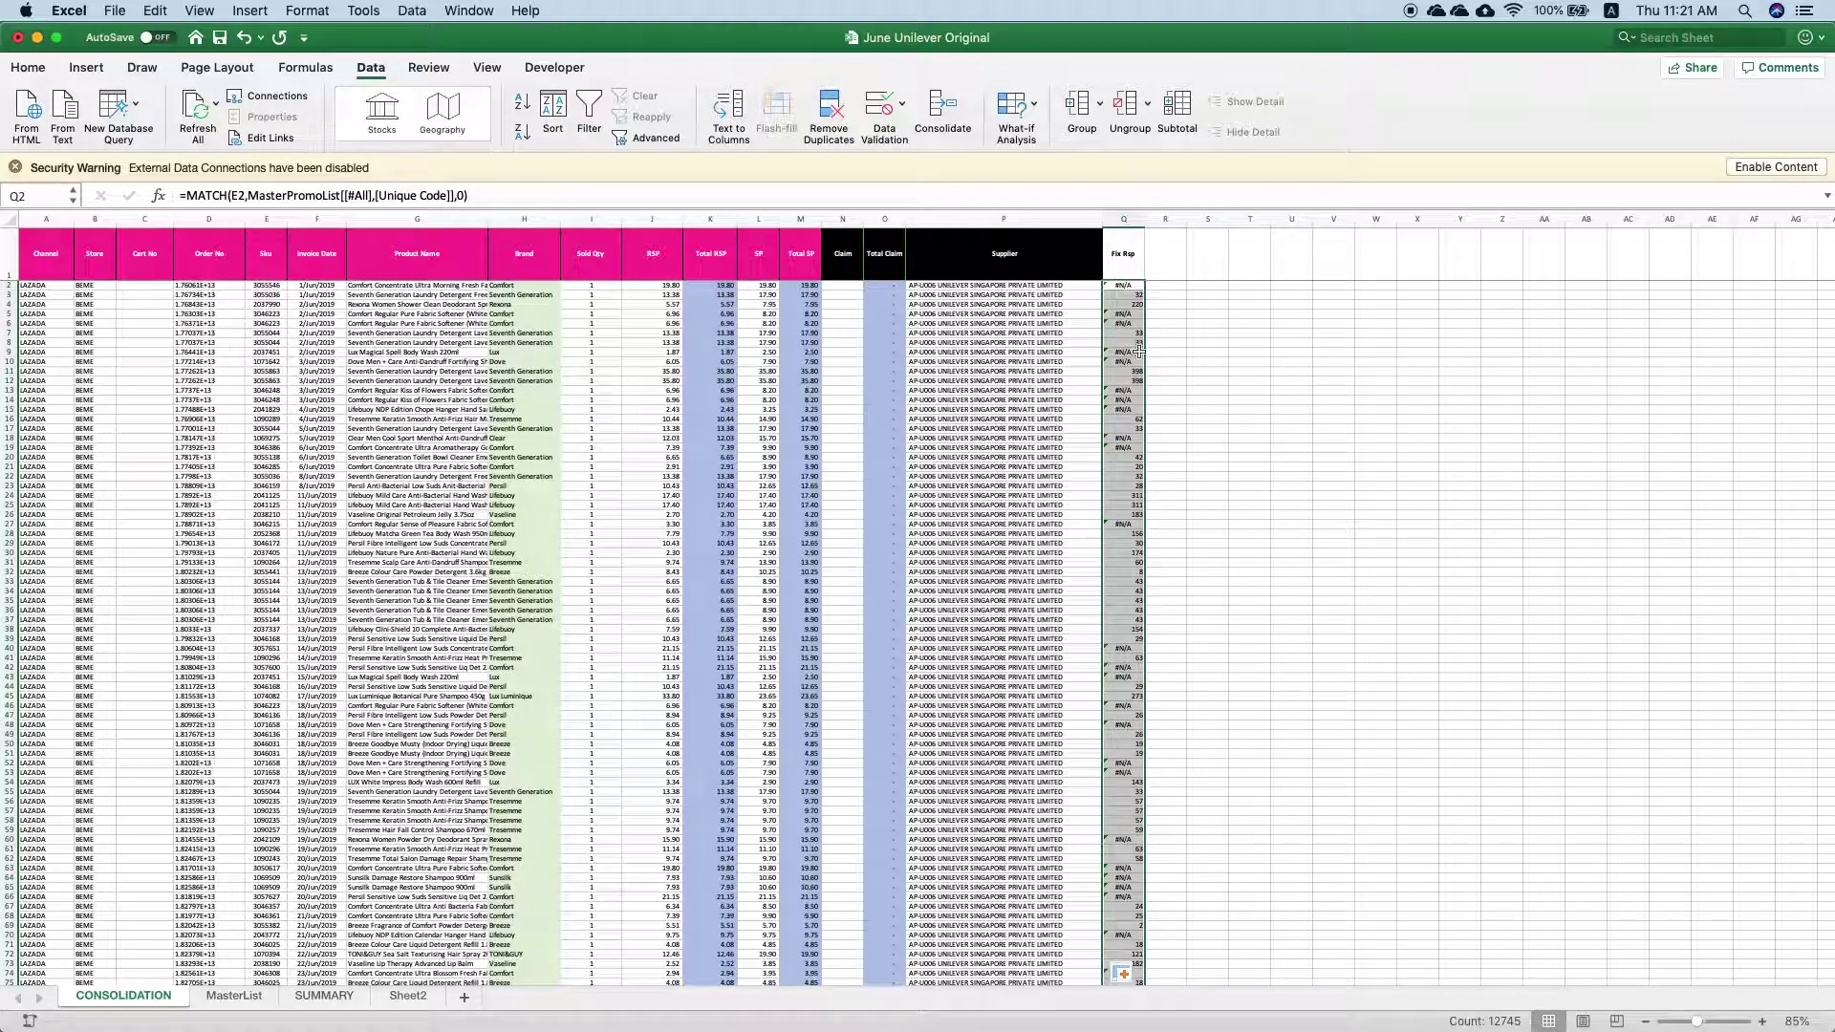
Check the row 3 match by searching the MasterList Unique Code column for Sku 3055036
click(1136, 294)
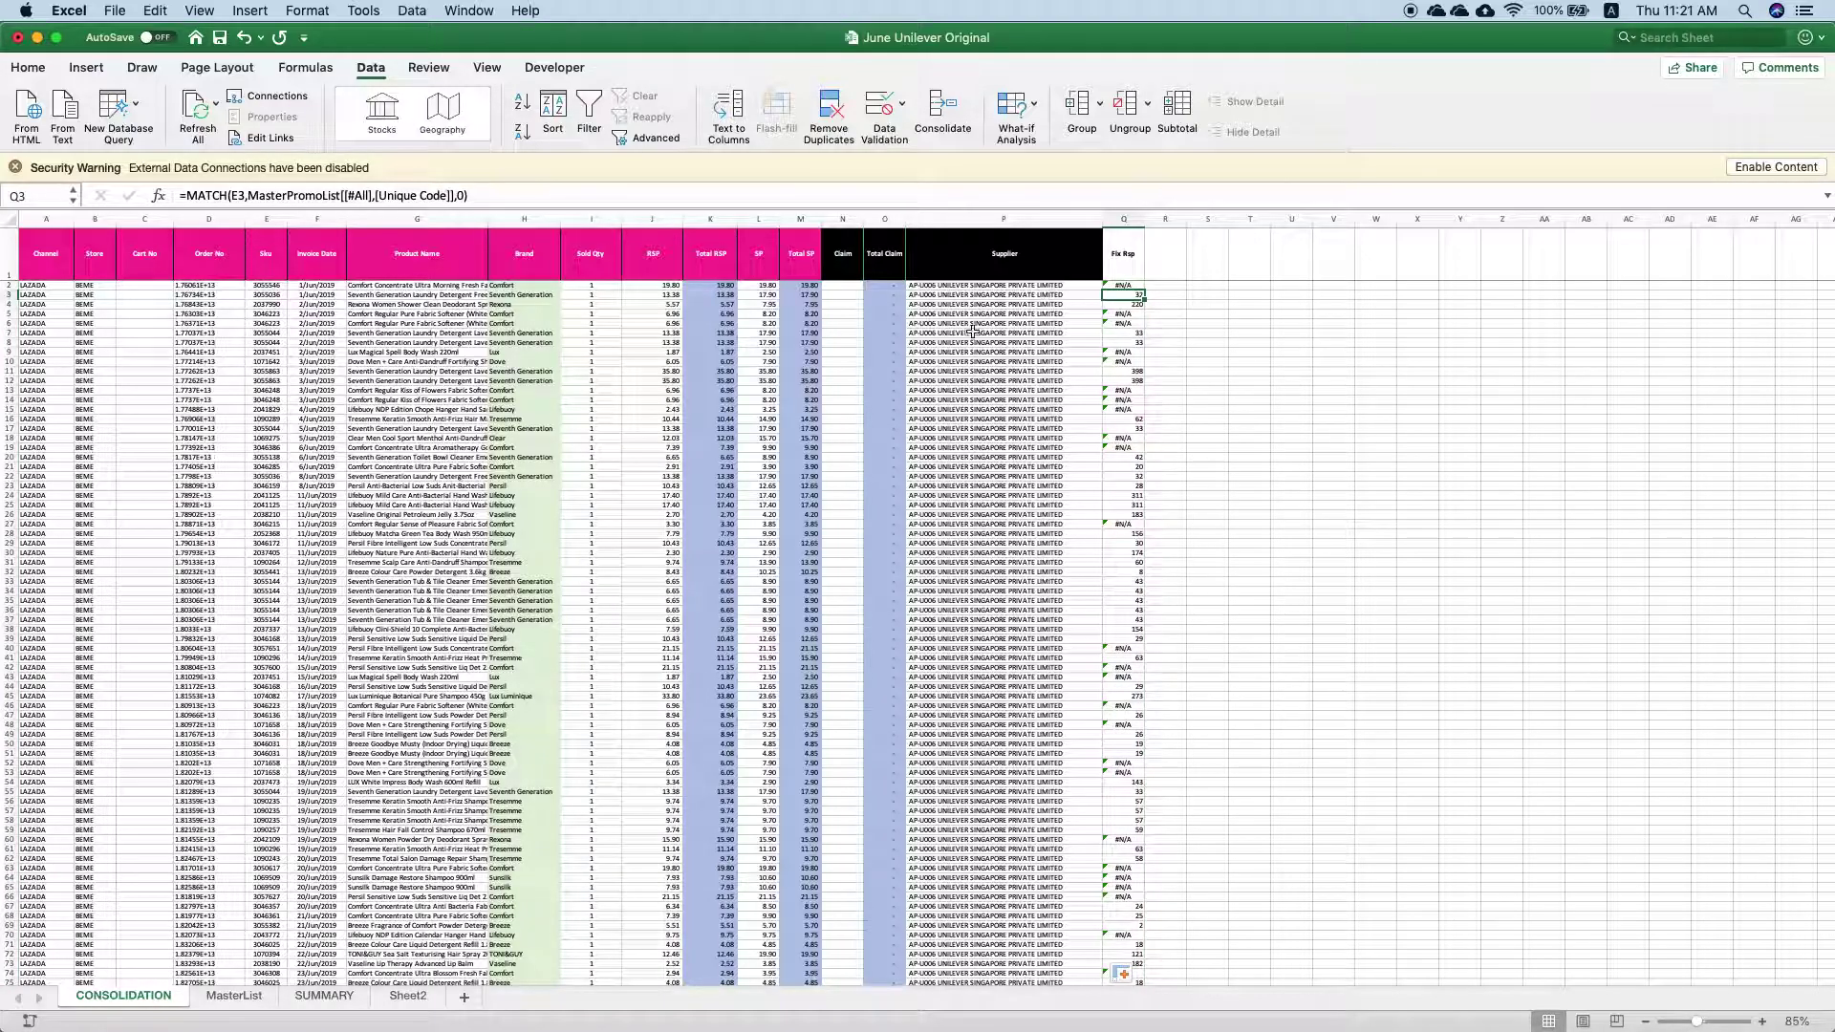
click(275, 296)
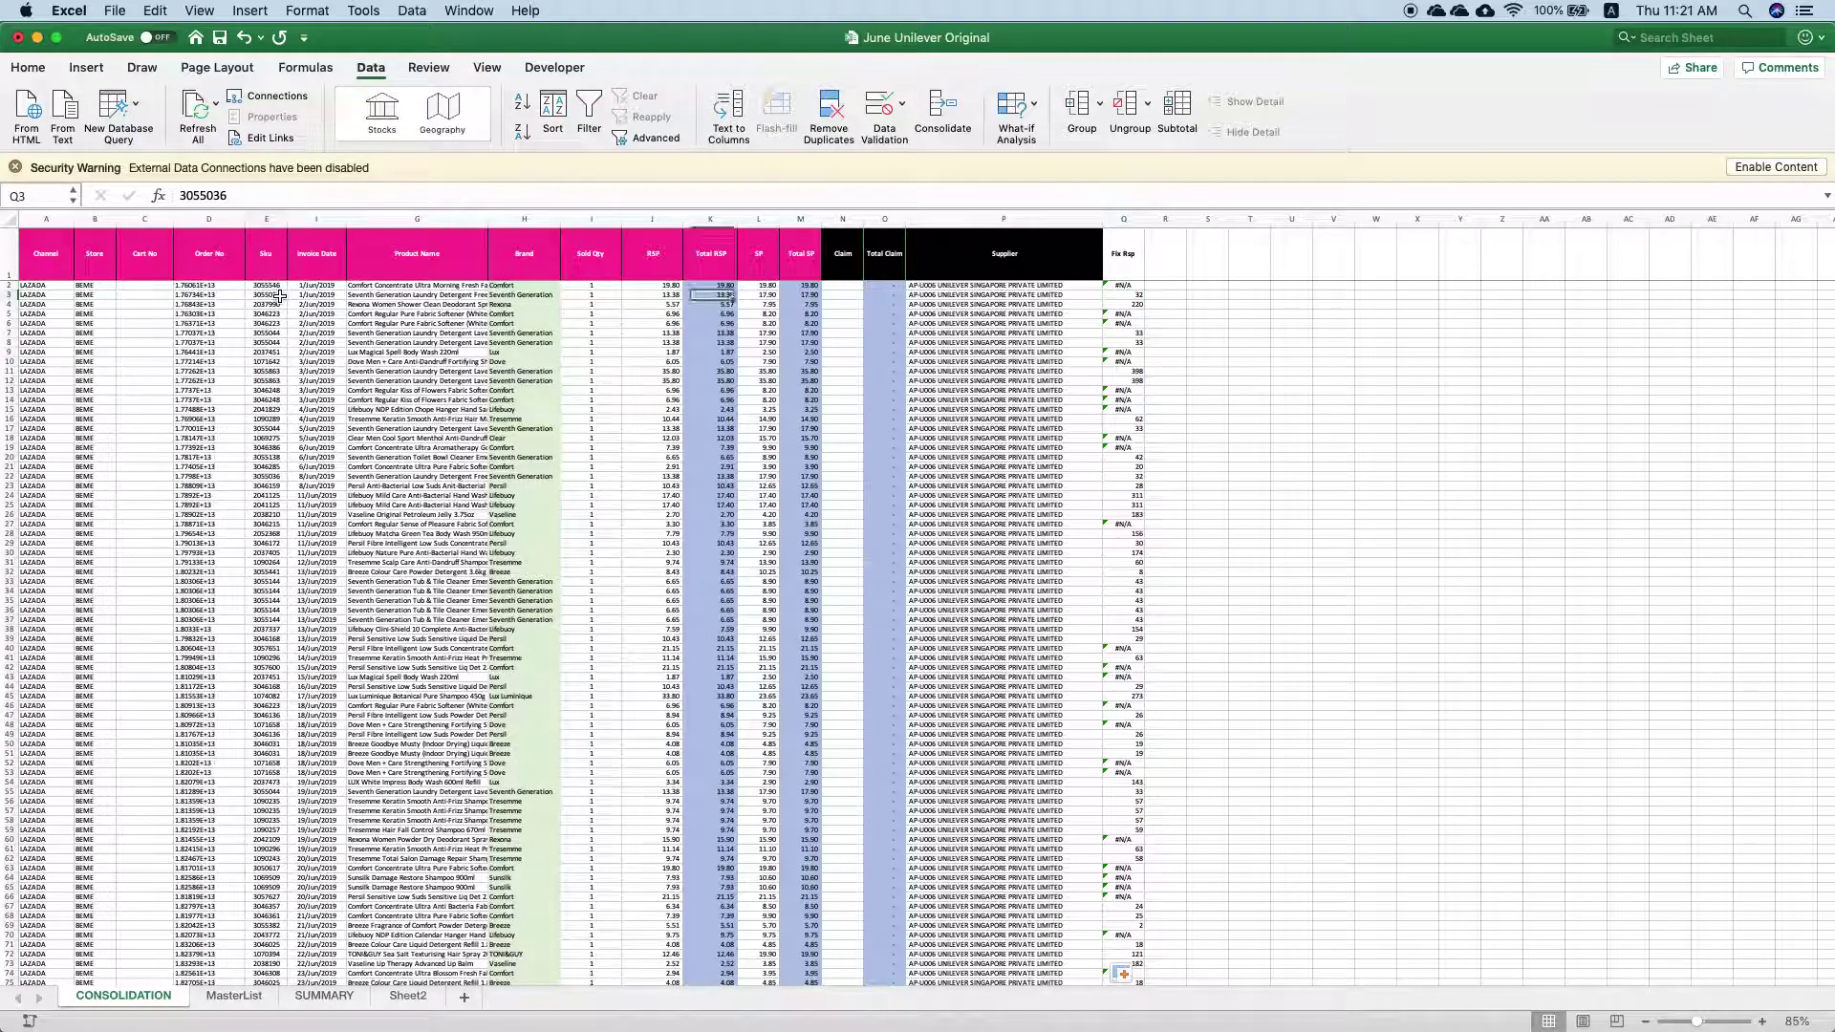
drag(277, 196, 158, 196)
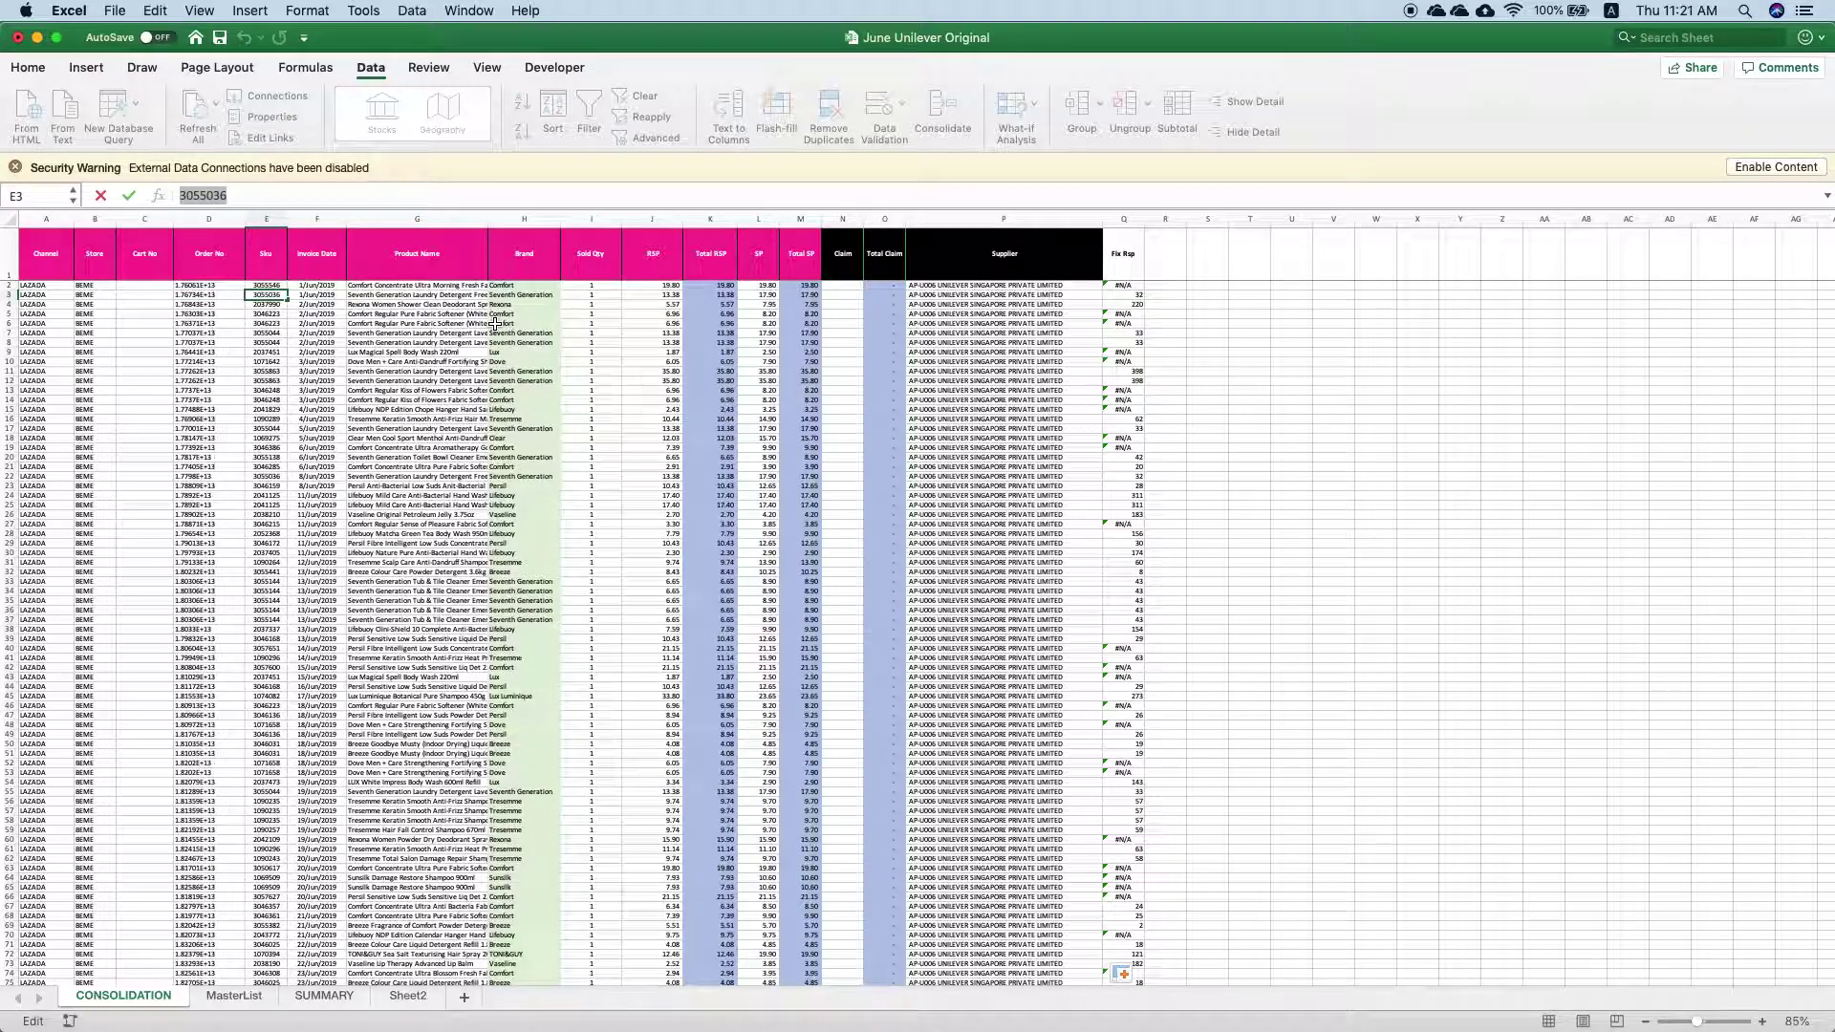
click(233, 995)
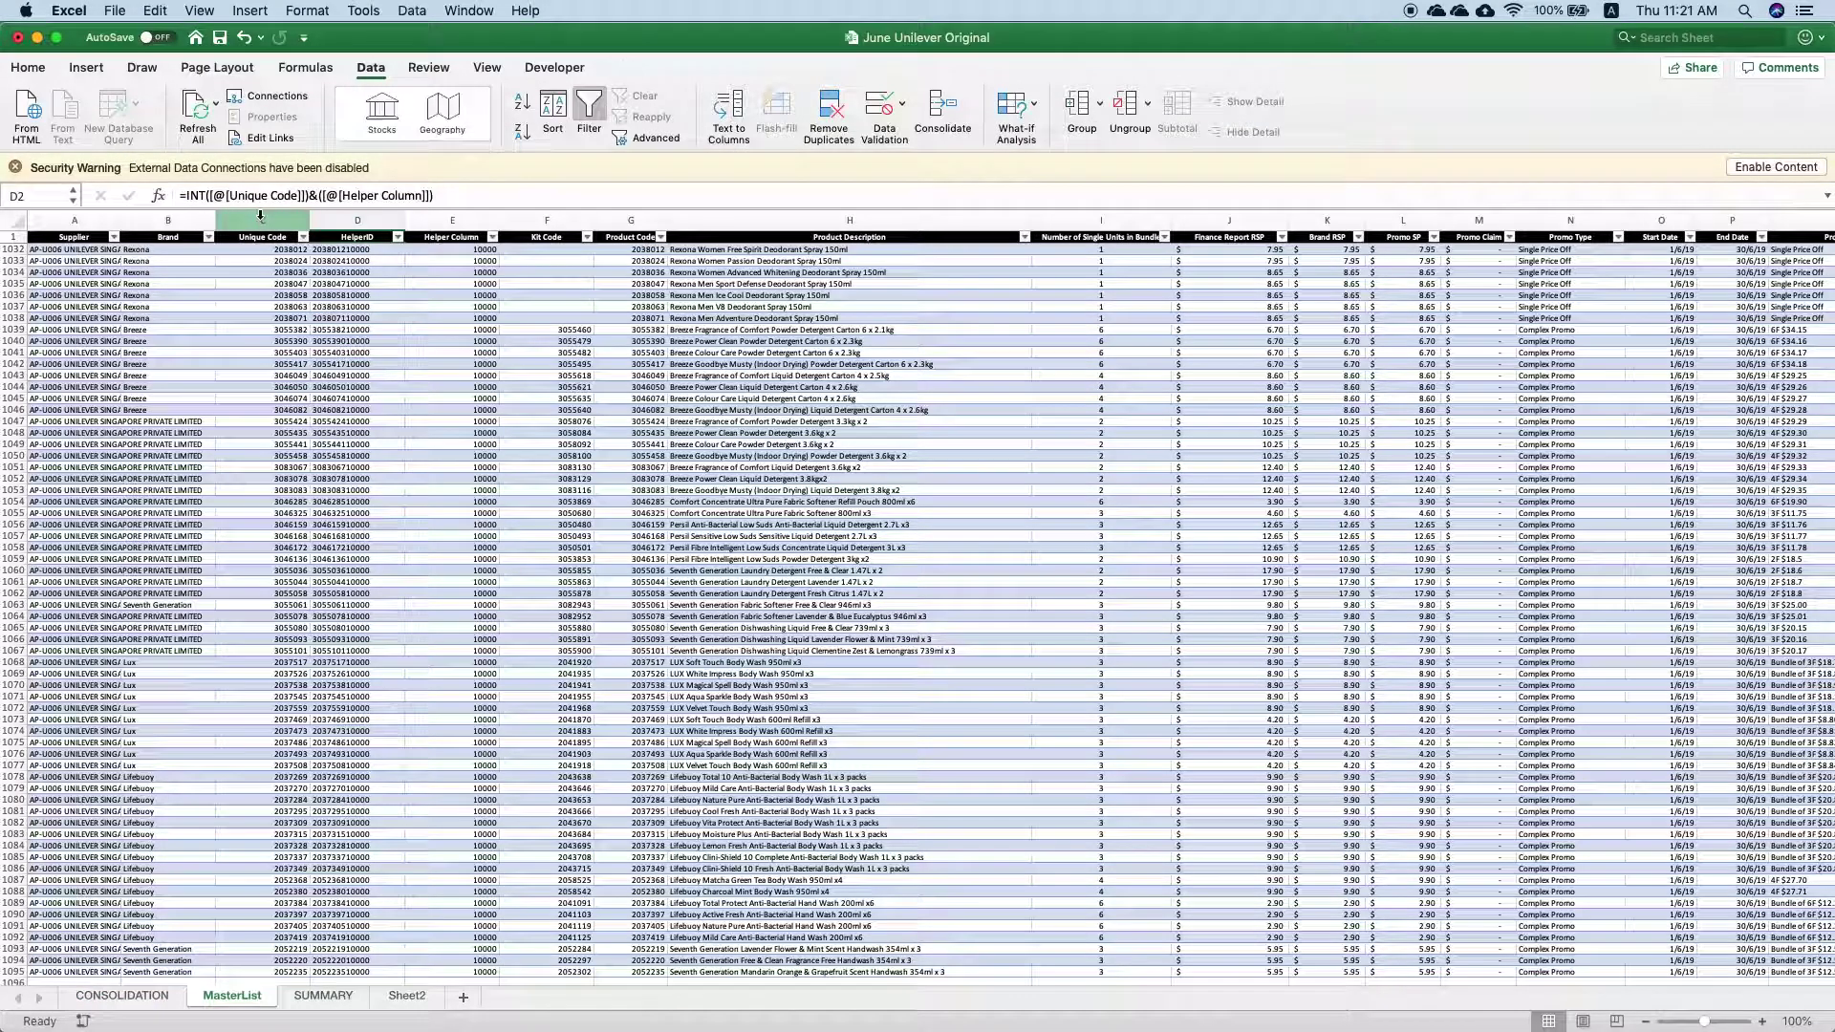
click(261, 218)
key(super+f)
text(3055036)
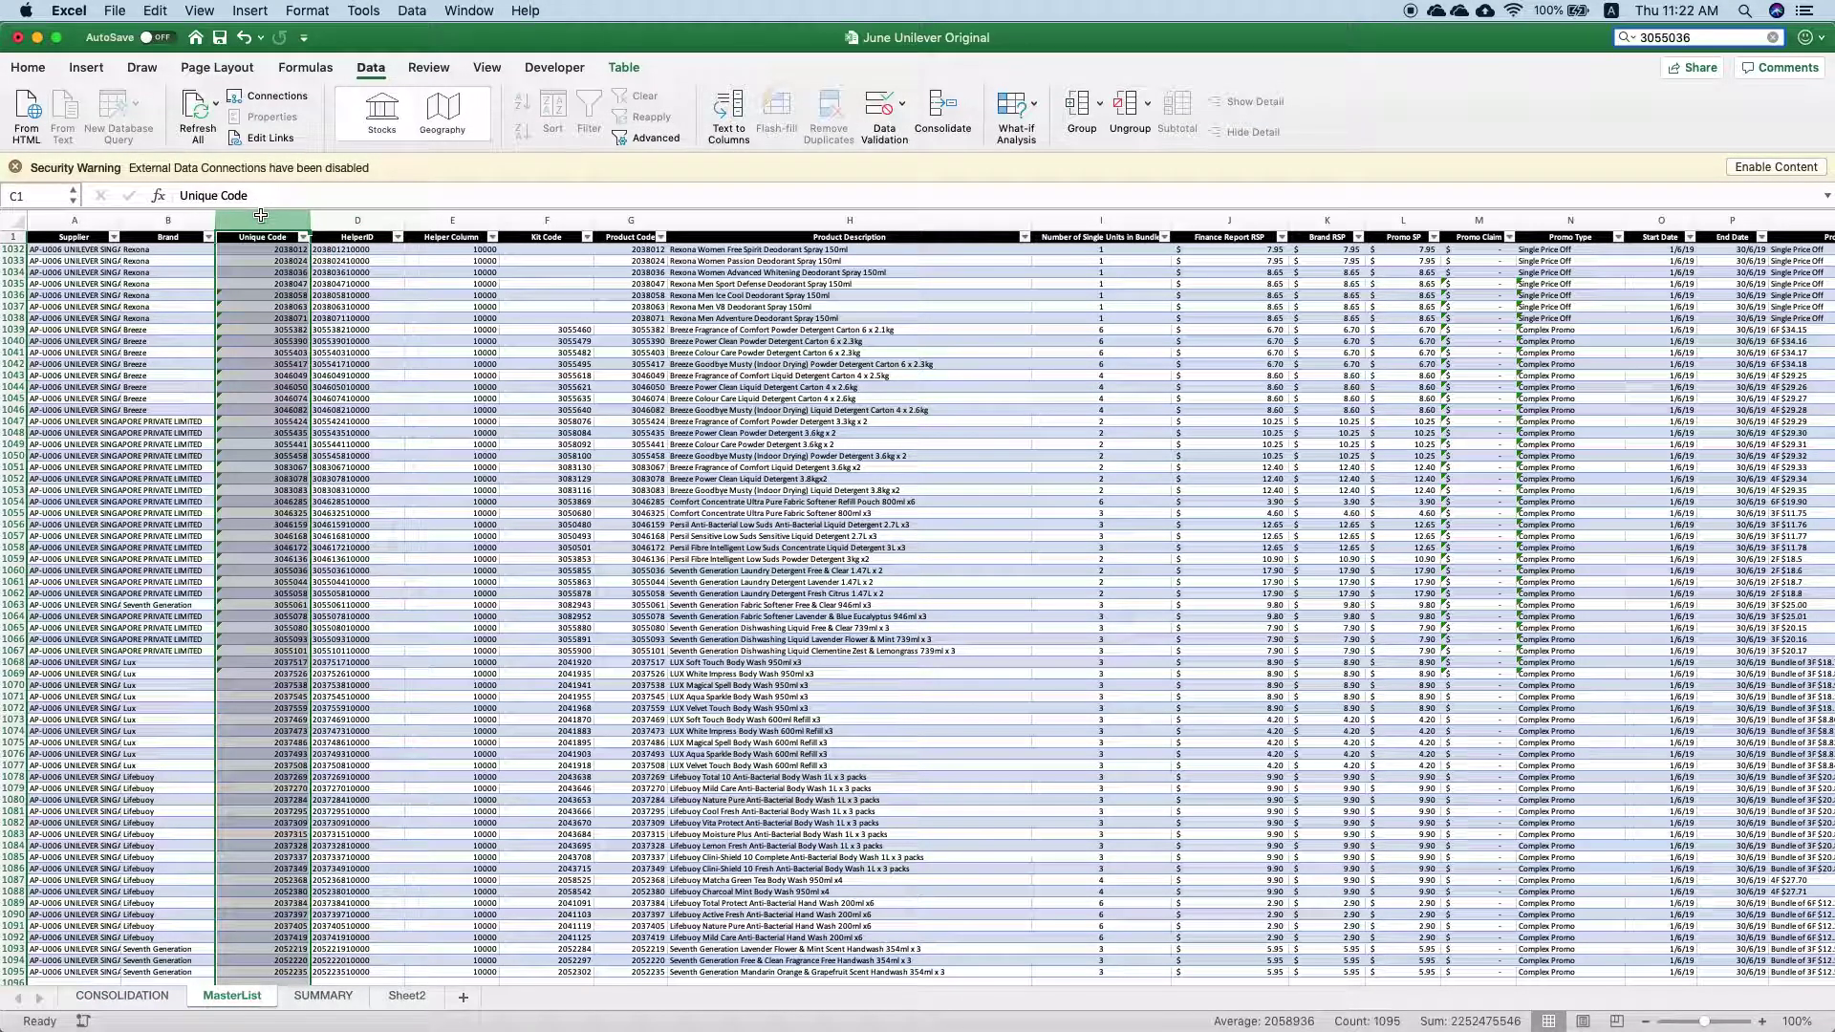
key(Return)
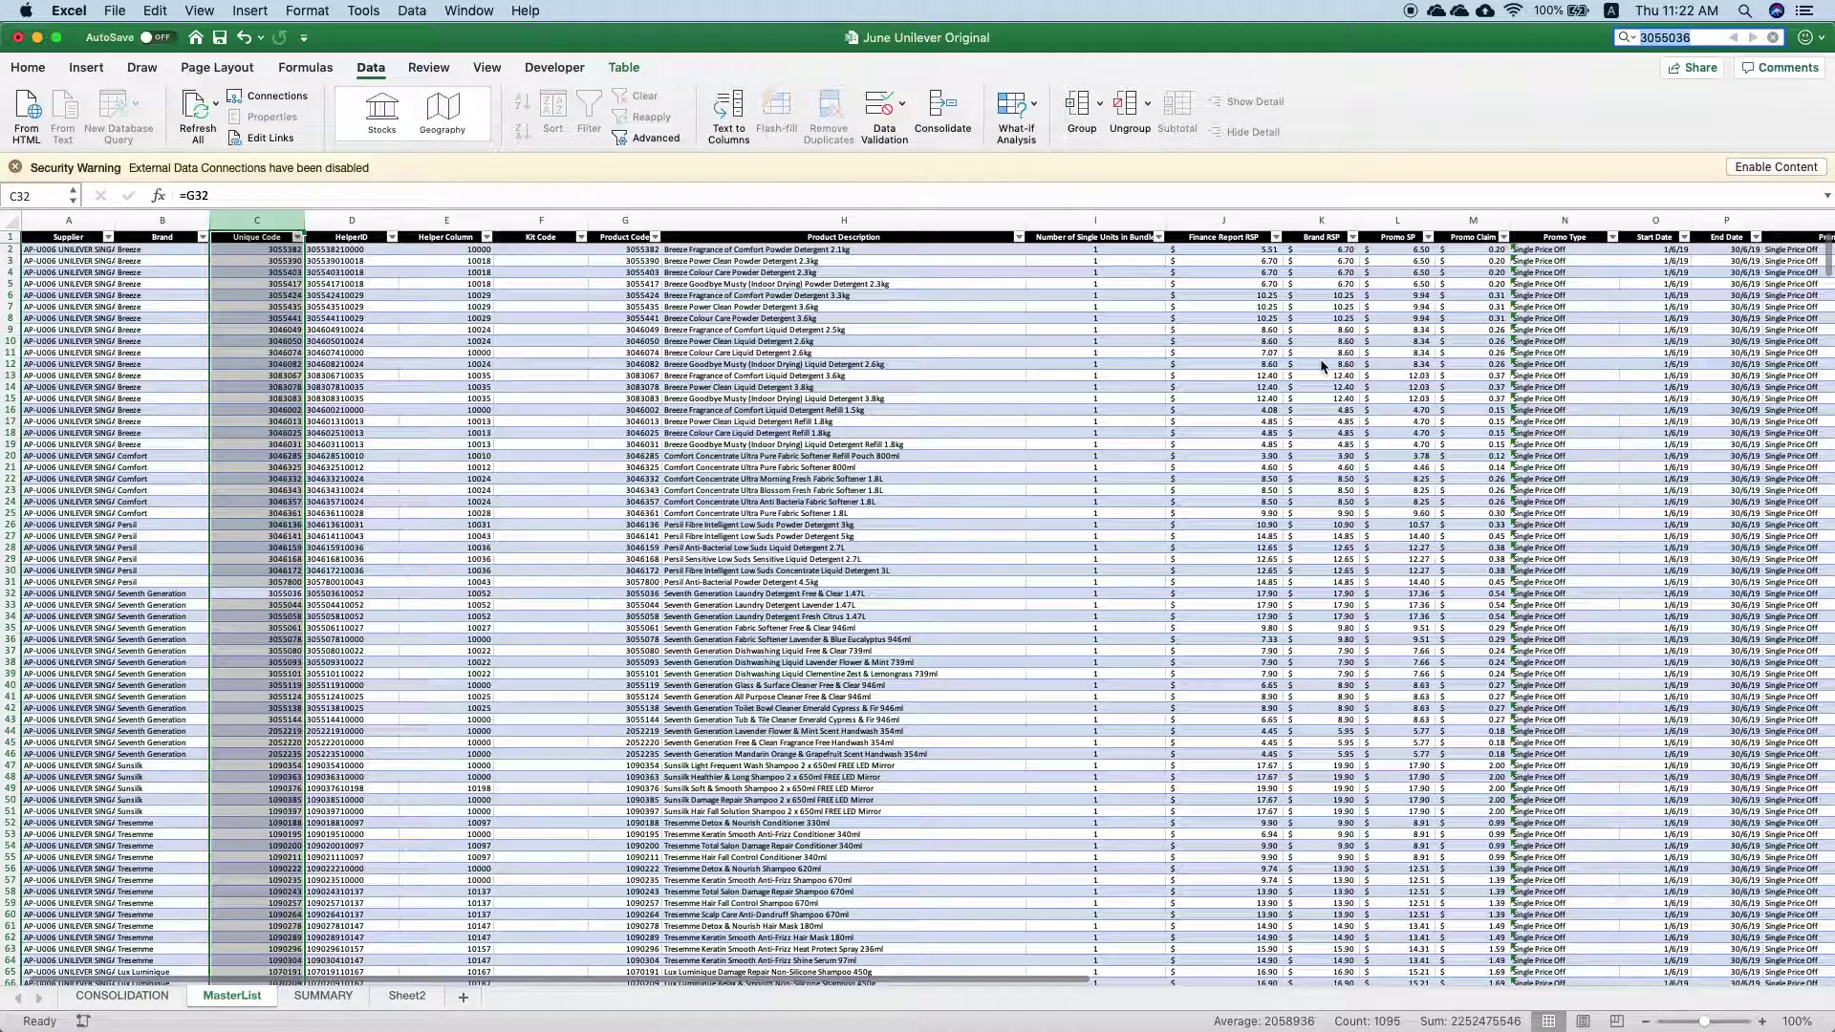
Check the row 24 match by copying Sku 2041125 from CONSOLIDATION and searching for it in the MasterList Unique Code column
click(153, 997)
click(1129, 494)
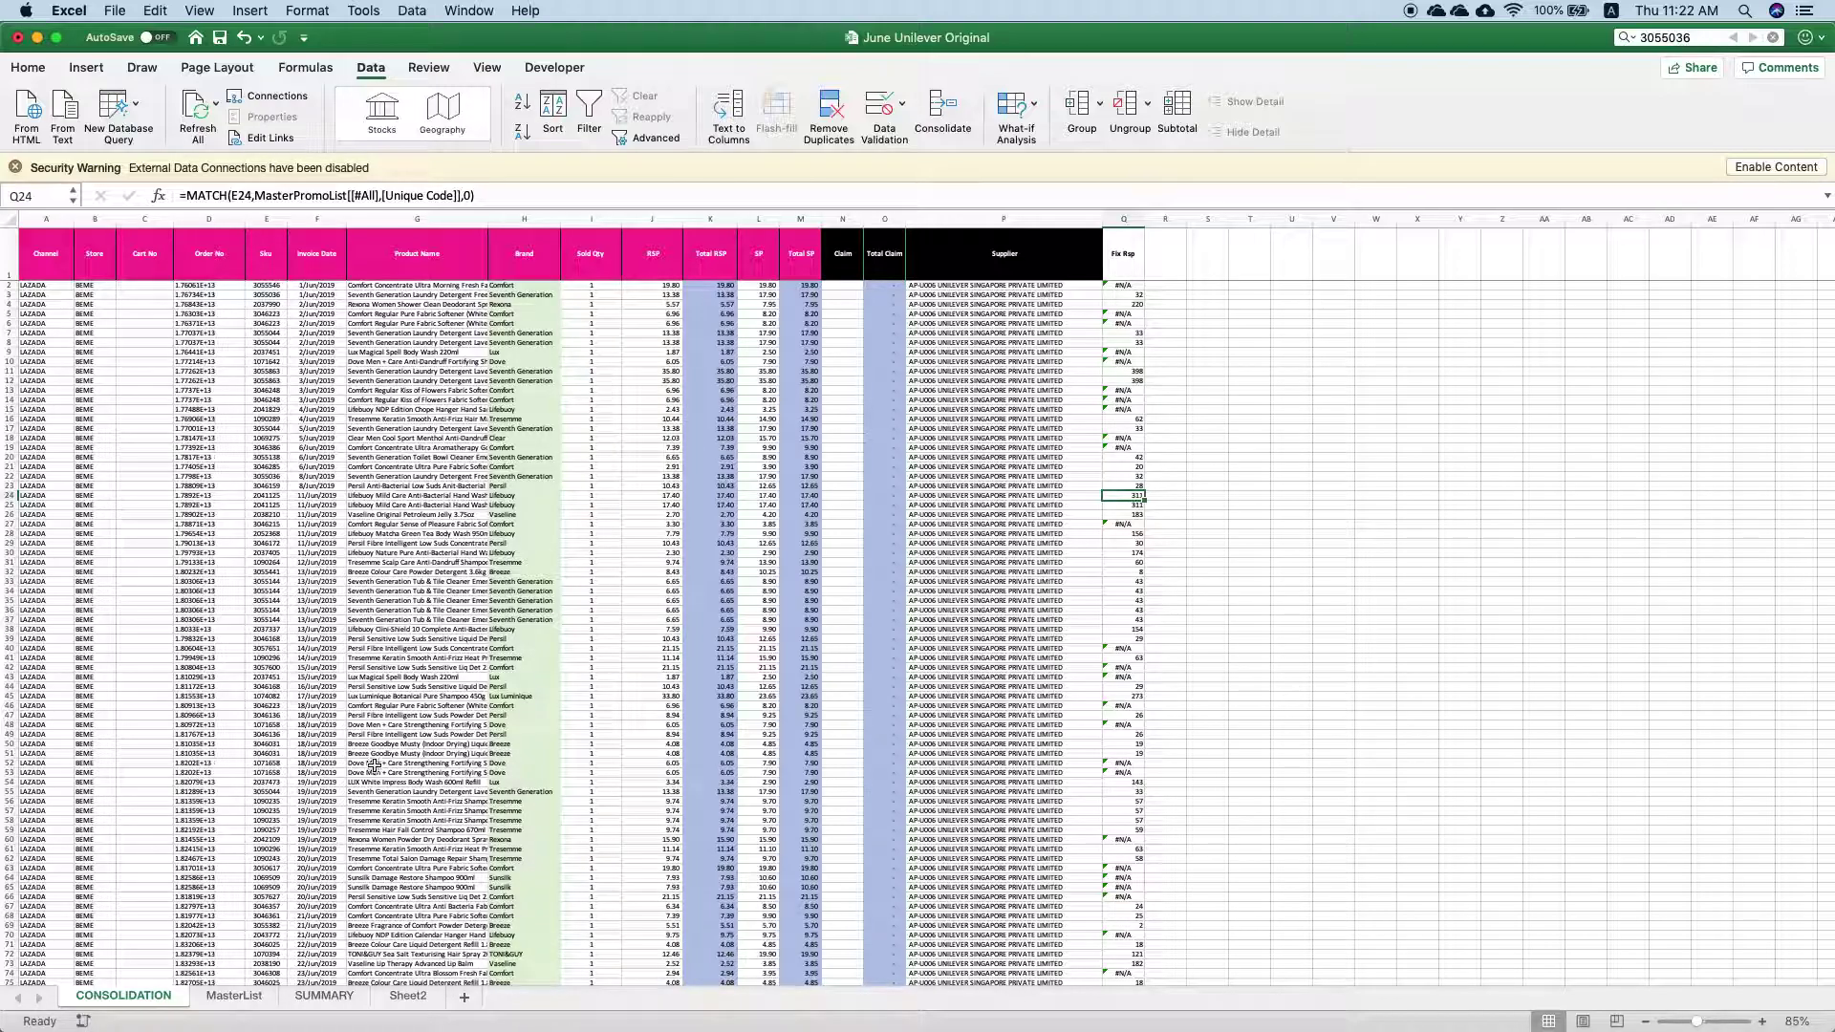
click(254, 498)
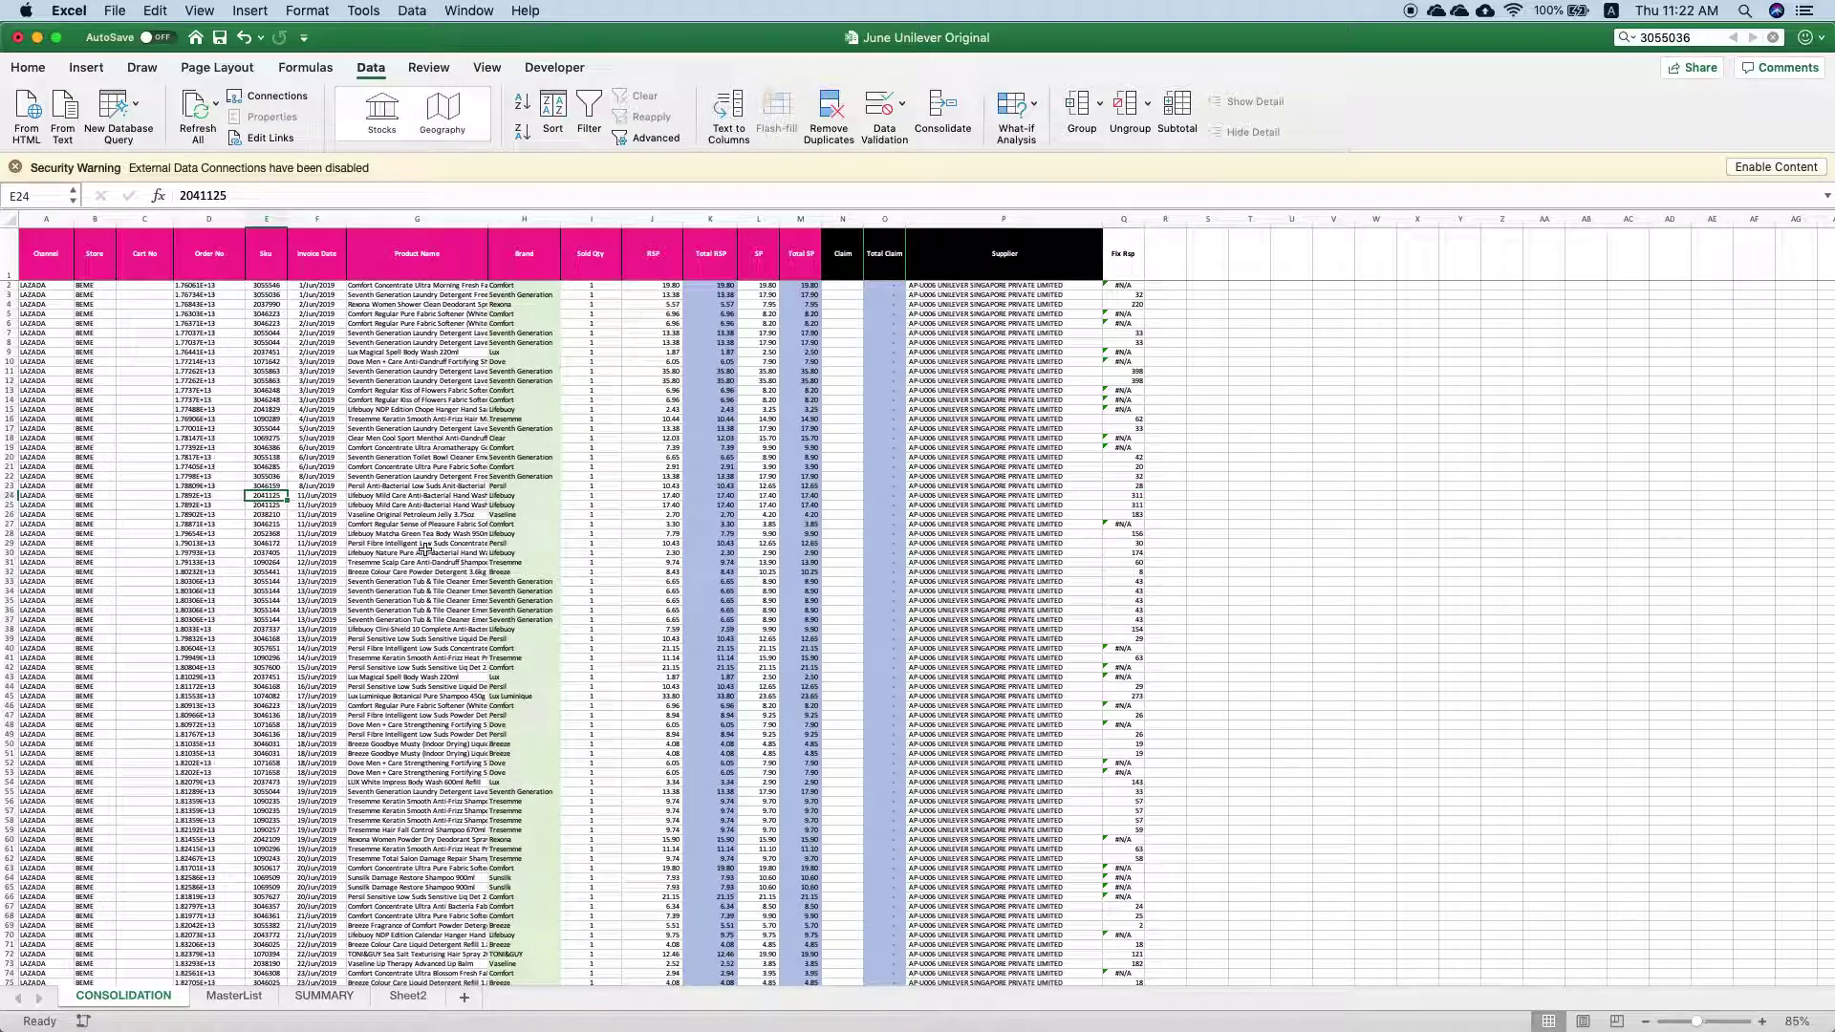
key(super+c)
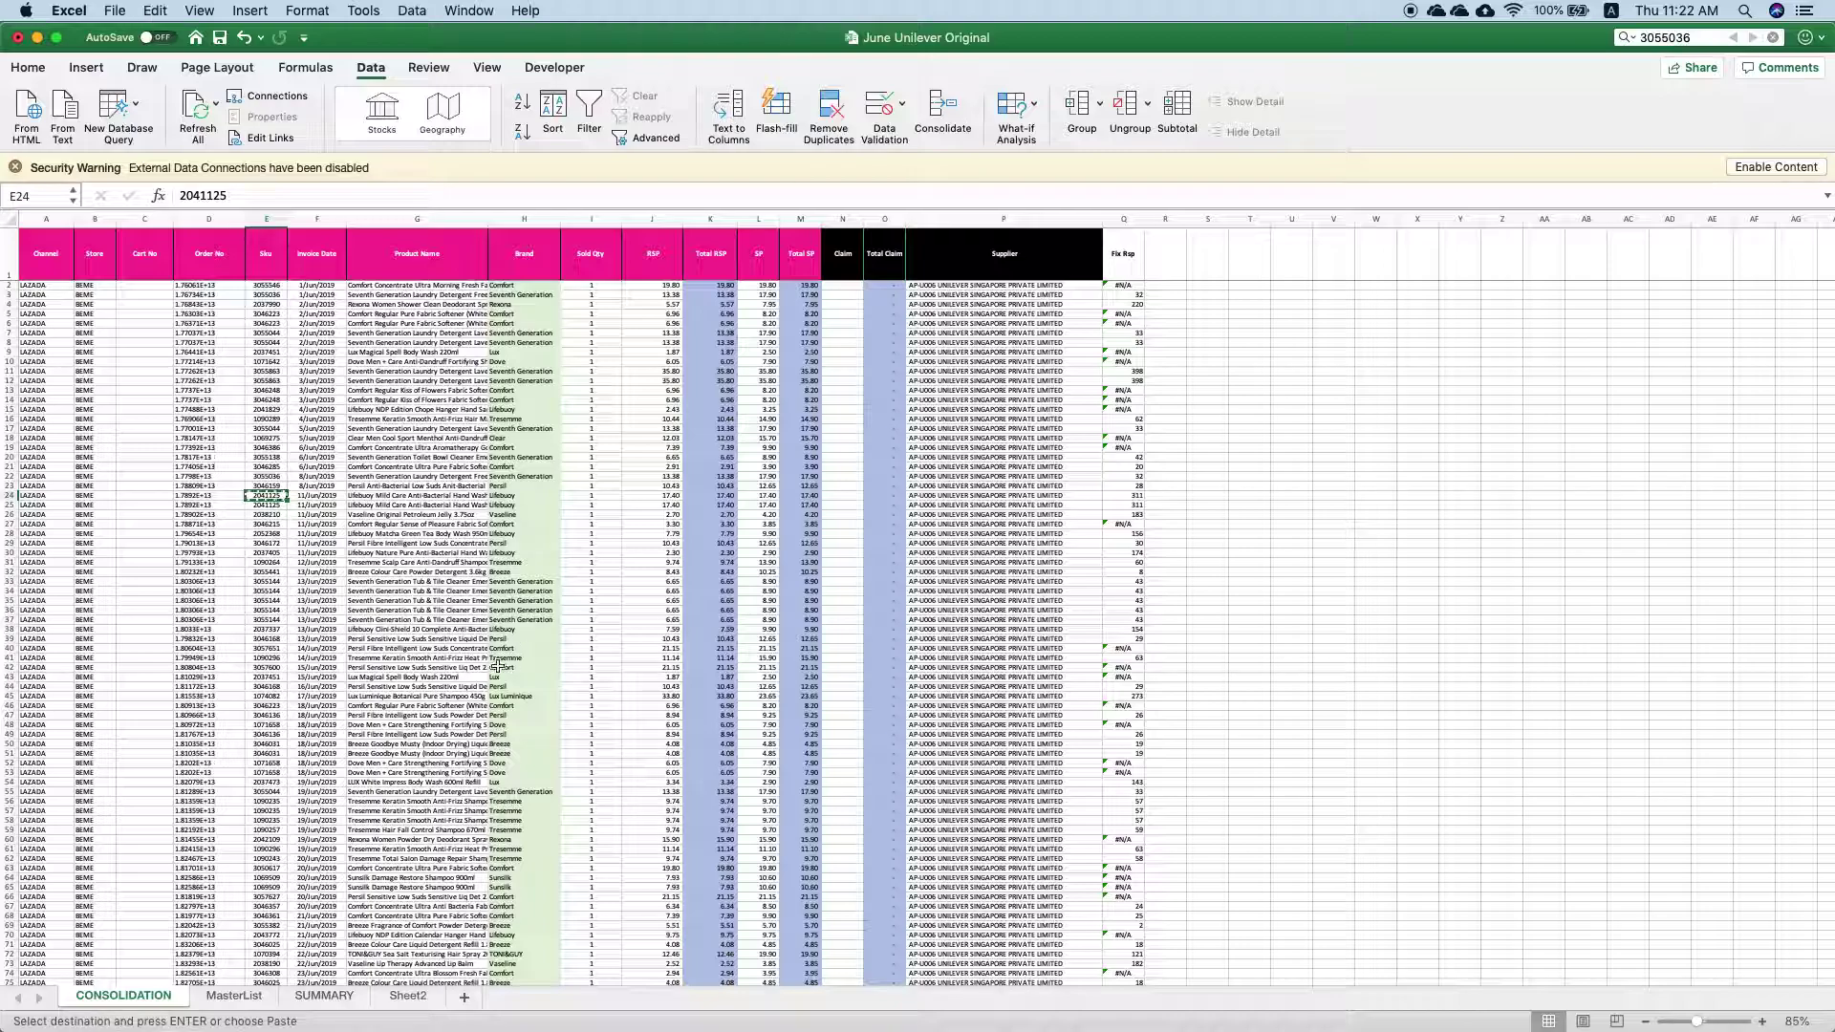
click(239, 997)
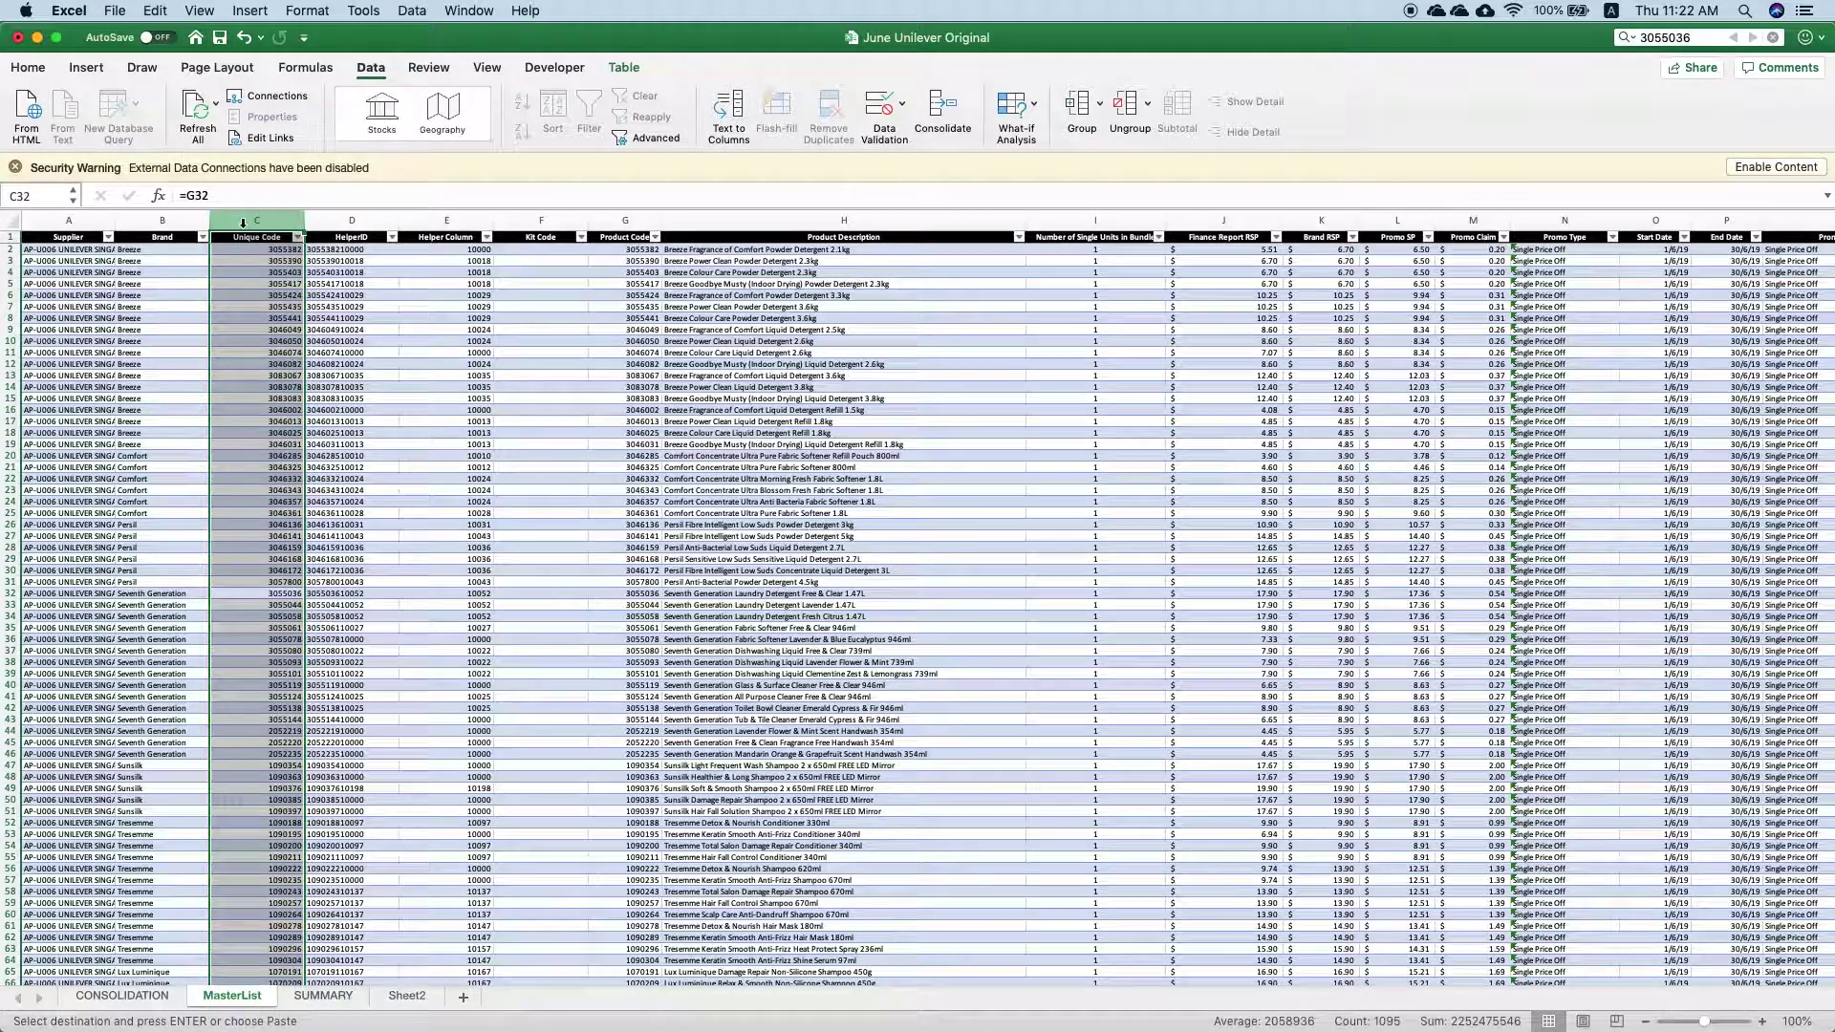
key(super+f)
key(super+v)
key(Return)
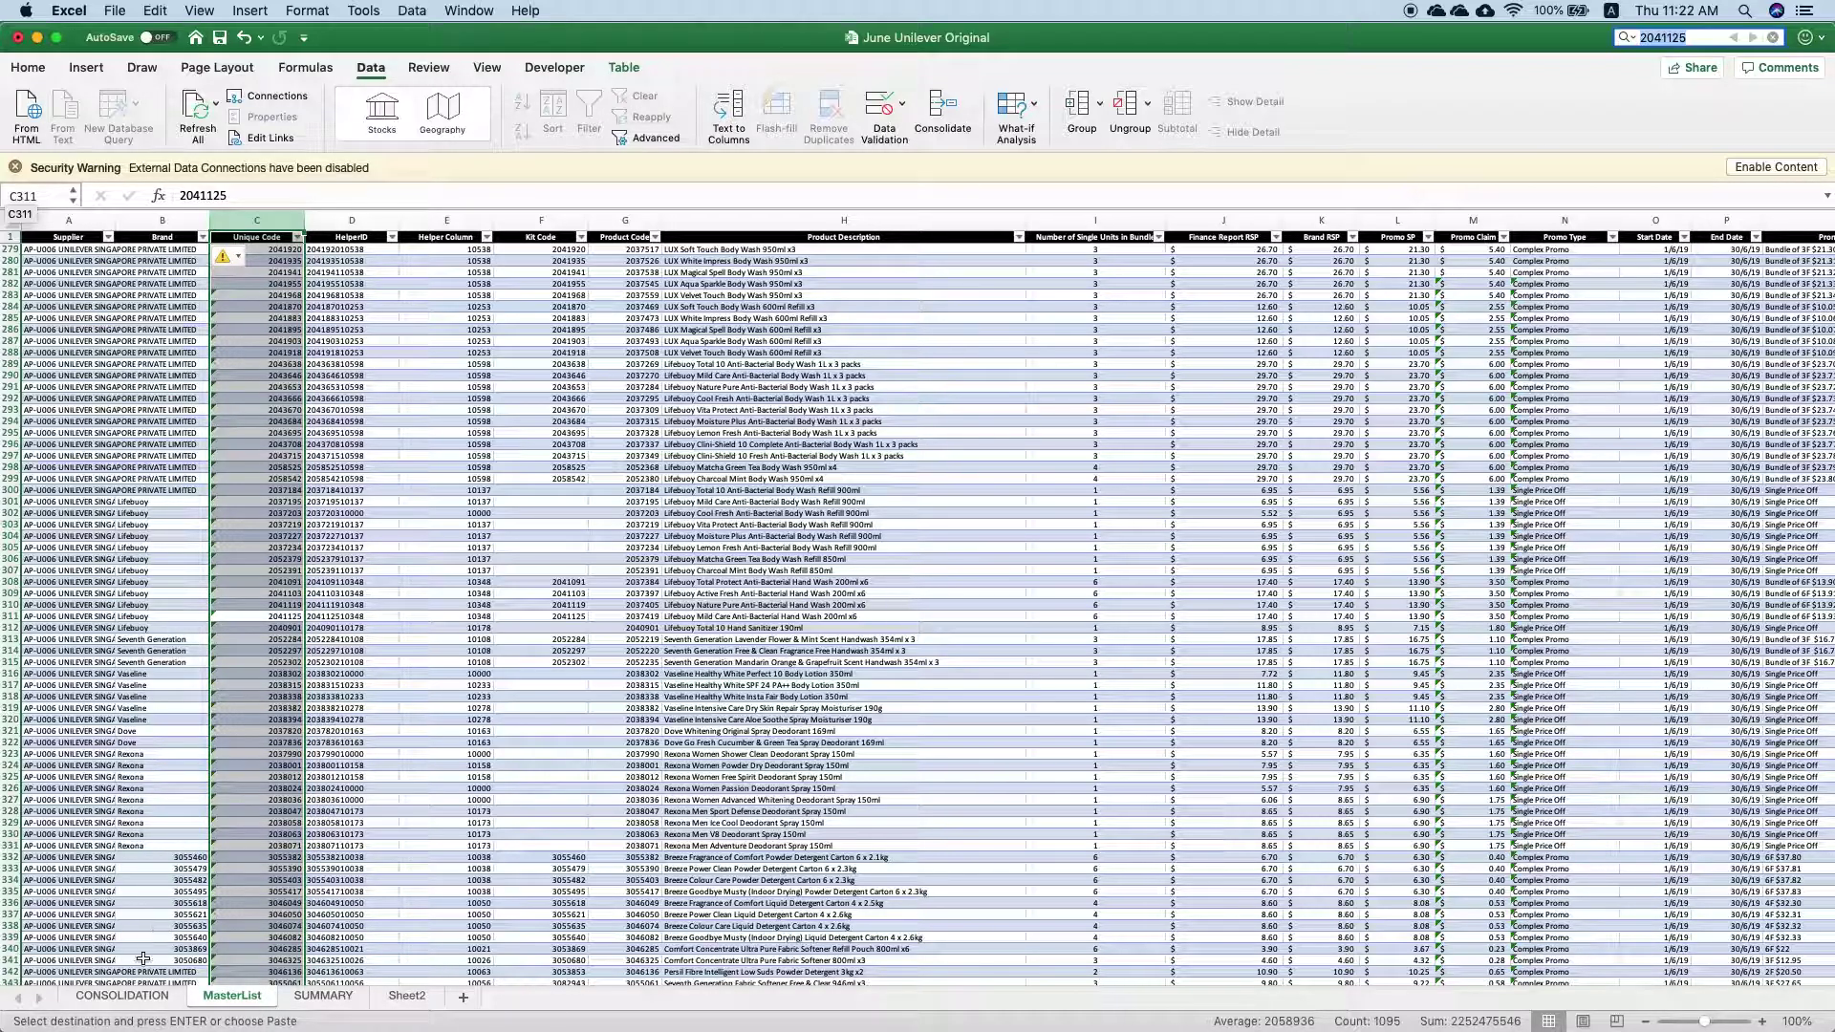
Wrap the MATCH formula in CONSOLIDATION cell Q2 with INDEX, using the entire Finance Report RSP column of the MasterList table as the array
click(122, 996)
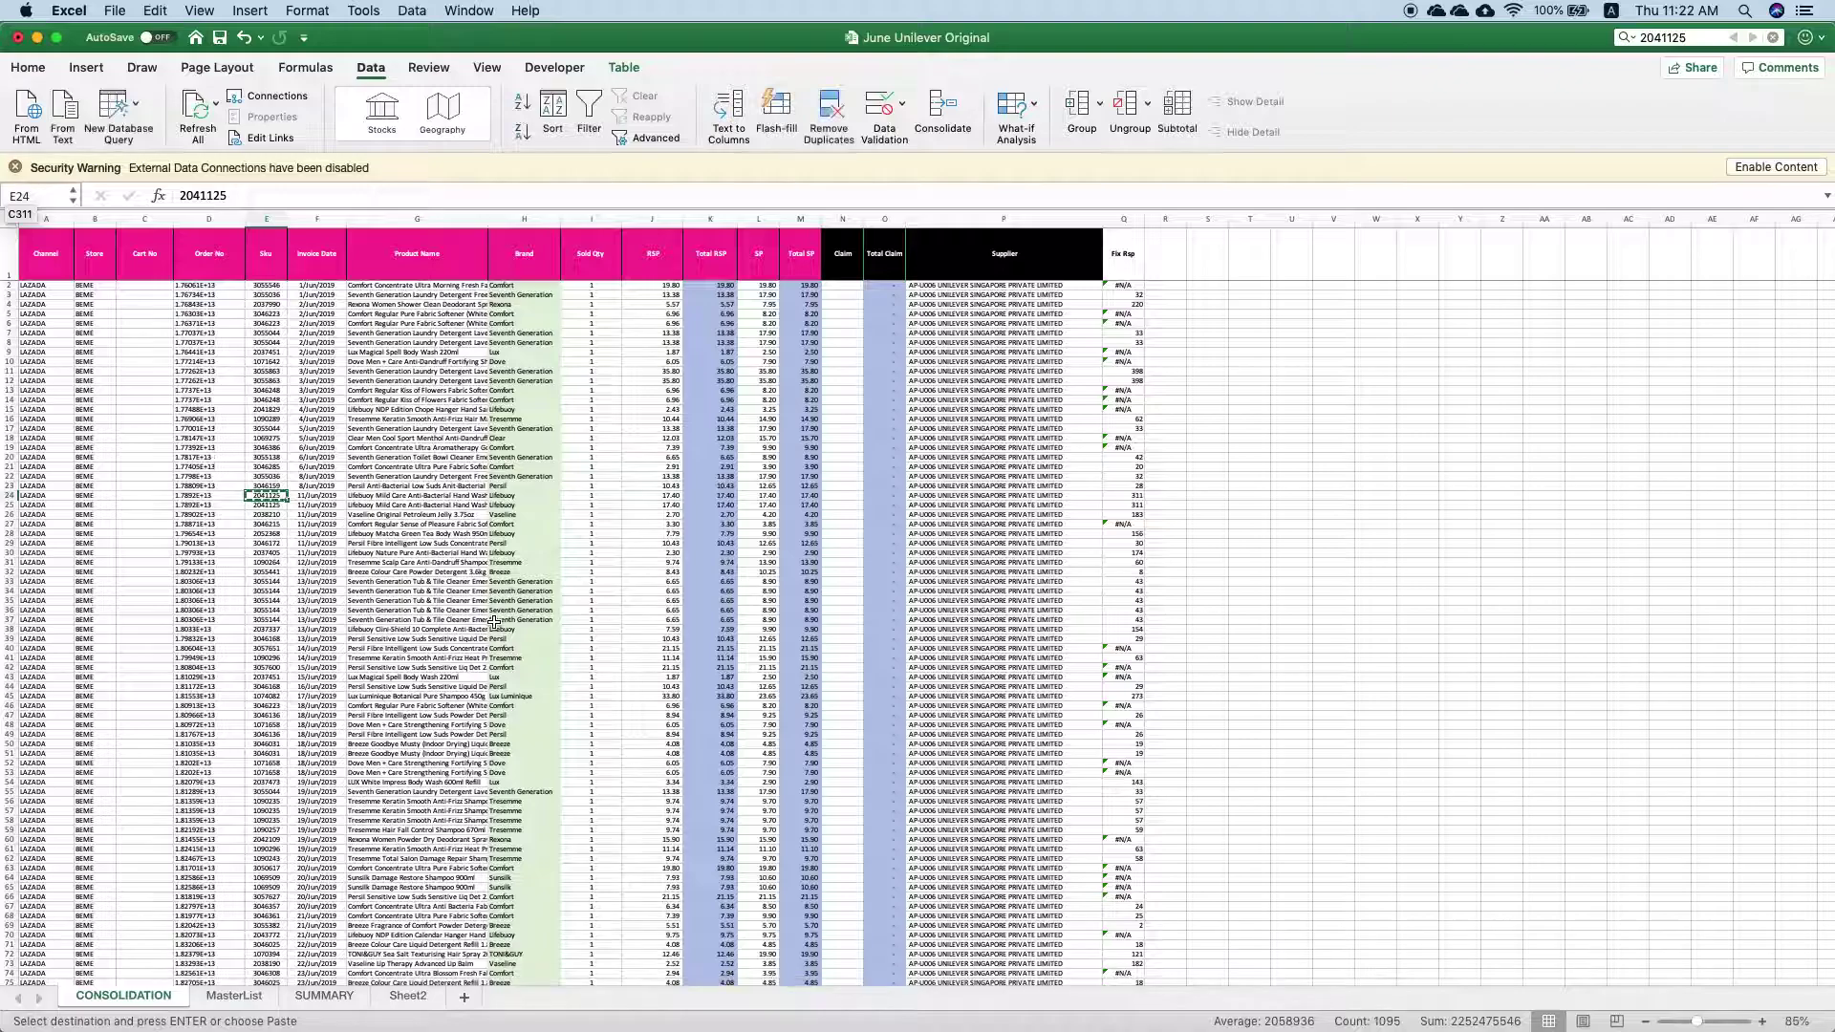
click(1132, 285)
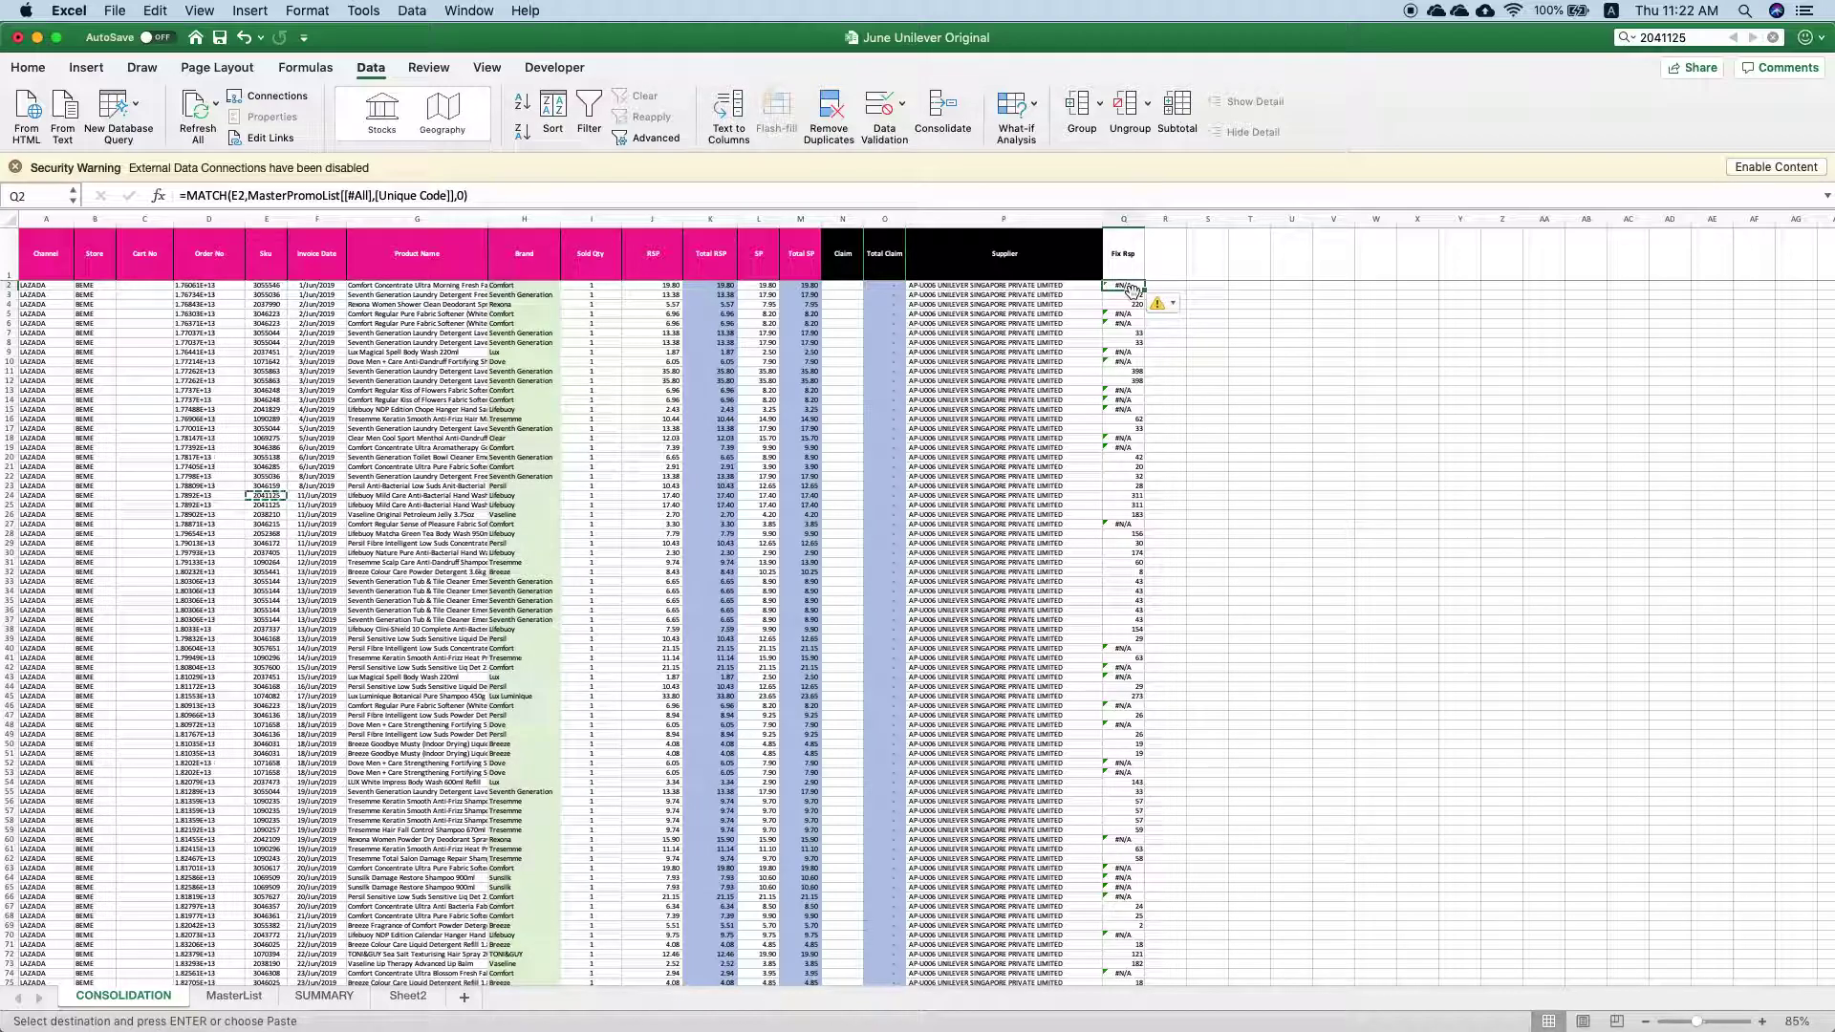
click(190, 198)
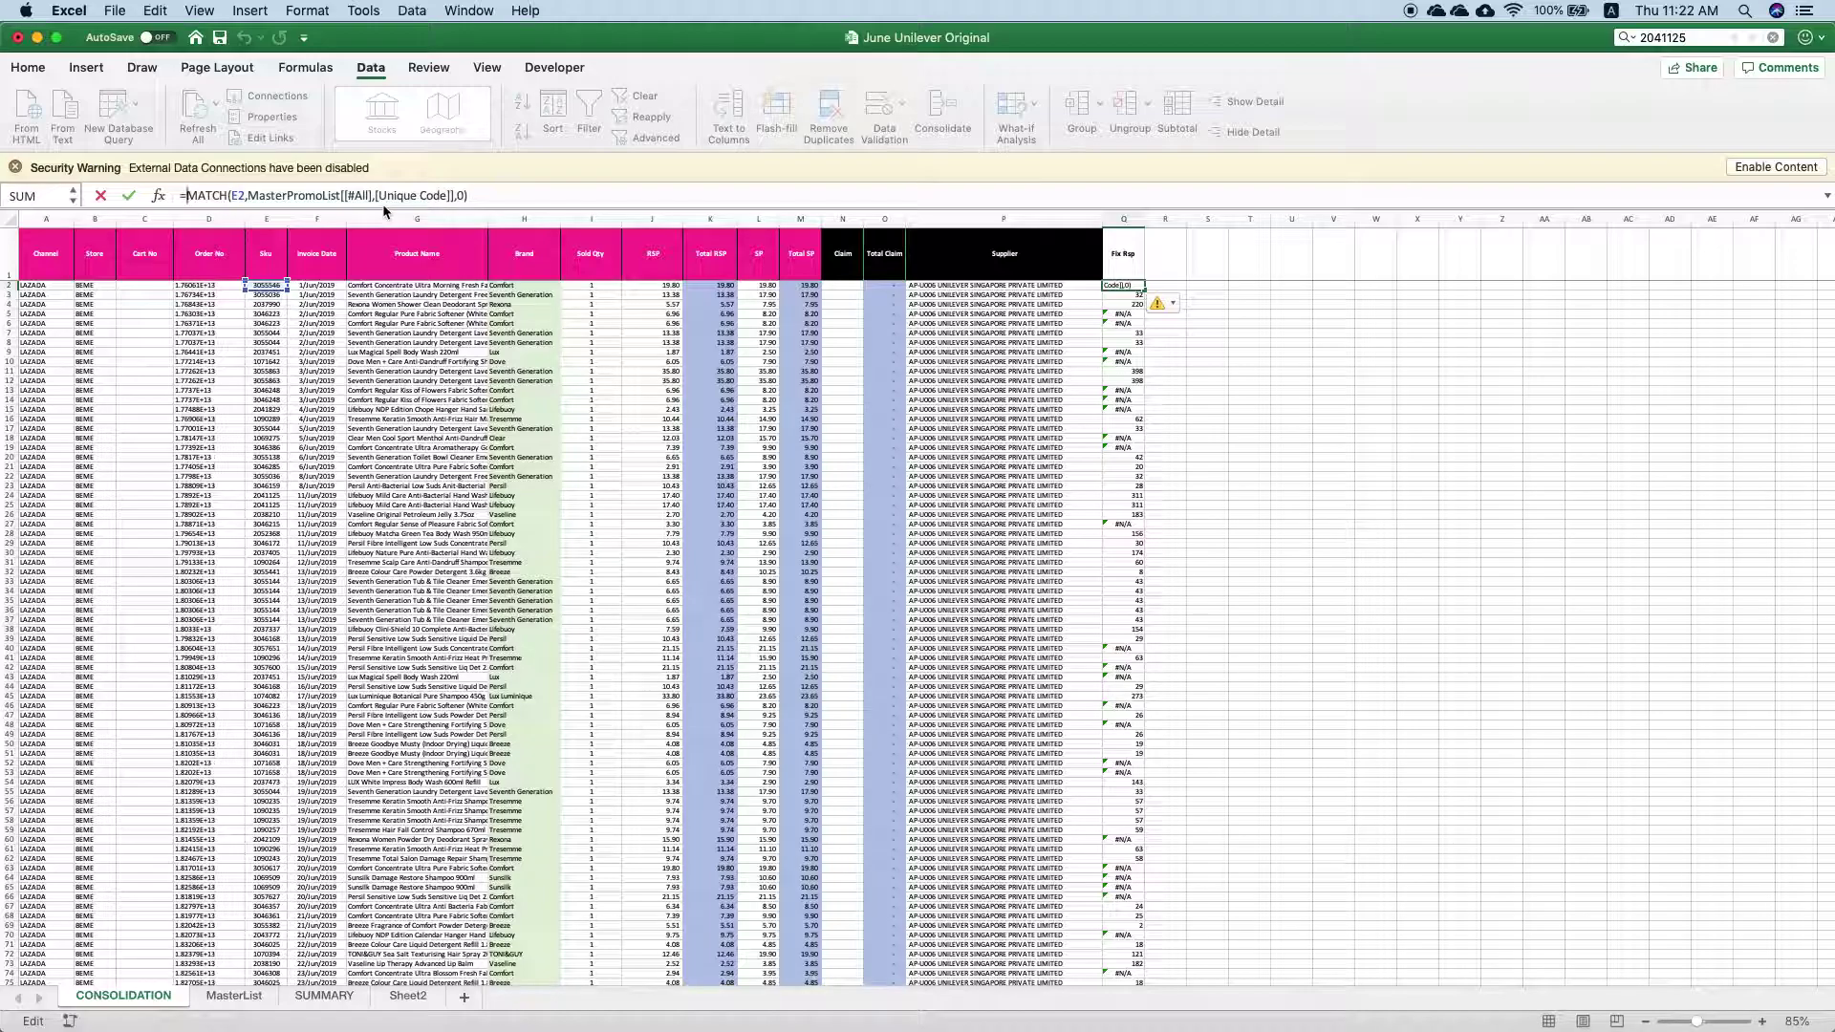
text(index()
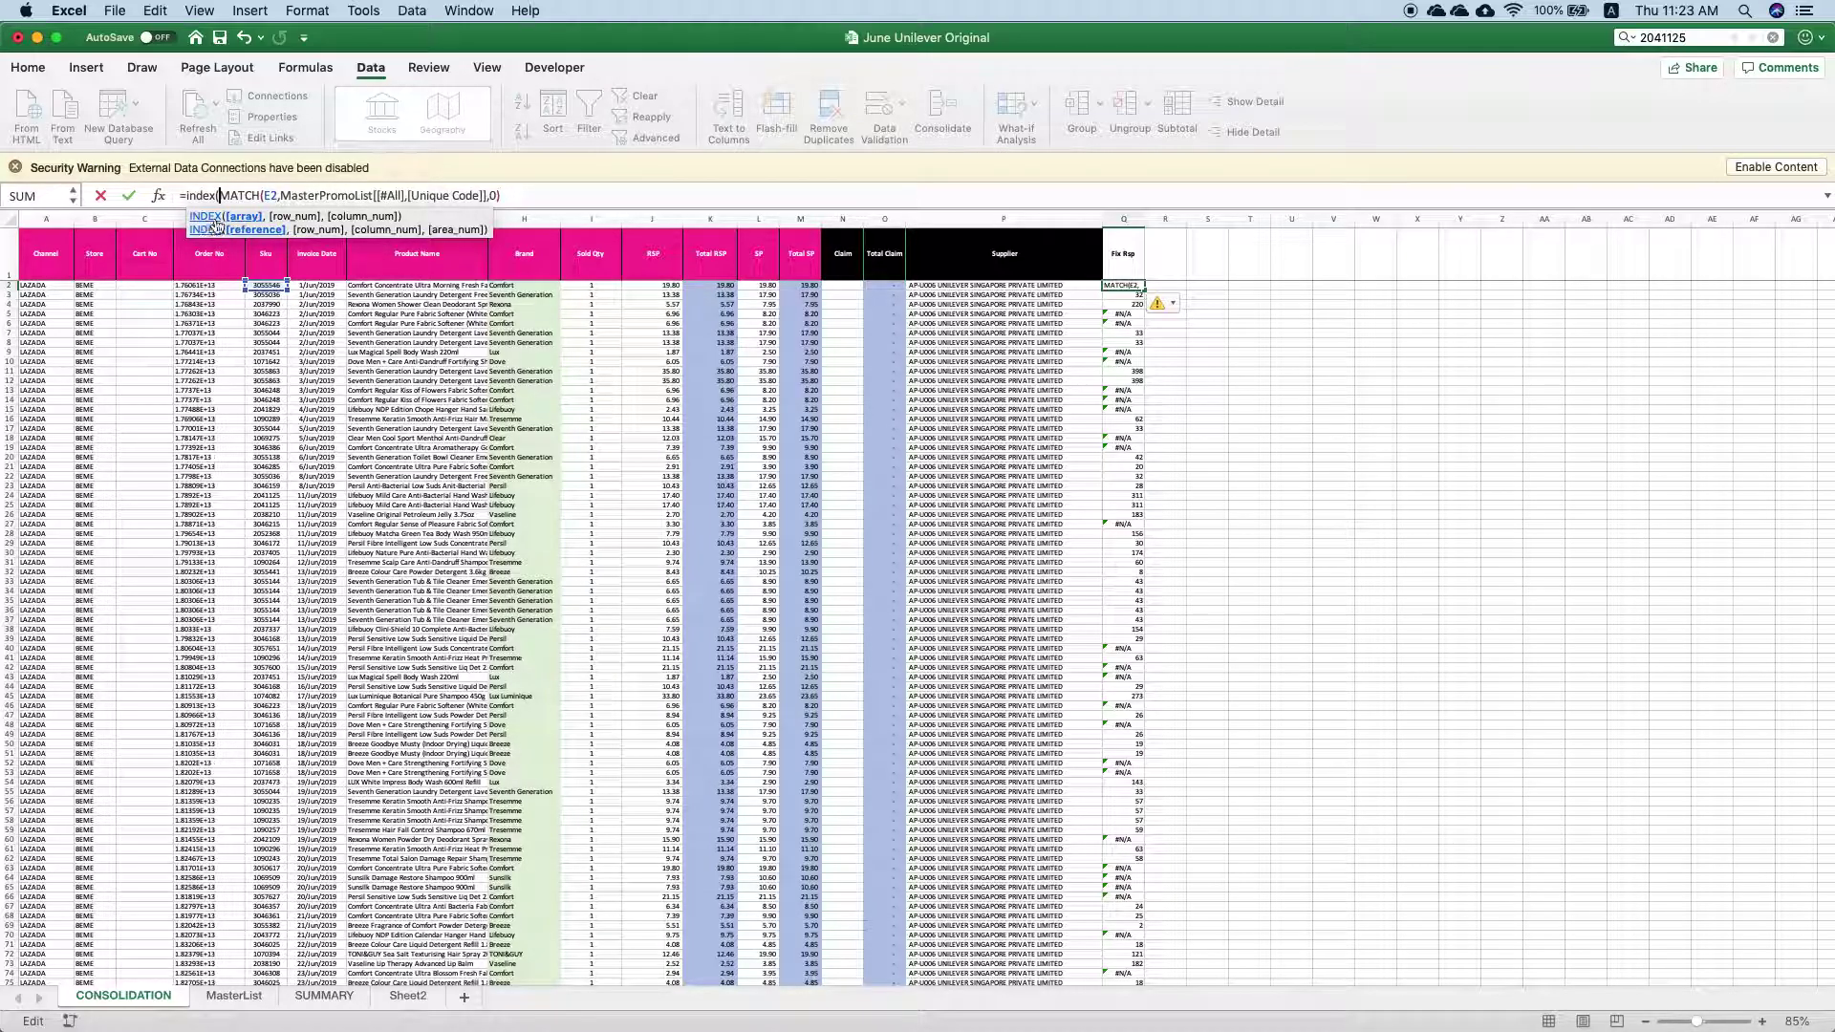
click(234, 994)
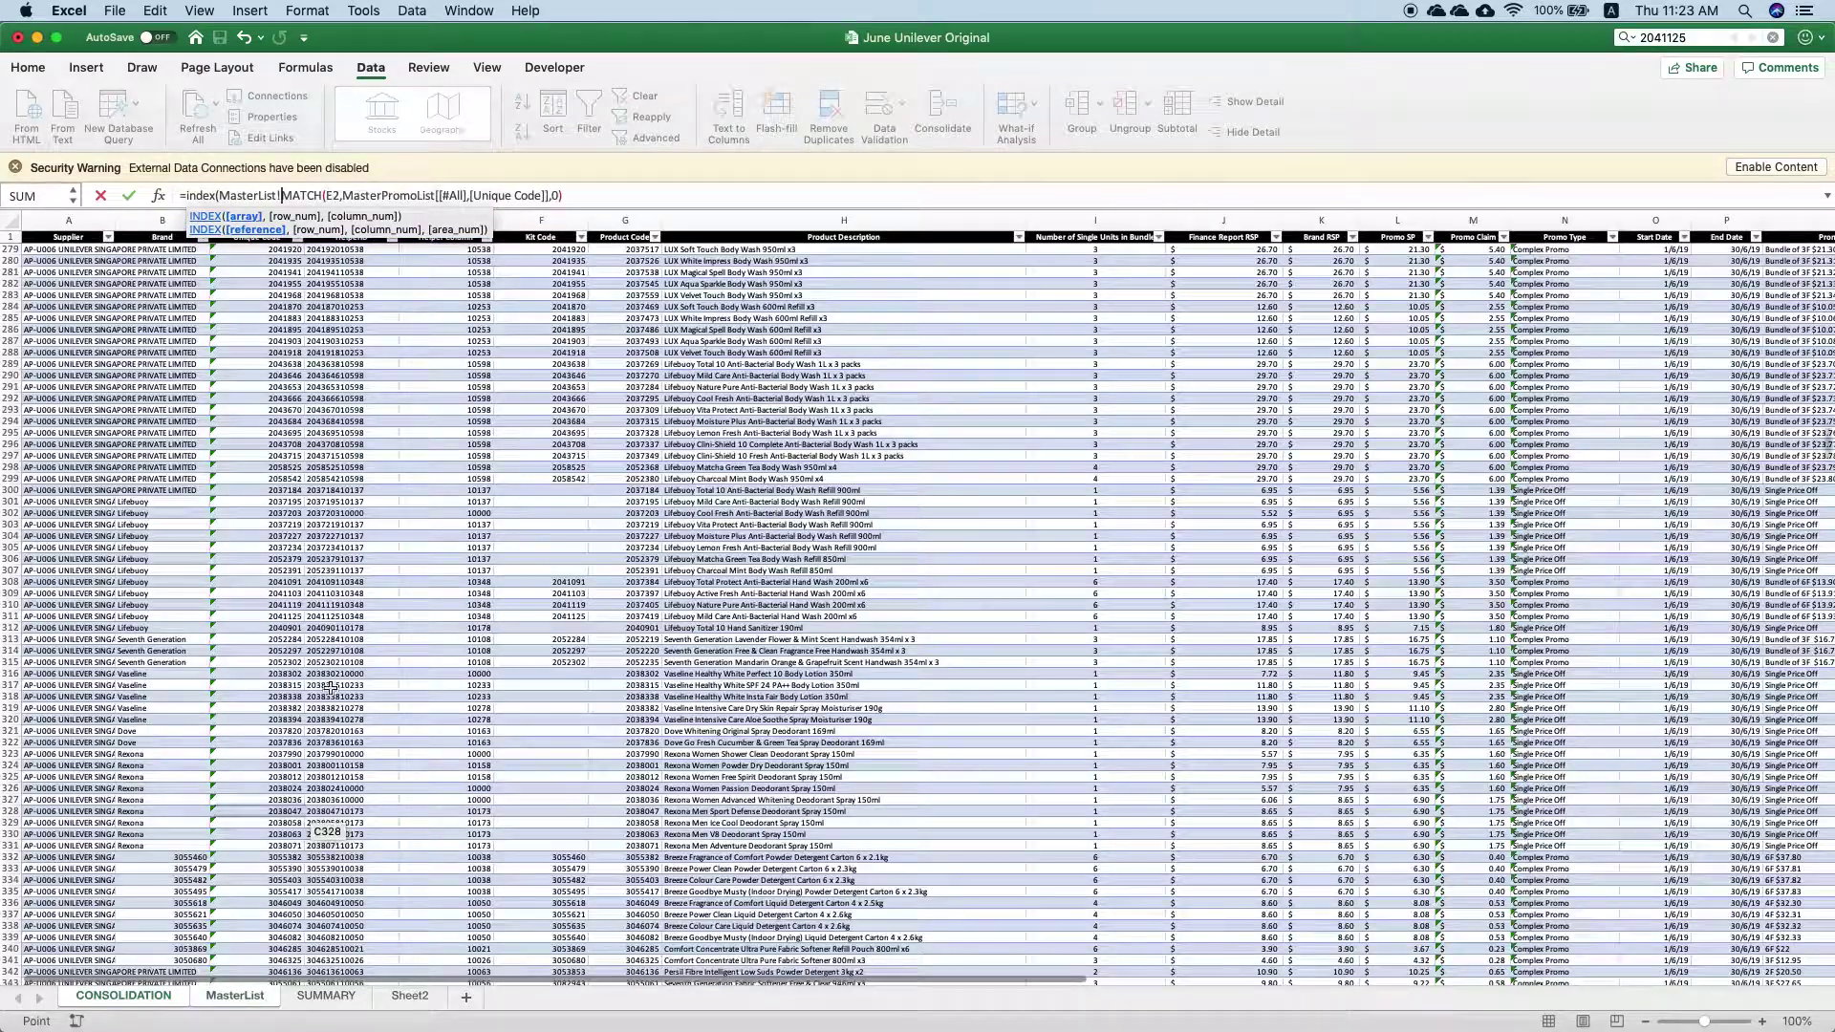
drag(1235, 237, 1241, 262)
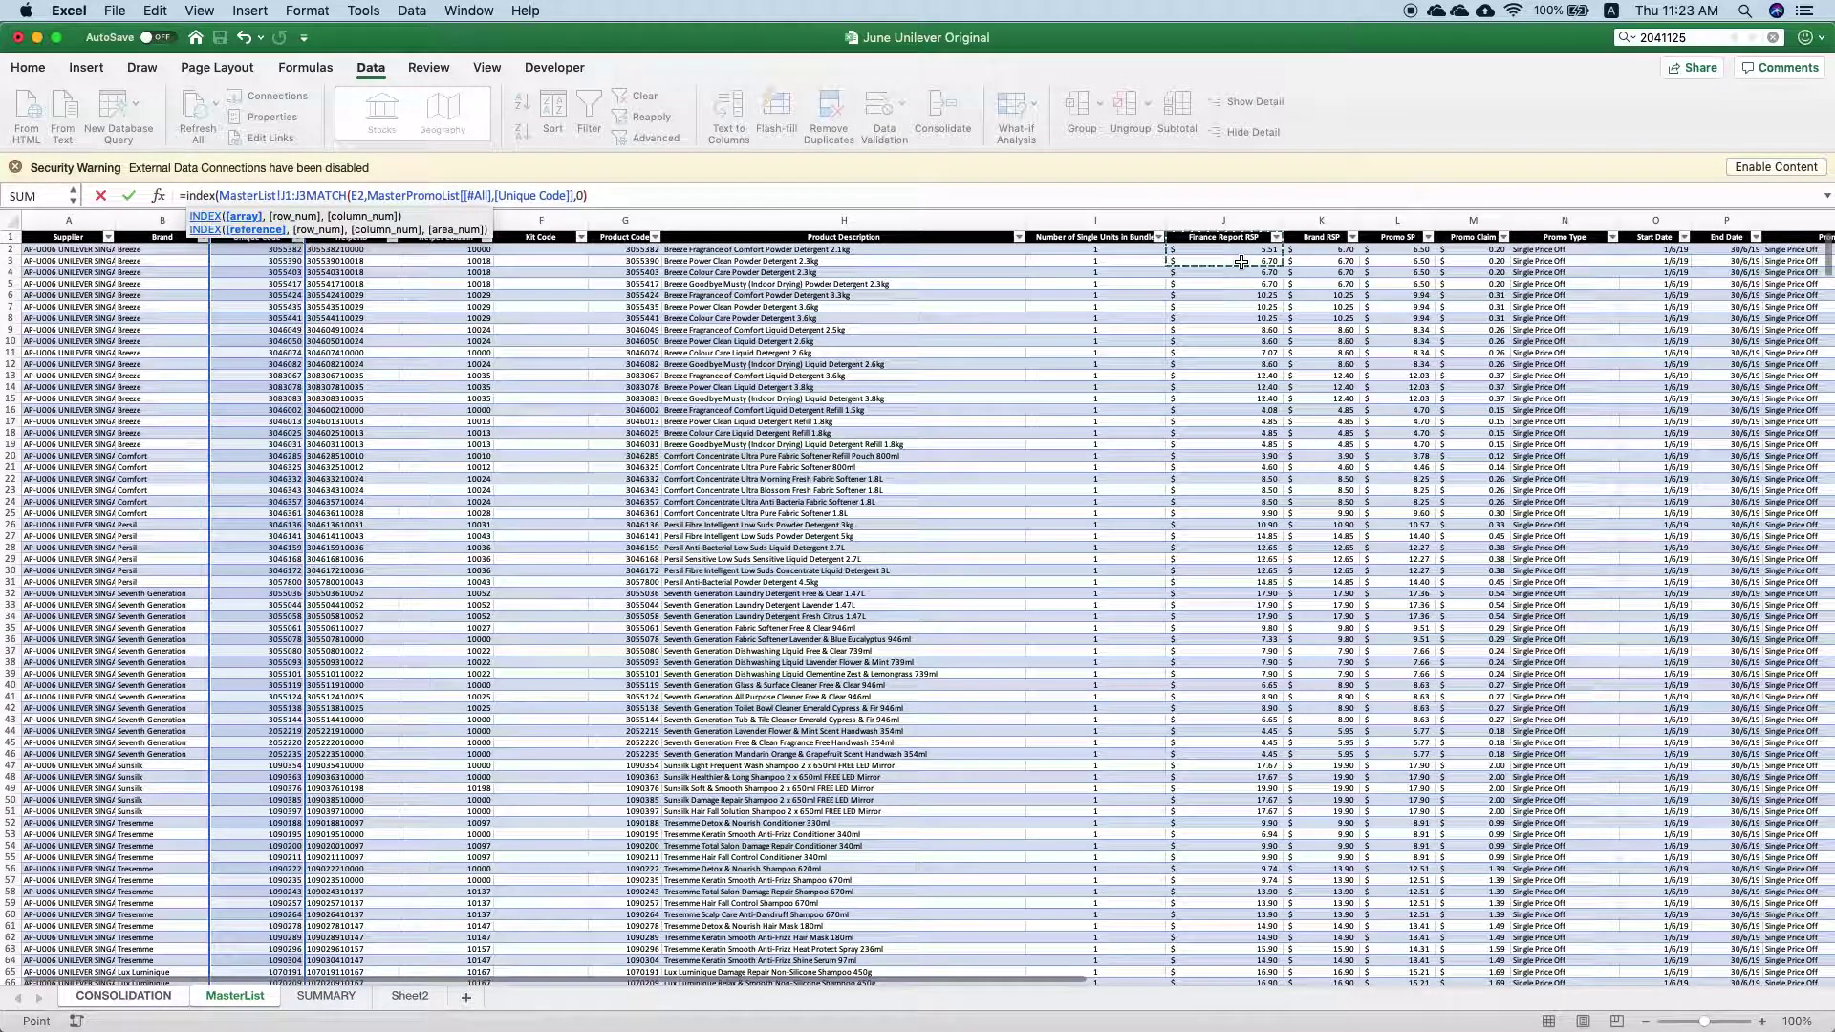
key(ctrl+shift+Down)
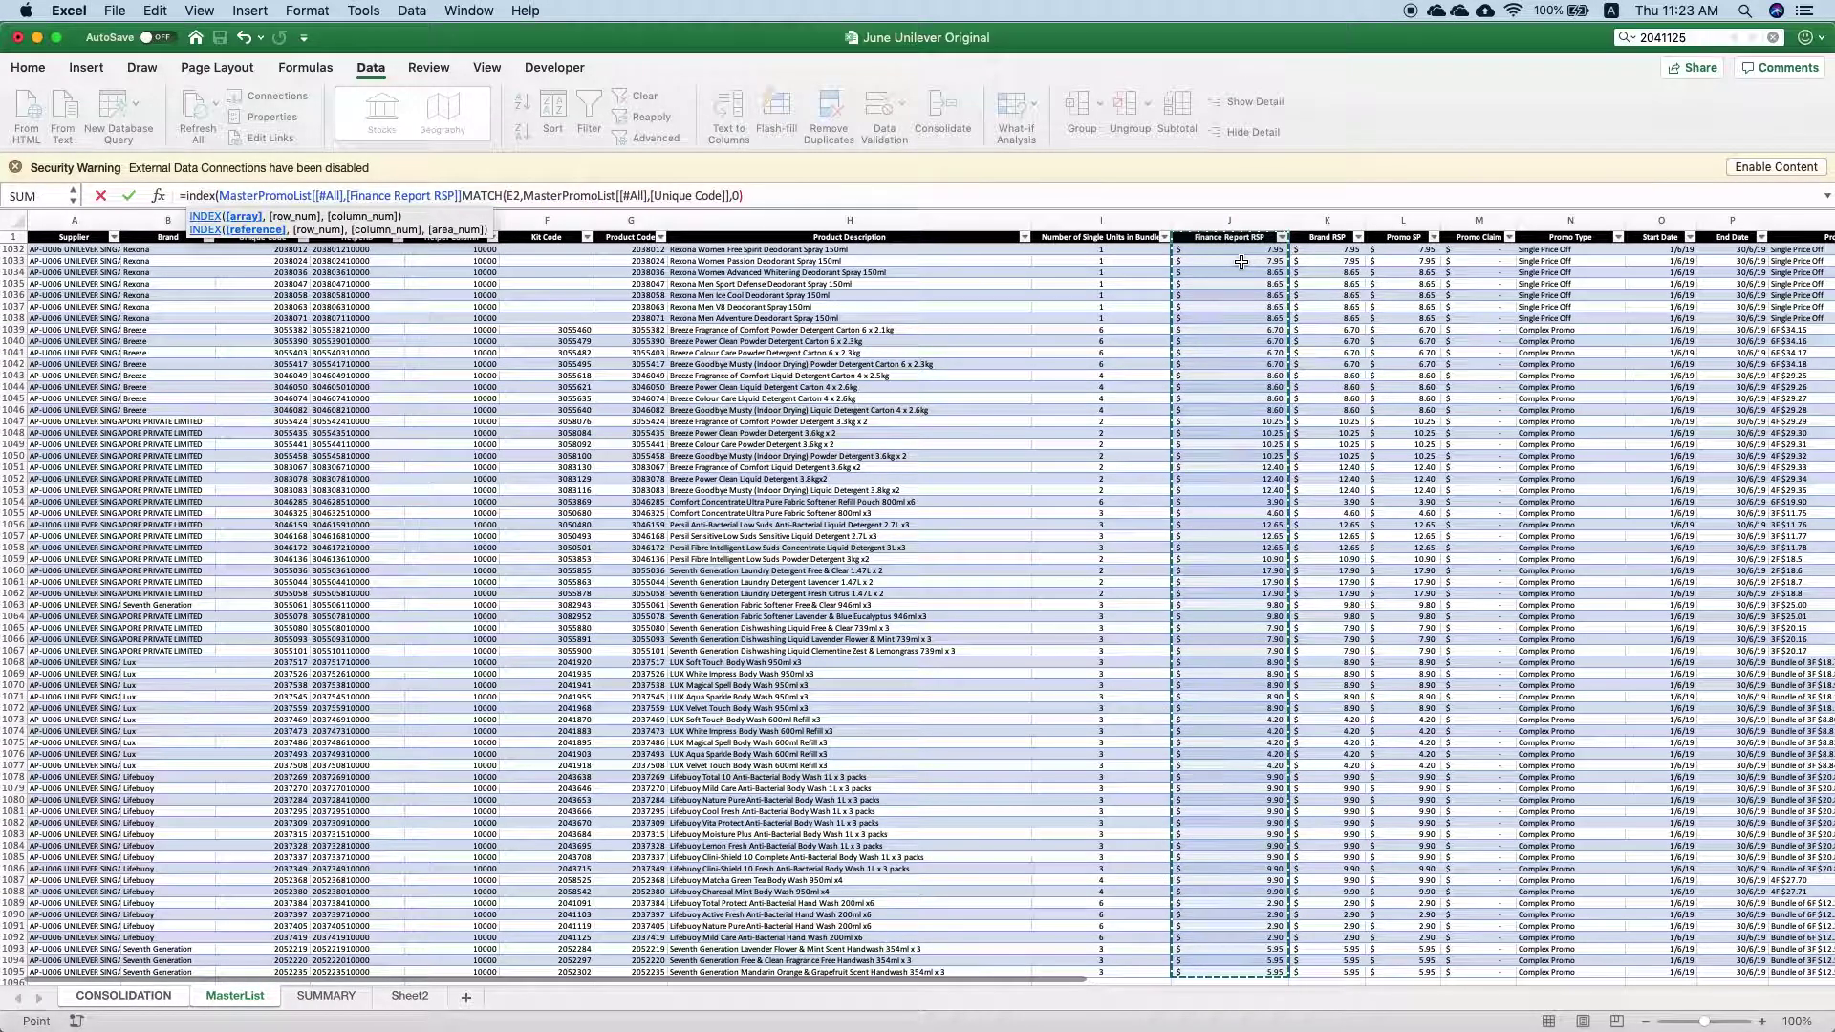
text(,)
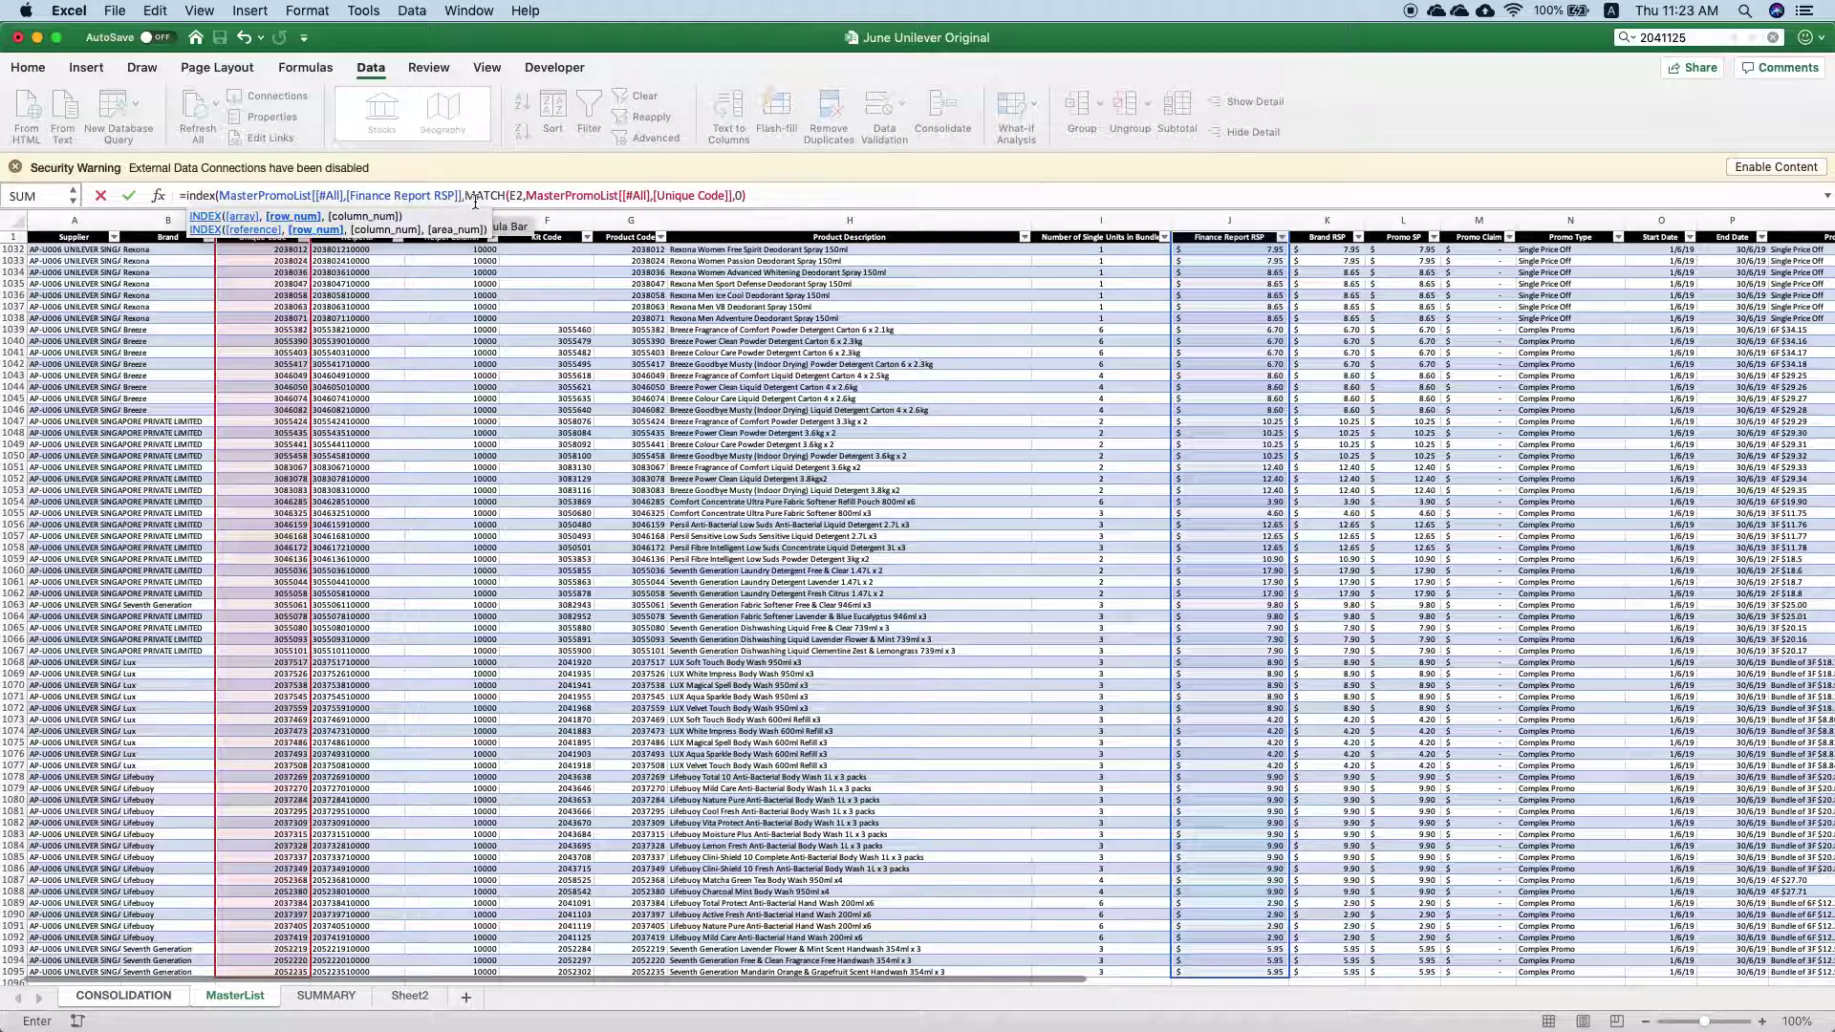
key(BackSpace)
text(,)
Close the INDEX formula with MATCH as its row number and fill it from Q2 down the Fix Rsp column
drag(466, 195, 731, 195)
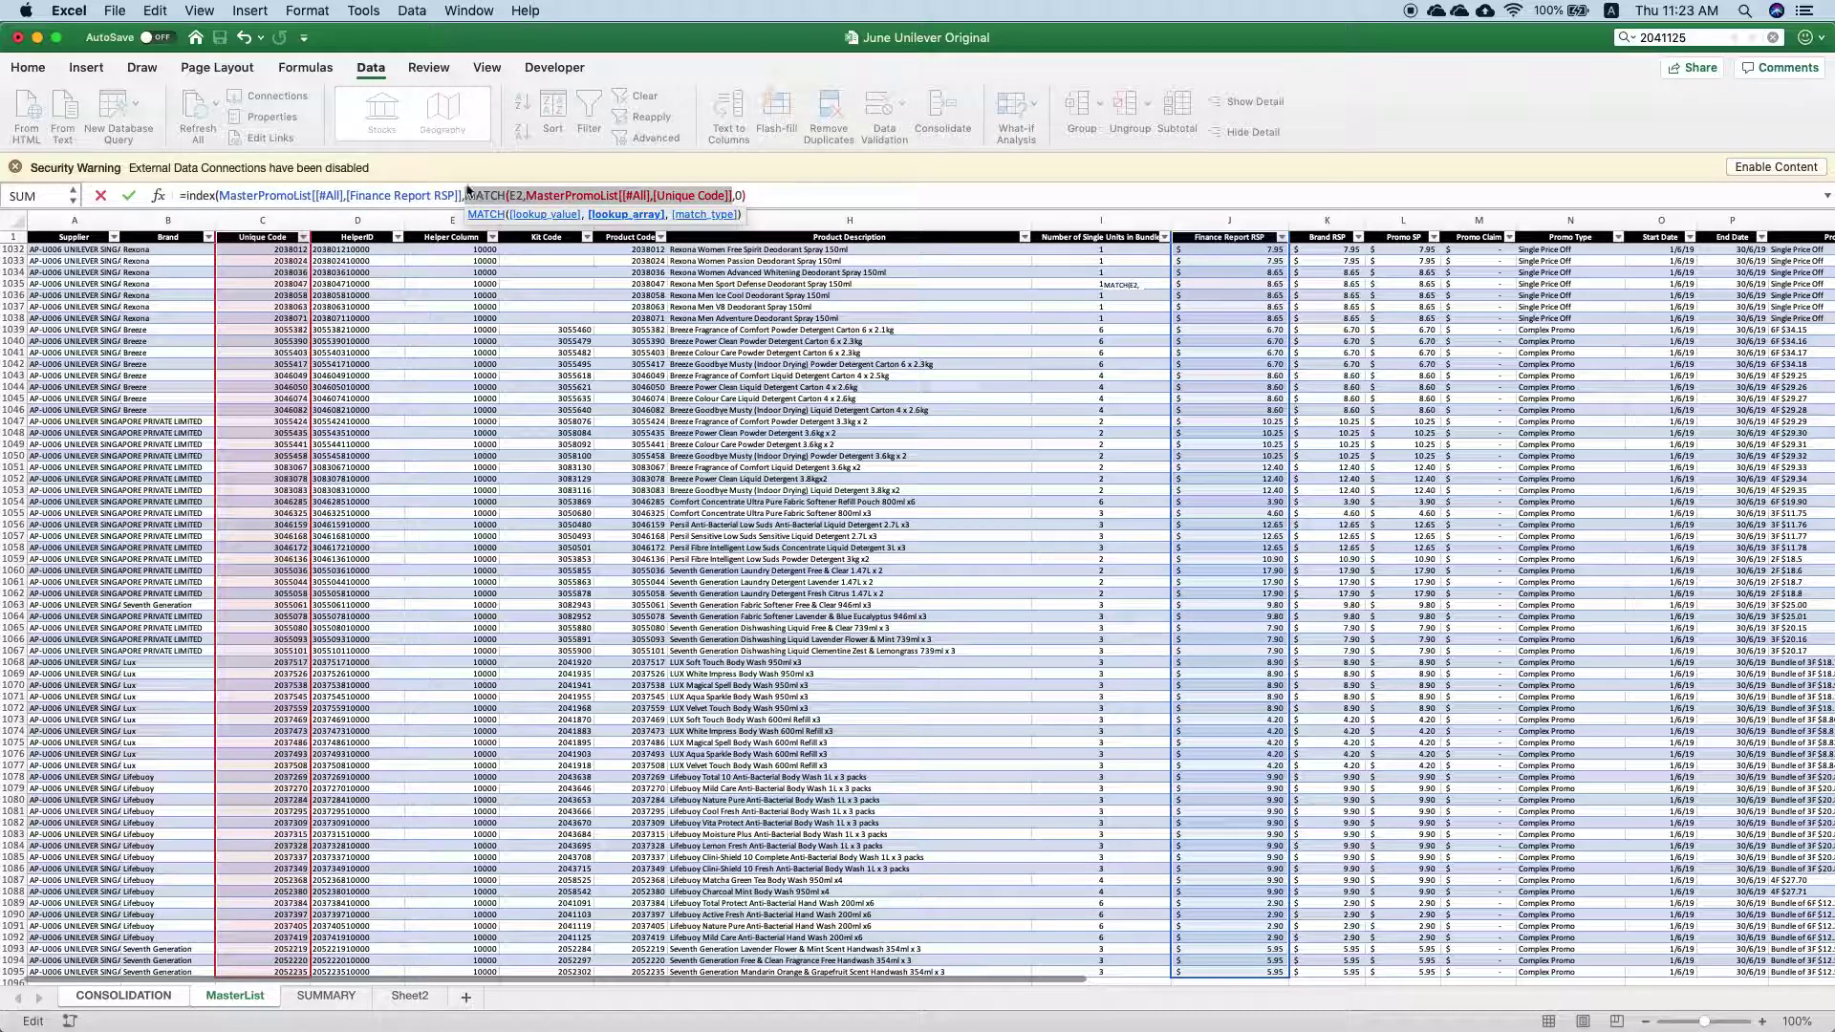
click(752, 195)
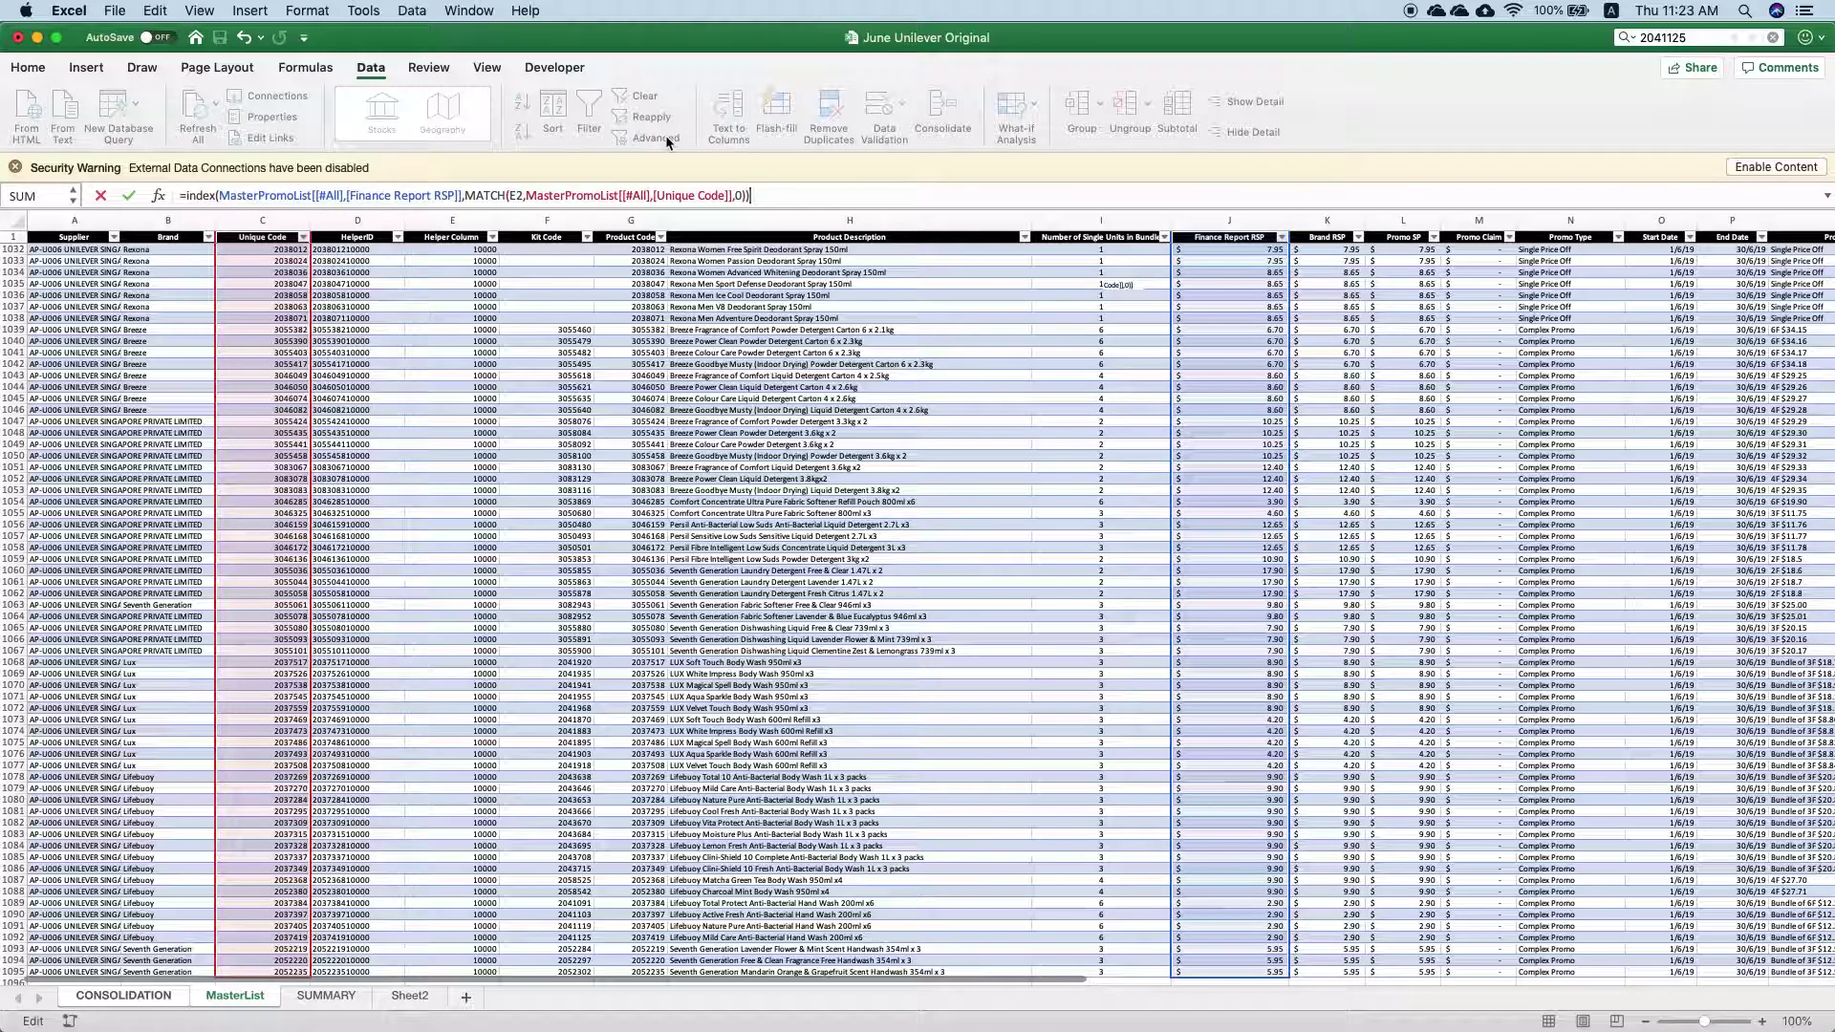
key(Return)
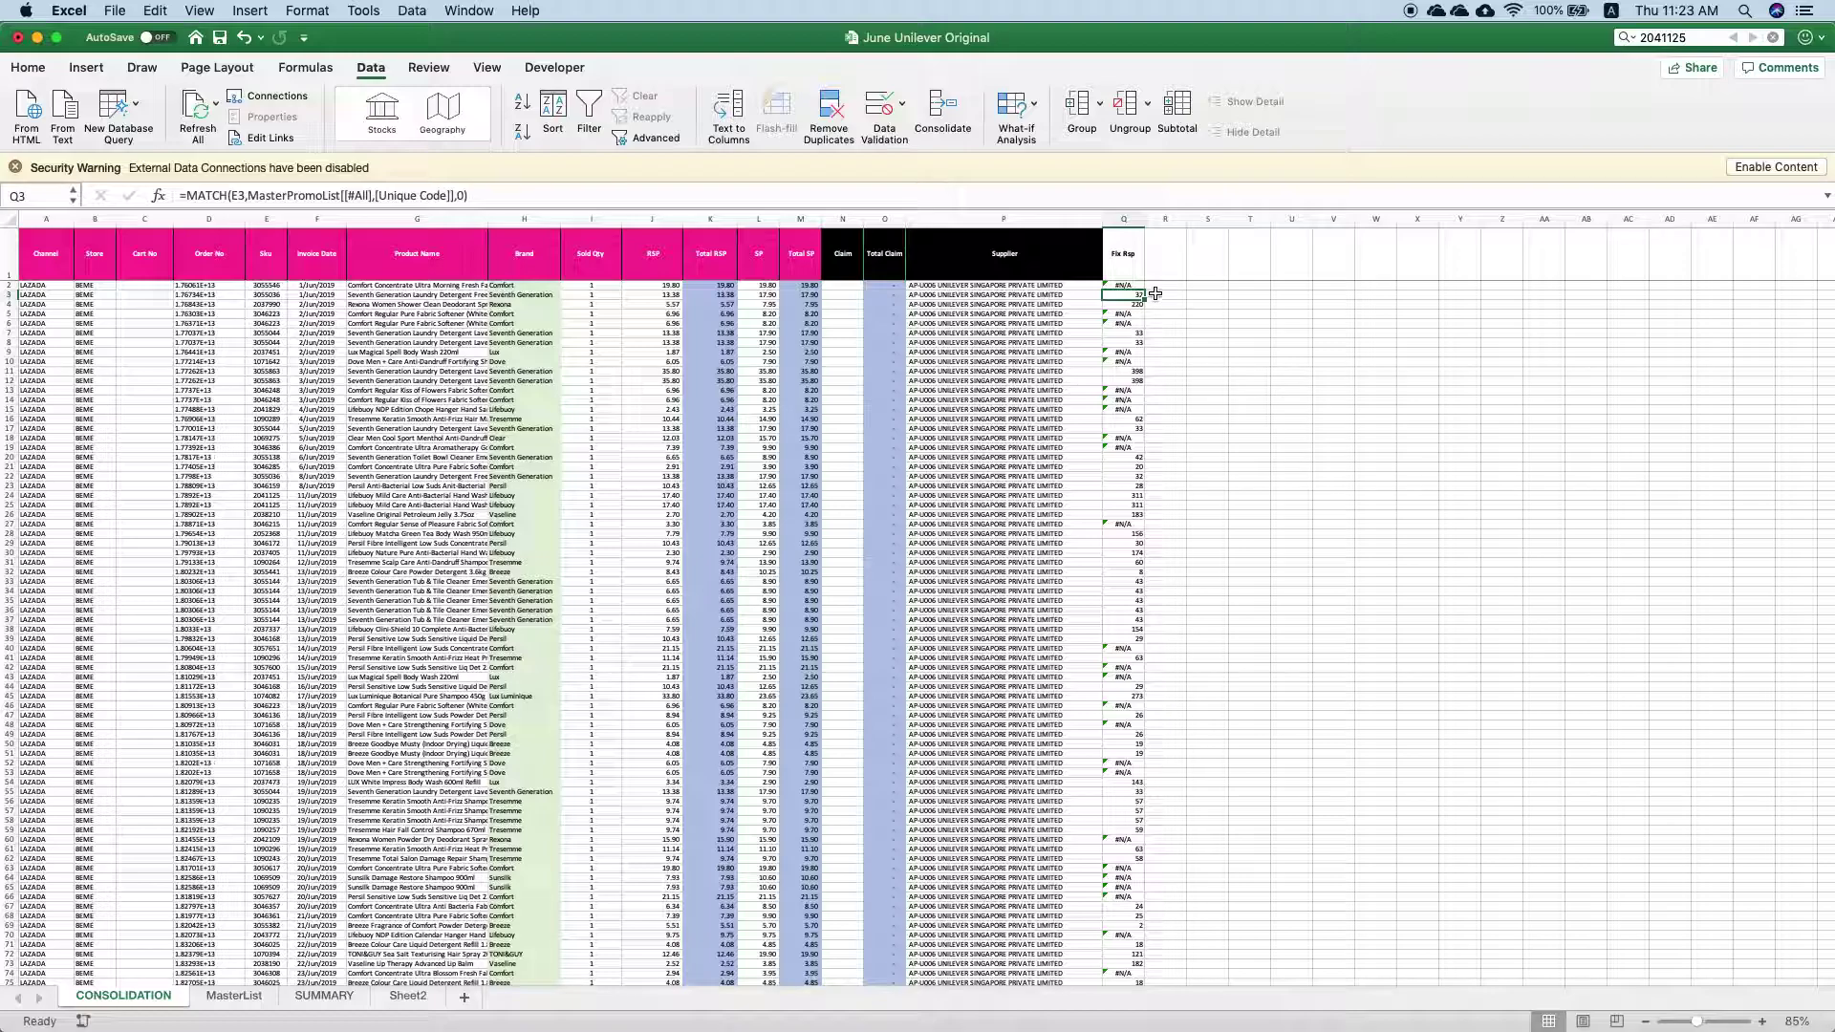
click(1141, 286)
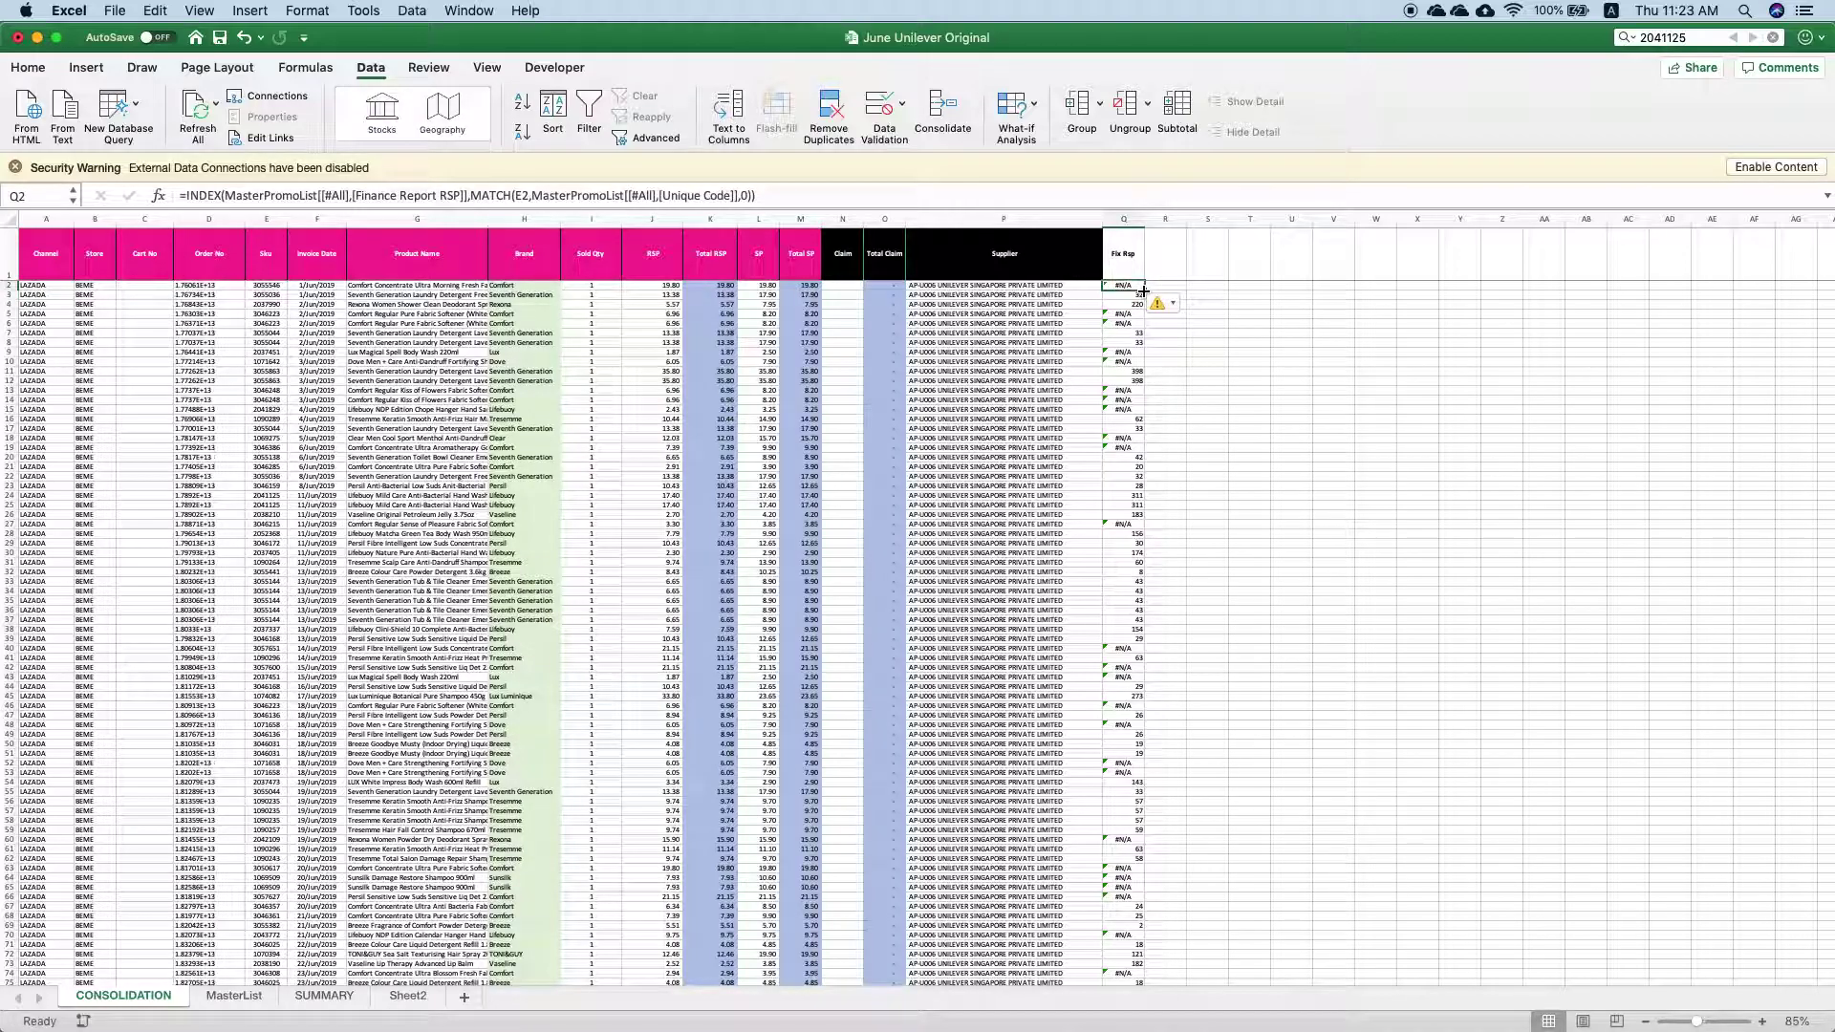
double_click(1143, 291)
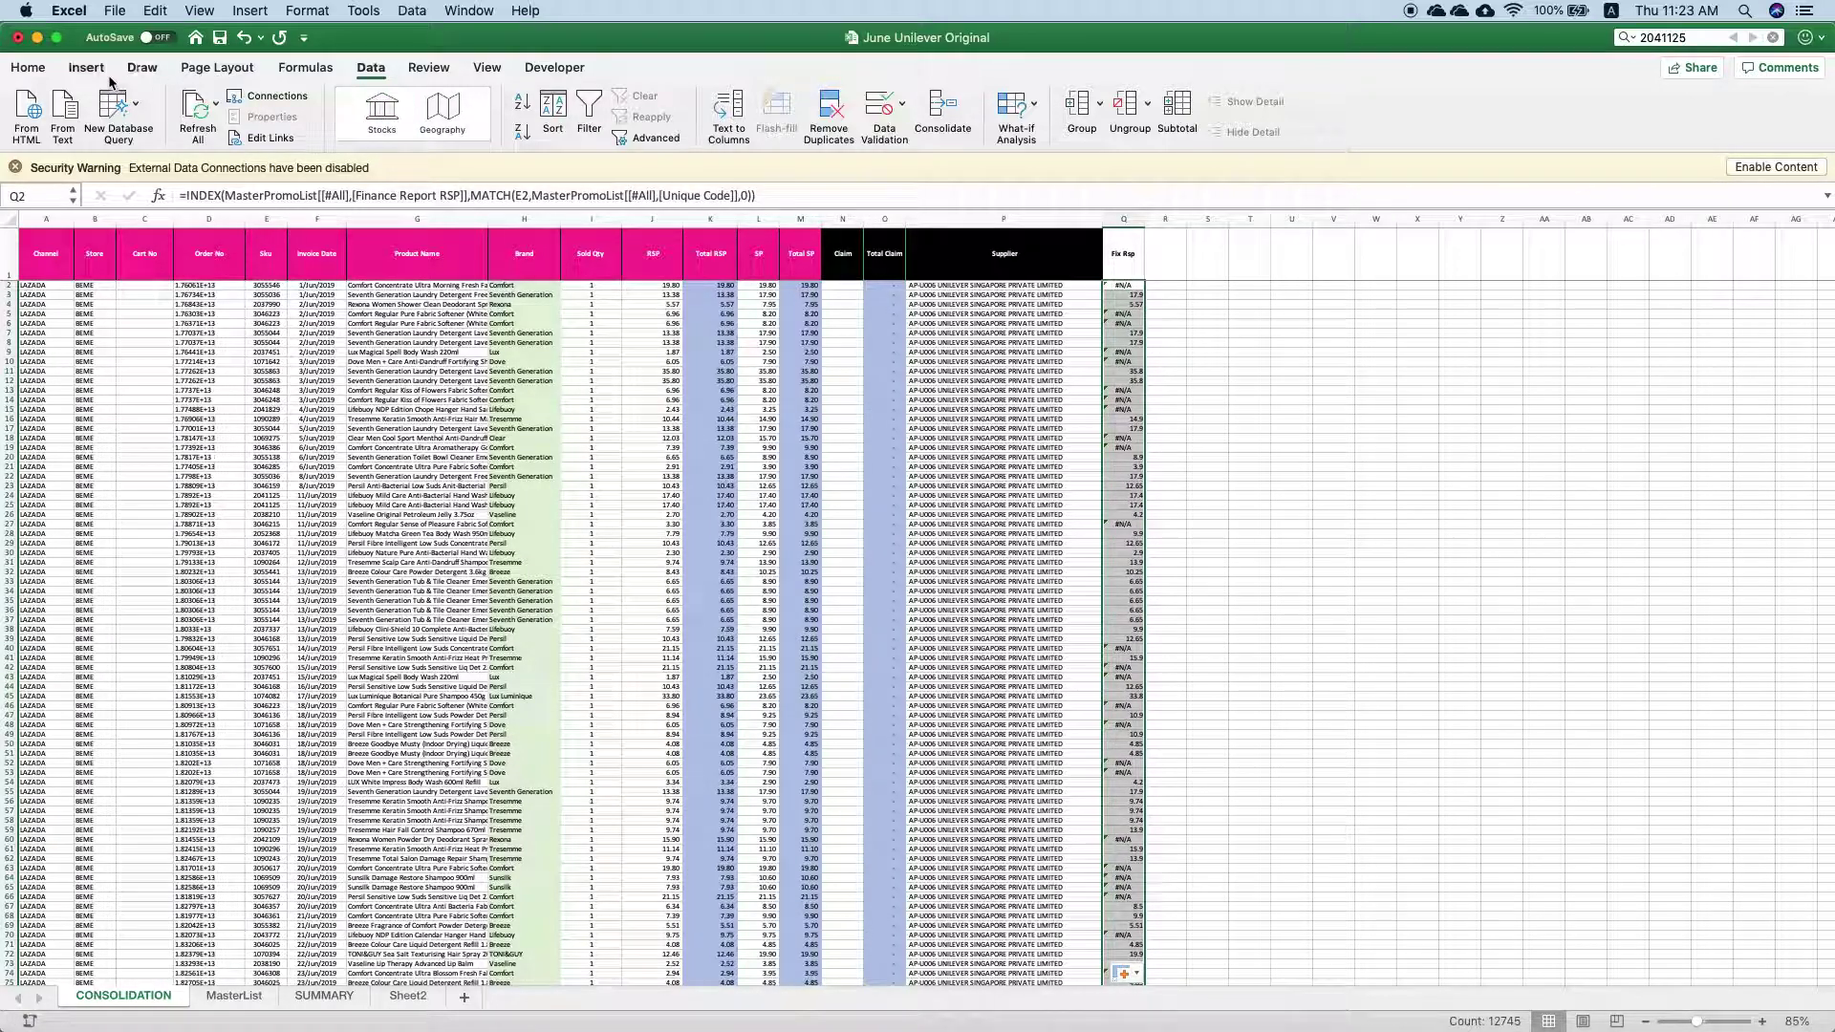
Apply the dollar Accounting number format to the filled Fix Rsp values
click(28, 67)
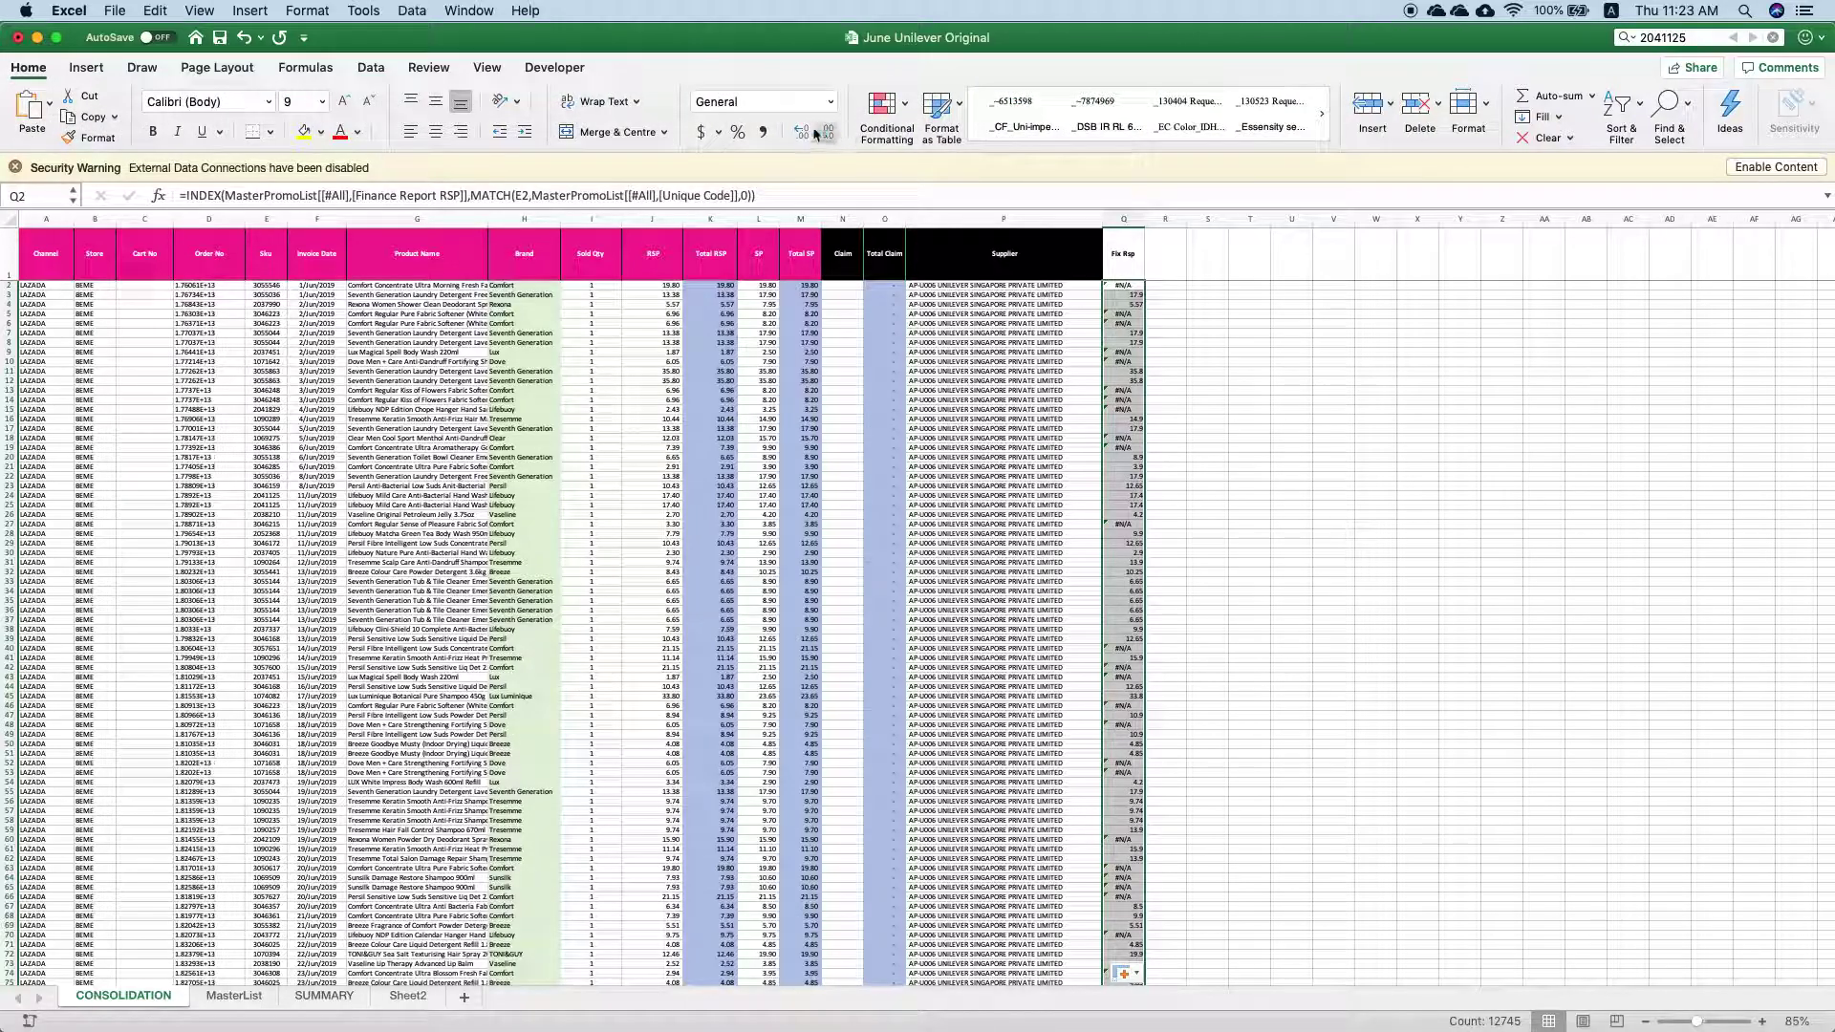
click(702, 131)
click(1415, 359)
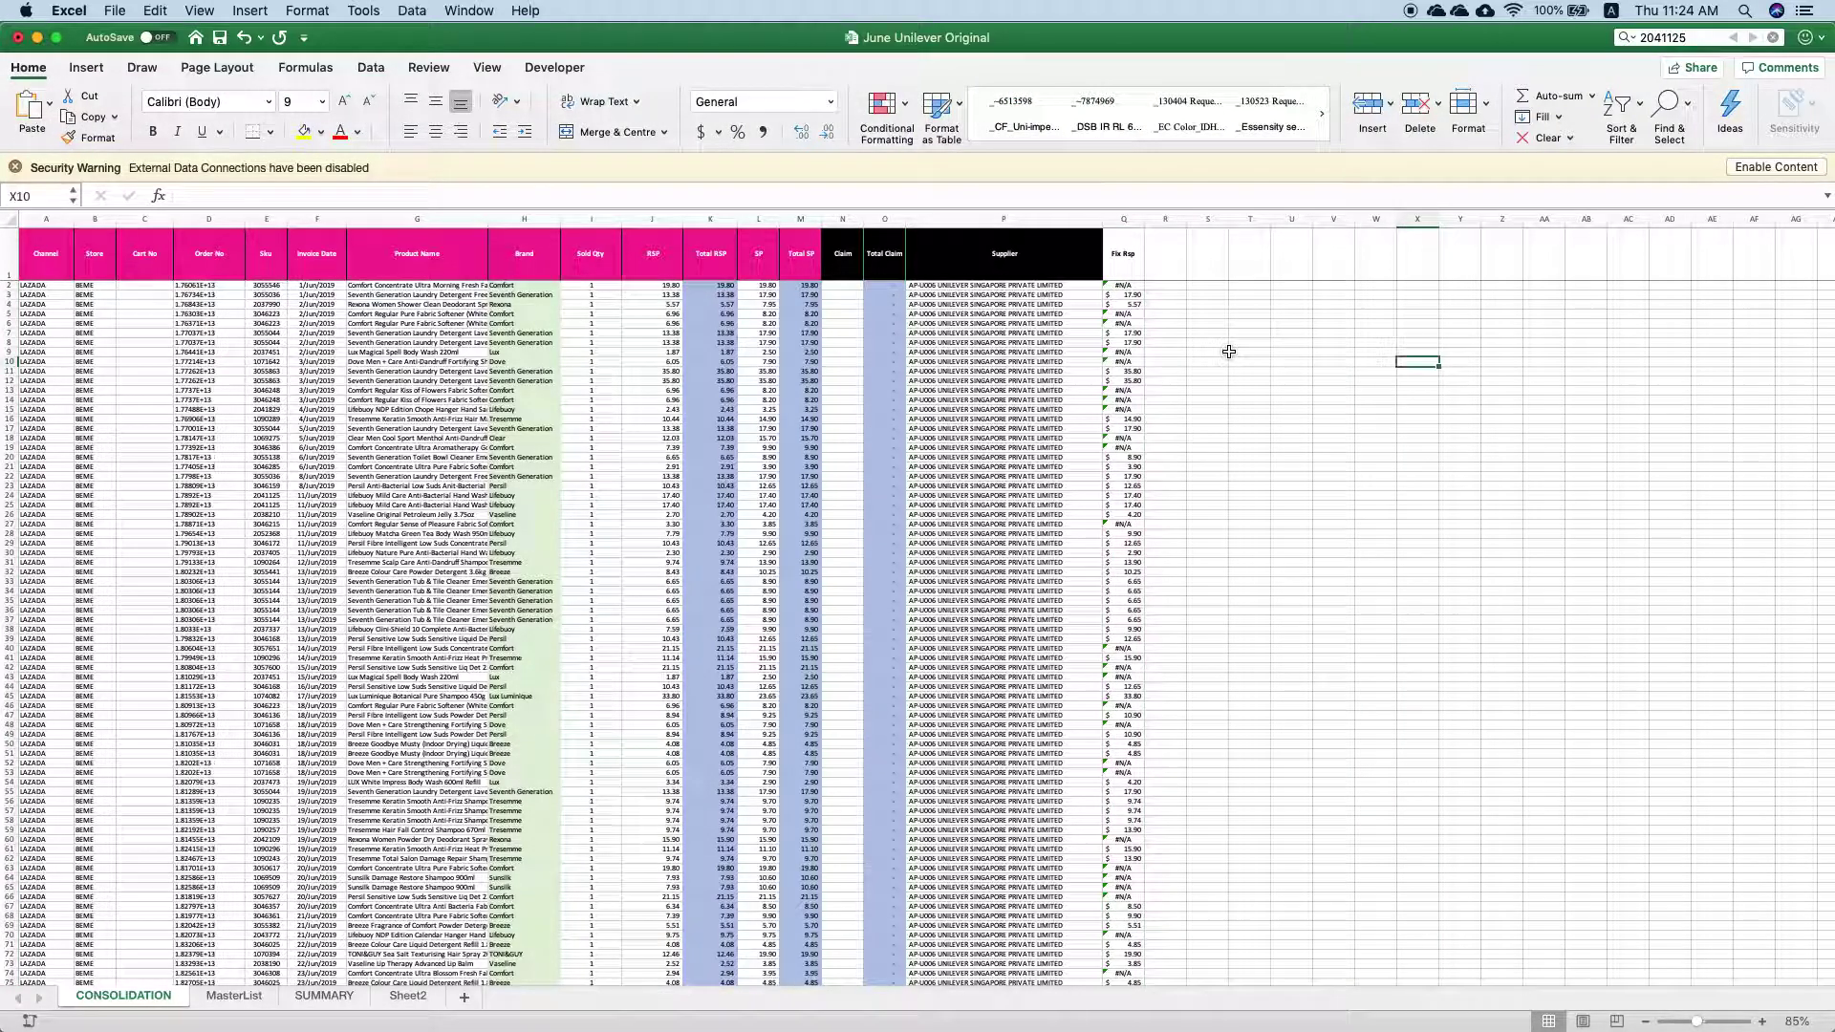
Add filters to the CONSOLIDATION header row and filter the Fix Rsp column to exclude #N/A
click(1143, 285)
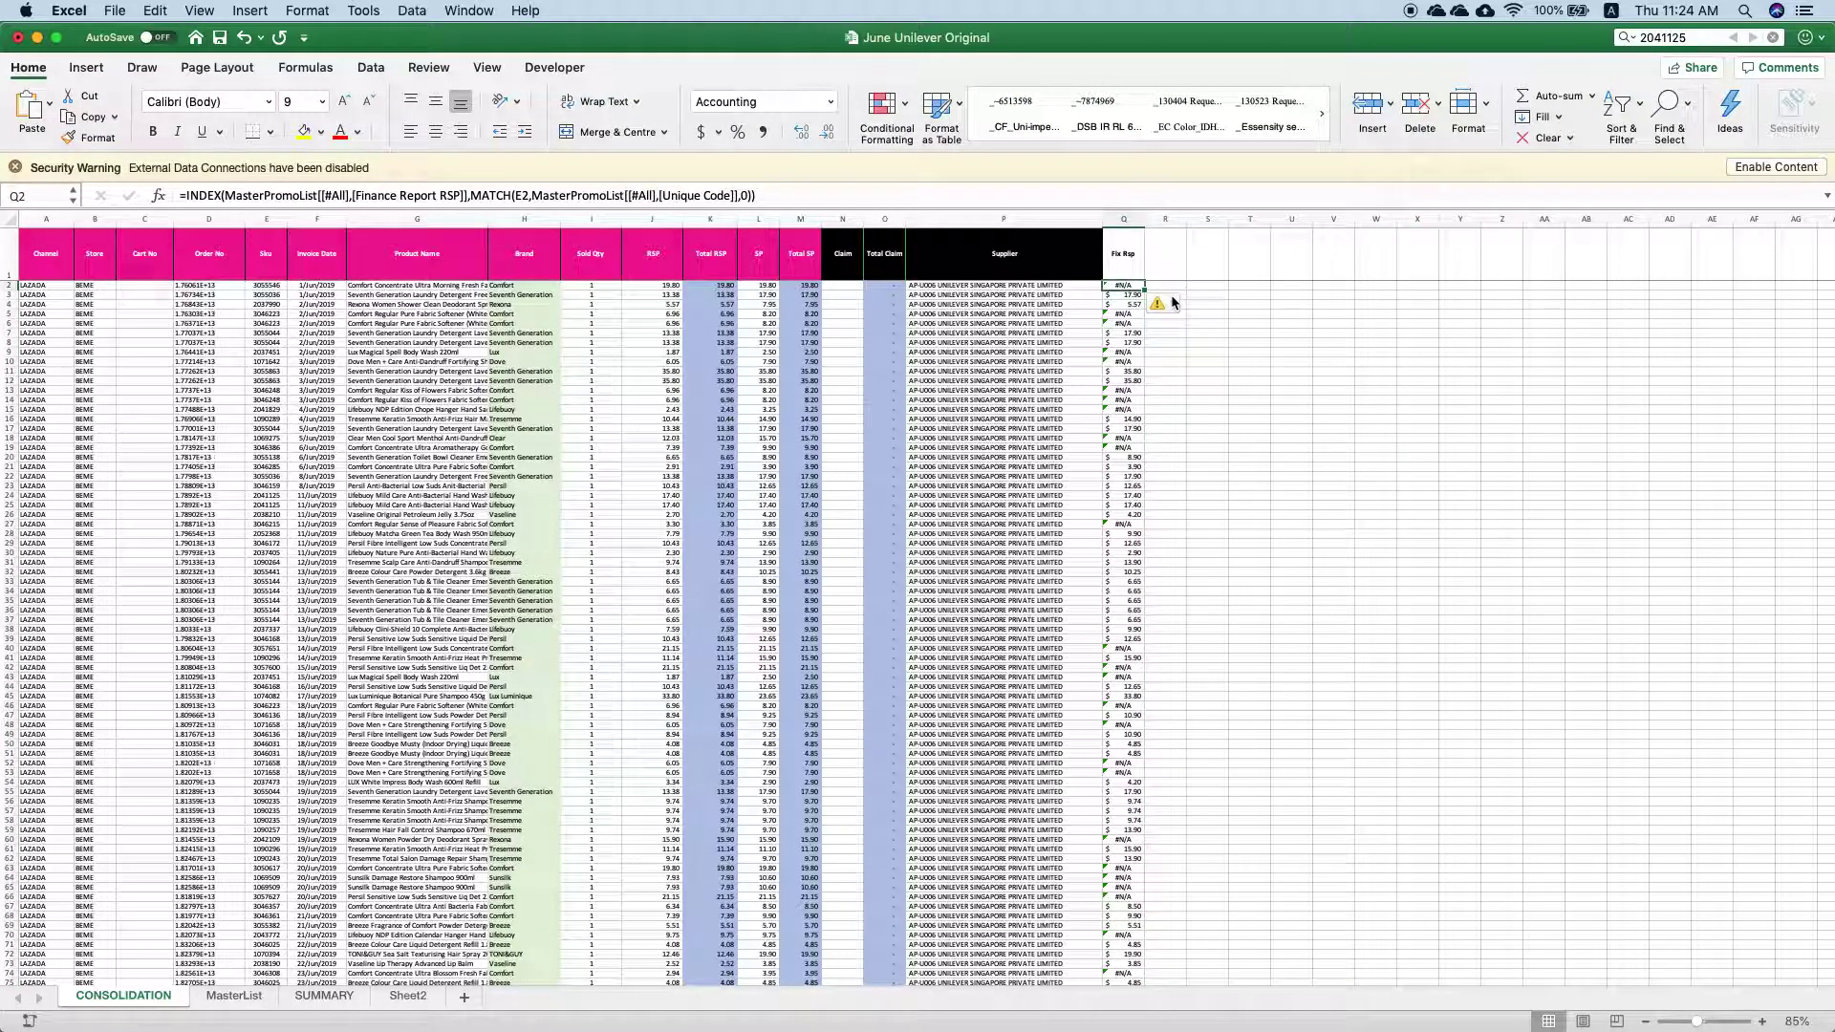
click(1122, 250)
click(371, 68)
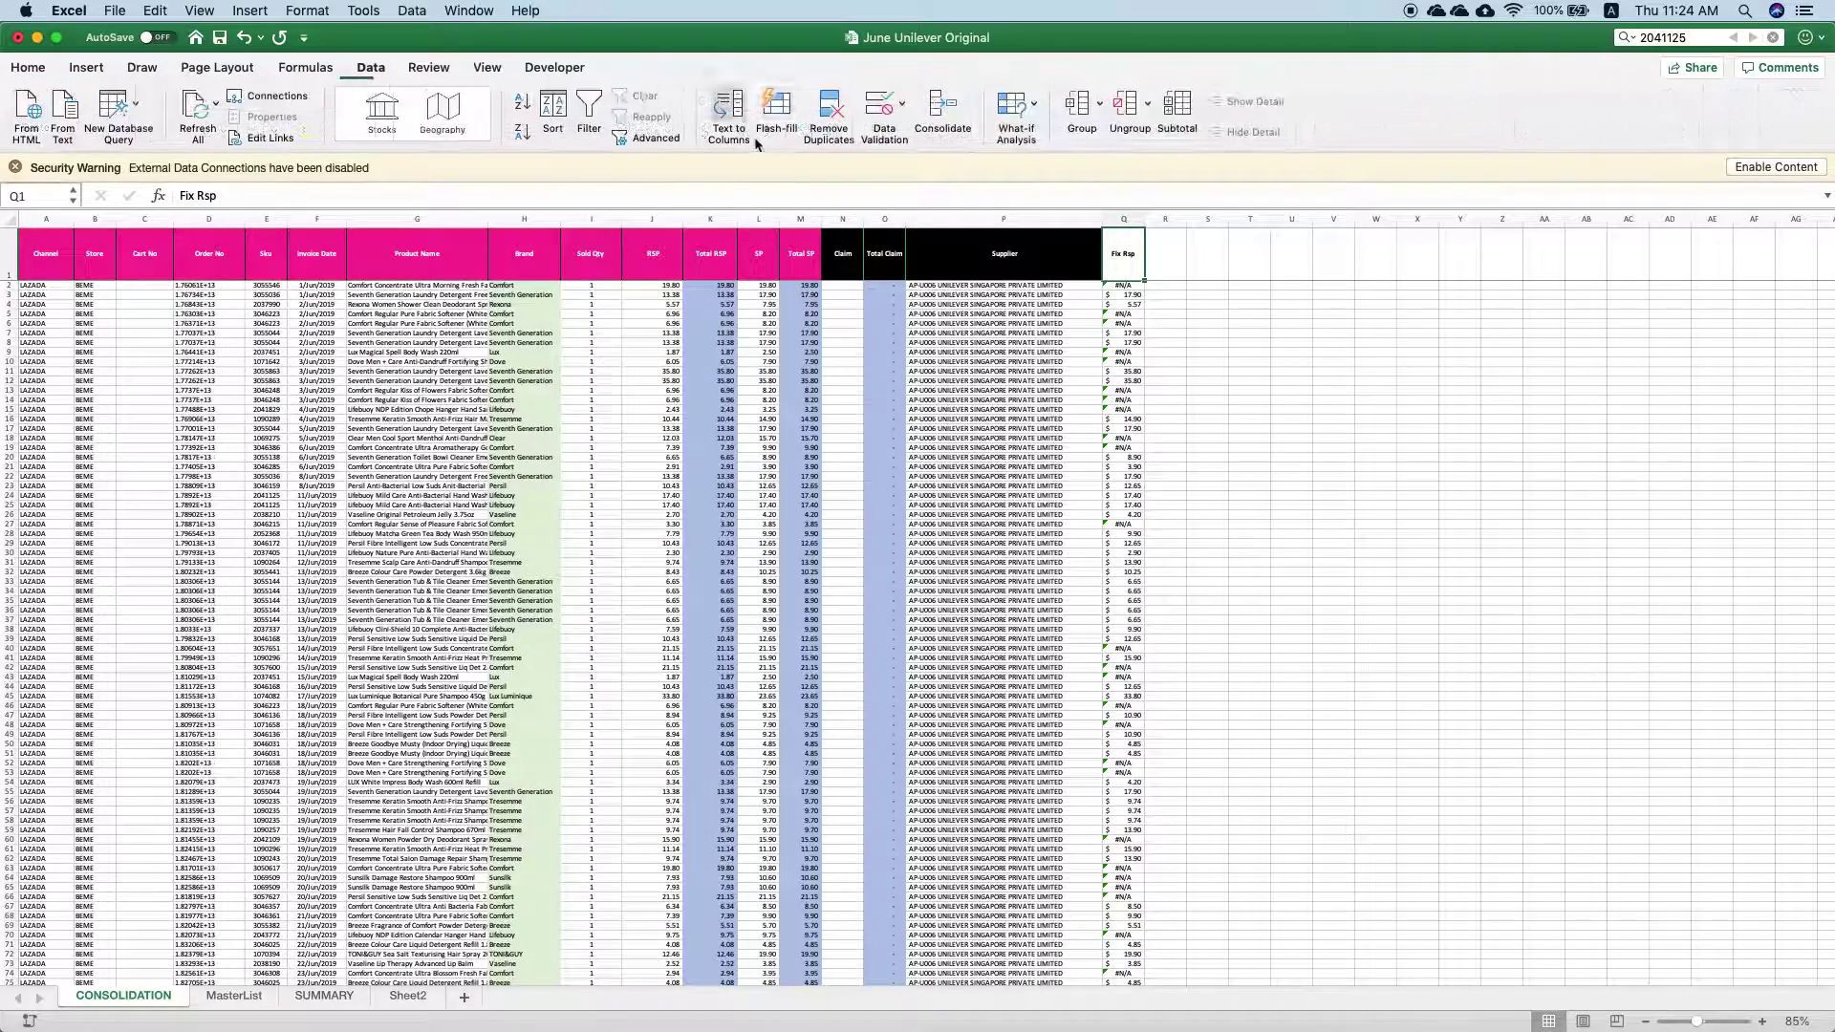
click(591, 107)
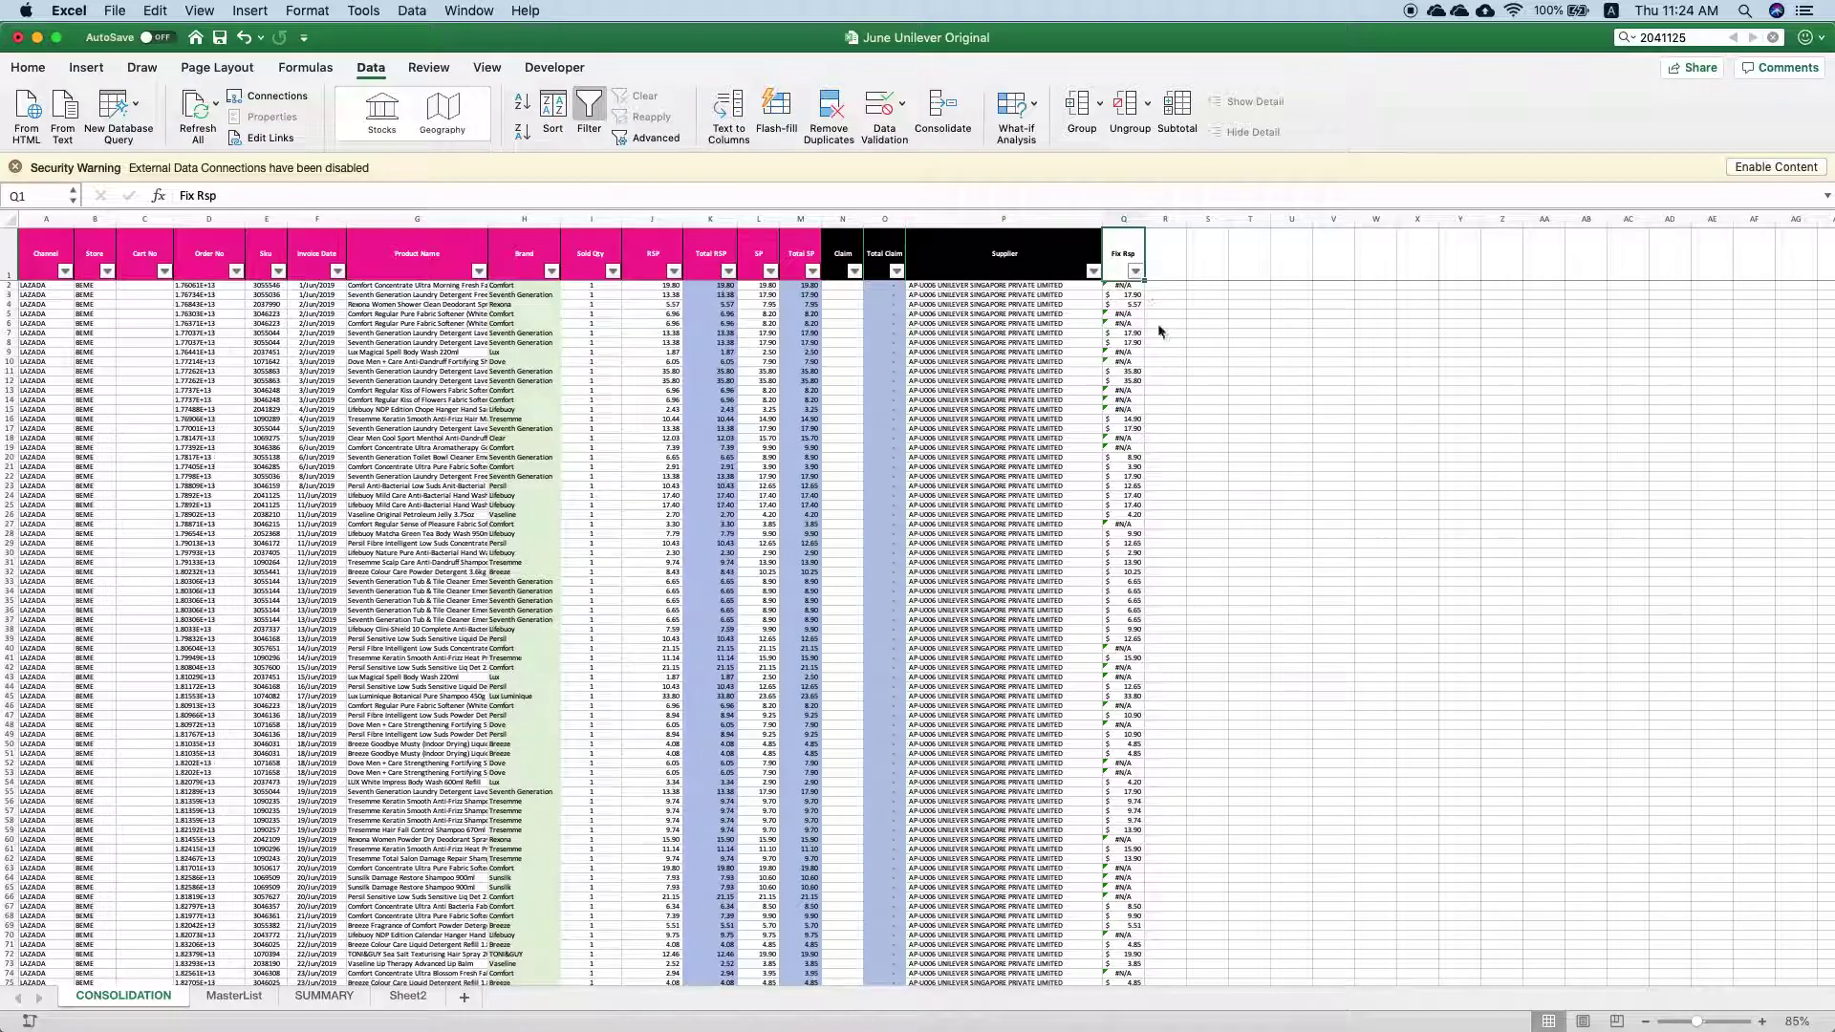
click(1136, 271)
drag(1404, 502, 1398, 612)
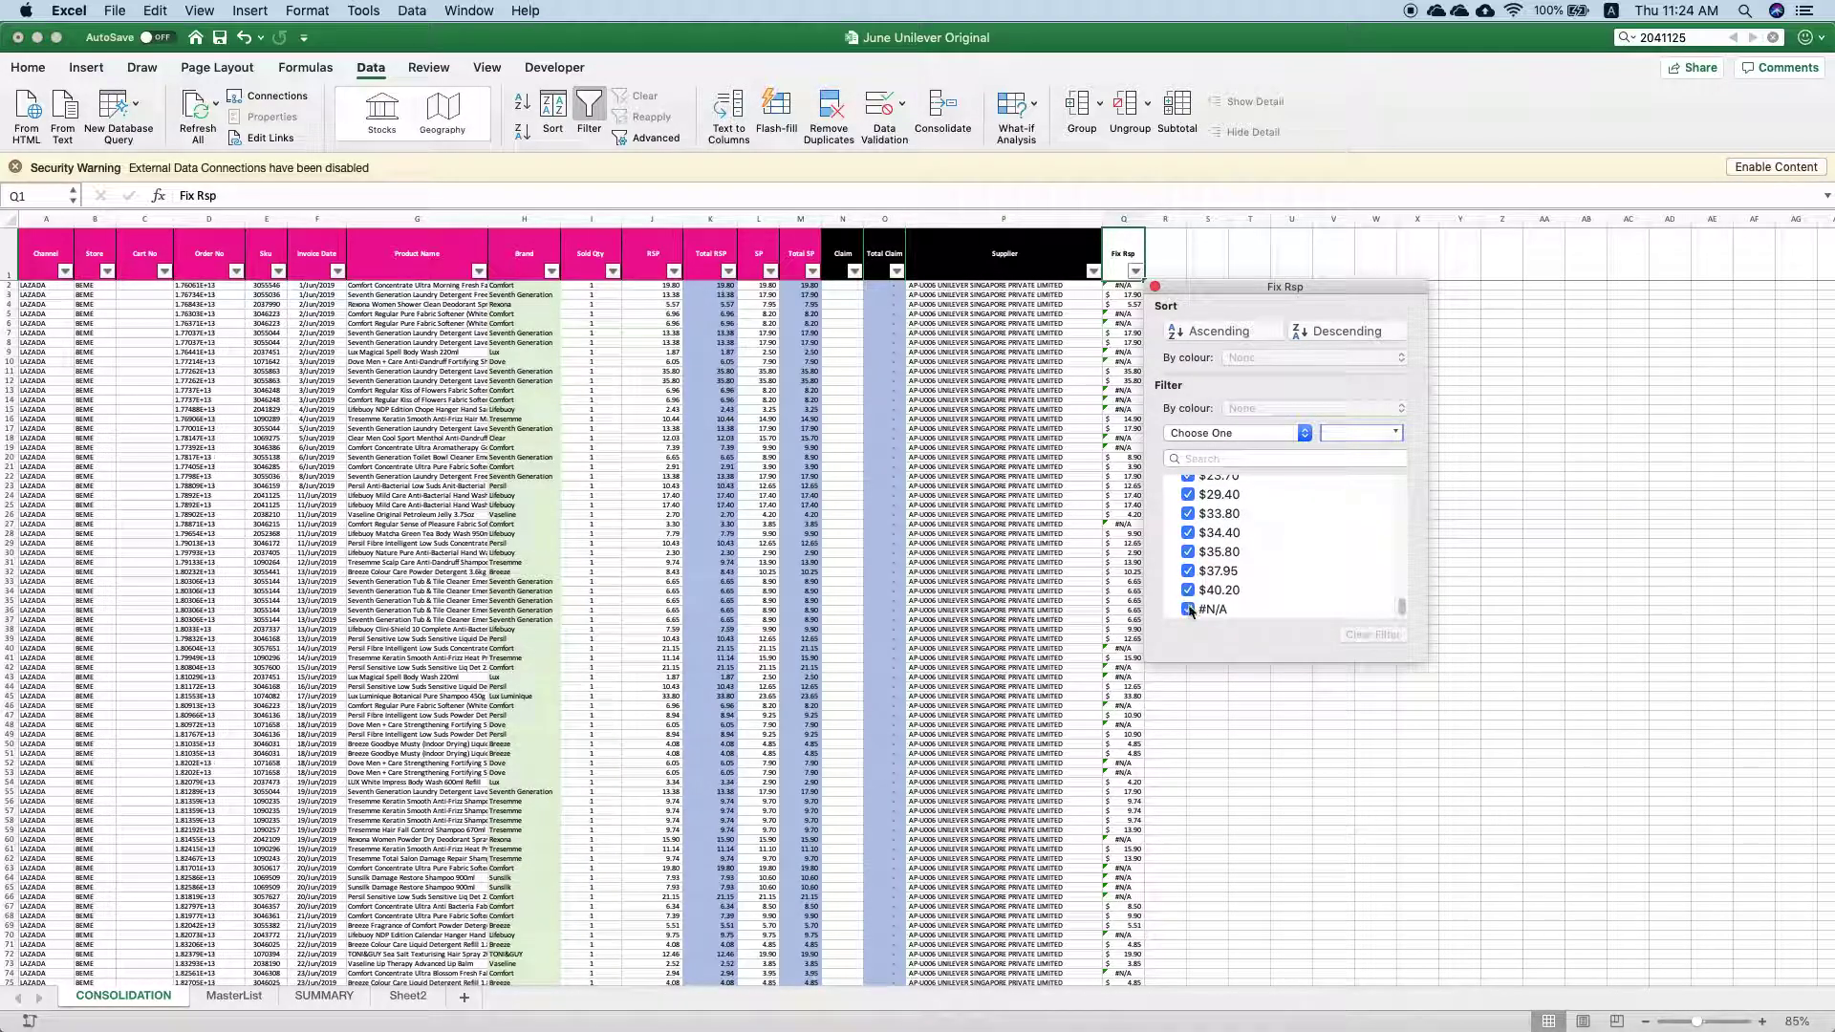
click(1188, 609)
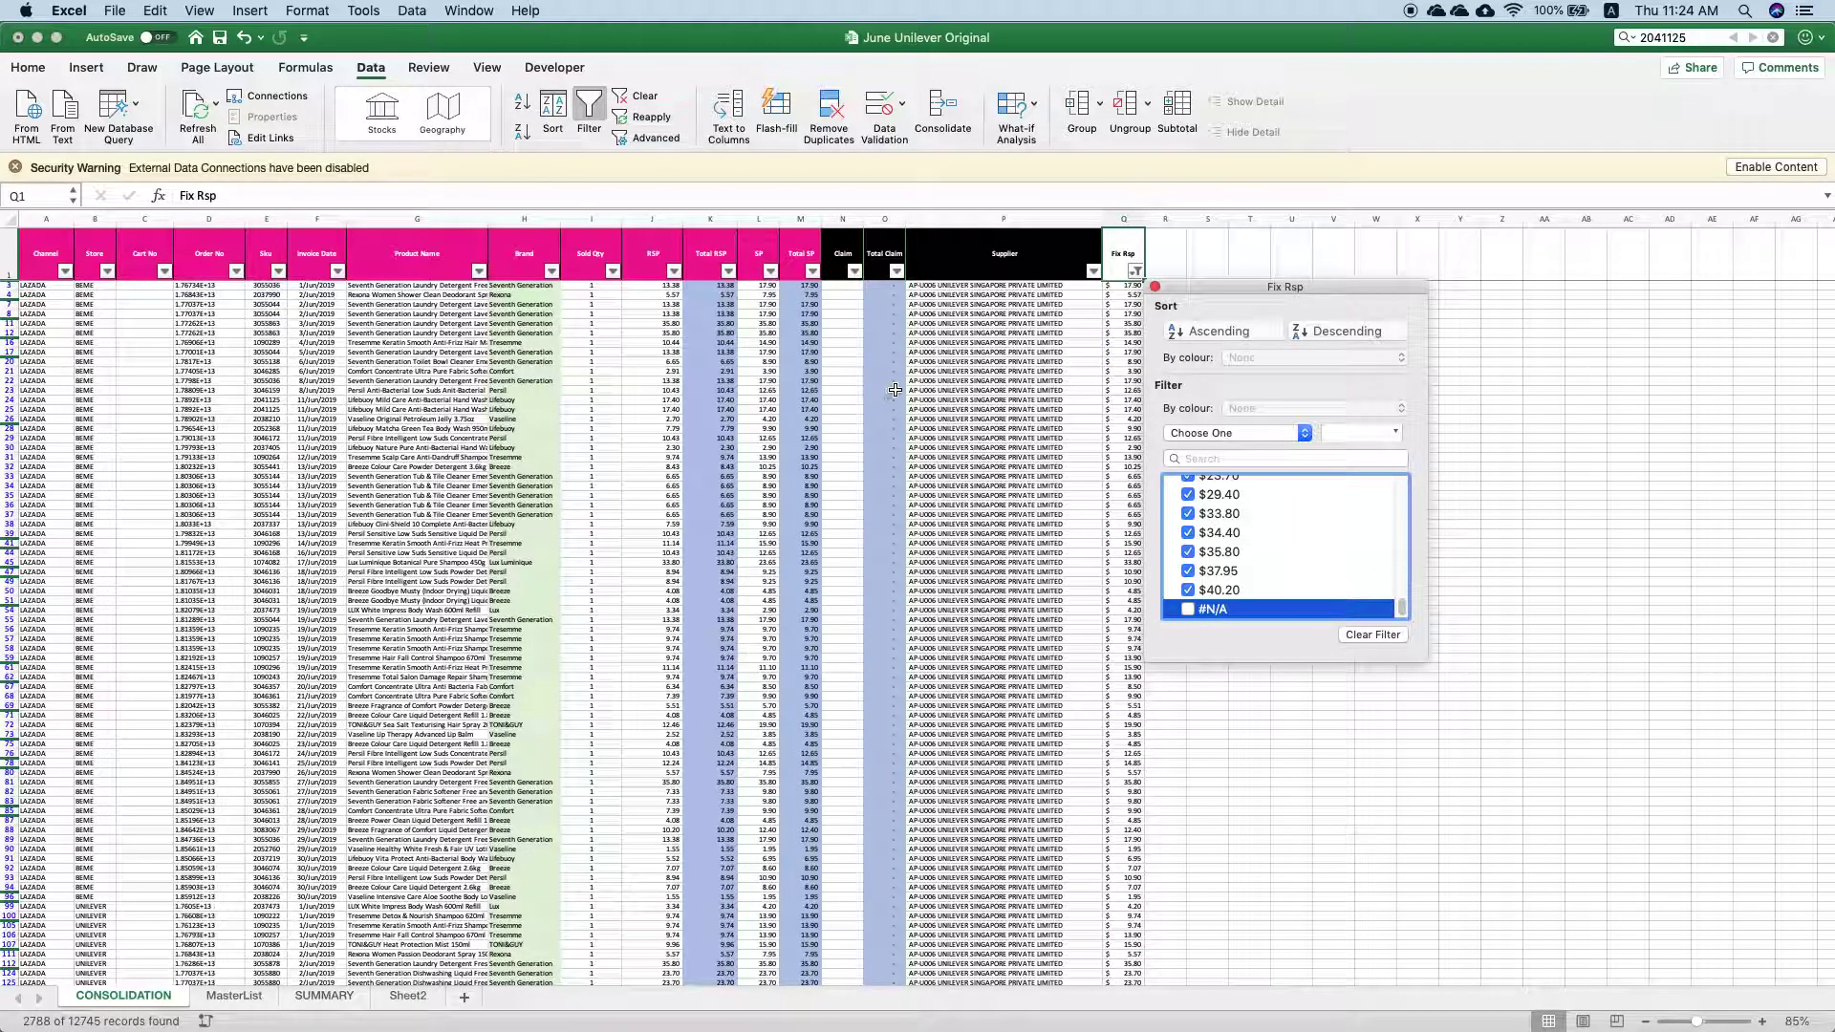
click(1006, 343)
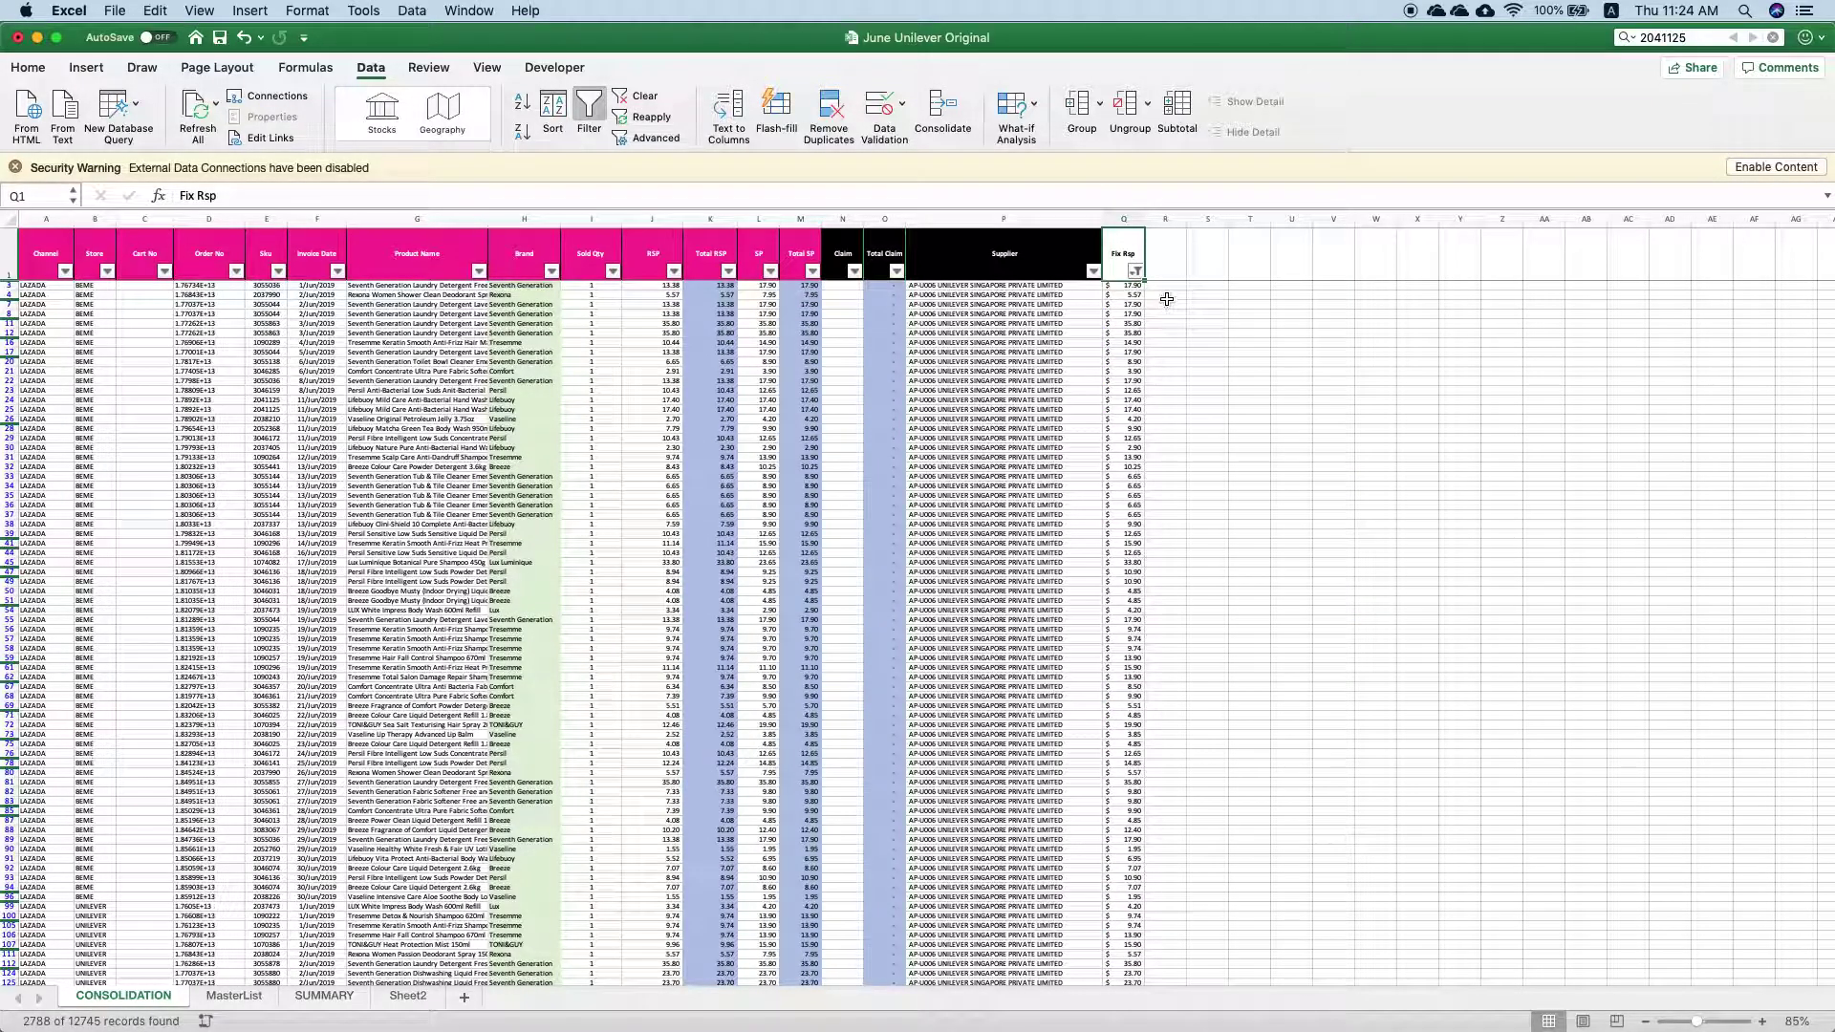
Try to copy the first visible Fix Rsp results into the RSP column as values, starting at J3, and undo the paste
click(1135, 284)
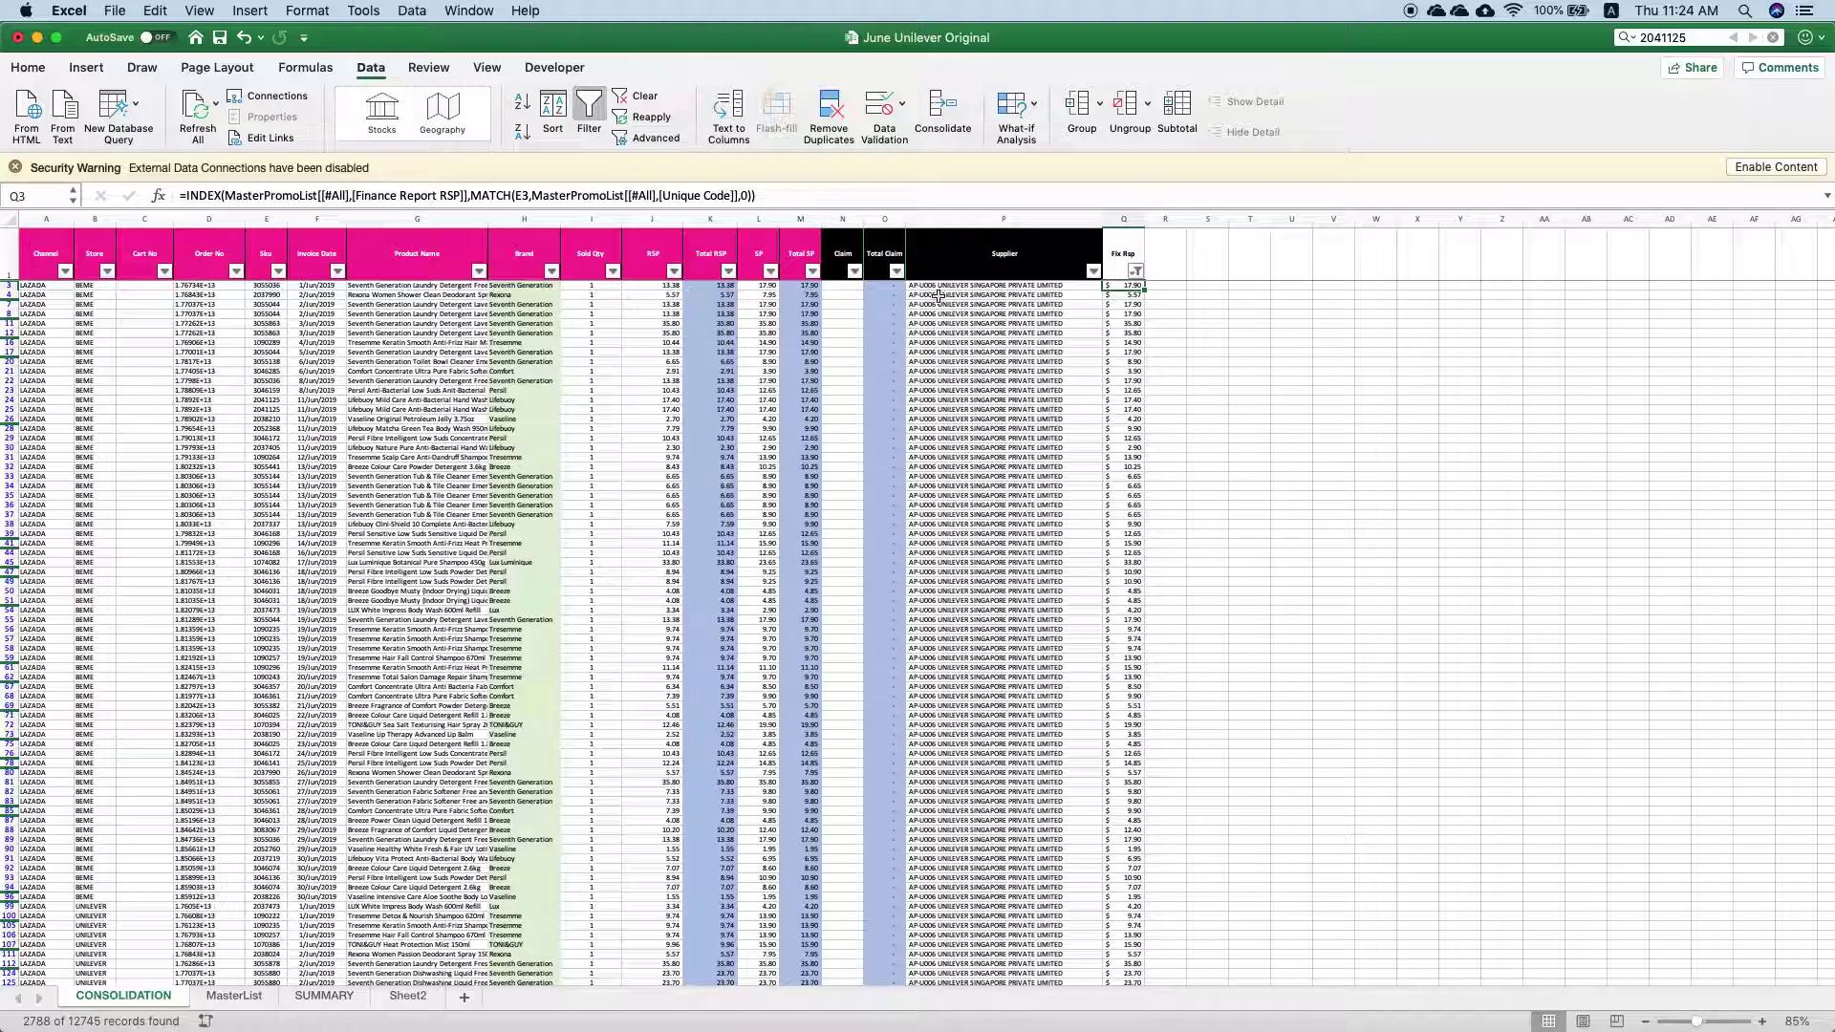
click(666, 285)
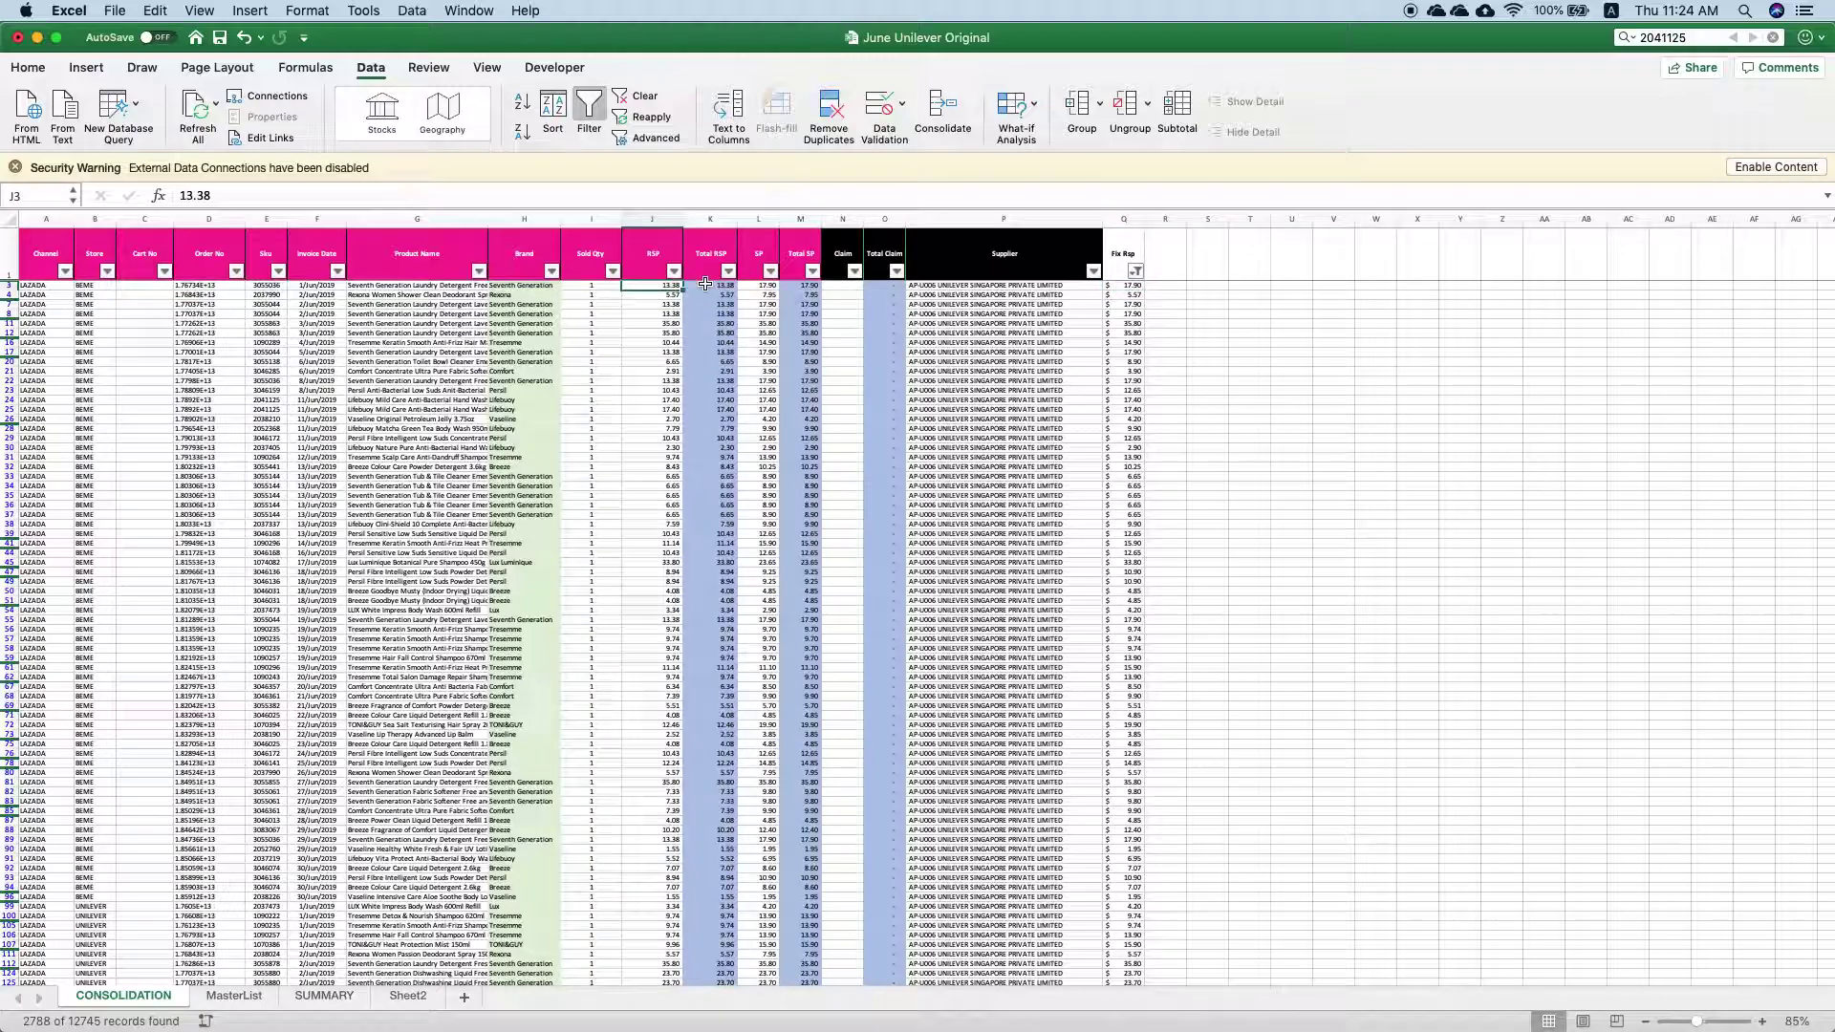
click(1124, 286)
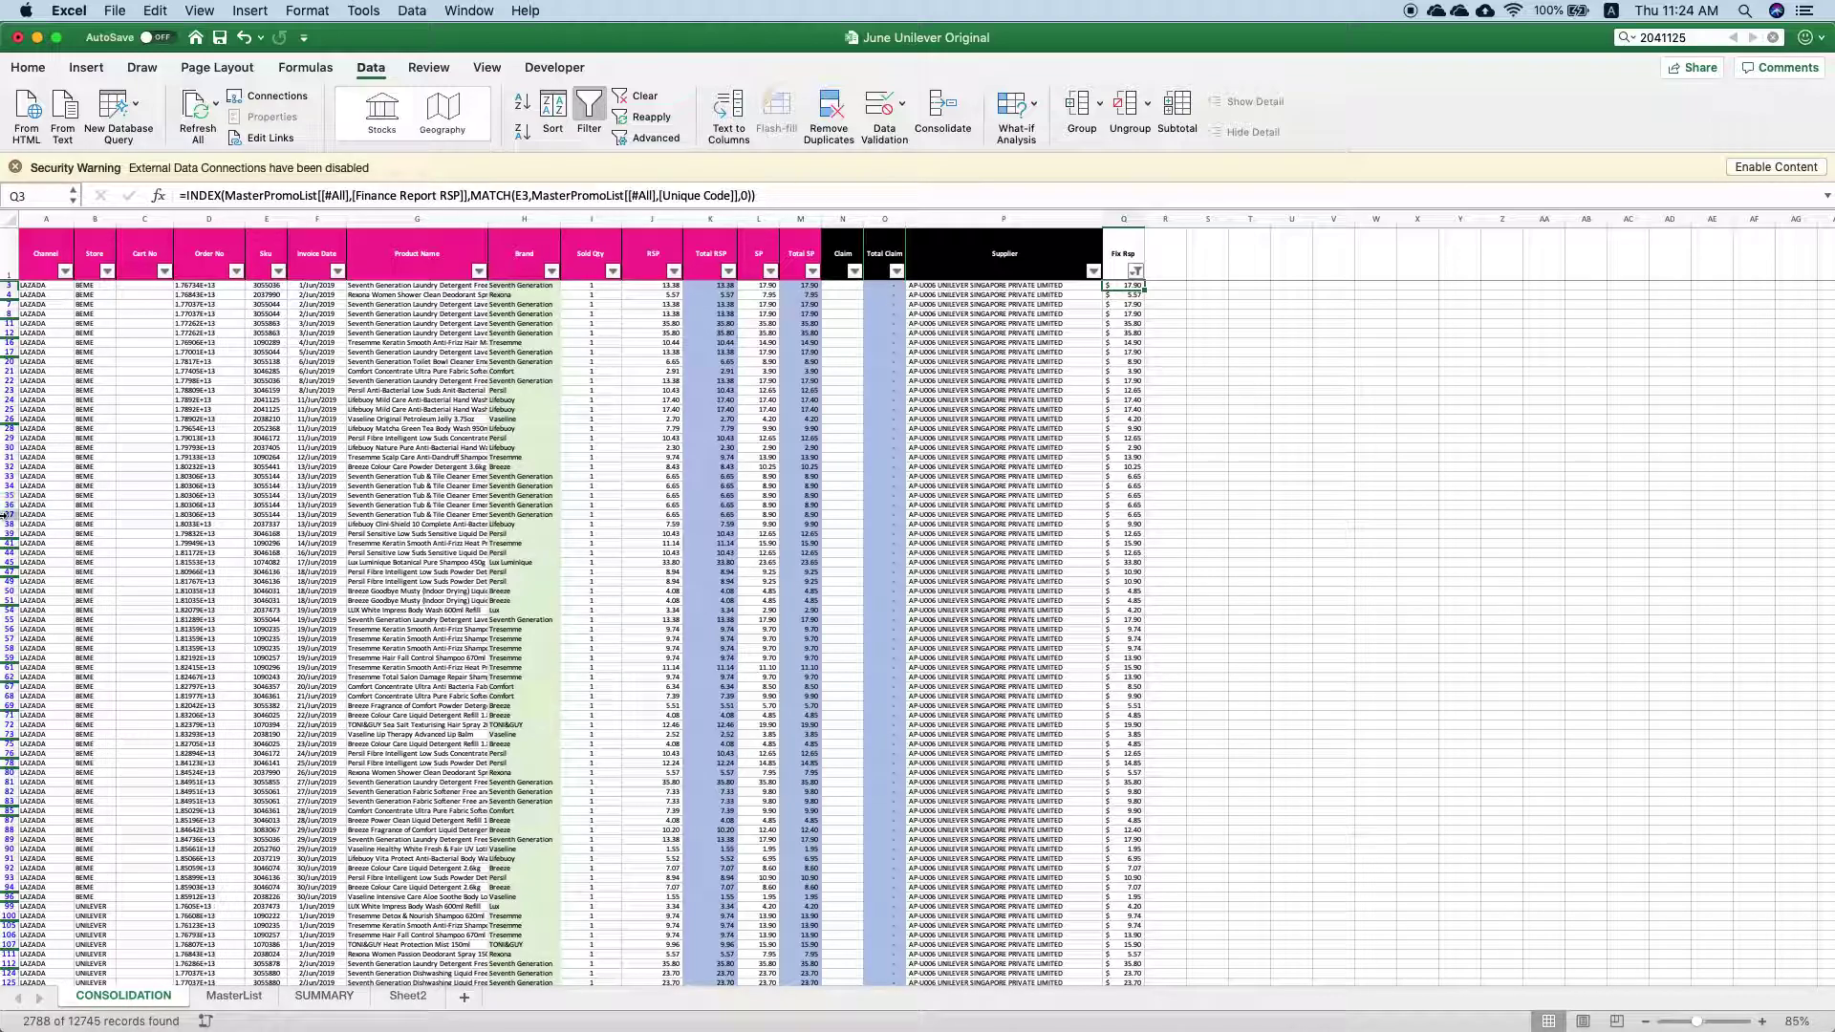
shift+click(1144, 518)
key(super+c)
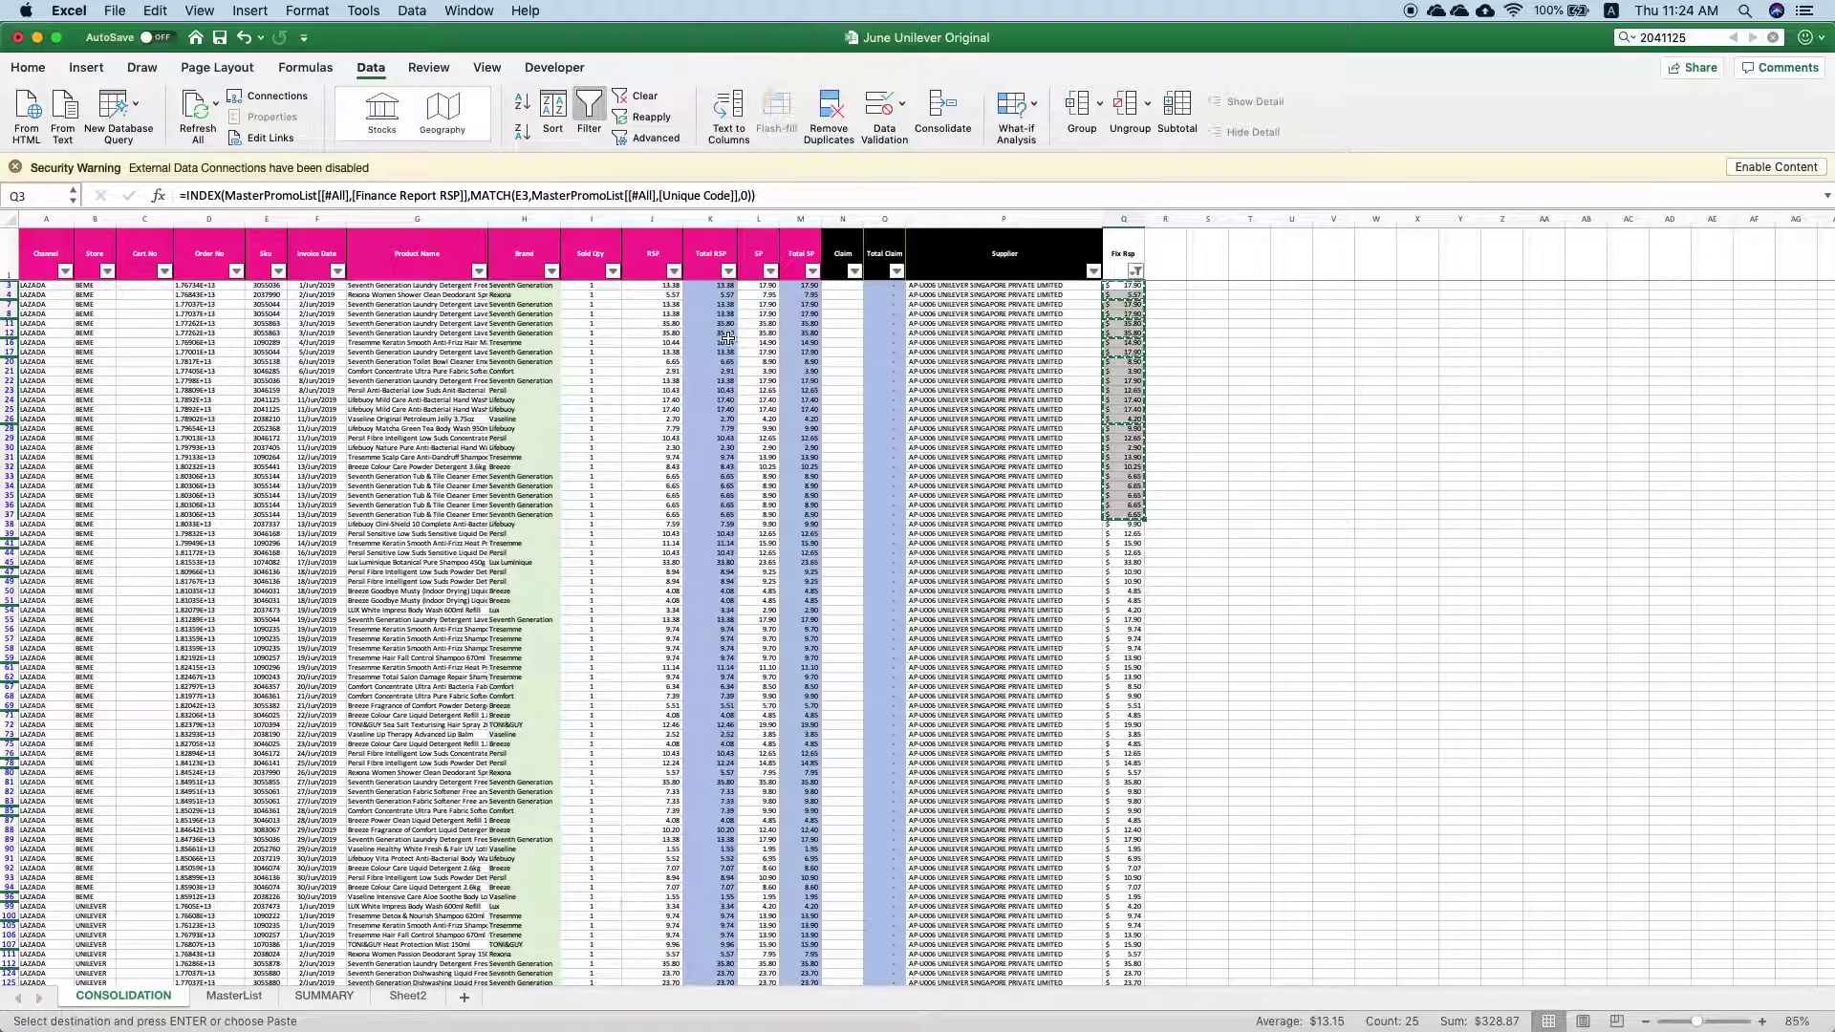
right_click(666, 285)
mouse_move(795, 354)
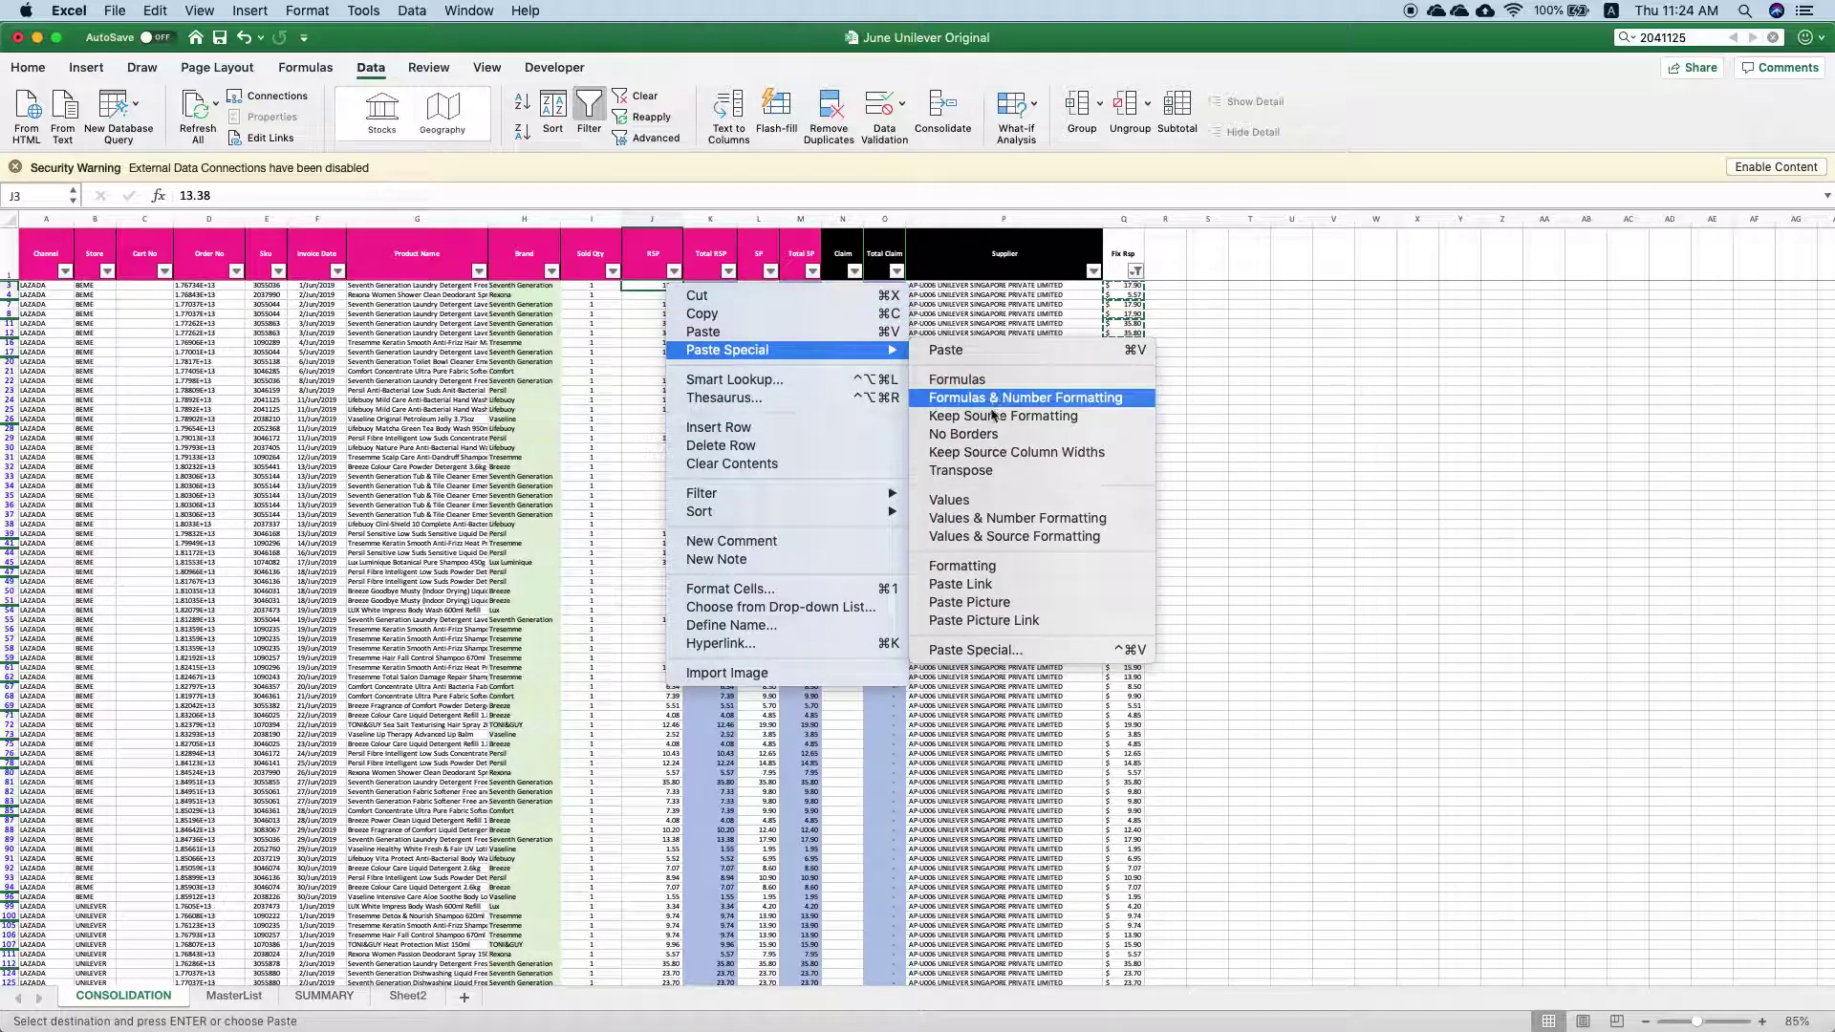
click(978, 501)
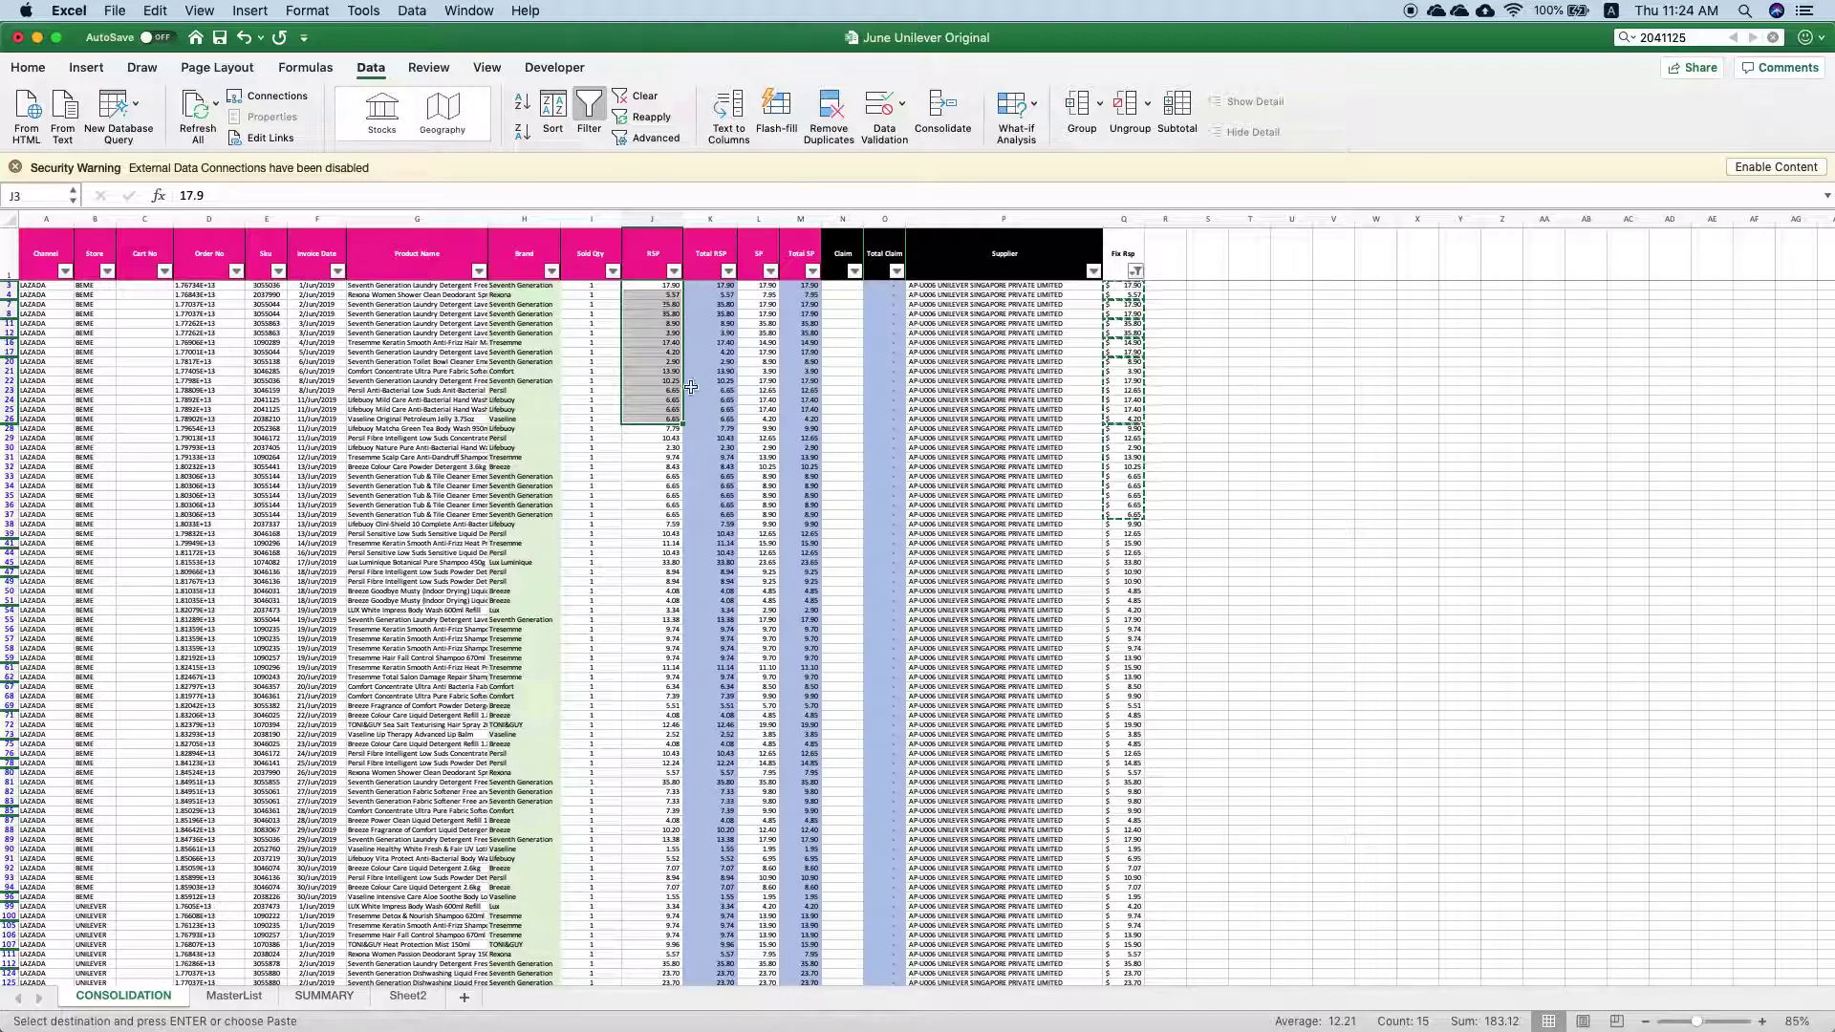
click(673, 418)
key(super+z)
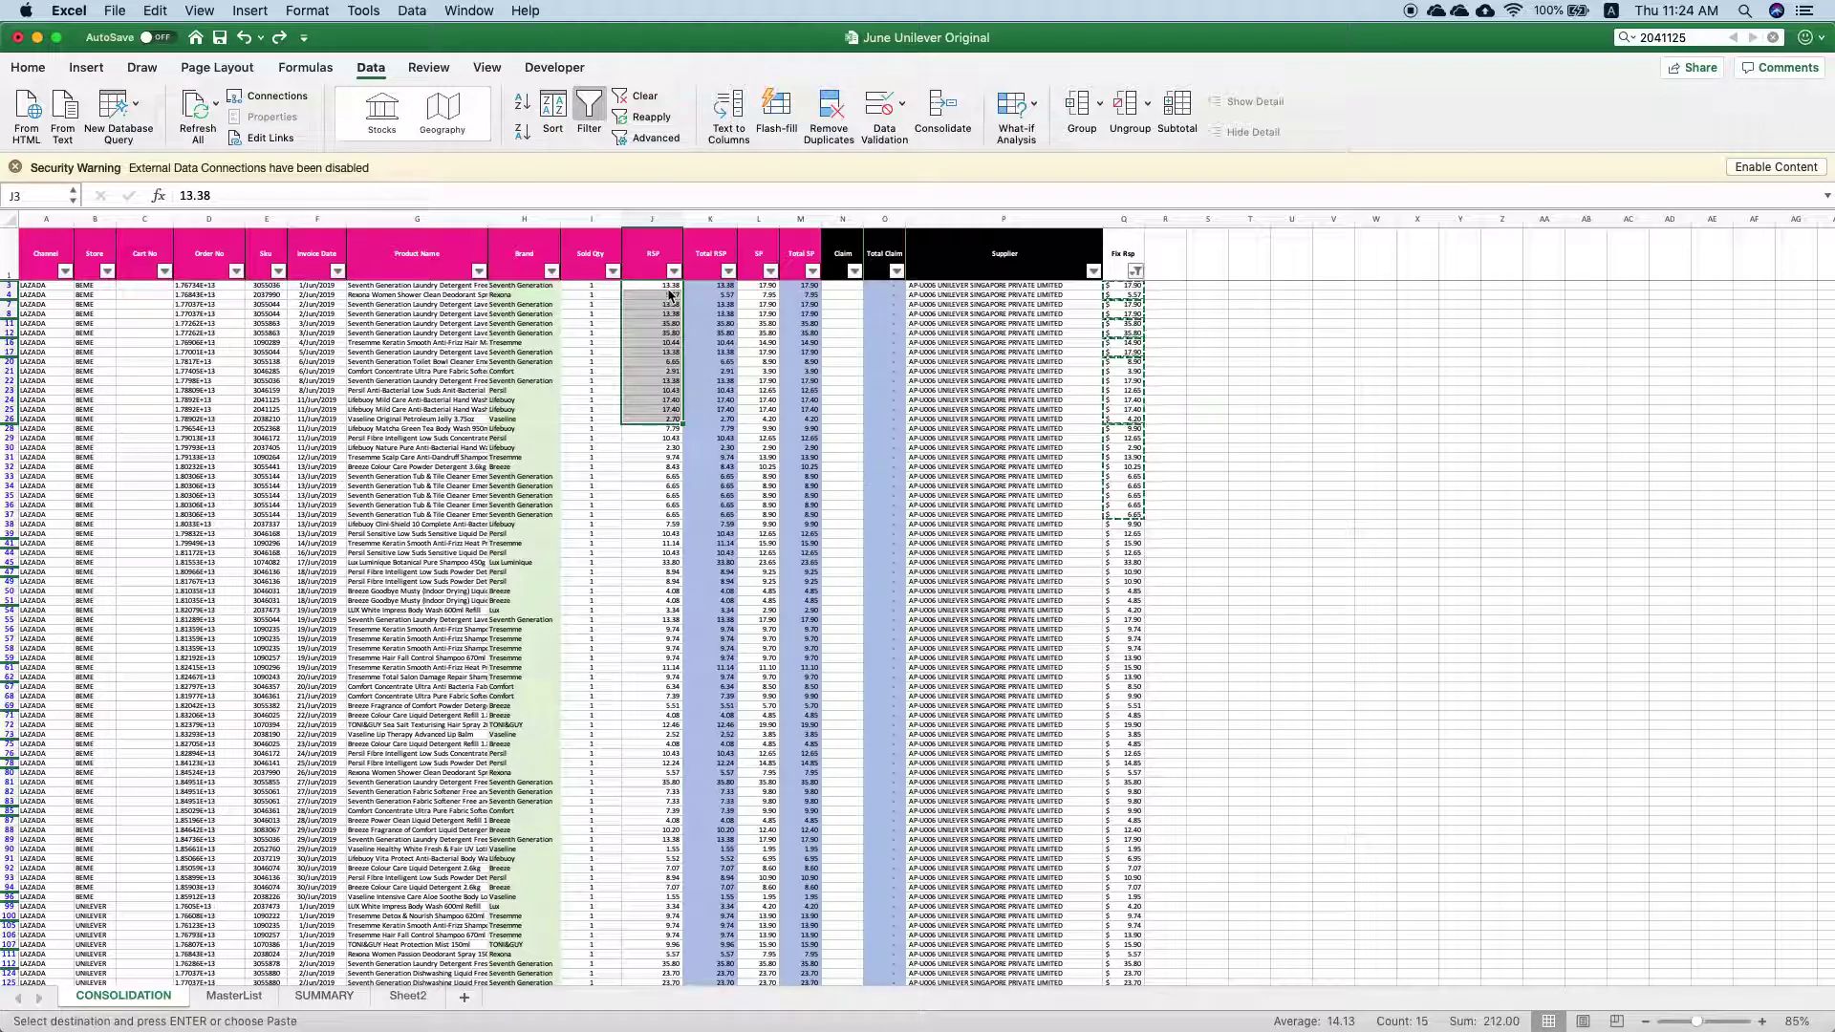
Enter =Q3 in RSP cell J3 and fill the link down through the last filtered row of the RSP column
click(673, 286)
text(=)
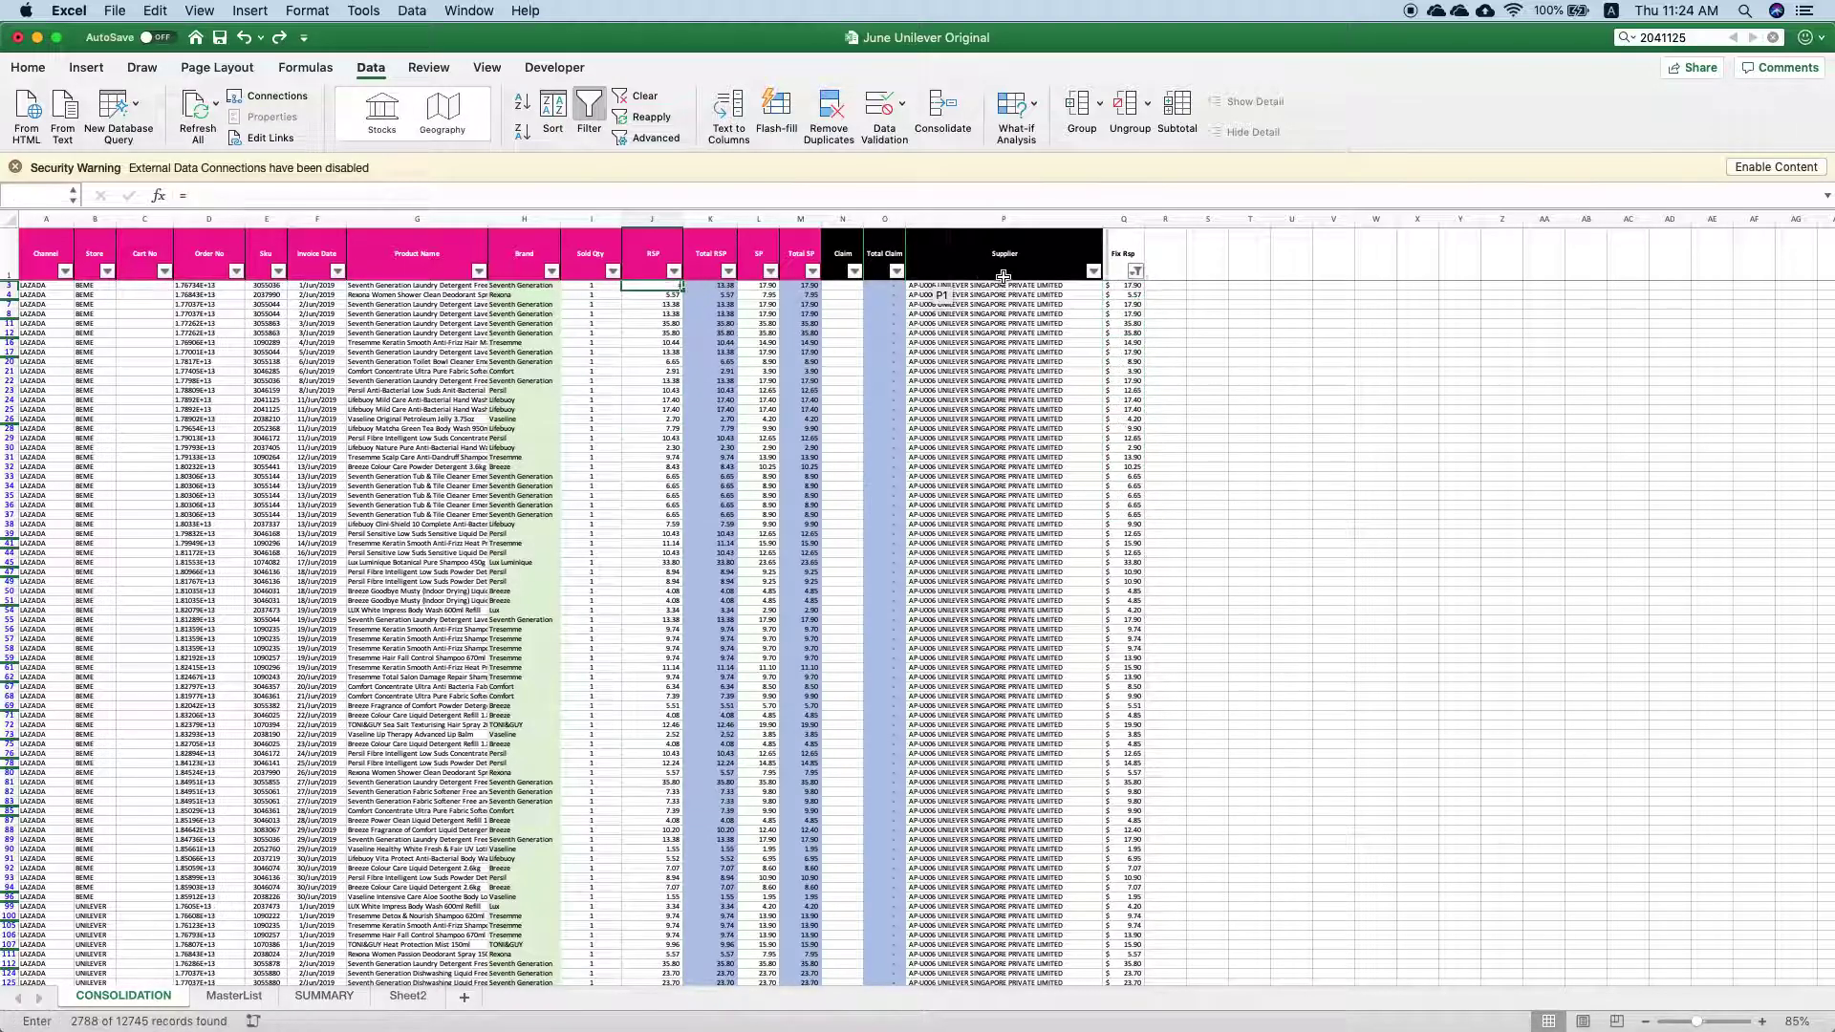
click(1121, 288)
key(Return)
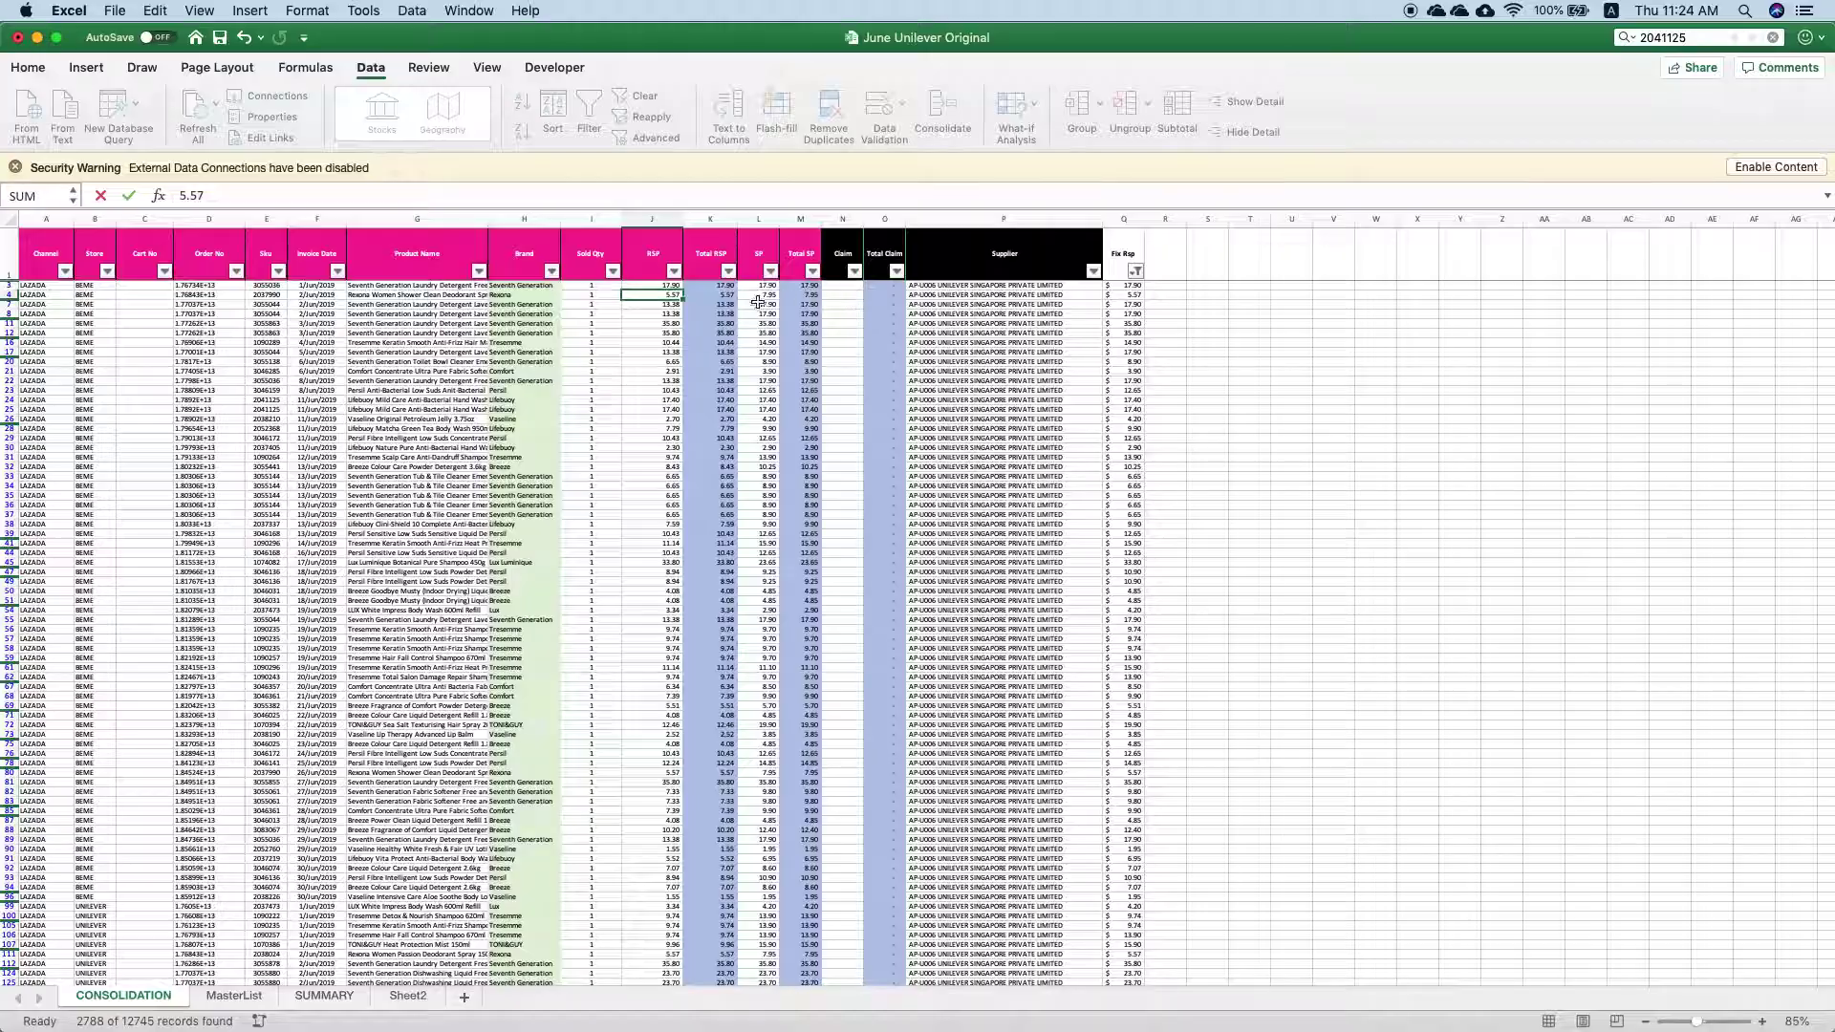
click(663, 287)
drag(683, 291, 679, 968)
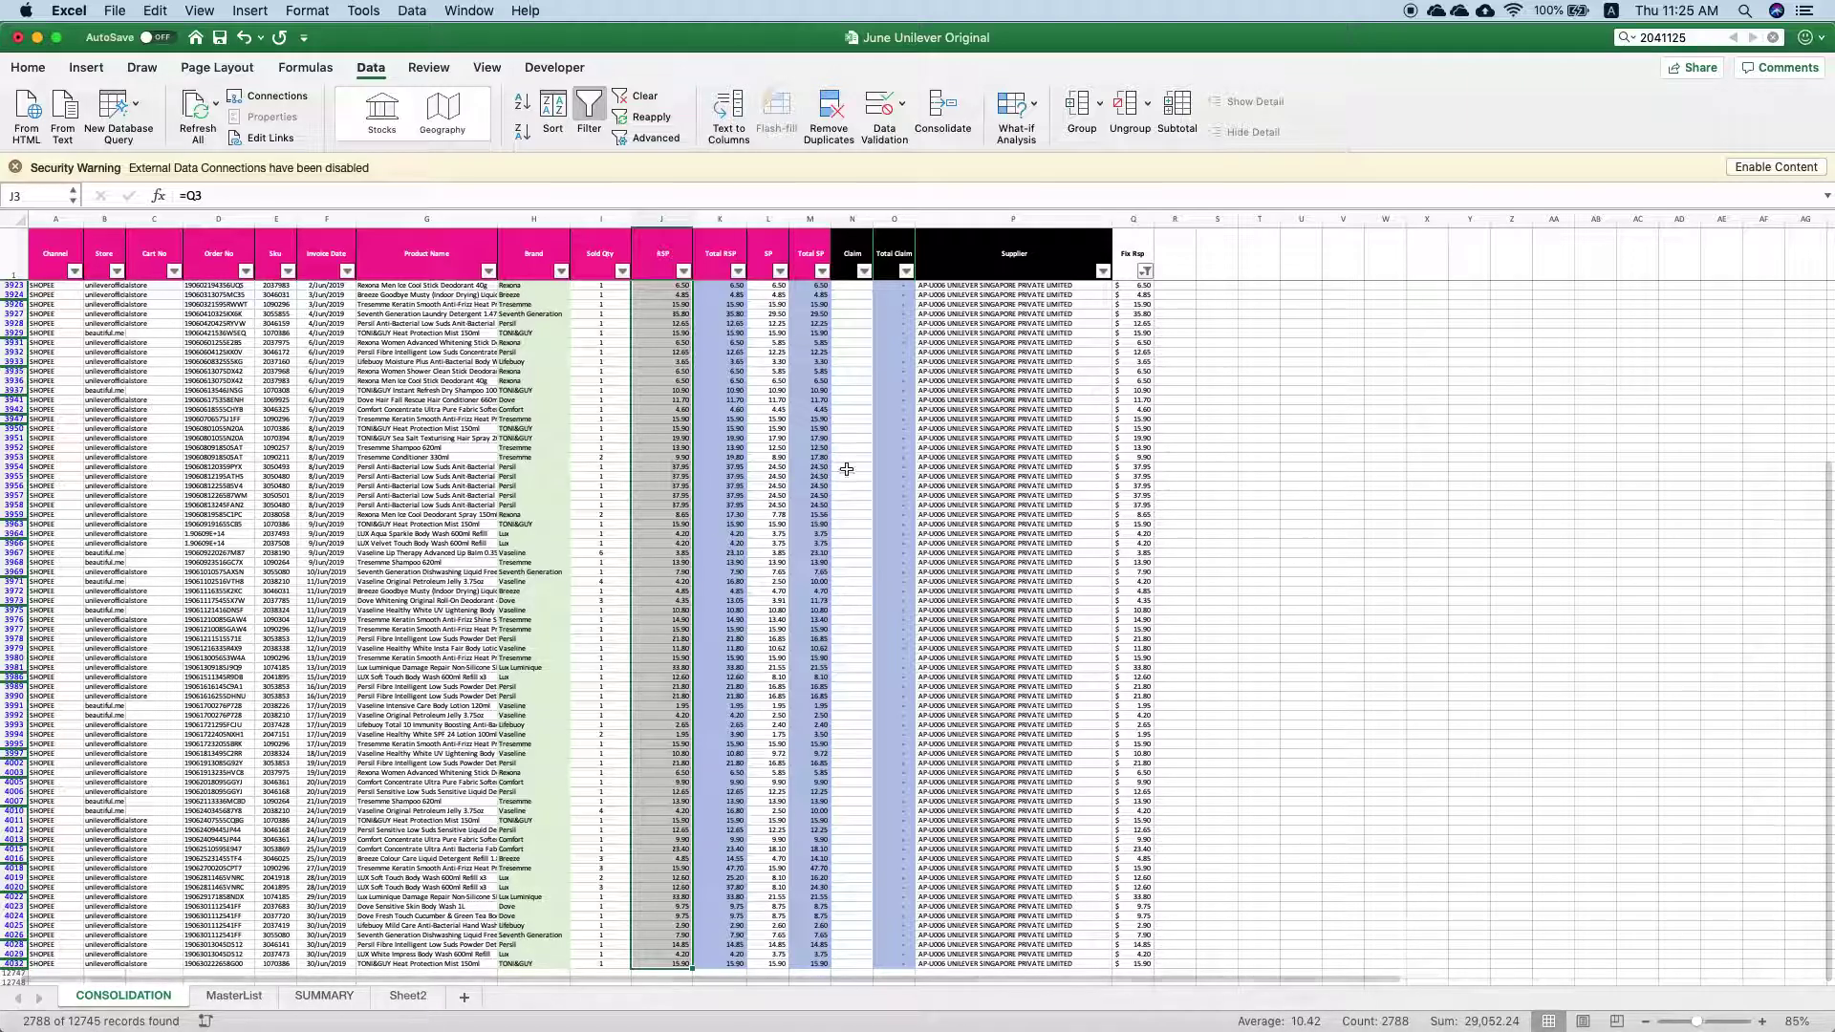
click(647, 387)
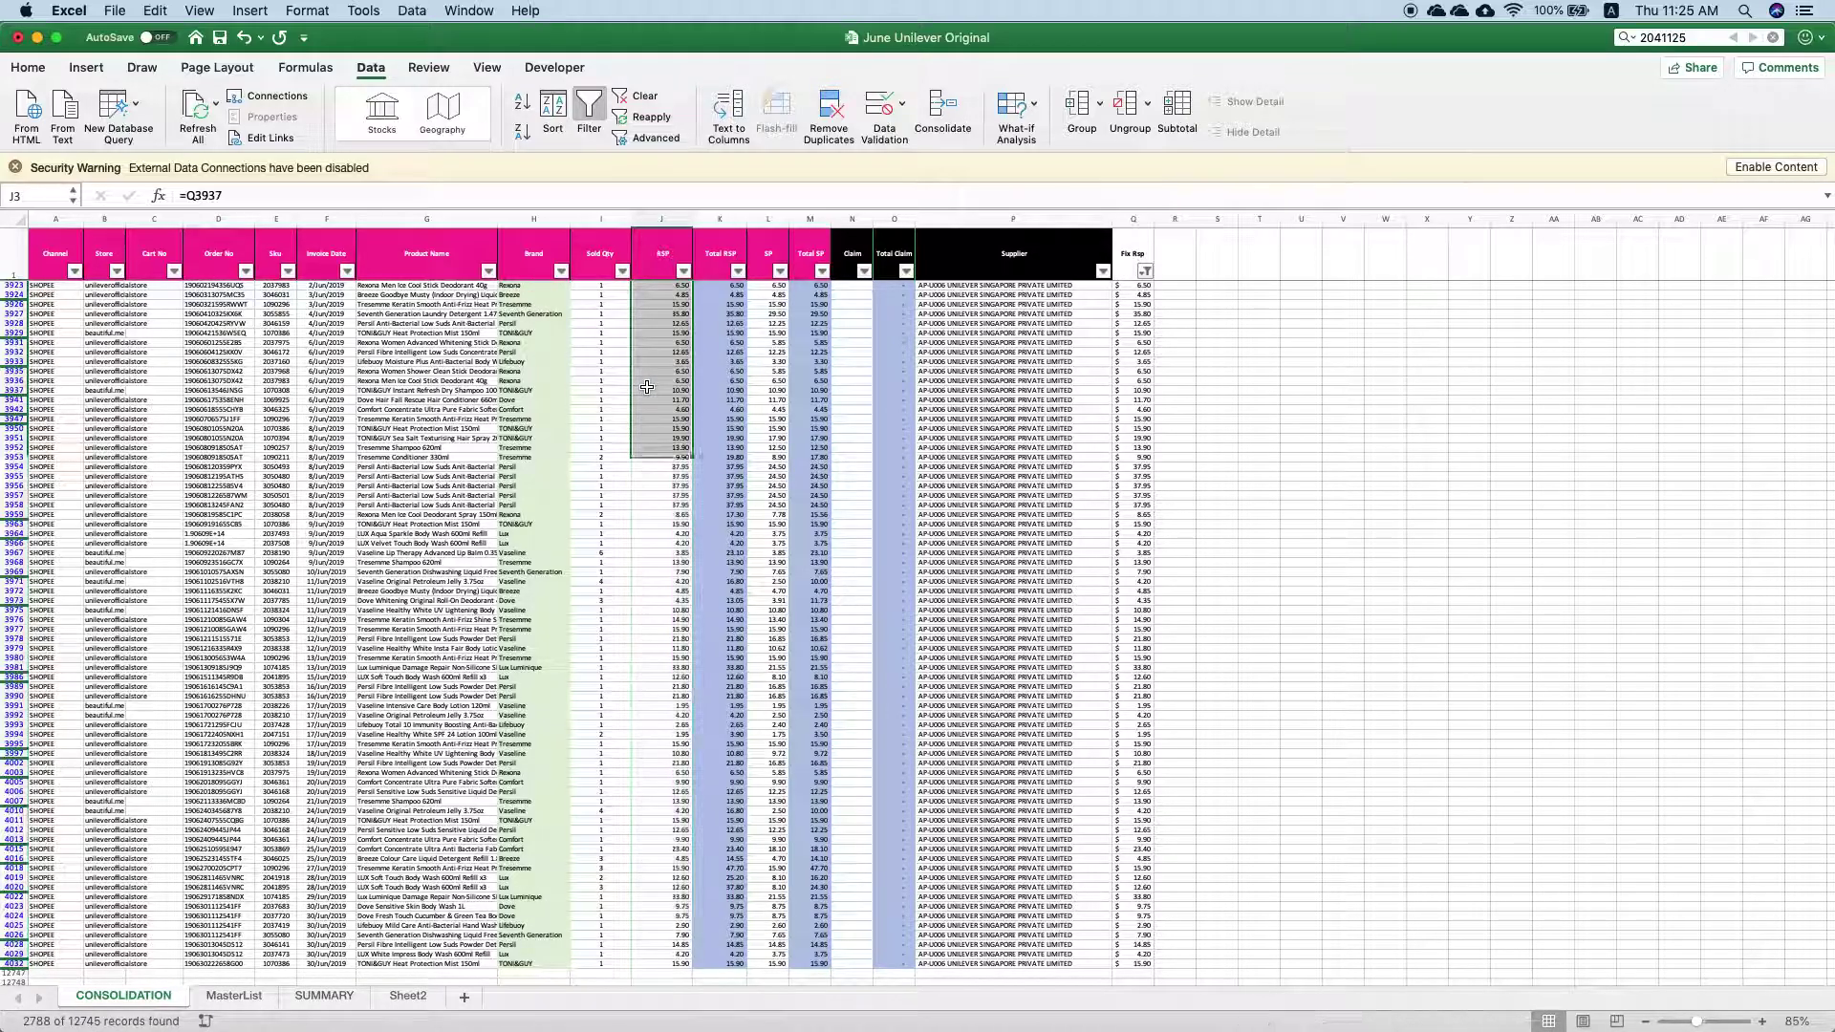
key(ctrl+shift+Up)
key(shift+Down)
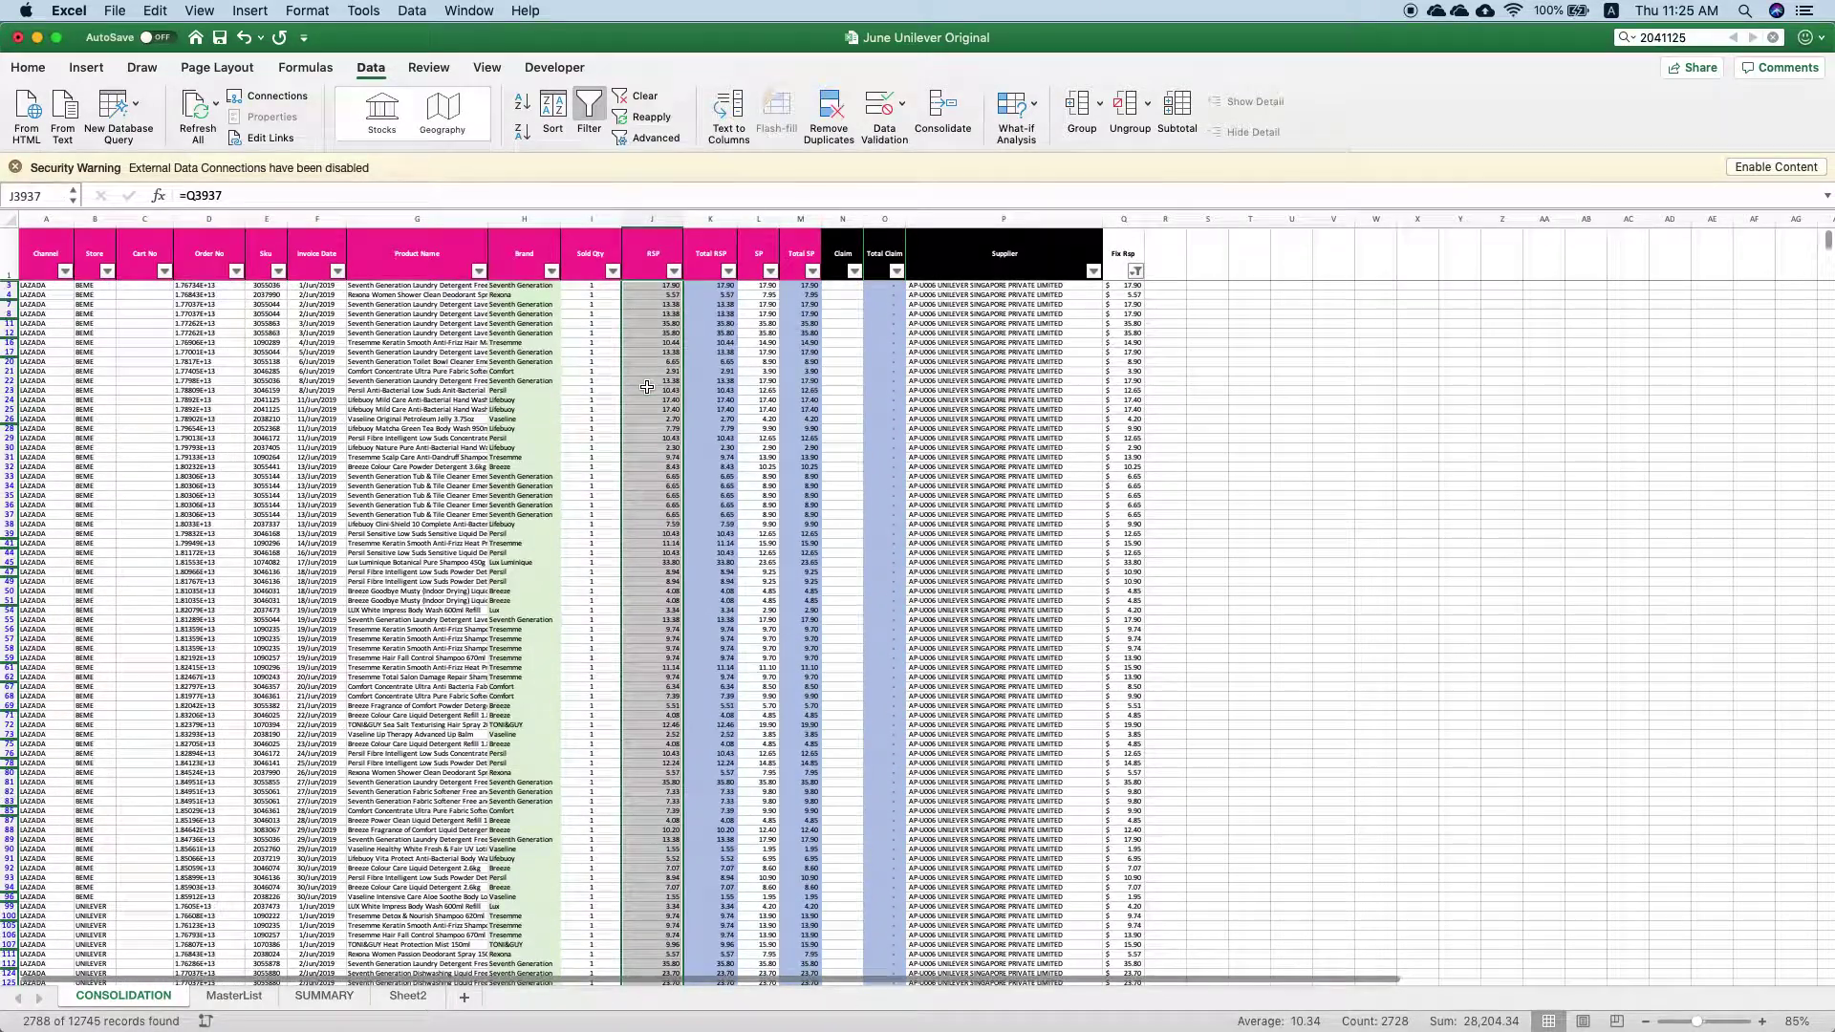
Clear the Fix Rsp filter to show all rows and check the linked RSP formula in J3
click(1111, 247)
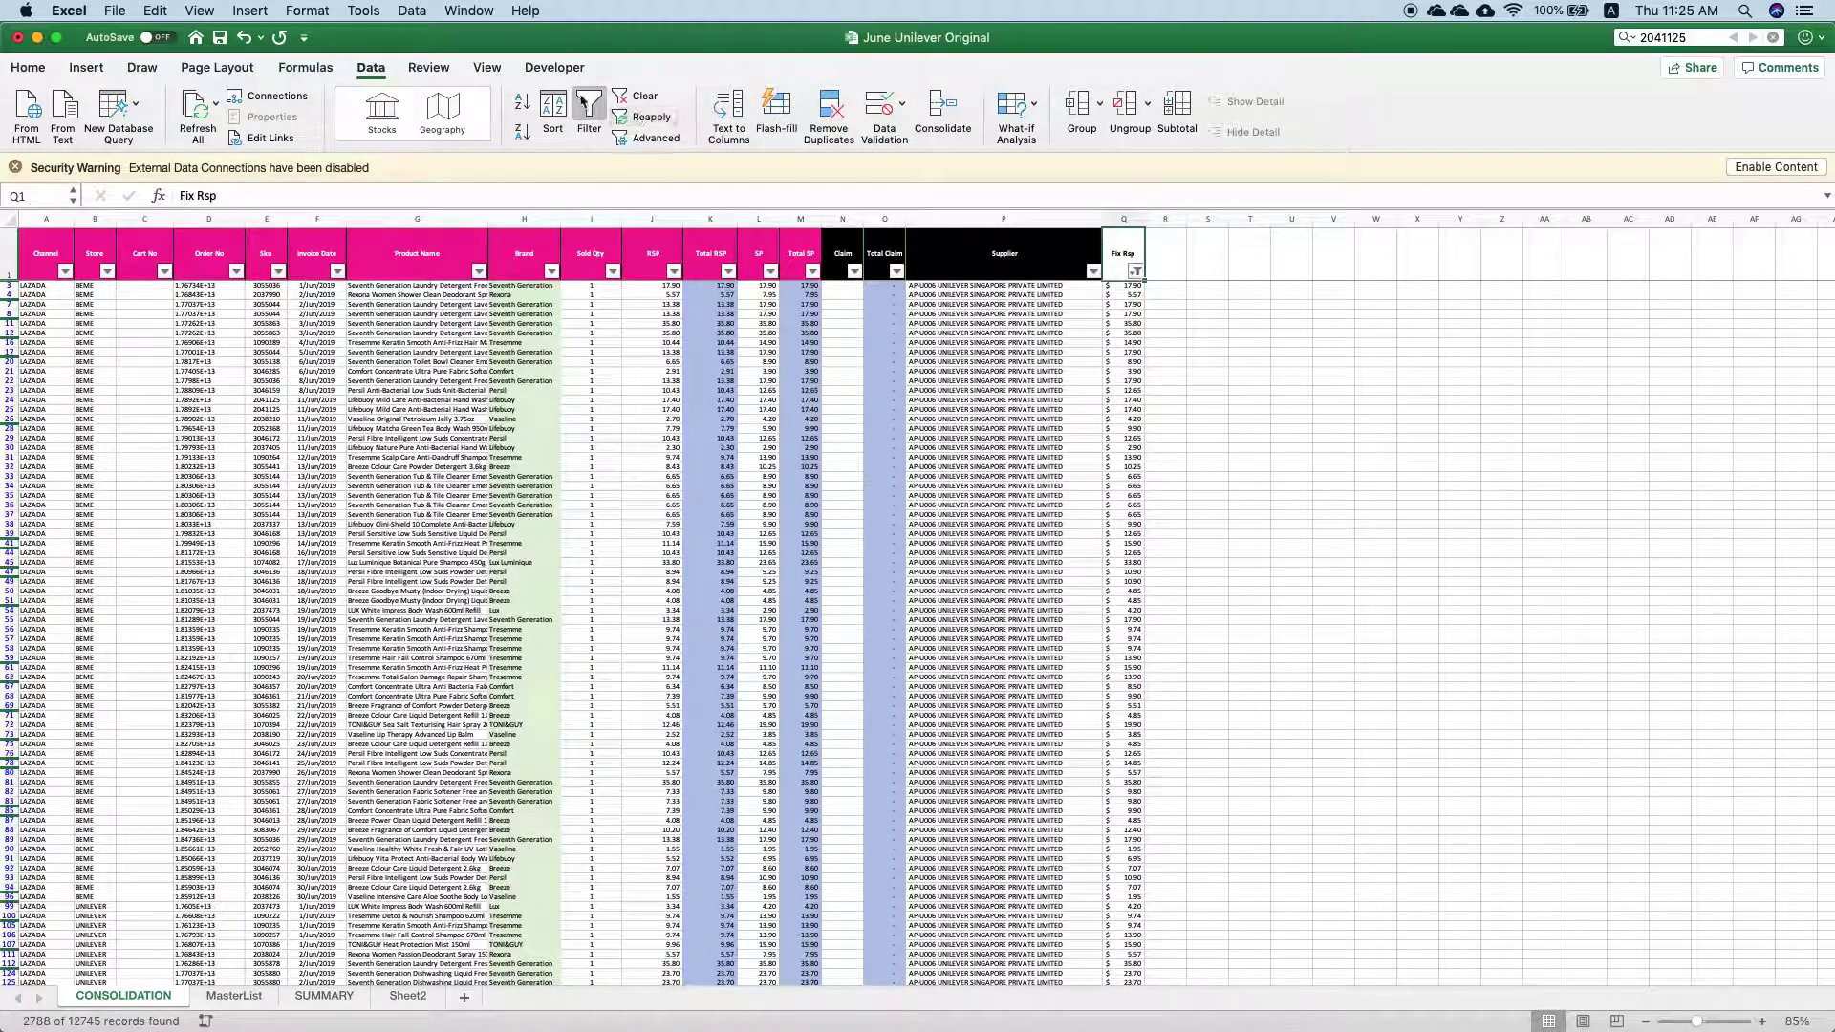
click(637, 96)
click(667, 295)
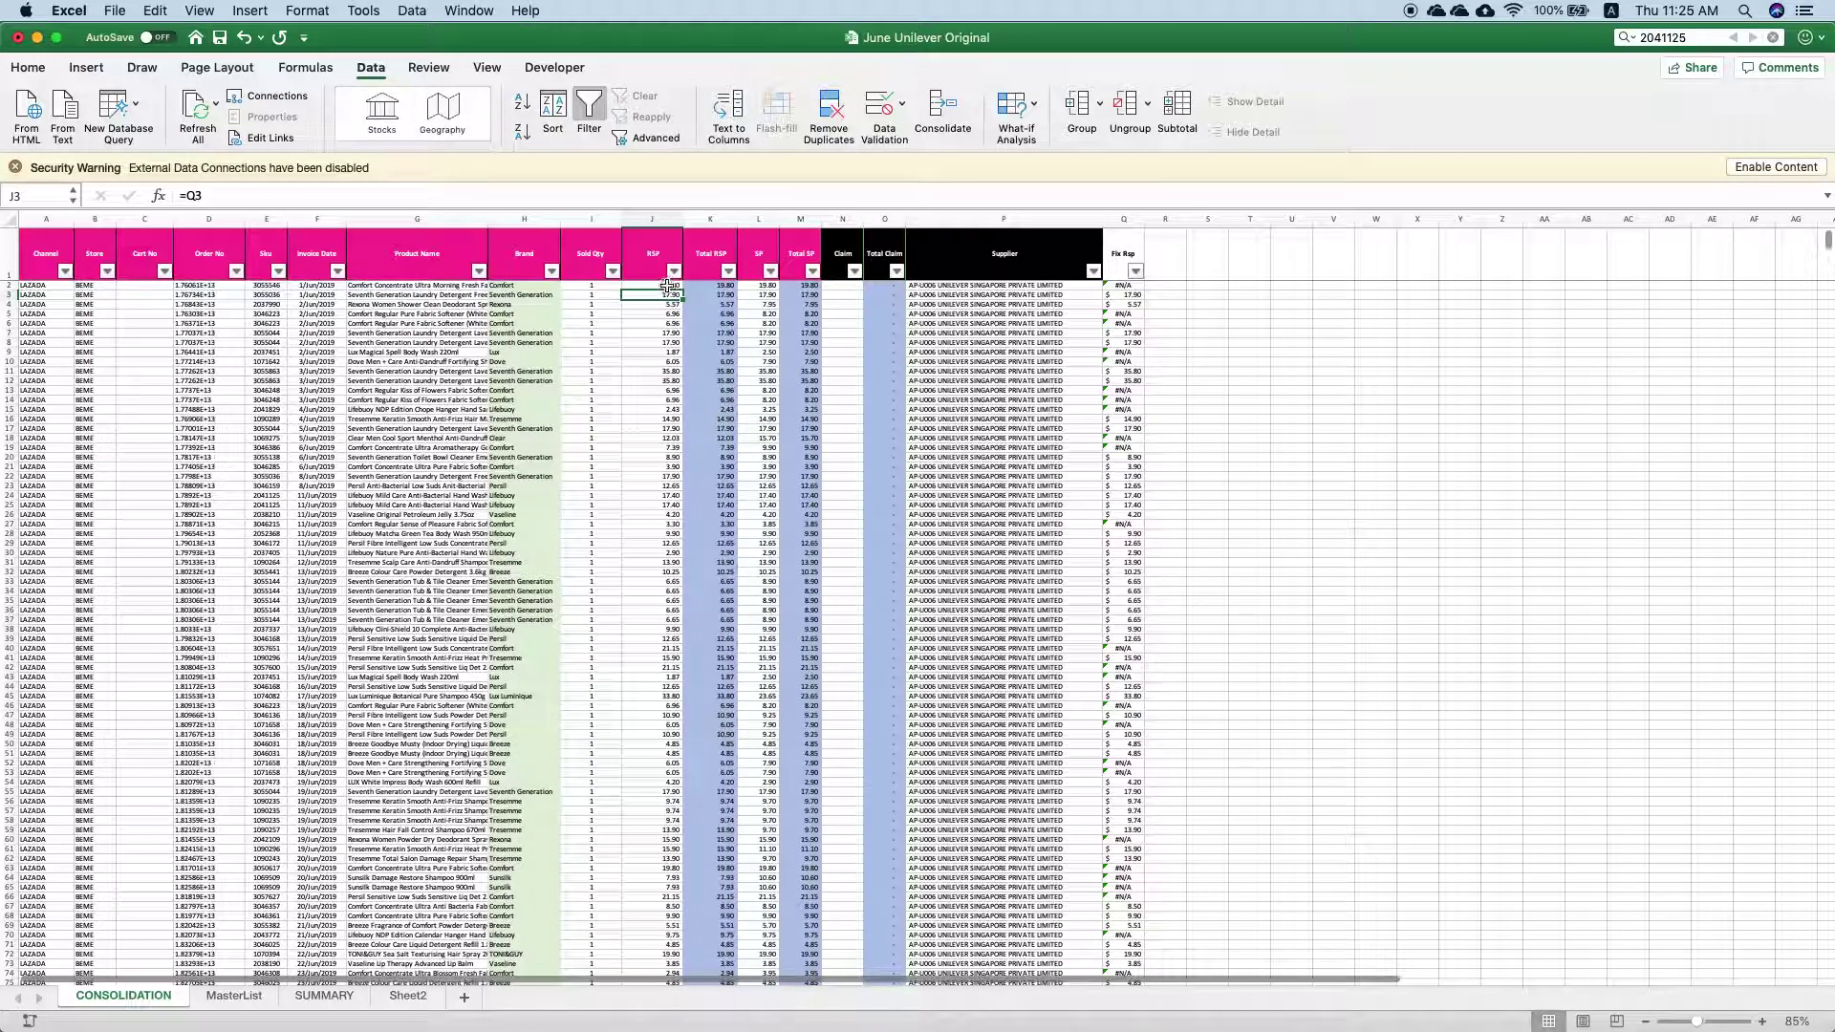
Copy the whole RSP column J and paste it over itself as values
click(660, 219)
right_click(678, 219)
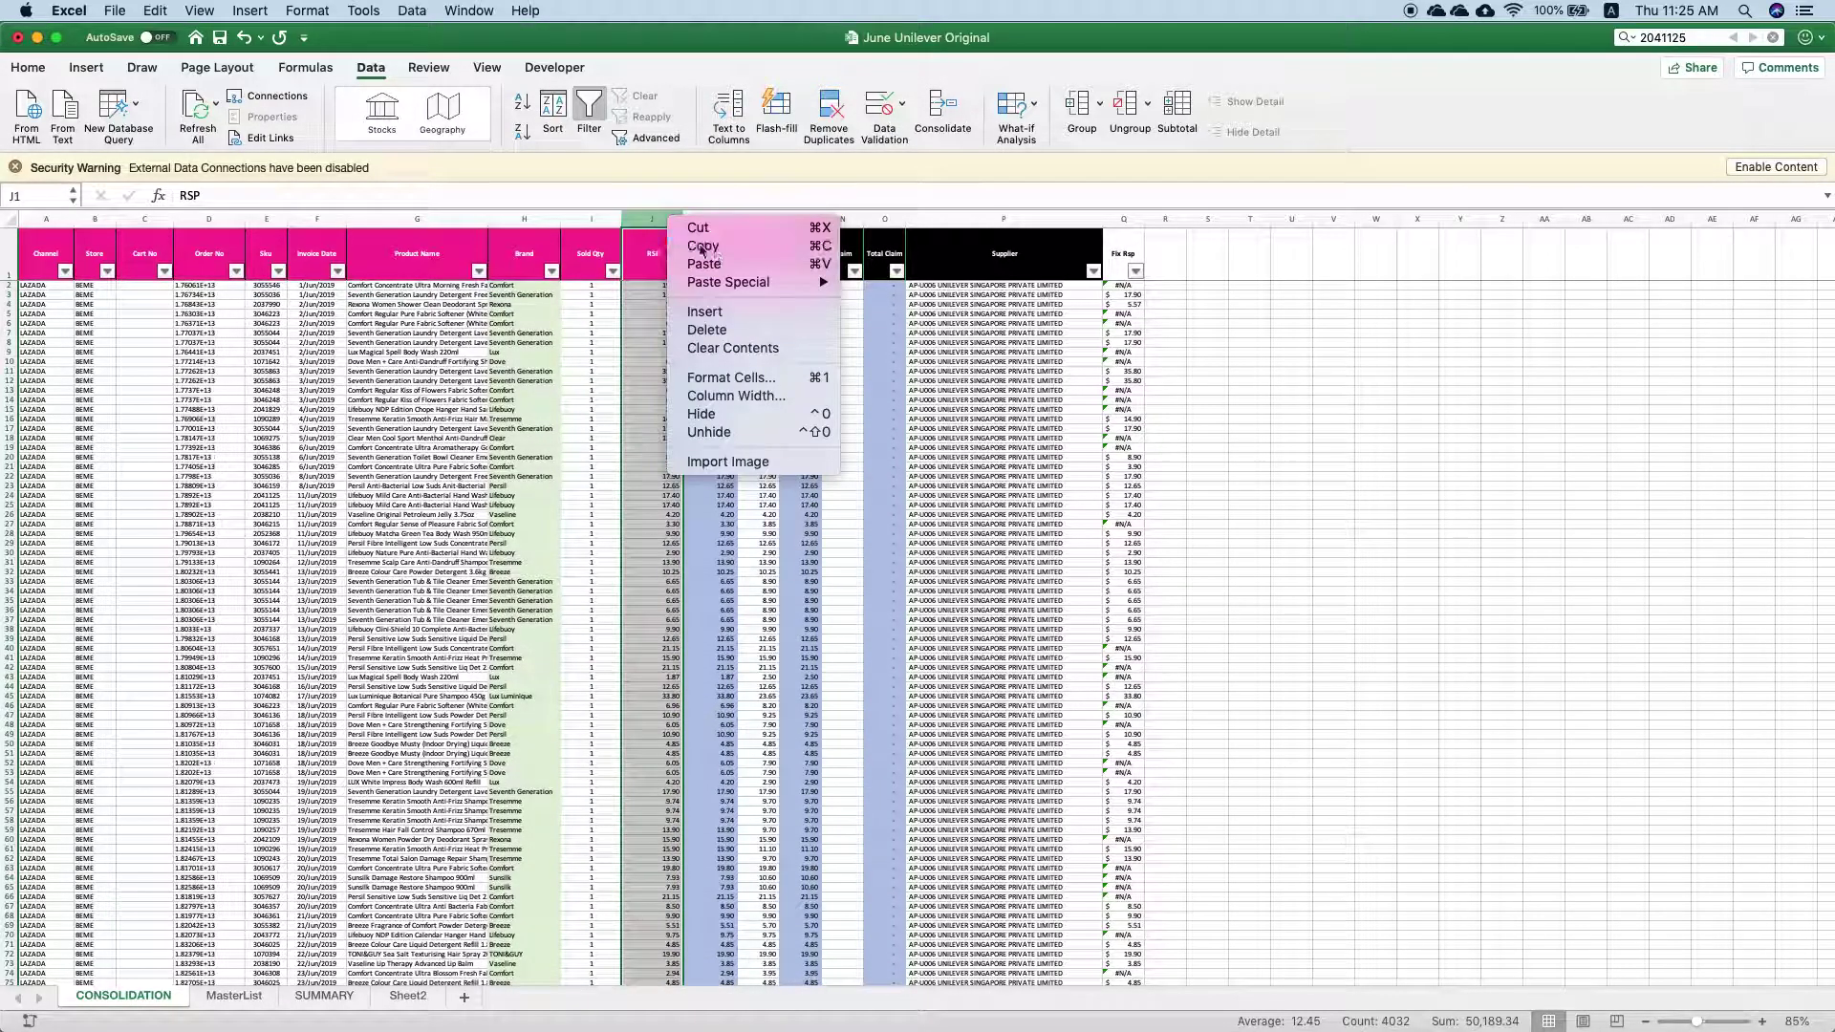
click(715, 251)
right_click(656, 254)
mouse_move(727, 317)
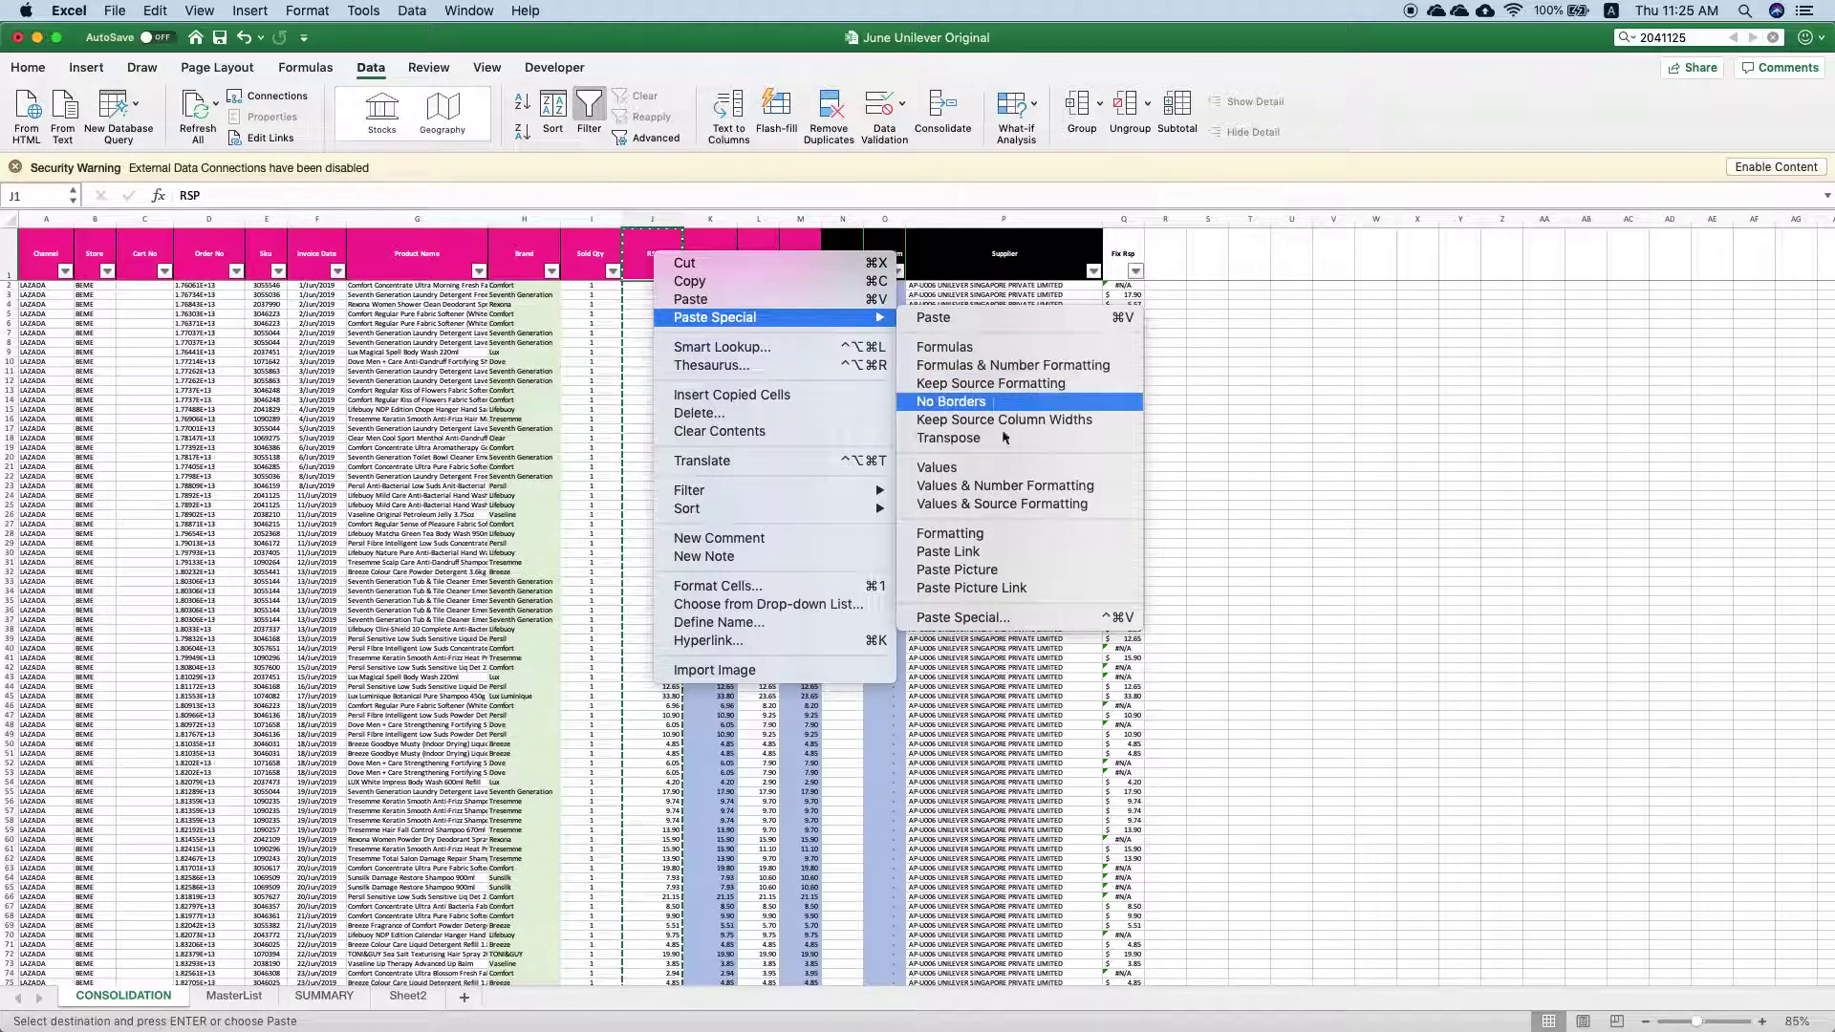
click(984, 468)
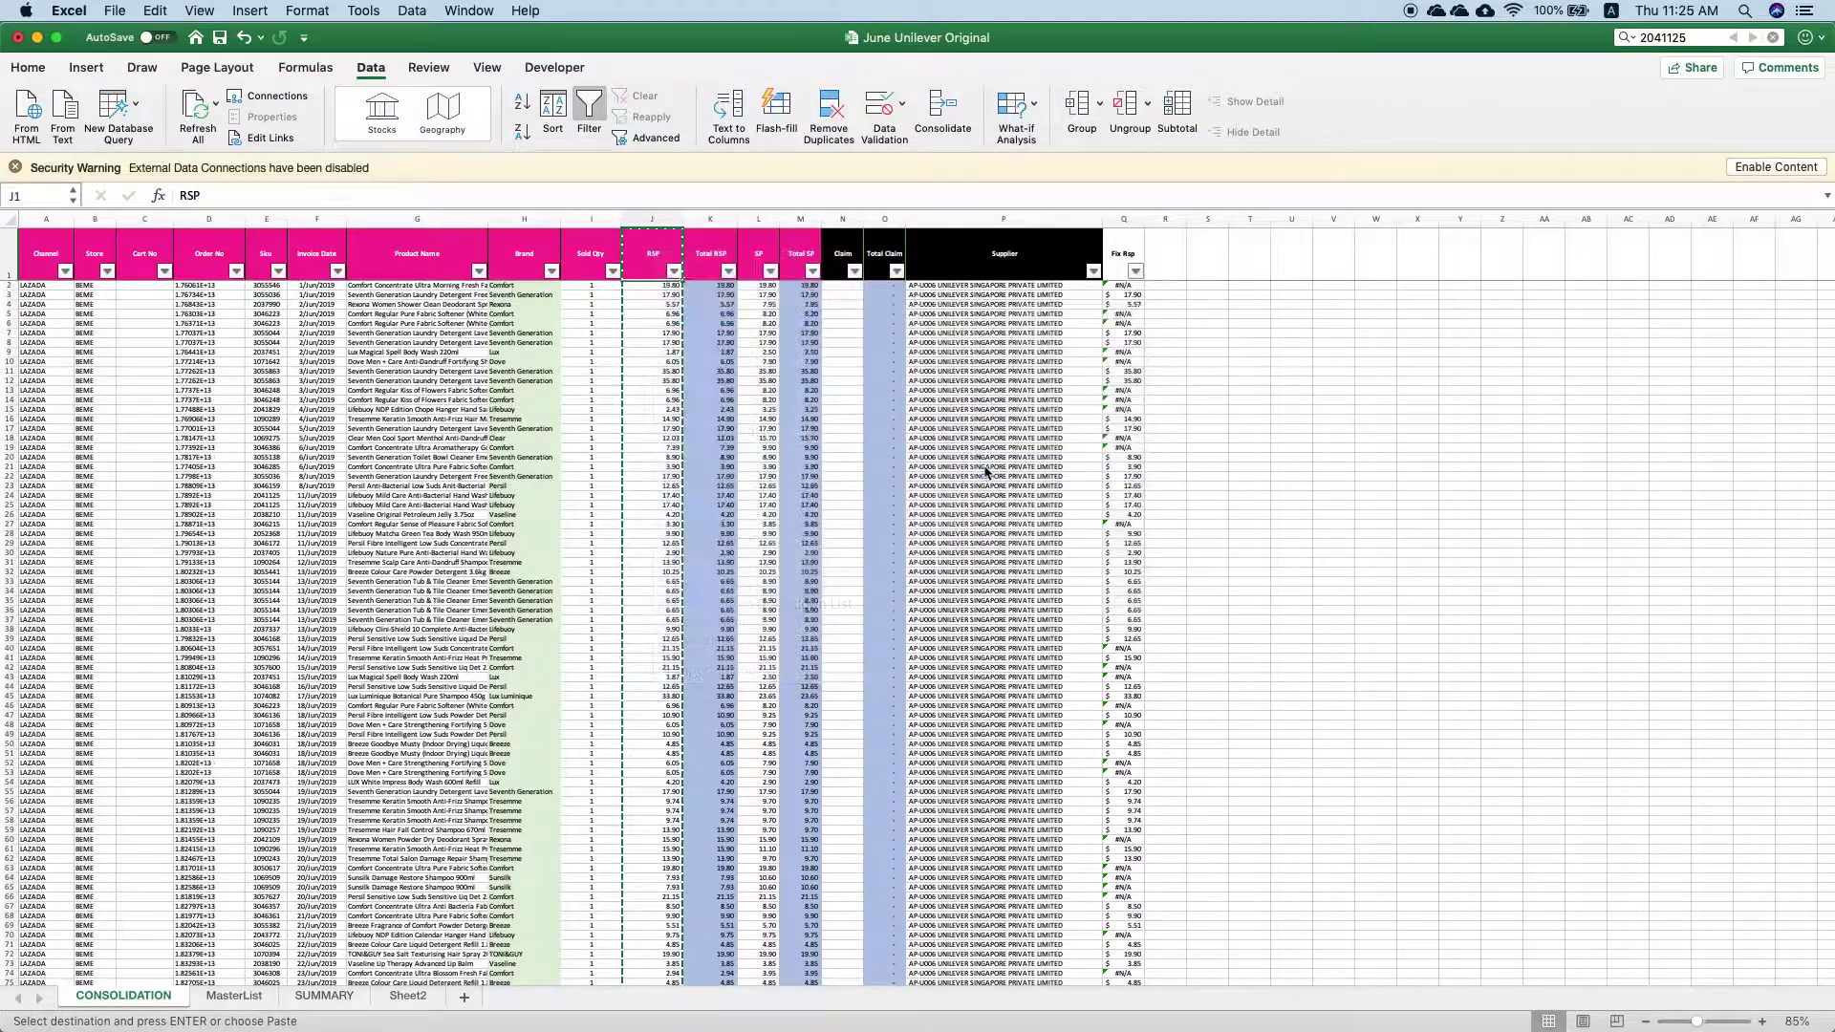
Delete the Fix Rsp helper column Q and save the workbook
click(1136, 220)
right_click(1135, 219)
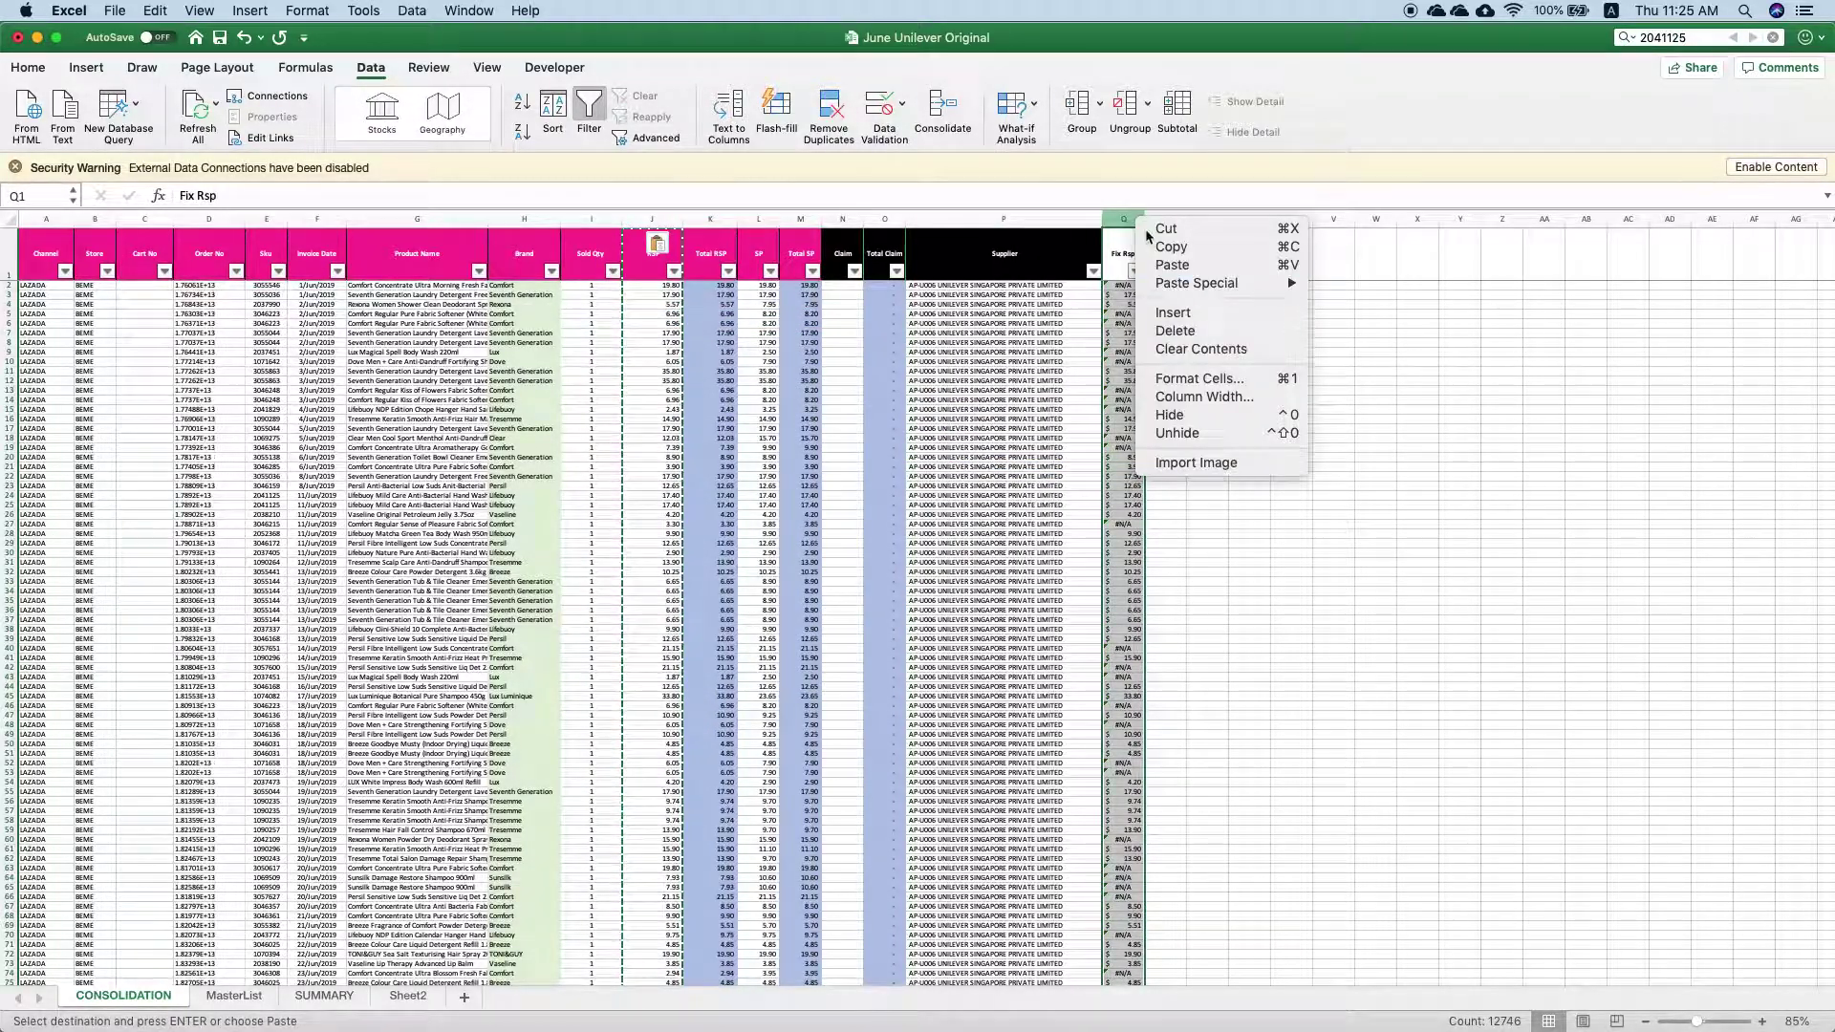
click(1216, 335)
click(220, 37)
click(1152, 343)
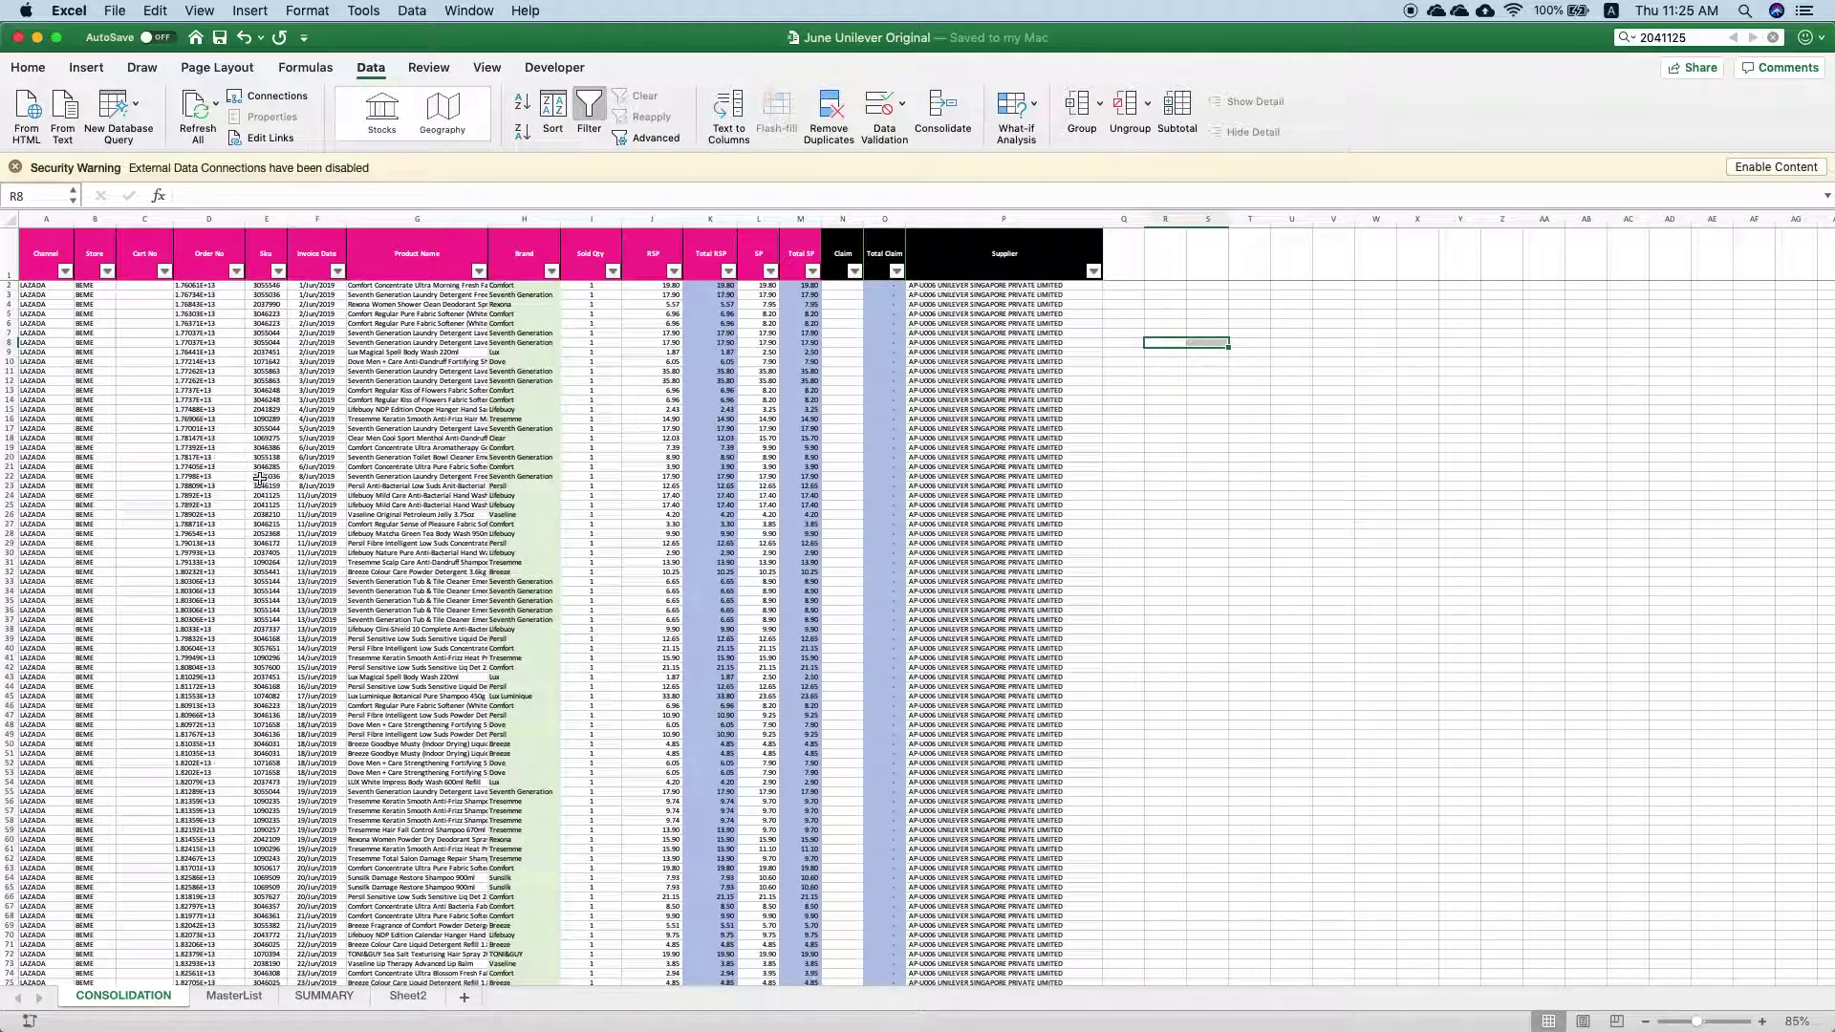
Sort the MasterList table by HelperID in ascending order and return to the CONSOLIDATION sheet
key(ctrl+Page_Down)
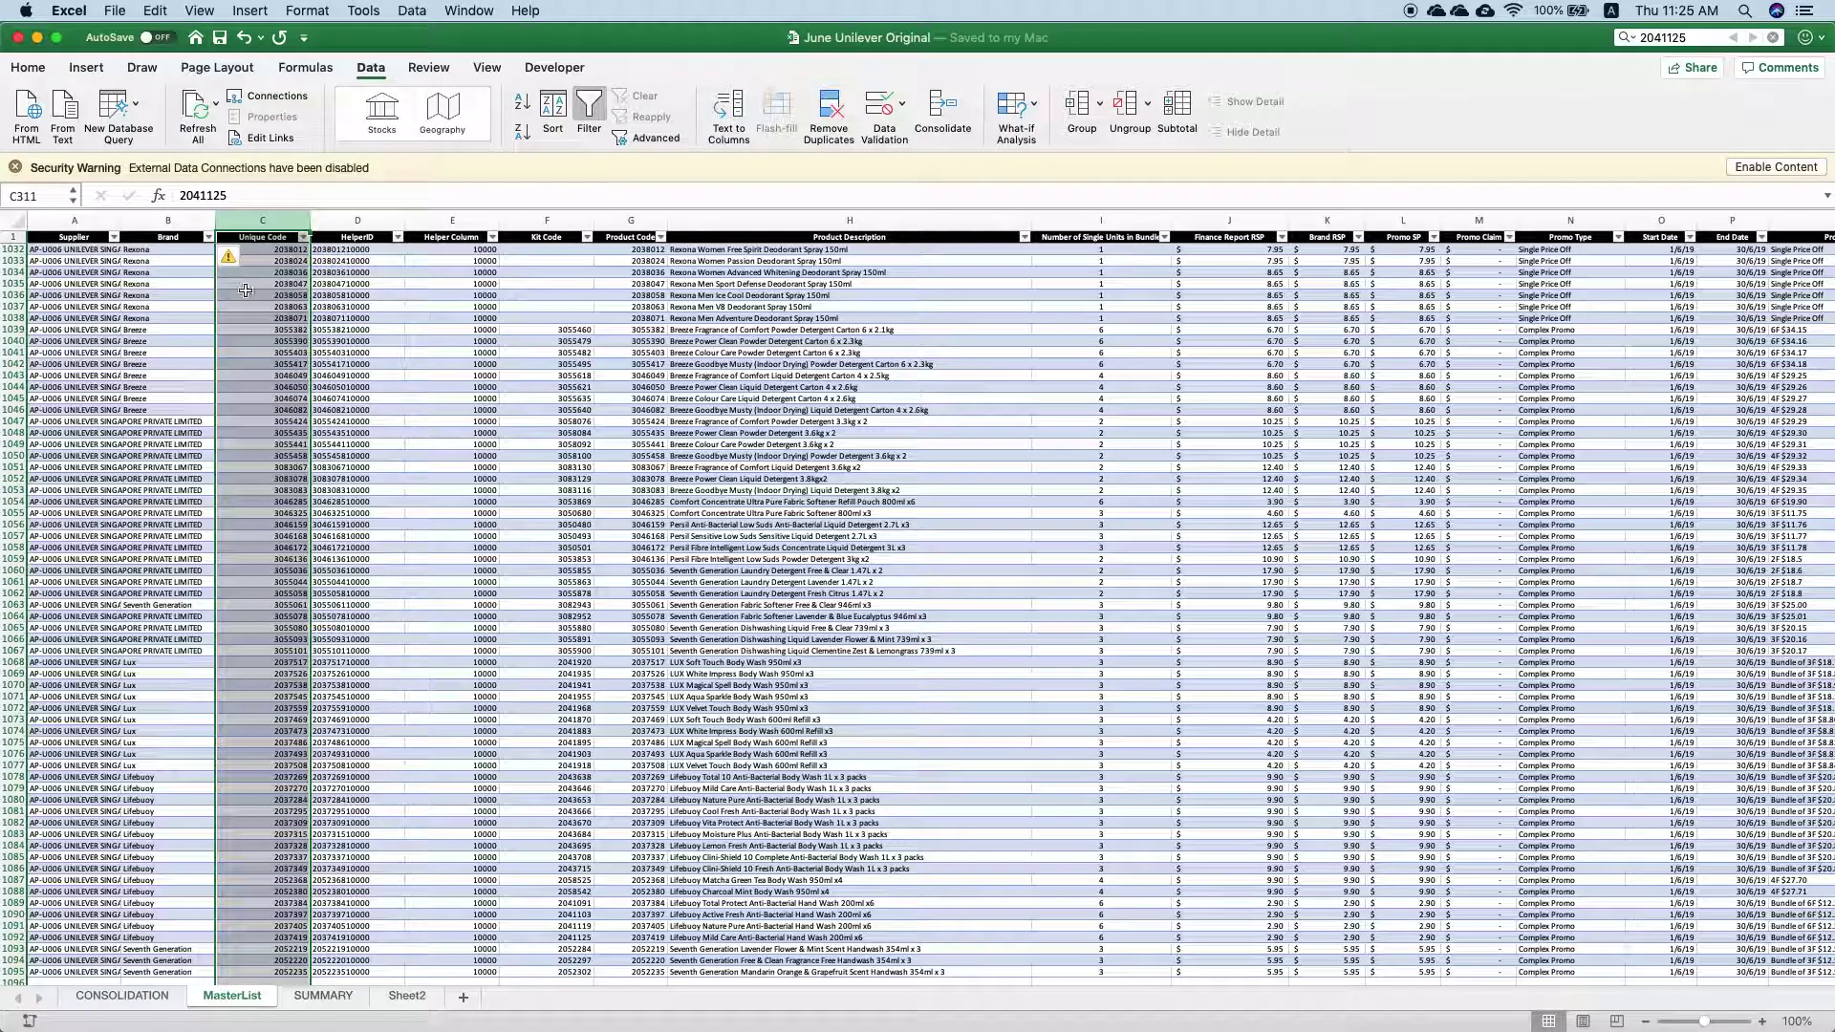
click(396, 237)
click(479, 296)
click(855, 425)
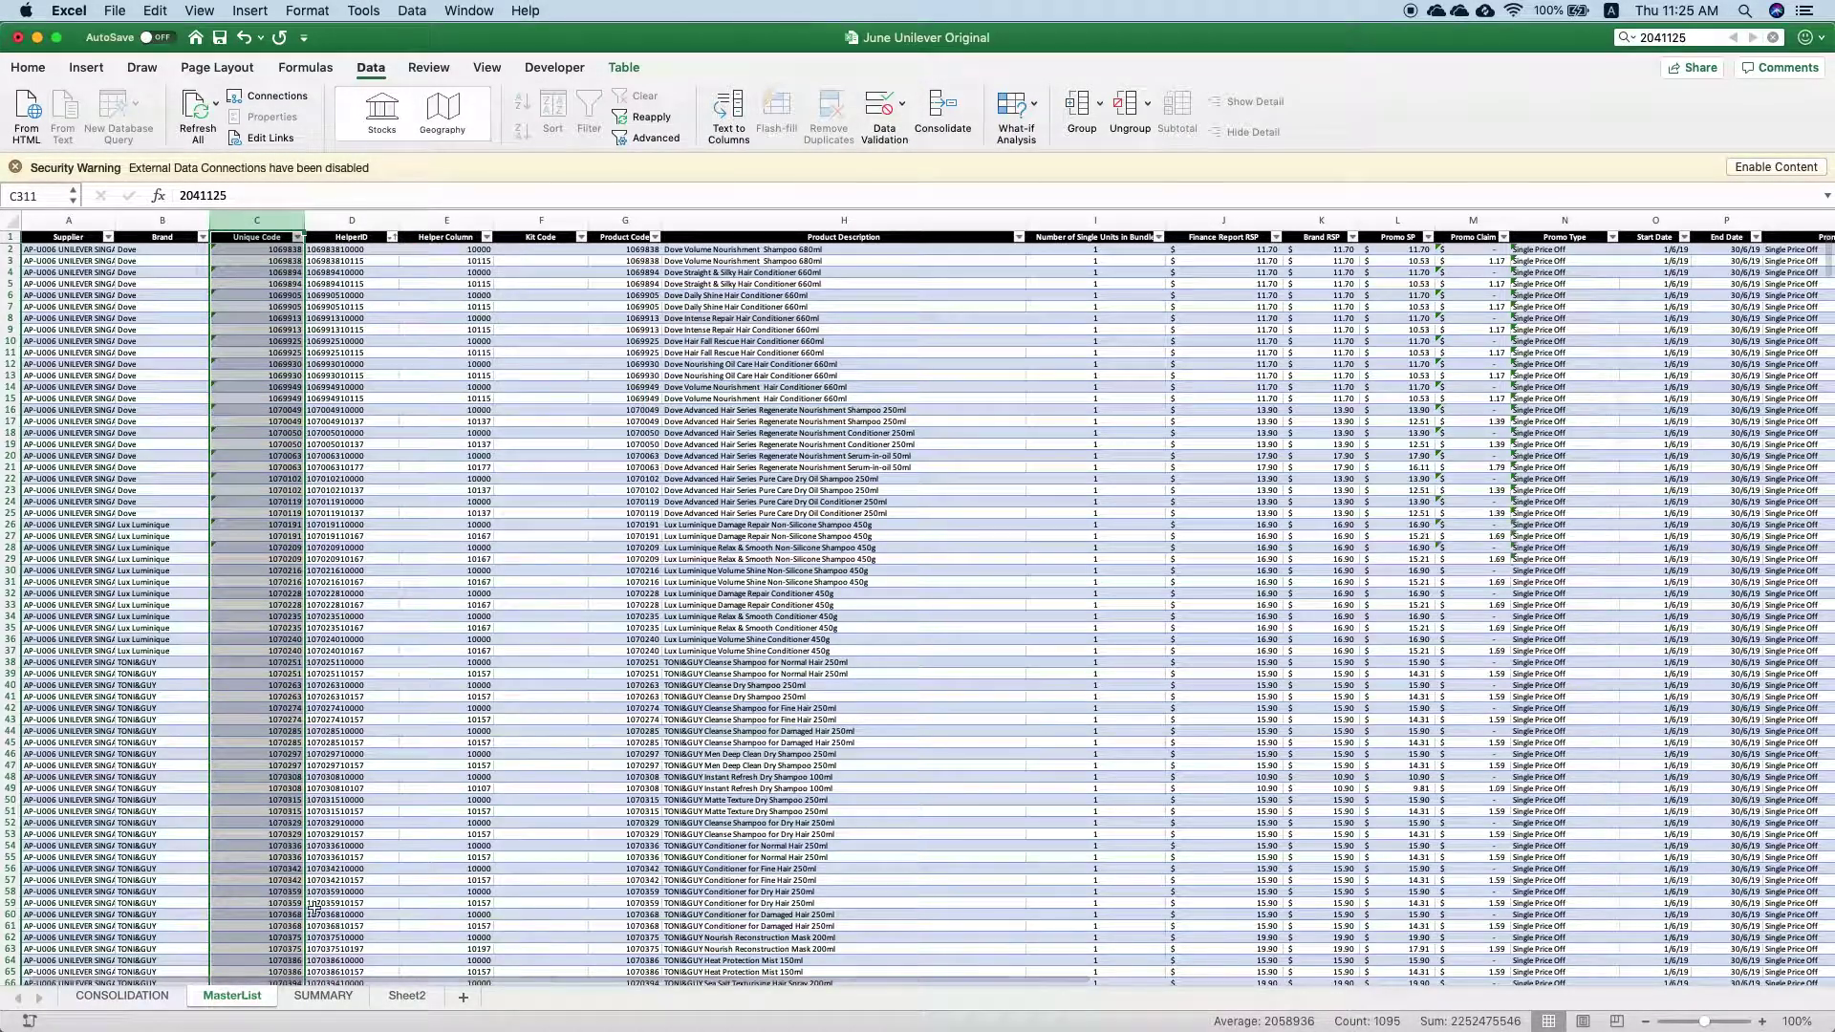
click(123, 996)
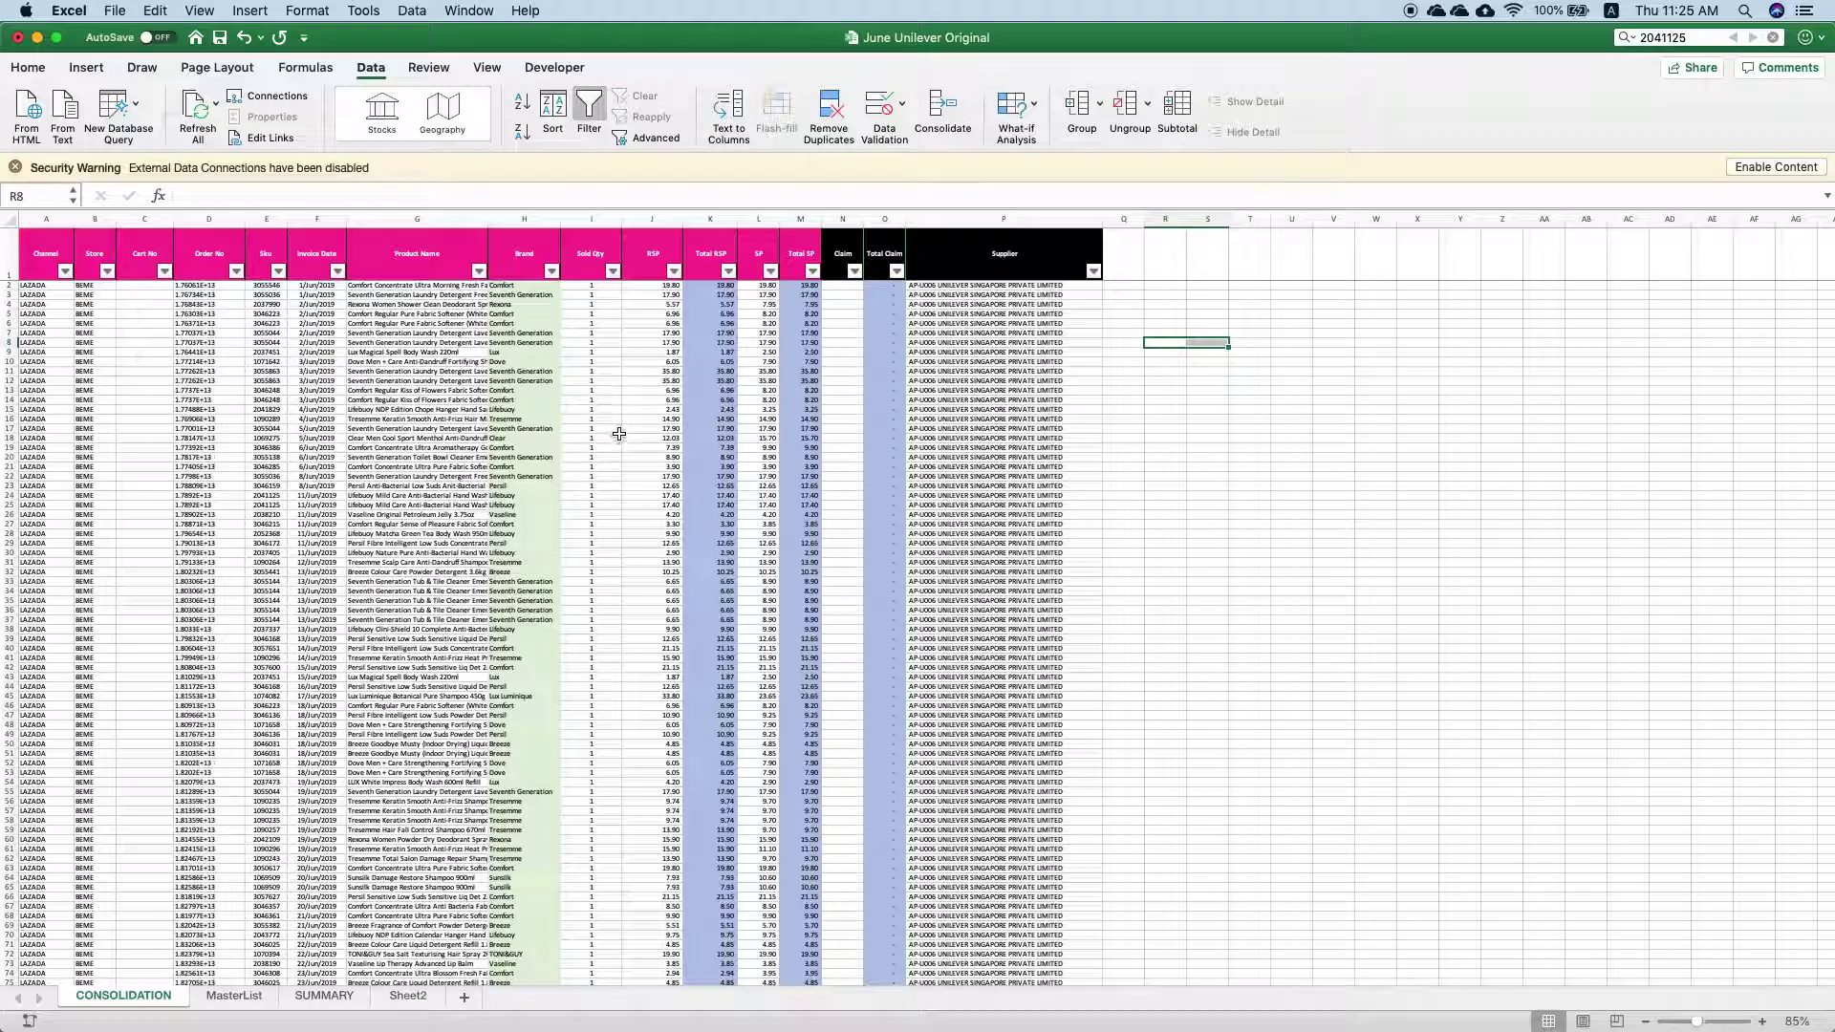
Switch to the 1904 KC Finance Report Final V6 workbook and bring up the Visual Basic editor beside it
key(ctrl+Up)
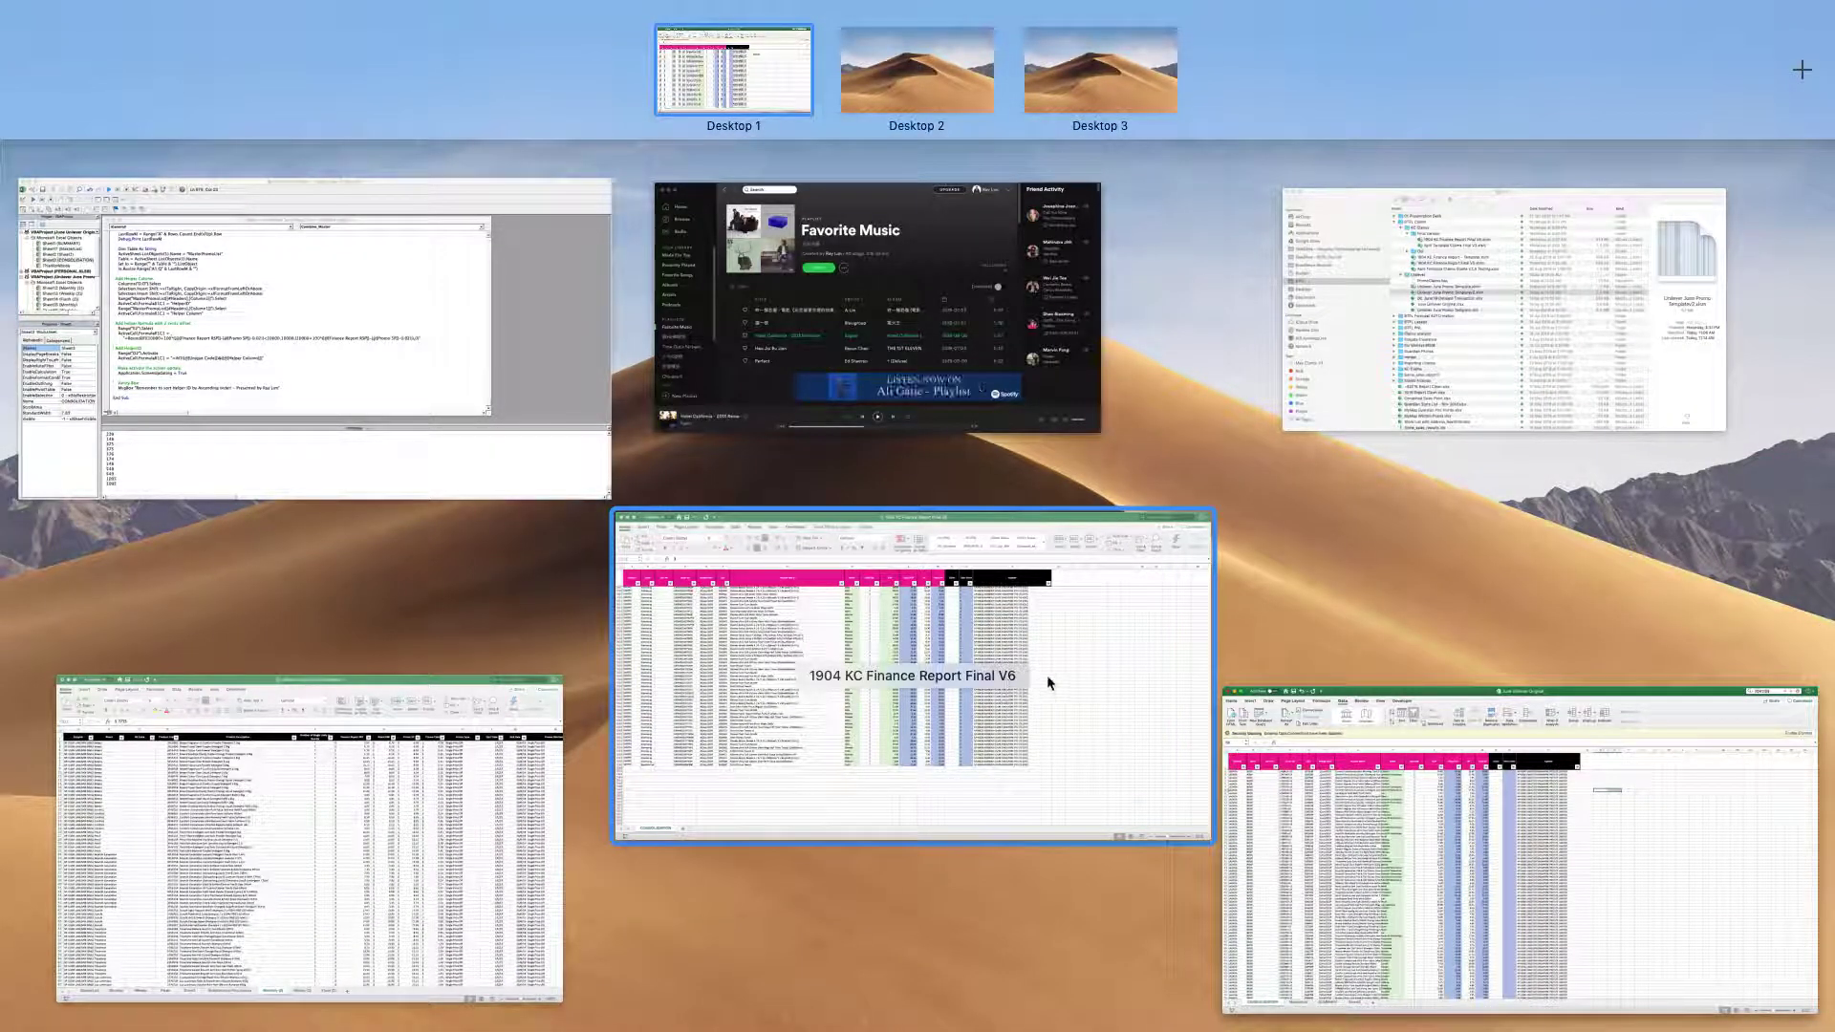
click(1080, 650)
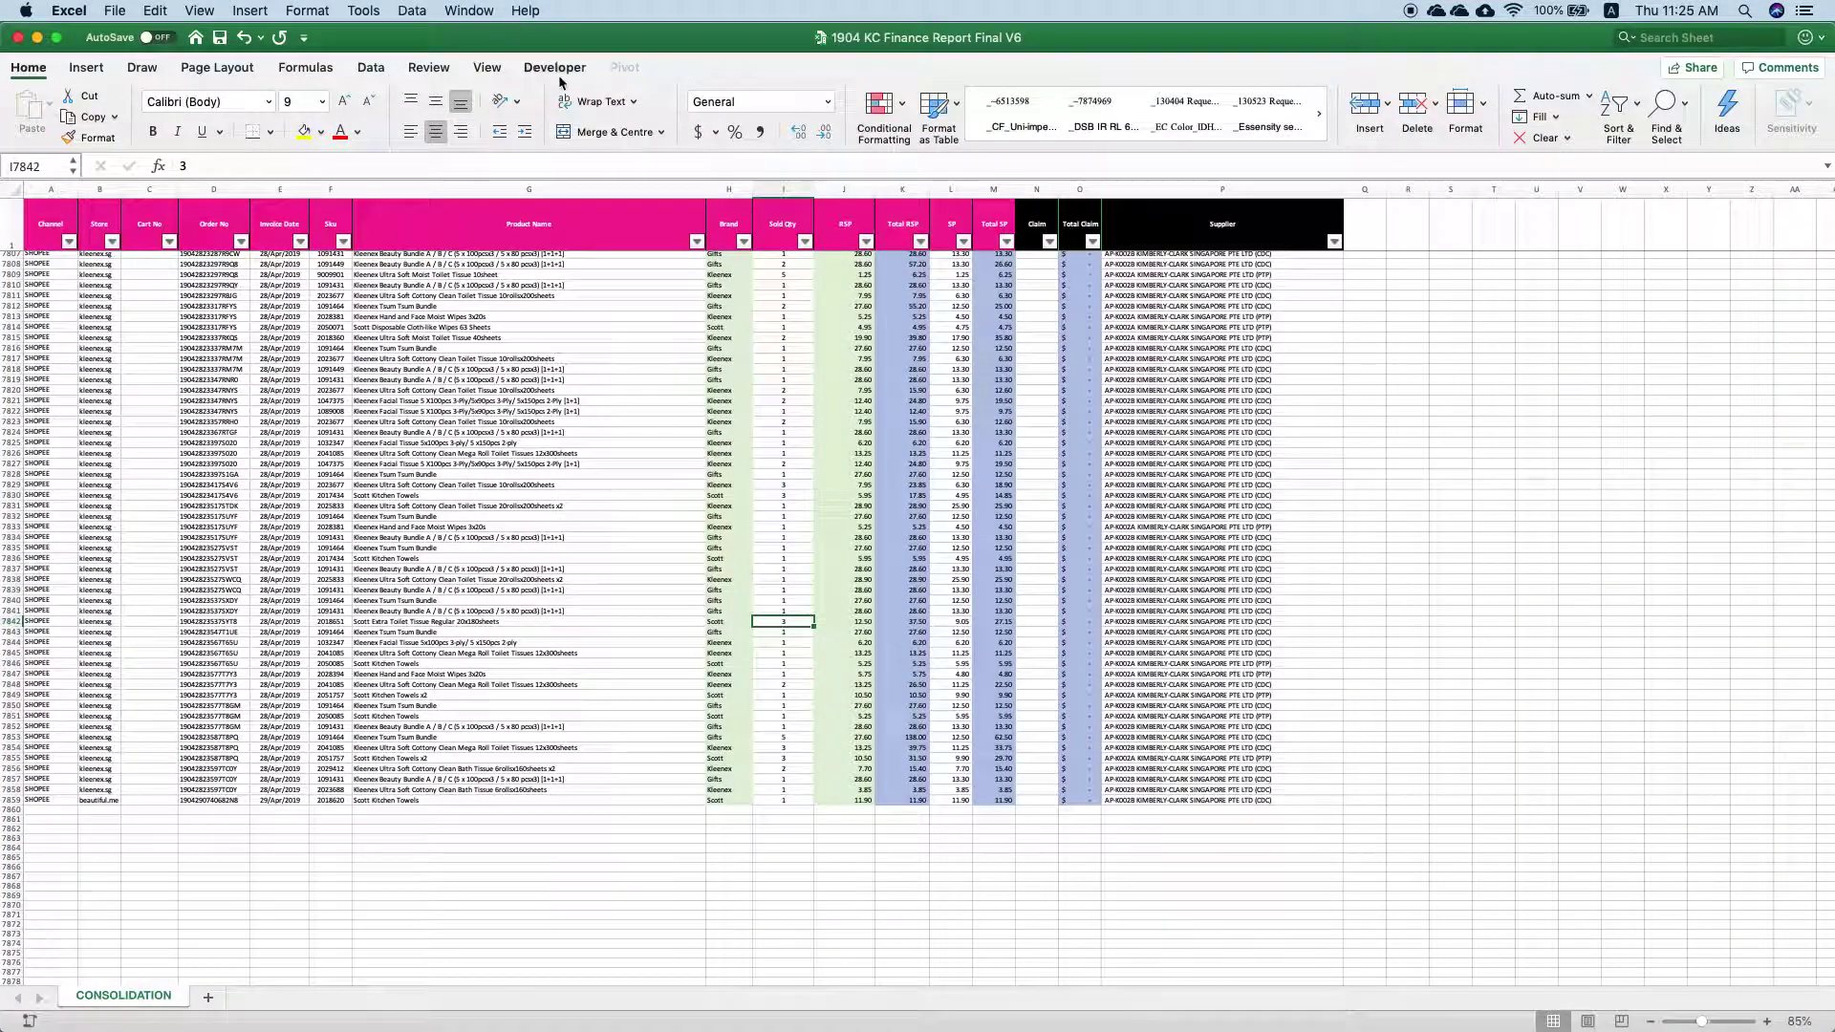
click(555, 67)
click(38, 116)
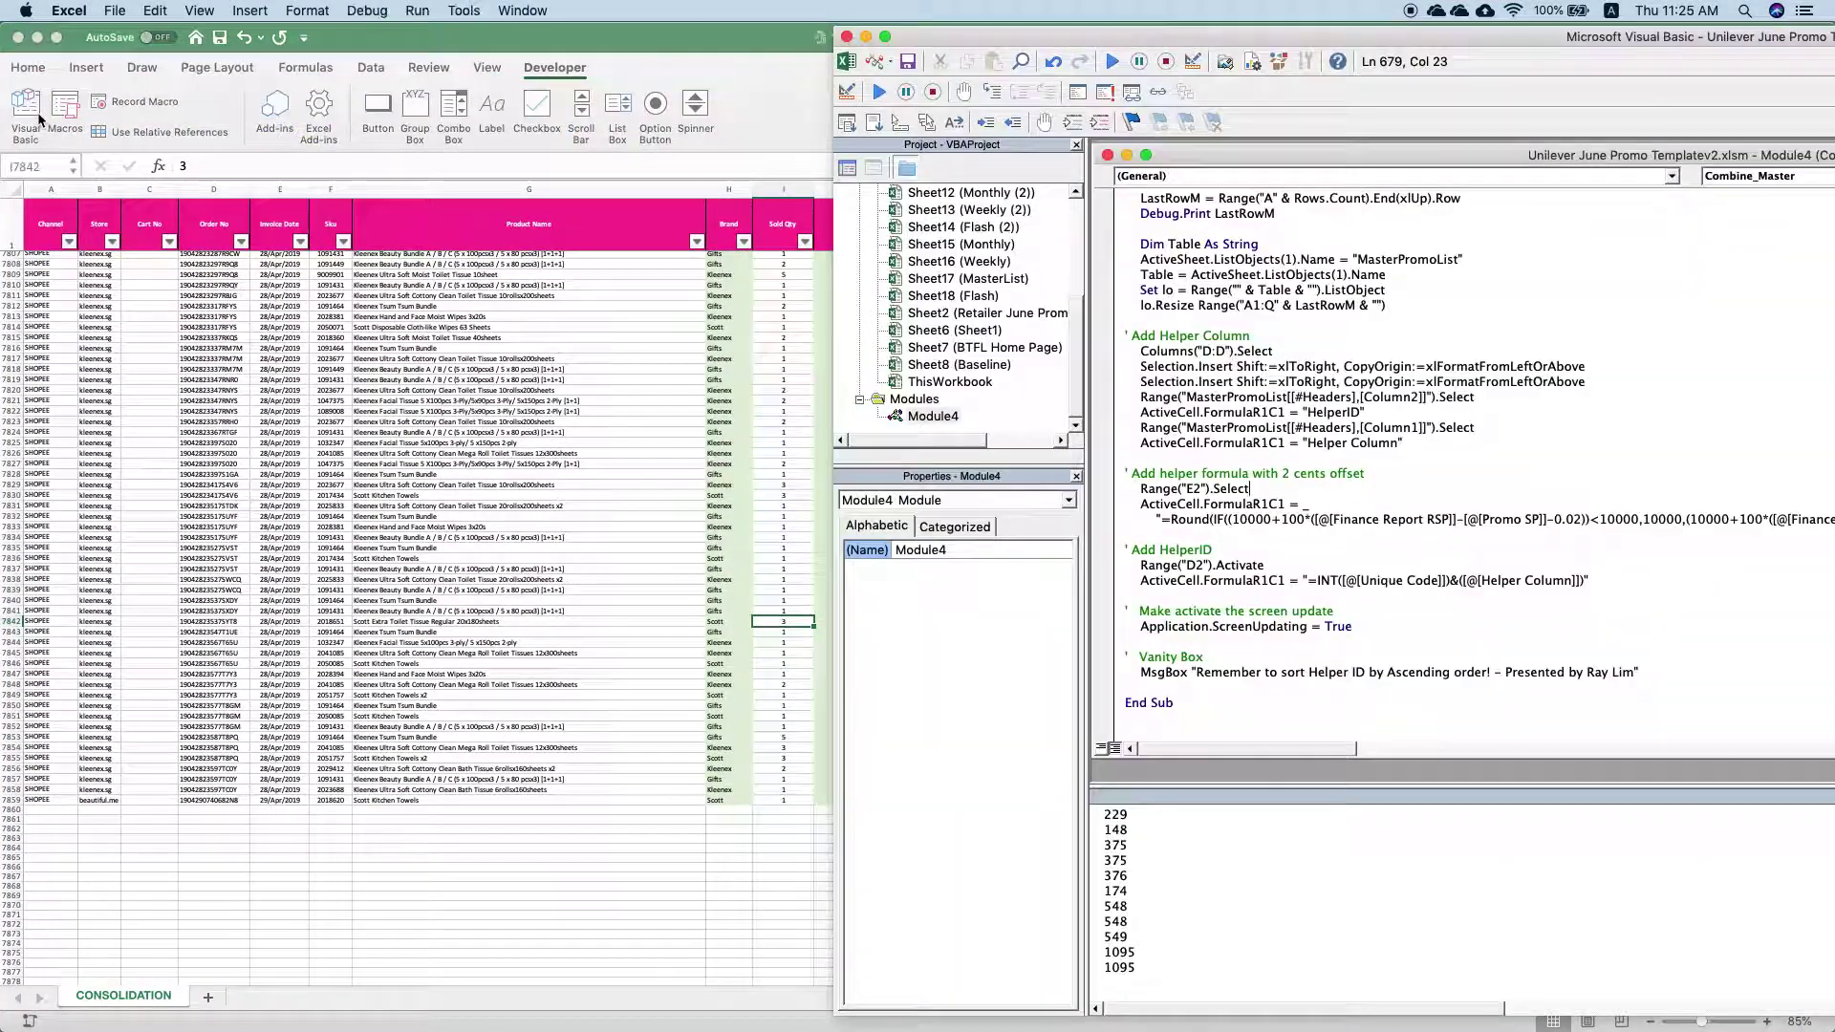
drag(1031, 37, 857, 40)
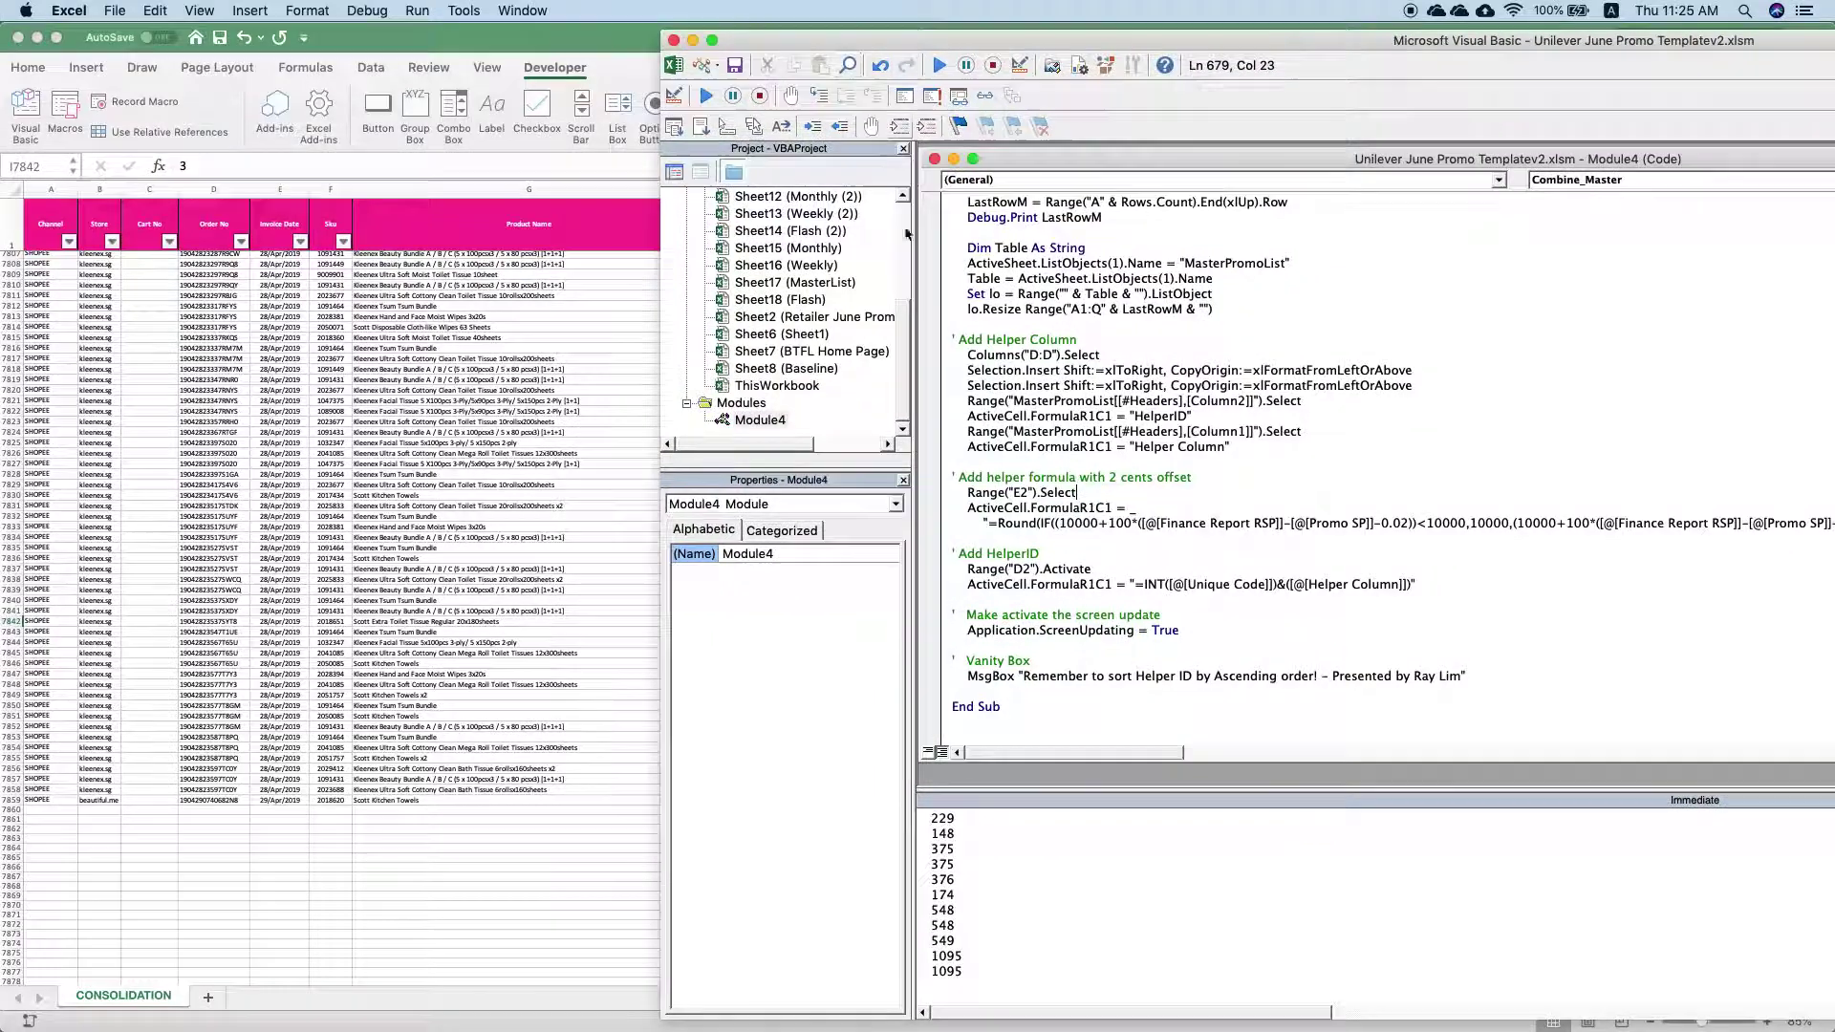
Collapse the June Unilever Original and Unilever June Promo projects and expand the 1904 KC Finance Report project
scroll(908, 244, up, 5)
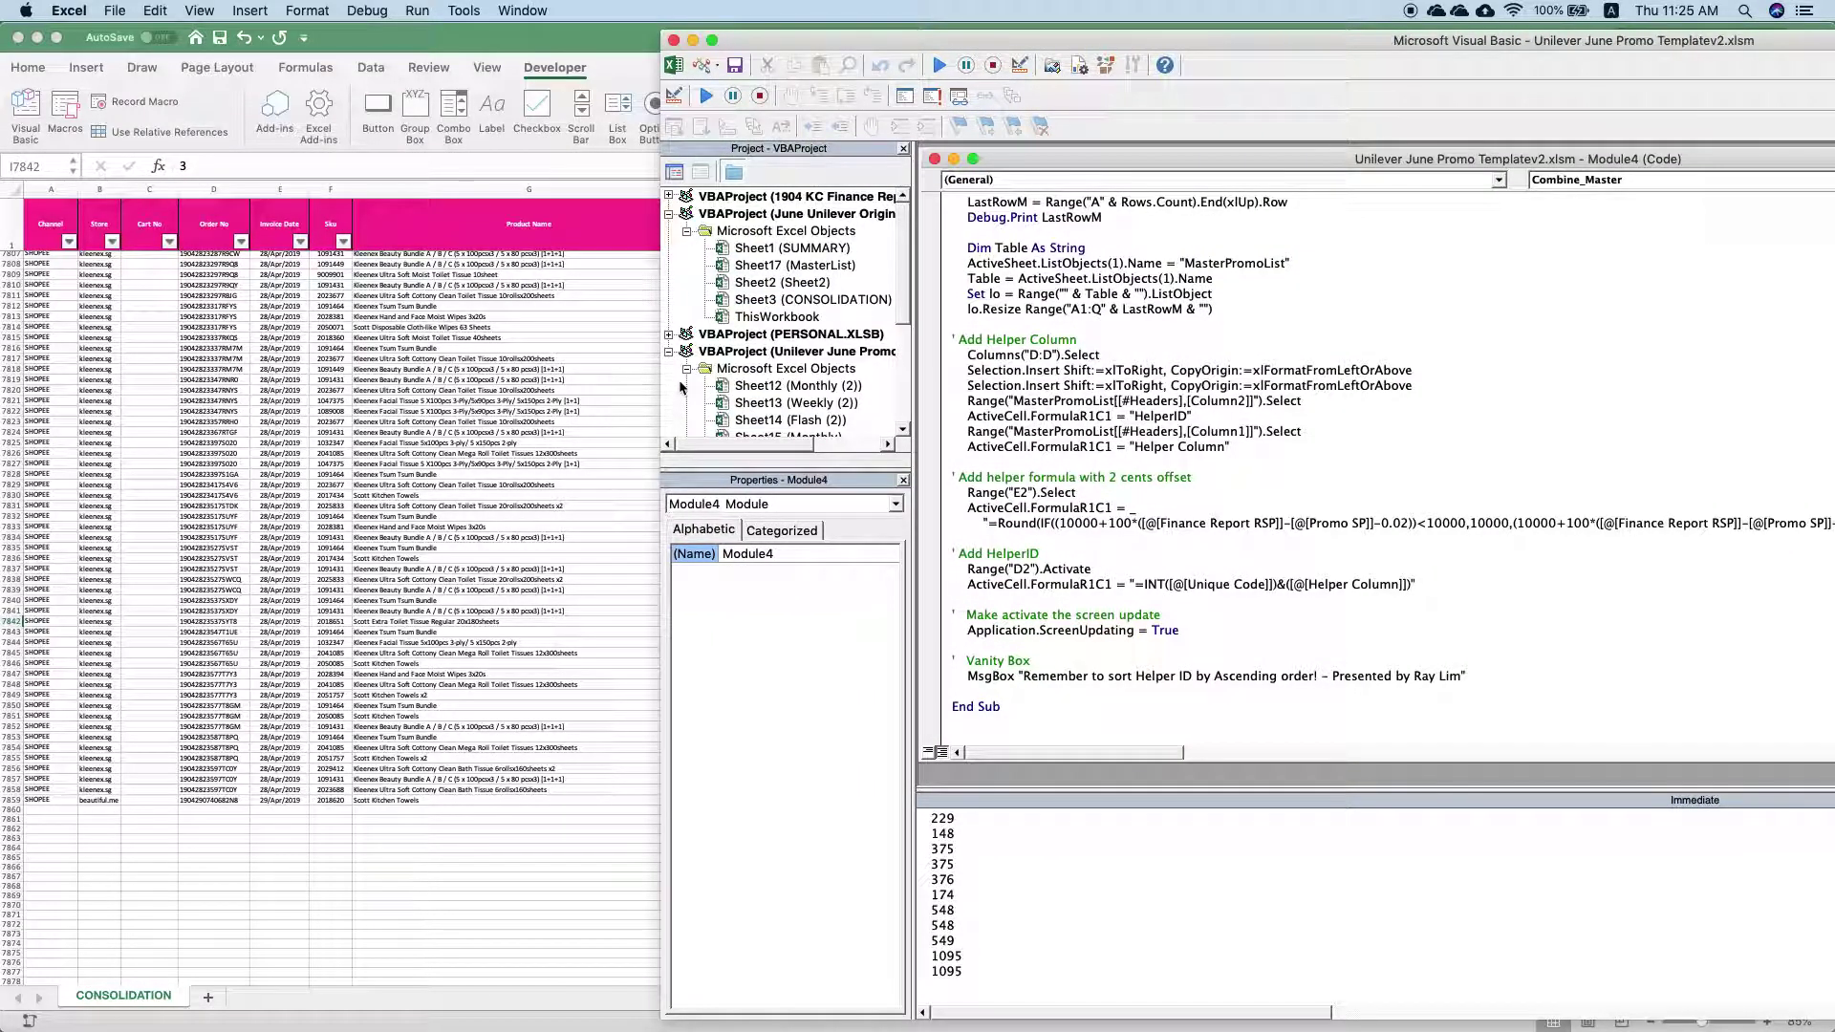
scroll(860, 306, down, 10)
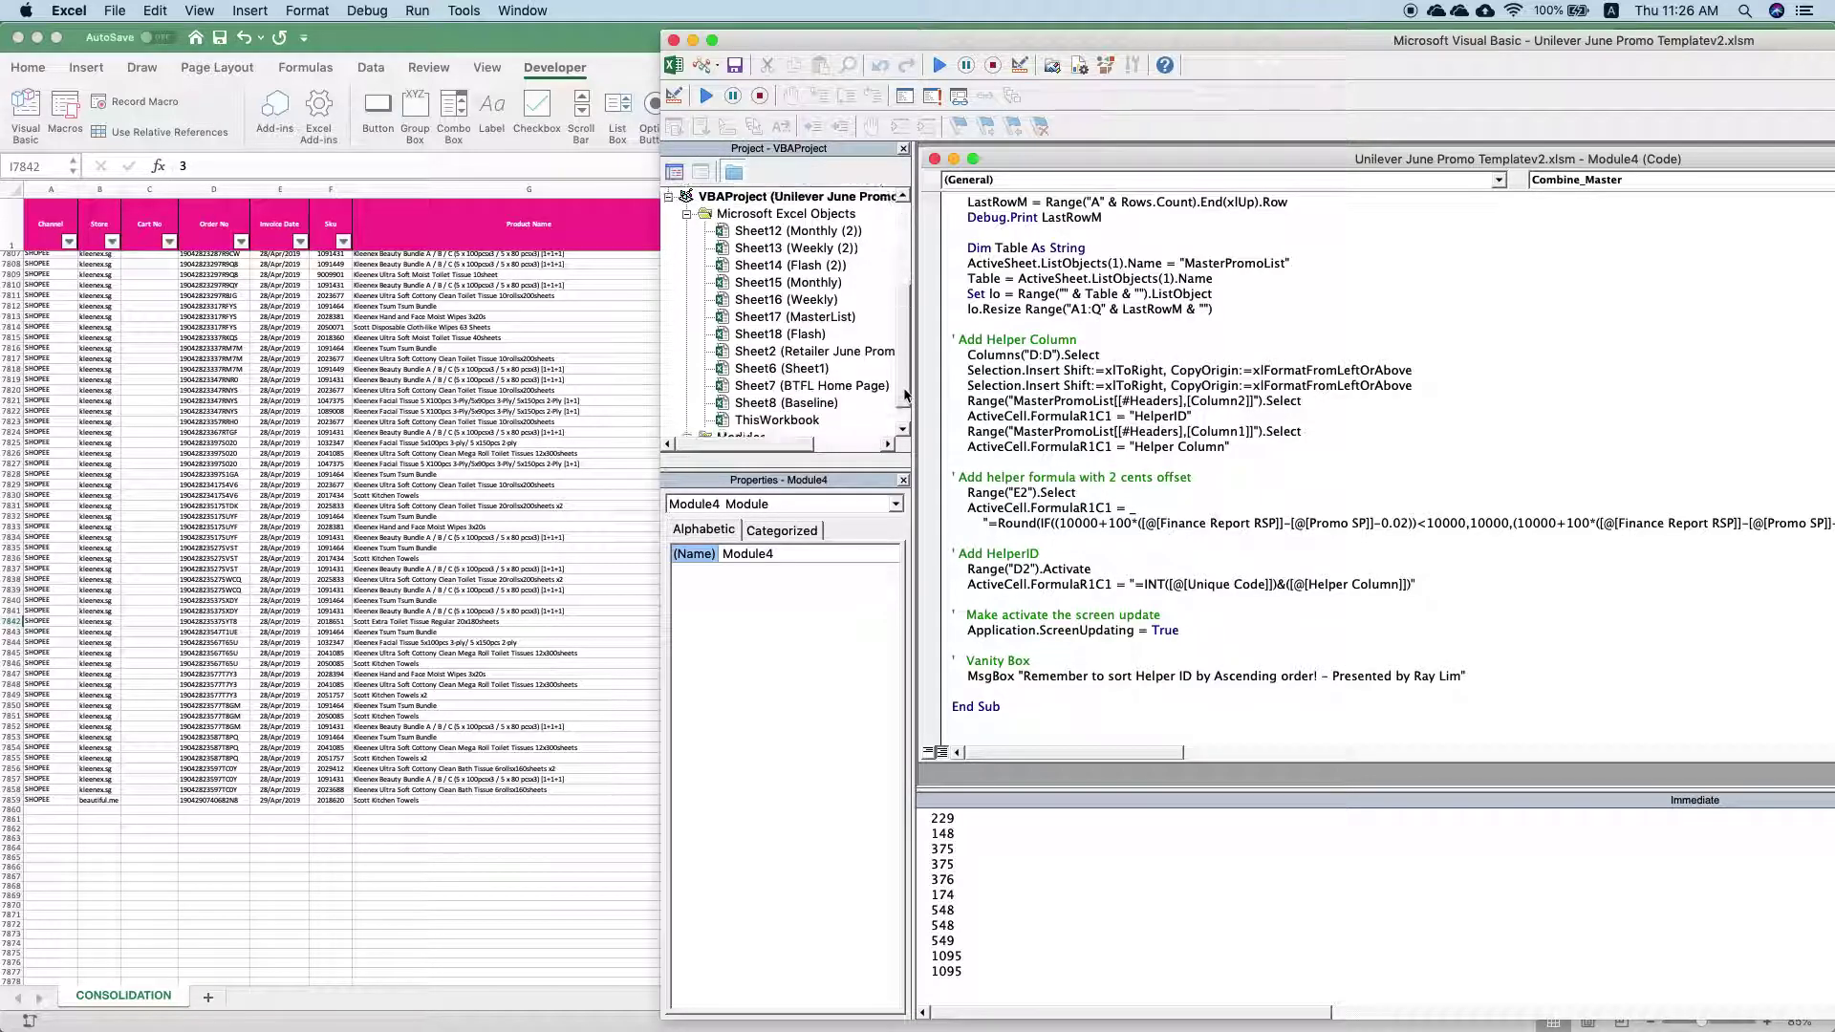
scroll(897, 260, up, 10)
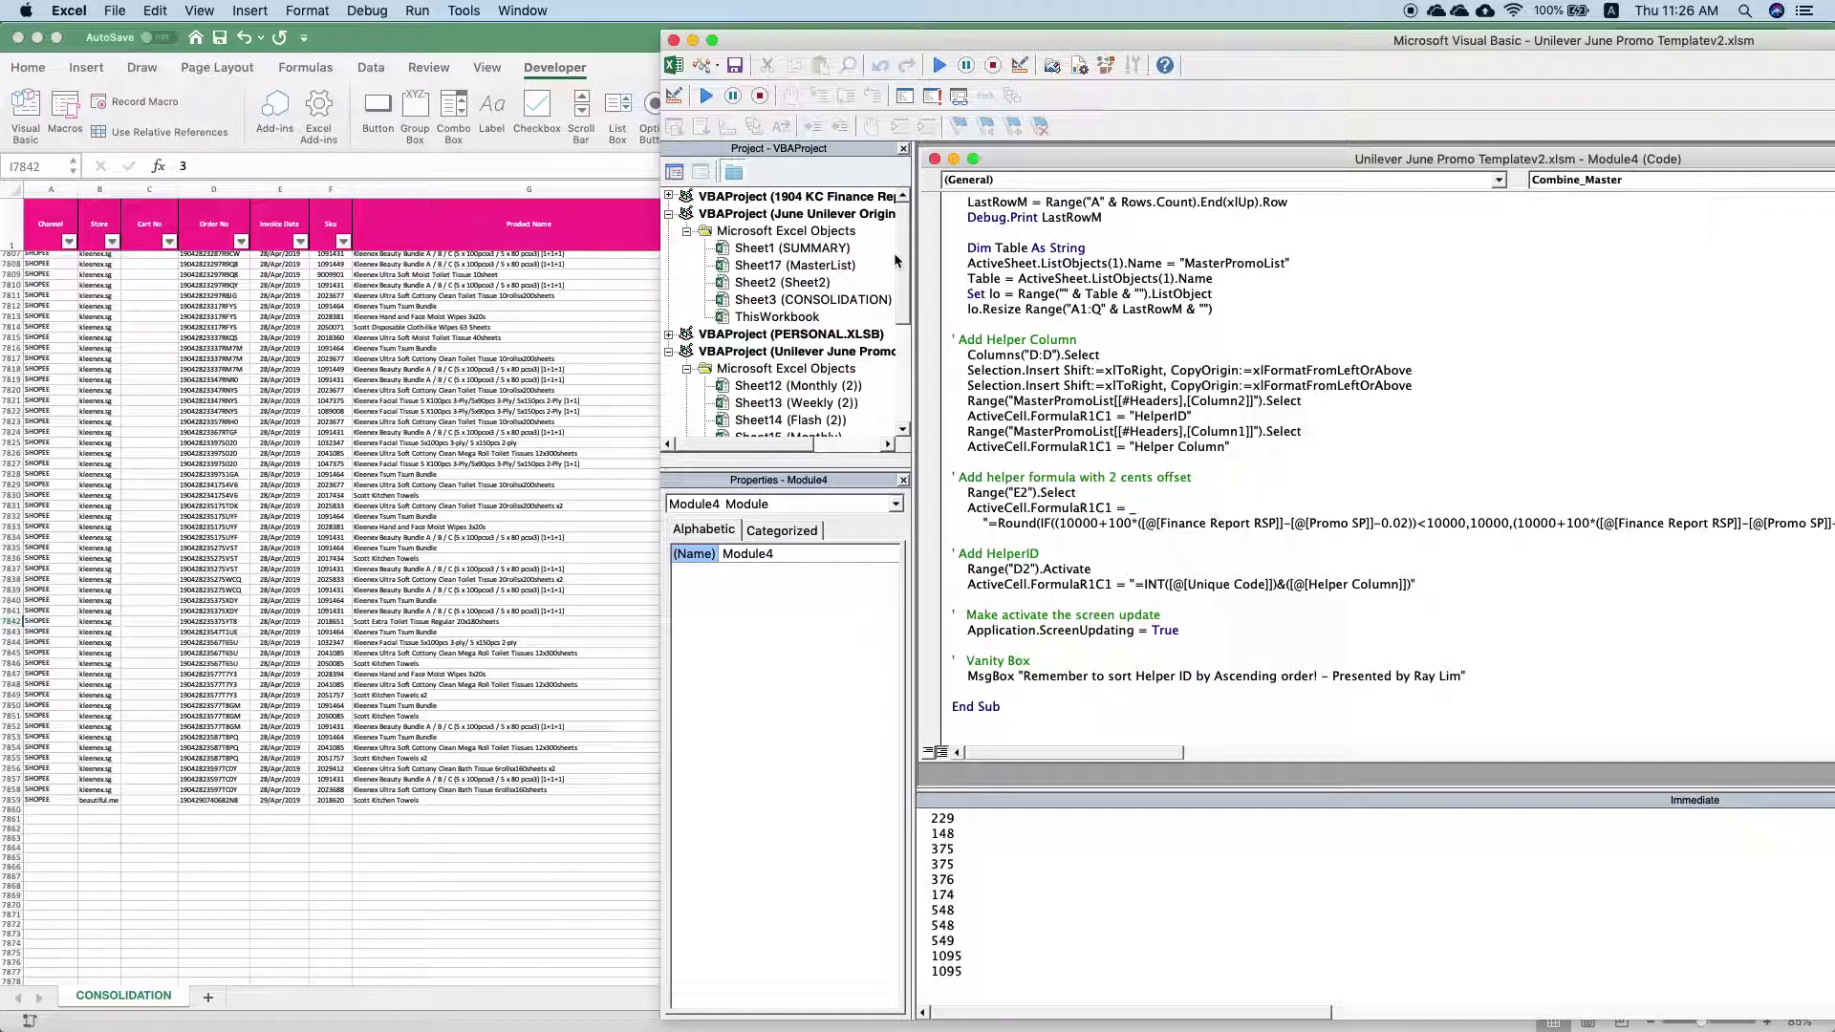
click(669, 352)
click(669, 214)
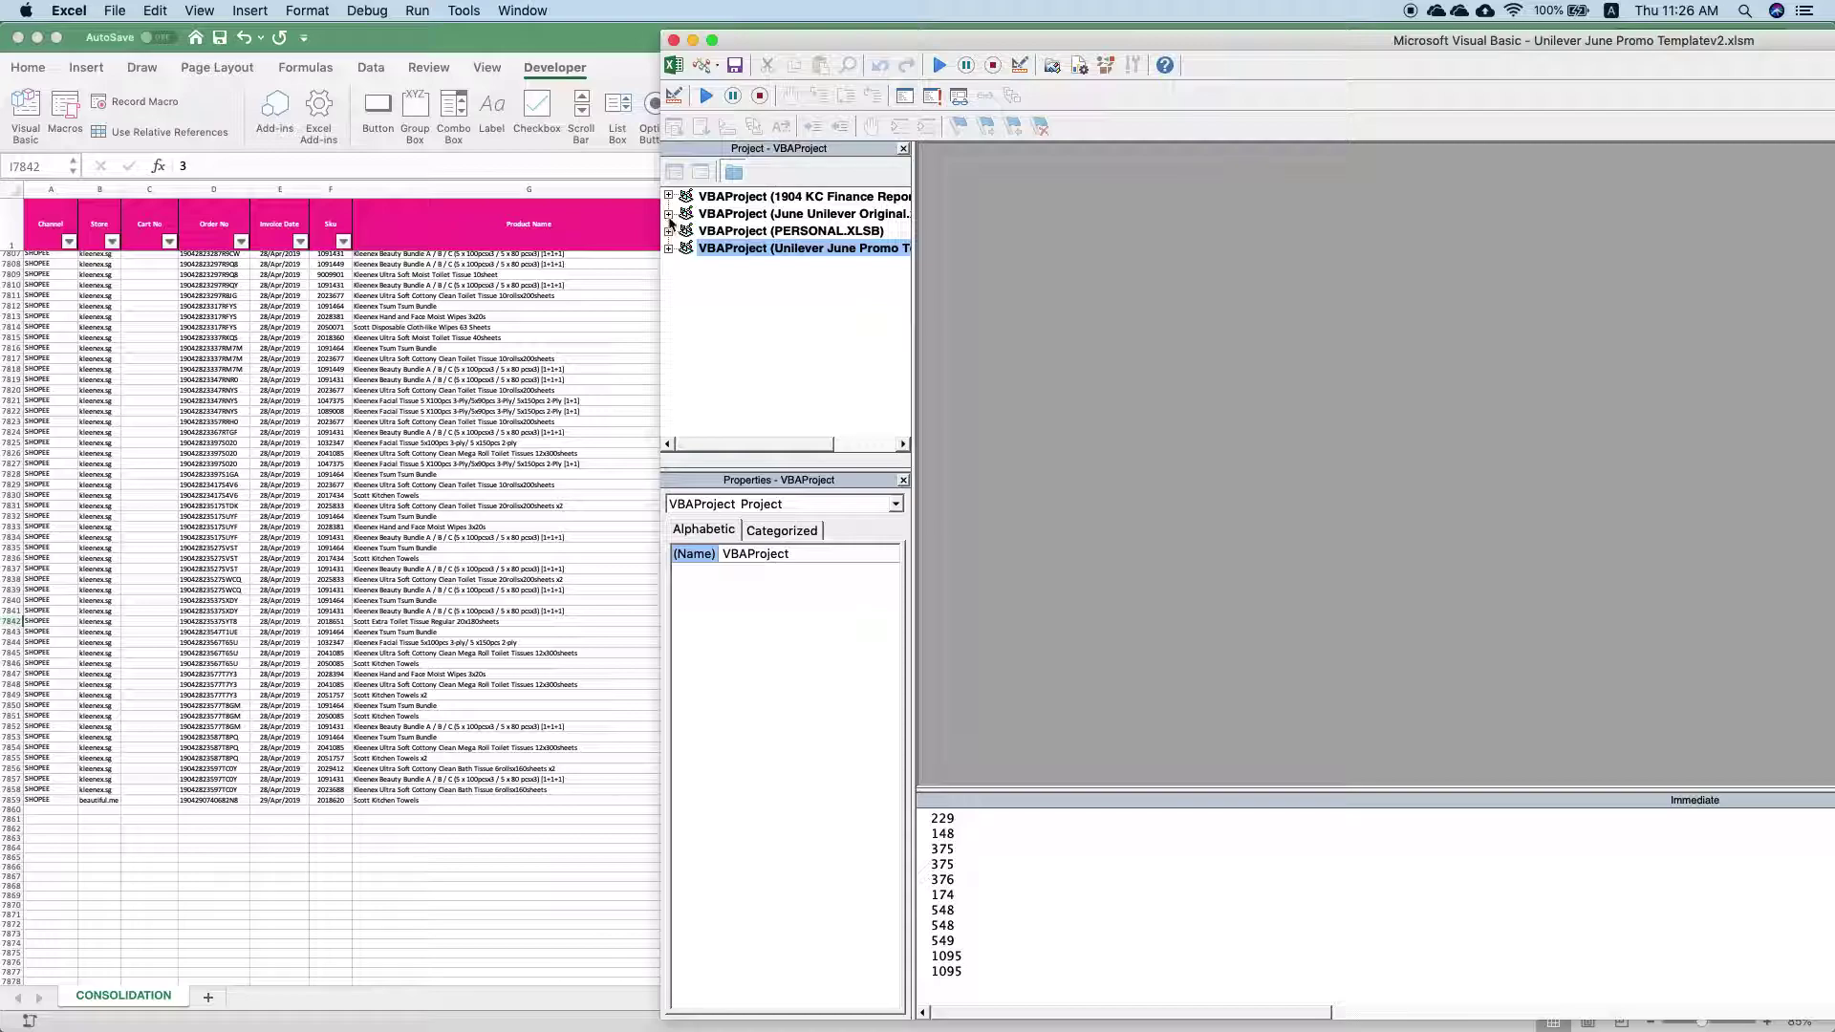
click(669, 197)
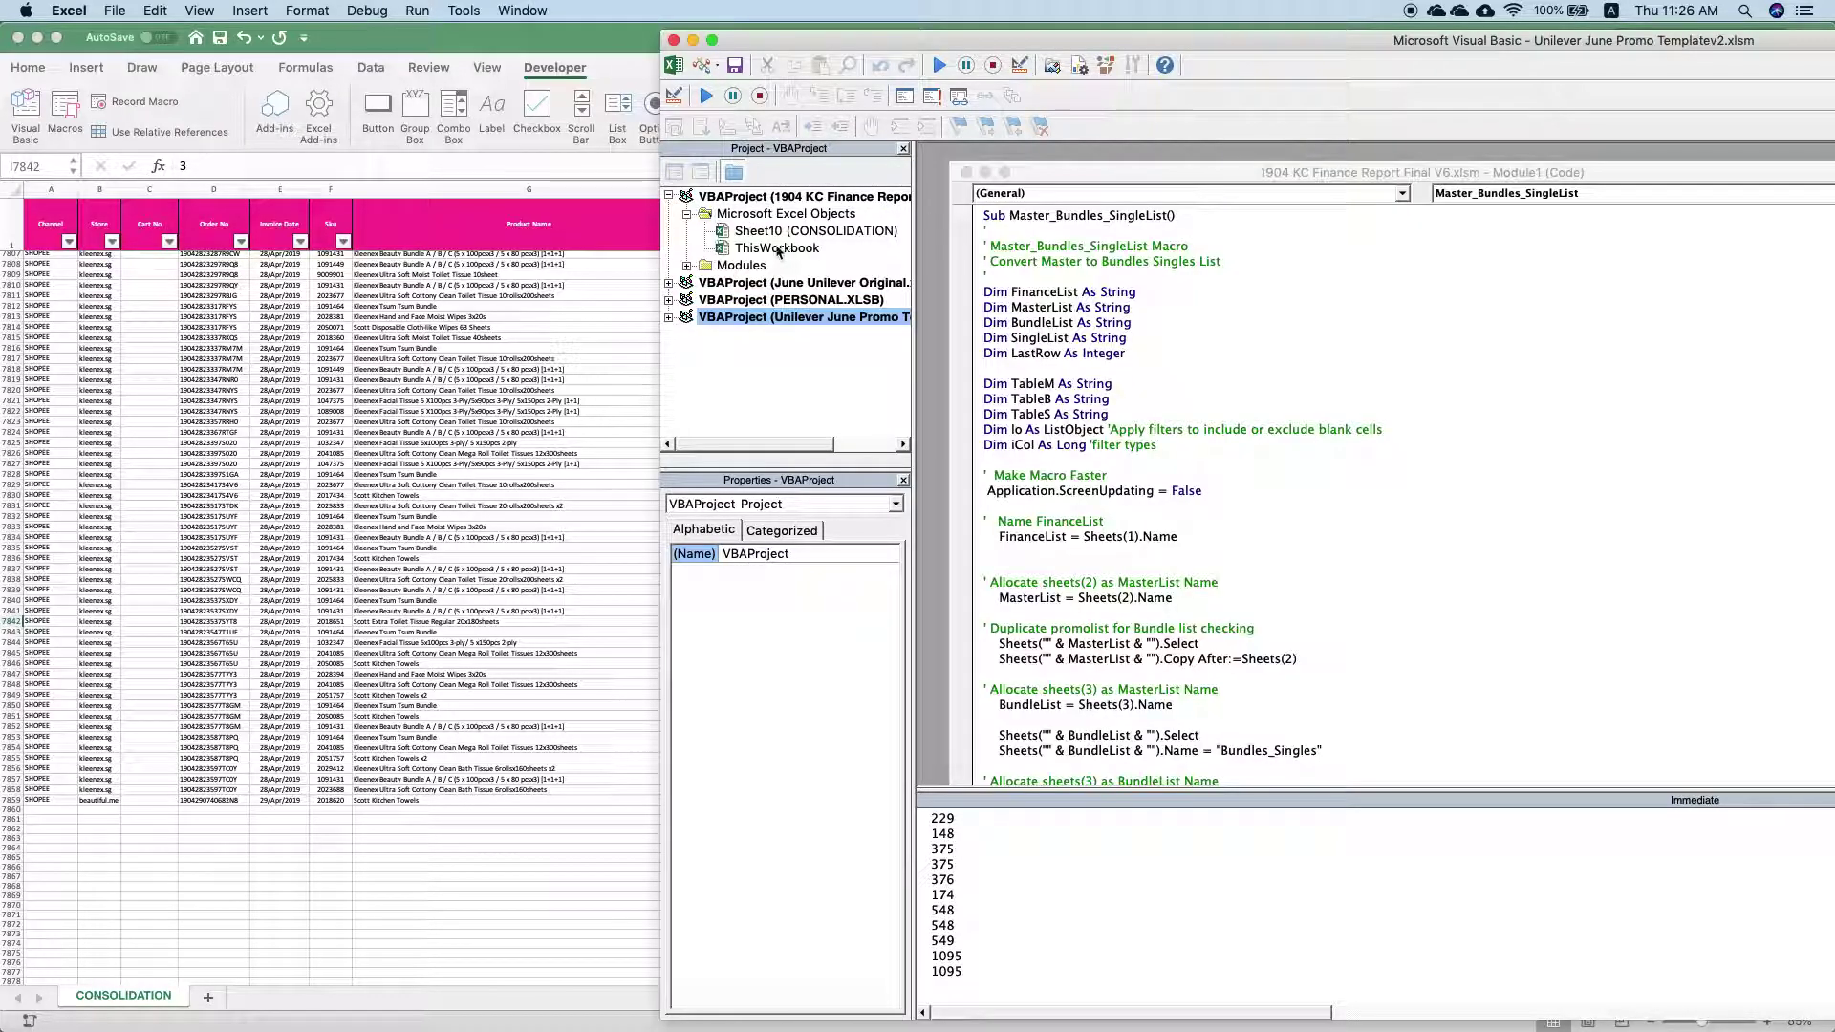
Expand the modules of the 1904 KC Finance Report project and review the code of Module1 and Module2
click(688, 267)
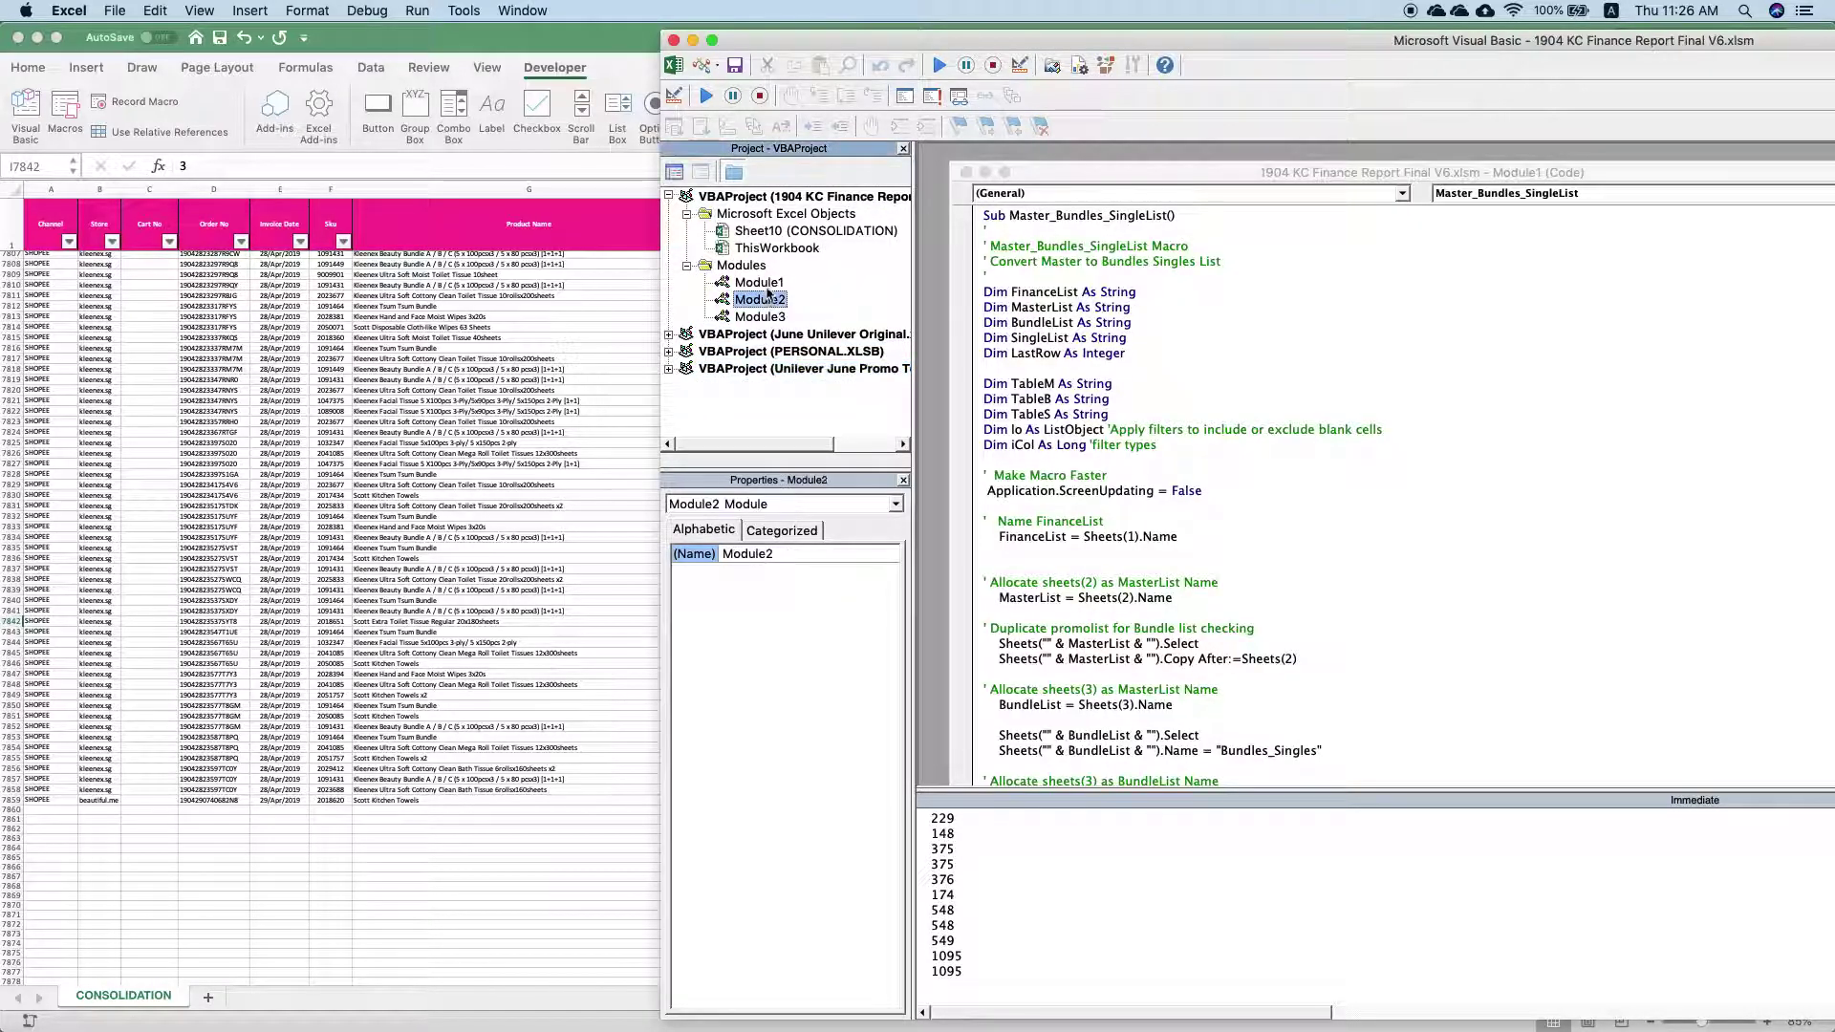
double_click(758, 283)
double_click(776, 302)
double_click(768, 283)
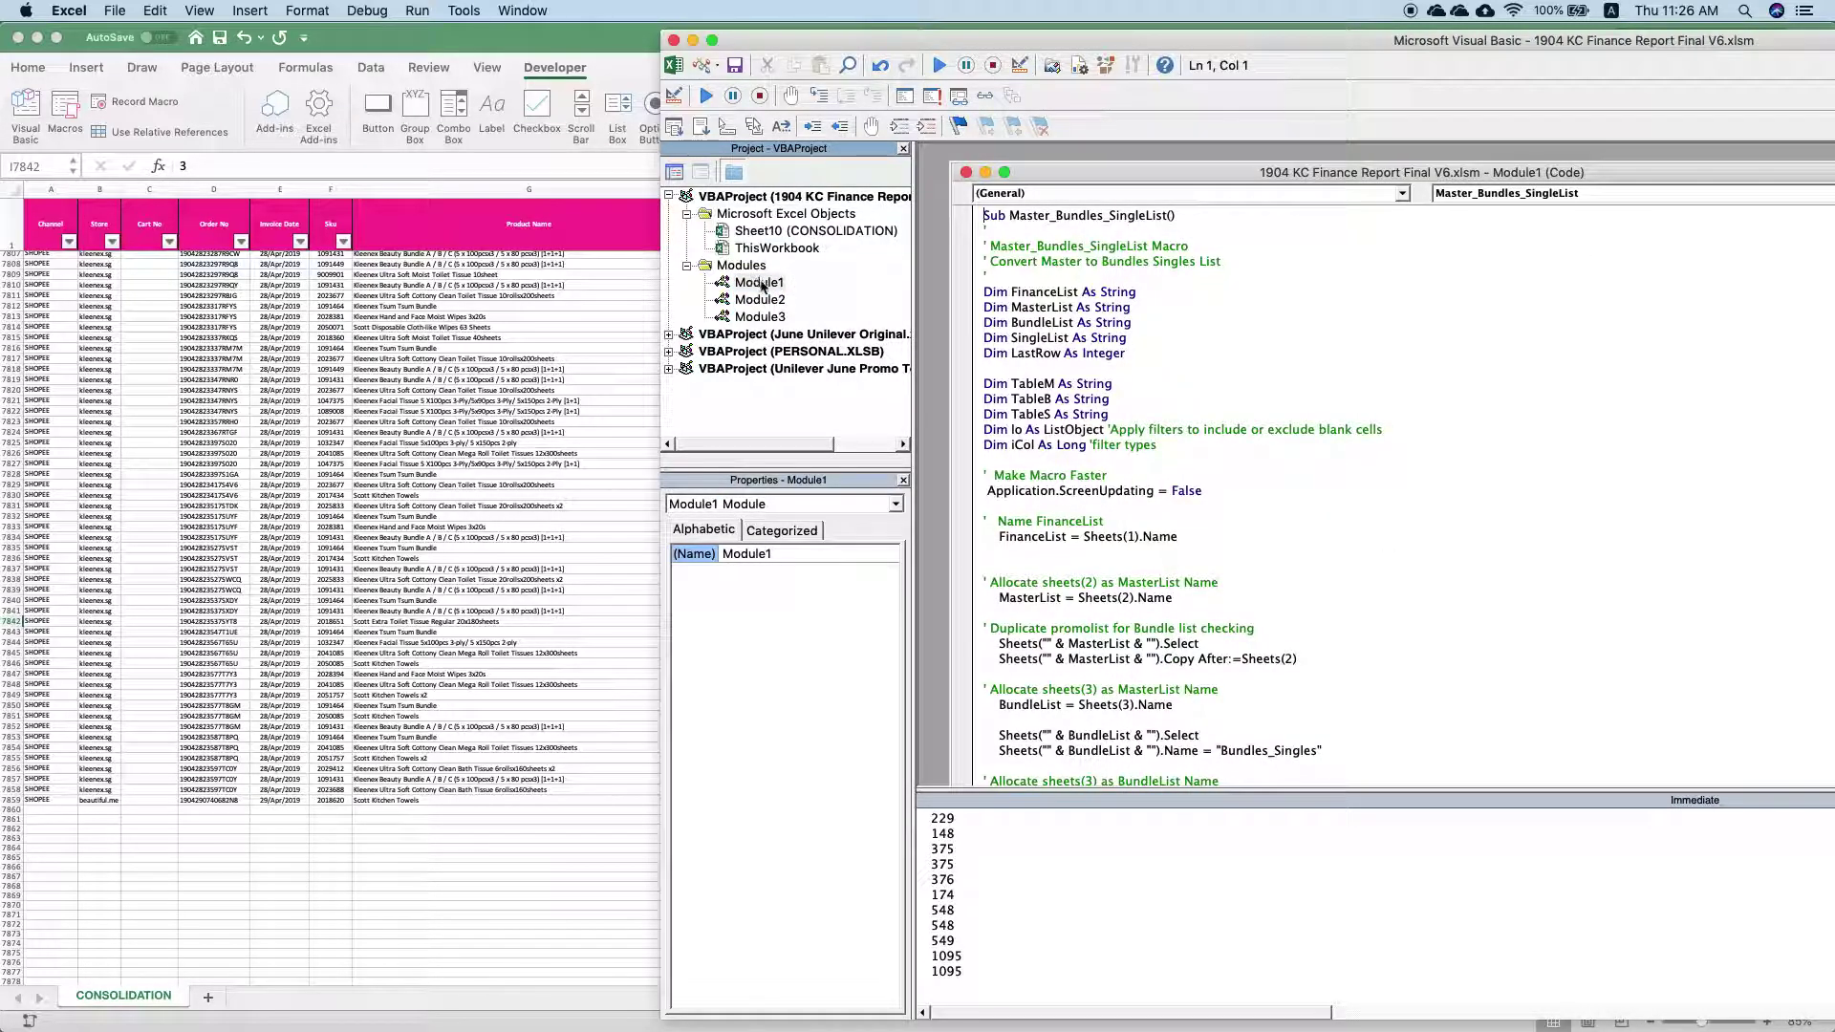
Start exporting Module1 as a Basic file to the Unilever folder inside BTFL Claims
right_click(762, 285)
click(873, 370)
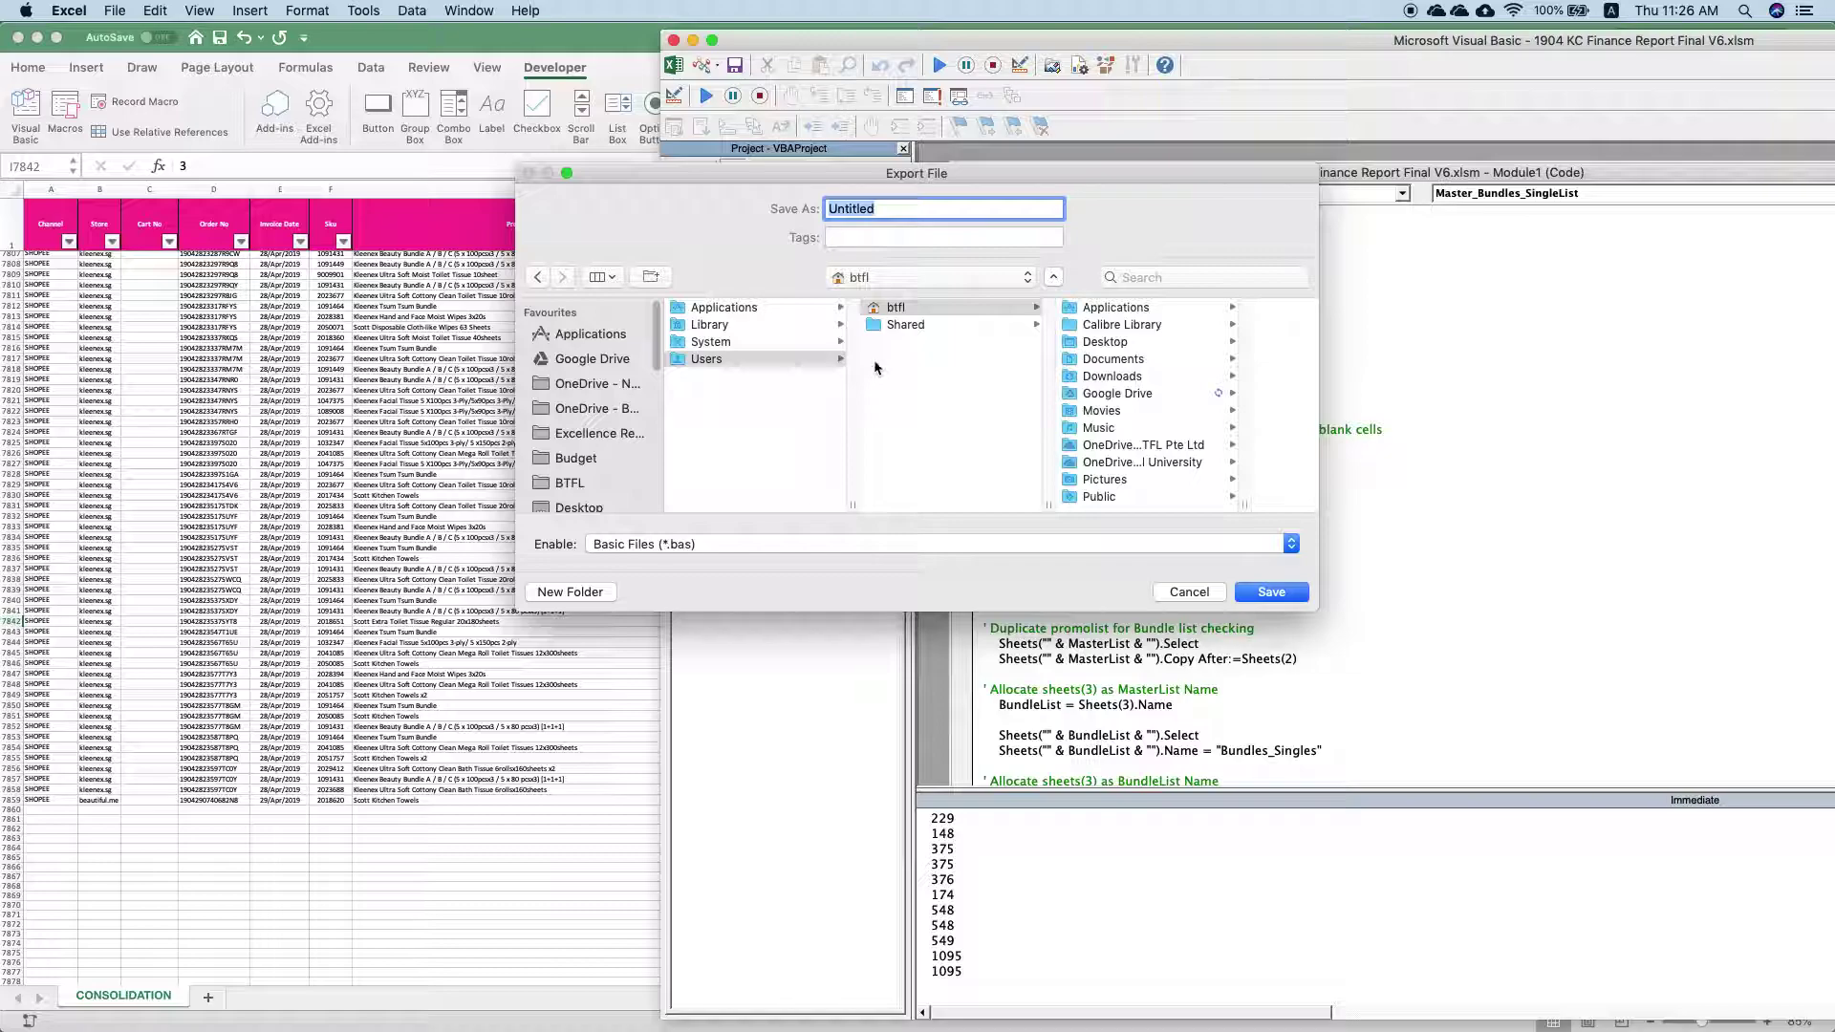
click(571, 483)
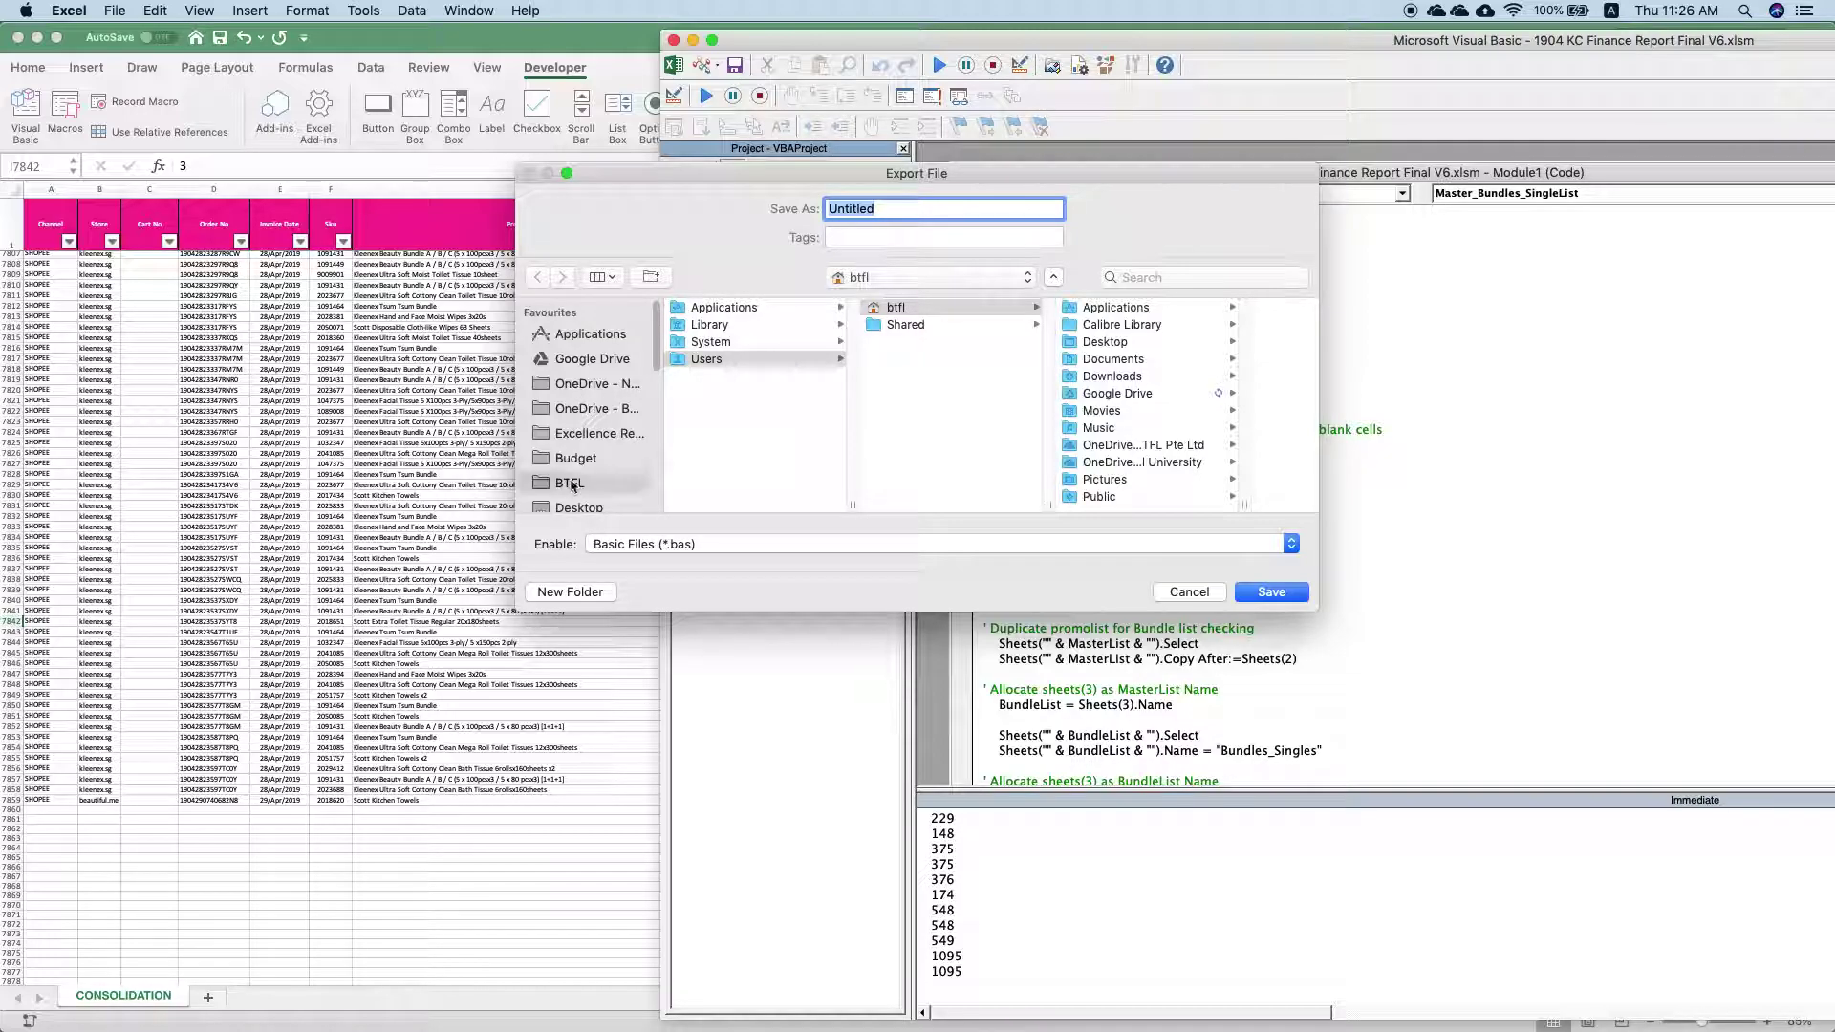
click(786, 363)
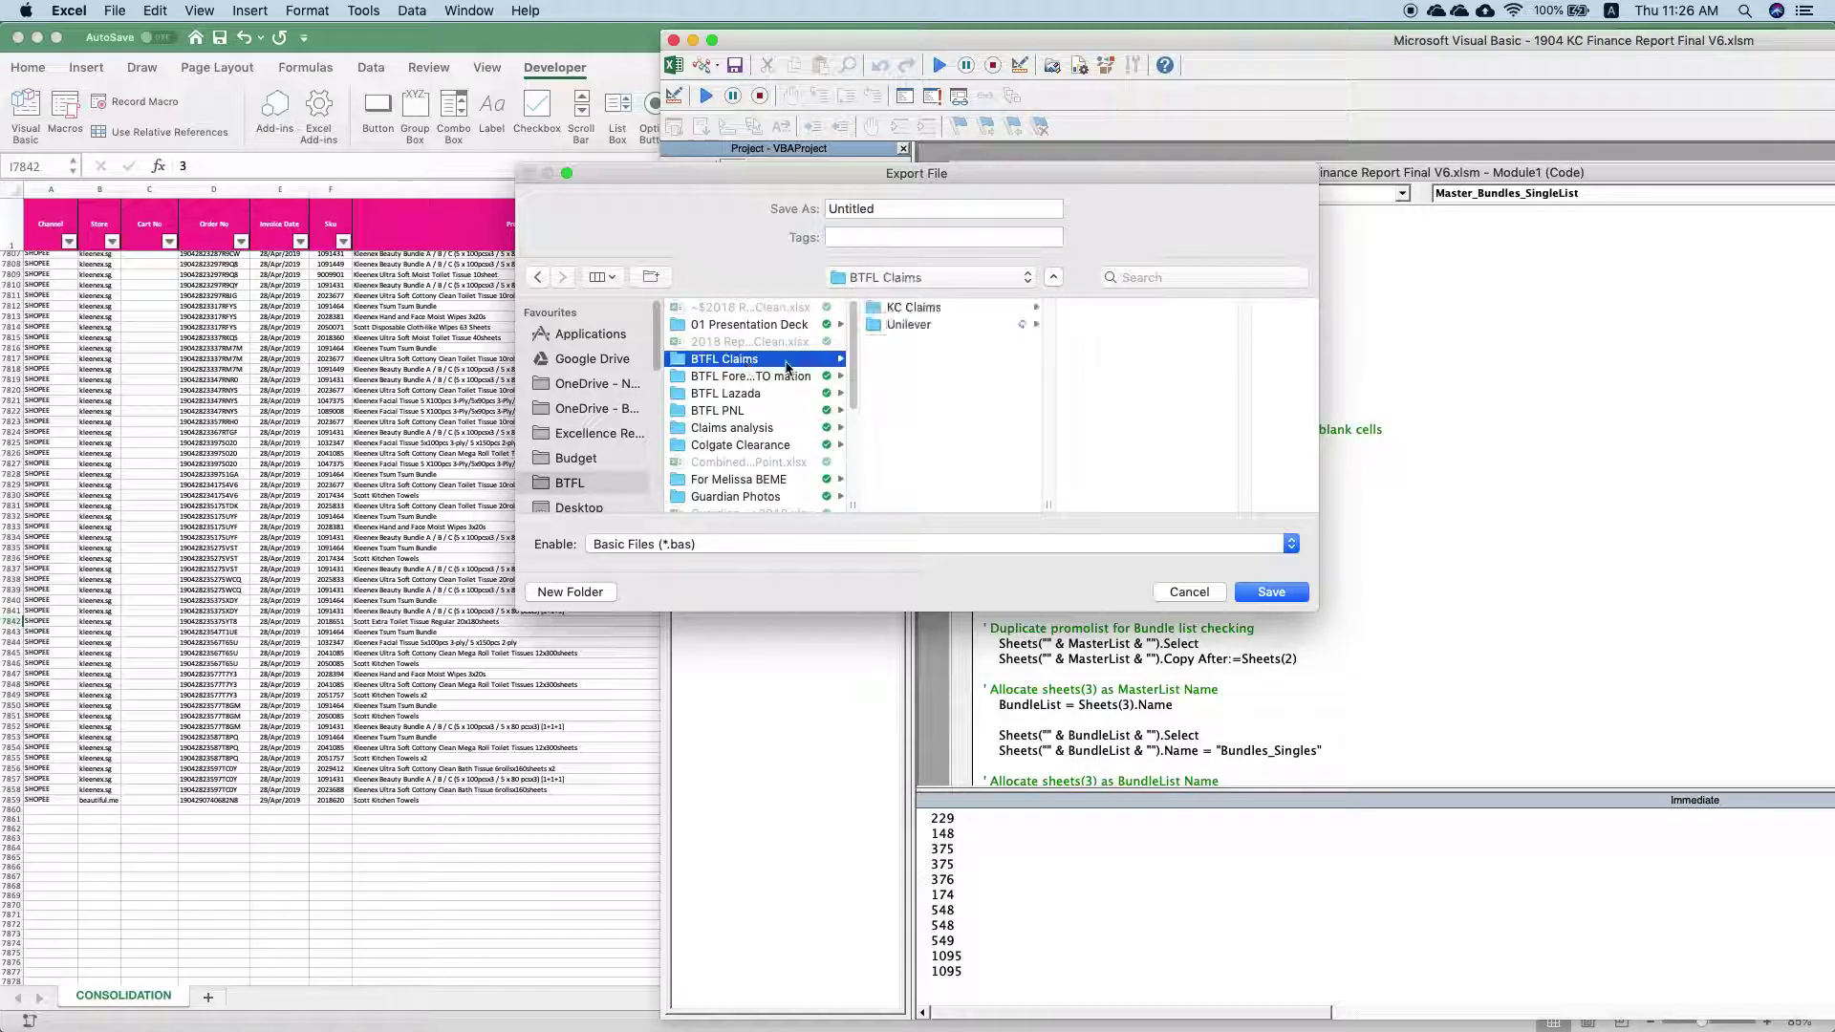
click(950, 325)
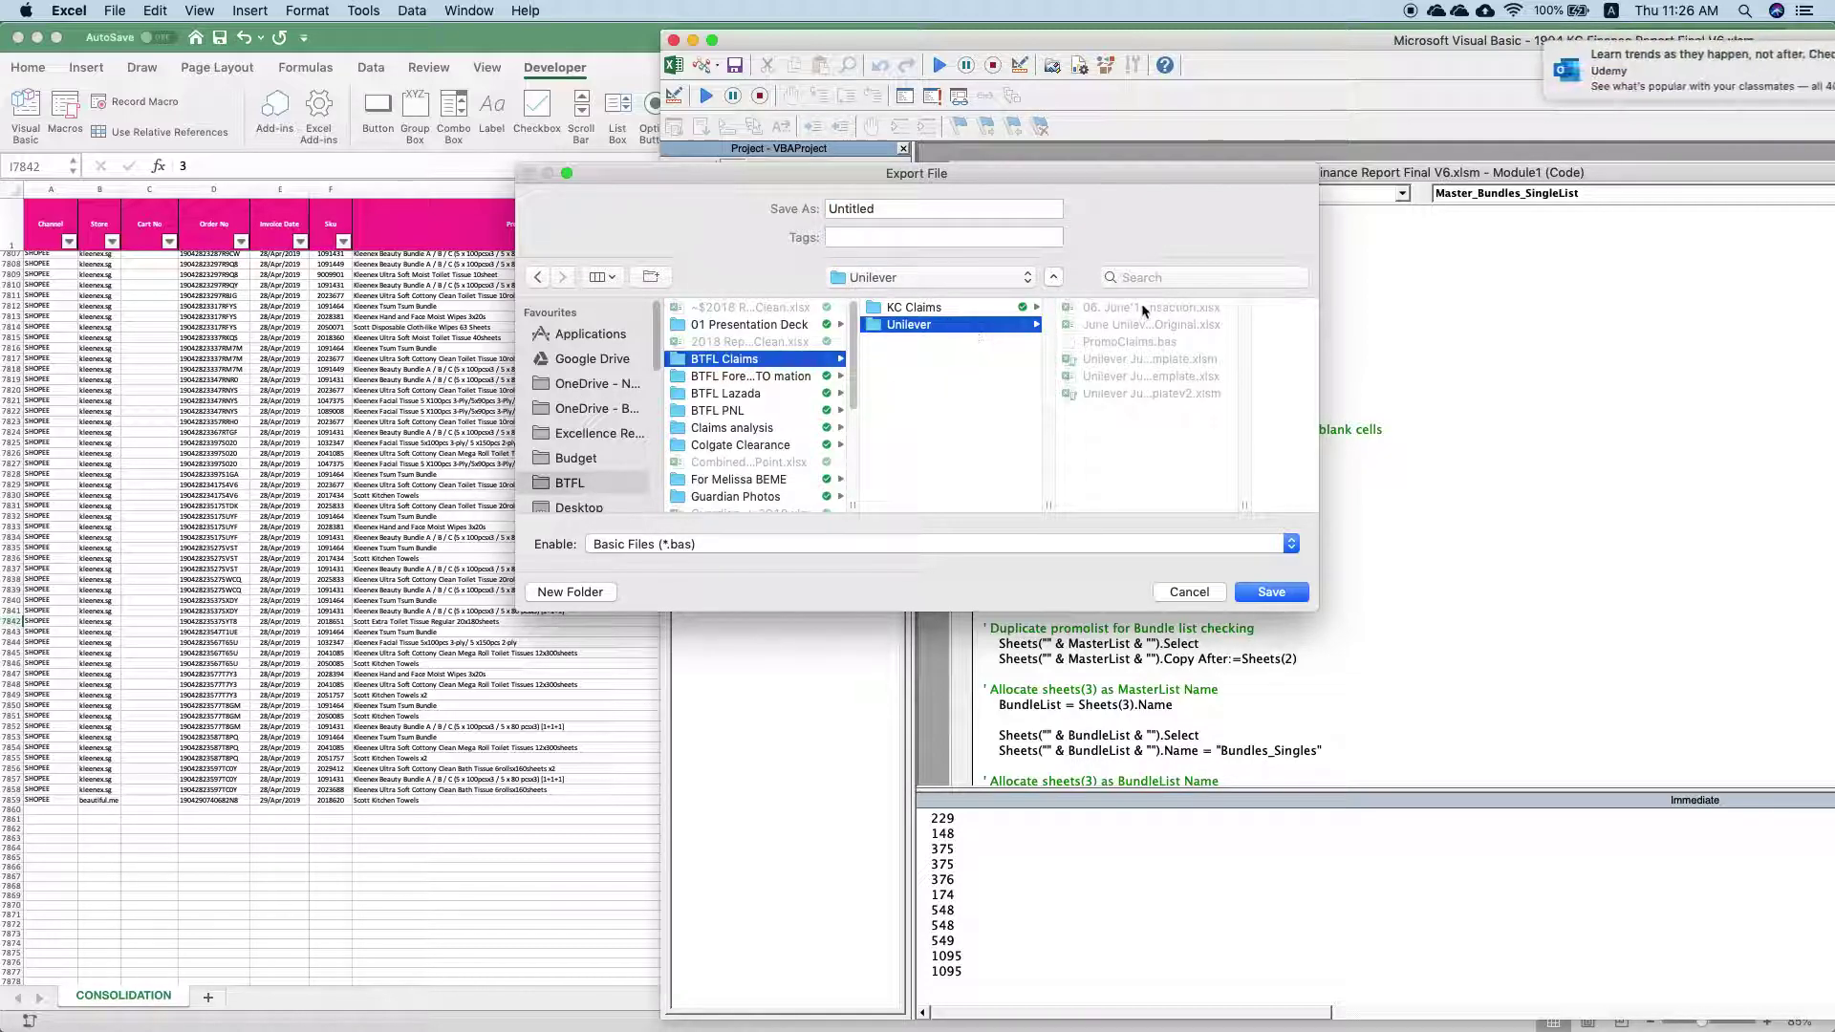
double_click(965, 207)
text(Un)
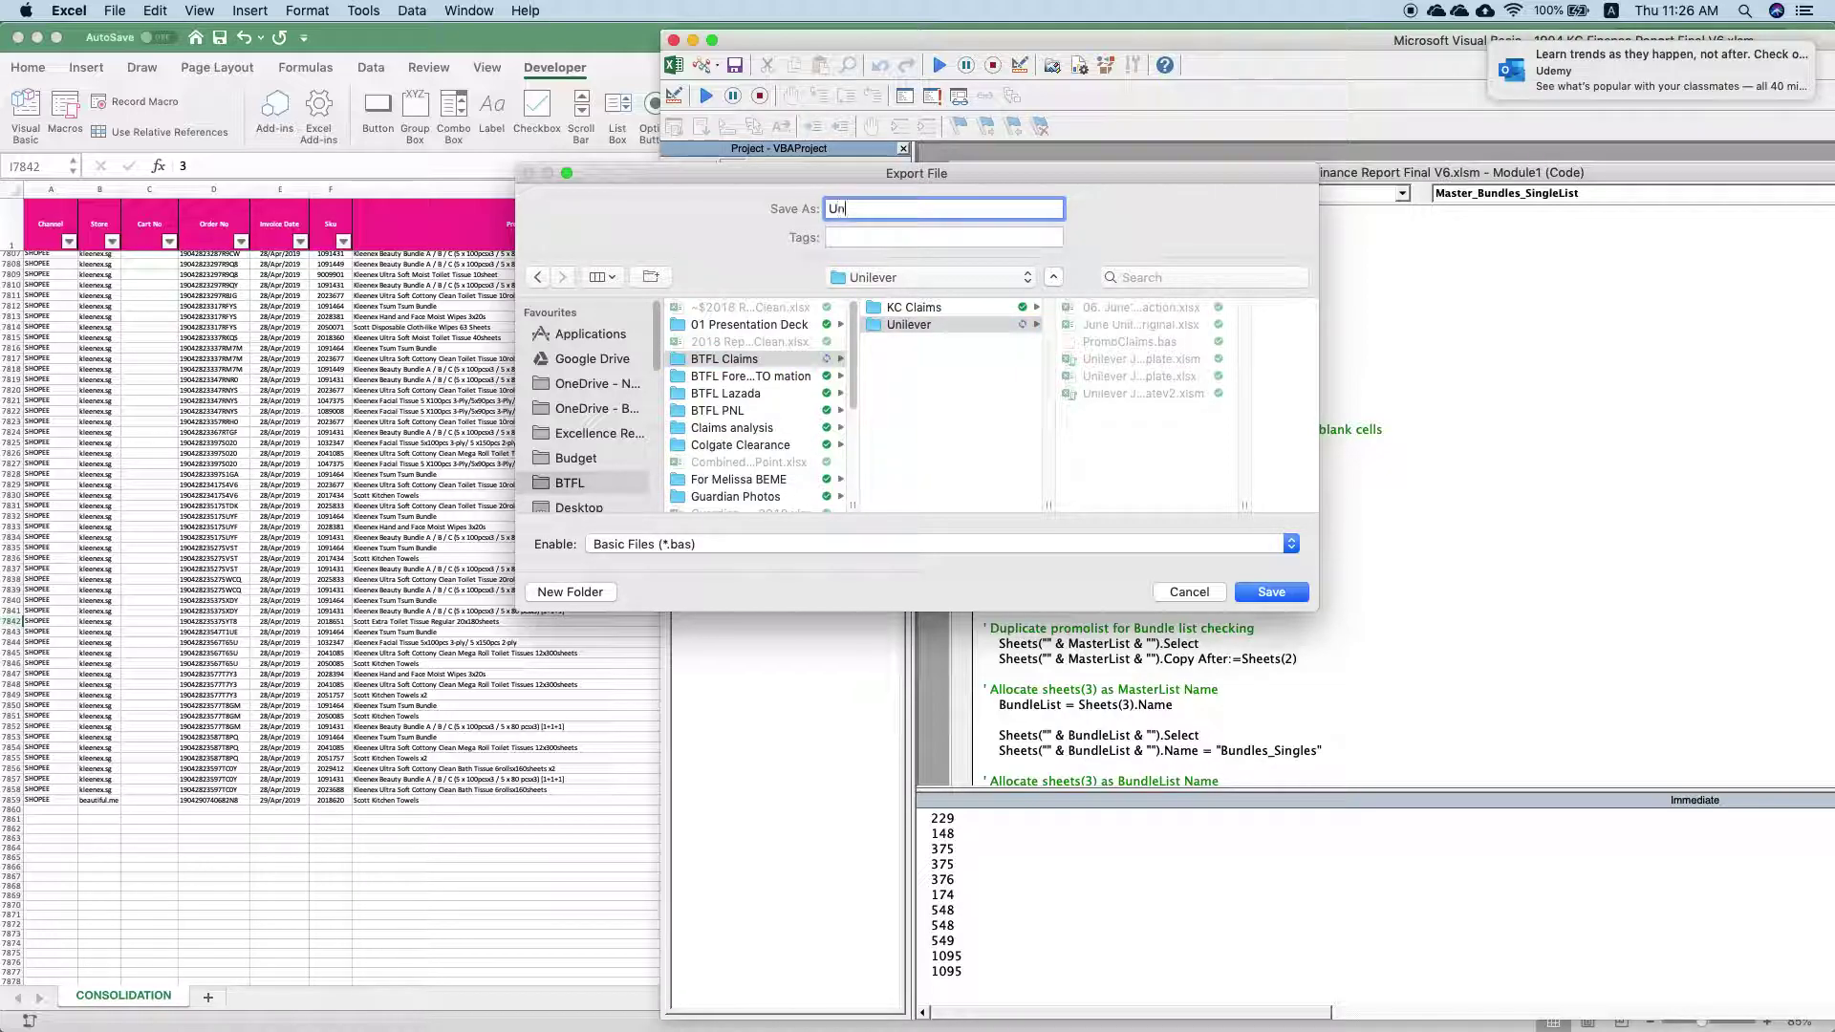
text(ileve)
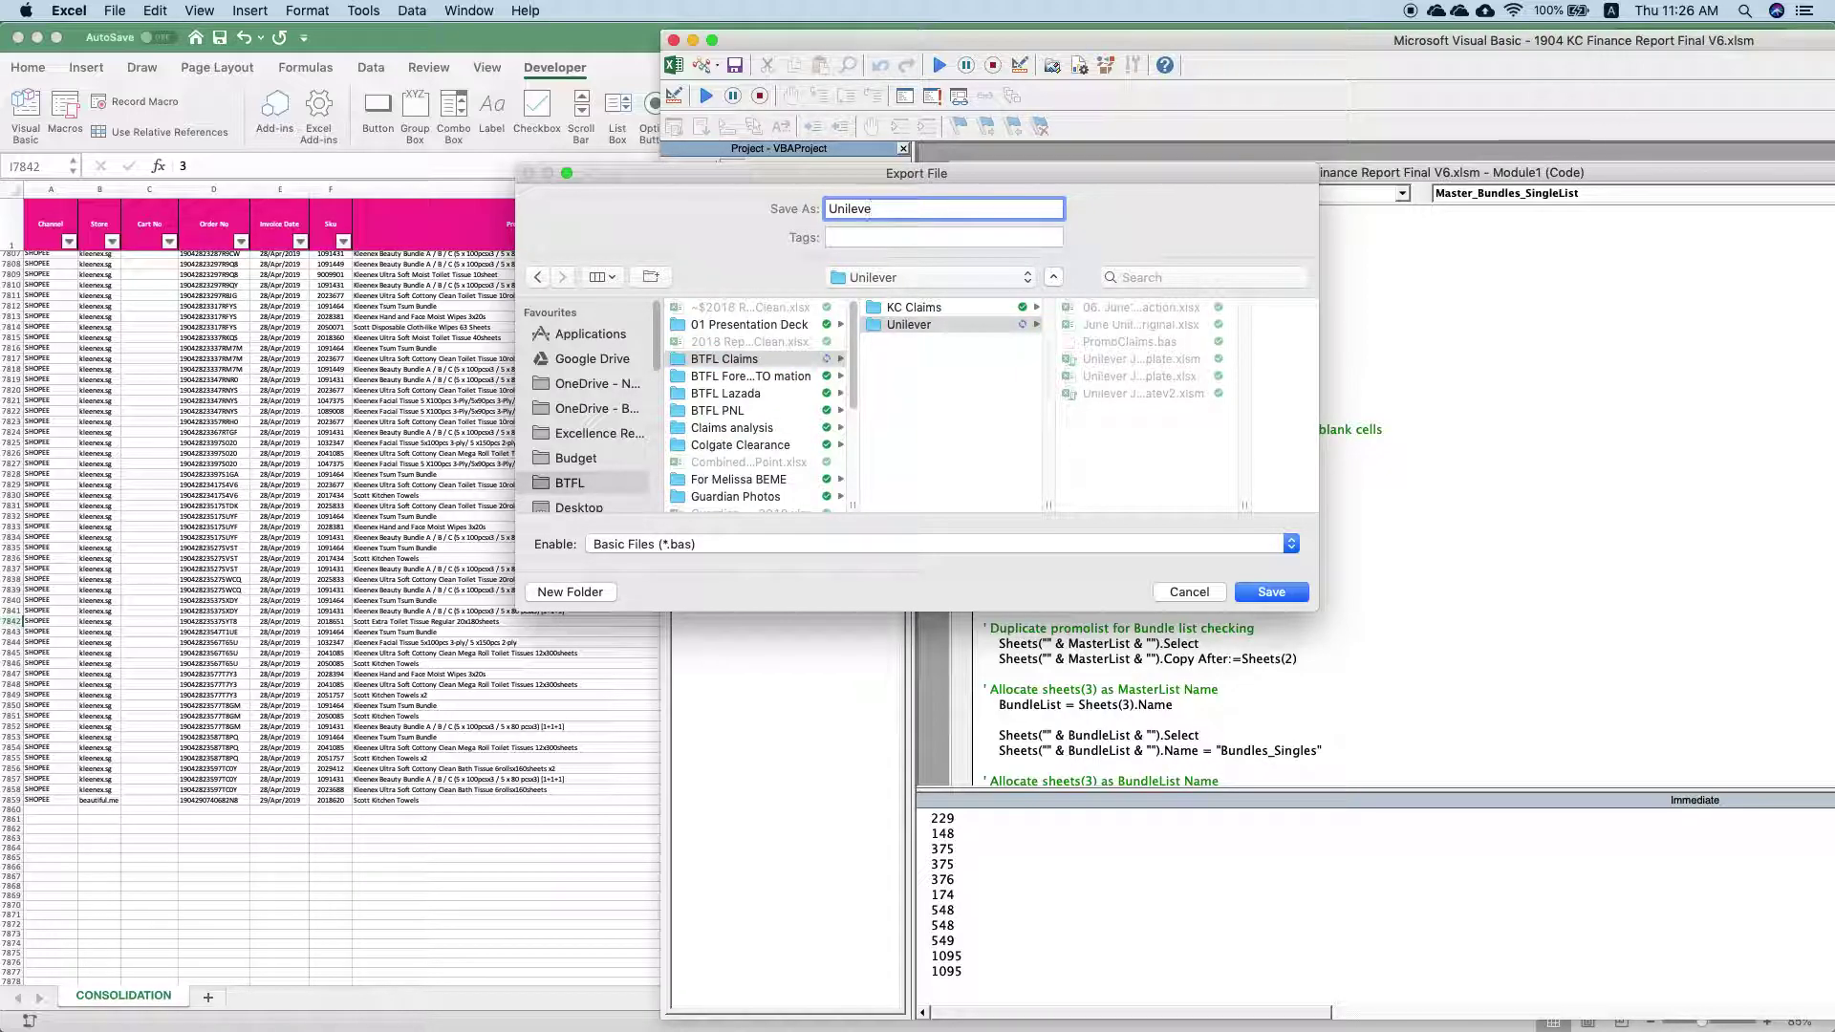
key(BackSpace)
key(BackSpace)
key(BackSpace)
key(BackSpace)
key(BackSpace)
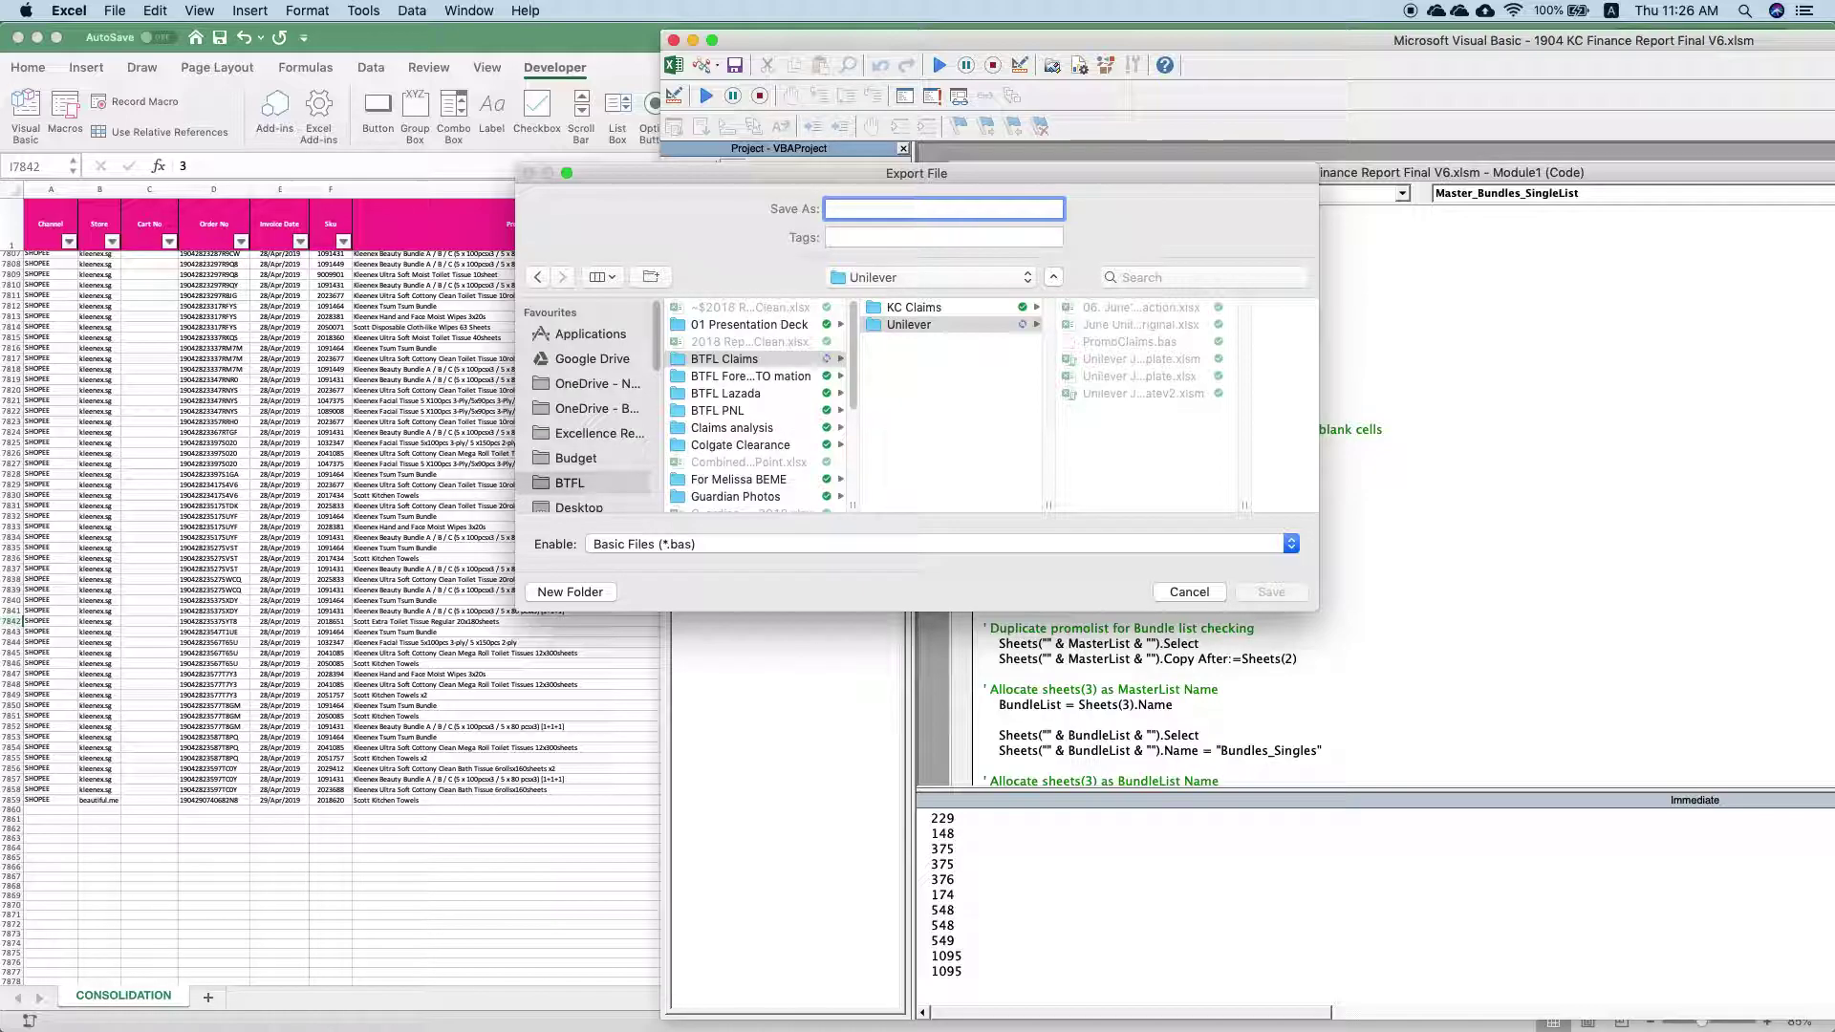
Name the exported module file FinanceClaims and save it
text(Finance)
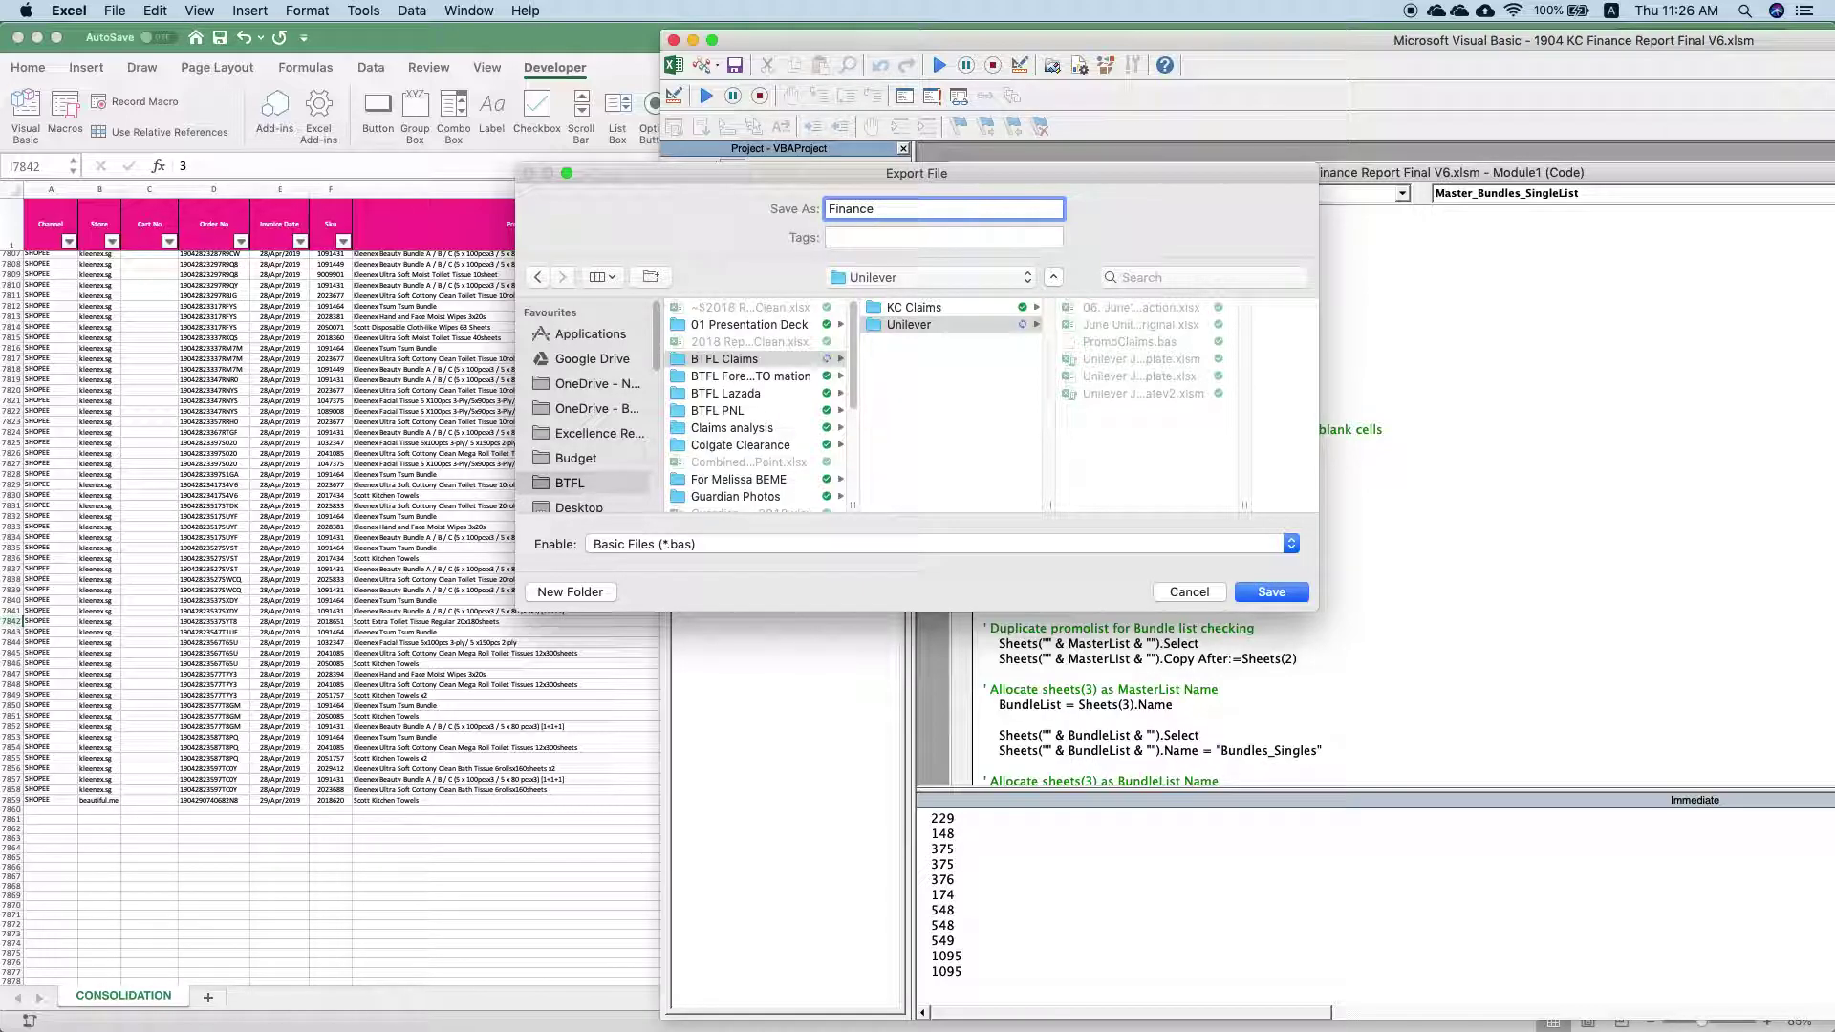
text(Claims)
click(1248, 603)
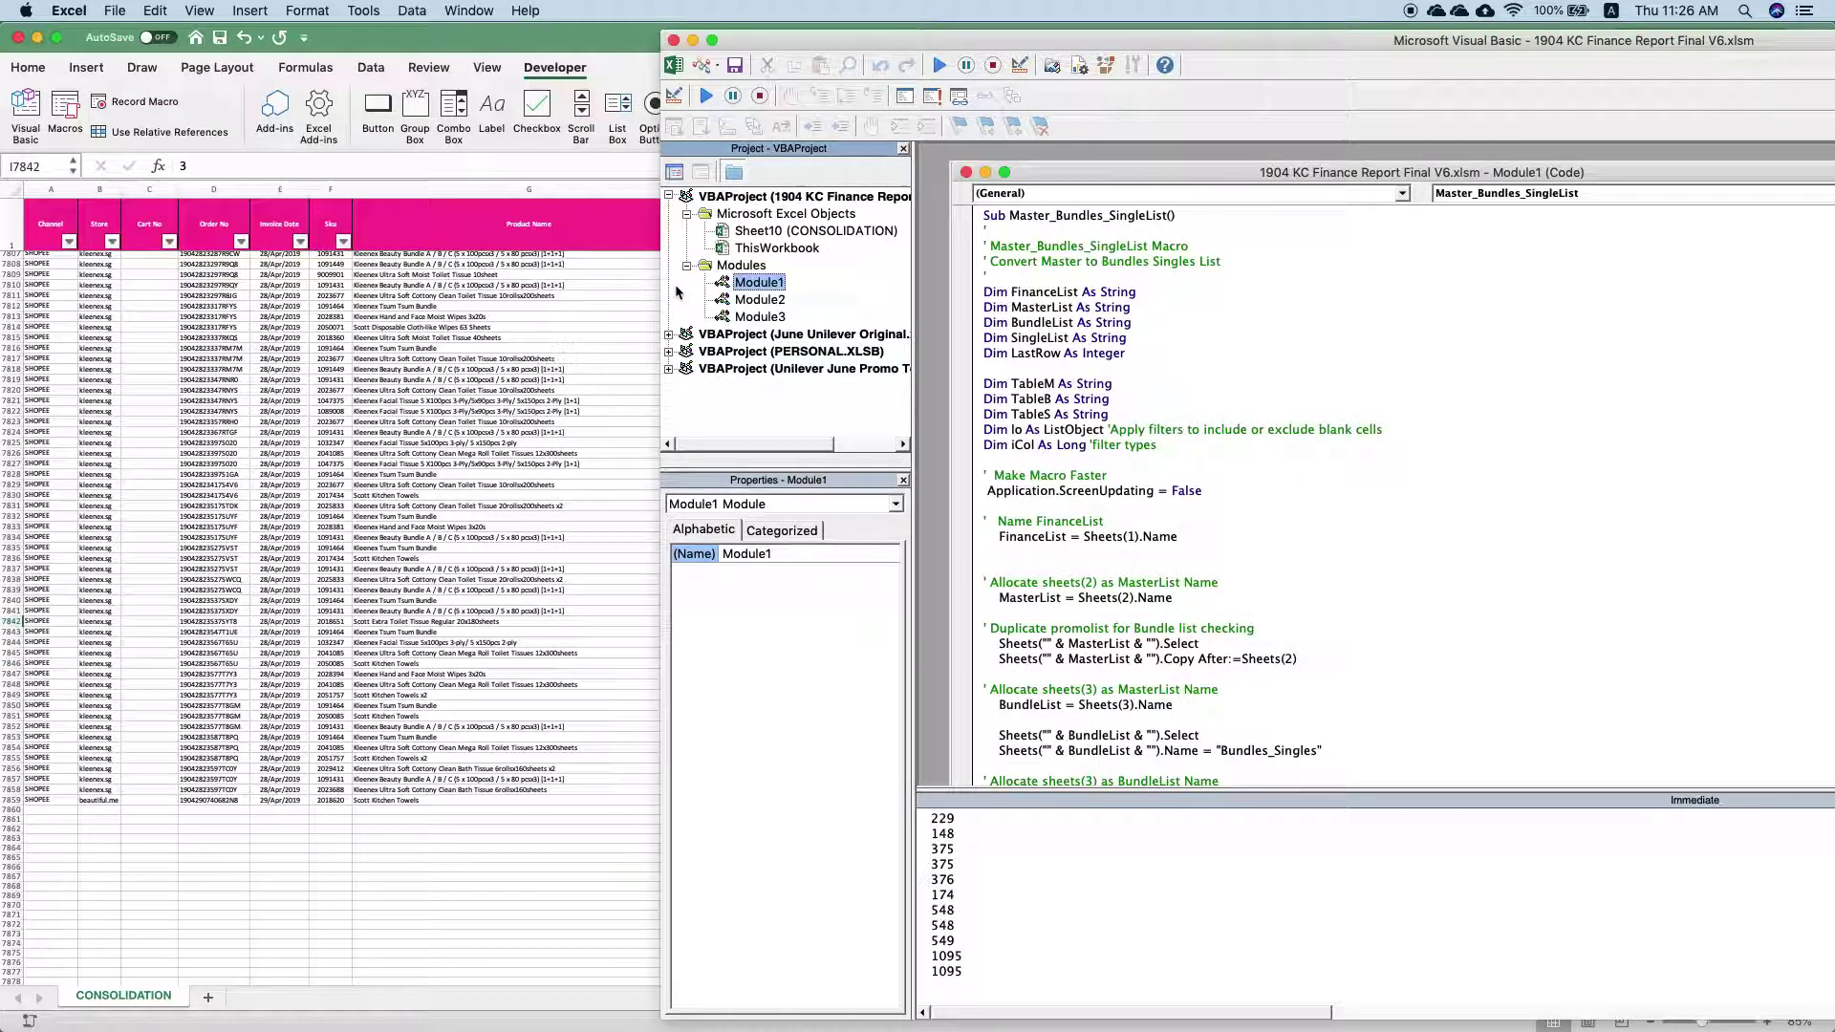
Expand the June Unilever Original project to list its objects
click(669, 369)
click(669, 196)
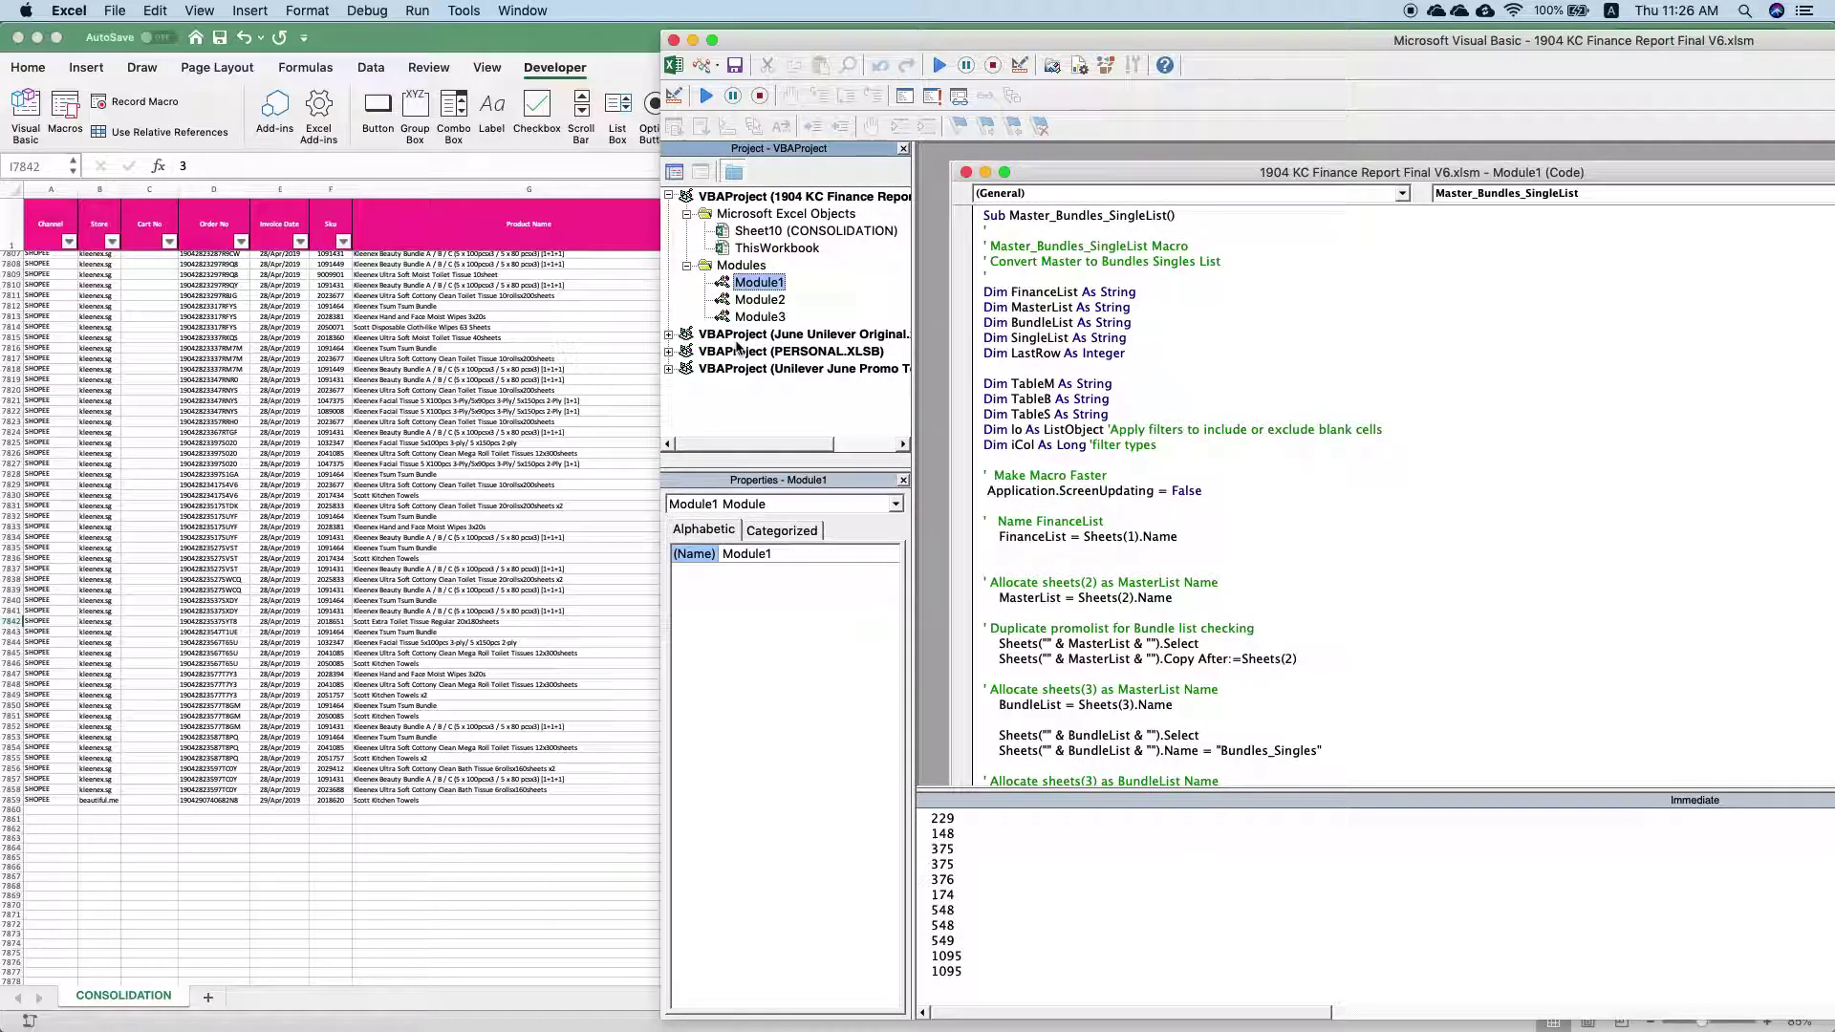
click(670, 335)
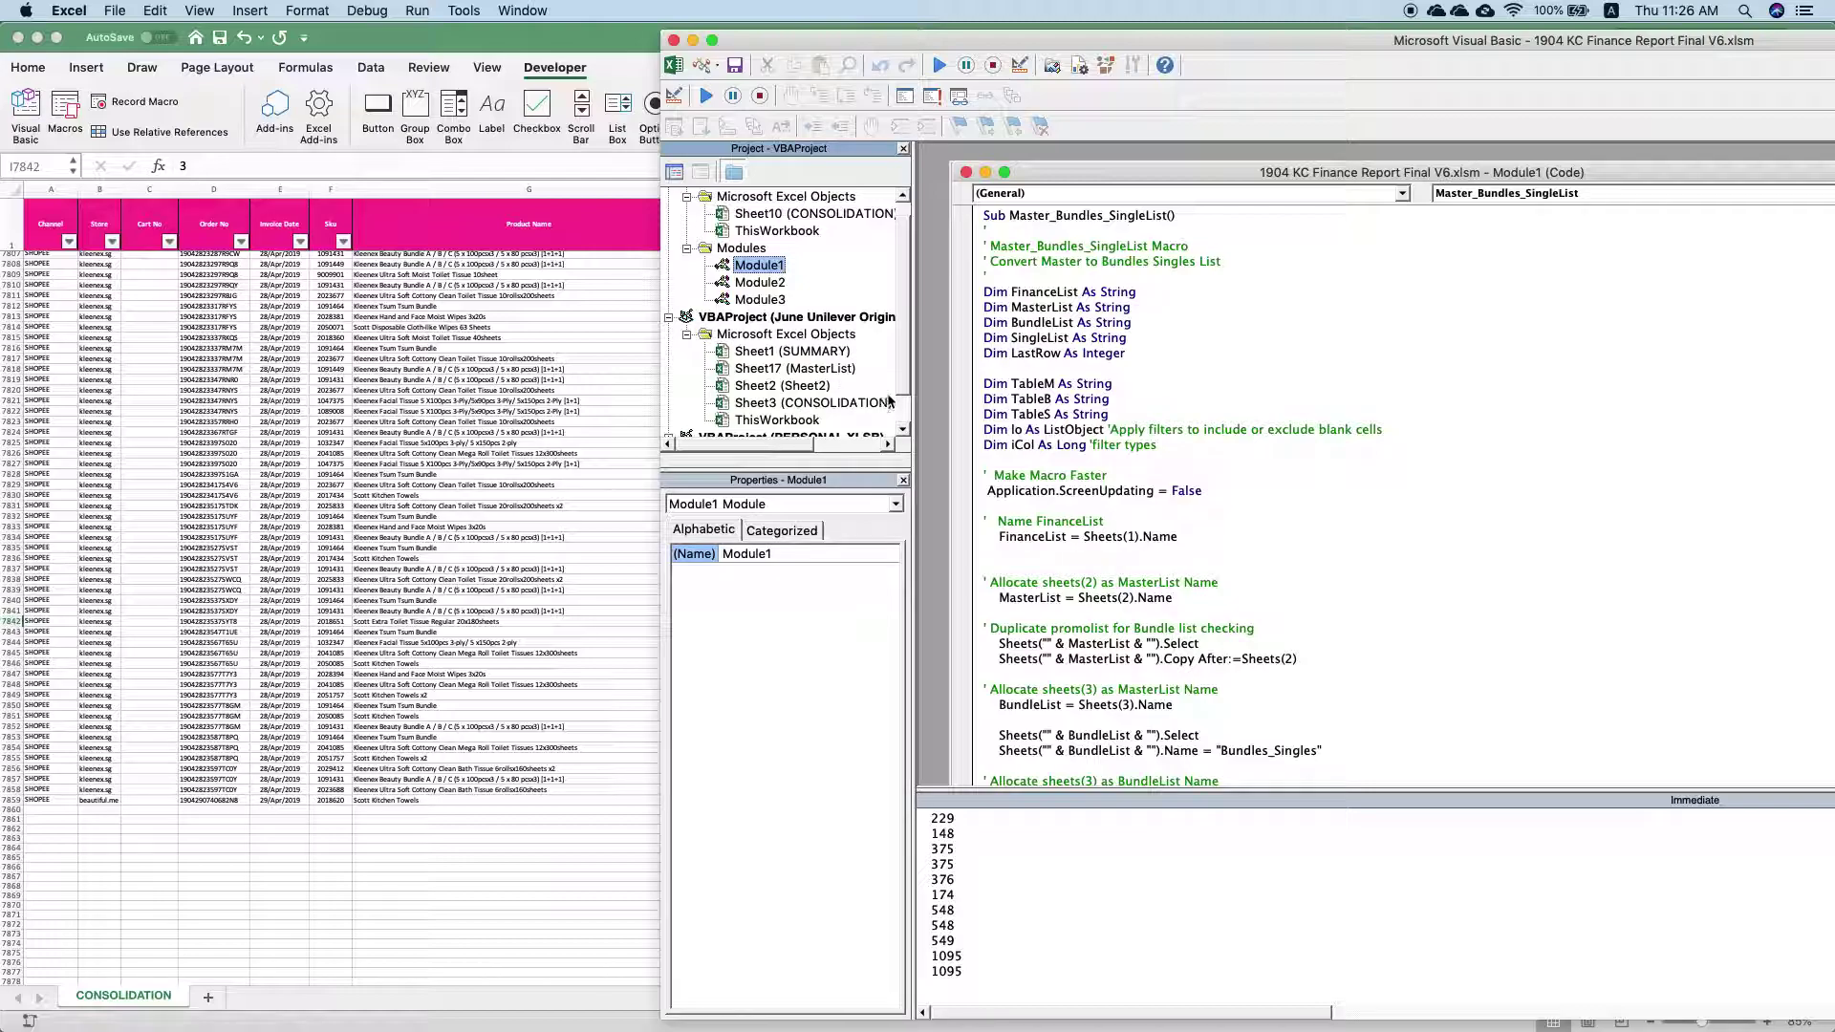
Try inserting a new module into the June Unilever Original project, and remove it again
scroll(860, 382, down, 2)
click(784, 299)
right_click(778, 301)
mouse_move(841, 364)
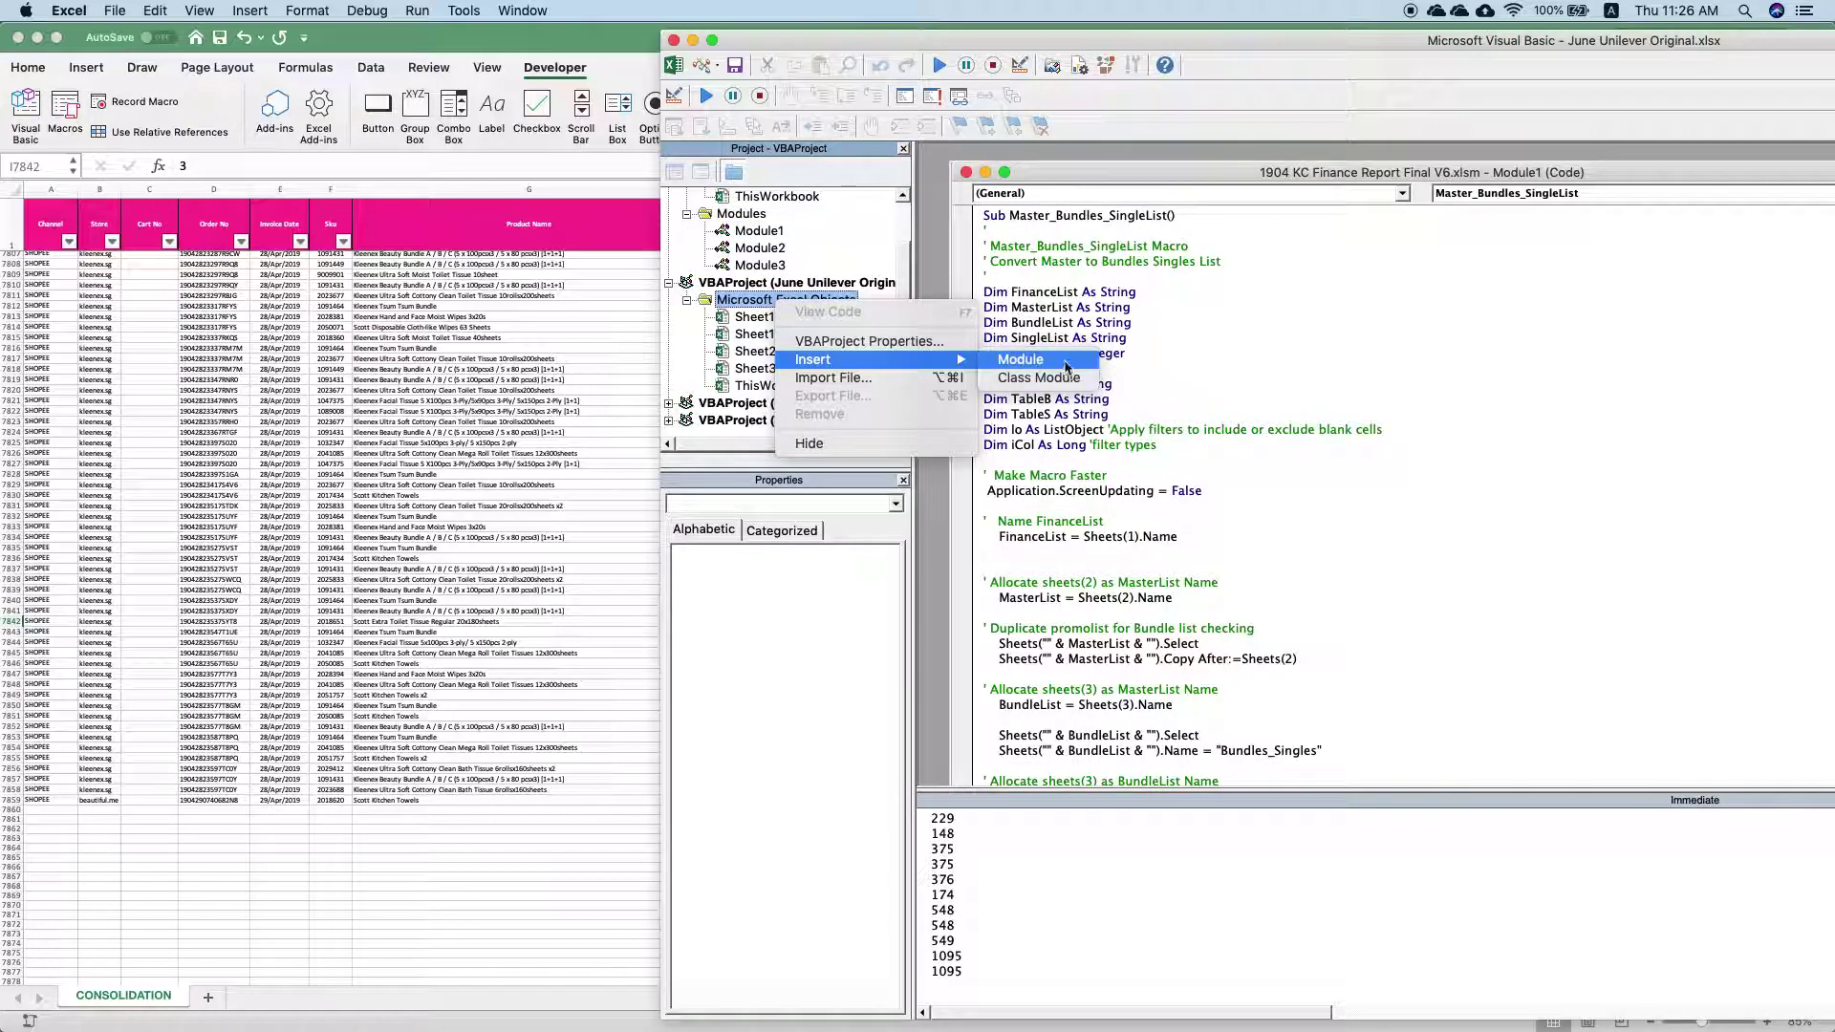
click(1020, 360)
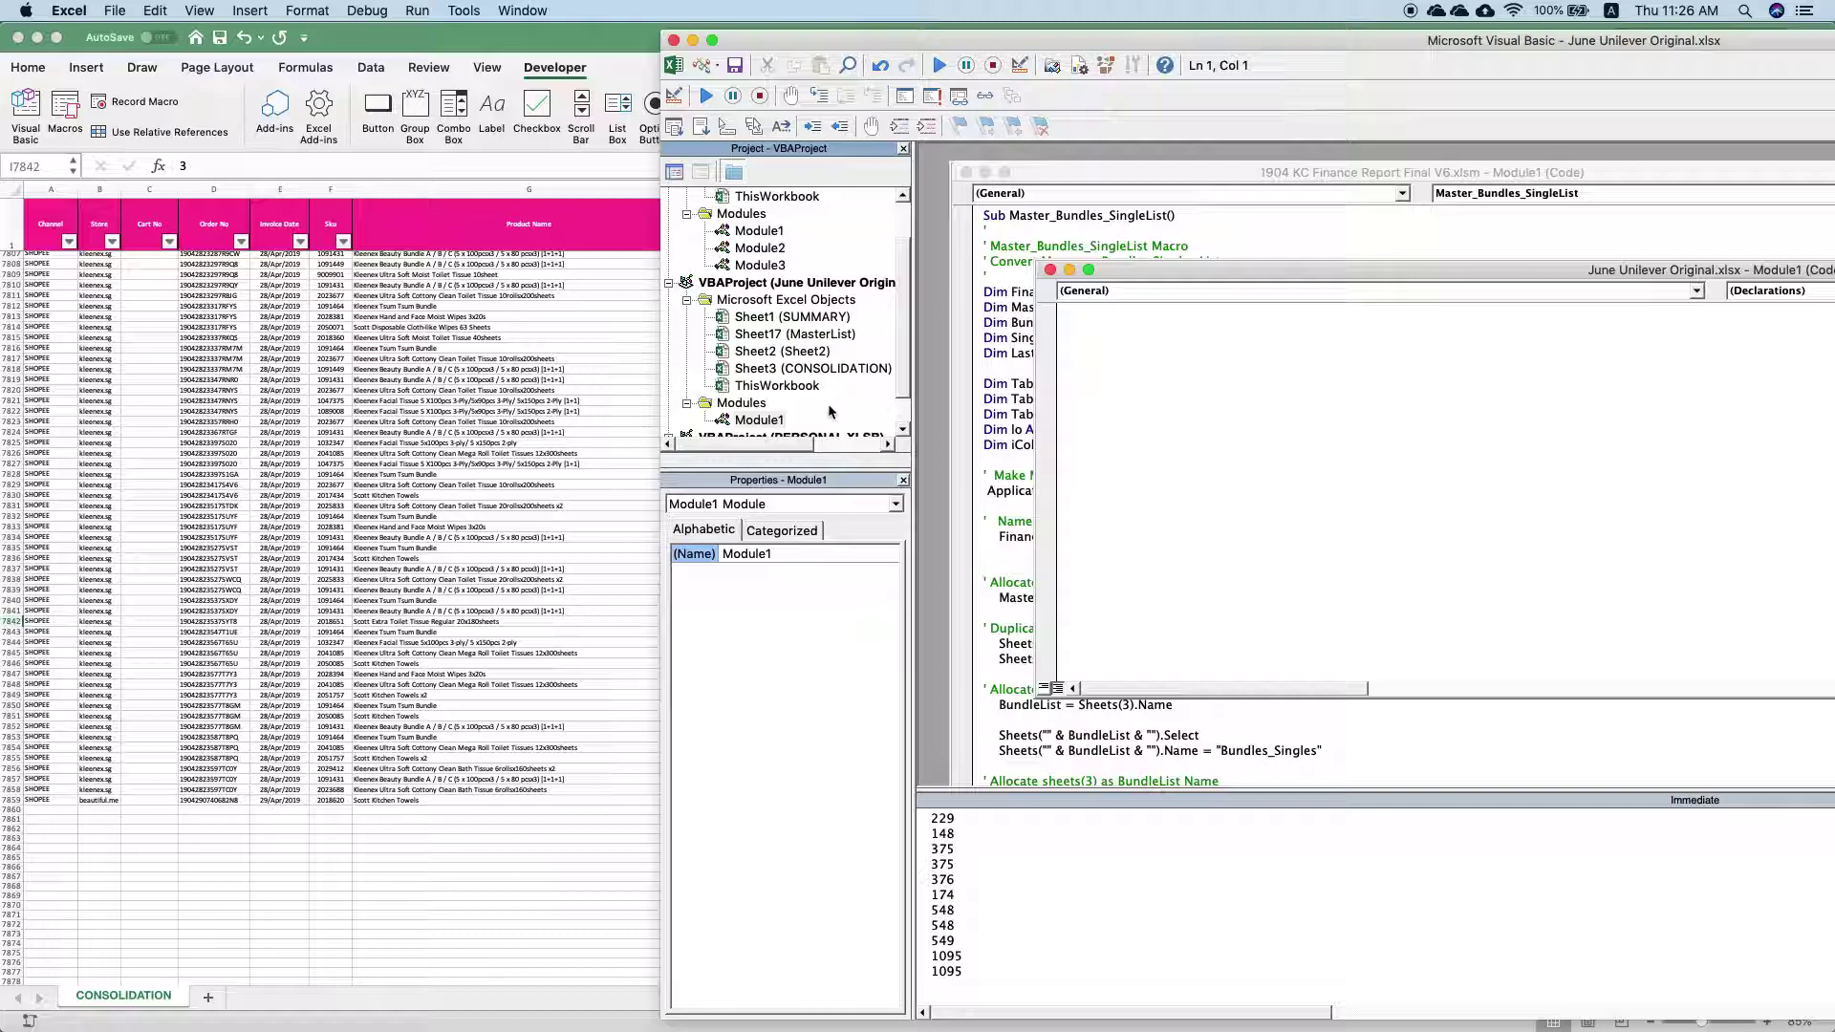
right_click(777, 414)
click(845, 531)
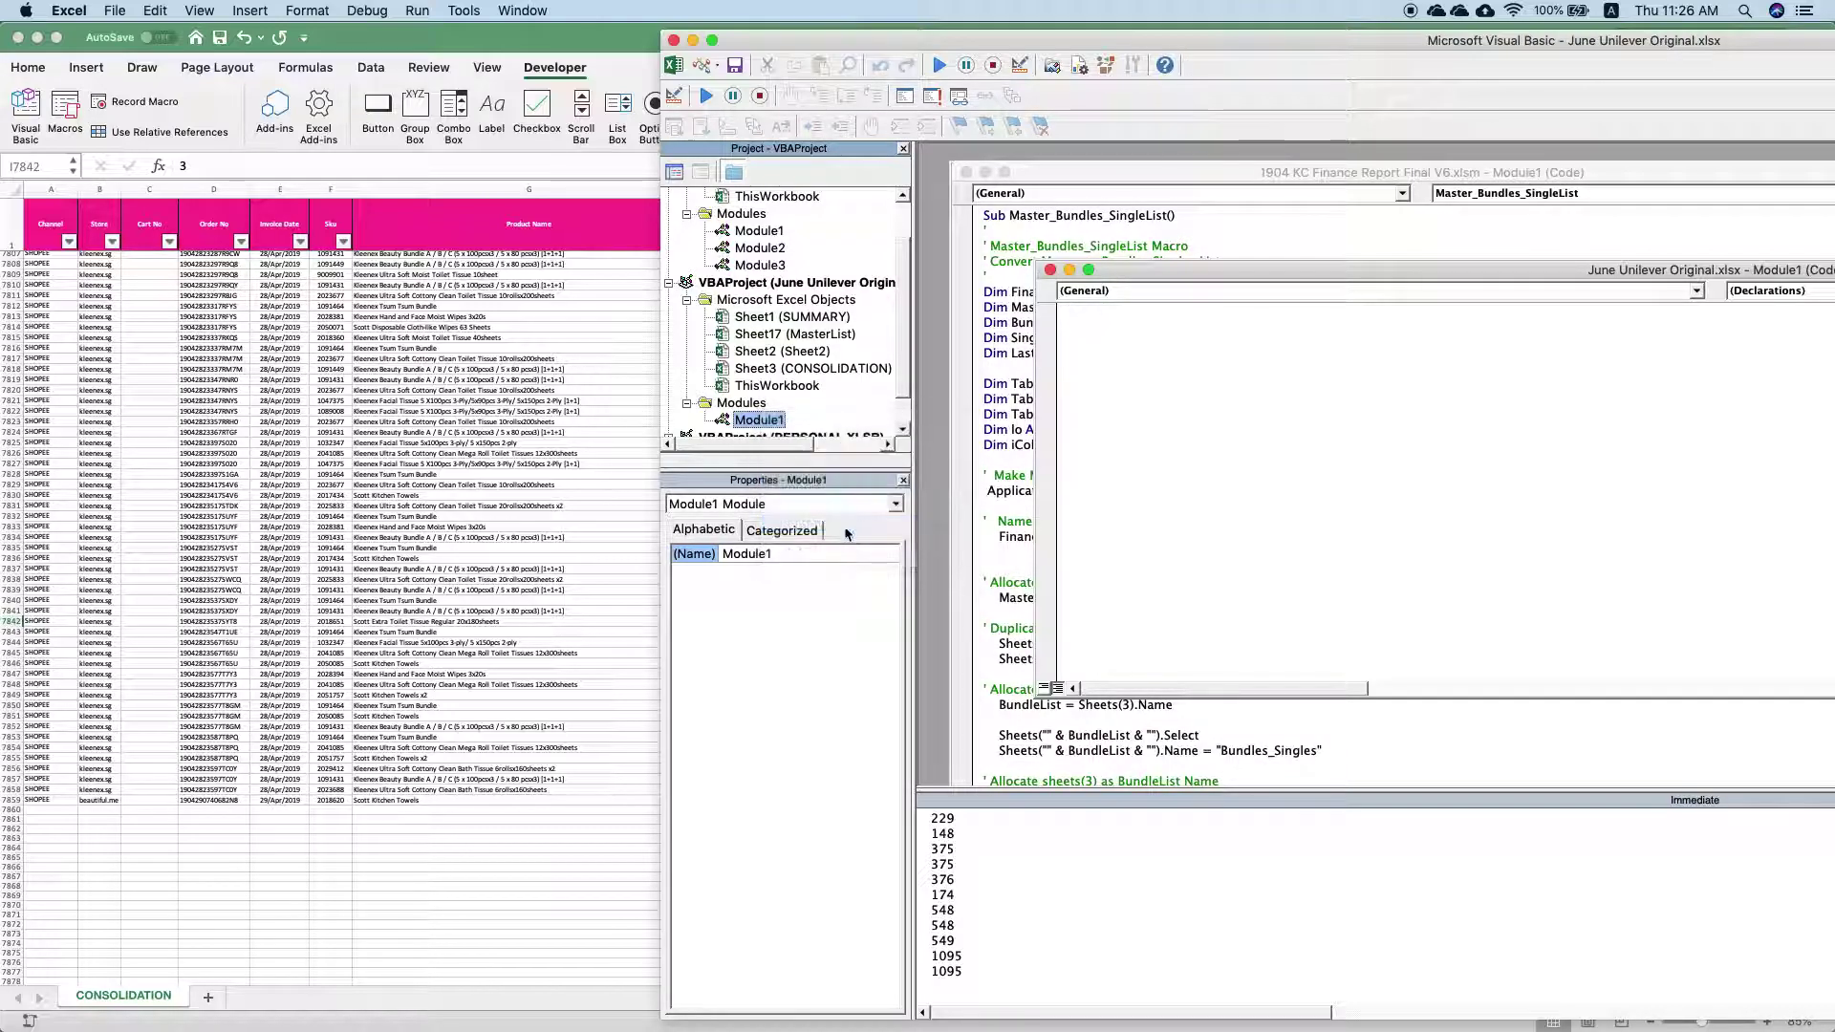
click(852, 361)
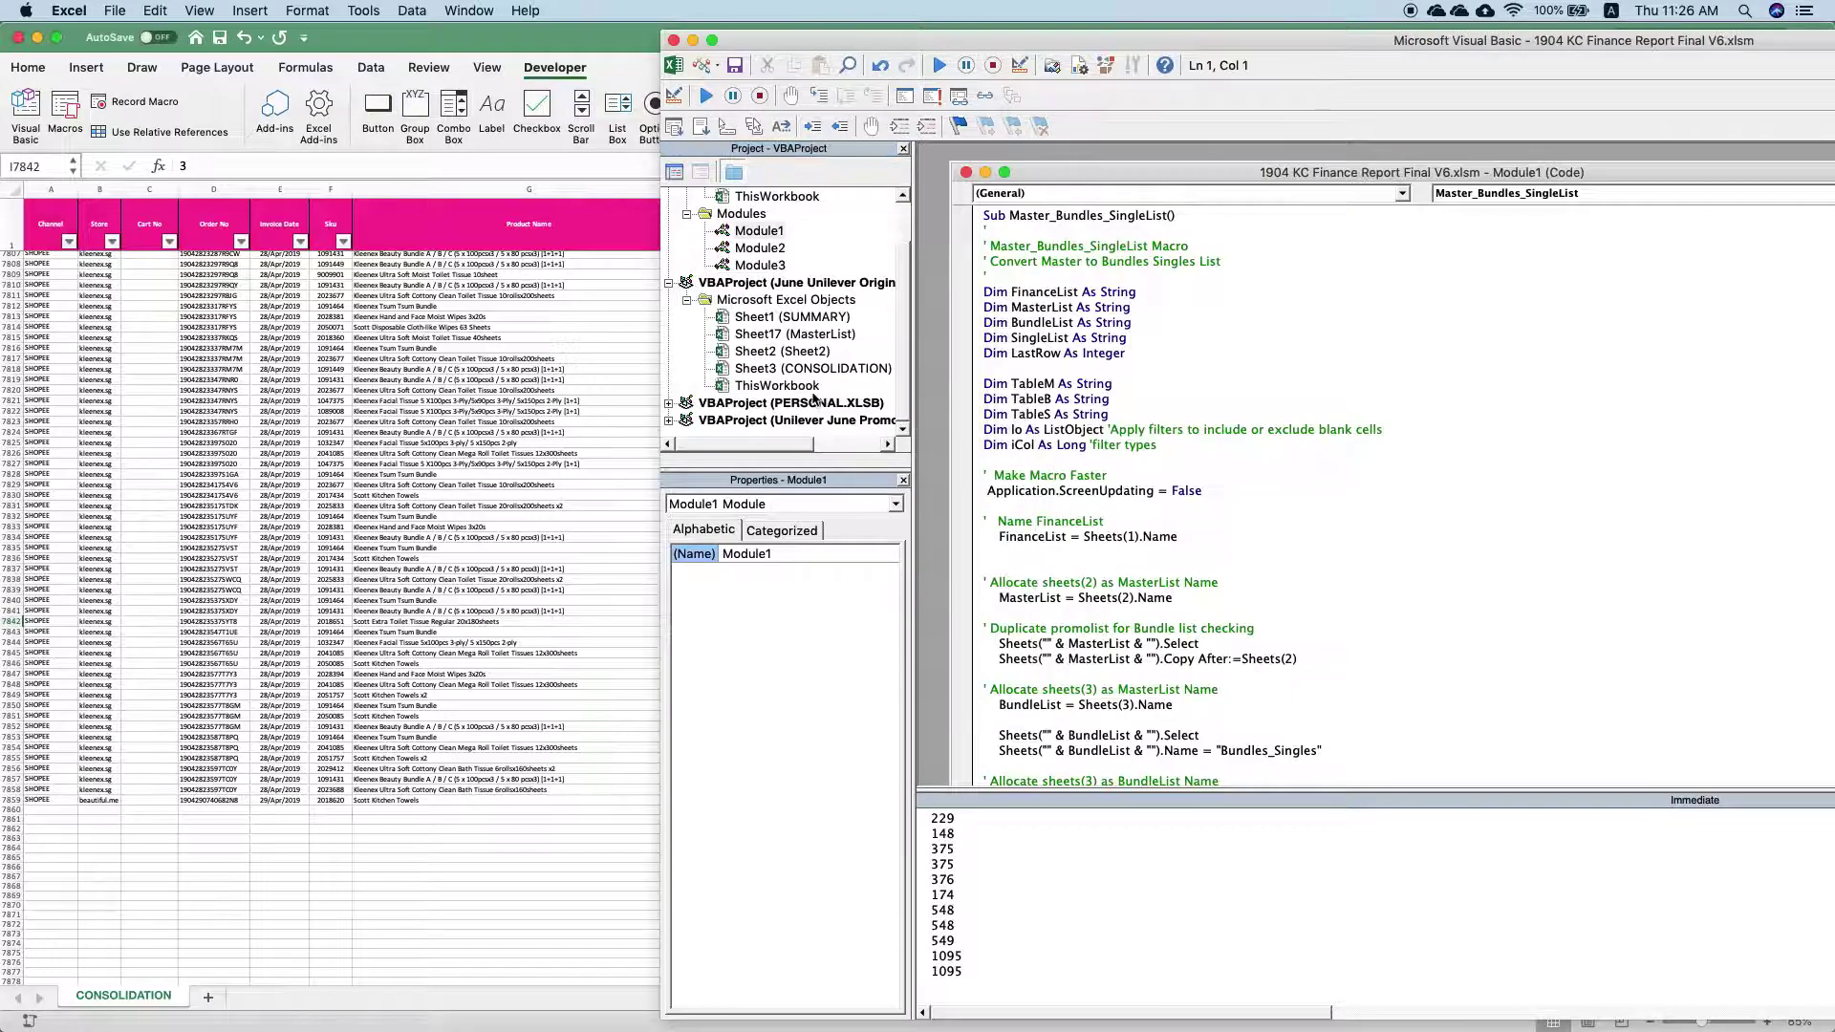
Import FinanceClaims.bas from the Unilever folder inside BTFL Claims into the June Unilever Original project
click(803, 302)
right_click(812, 284)
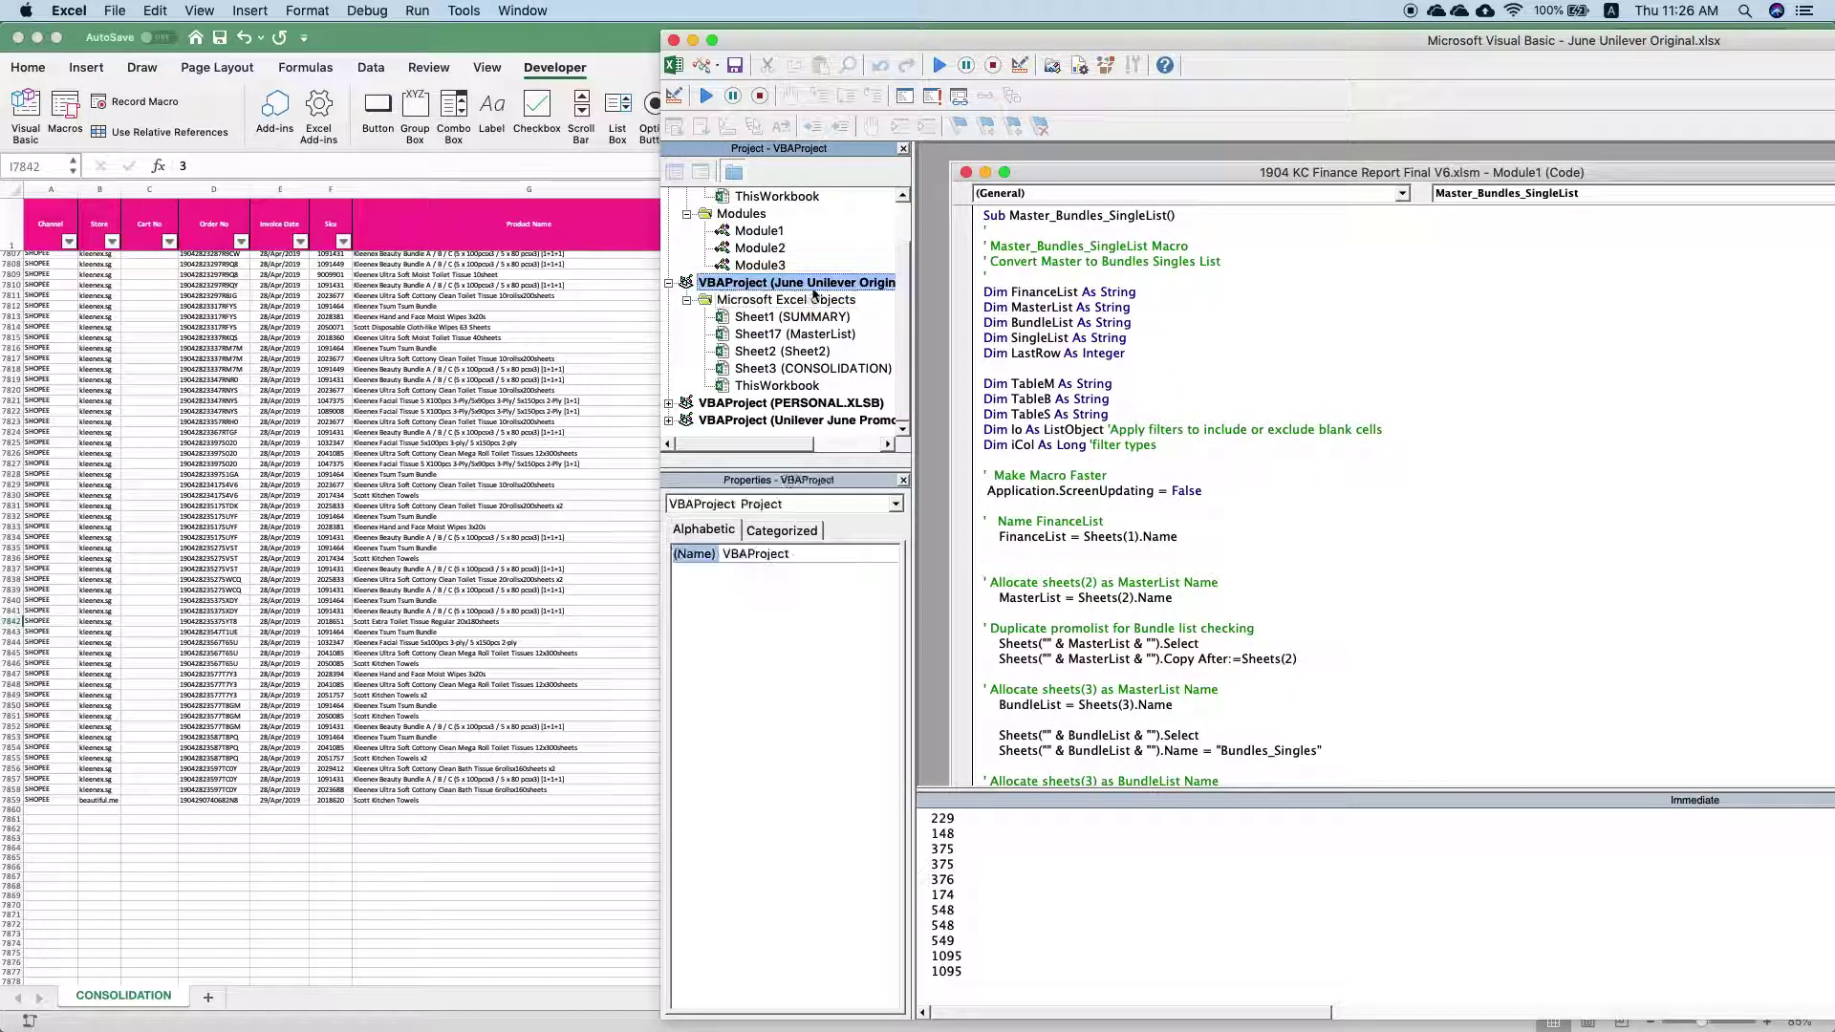
click(876, 362)
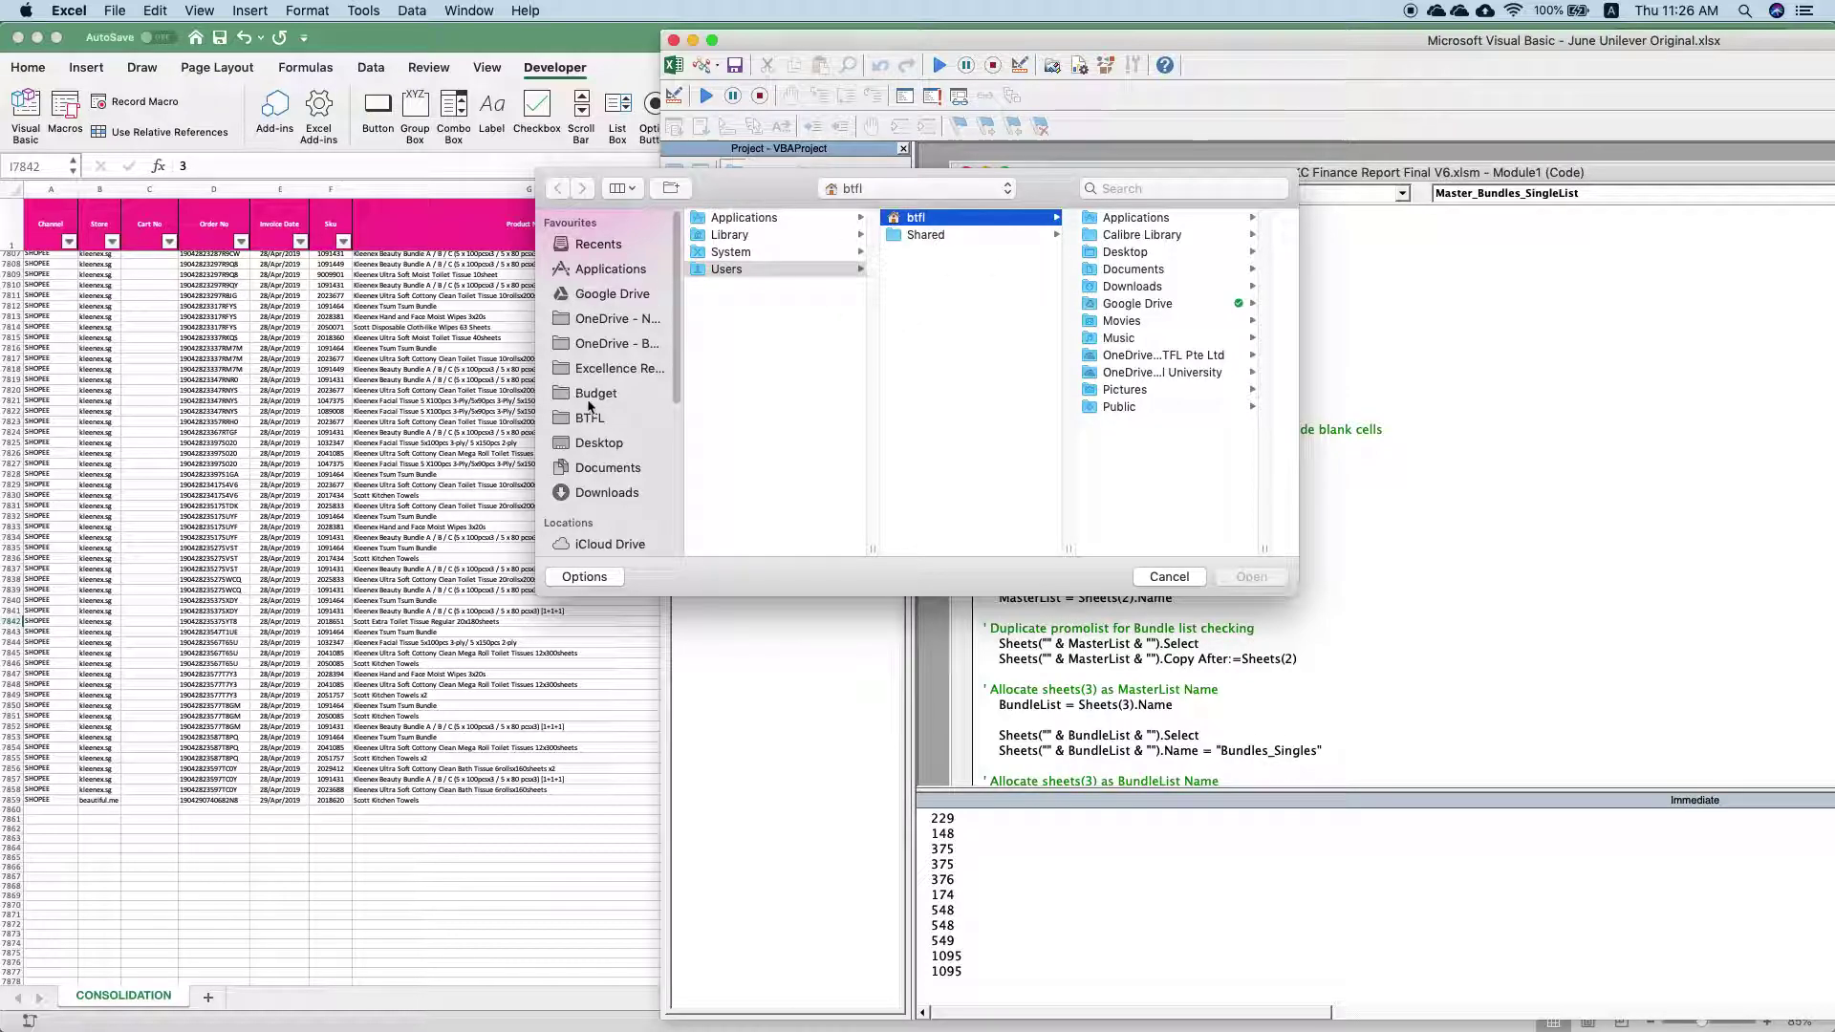
click(590, 419)
click(745, 270)
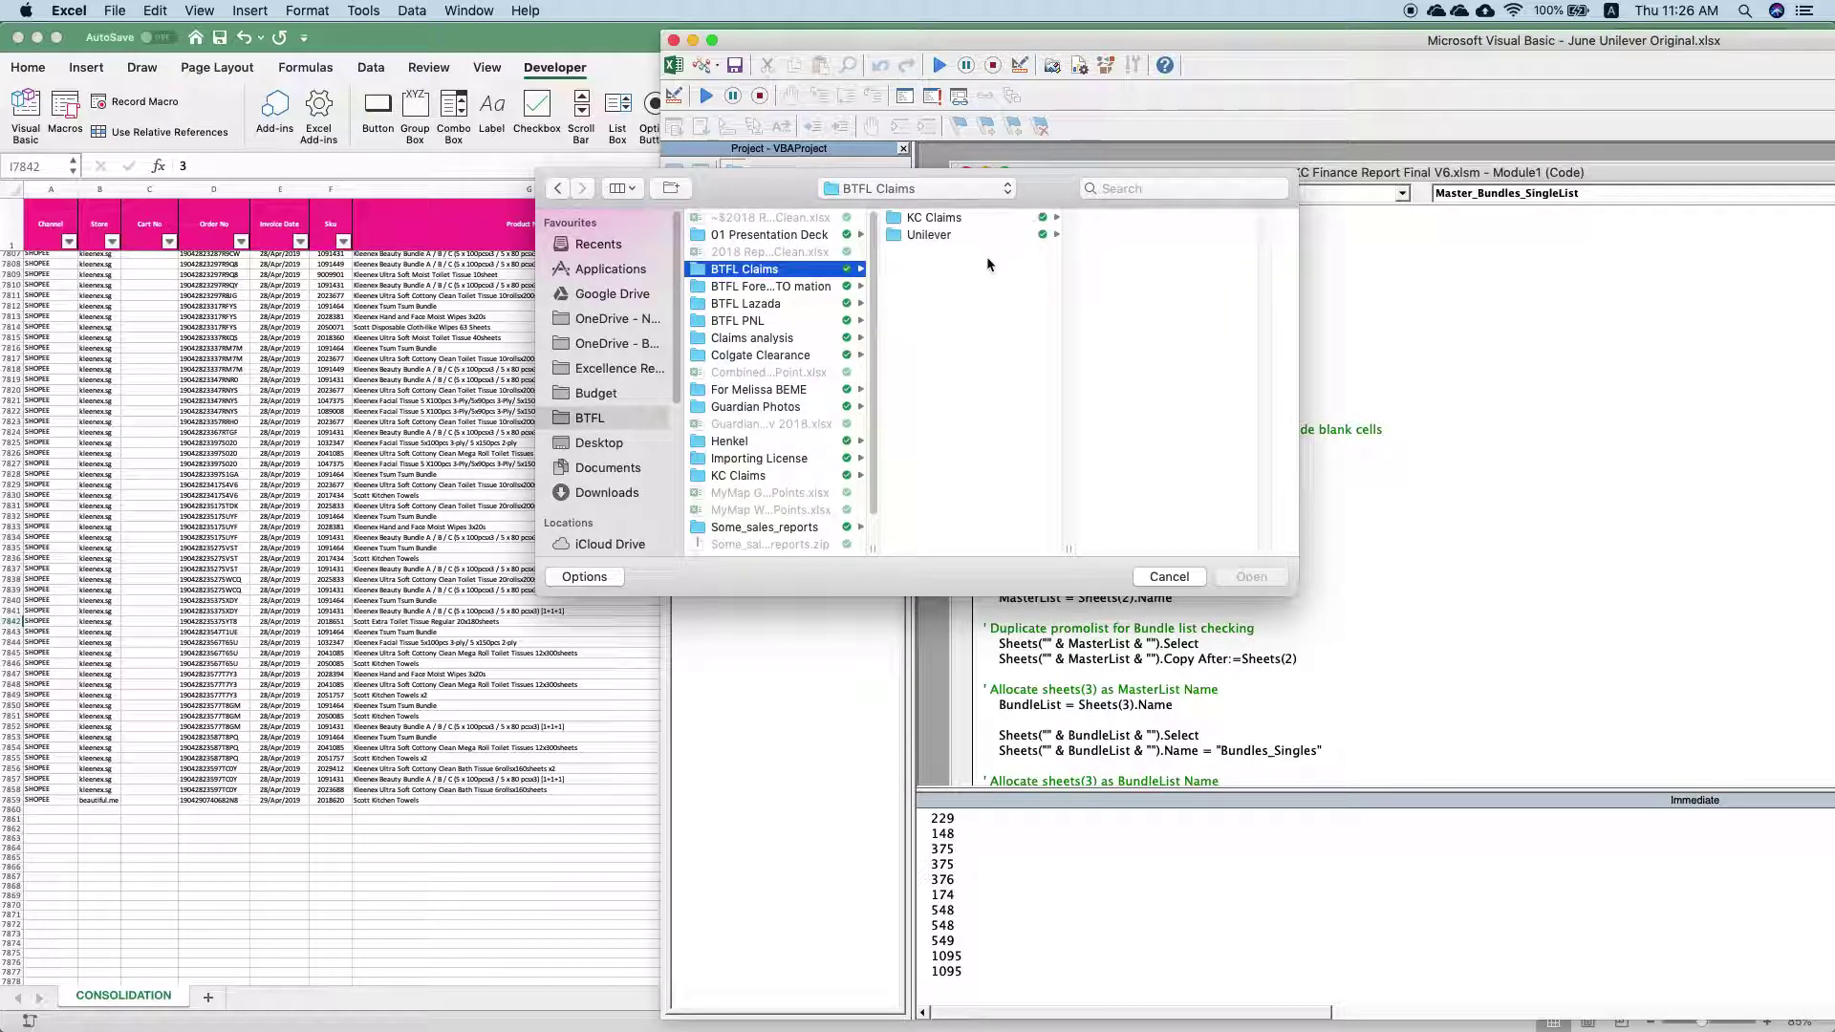
click(973, 237)
click(1152, 270)
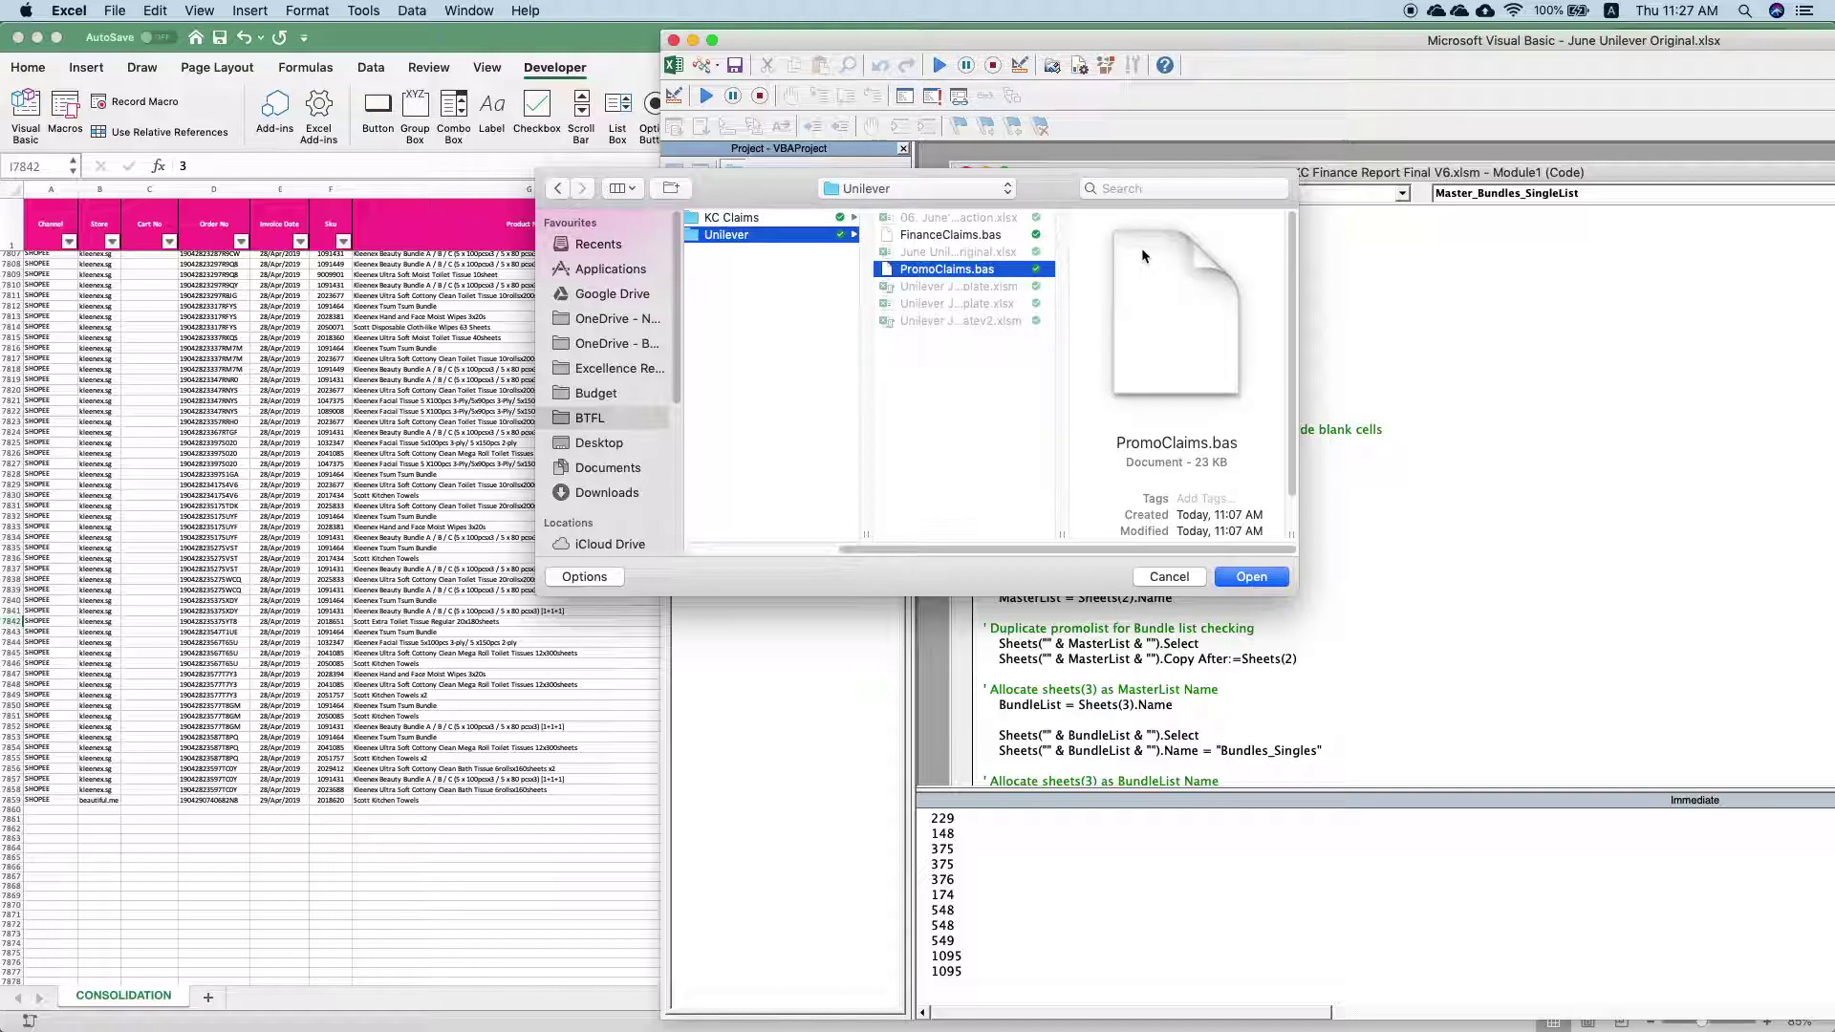
click(958, 235)
double_click(959, 235)
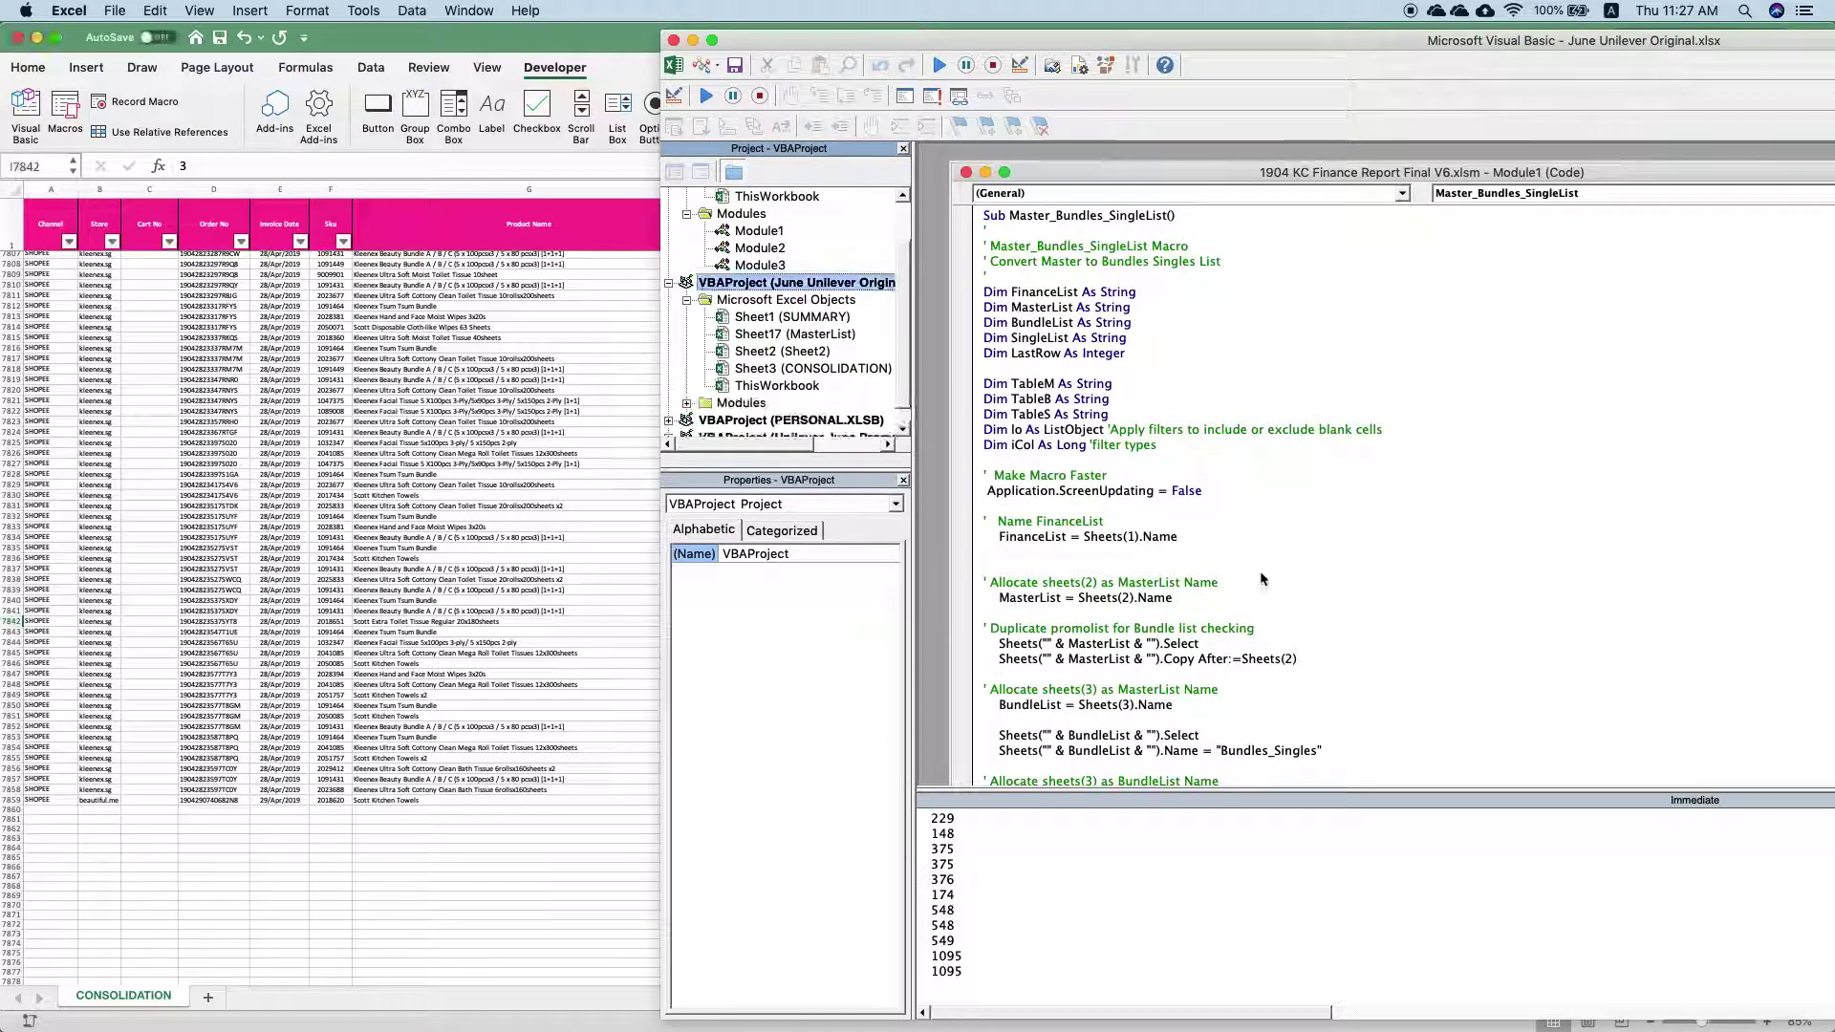
Expand the Modules folder of the June Unilever Original project and open the imported Module1 code
click(686, 403)
click(759, 419)
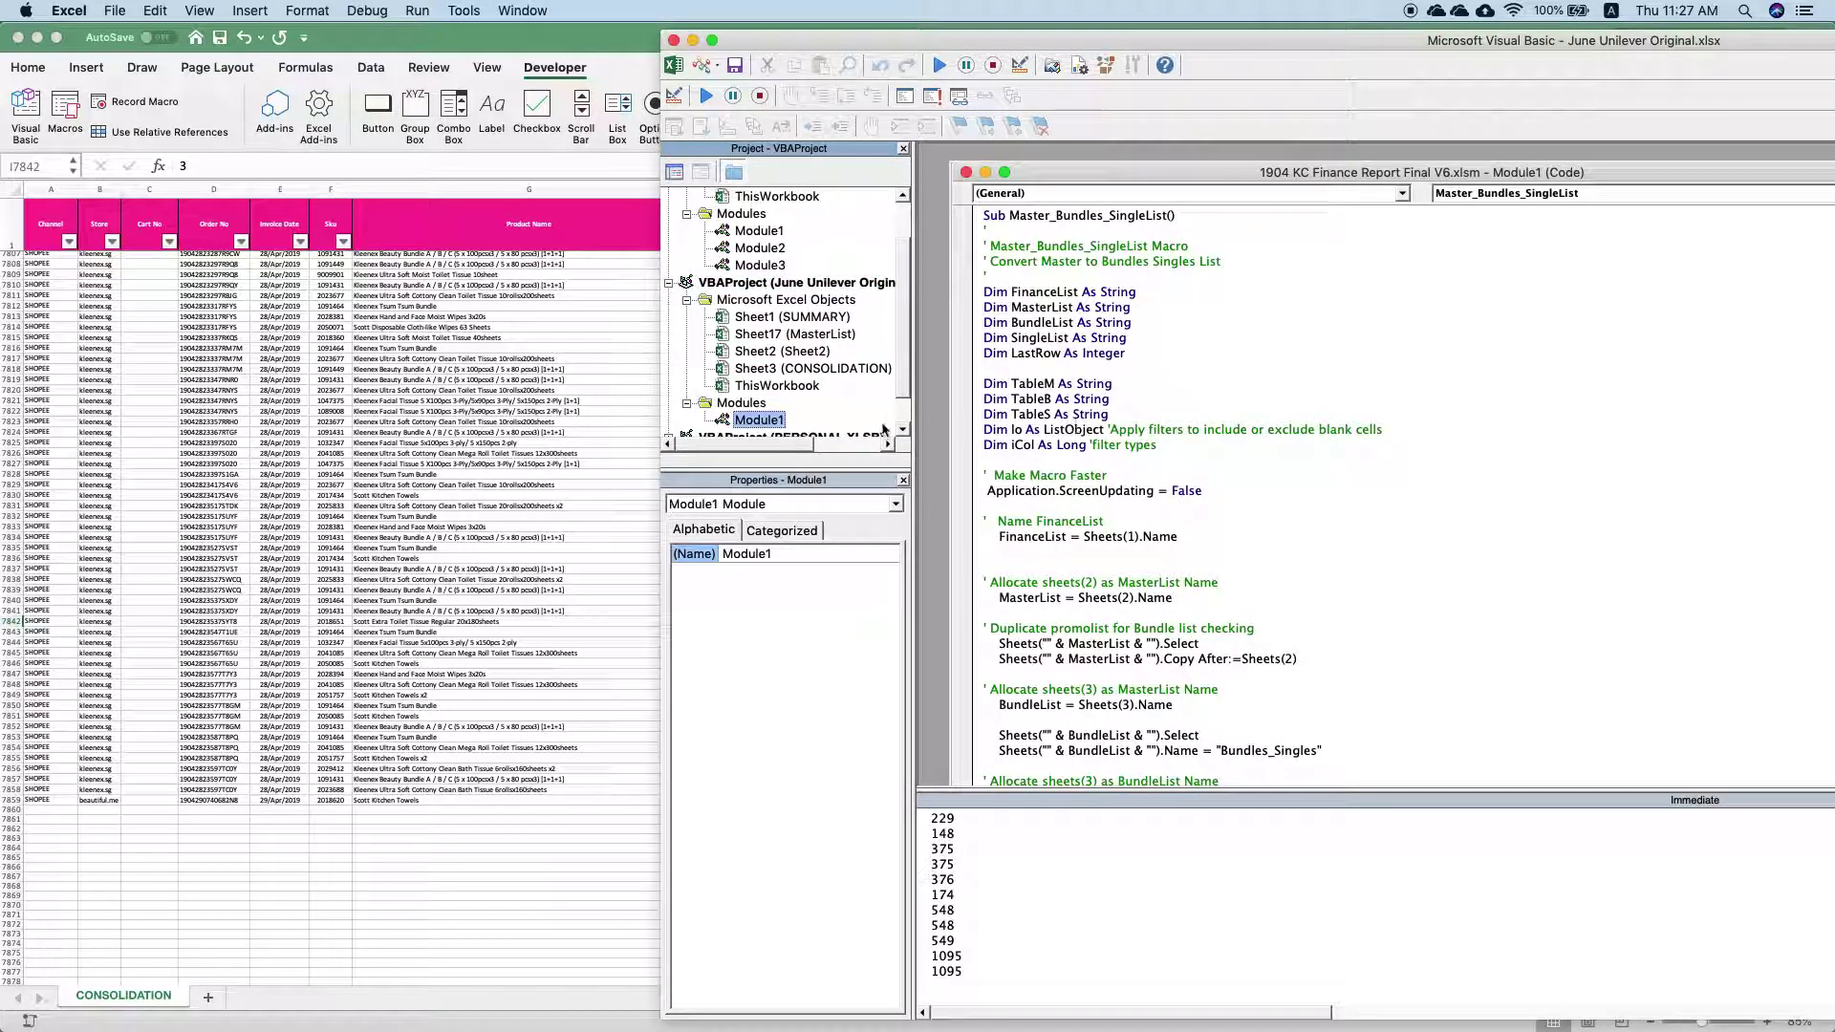
double_click(759, 419)
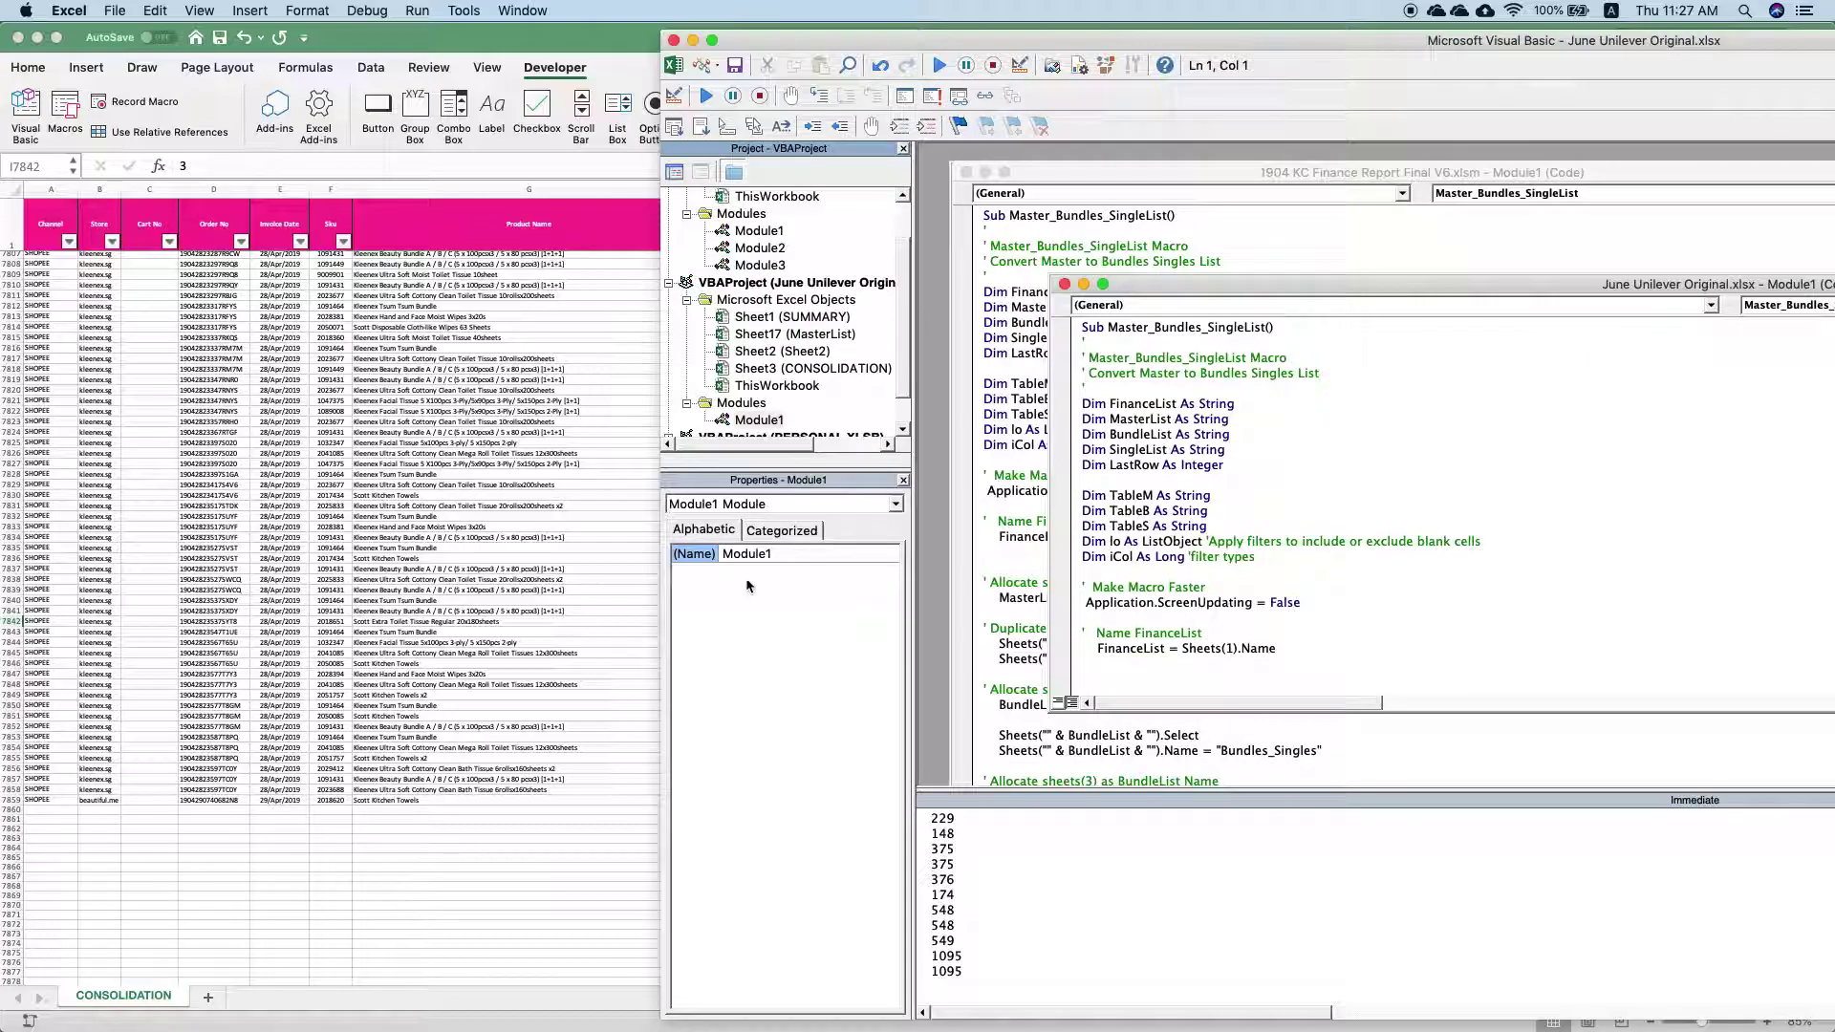
Try to run June Unilever Original's Master_Bundles_SingleList macro from the 1904 KC Finance Report workbook, and debug the halted line
click(673, 65)
click(65, 107)
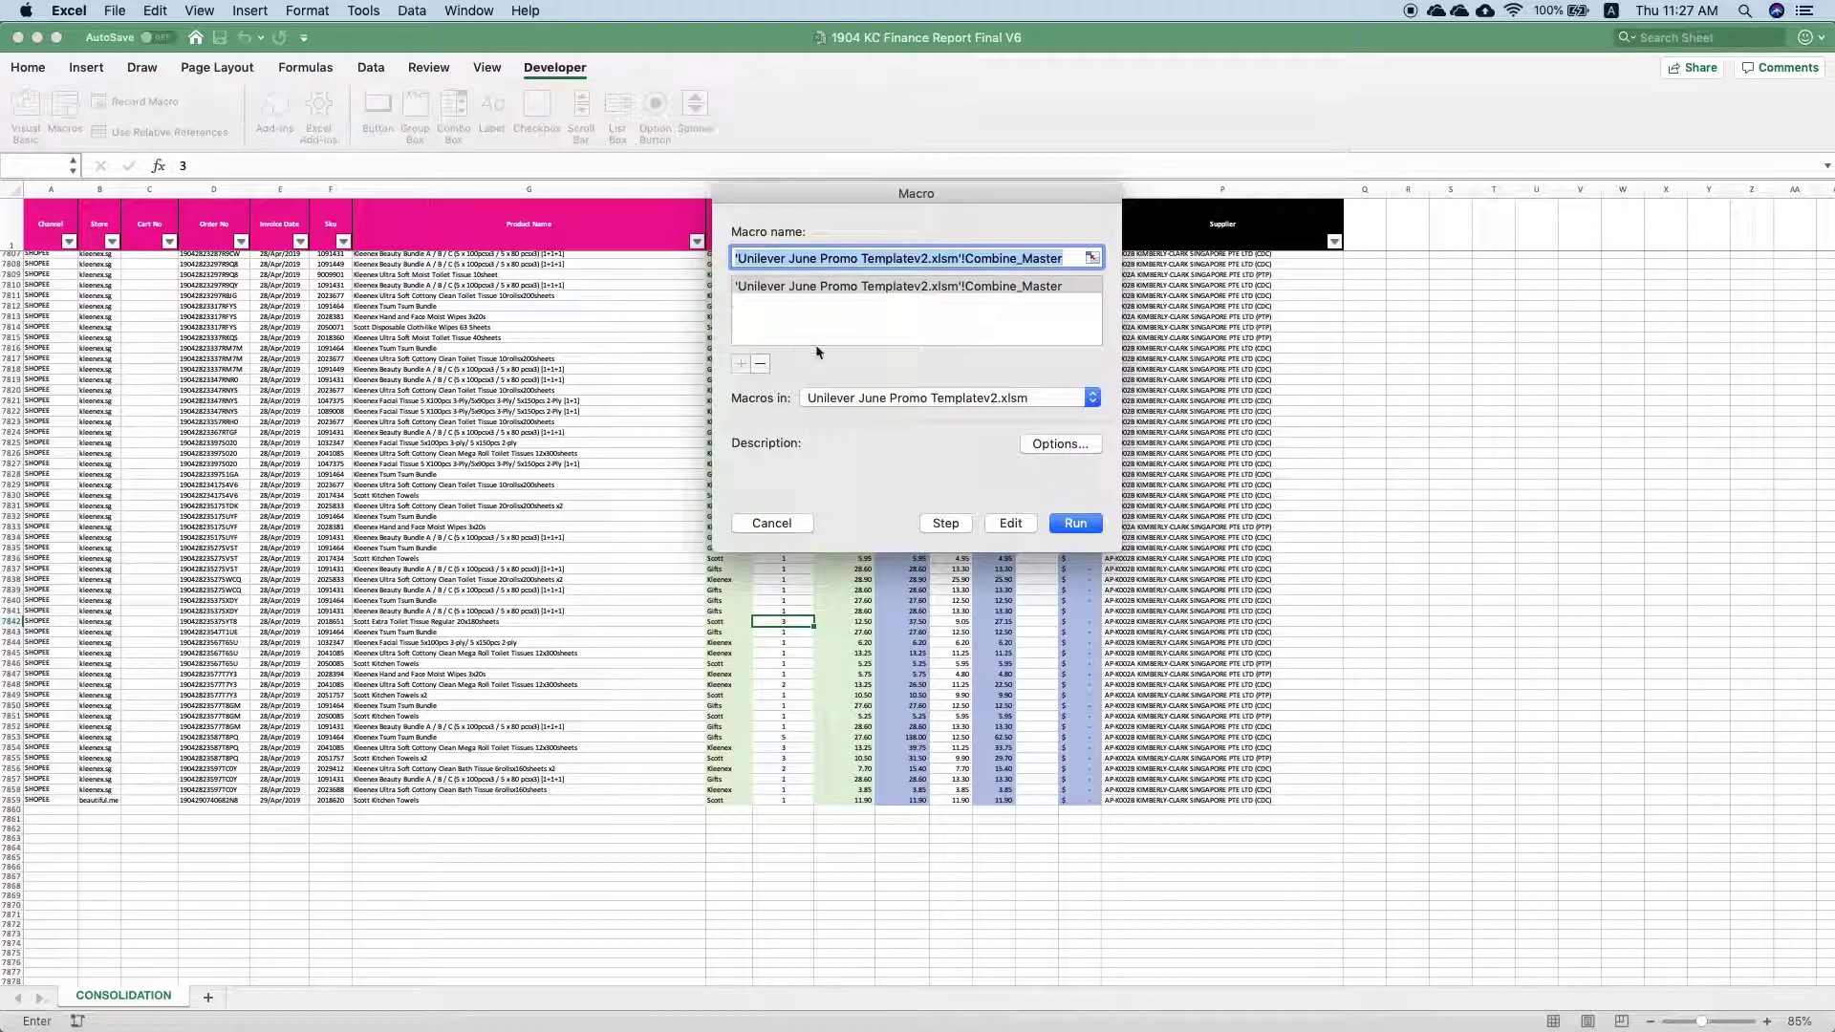
click(1017, 402)
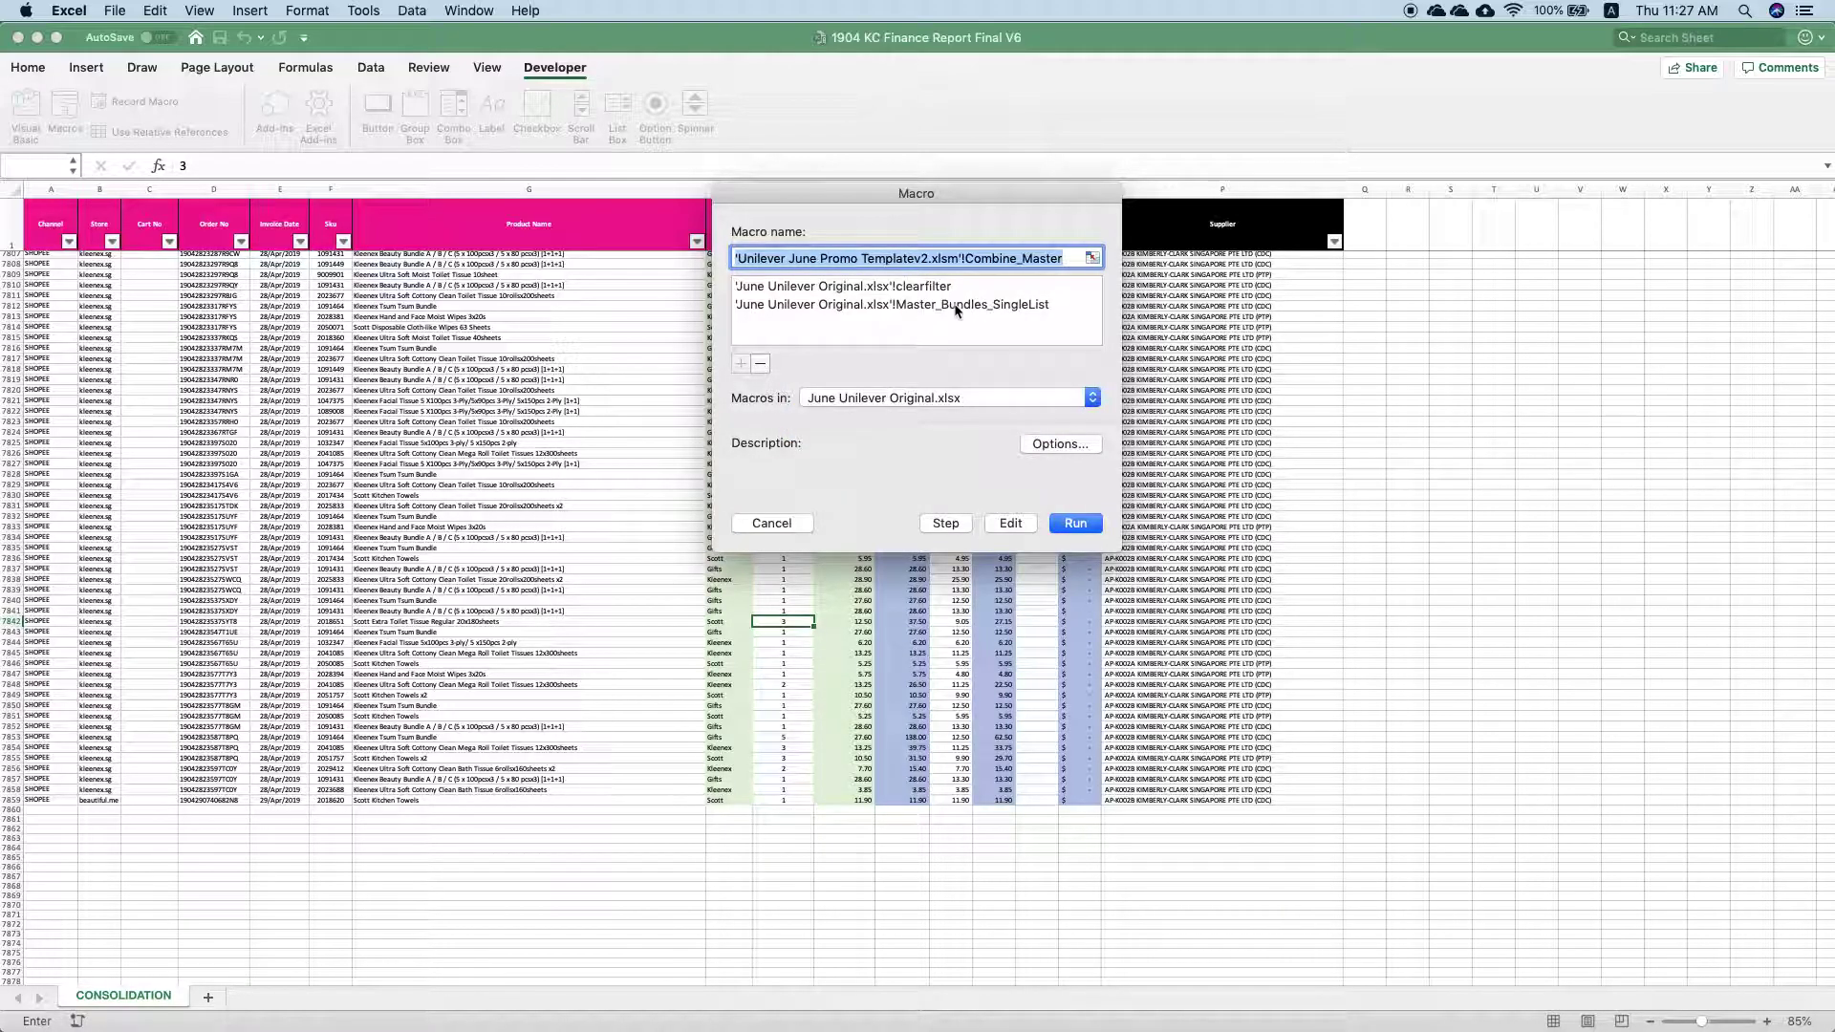
click(956, 305)
click(1055, 526)
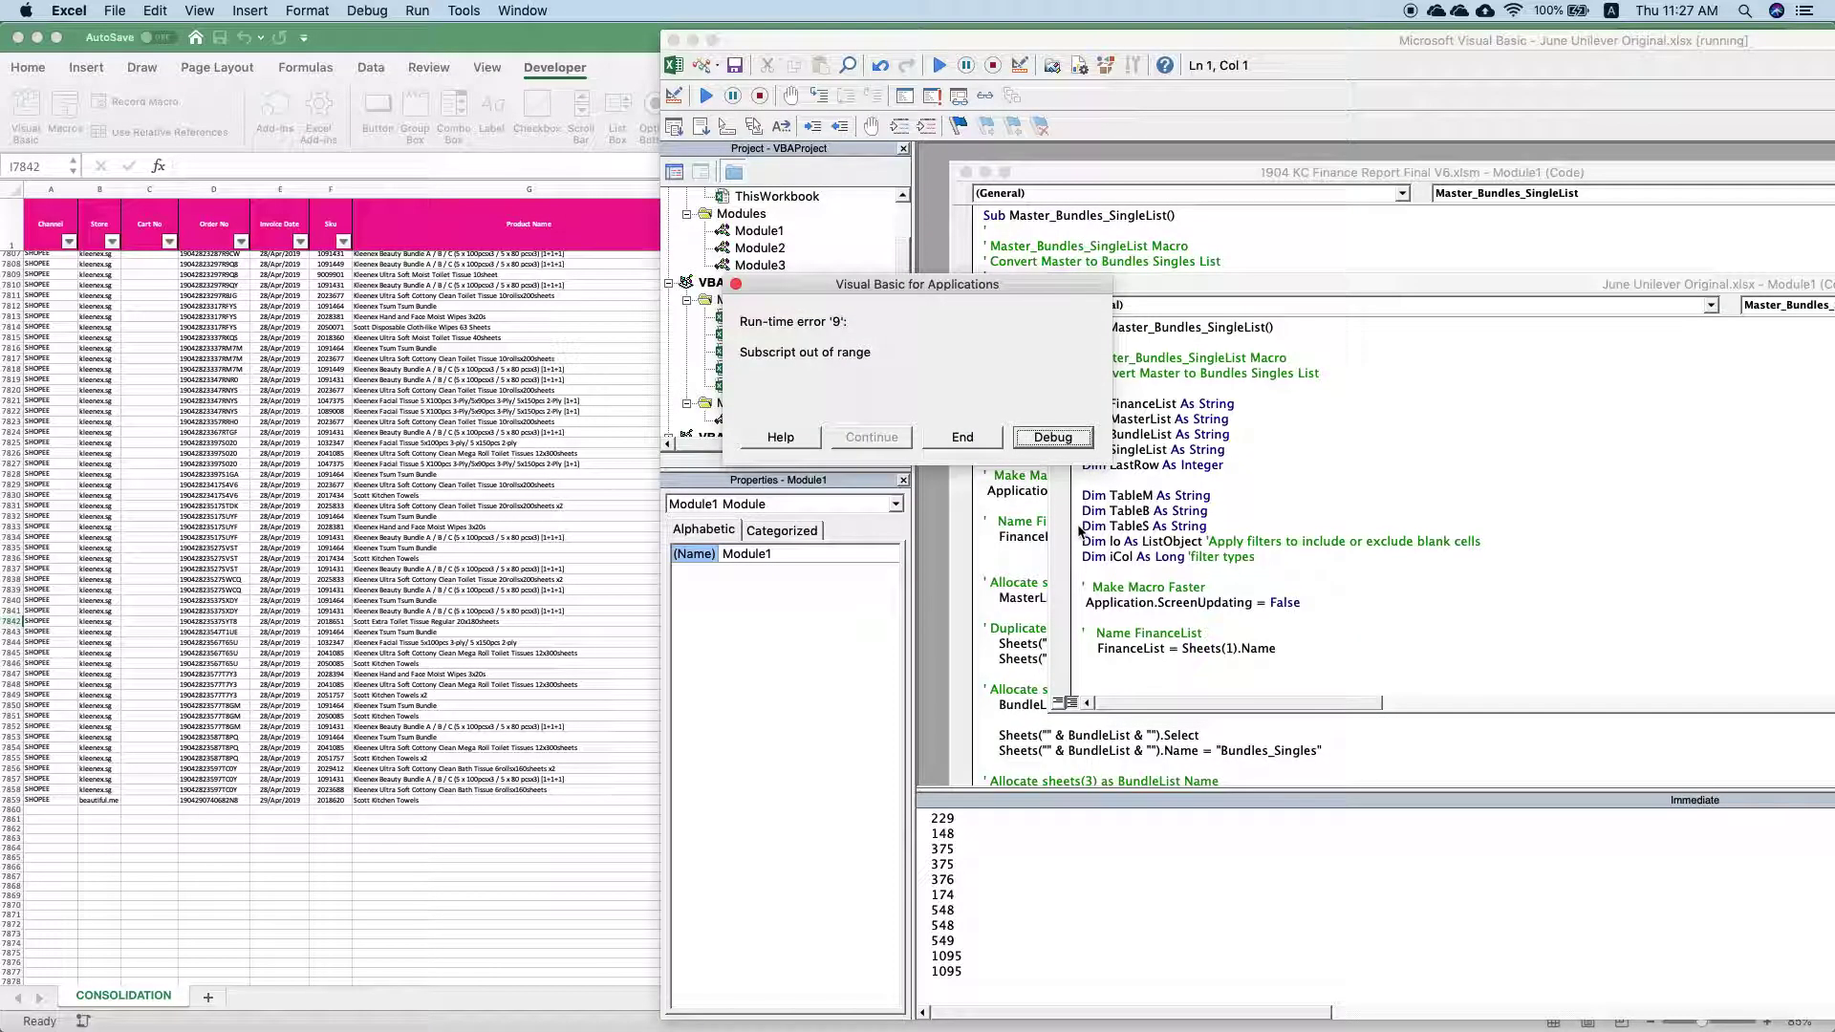
click(1044, 445)
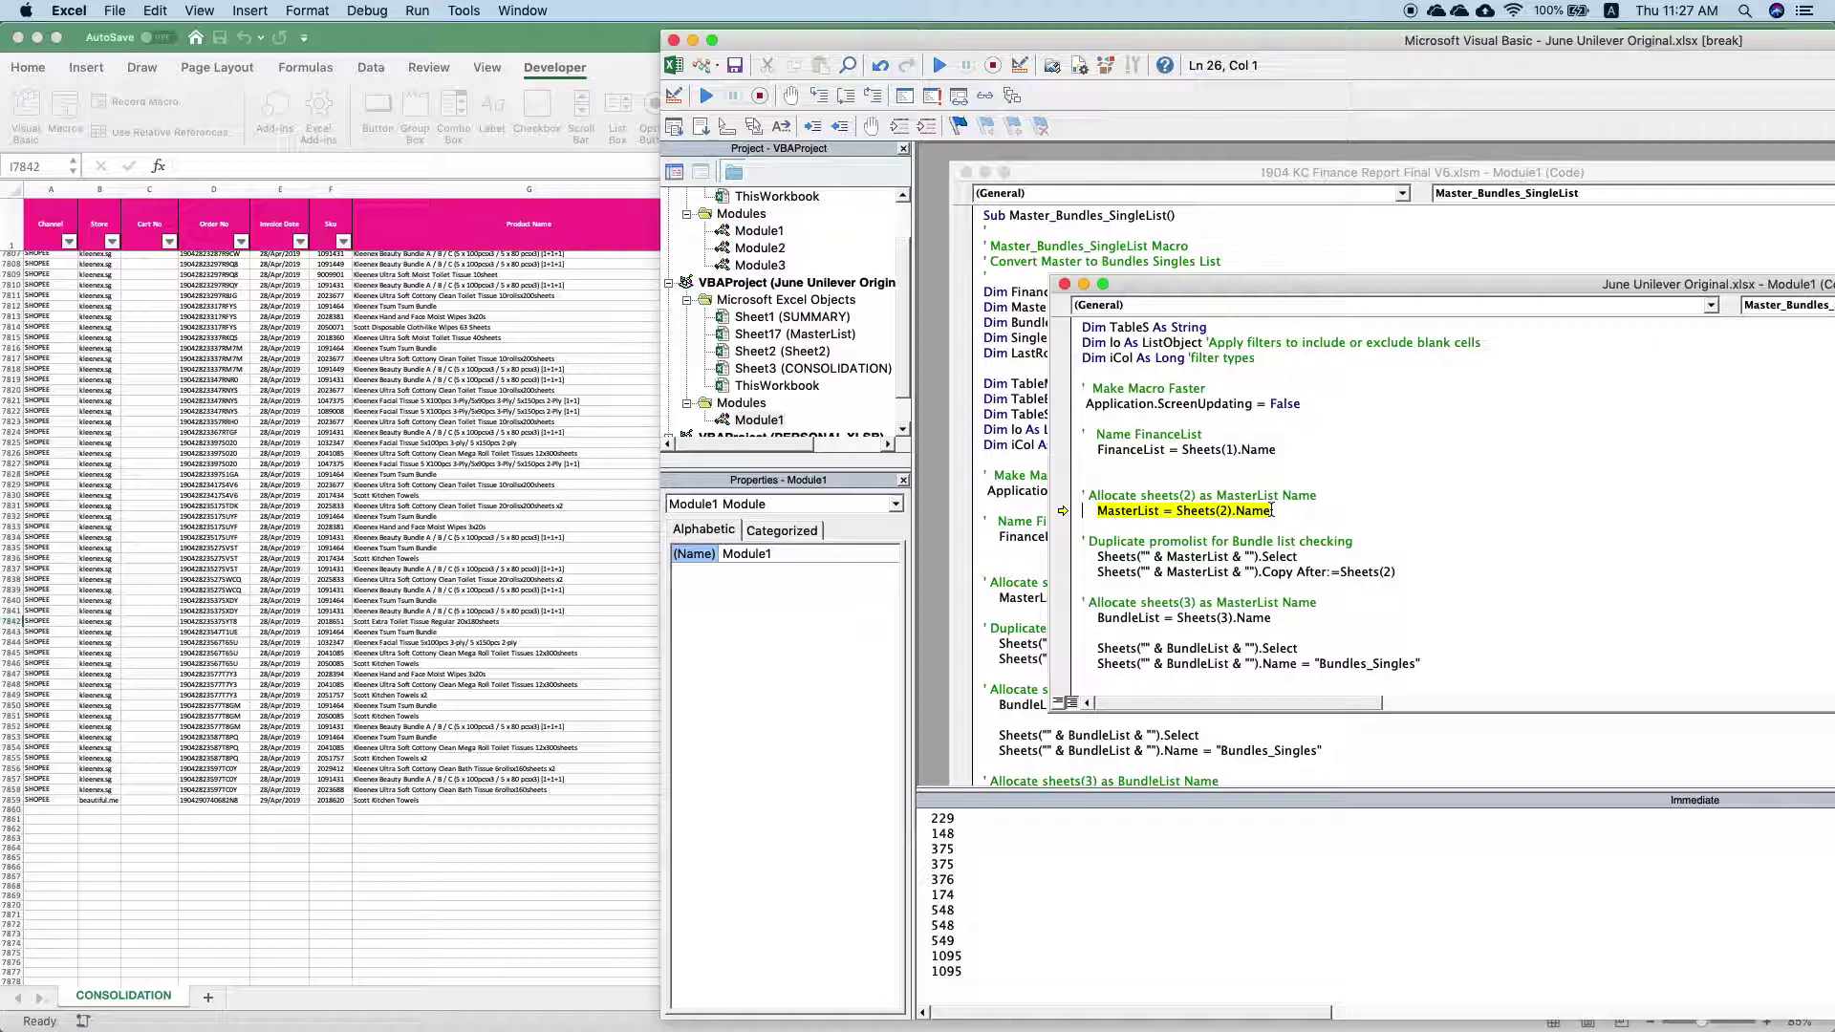
Close the 1904 KC Finance Report workbook and return from the halted macro code to the June Unilever Original workbook
click(463, 53)
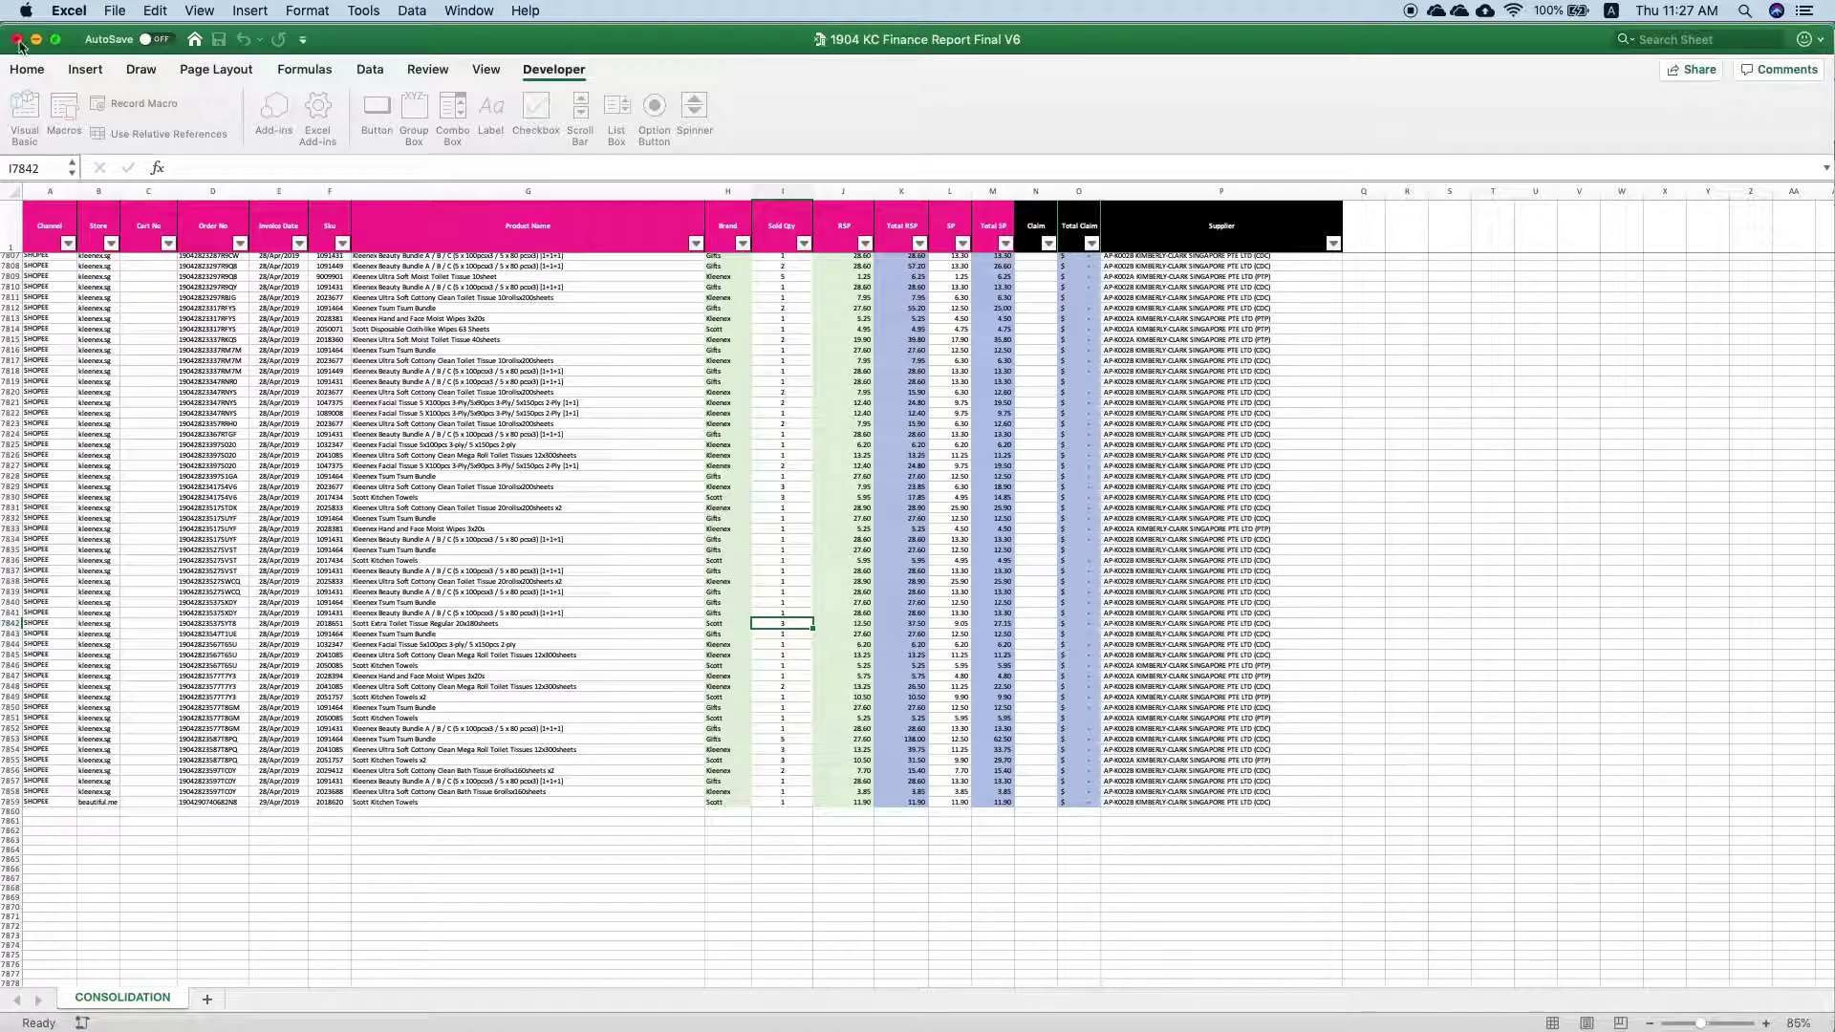
click(17, 40)
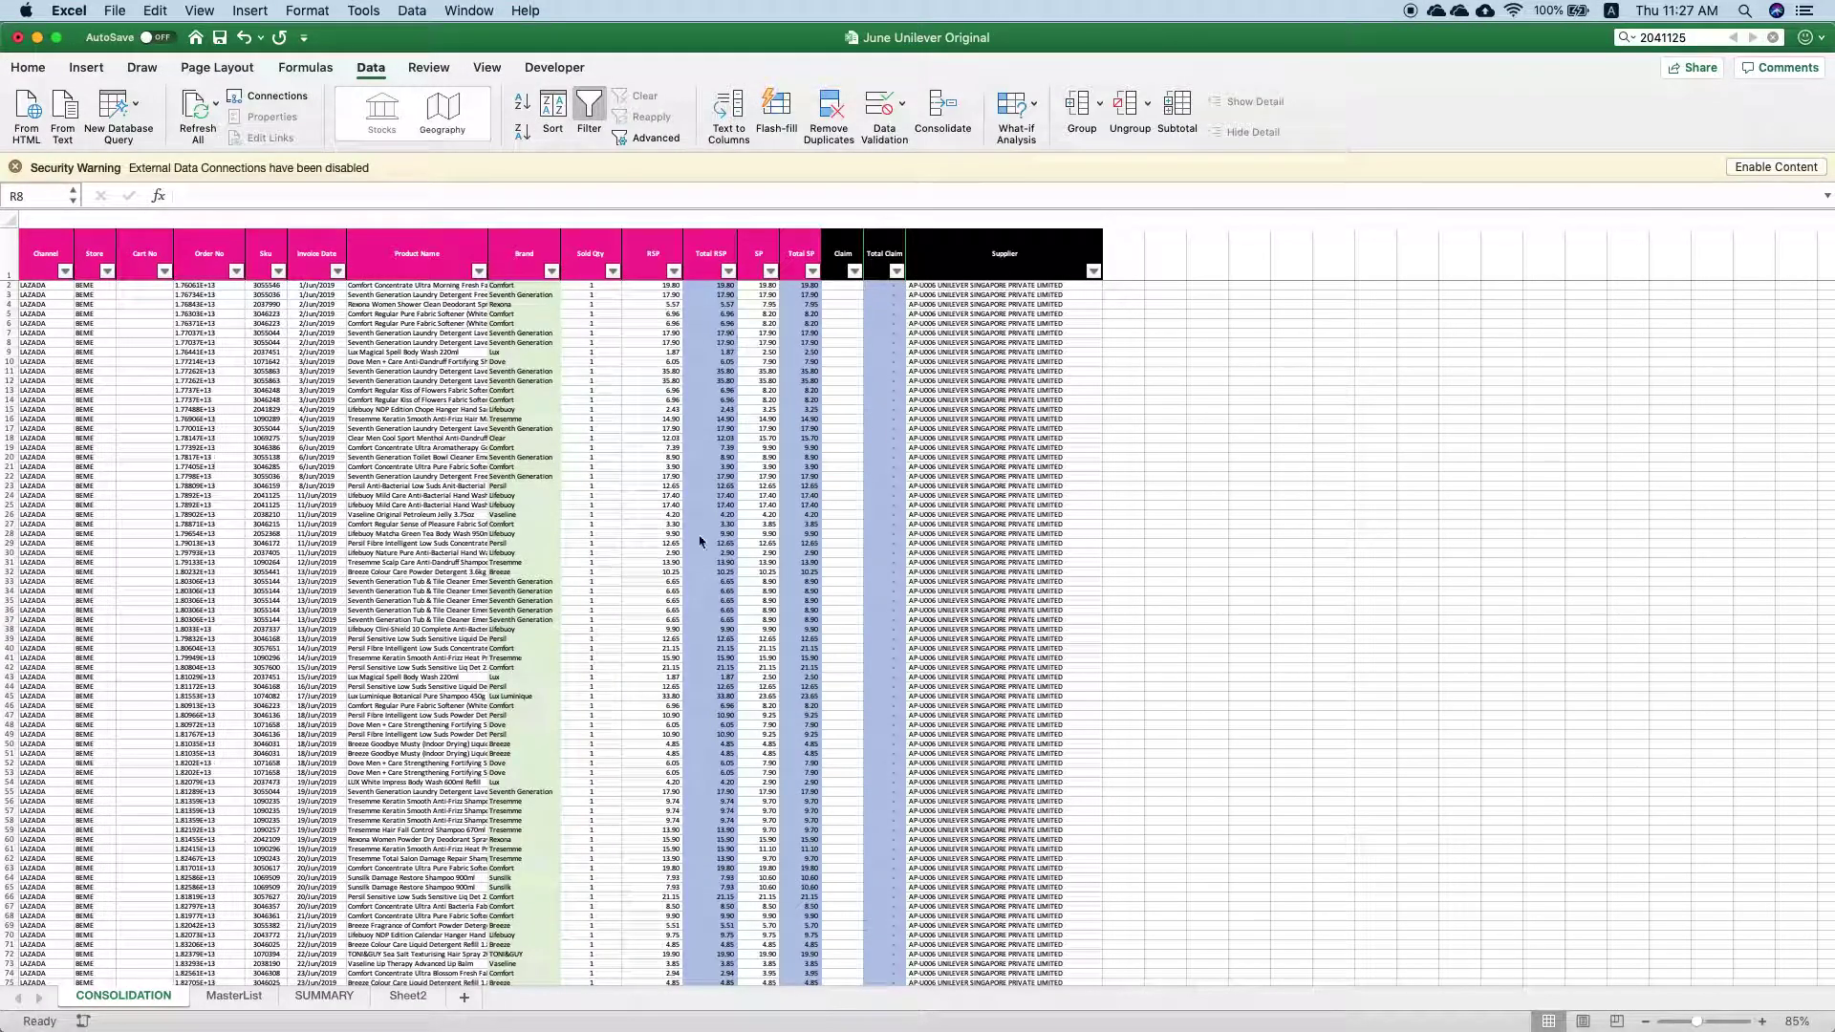
key(ctrl+Up)
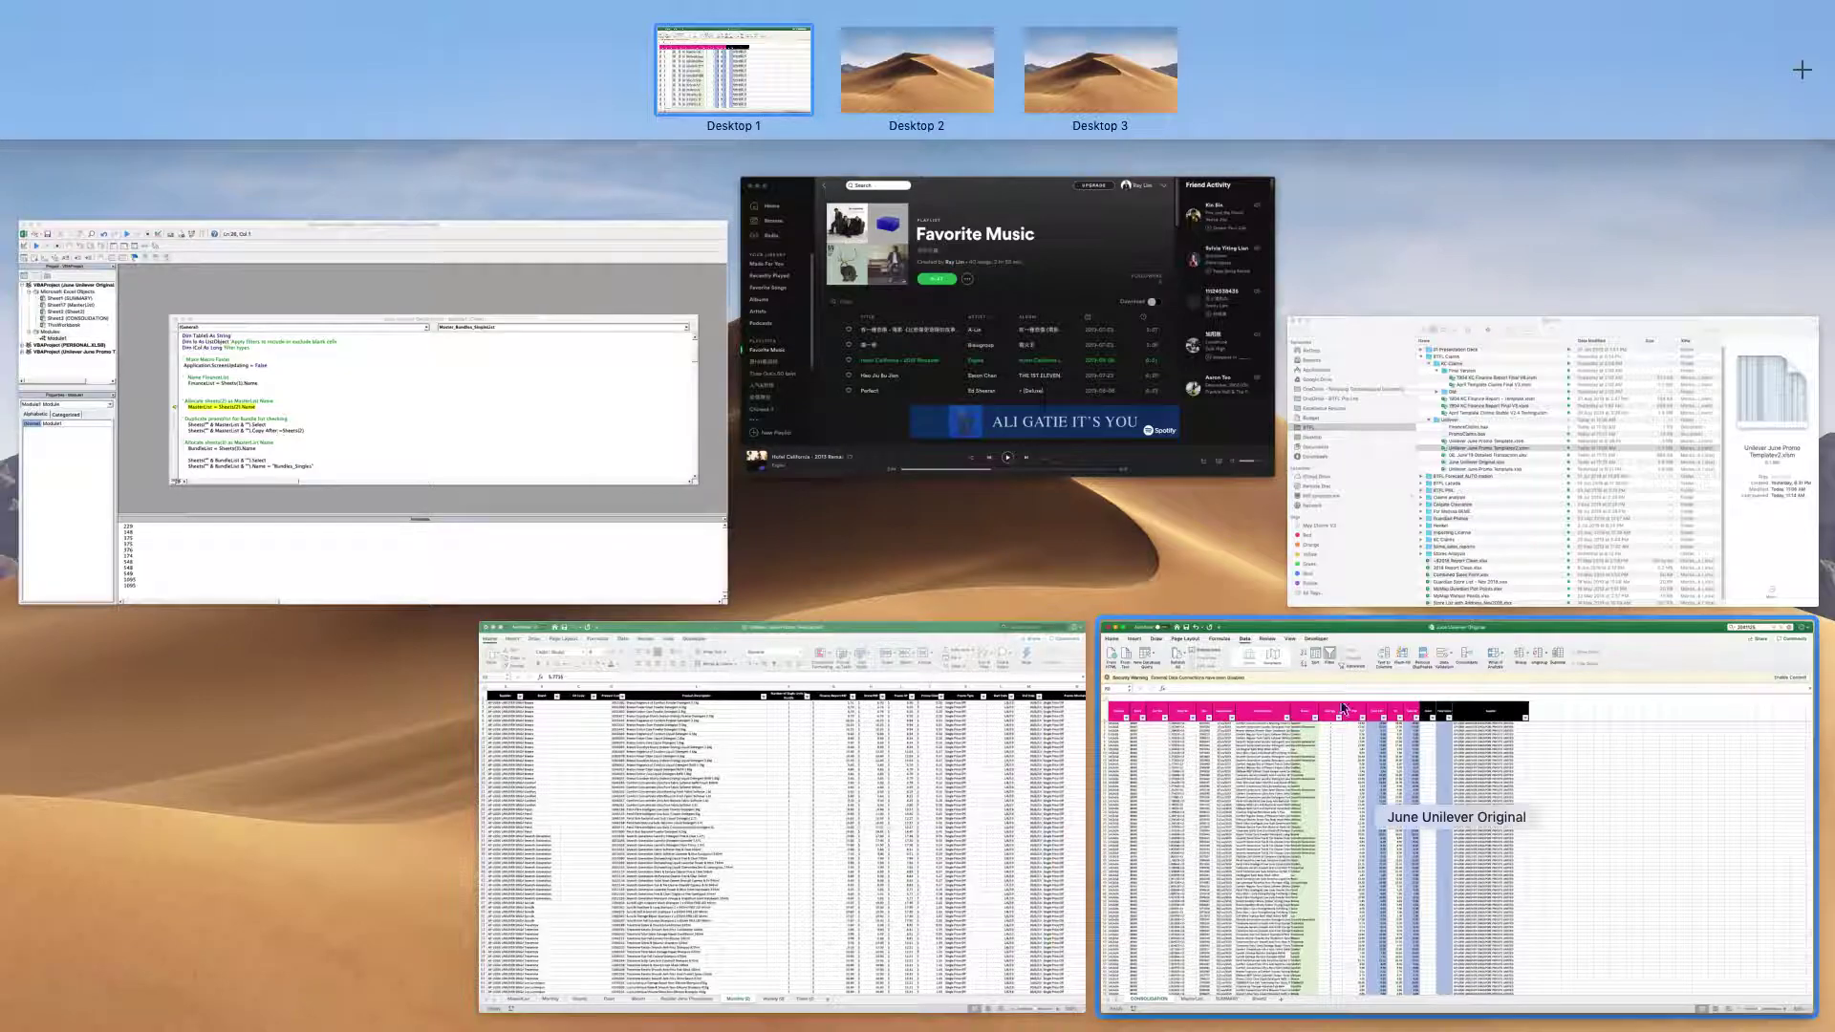
click(595, 438)
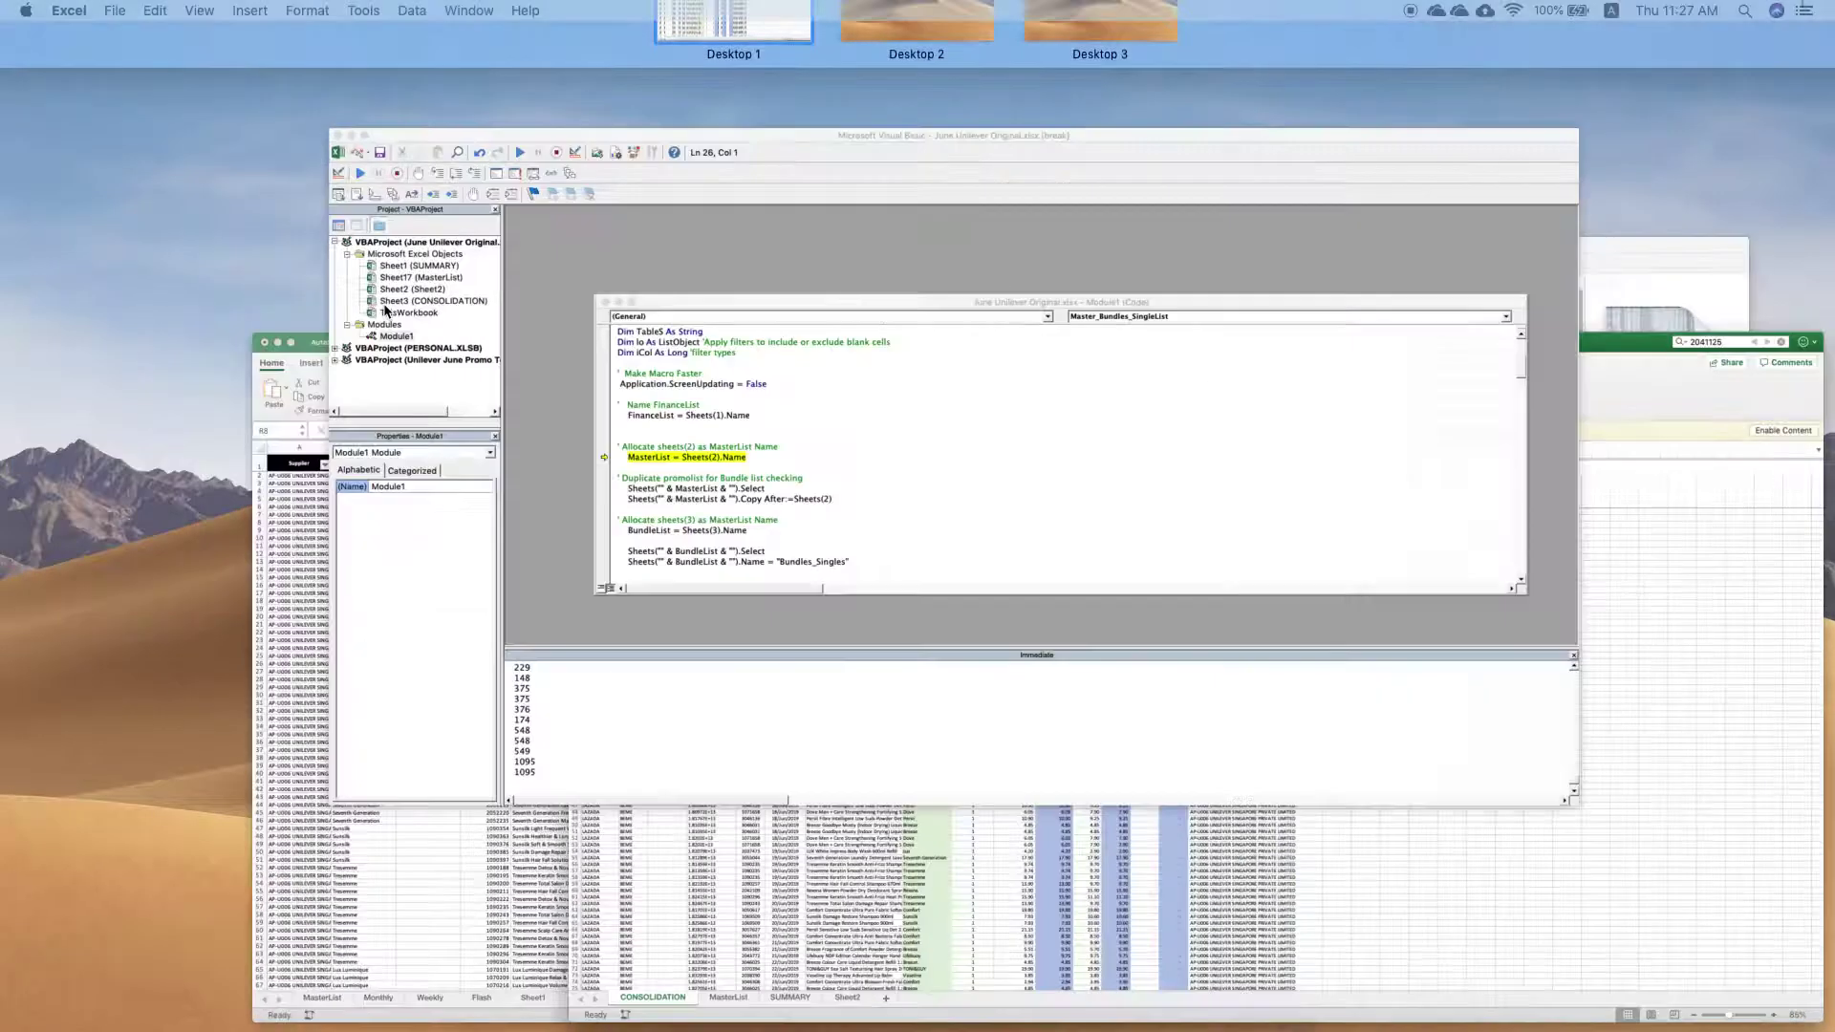
click(569, 316)
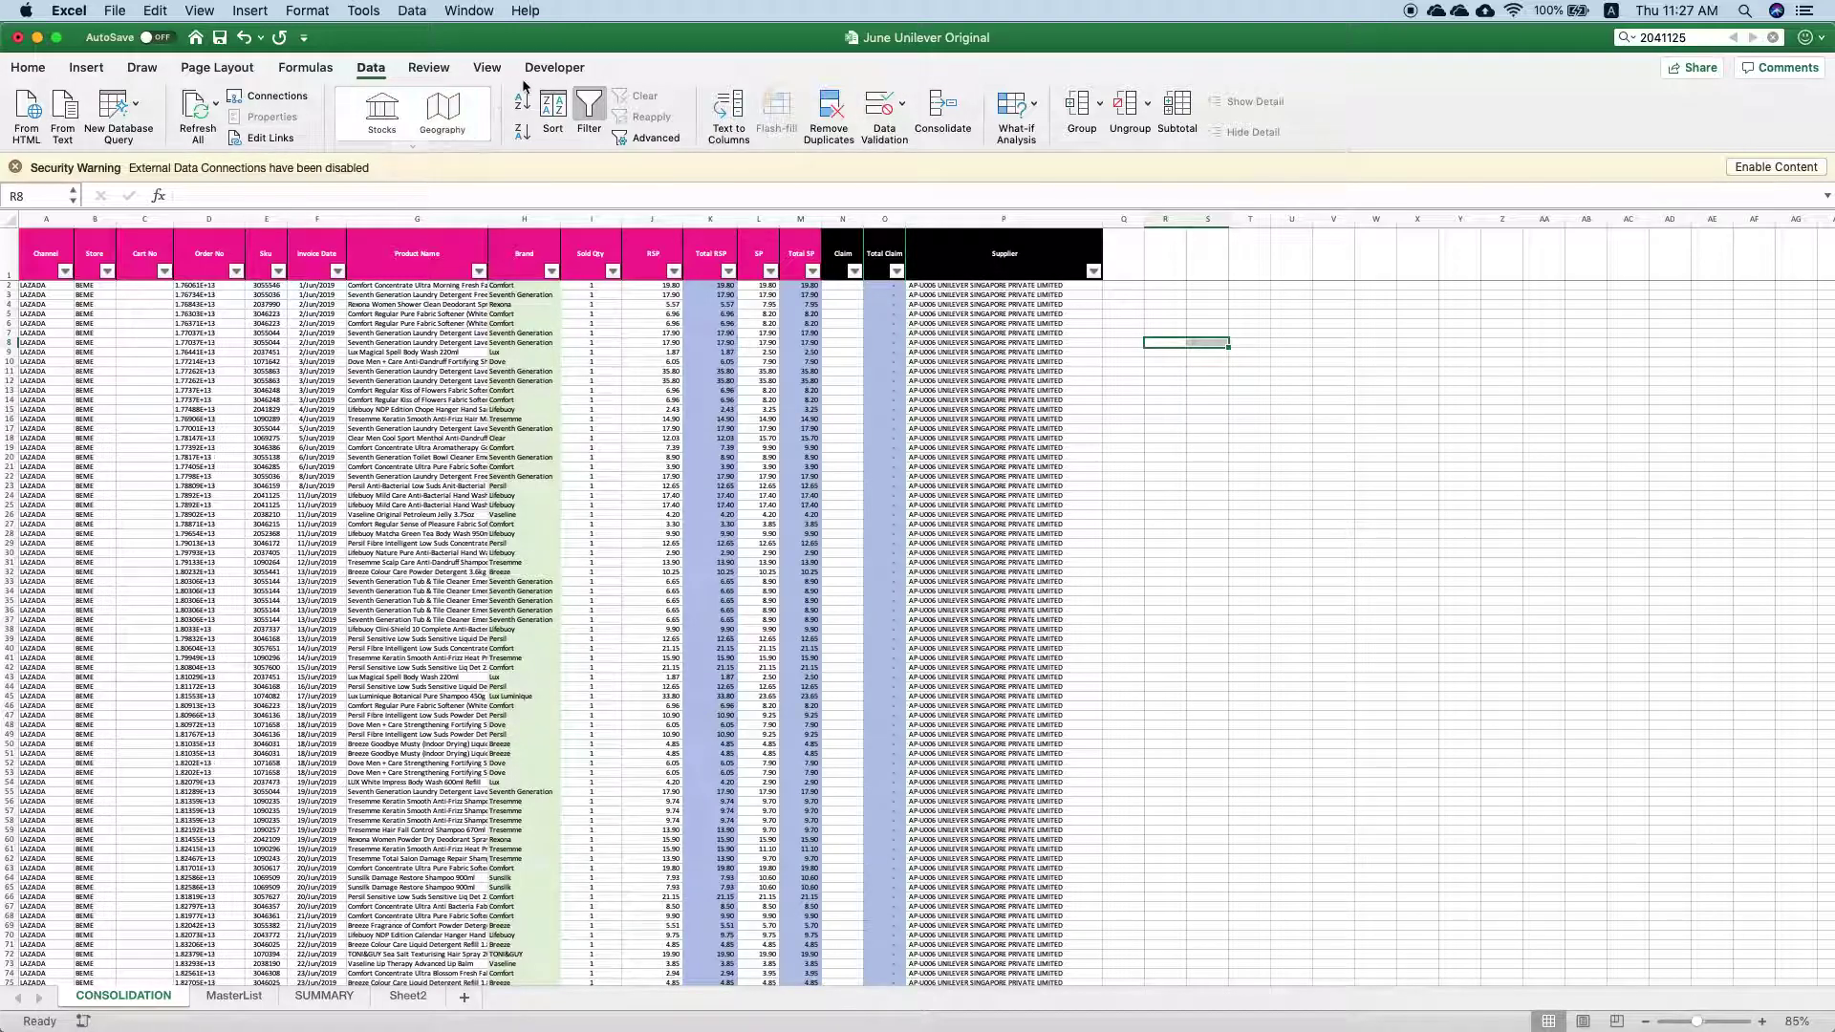
Run the Master_Bundles_SingleList macro on the June Unilever Original workbook
click(554, 67)
click(86, 120)
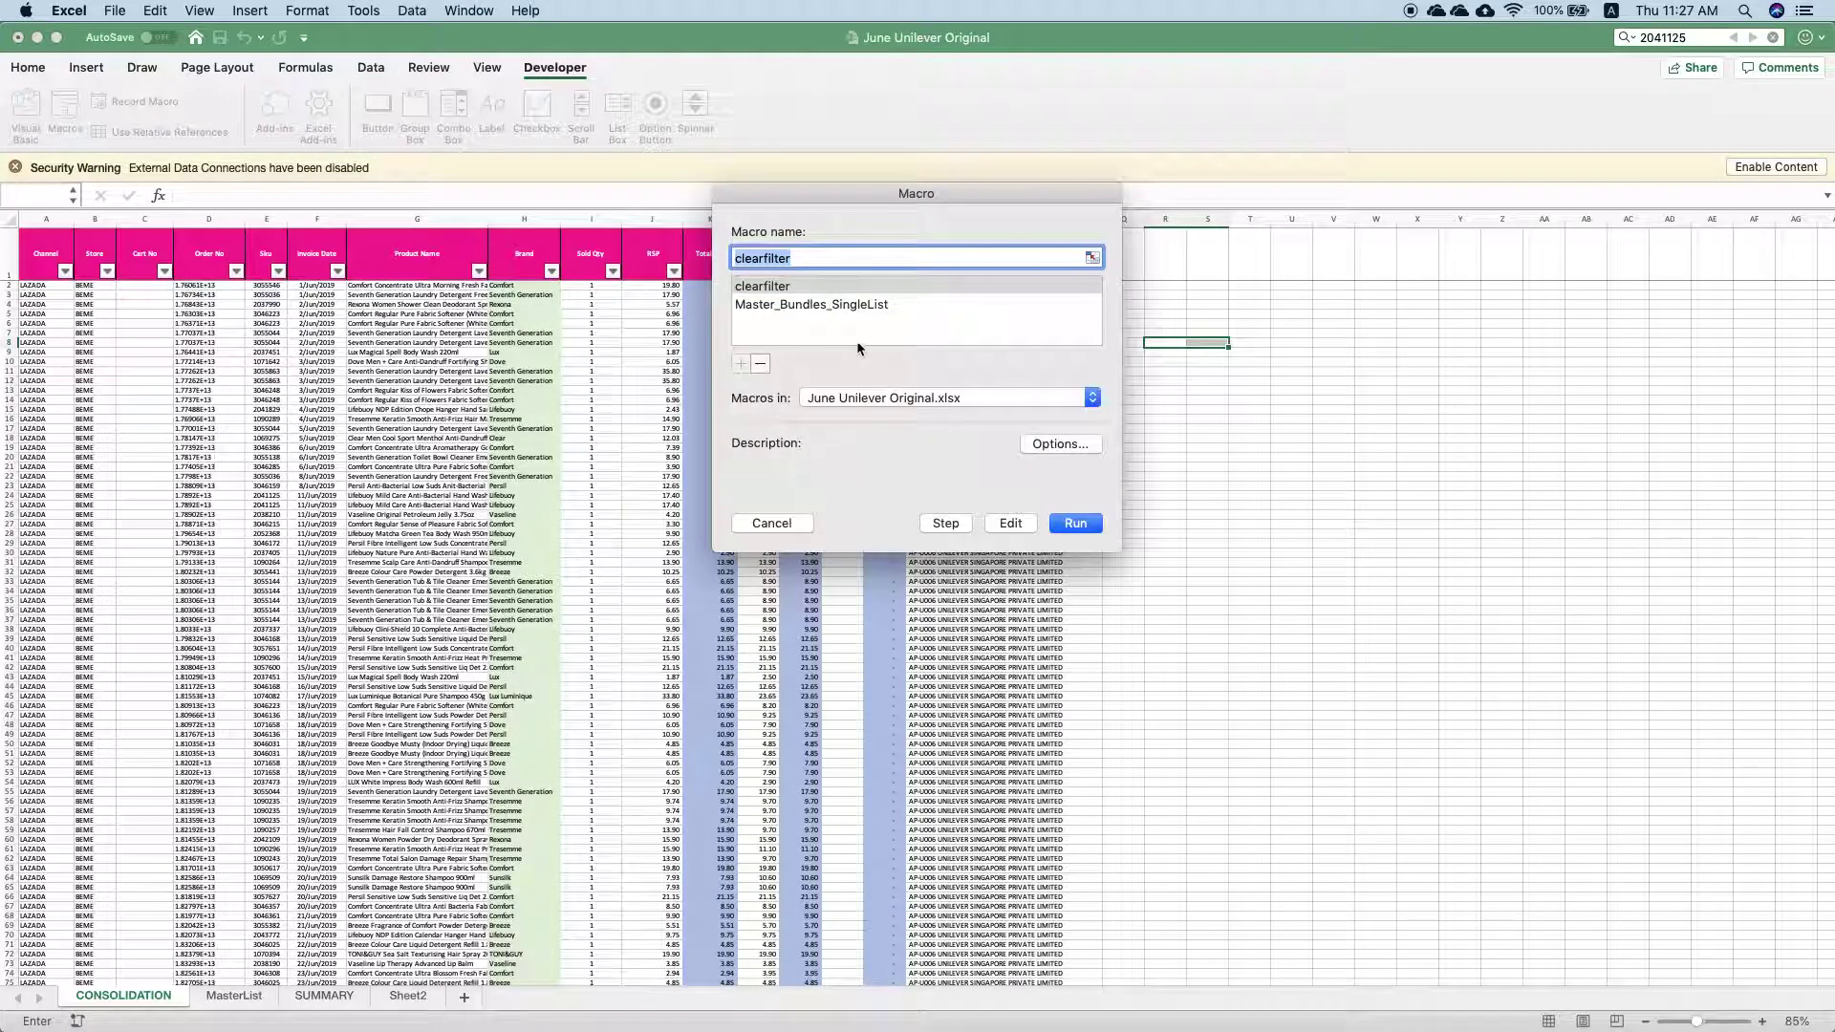
double_click(909, 305)
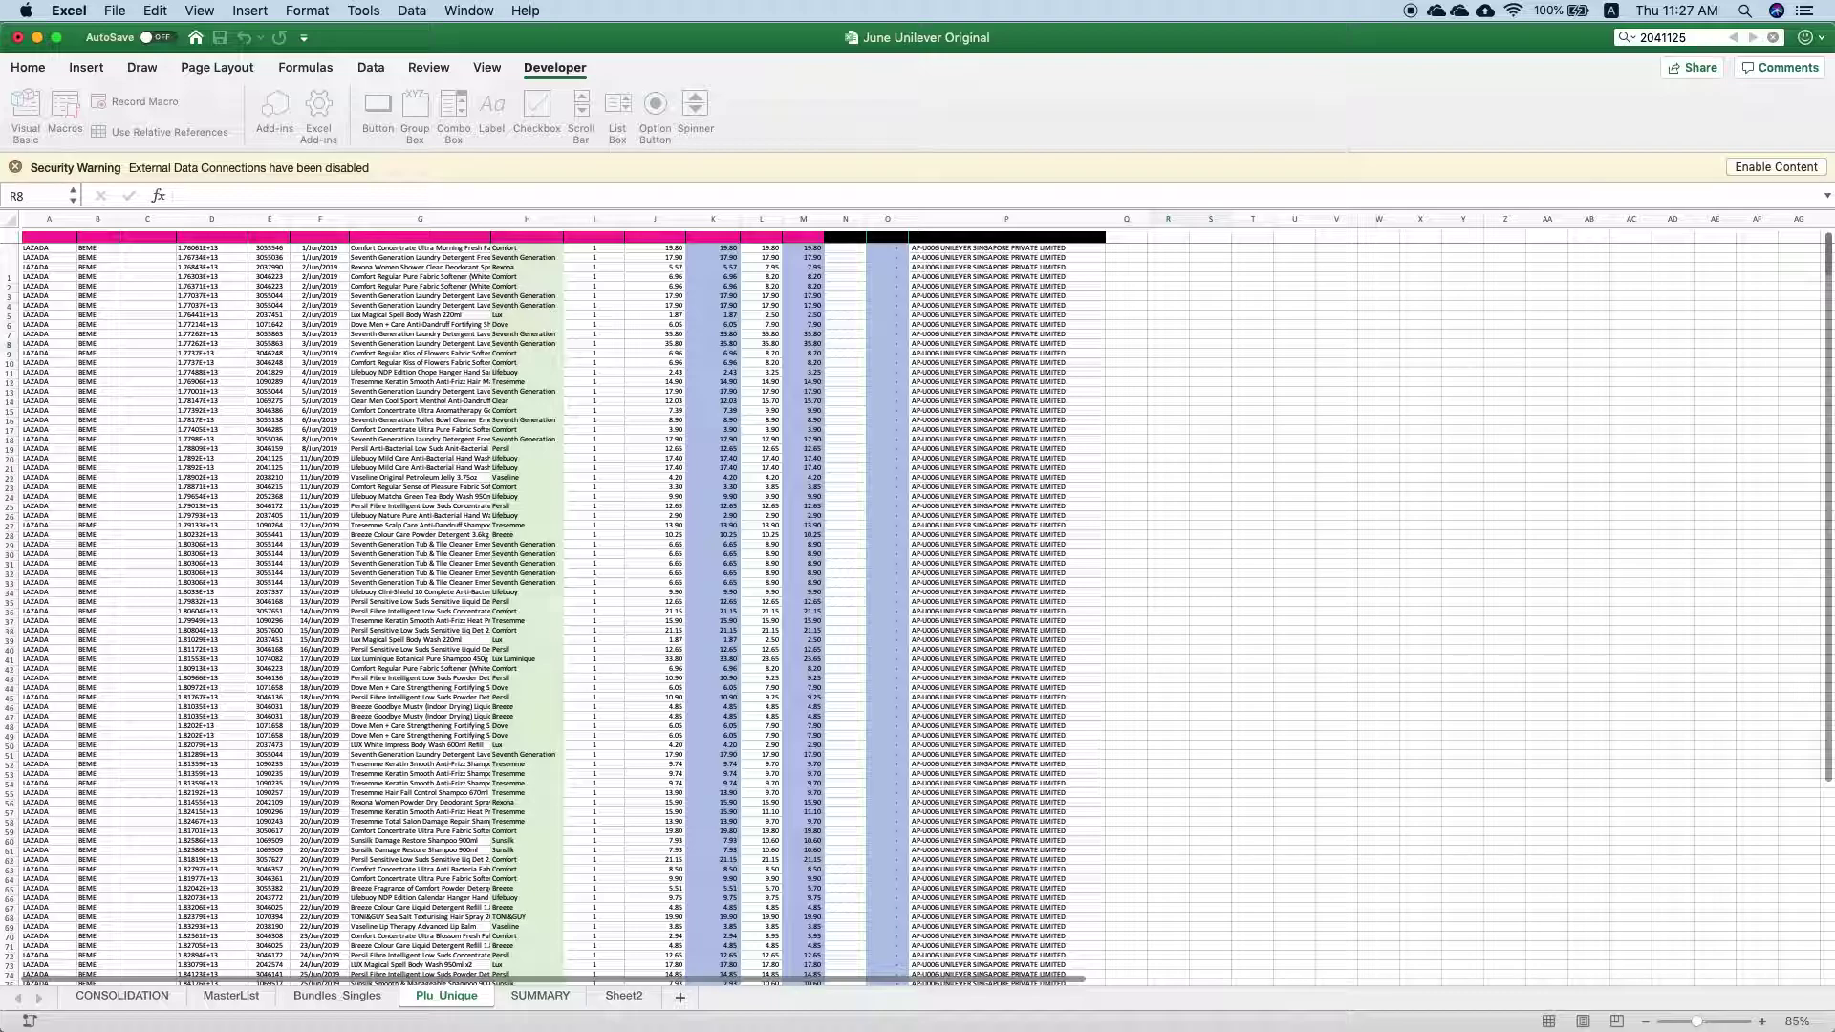
Open Activity Monitor and check the CPU and memory usage while the macro runs
click(1745, 10)
text(acti)
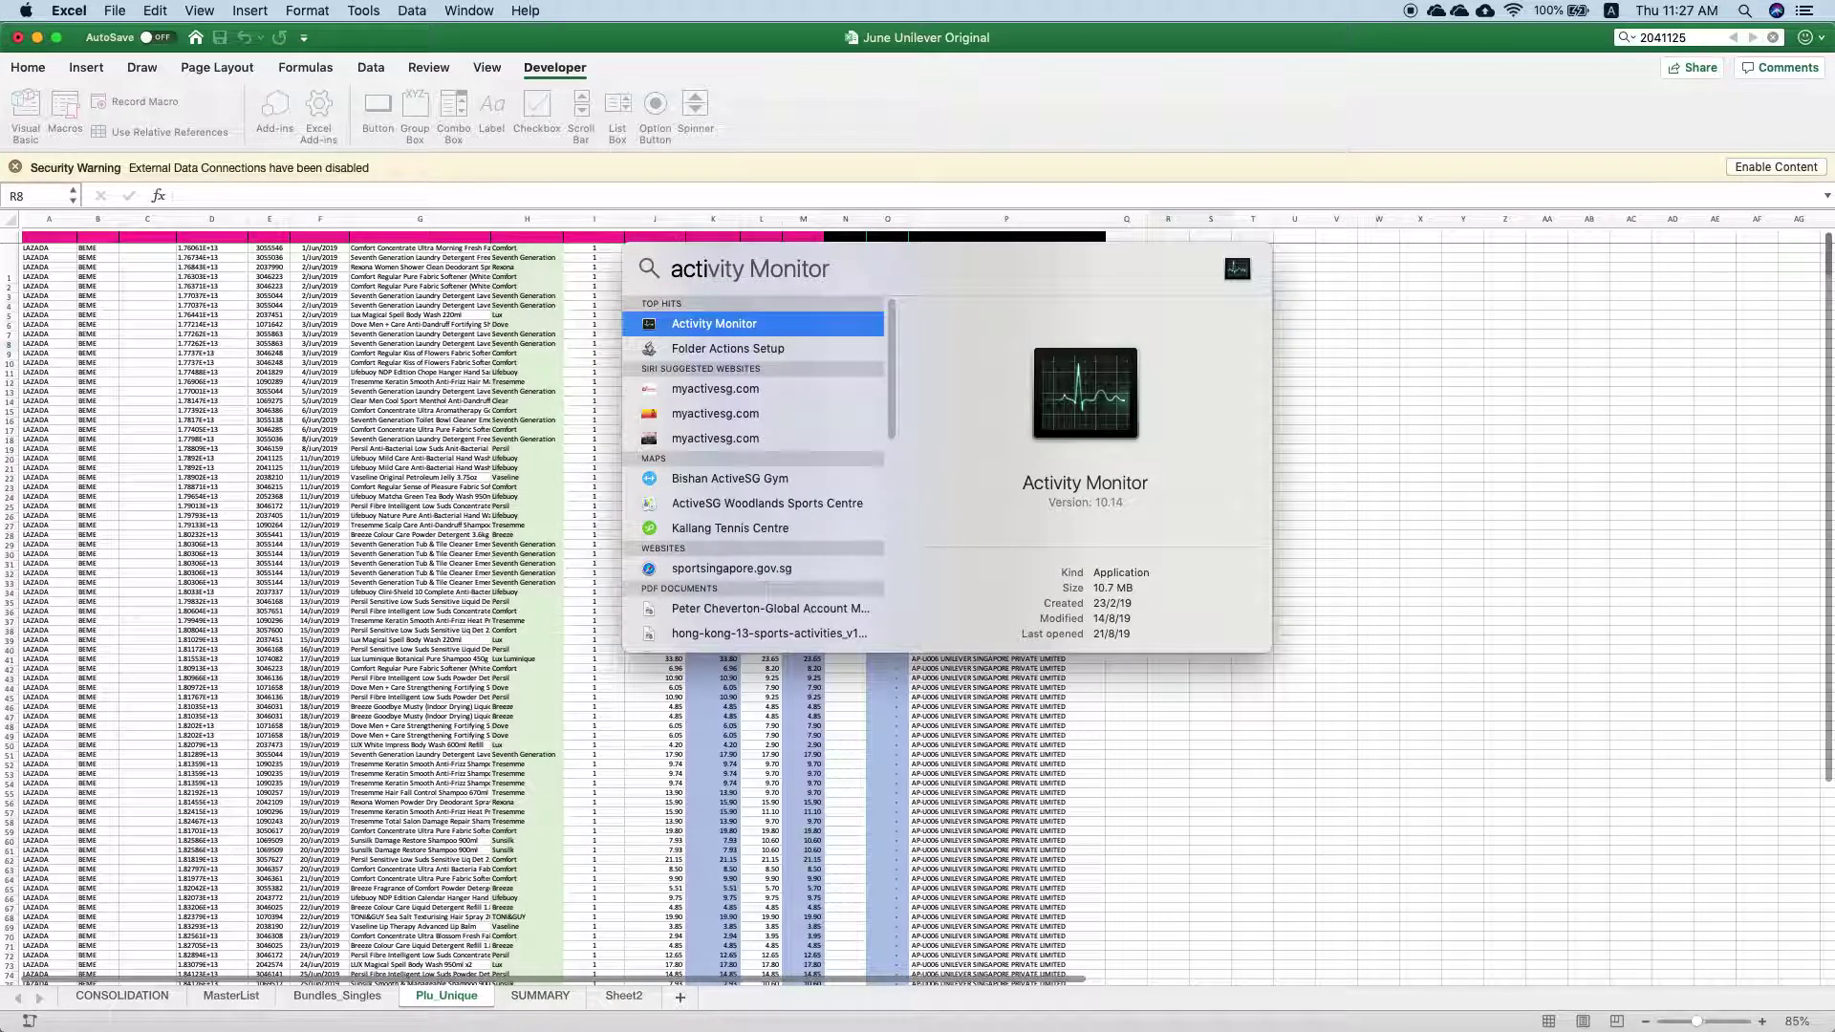
key(Return)
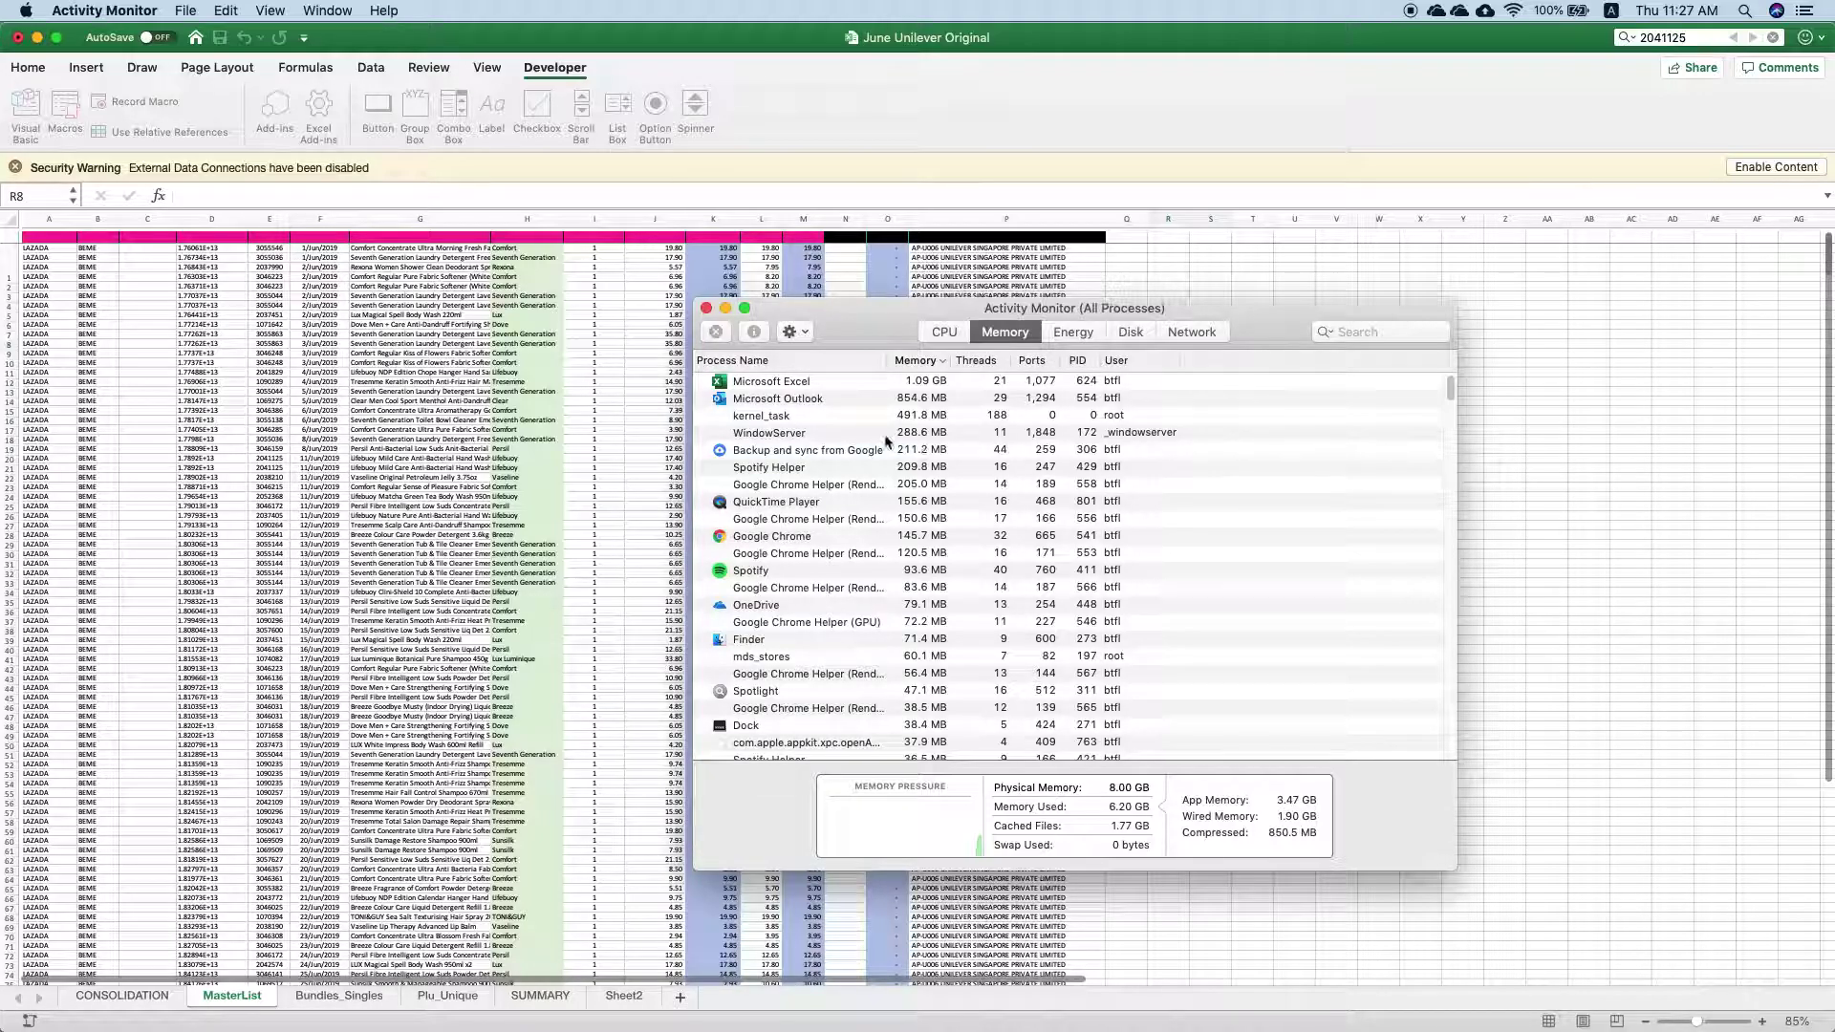
click(944, 332)
click(985, 334)
click(767, 44)
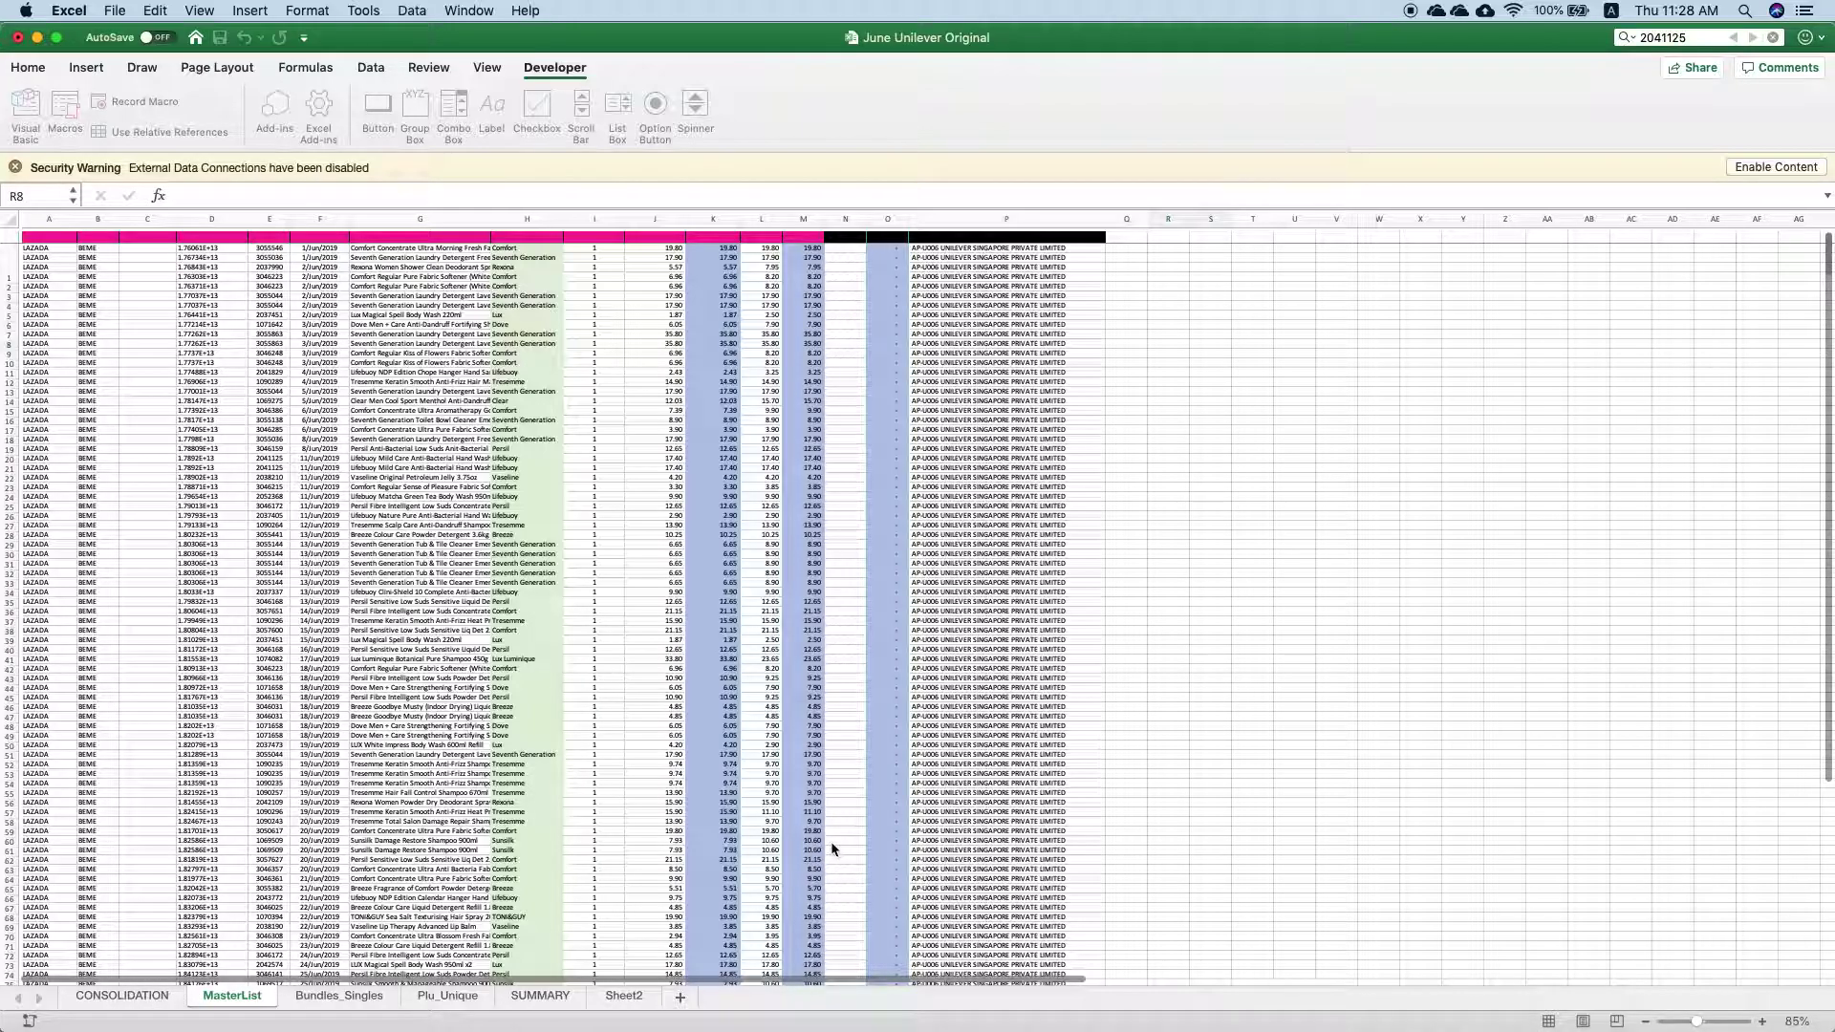
Return to Activity Monitor and inspect the Microsoft Excel process details, sorted among the CPU figures
key(ctrl+Up)
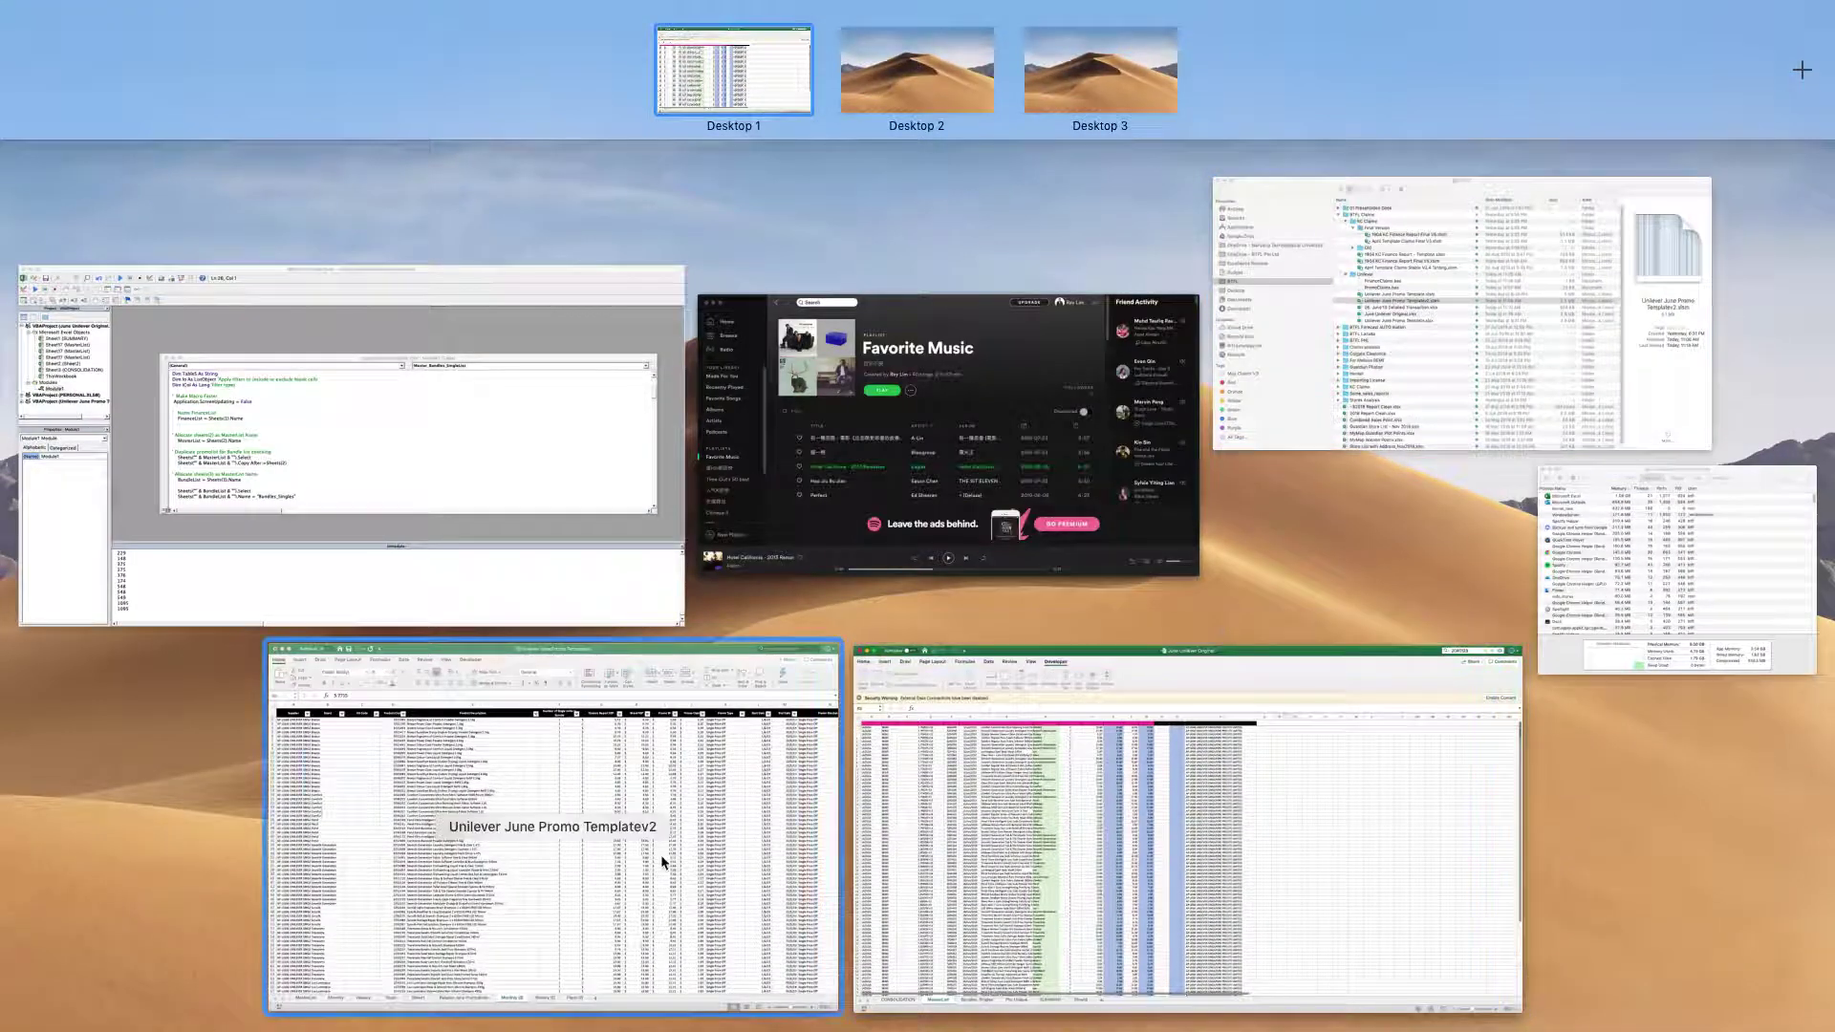
click(1642, 559)
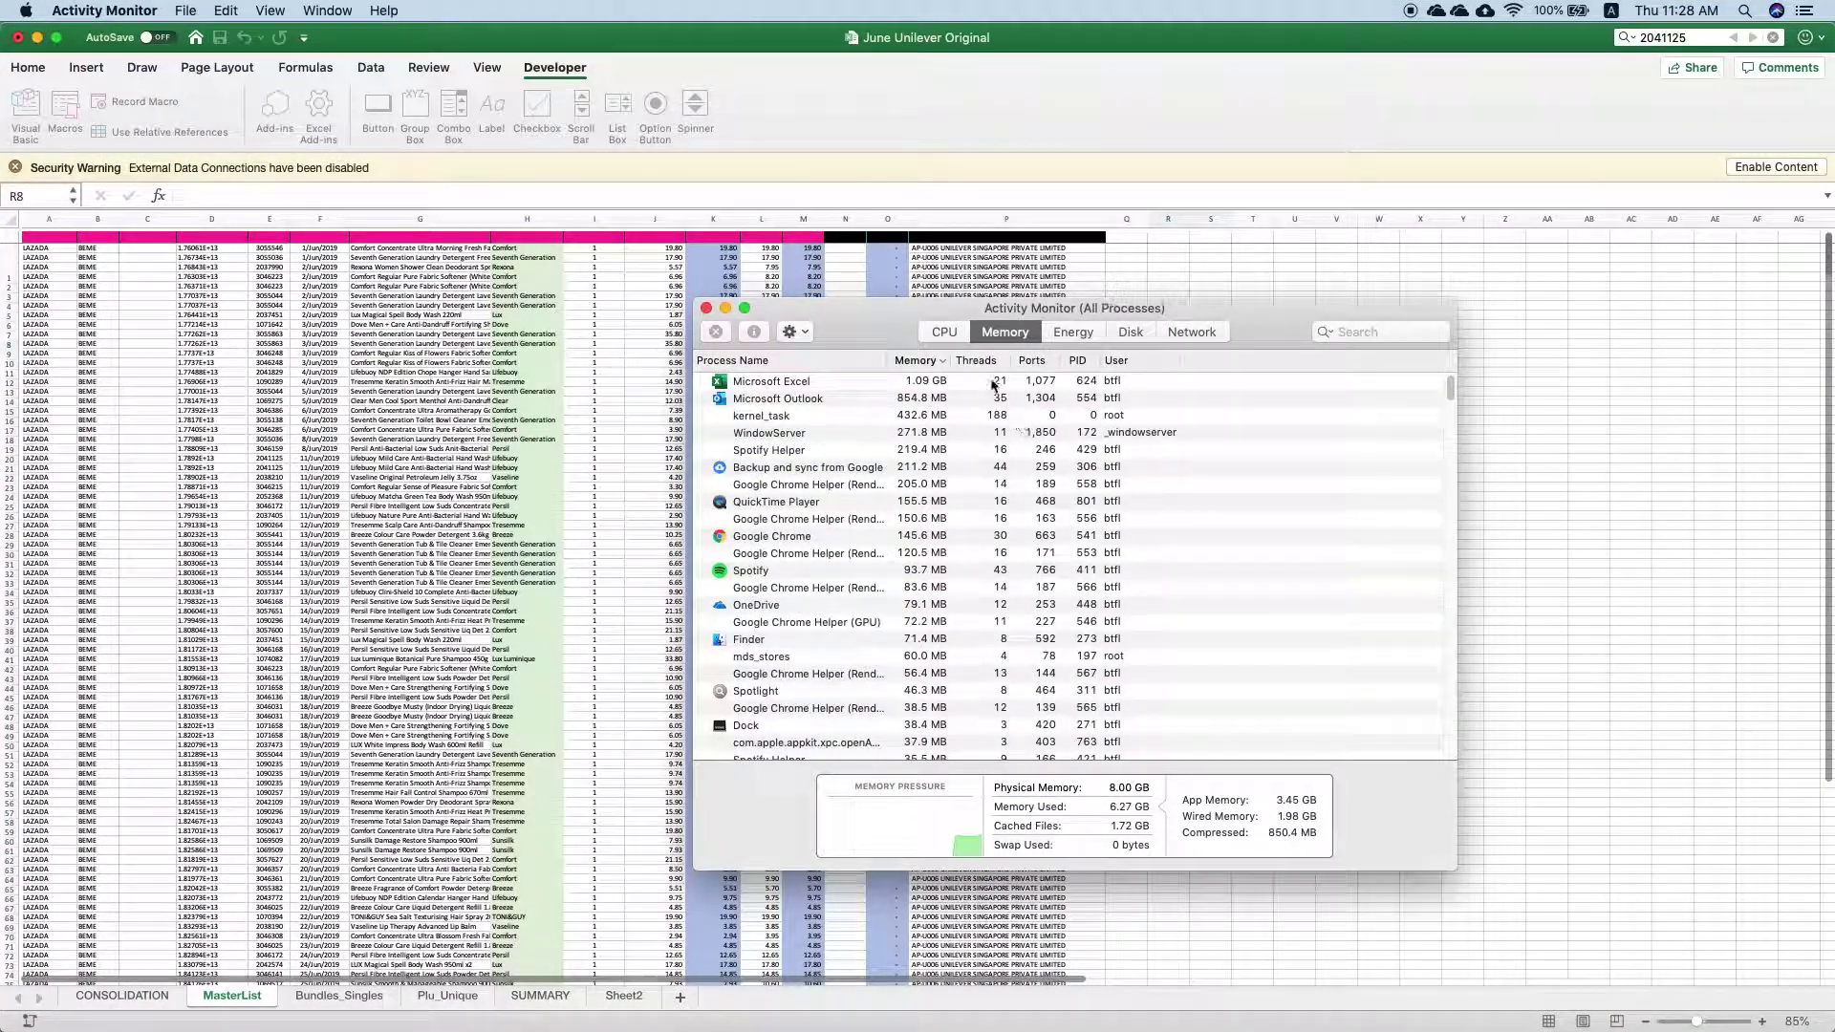
click(944, 332)
double_click(850, 382)
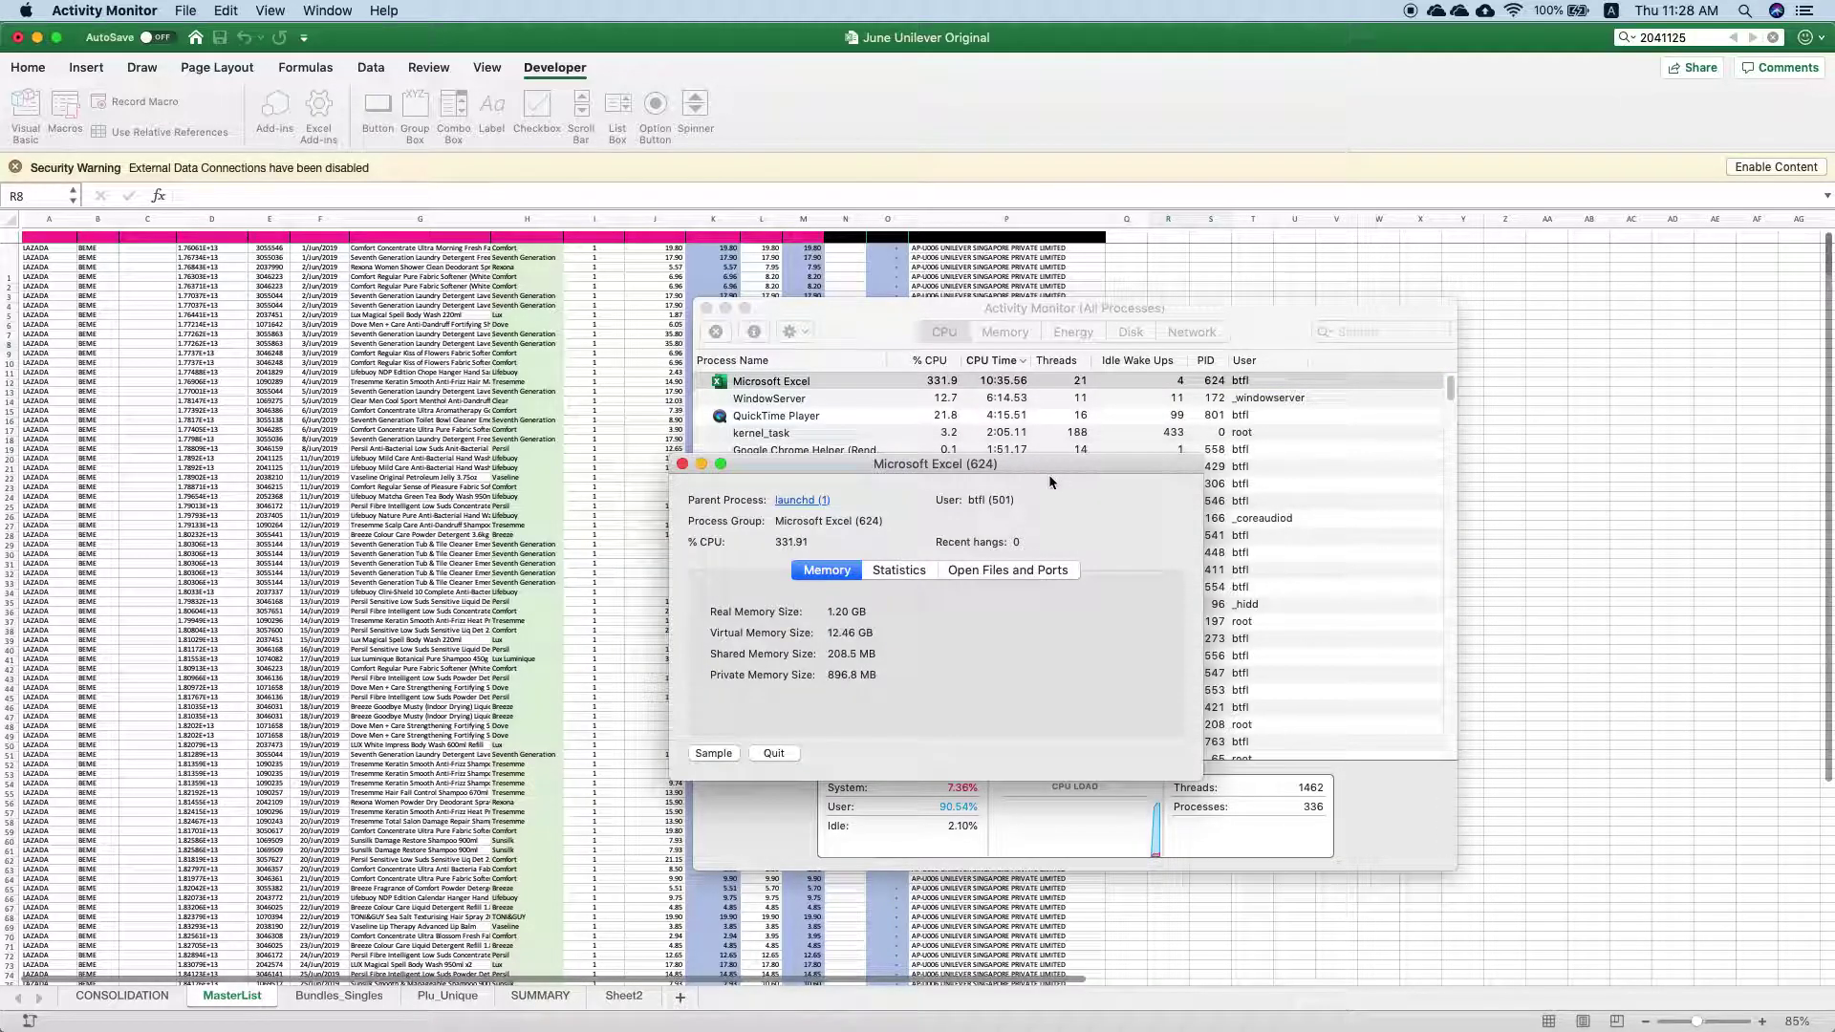
drag(1048, 476, 1337, 297)
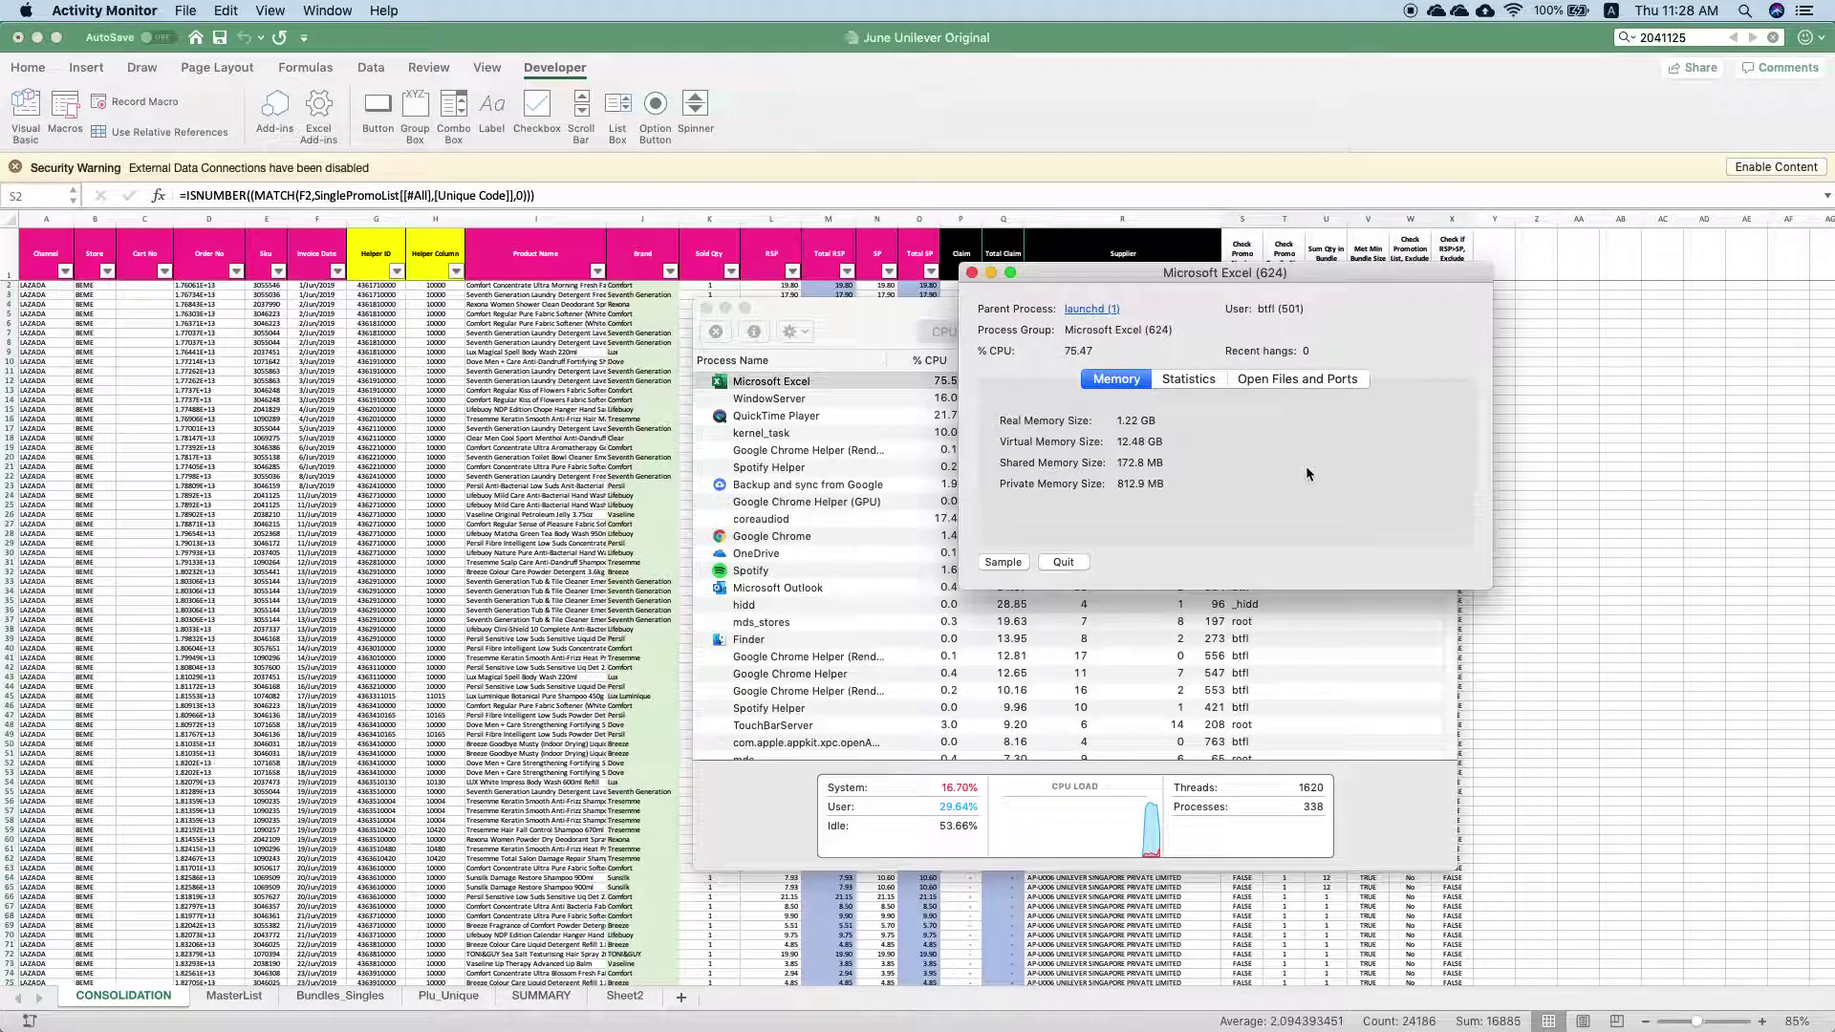
Switch back to June Unilever Original in Excel and examine the Claim formula on CONSOLIDATION and the MasterList sheet's promo table
click(1136, 112)
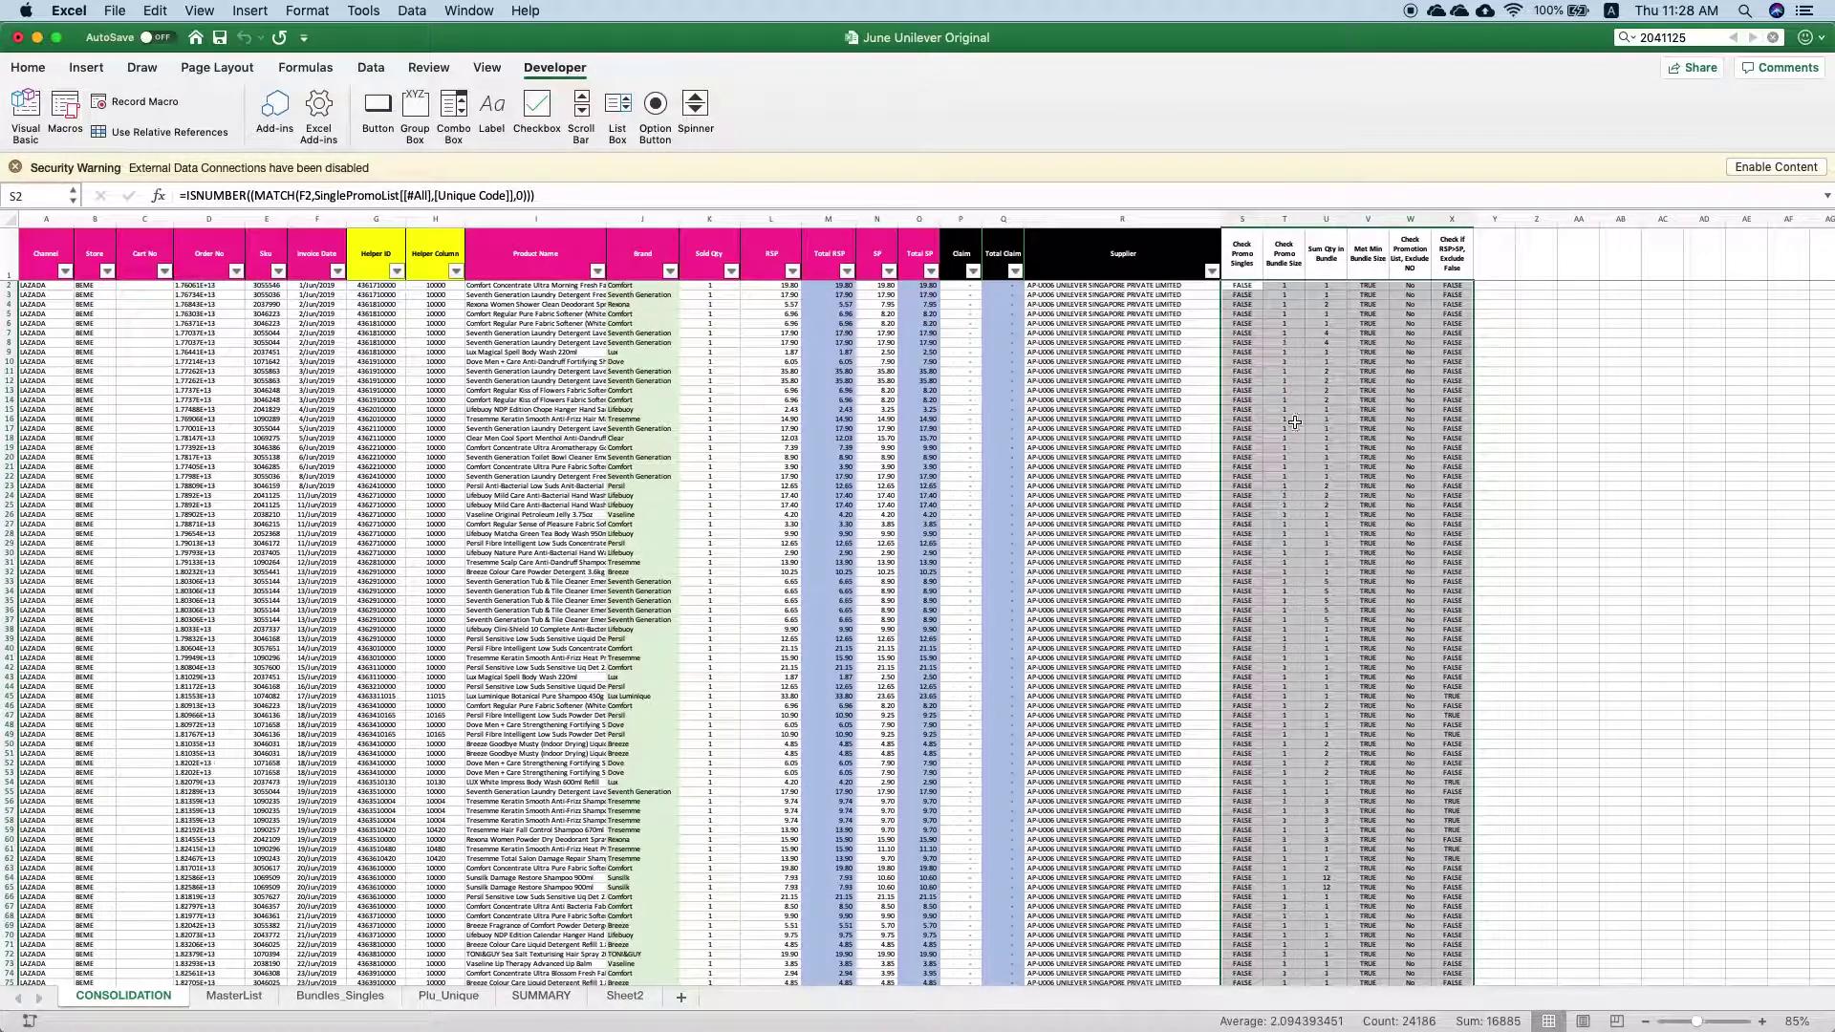
click(999, 313)
click(966, 314)
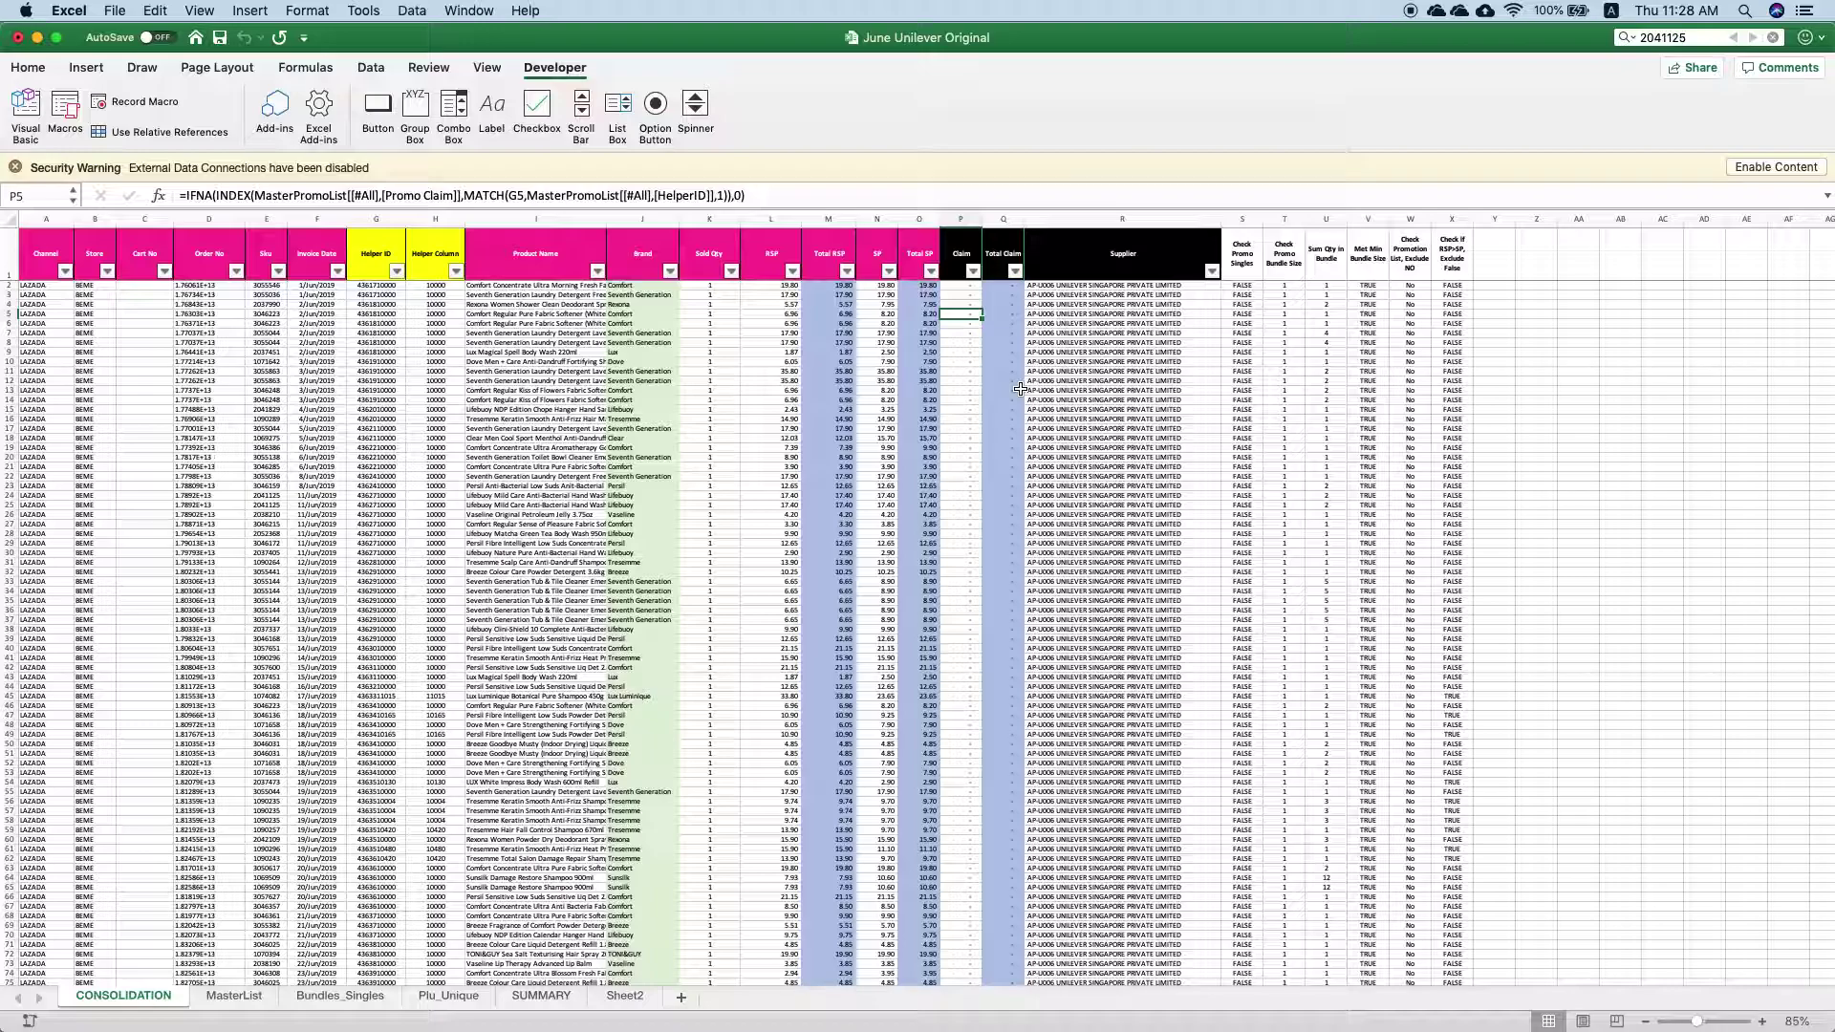
click(226, 996)
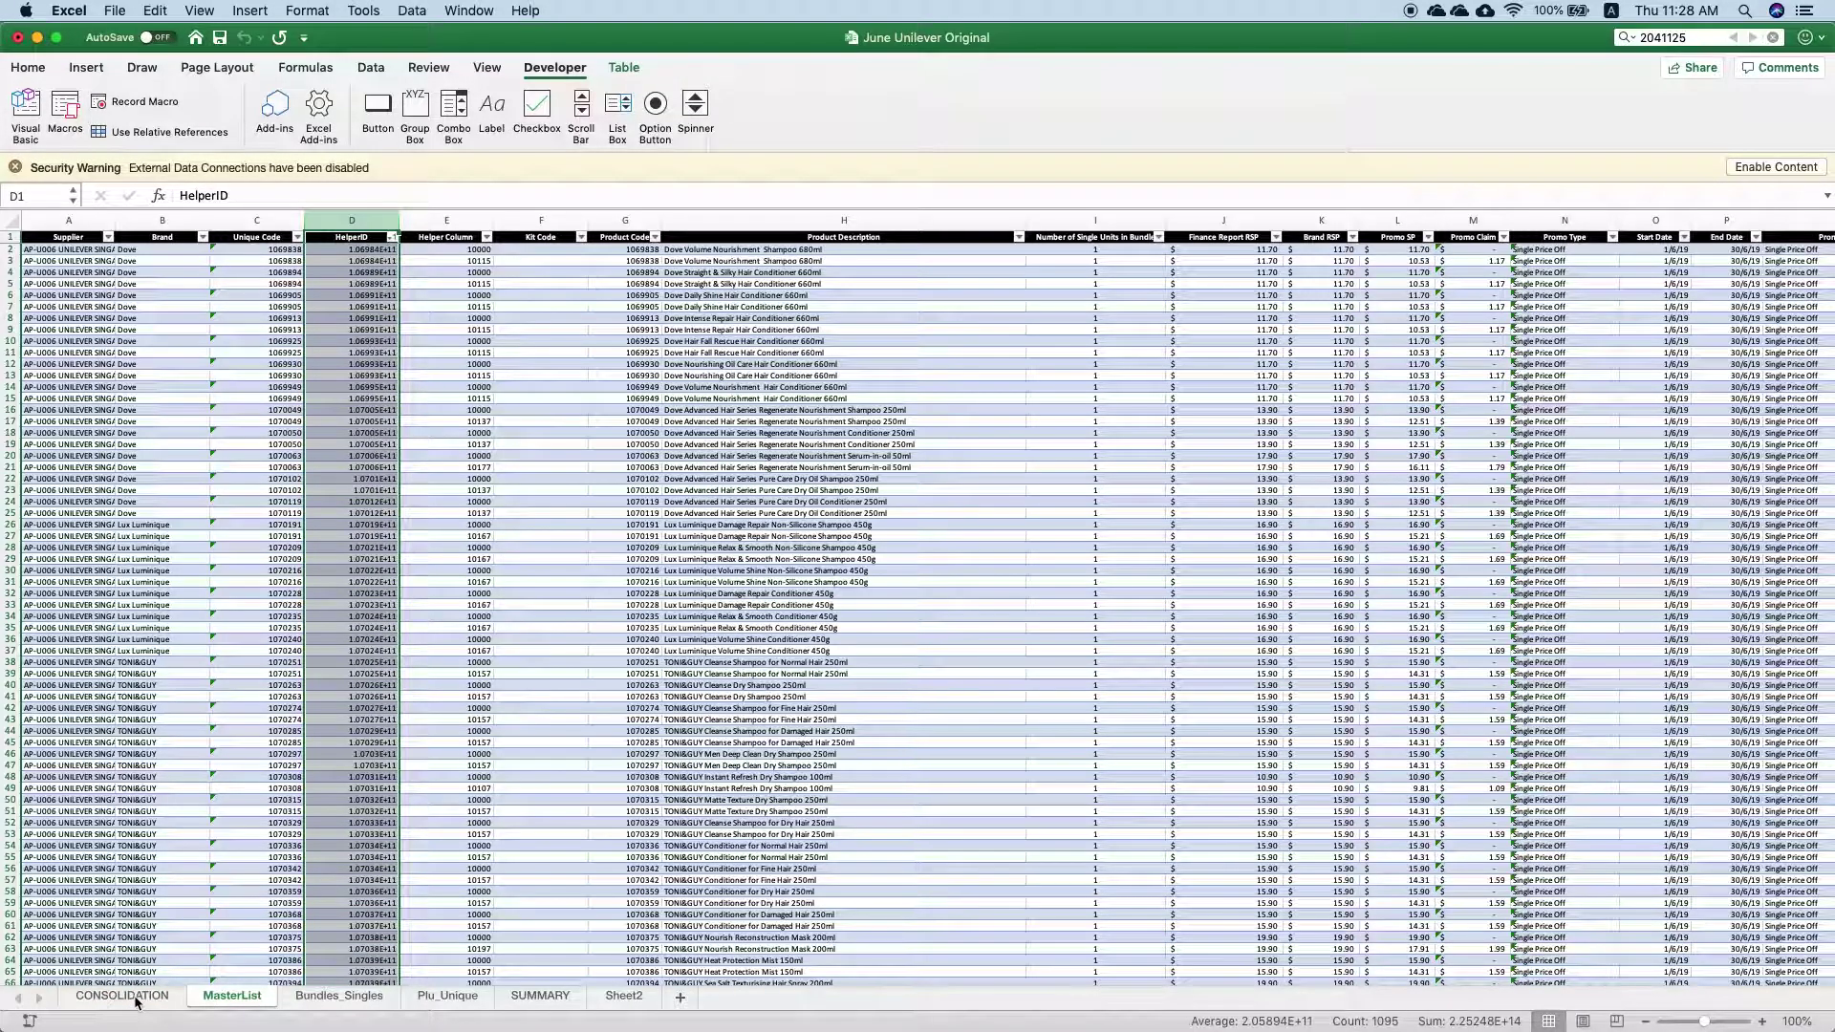
click(137, 1001)
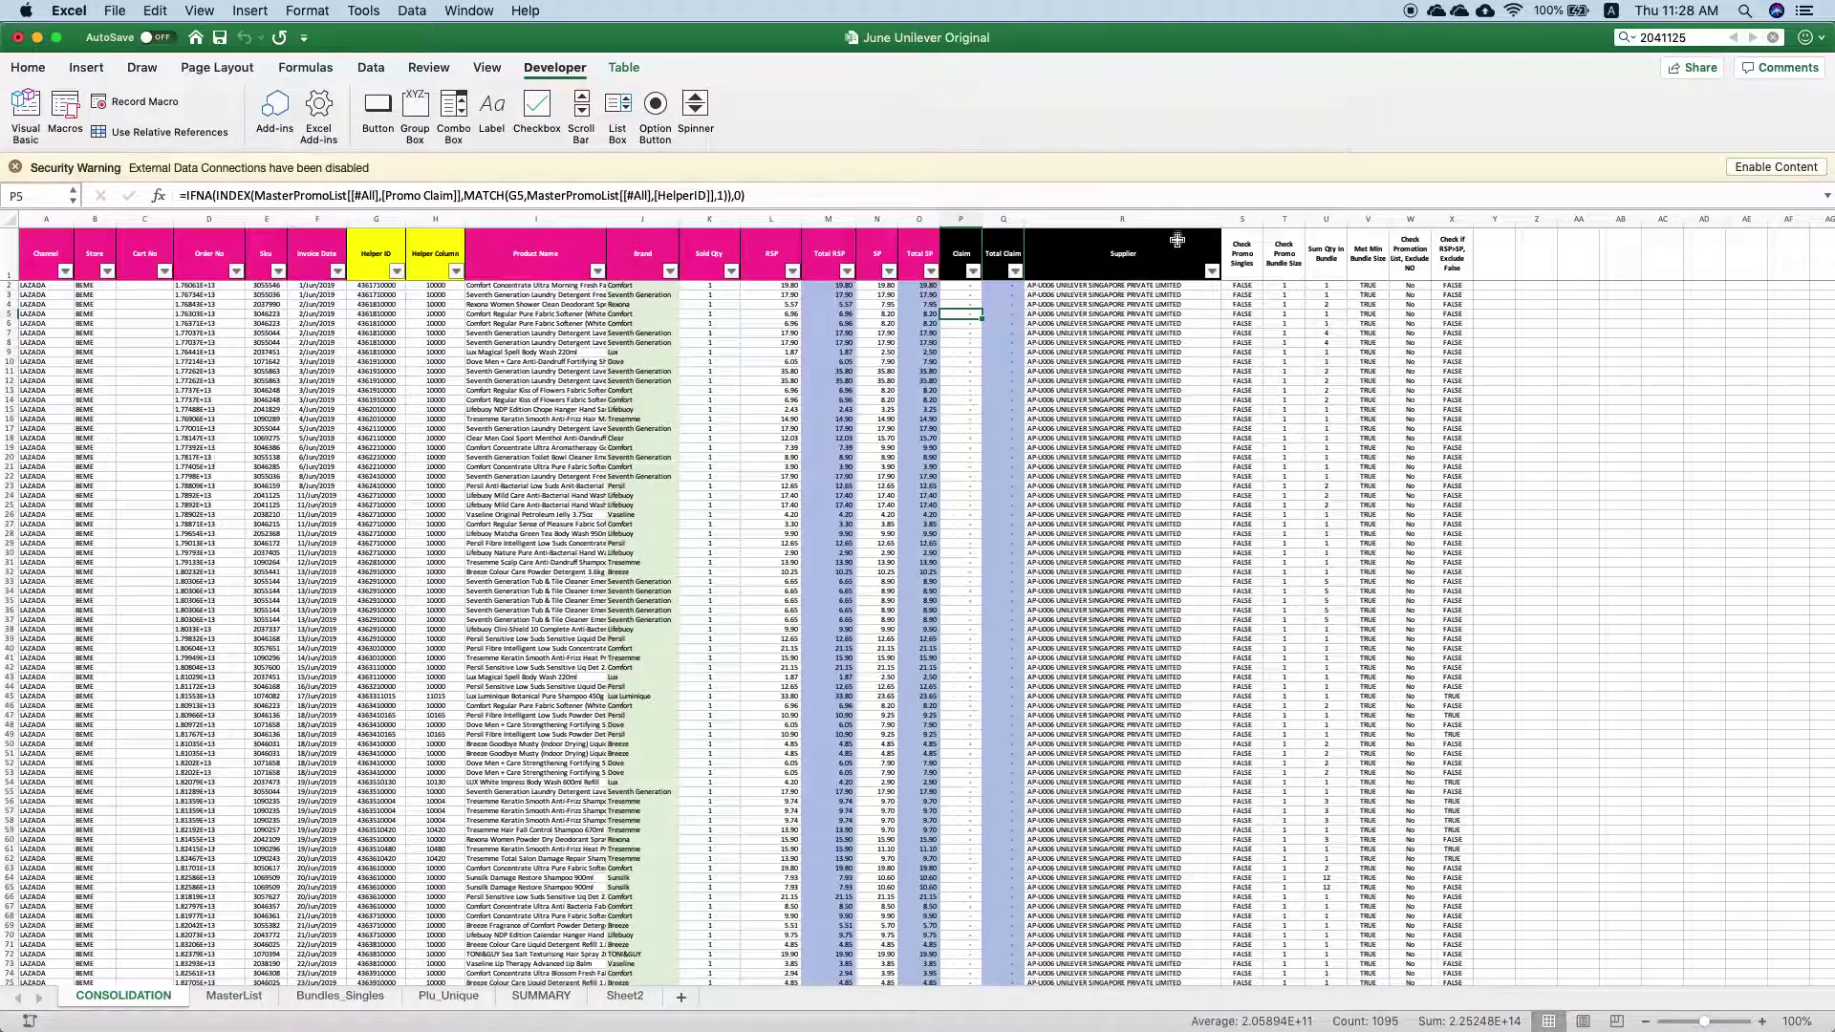
Review the filter values of the Claim column on the CONSOLIDATION sheet and inspect the formula in cell P3
click(972, 271)
click(973, 272)
click(972, 272)
click(972, 272)
key(F2)
click(975, 275)
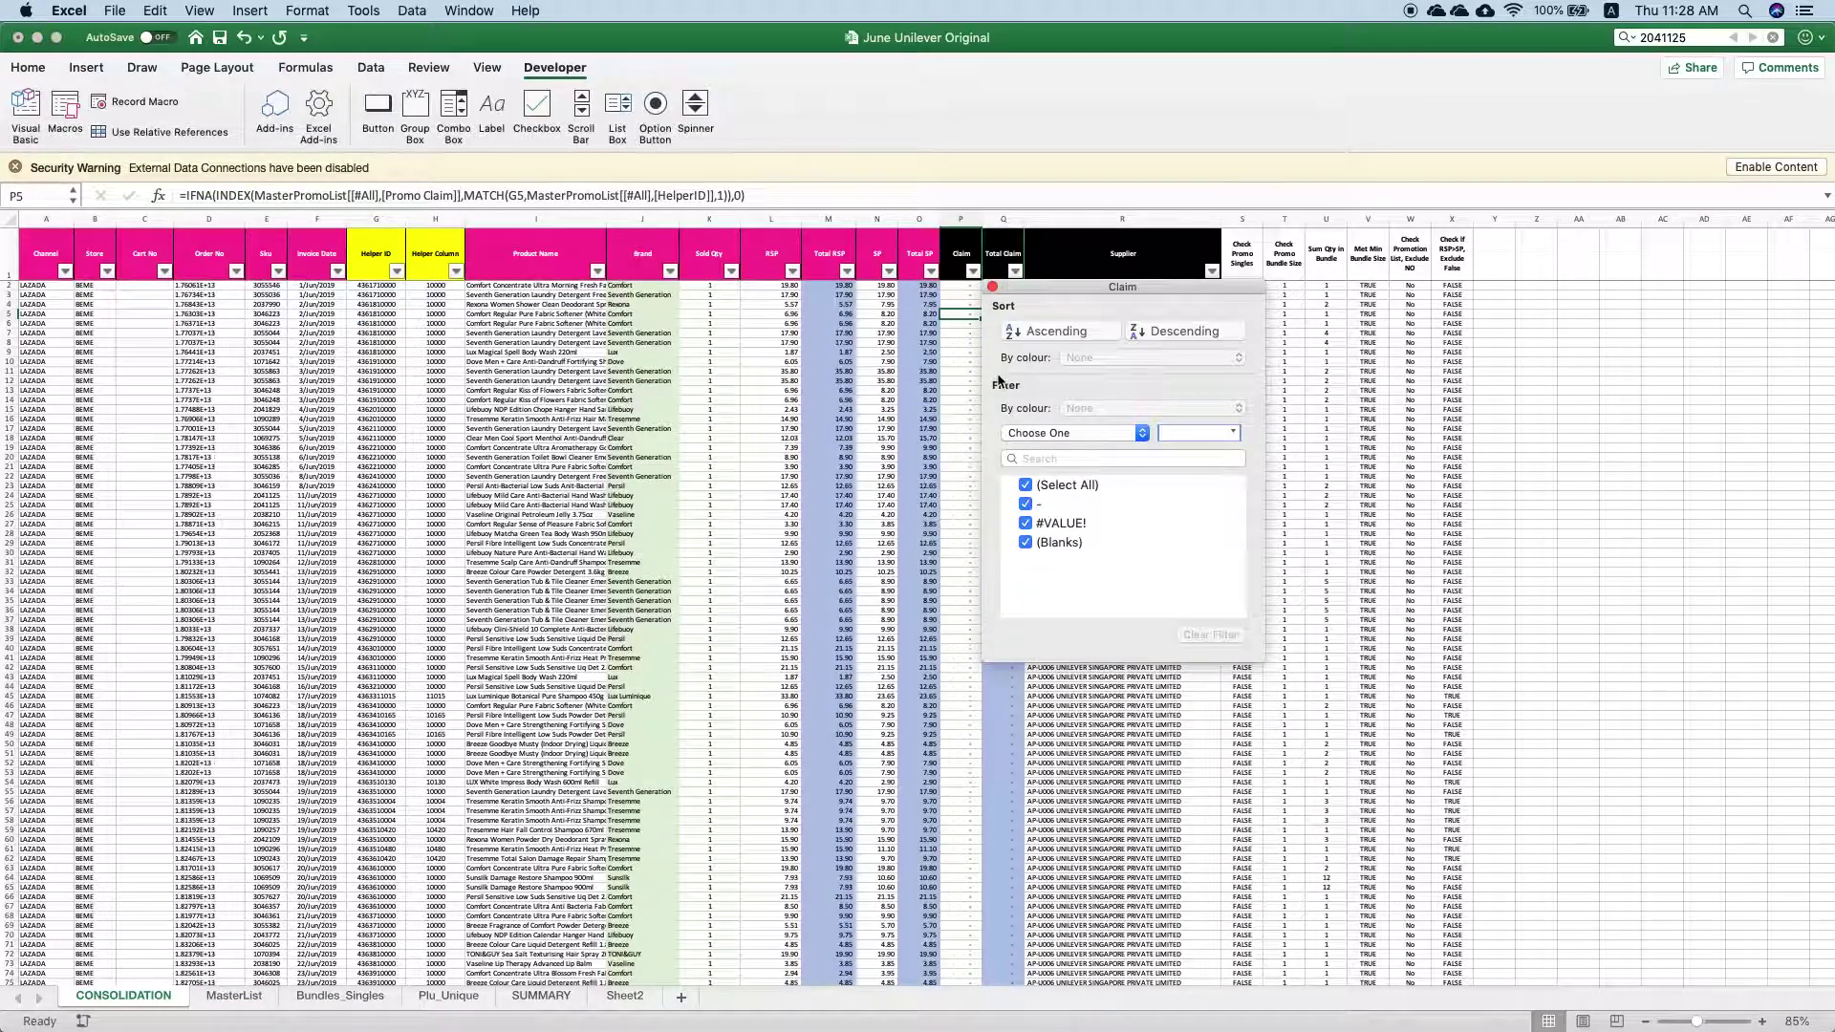
click(971, 332)
click(975, 295)
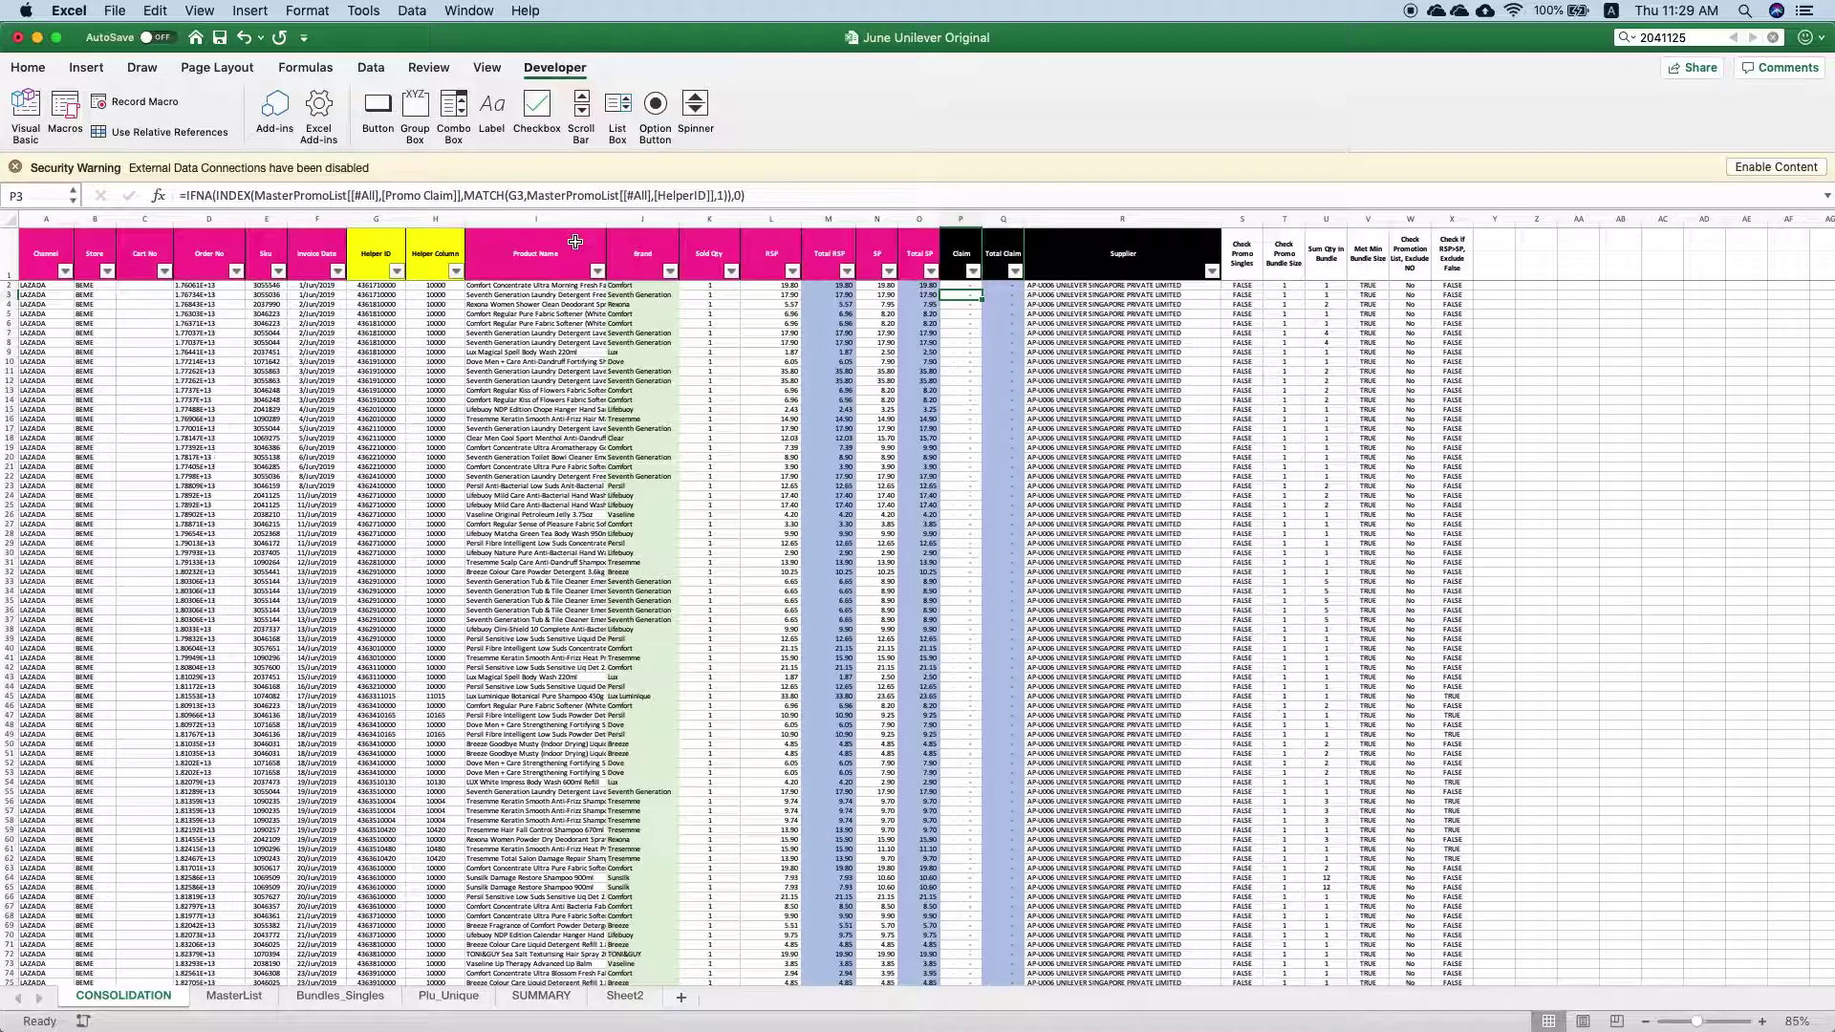
Select the RSP column on the CONSOLIDATION sheet
click(771, 219)
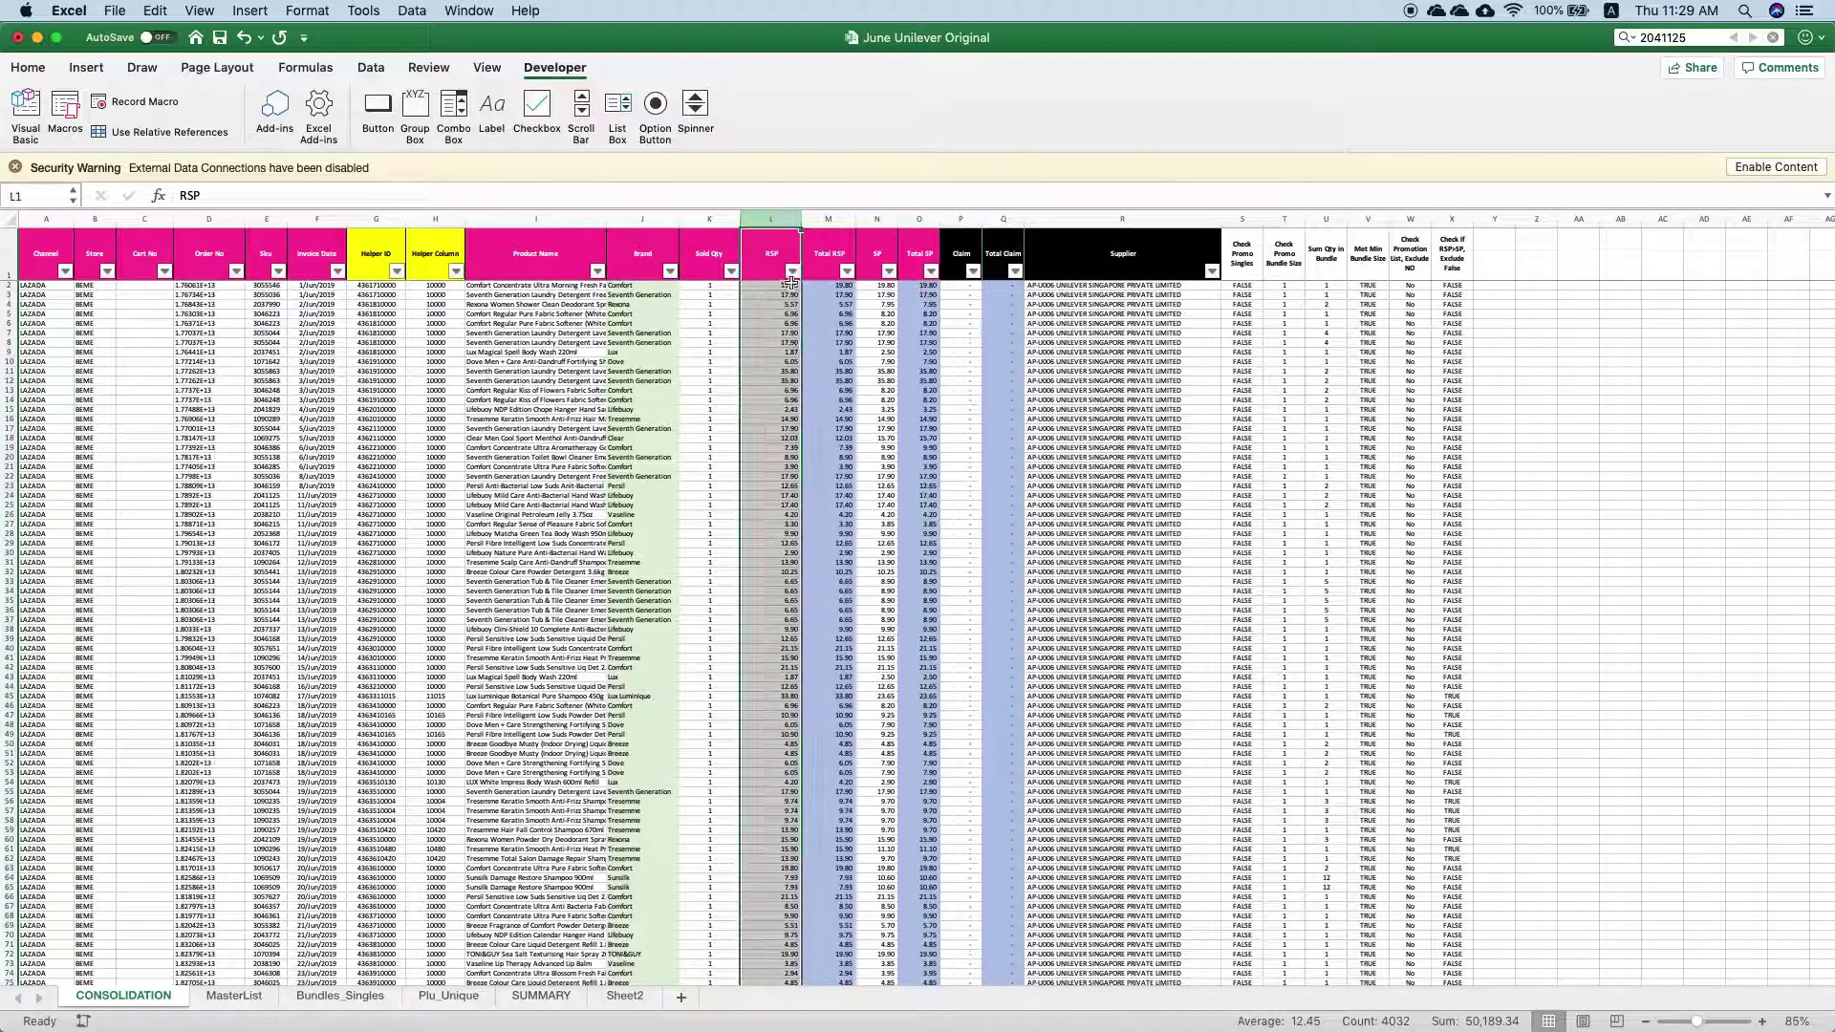